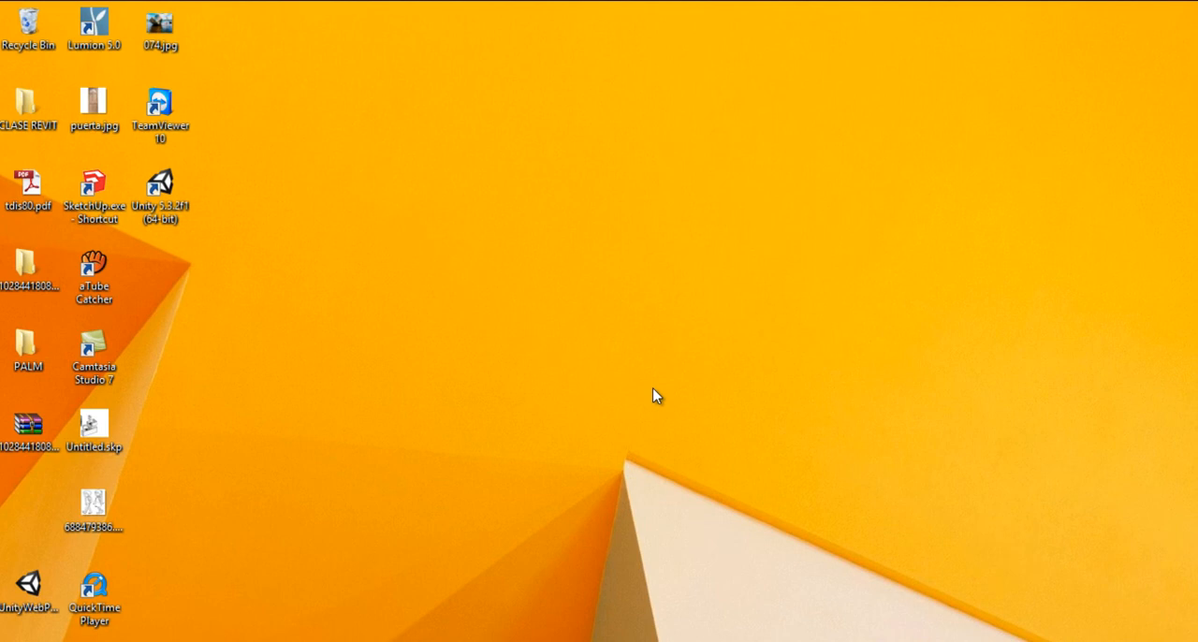
Launch SketchUp and expand the list of available templates in its welcome window
double_click(103, 202)
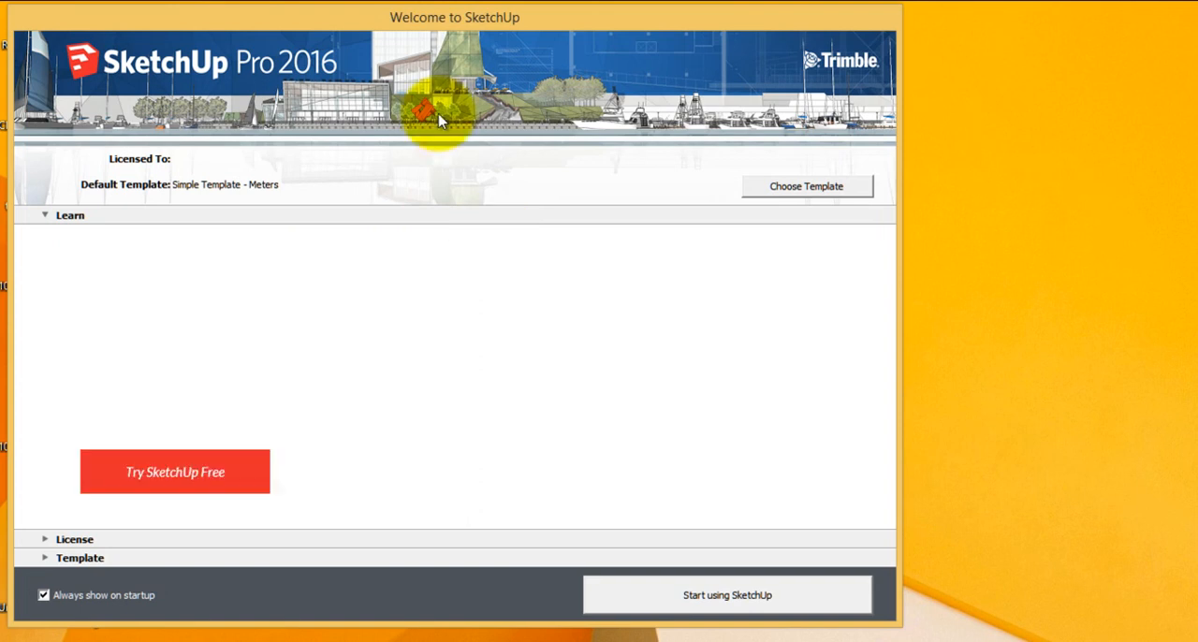
left_click_drag(406, 22, 562, 28)
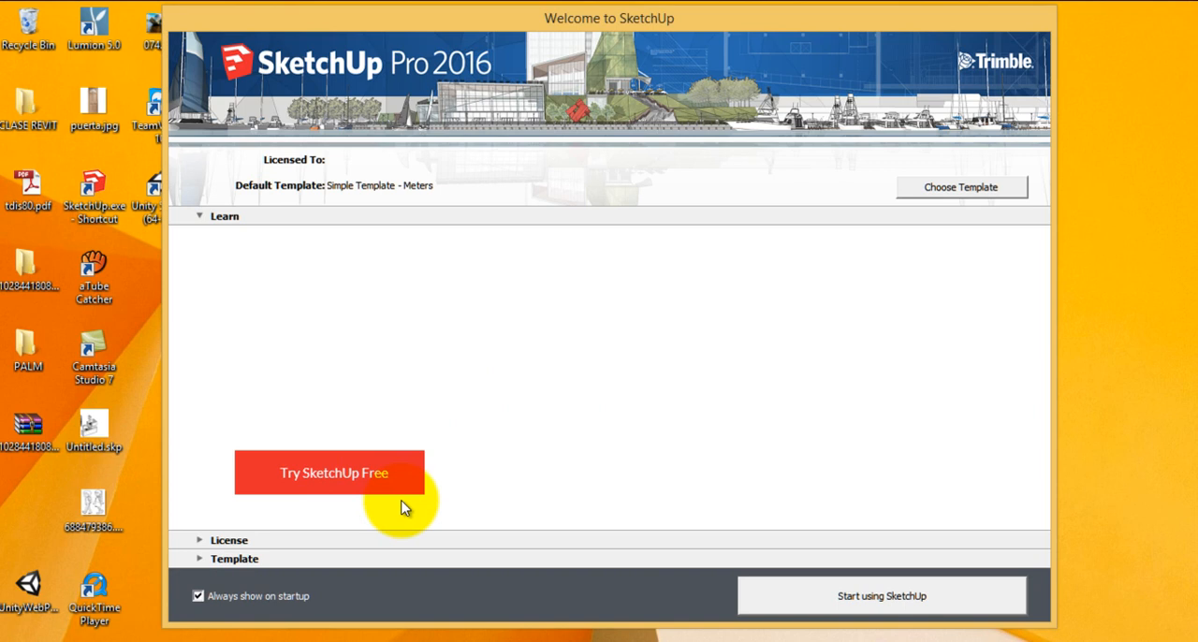
left_click(198, 561)
scroll(374, 481, "down", 2)
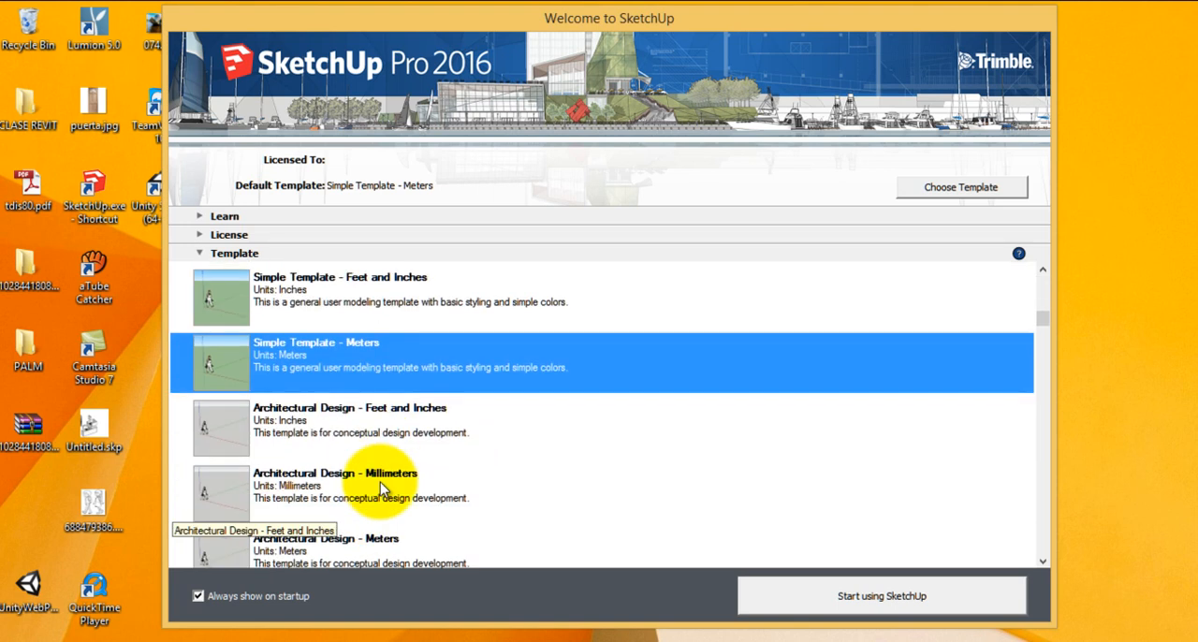
Choose the Architectural Design - Meters template and start a new model with it
left_click(323, 432)
left_click(348, 482)
left_click(323, 548)
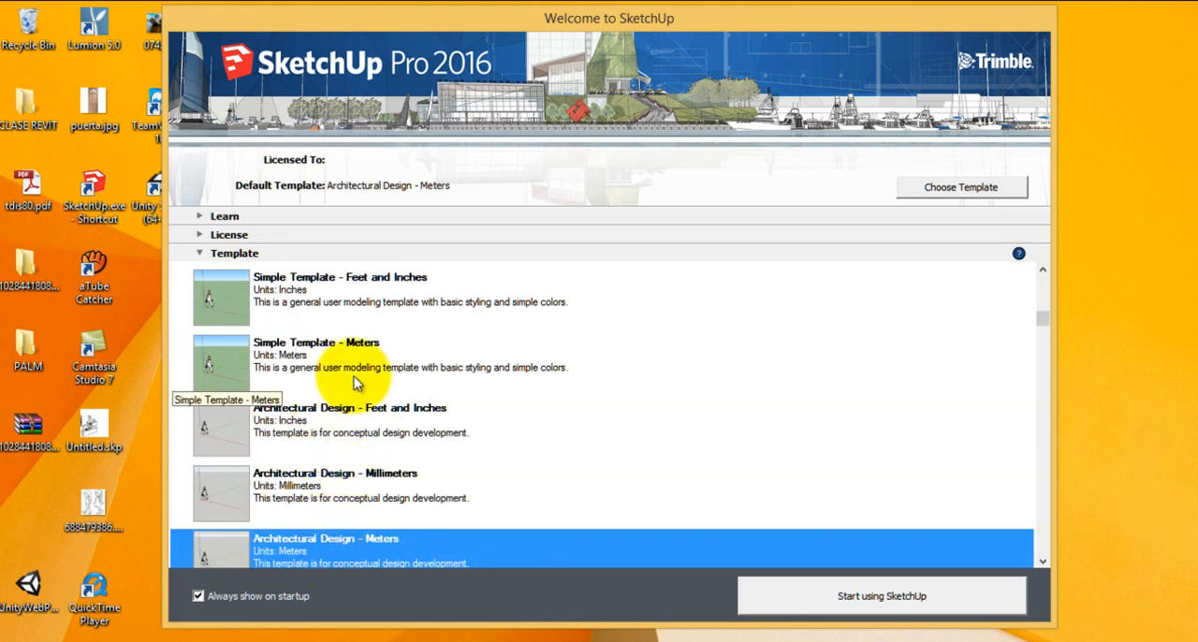
scroll(353, 376, "down", 1)
left_click(339, 317)
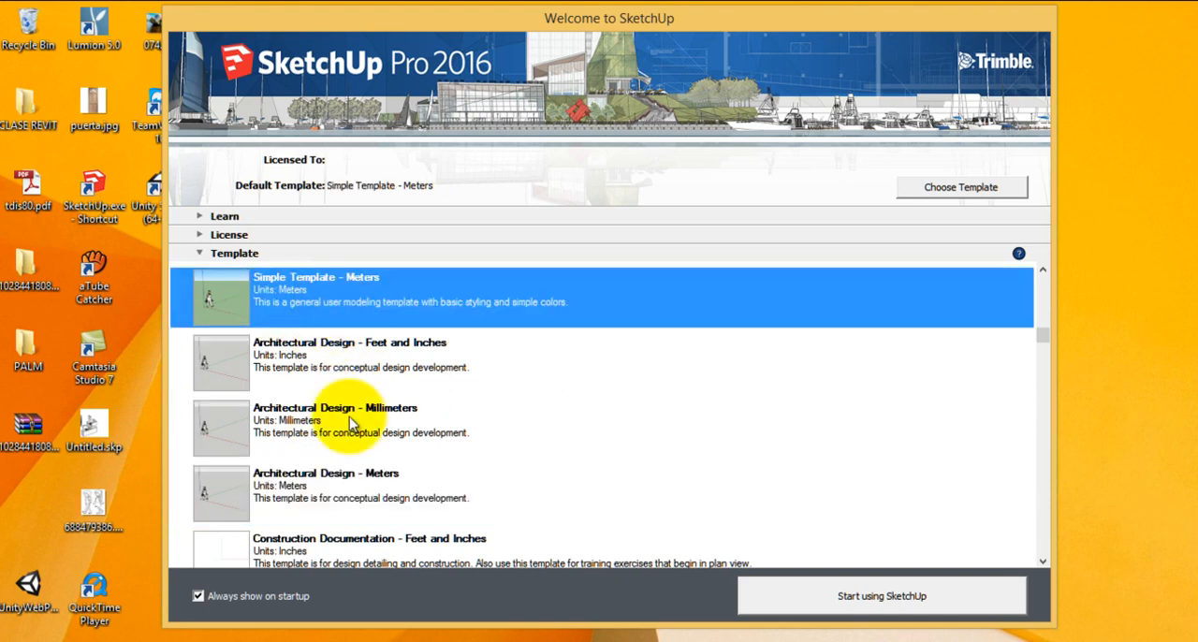
left_click(320, 479)
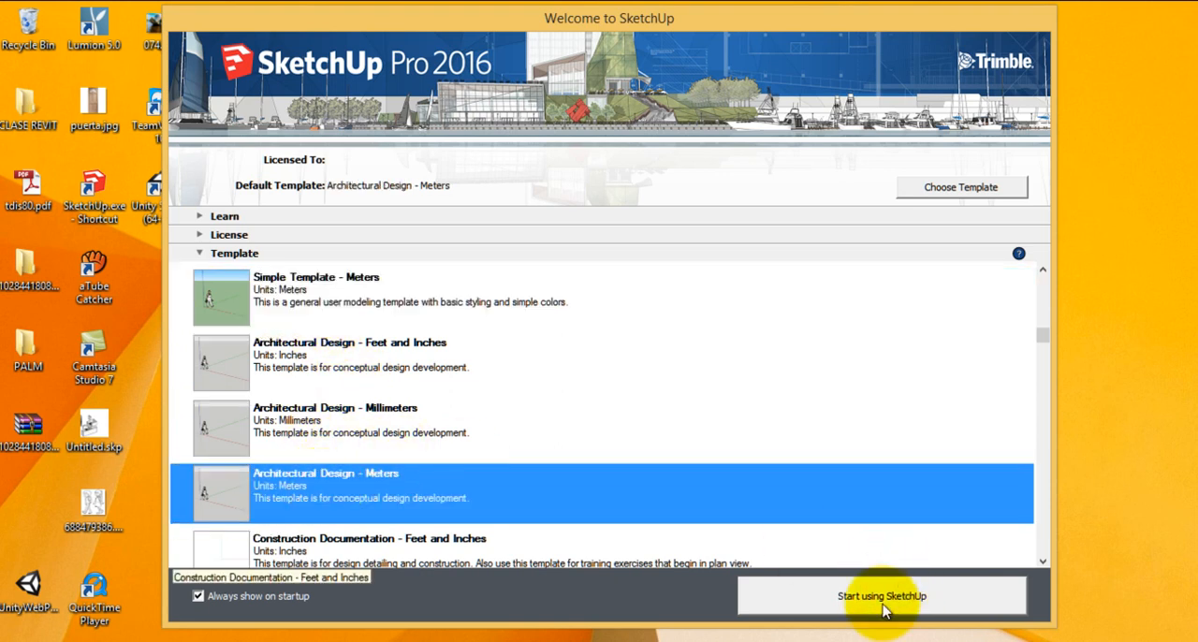
left_click(851, 603)
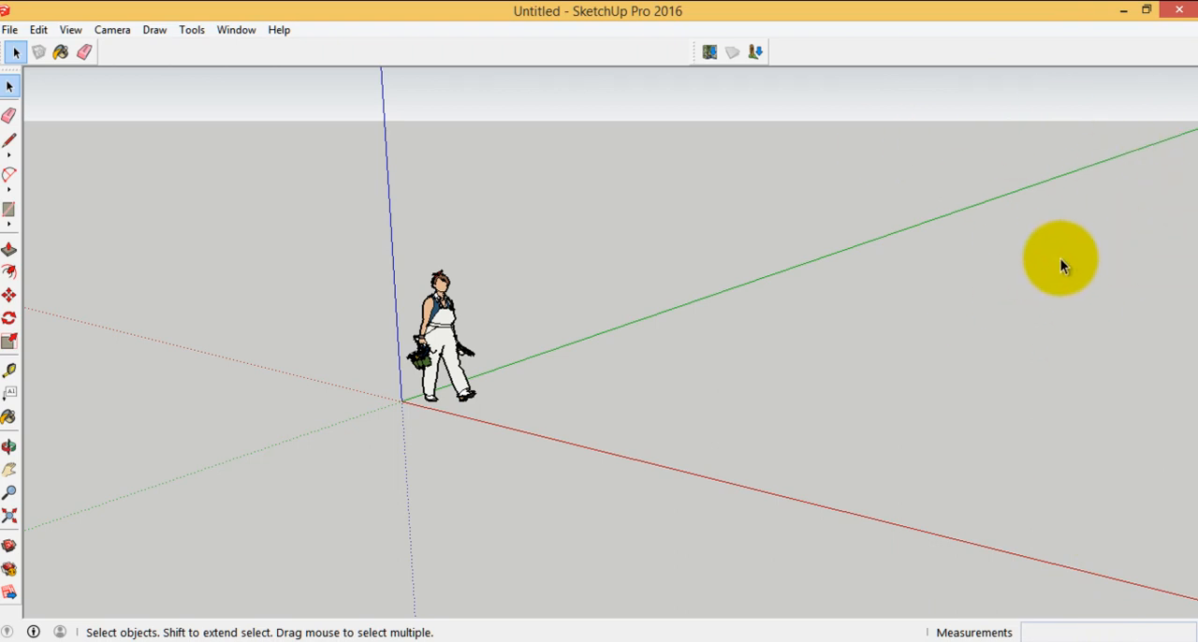
Show the Default Tray and collapse its Layers section
left_click(236, 33)
mouse_move(299, 56)
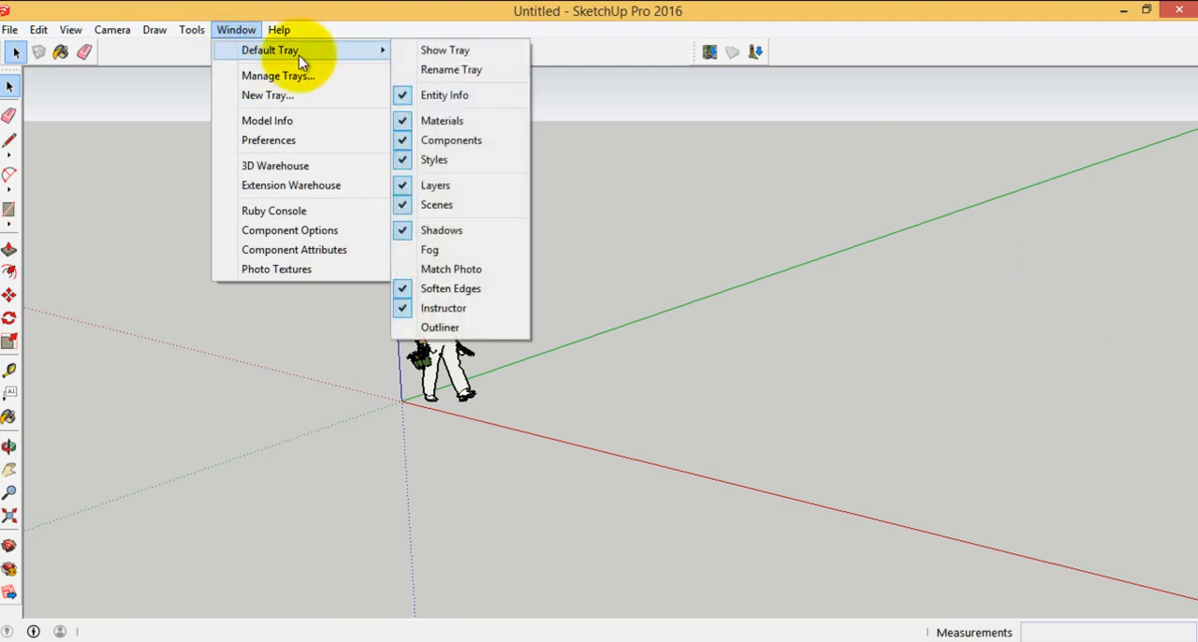
left_click(430, 58)
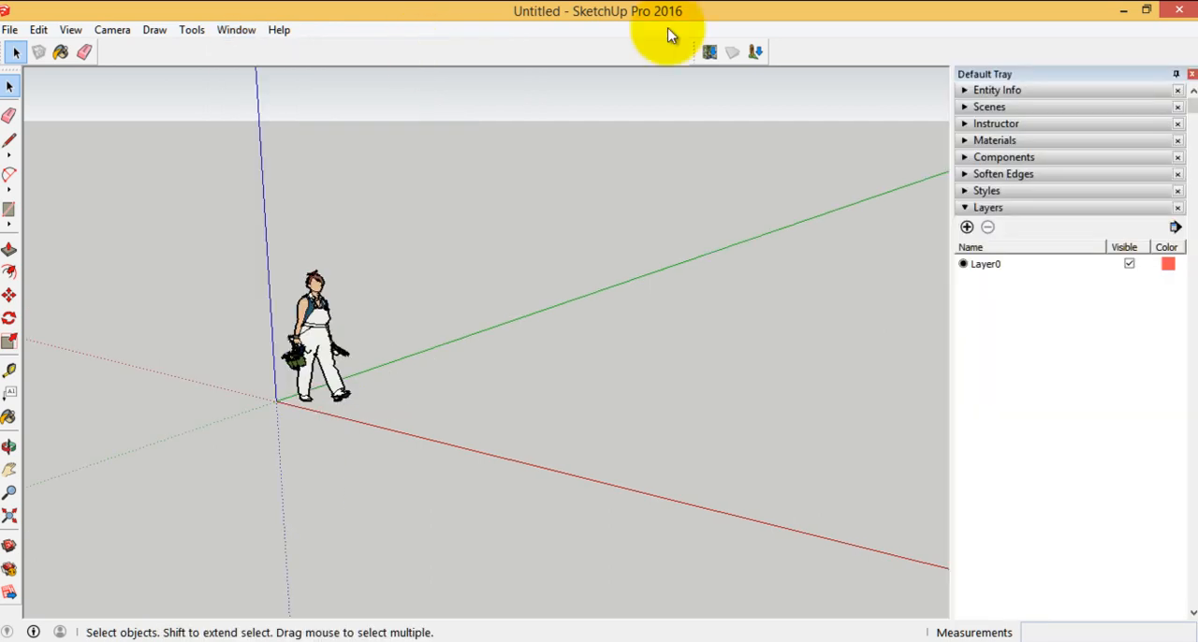
left_click(981, 211)
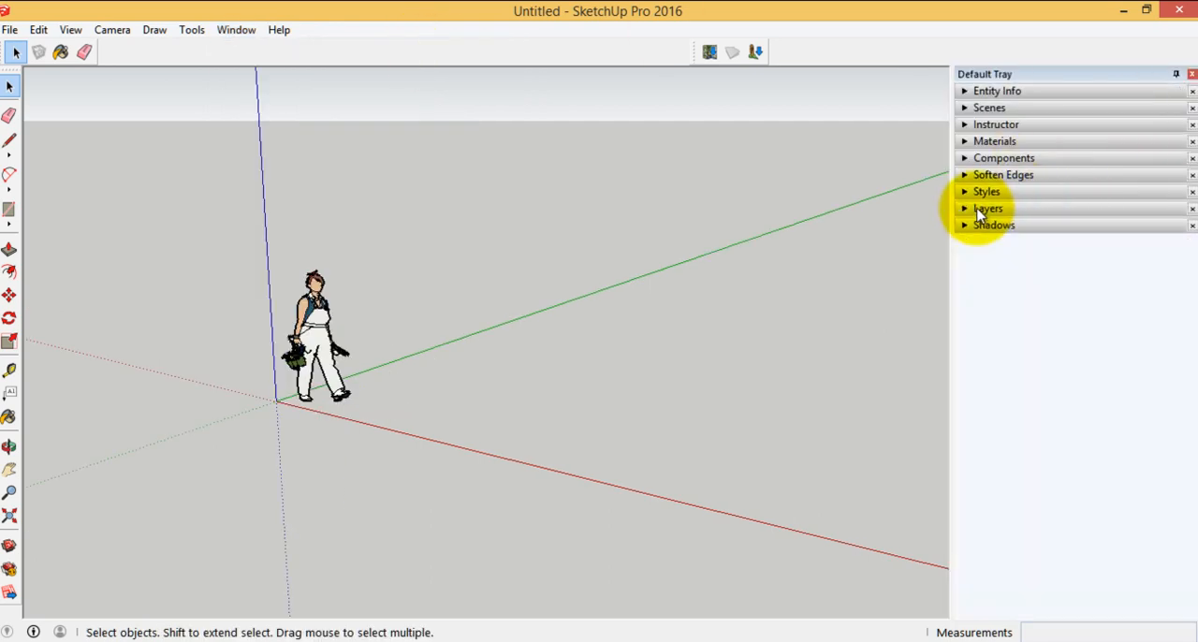
Remove the Instructor, Components, Scenes and Soften Edges sections from the Default Tray
left_click(1192, 125)
left_click(1193, 142)
left_click(1193, 108)
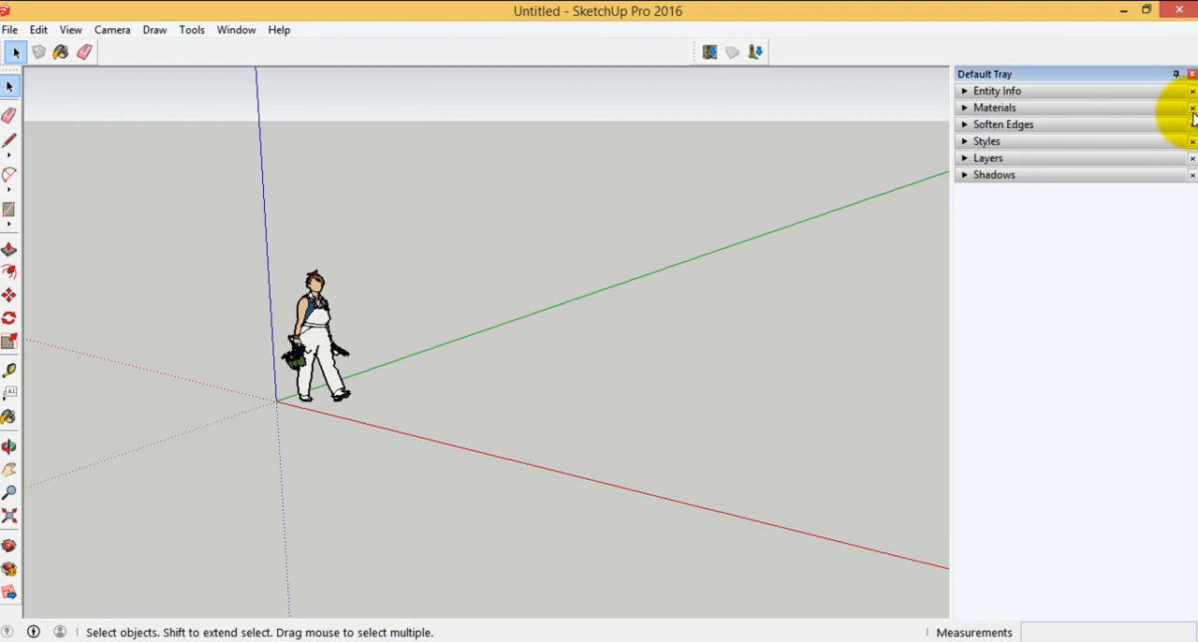
left_click(1192, 124)
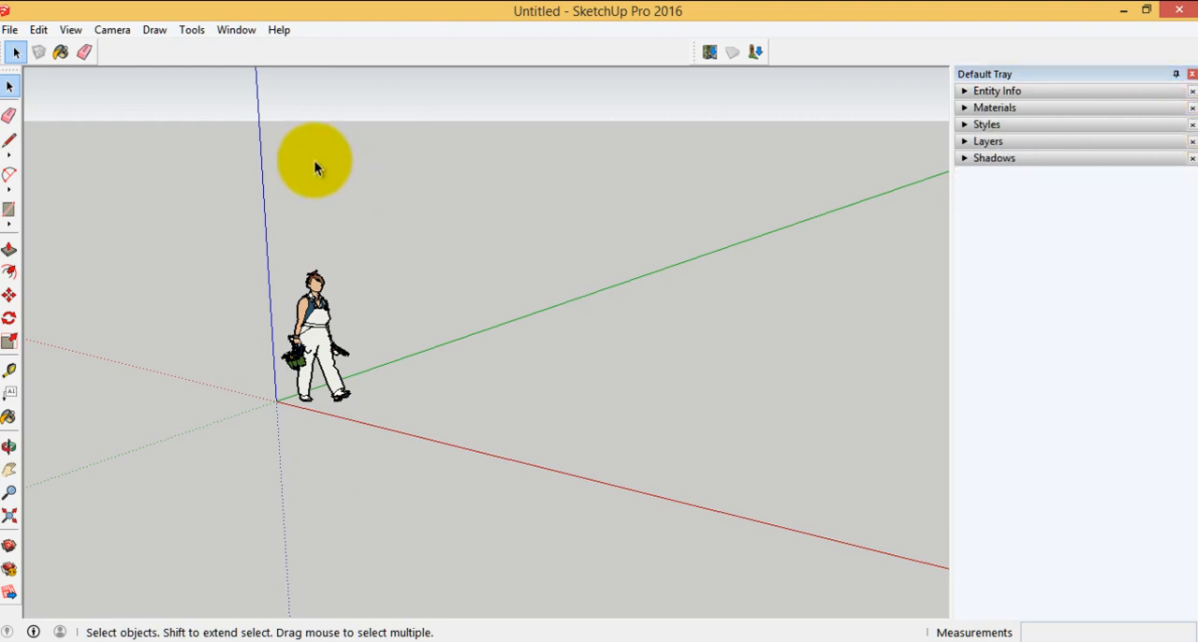
Add the Components and Scenes sections back to the Default Tray
left_click(236, 30)
mouse_move(248, 50)
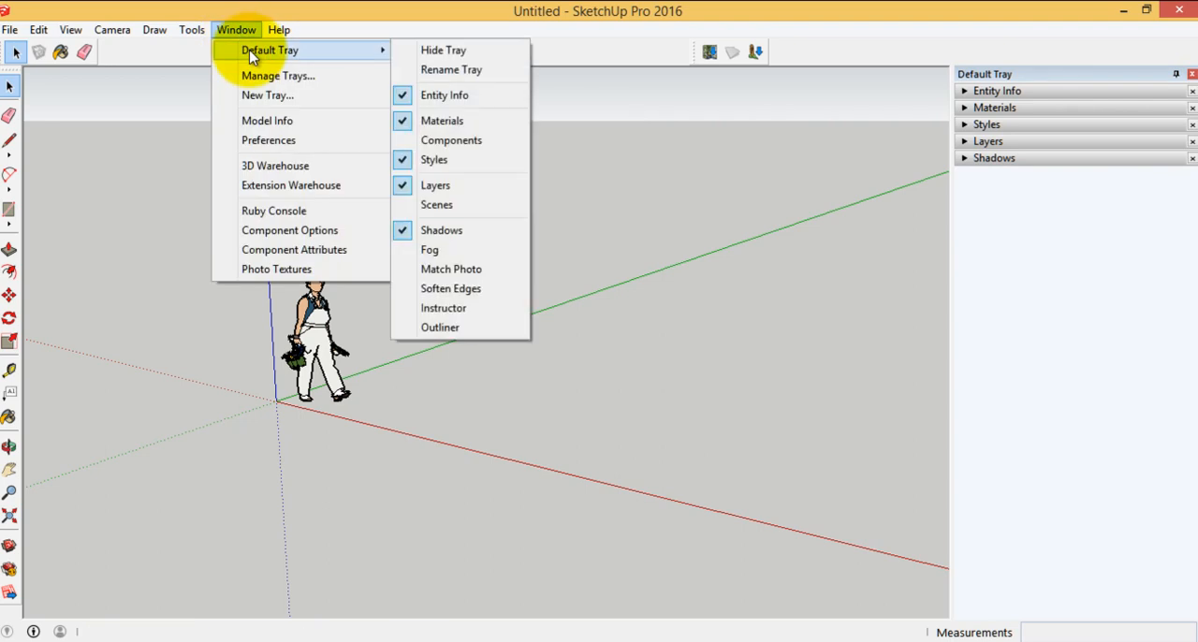
left_click(451, 142)
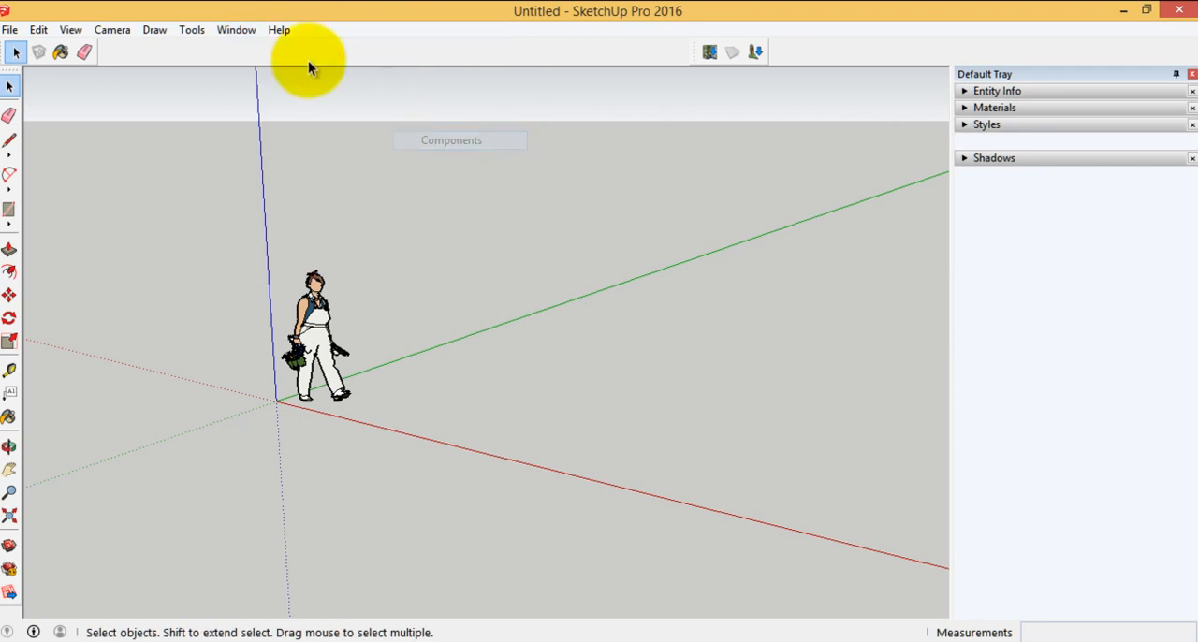
left_click(248, 36)
mouse_move(364, 51)
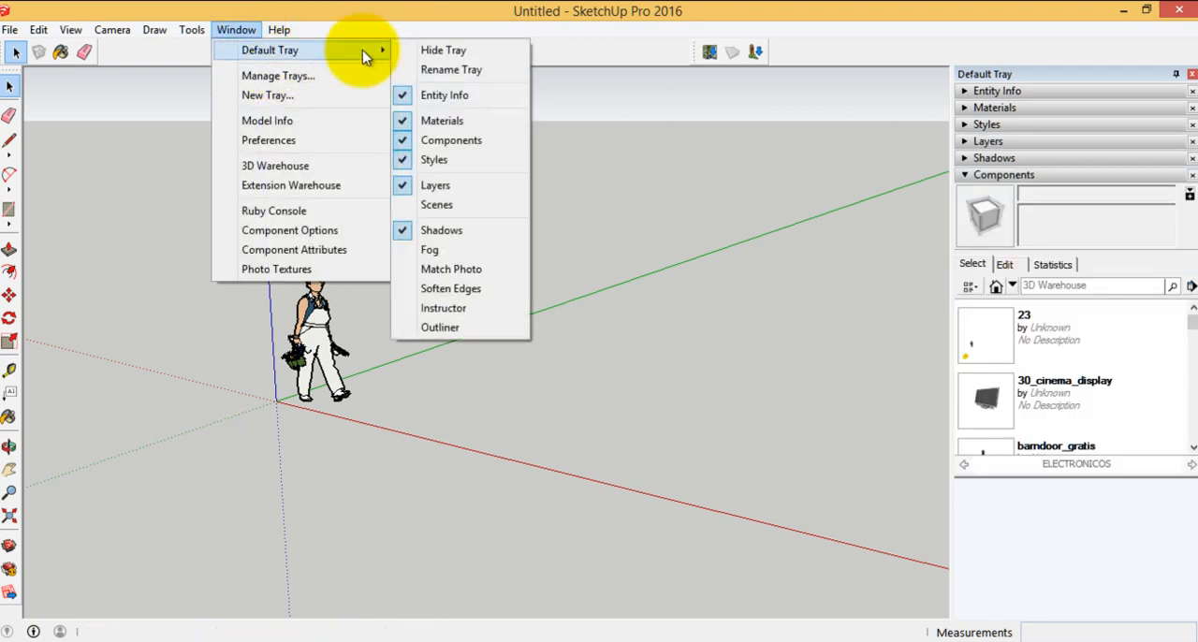
left_click(453, 205)
Add the Instructor and Soften Edges sections back to the Default Tray
left_click(236, 30)
mouse_move(327, 52)
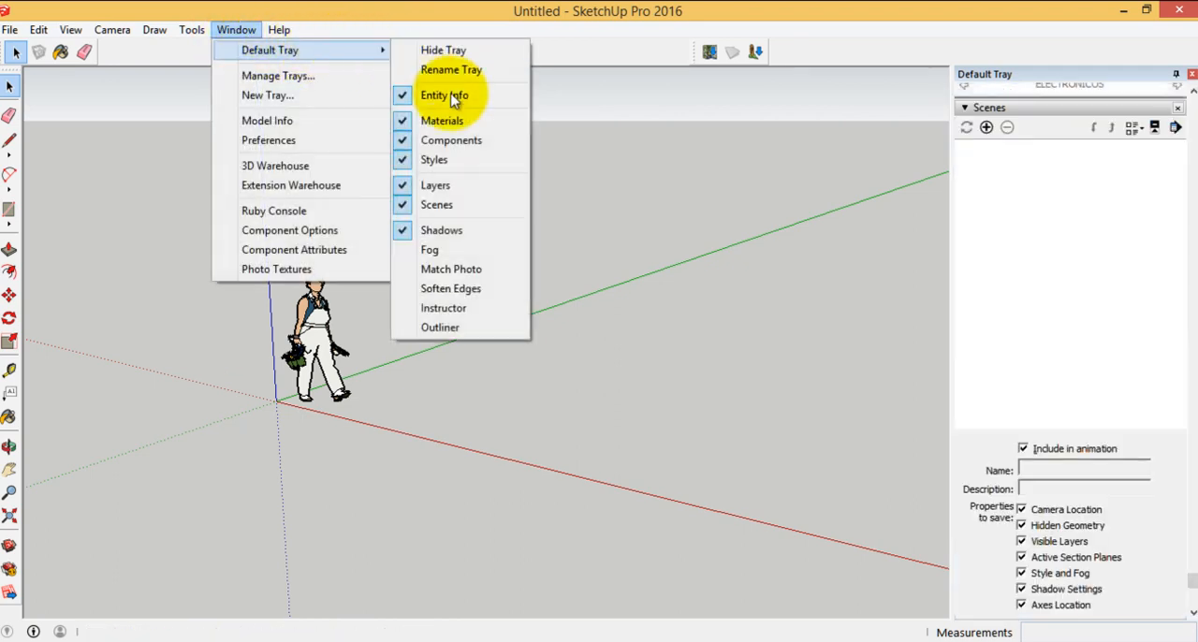
left_click(442, 307)
left_click(236, 30)
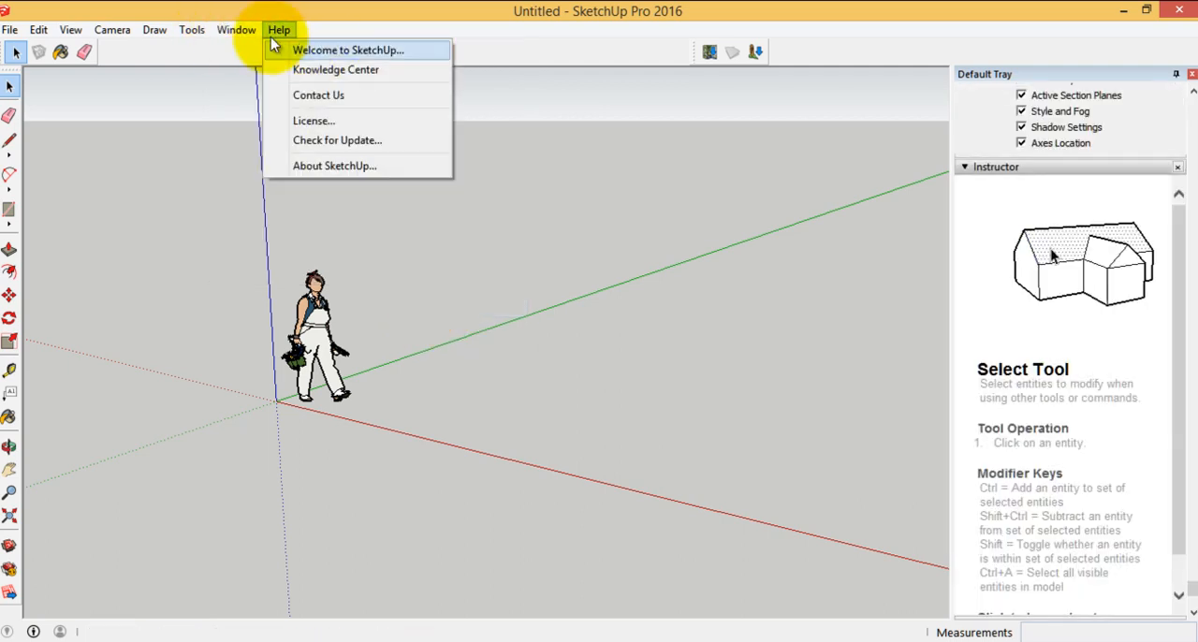
mouse_move(375, 51)
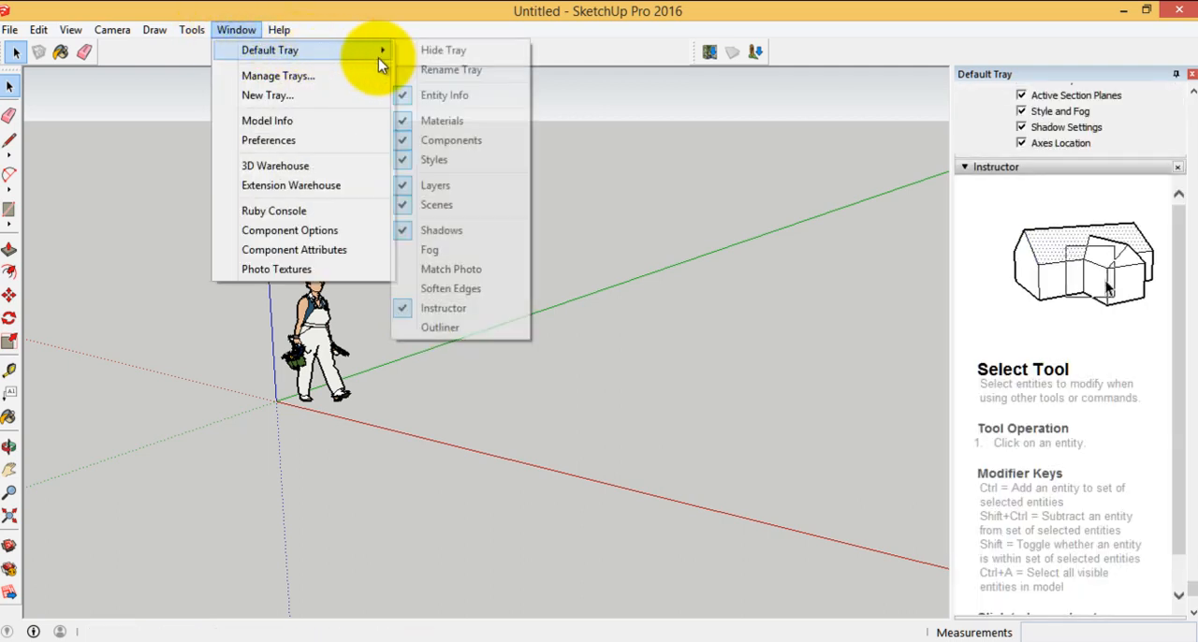
left_click(451, 290)
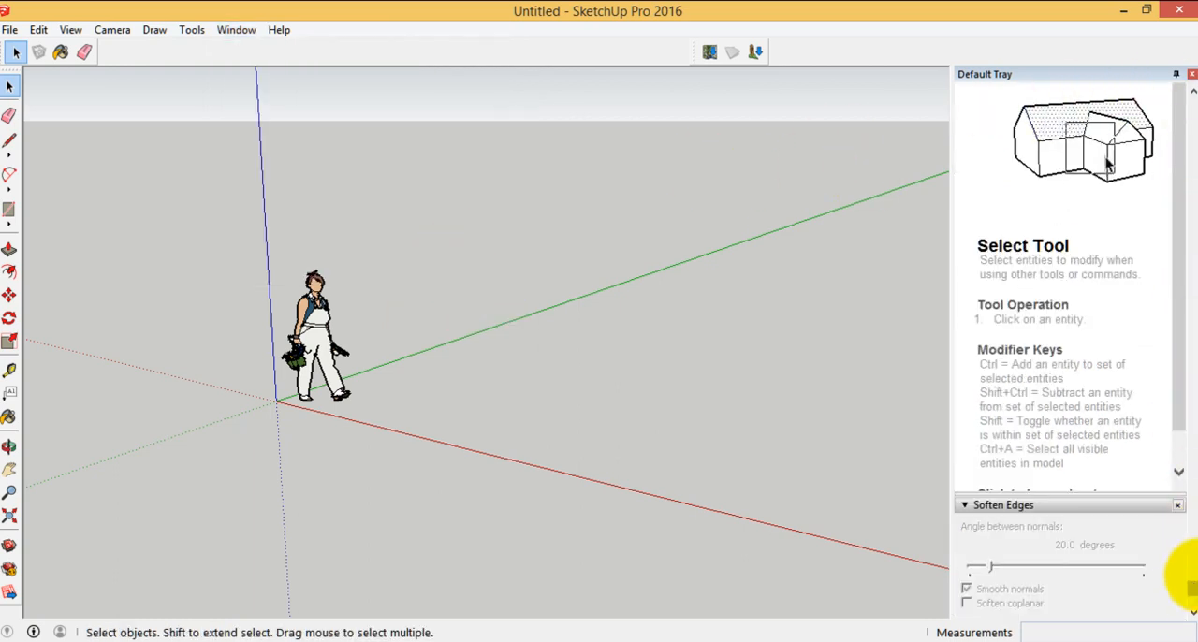
Collapse the Components, Scenes, Instructor and Soften Edges sections in the Default Tray
left_click_drag(1191, 596, 1181, 94)
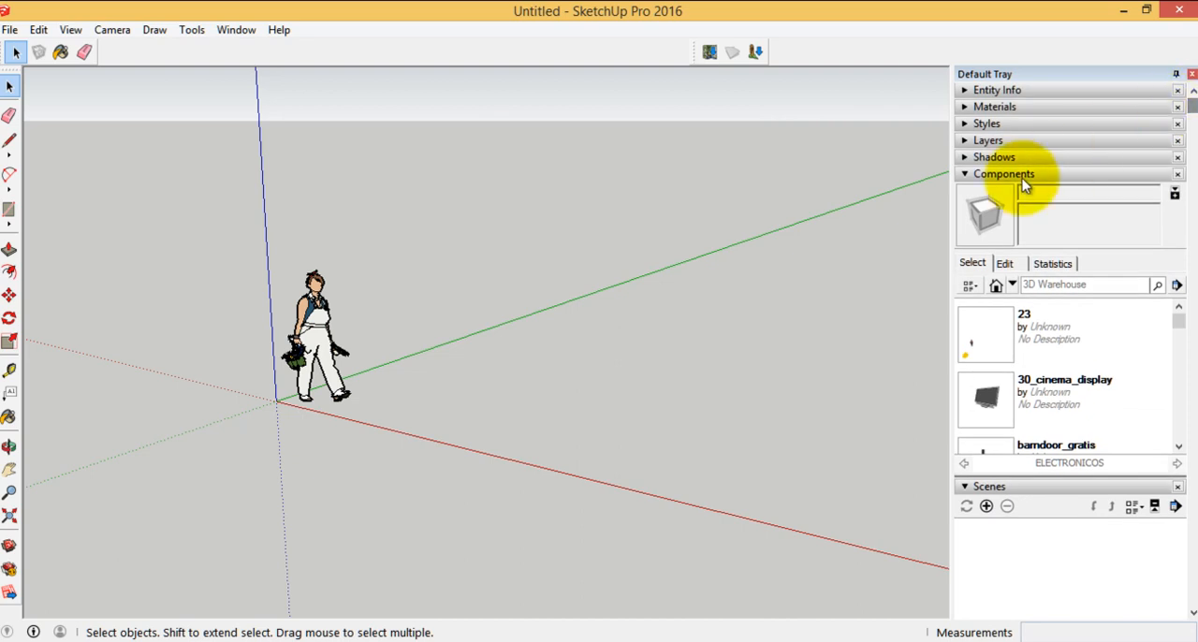
left_click(981, 178)
left_click(974, 195)
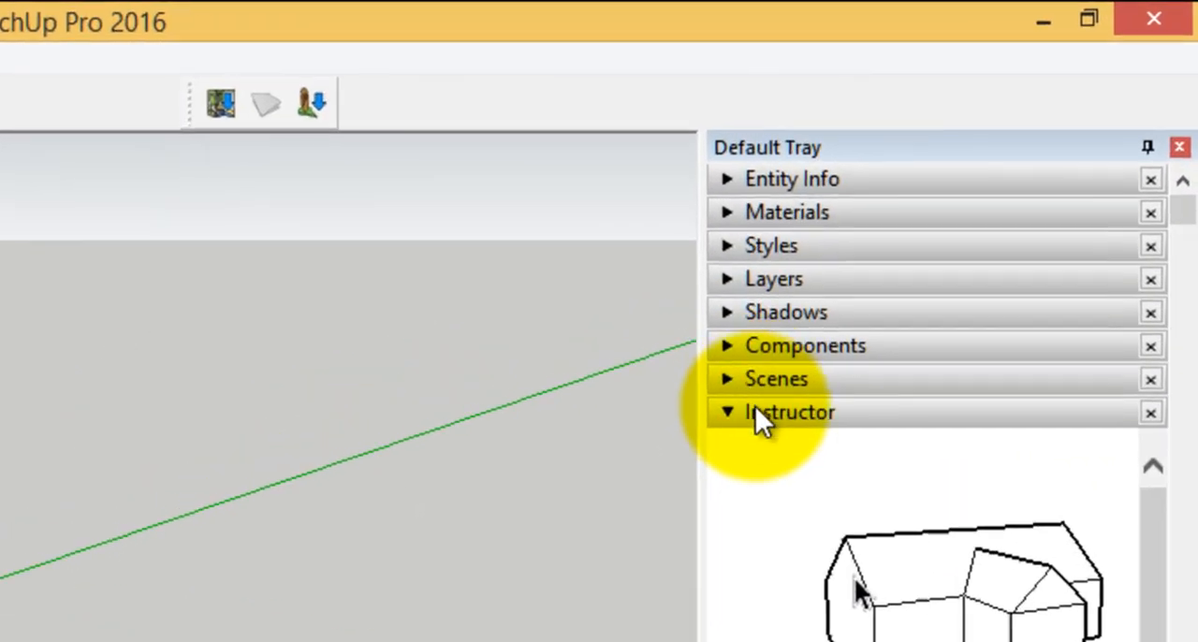
left_click(976, 207)
left_click(752, 446)
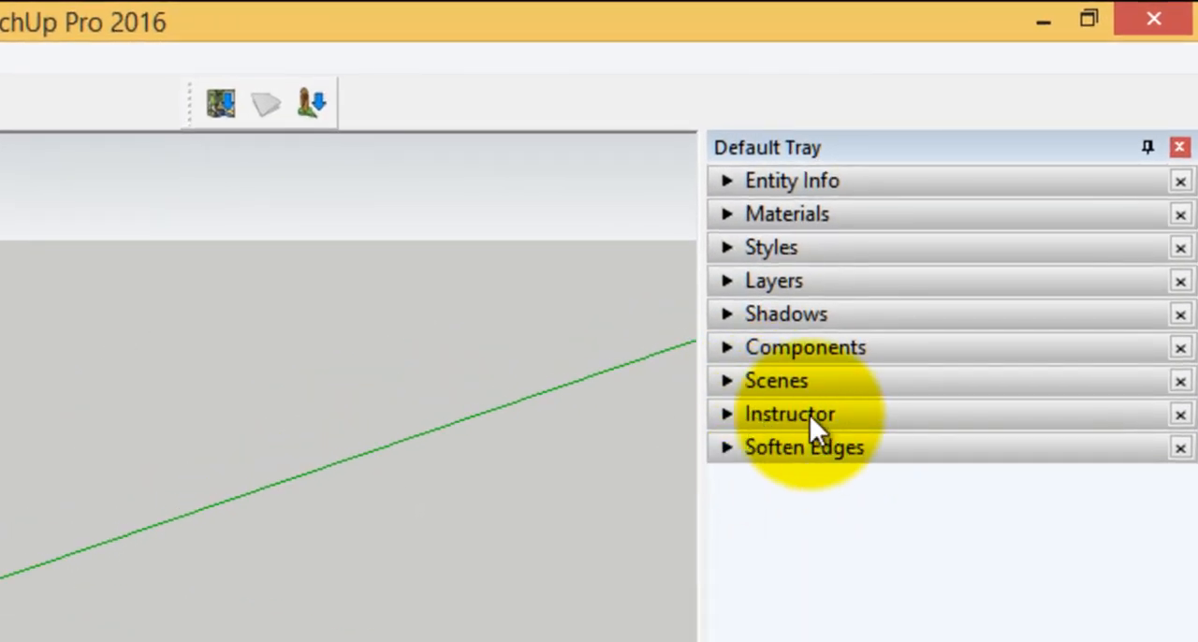
Reorder the Default Tray: Instructor below Soften Edges, Components directly below Materials, and Layers directly below Entity Info
left_click_drag(811, 421, 810, 468)
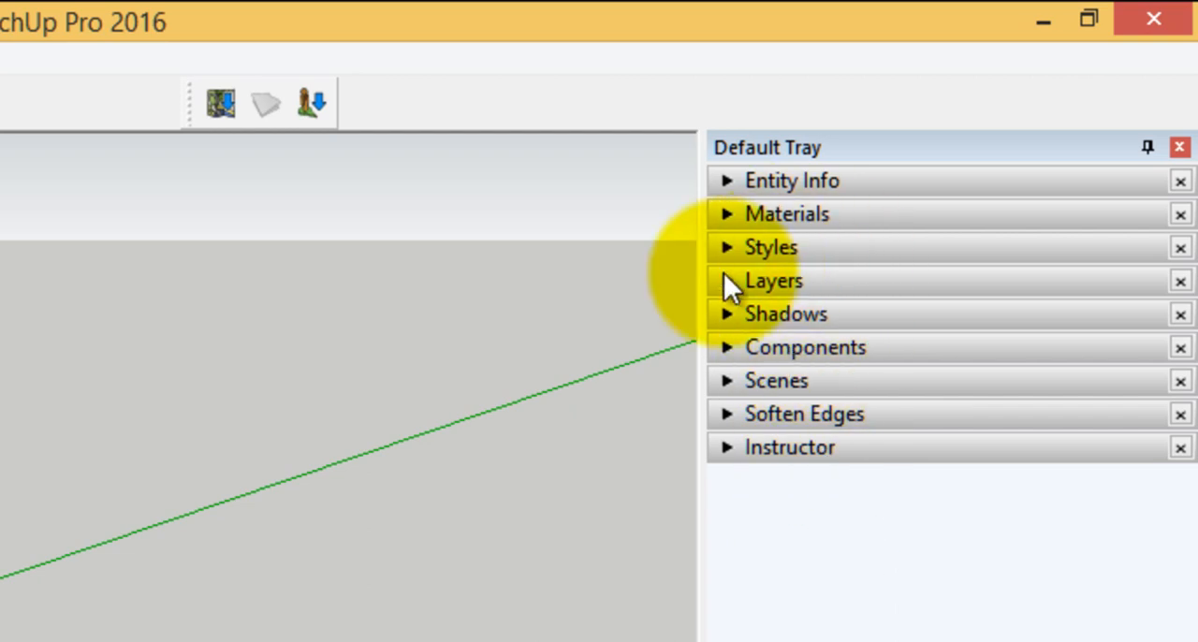
left_click_drag(783, 350, 793, 231)
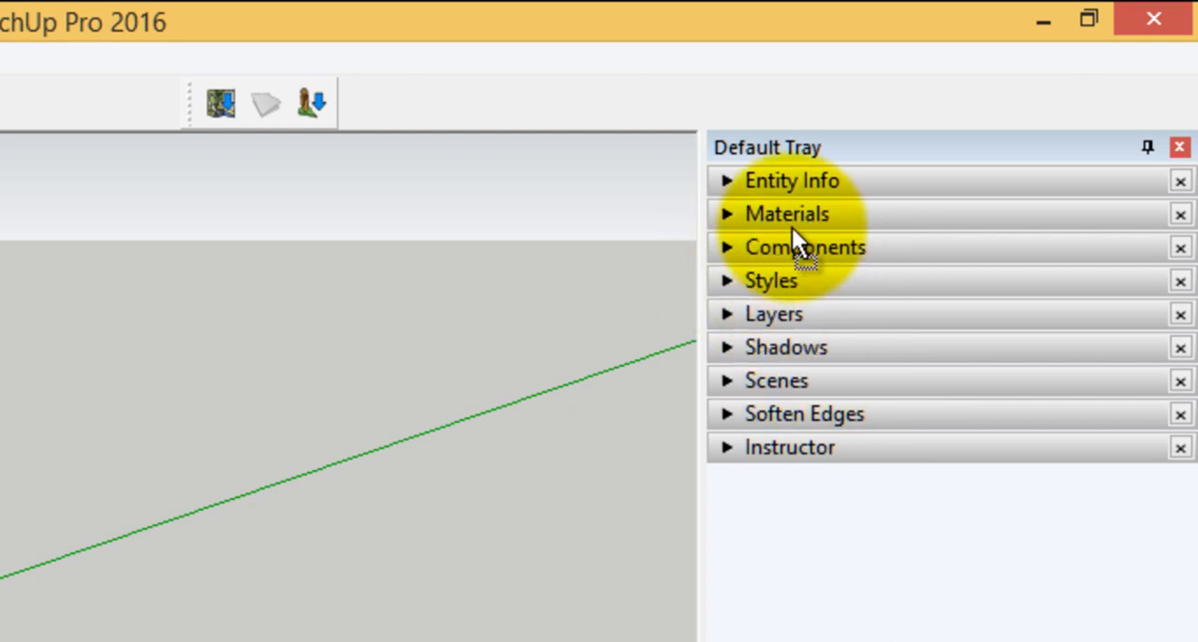
left_click_drag(811, 317, 818, 201)
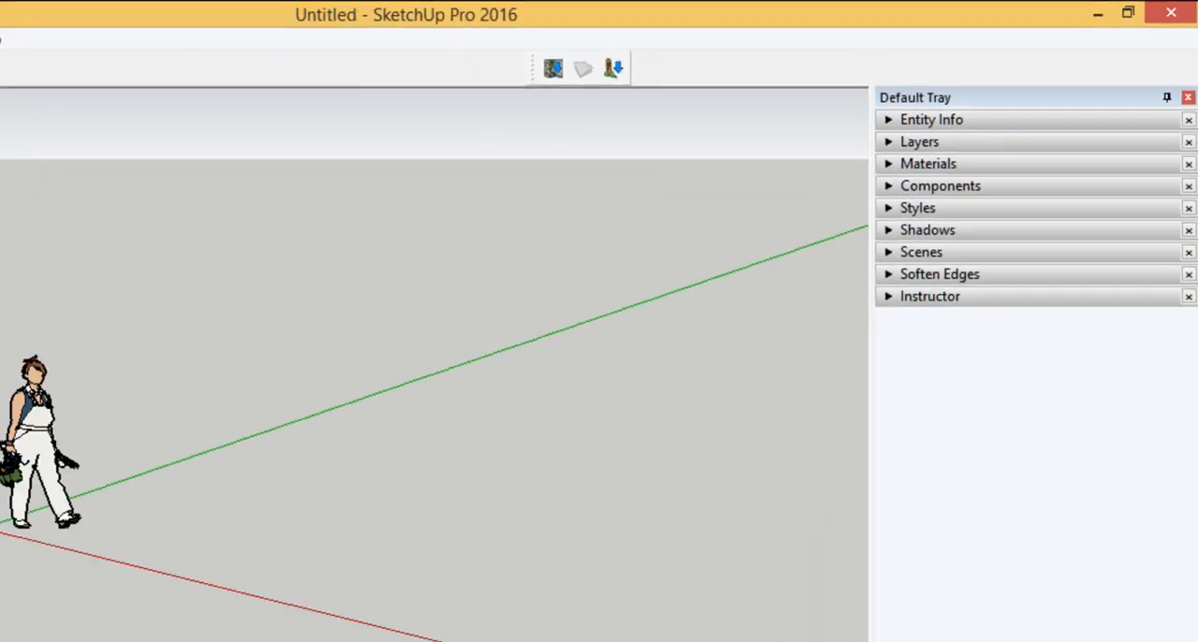
Open the Toolbars dialog and move it higher over the drawing area
left_click(70, 29)
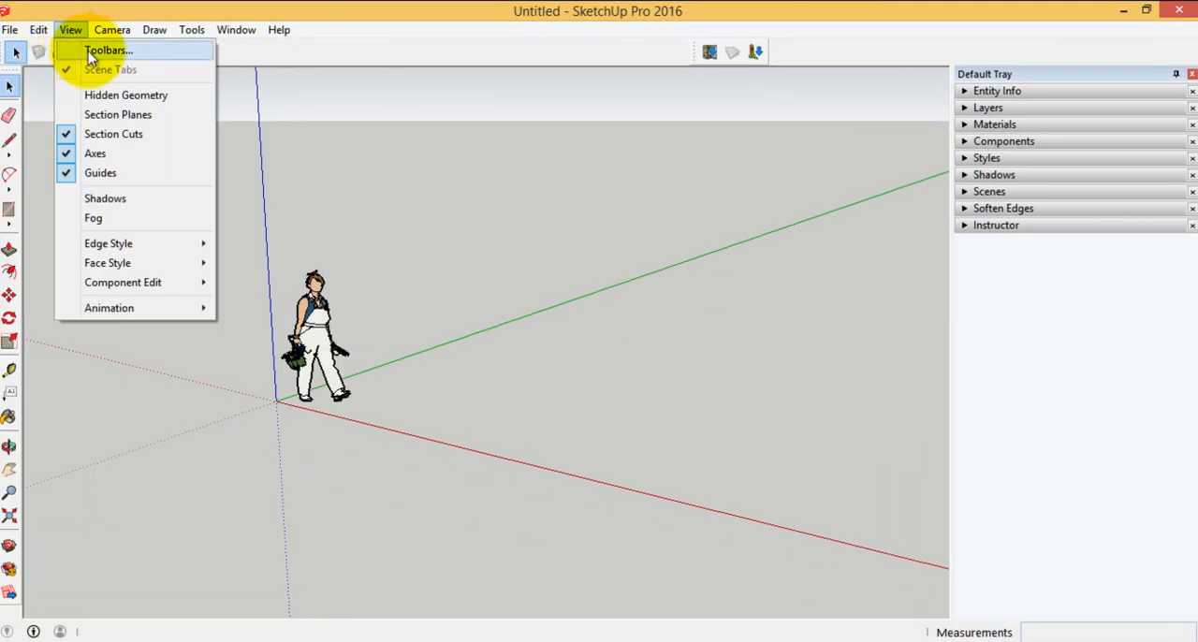
left_click(91, 52)
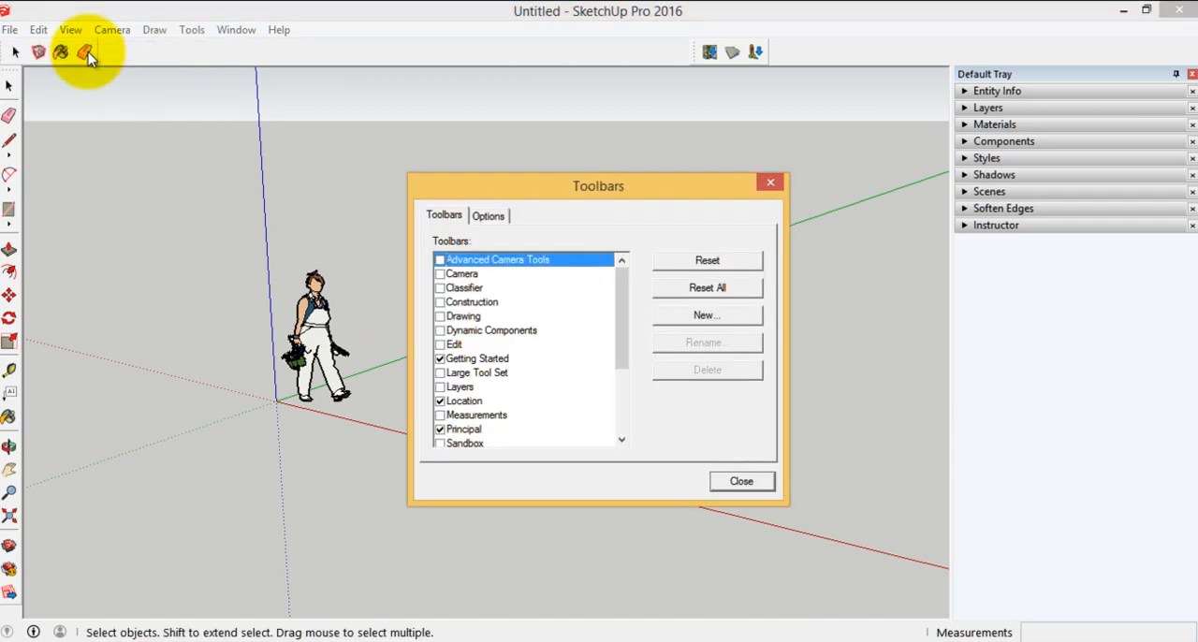
left_click_drag(539, 196, 510, 121)
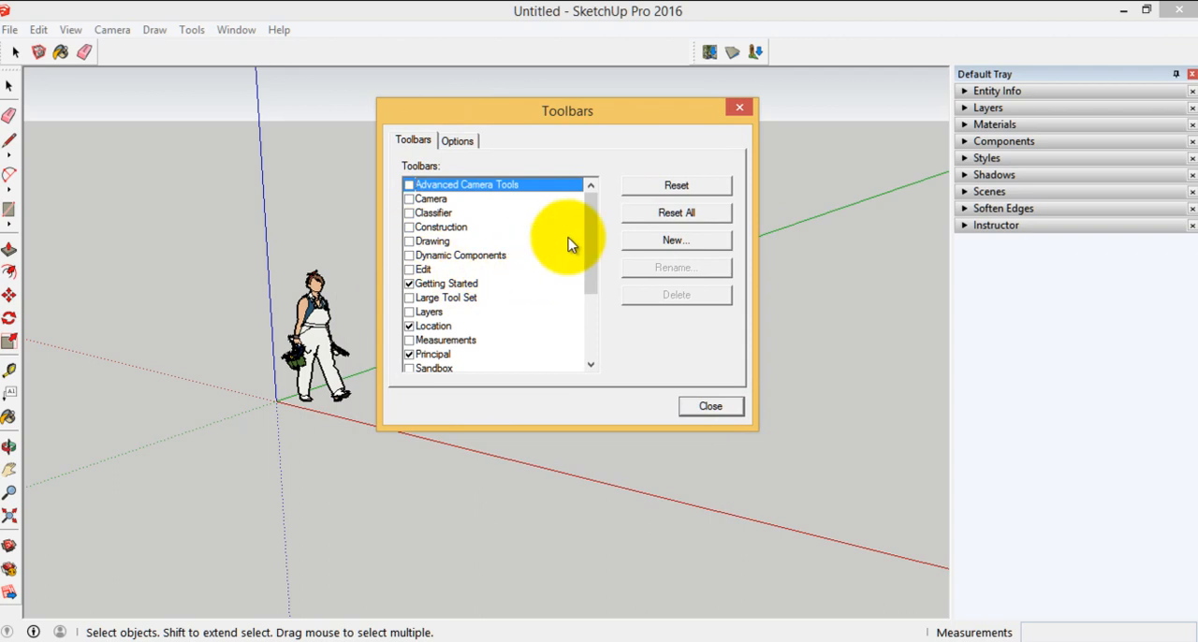
left_click_drag(594, 206, 594, 181)
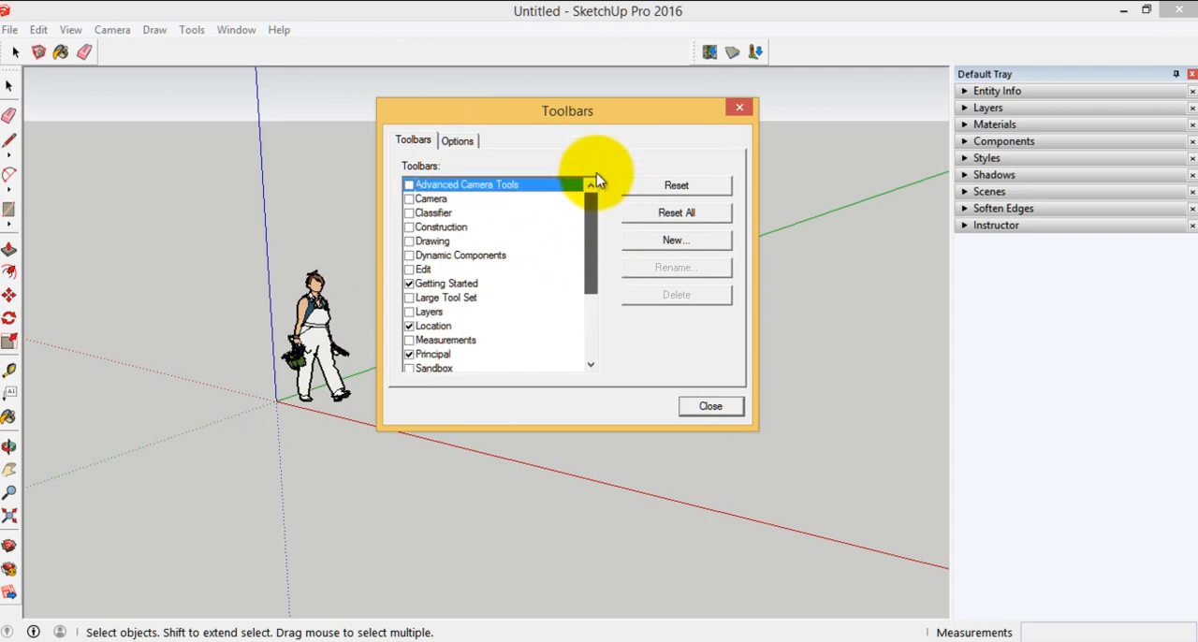
Switch the toolbars to large icons and back to small ones
left_click(459, 142)
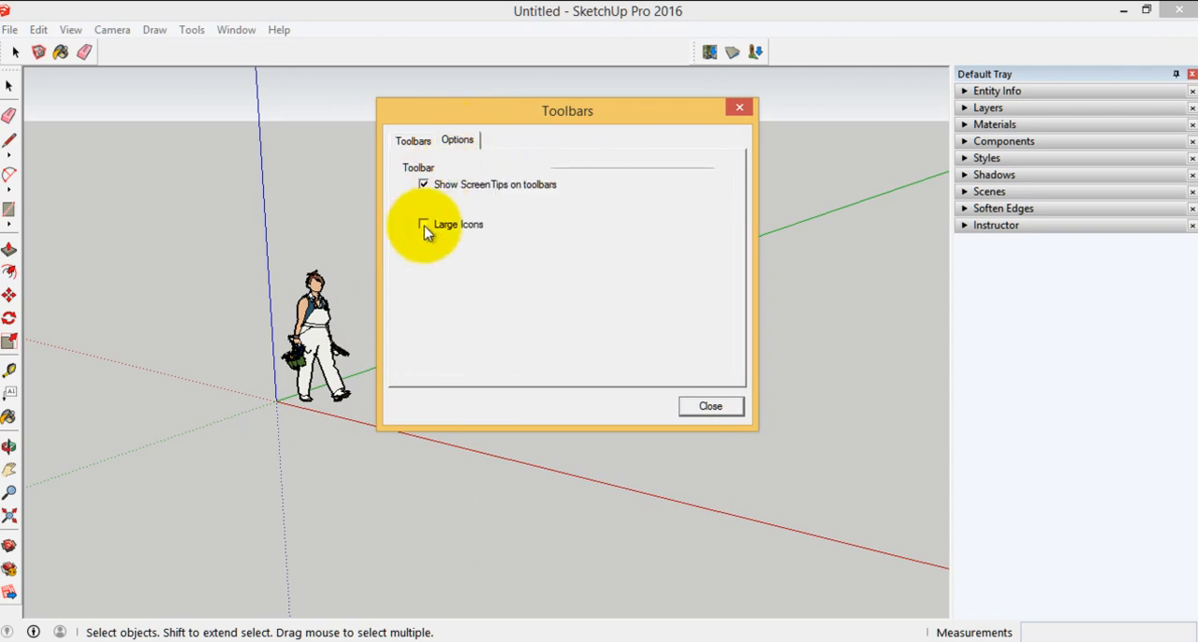
left_click(423, 225)
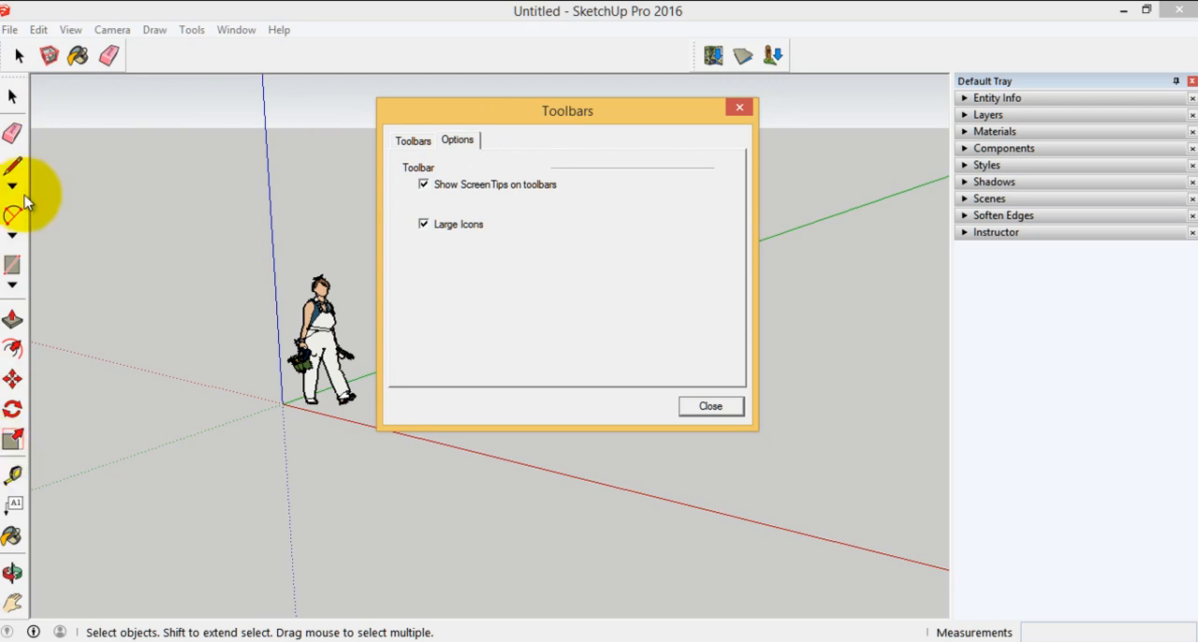
left_click(414, 141)
left_click(456, 140)
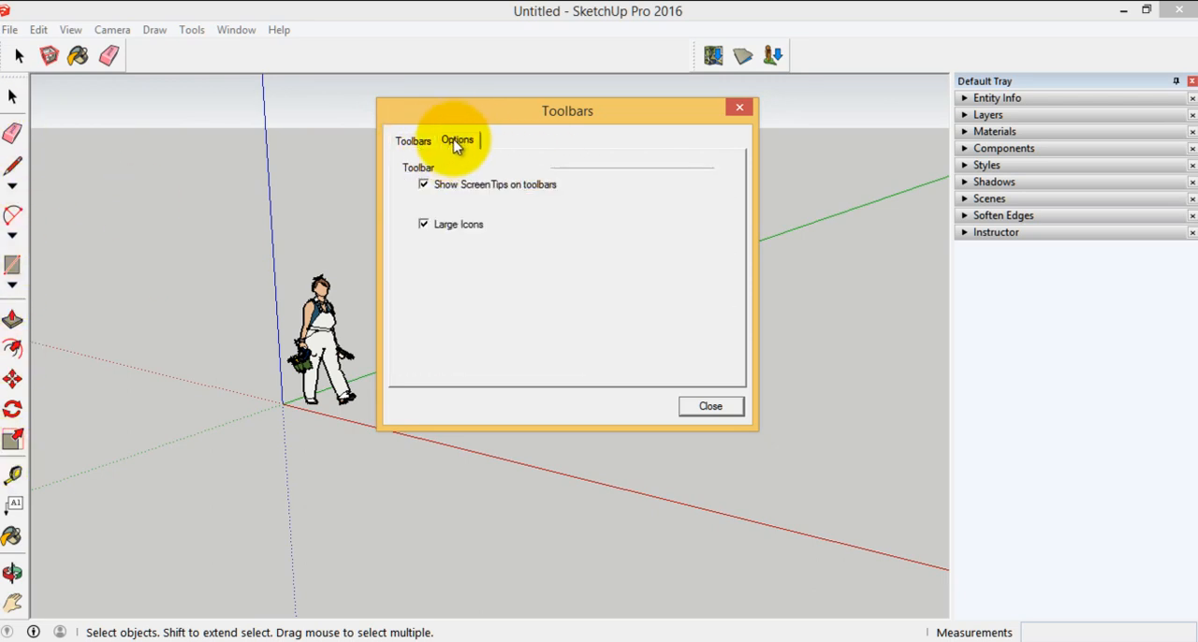
left_click(423, 225)
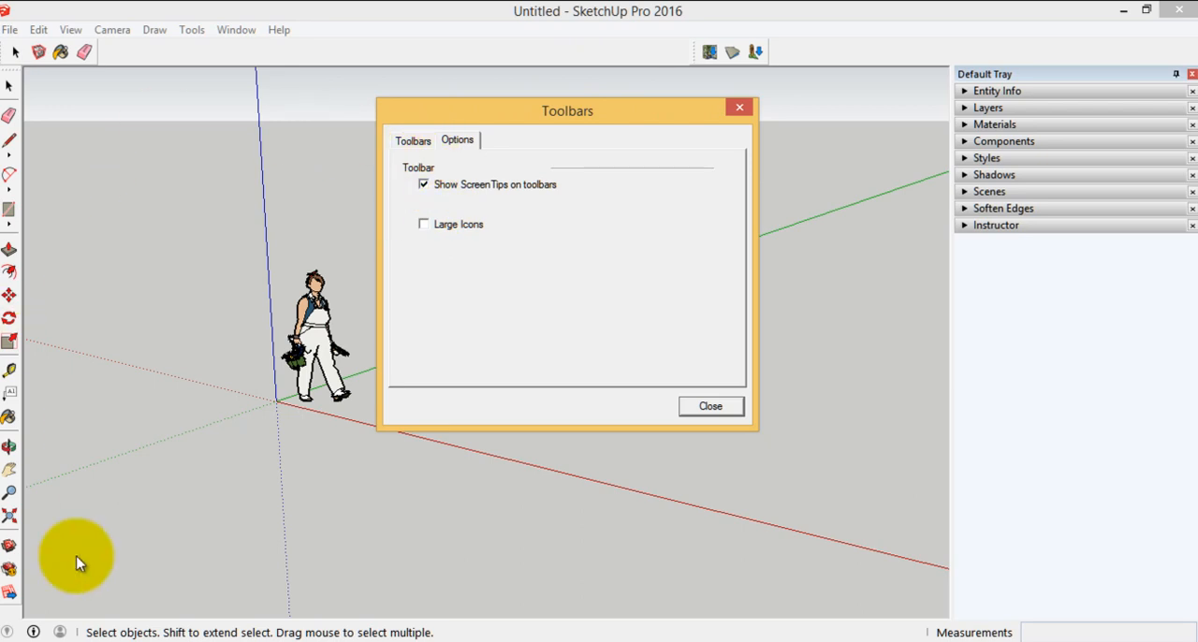
Turn off the Getting Started, Location and Principal toolbars
left_click(413, 140)
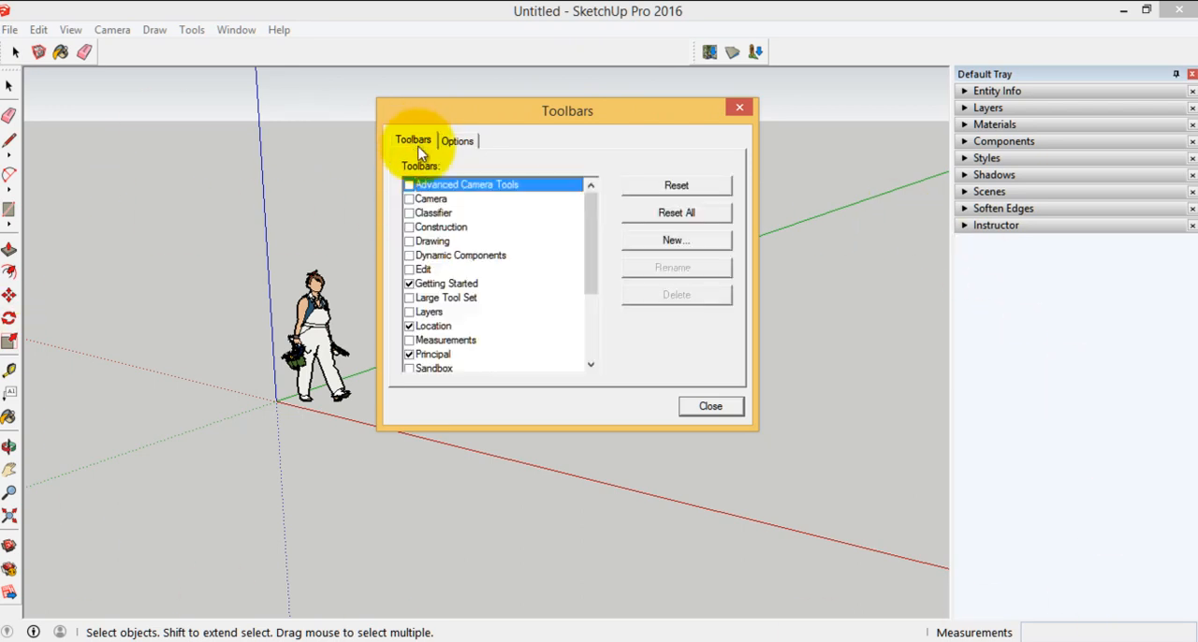
left_click(409, 282)
left_click(409, 326)
left_click(409, 353)
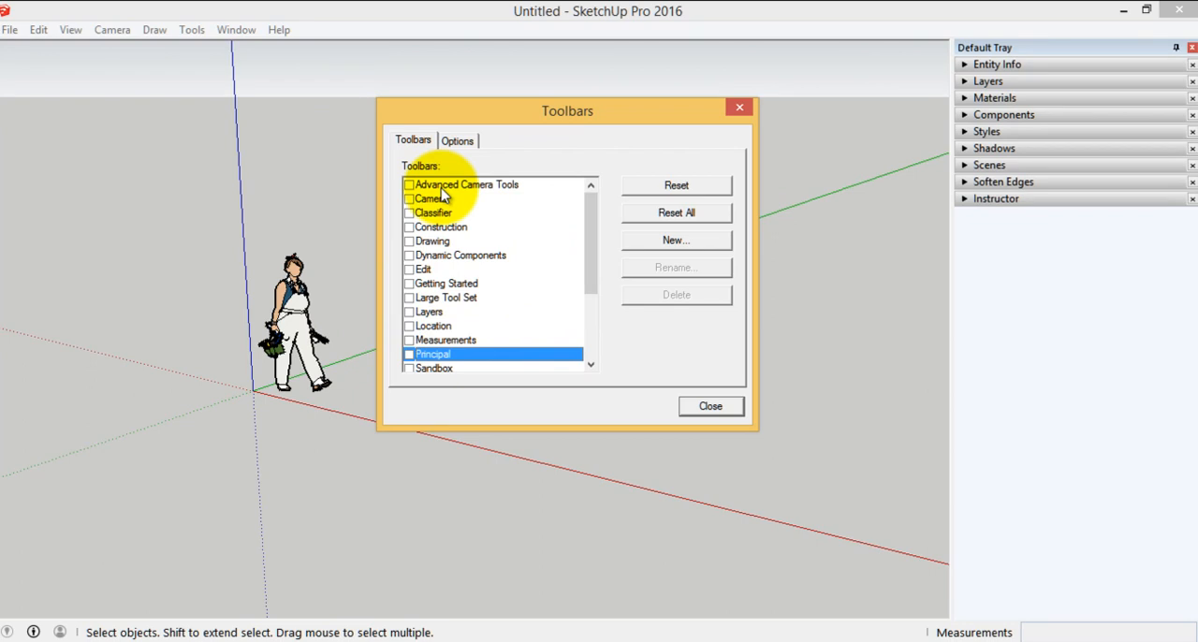
Turn on the Warehouse toolbar and dock it at the beginning of the toolbar row
left_click_drag(593, 267, 593, 342)
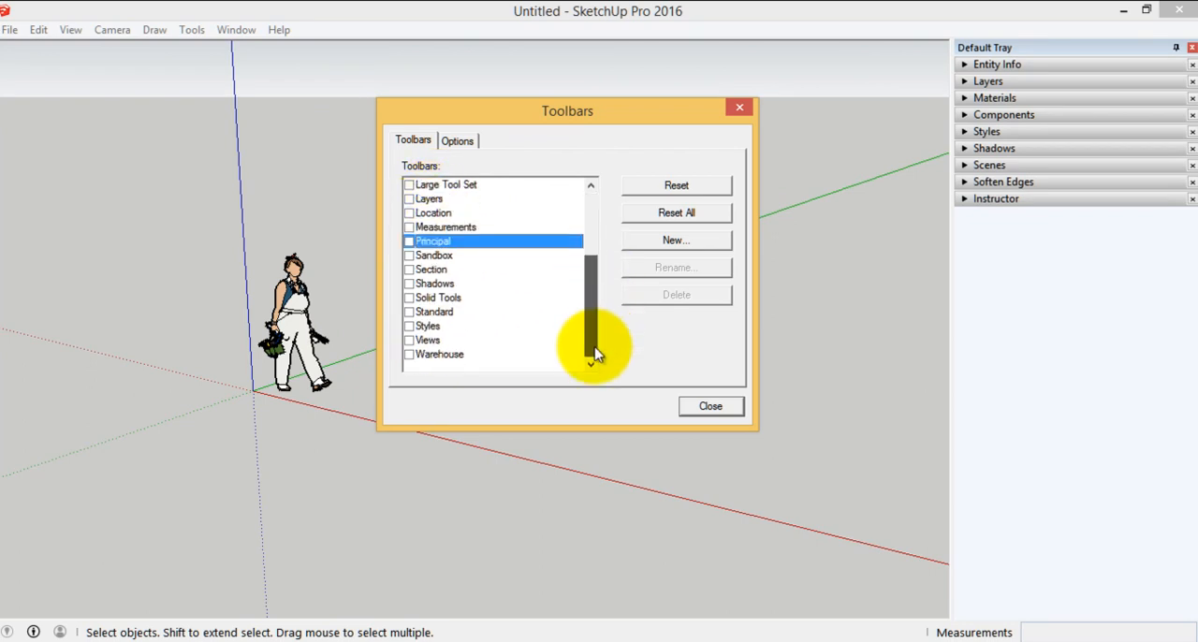
left_click(409, 354)
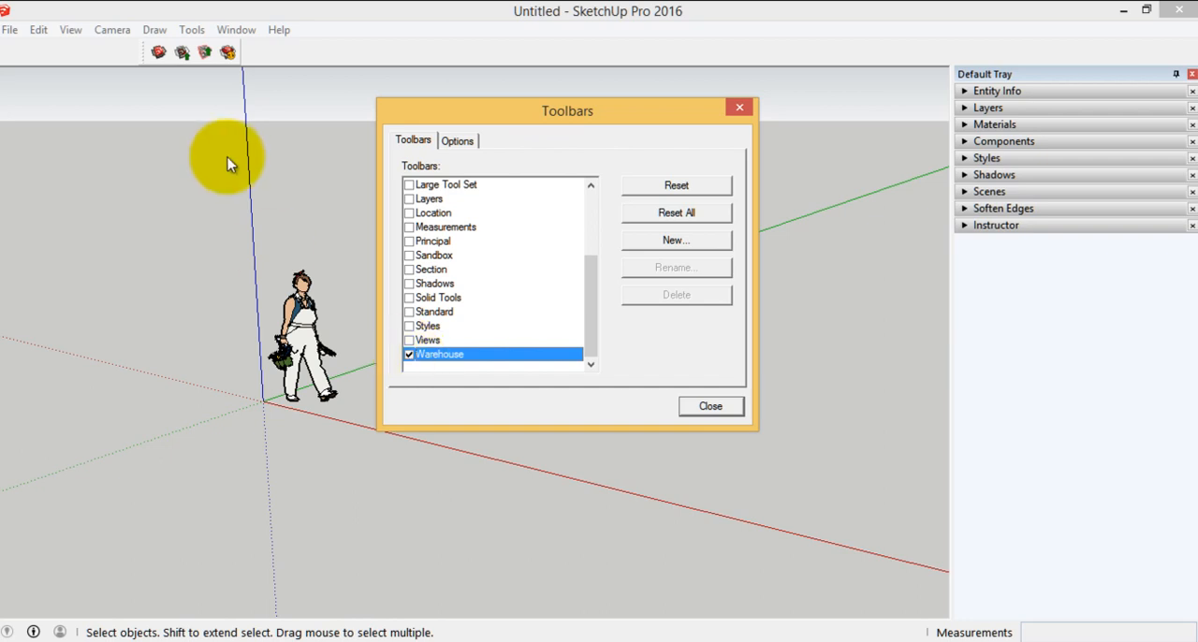
left_click_drag(145, 53, 9, 53)
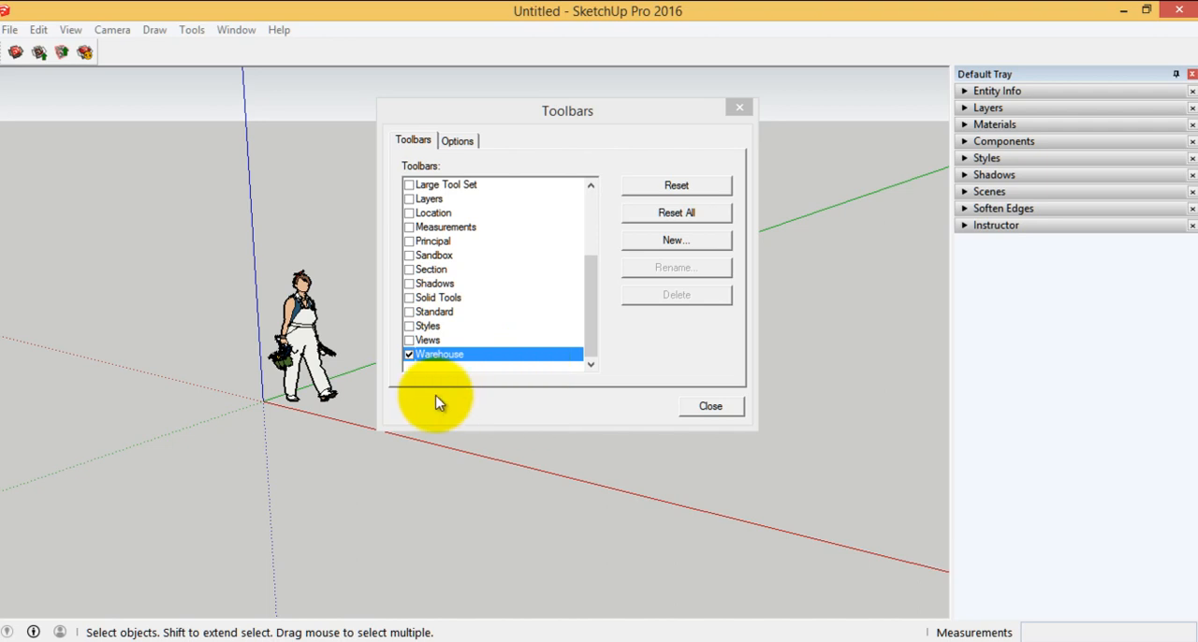
Turn on the Views, Styles, Standard, Solid Tools and Shadows toolbars
left_click(410, 341)
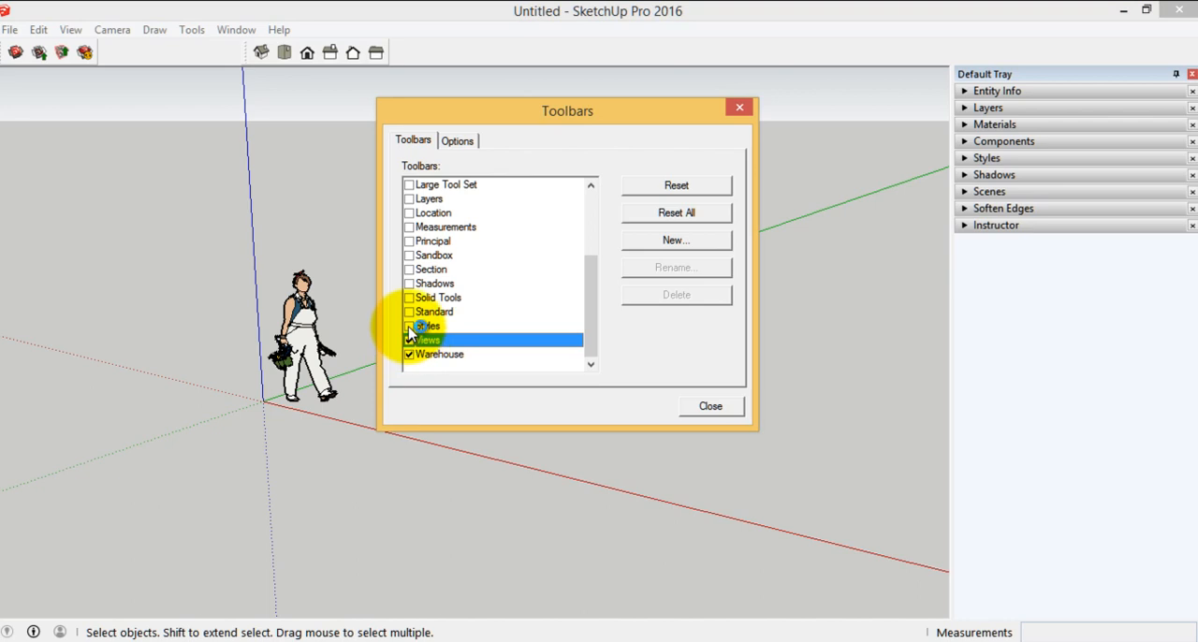
left_click(409, 327)
left_click(409, 312)
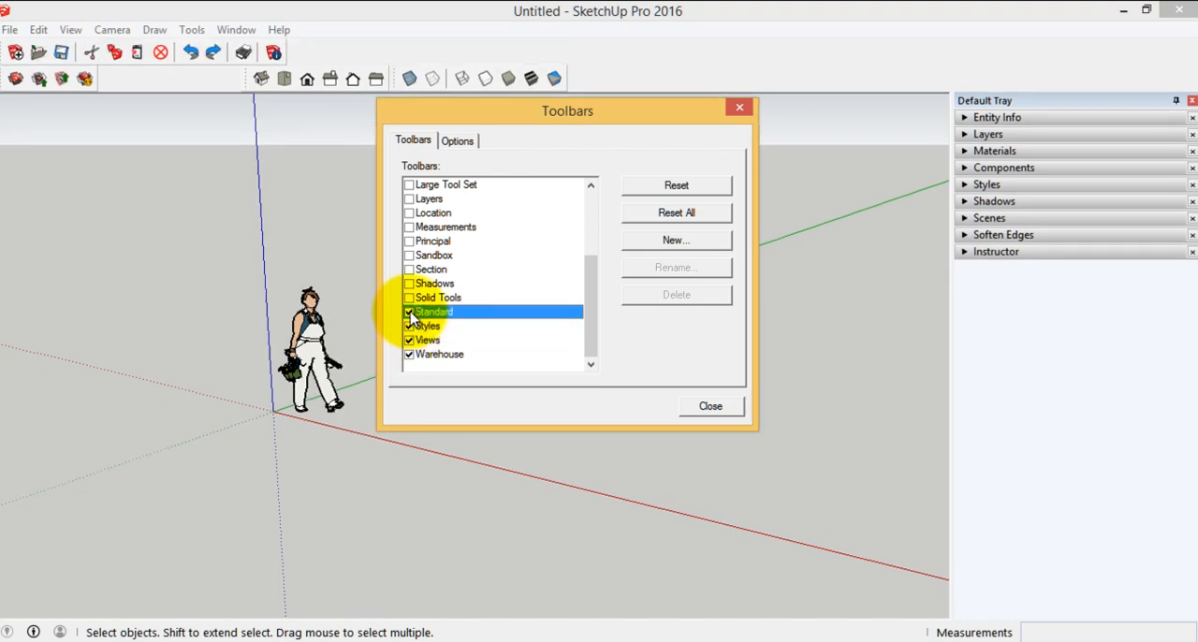
left_click(409, 299)
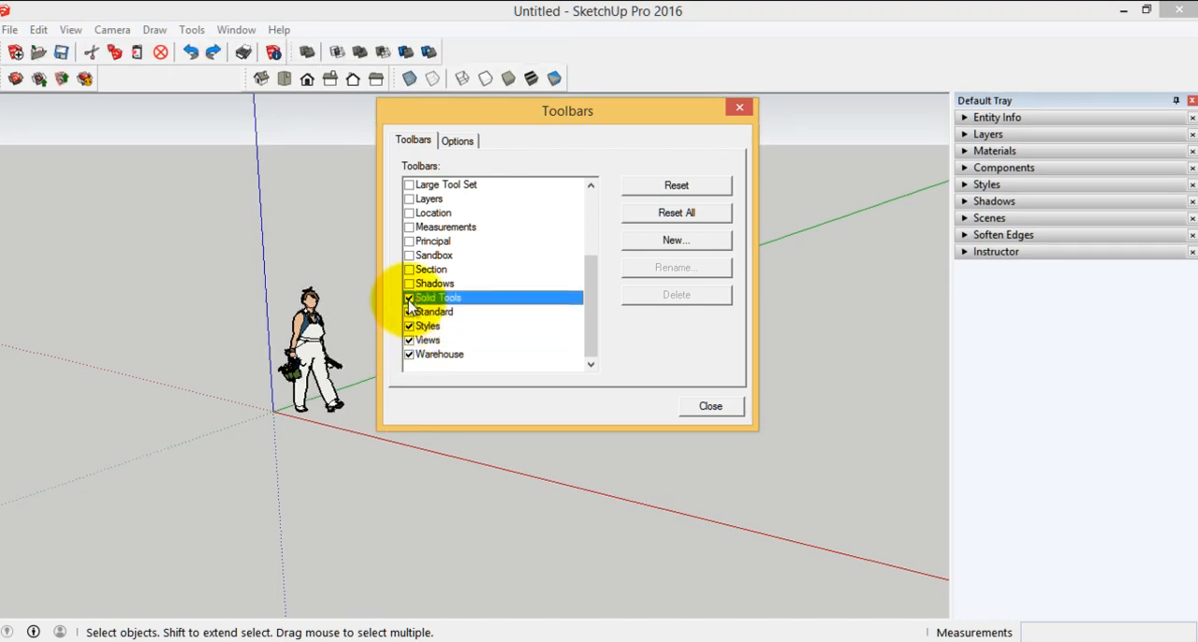
left_click(409, 284)
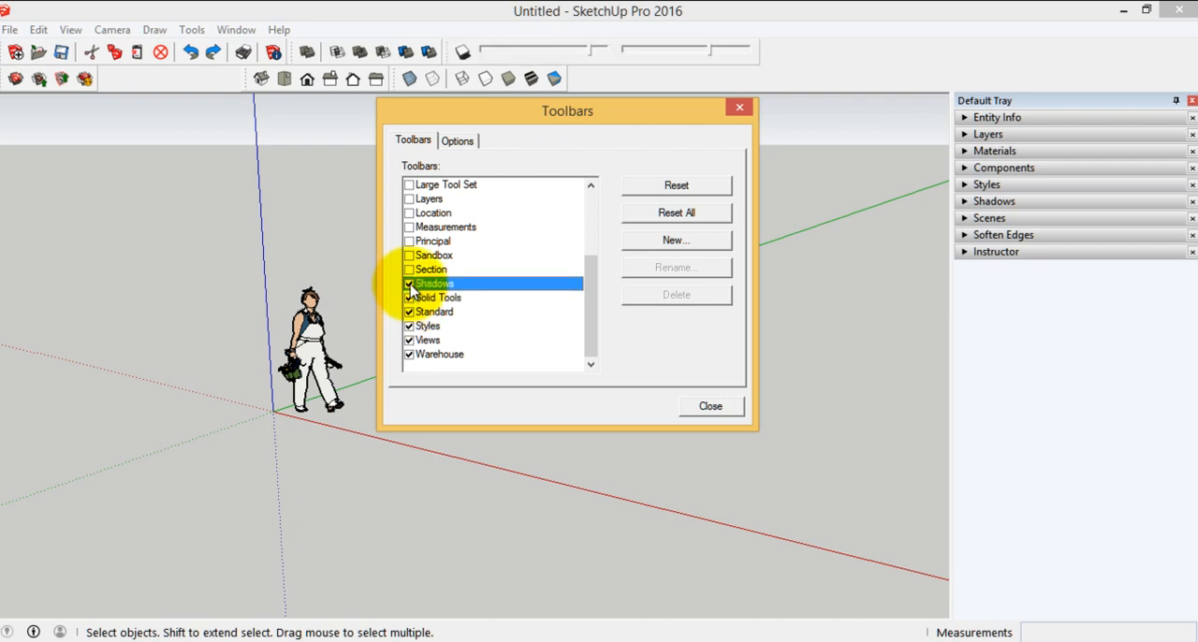
Turn on the Layers, Large Tool Set and Sandbox toolbars and close the Toolbars dialog
scroll(414, 281, "up", 3)
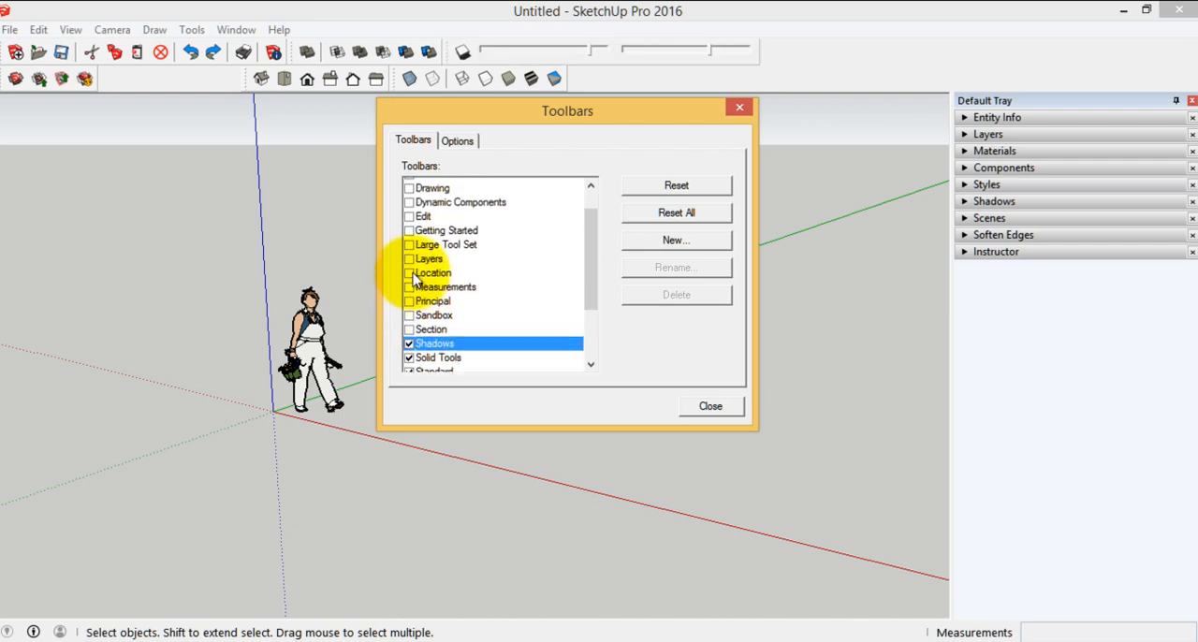
left_click(410, 313)
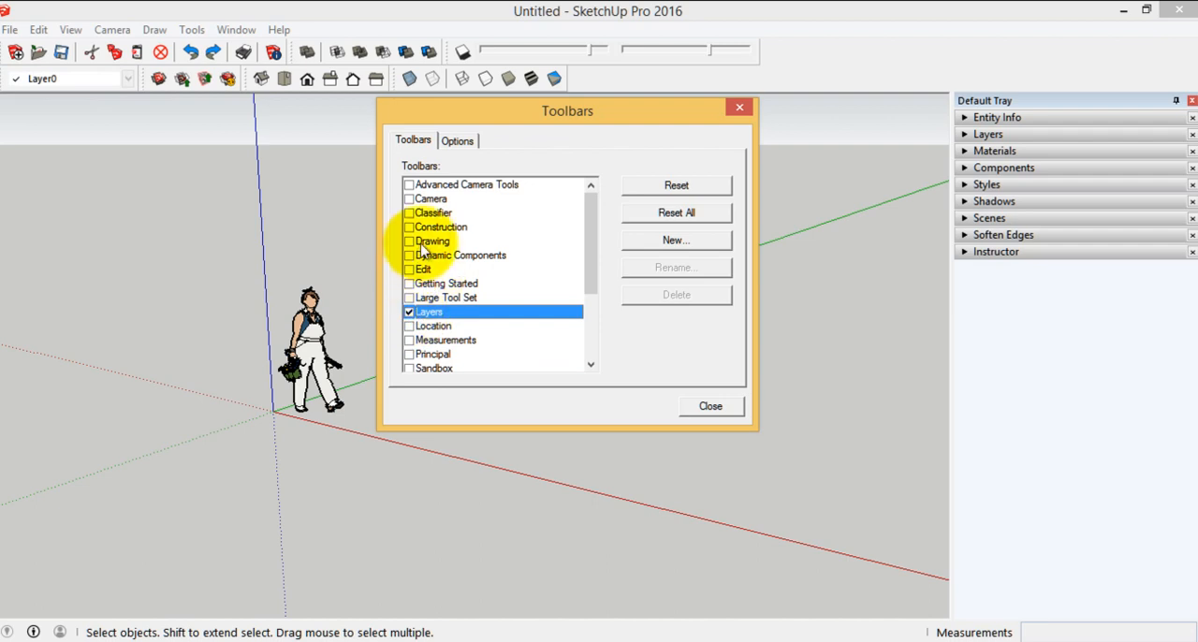
left_click(409, 298)
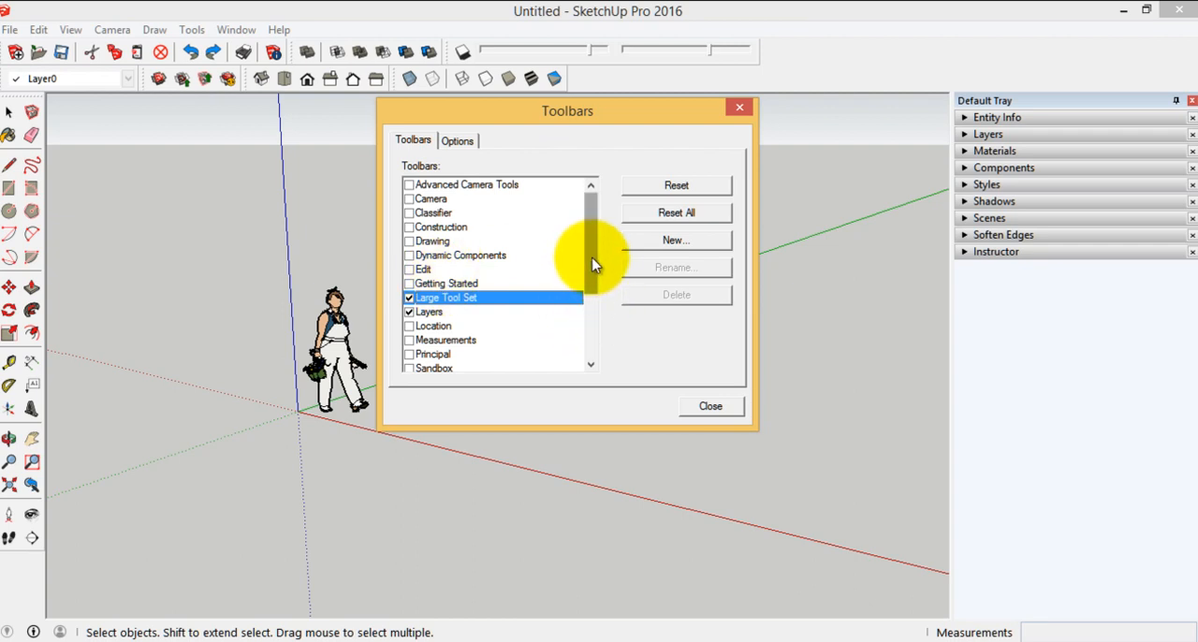
left_click_drag(591, 262, 595, 316)
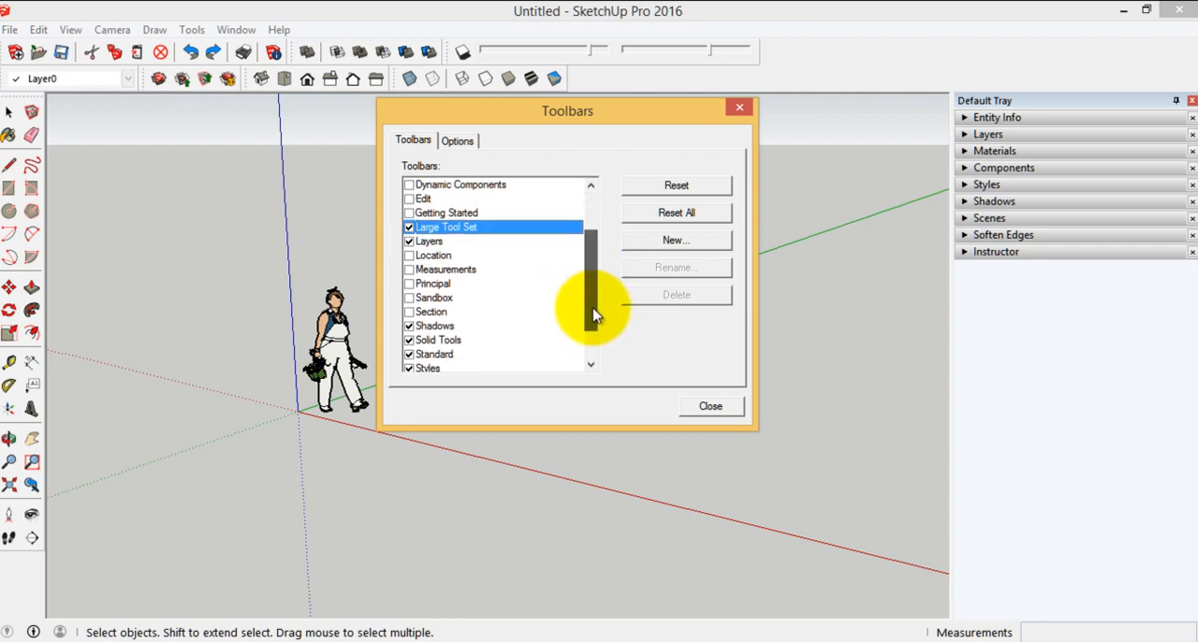
left_click(408, 298)
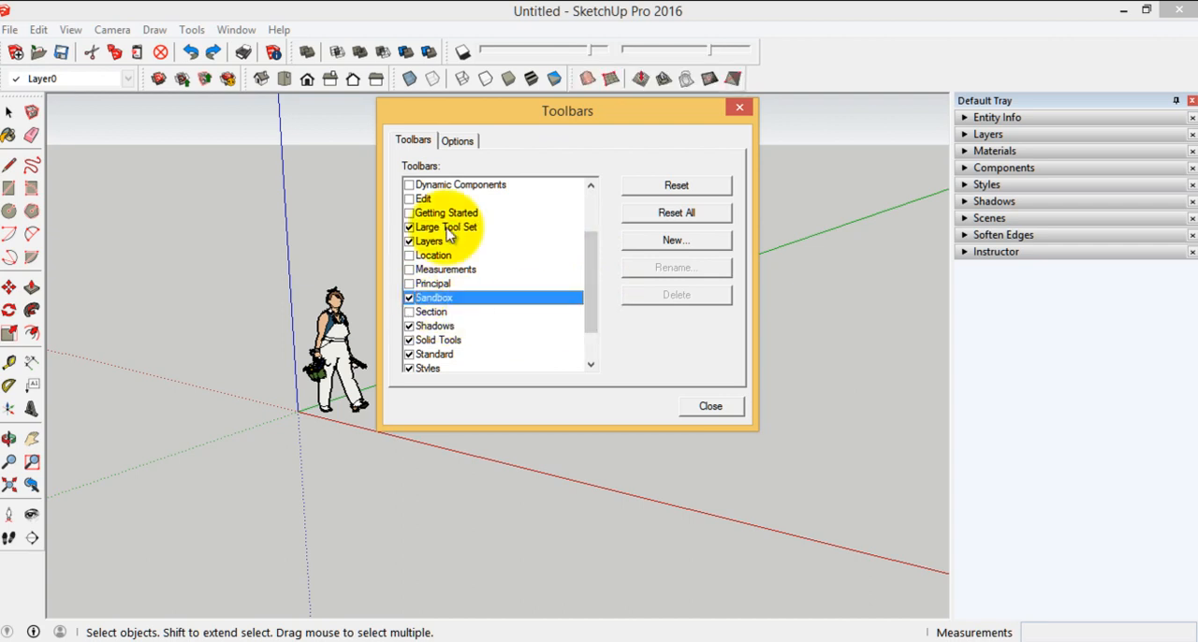
scroll(592, 324, "down", 1)
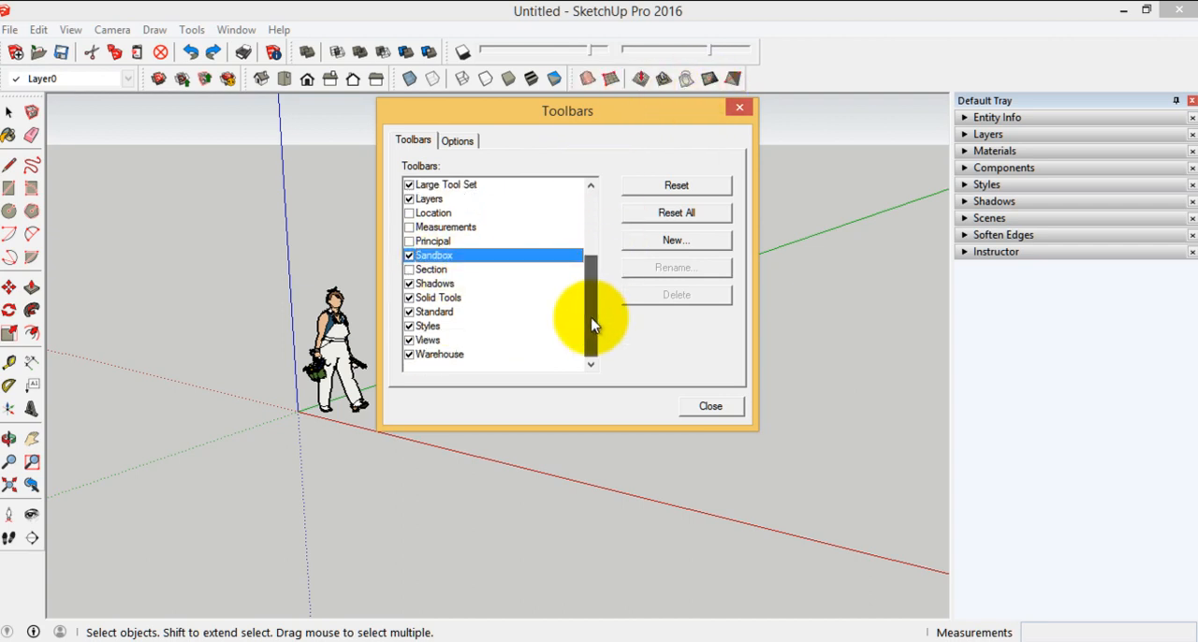
left_click_drag(591, 324, 589, 214)
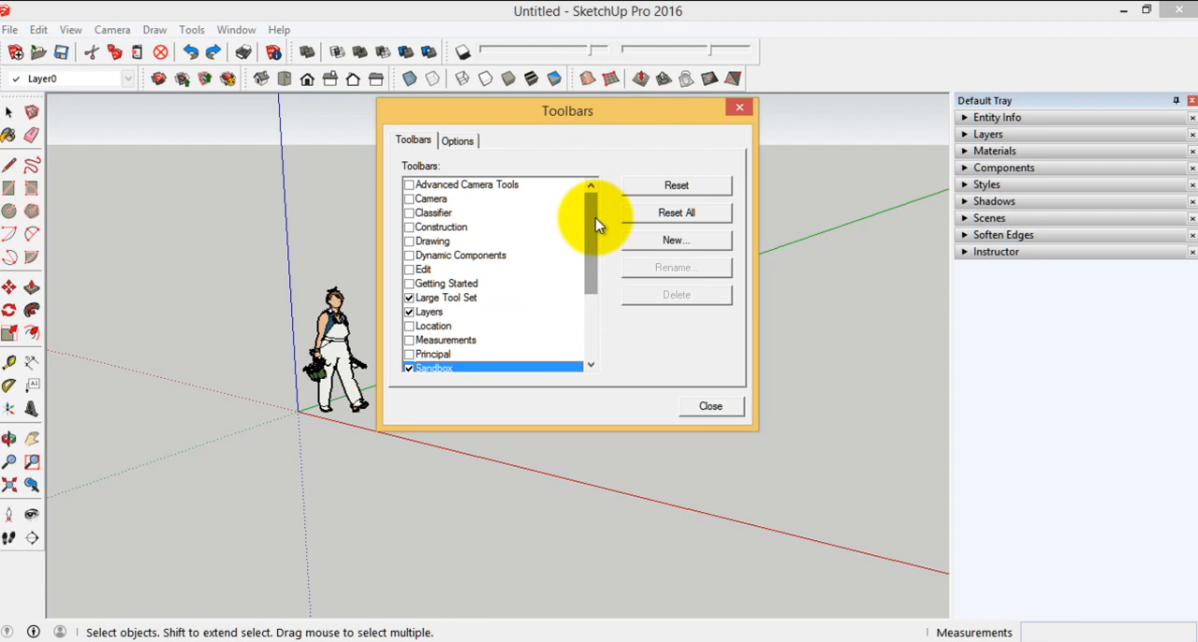
left_click(709, 406)
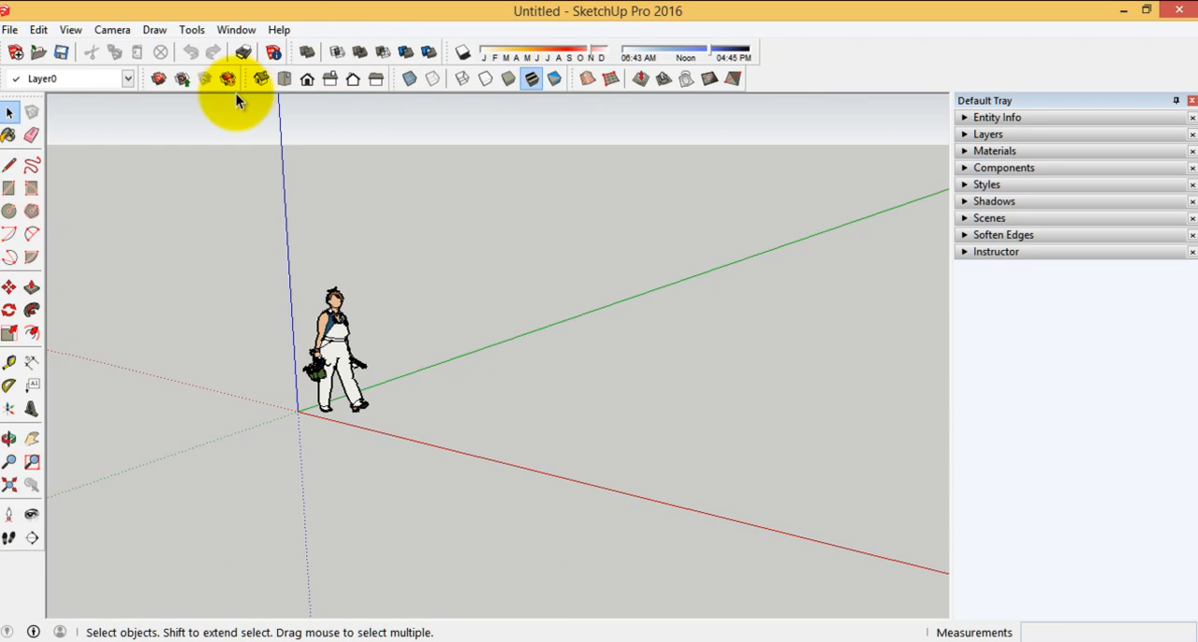
Open the Units settings in Model Info, examine the available length units, and close the window
left_click(274, 54)
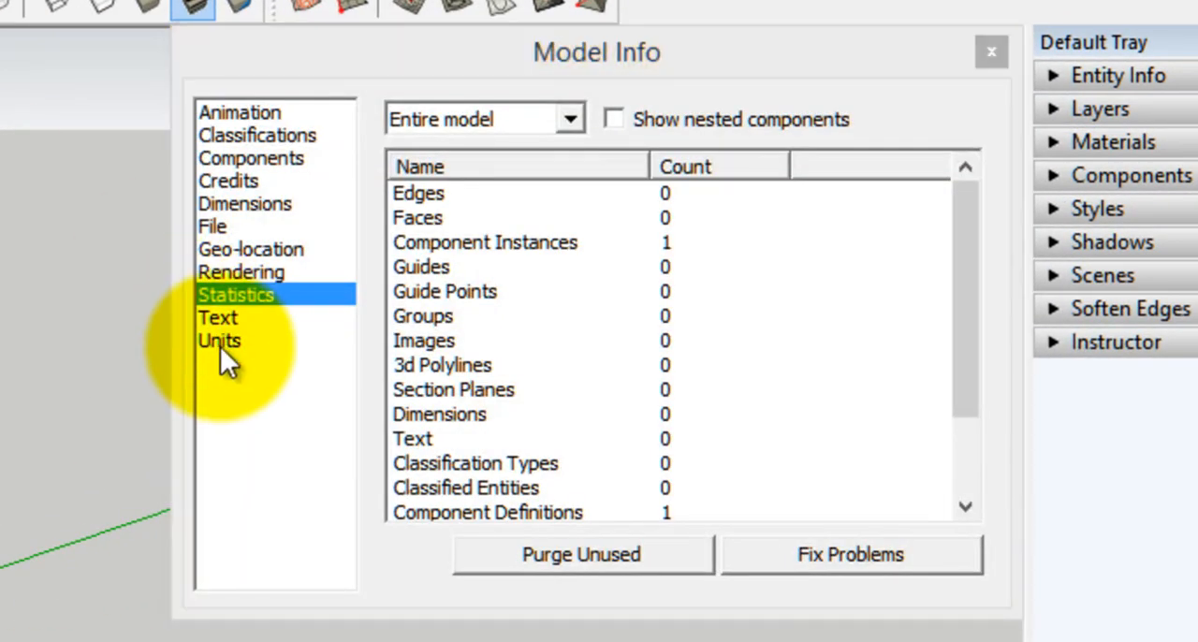
left_click(222, 345)
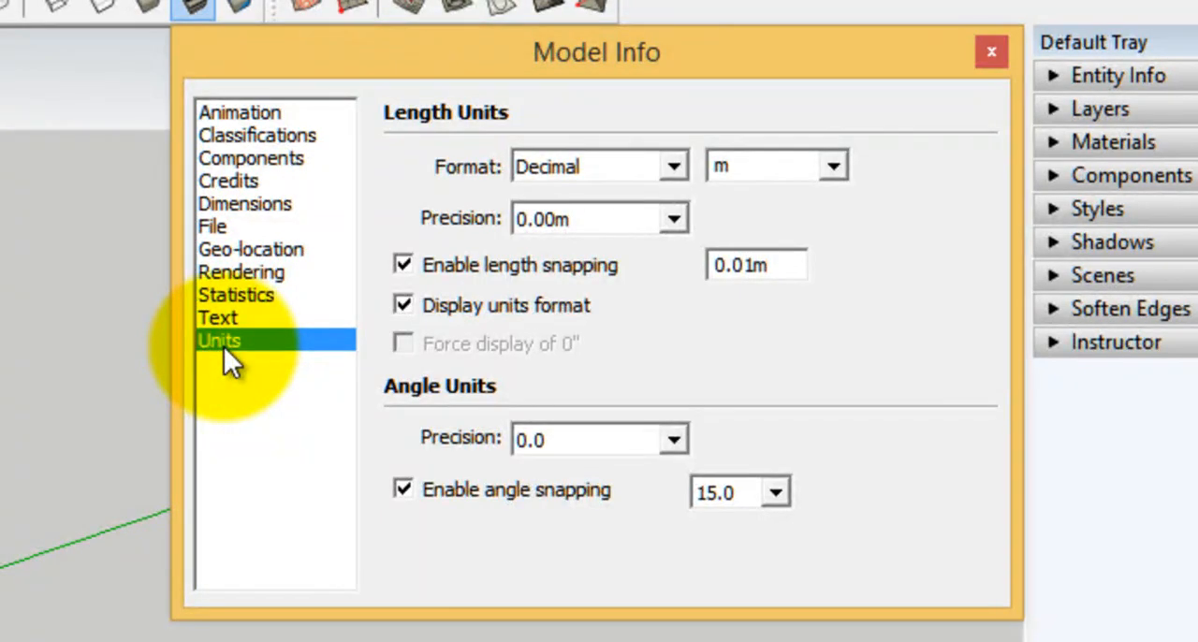
left_click(832, 167)
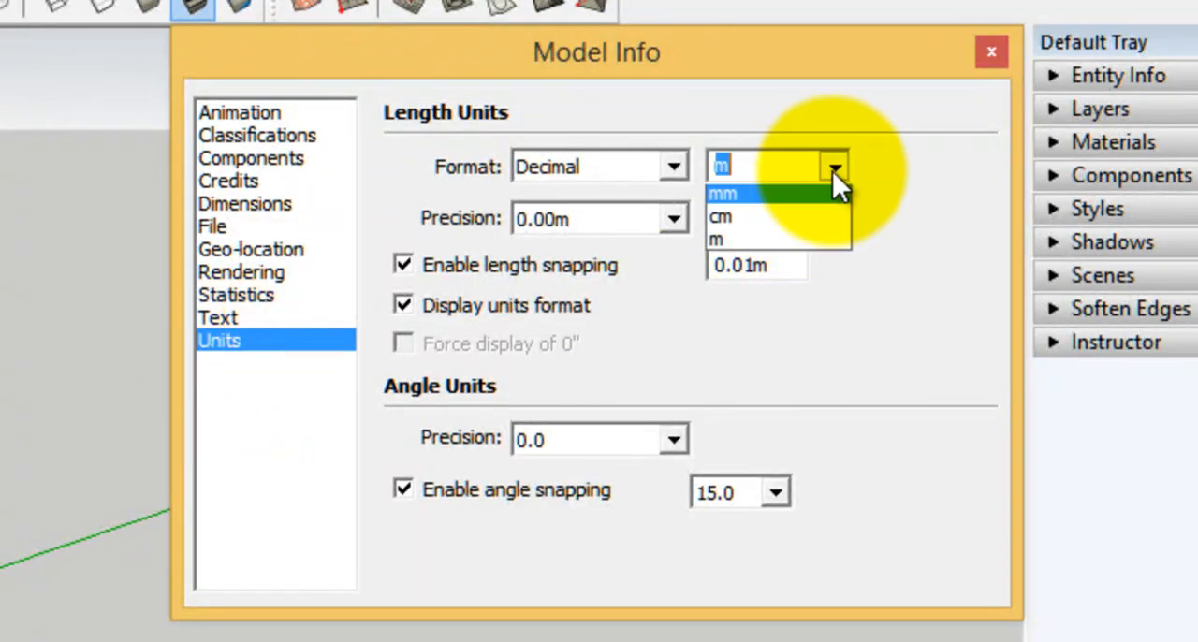
left_click(832, 169)
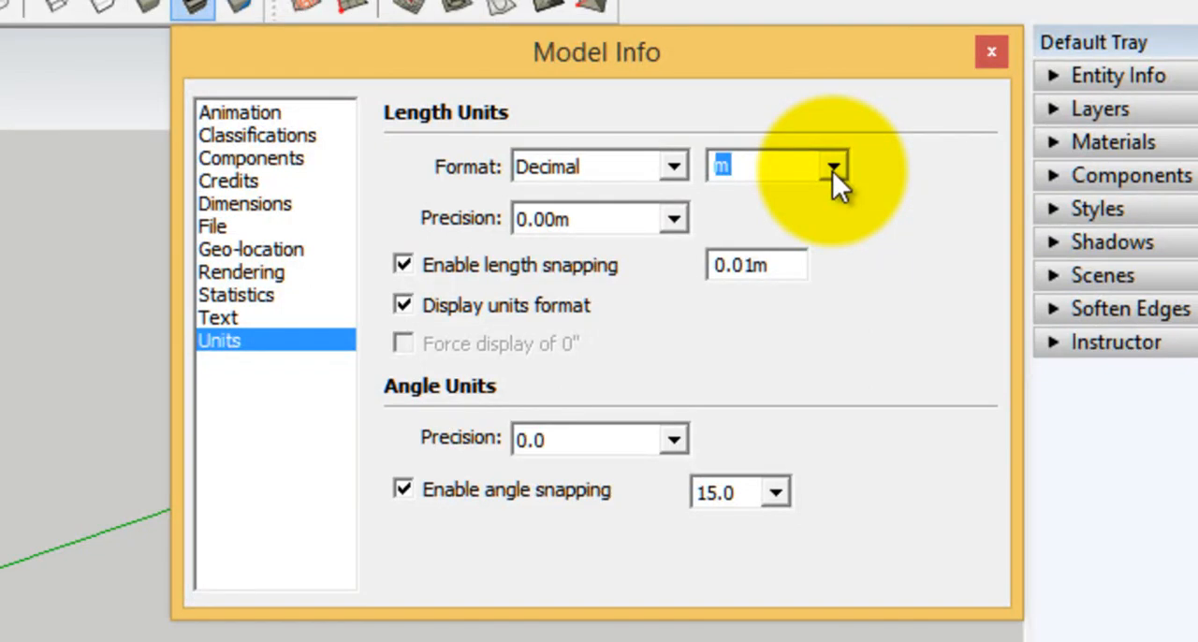
left_click(832, 170)
left_click(832, 170)
left_click(1001, 48)
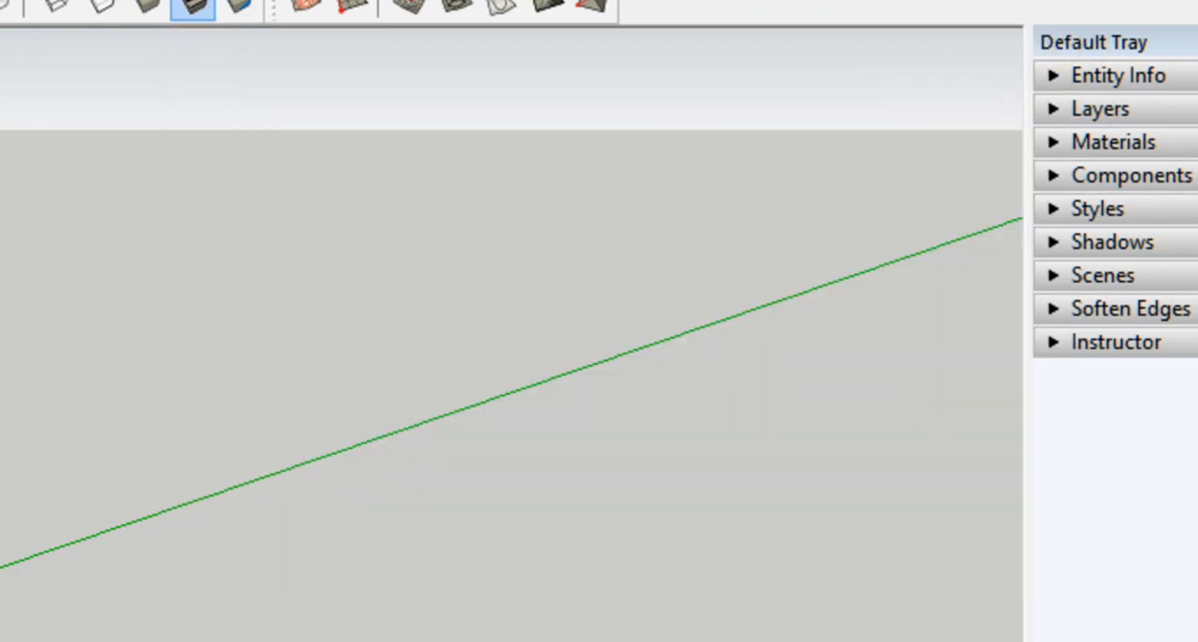
Reopen the Units settings in Model Info, keep metres as the length unit, and set the length precision to 0.0000m
left_click(2, 4)
left_click(843, 156)
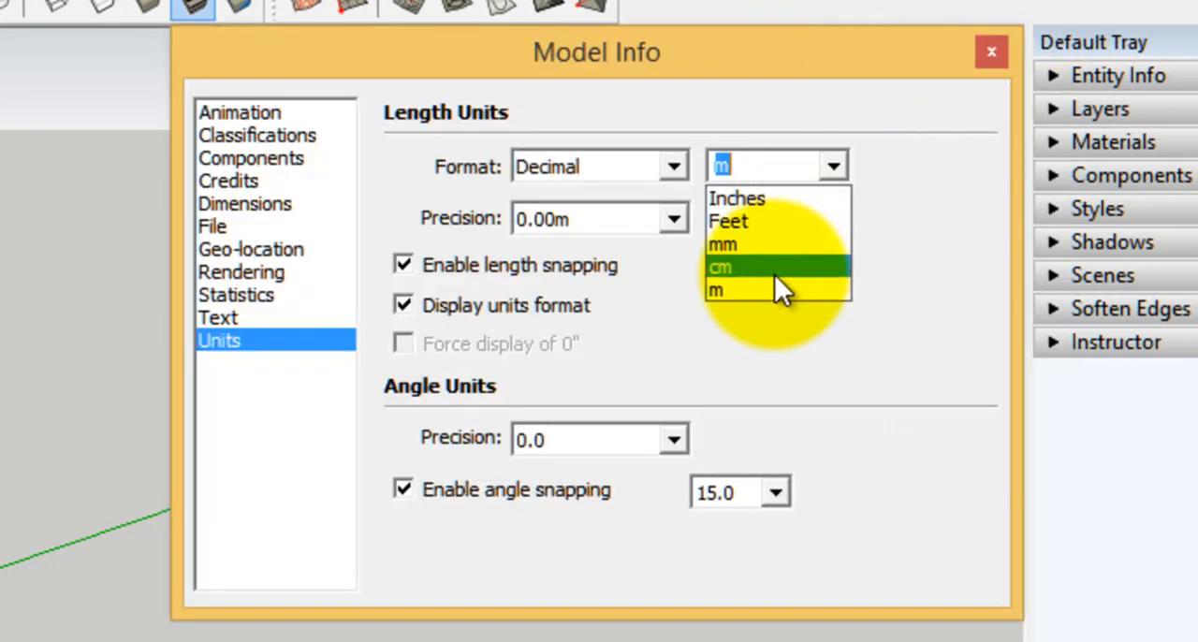
left_click(829, 163)
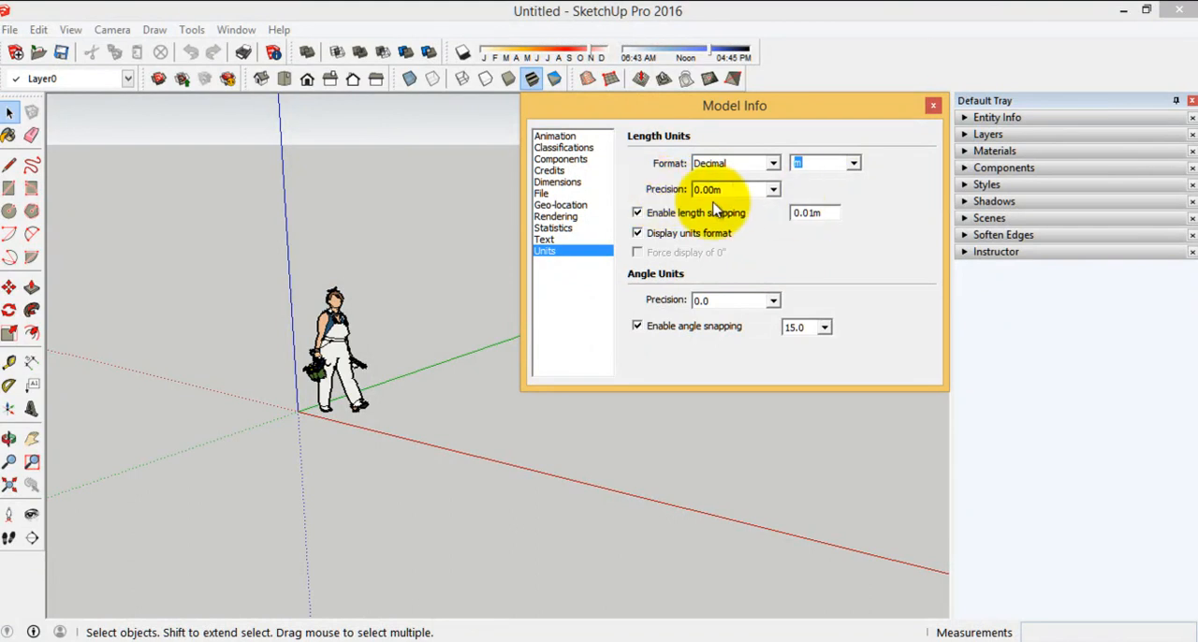
left_click(709, 190)
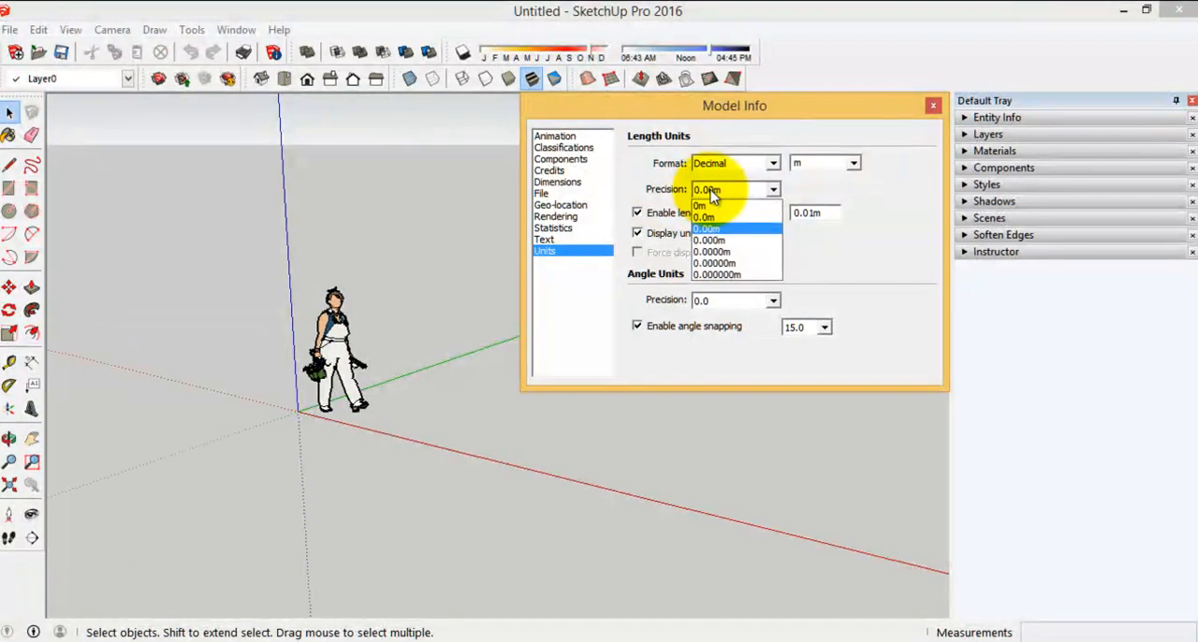
left_click(716, 253)
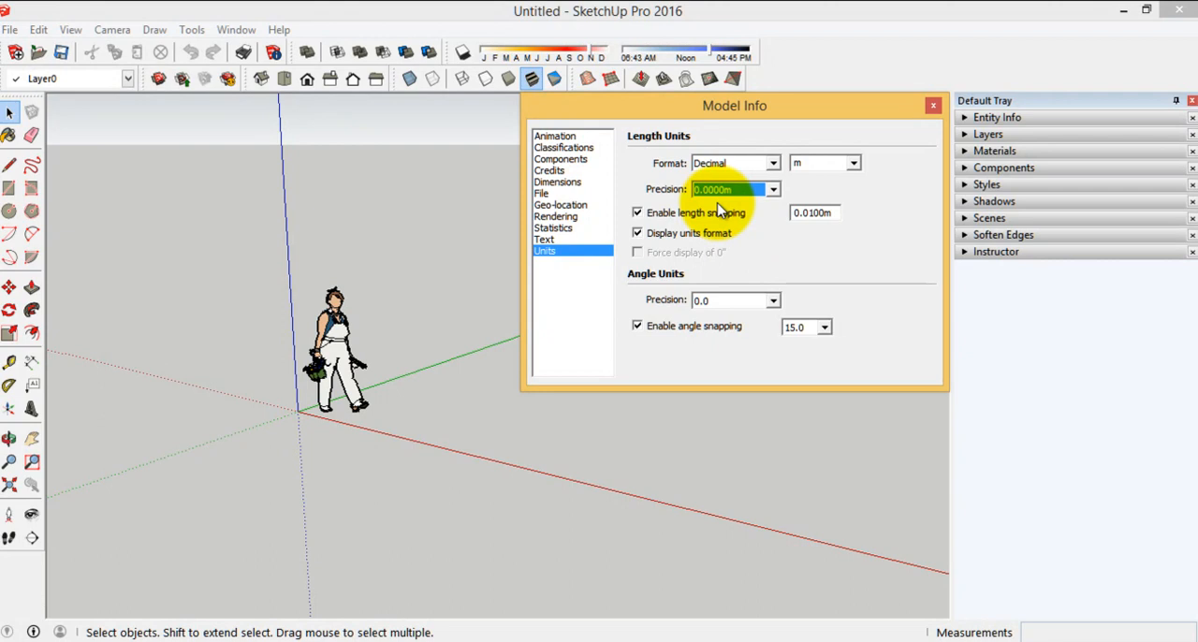
Disable length snapping and turn off the display of the units format
double_click(821, 214)
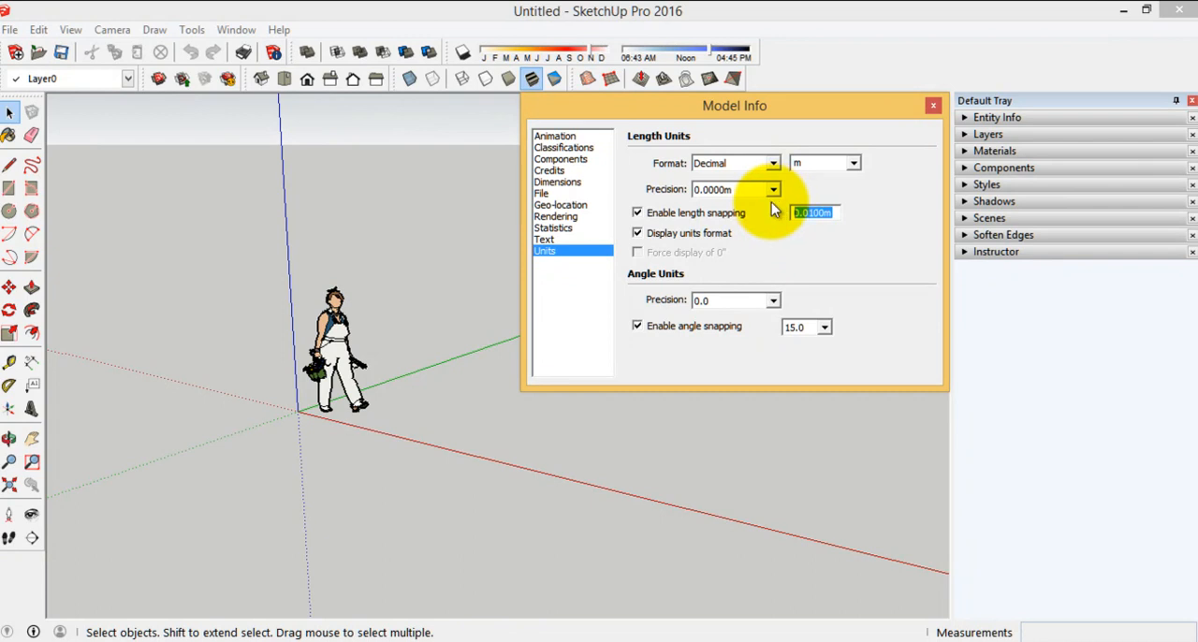
left_click(637, 215)
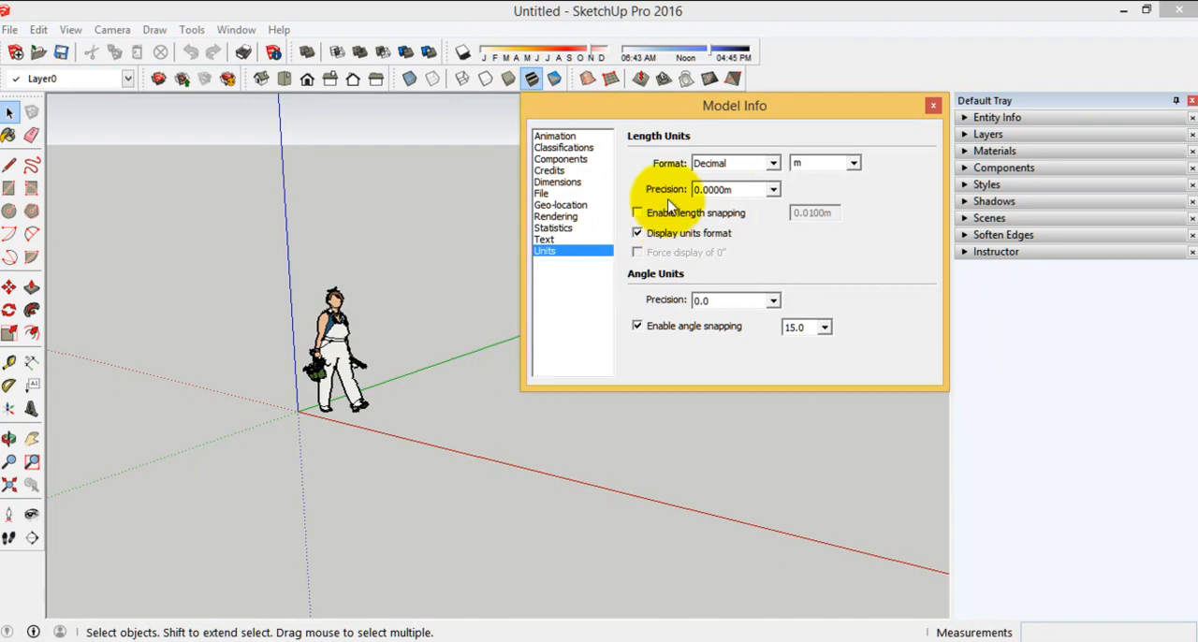
left_click(637, 233)
left_click(636, 233)
left_click(730, 190)
left_click(739, 191)
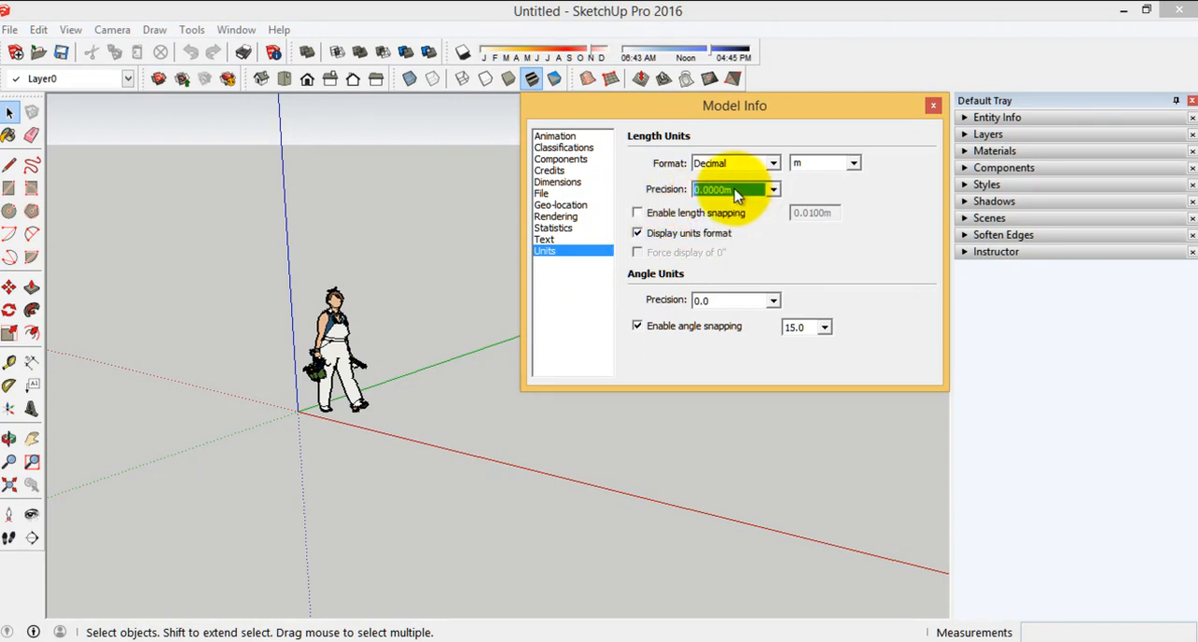
left_click(636, 233)
left_click(638, 233)
left_click(638, 233)
left_click(640, 233)
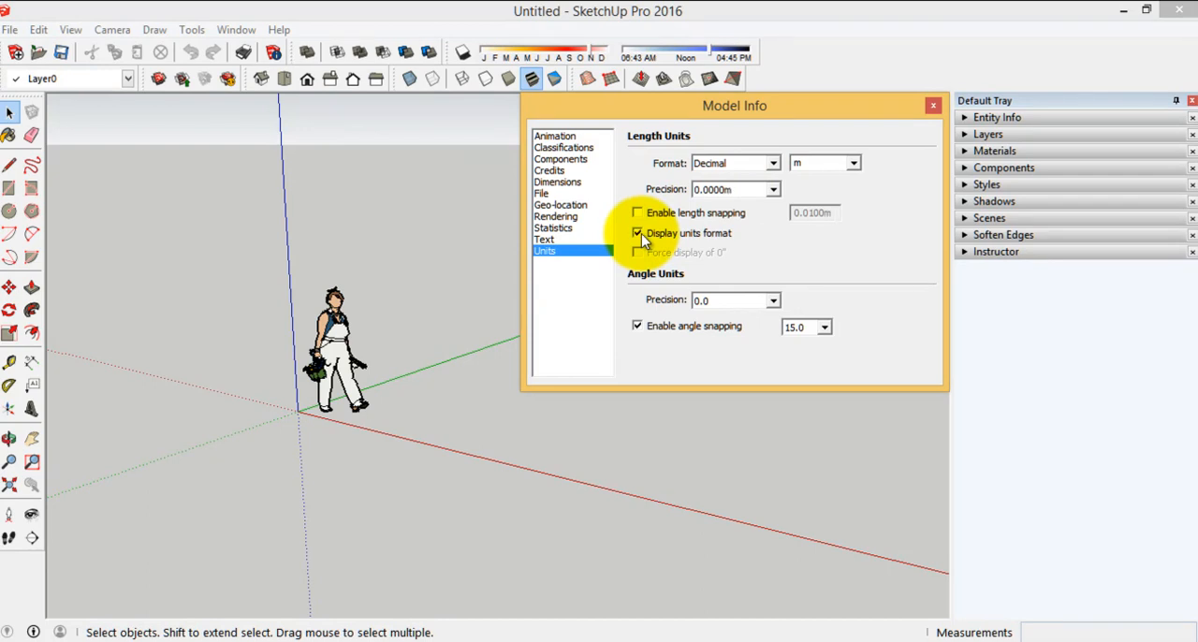
left_click(640, 233)
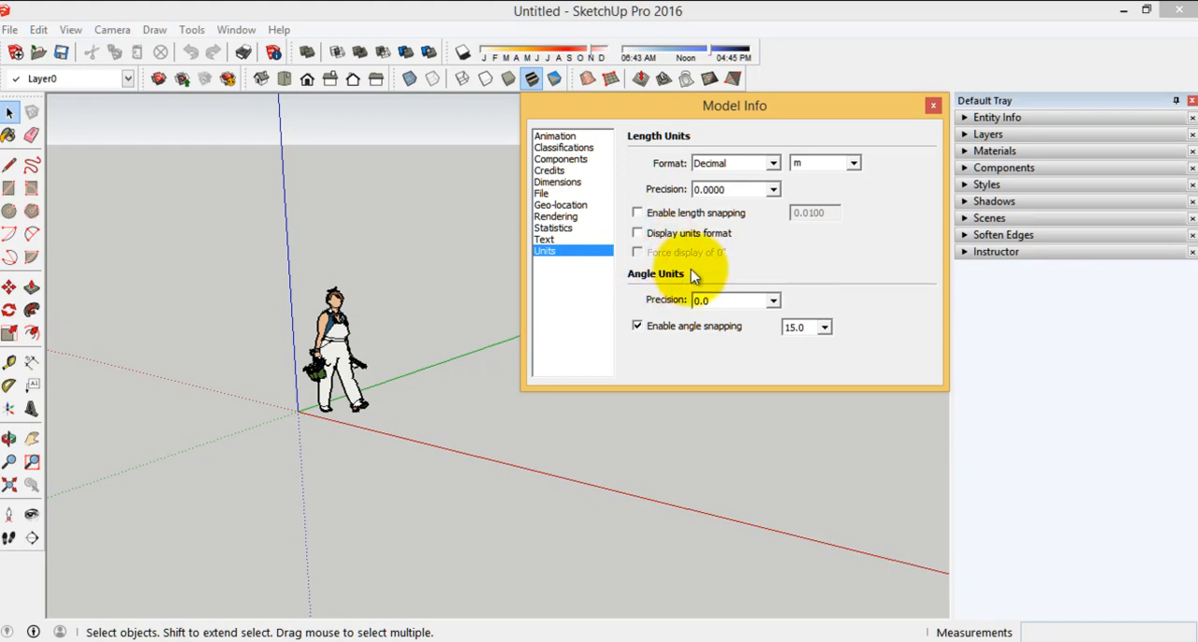
Set the angle precision to 0.00, disable angle snapping, and close Model Info
left_click(727, 308)
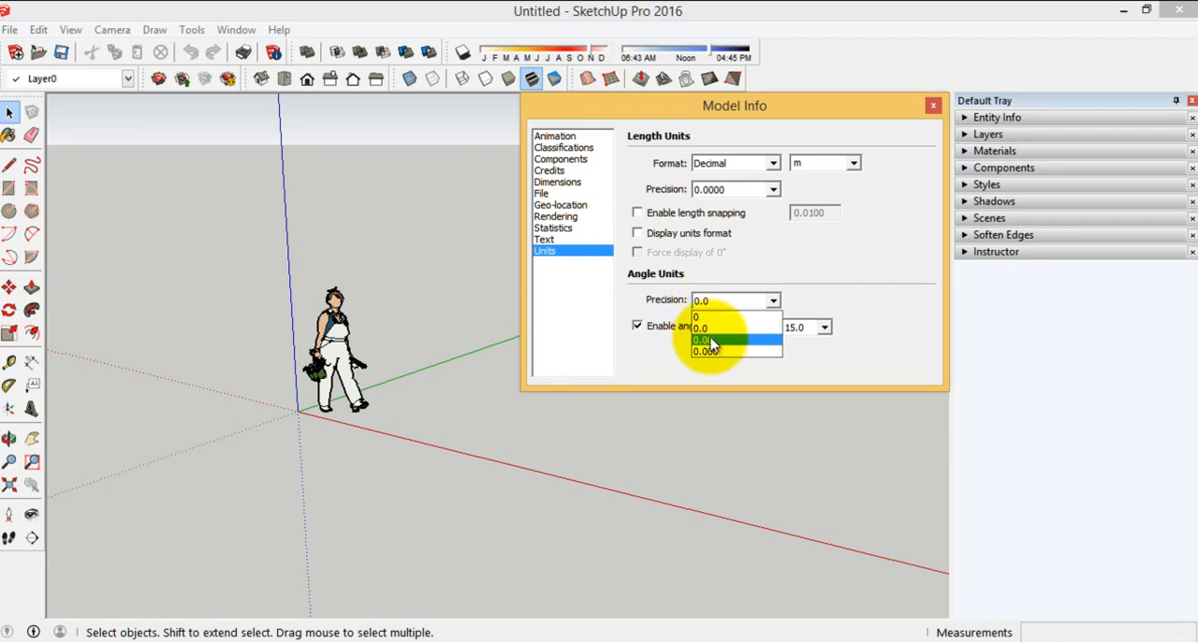
left_click(713, 341)
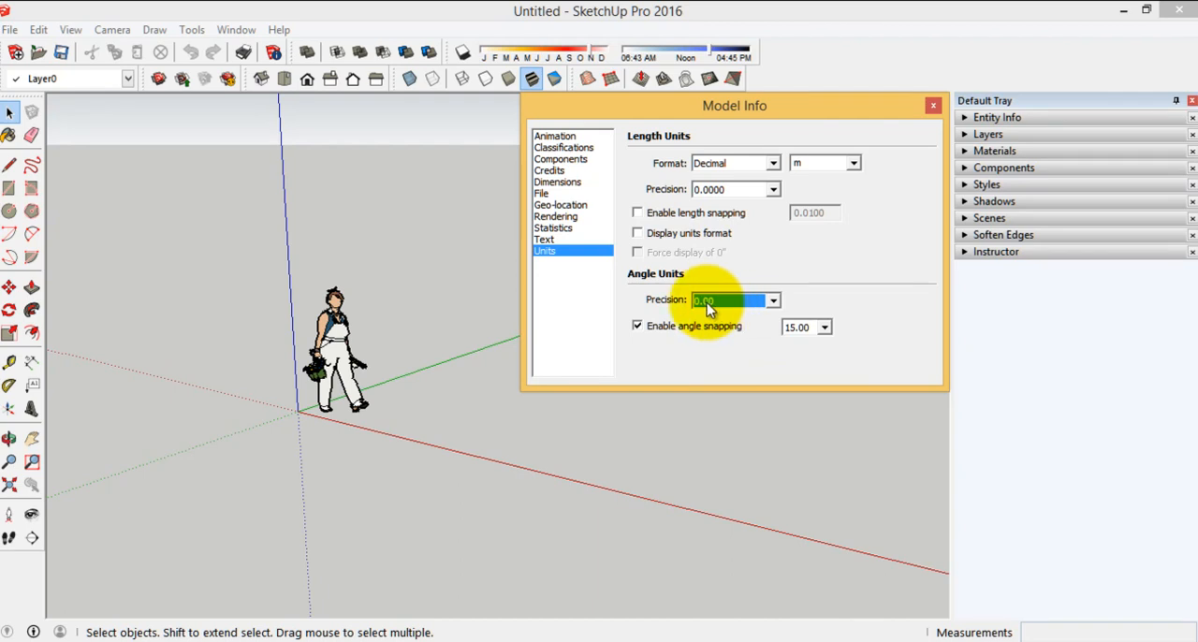
left_click(824, 327)
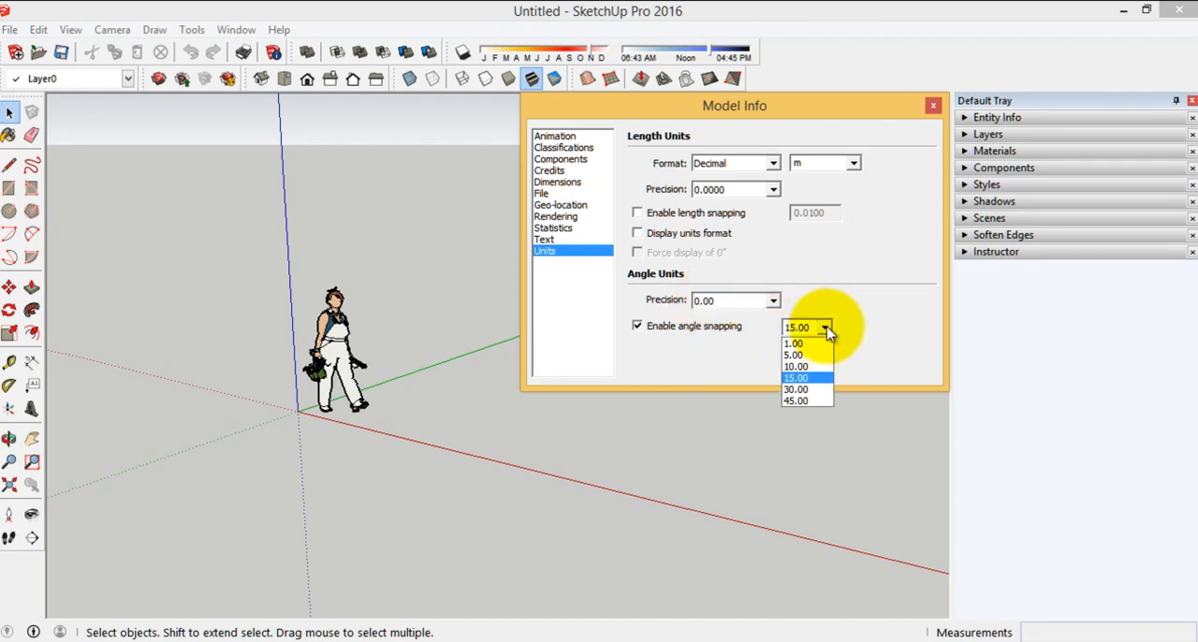
left_click(640, 214)
left_click(637, 213)
left_click(638, 213)
left_click(637, 327)
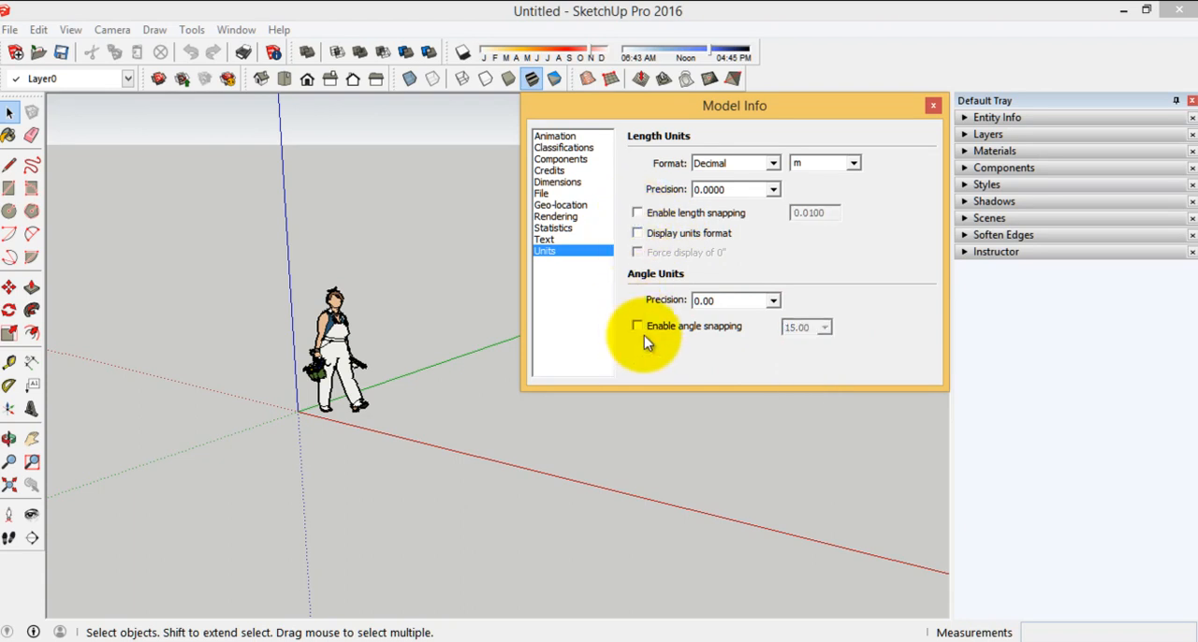
left_click(933, 107)
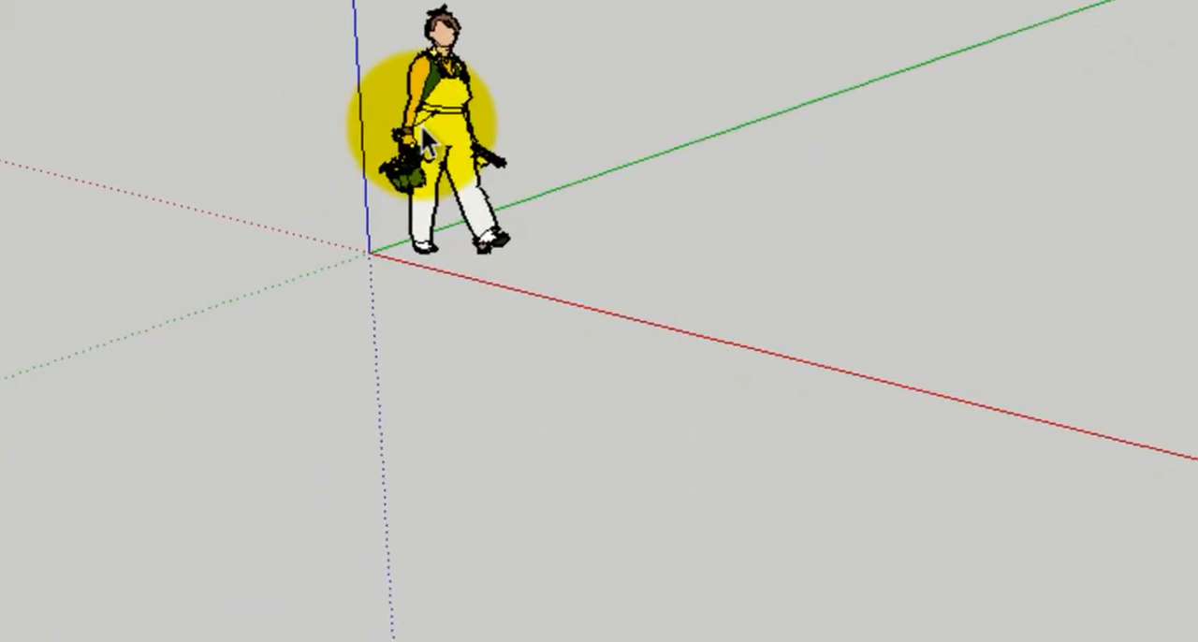
left_click(306, 370)
left_click(540, 177)
left_click(459, 139)
left_click(283, 187)
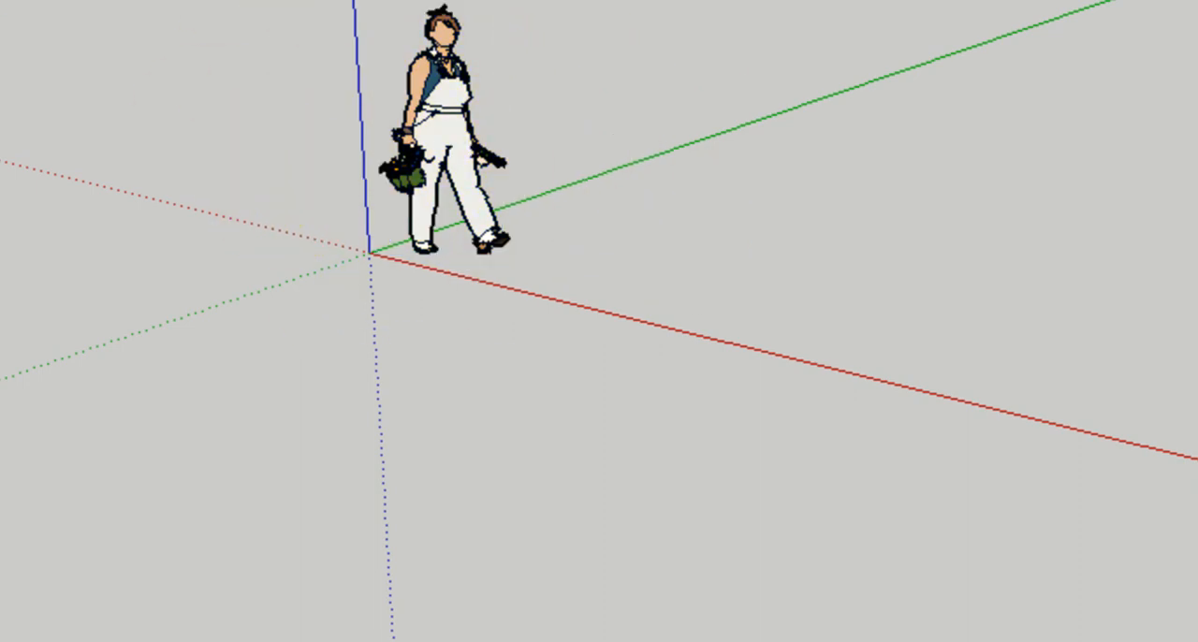
Erase the default human figure standing at the origin
left_click(463, 29)
left_click(496, 30)
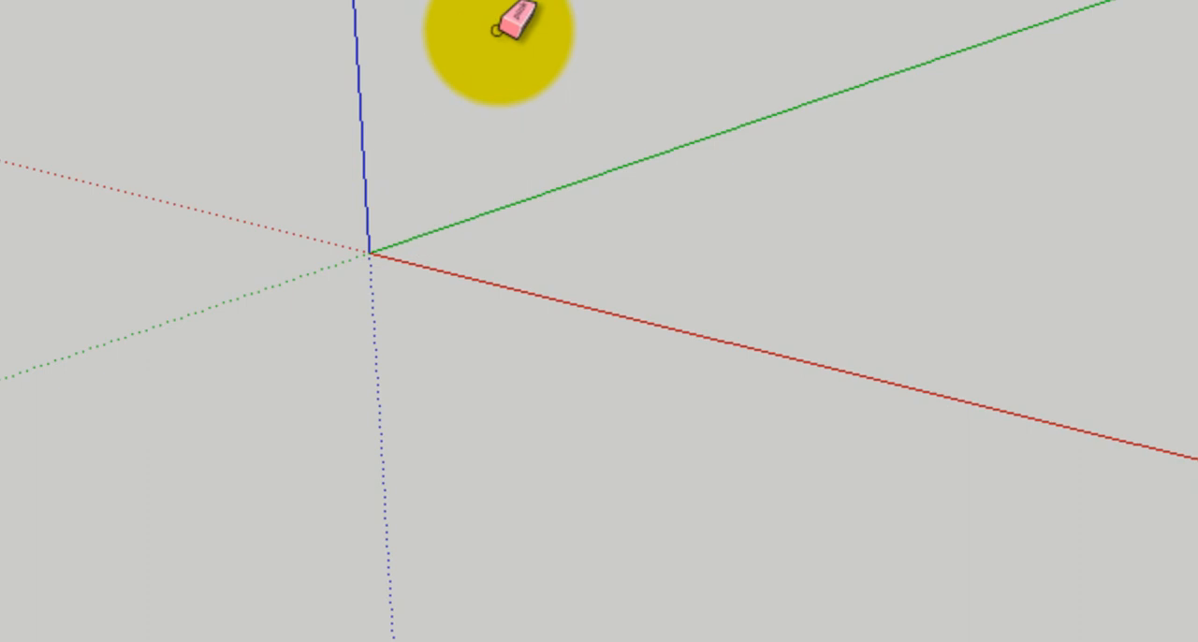
mouse_move(228, 160)
middle_mouse_down()
mouse_move(308, 174)
mouse_move(870, 182)
middle_mouse_up()
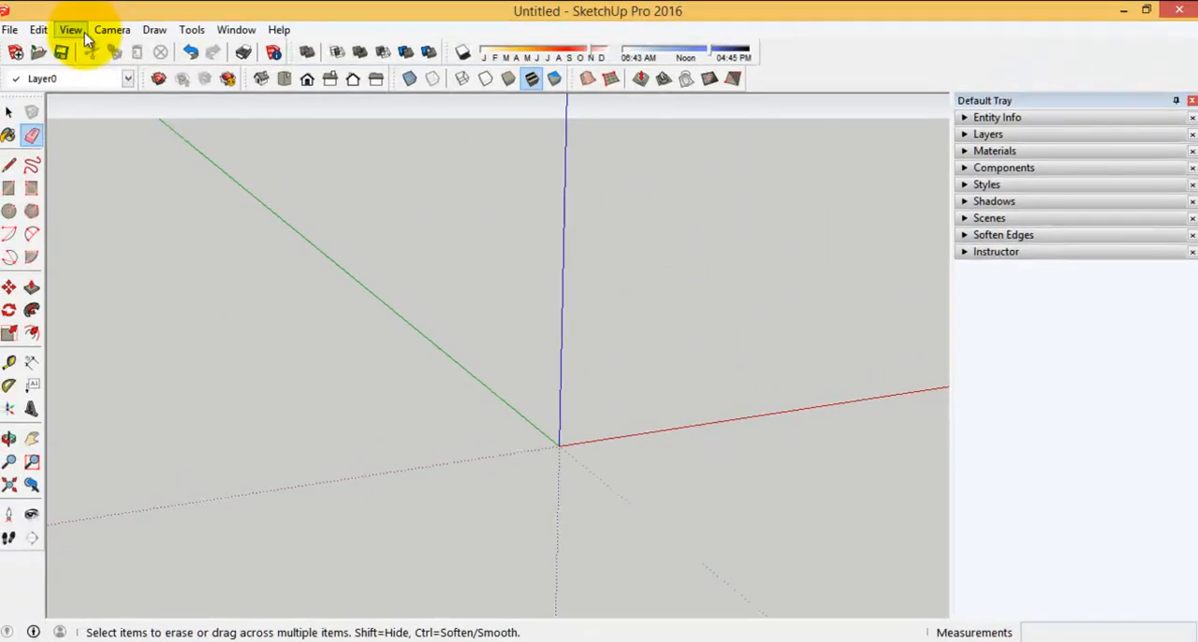
Review the camera projection options, examine the perspective and isometric cube drawing in the web browser, and return to SketchUp
left_click(109, 30)
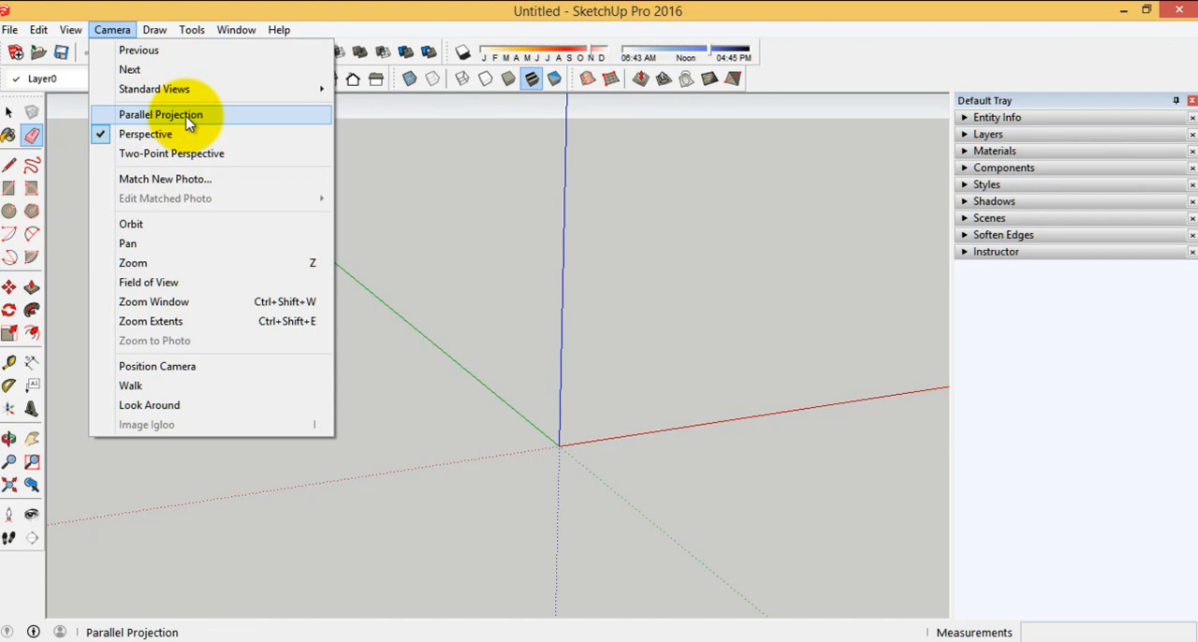
left_click(454, 252)
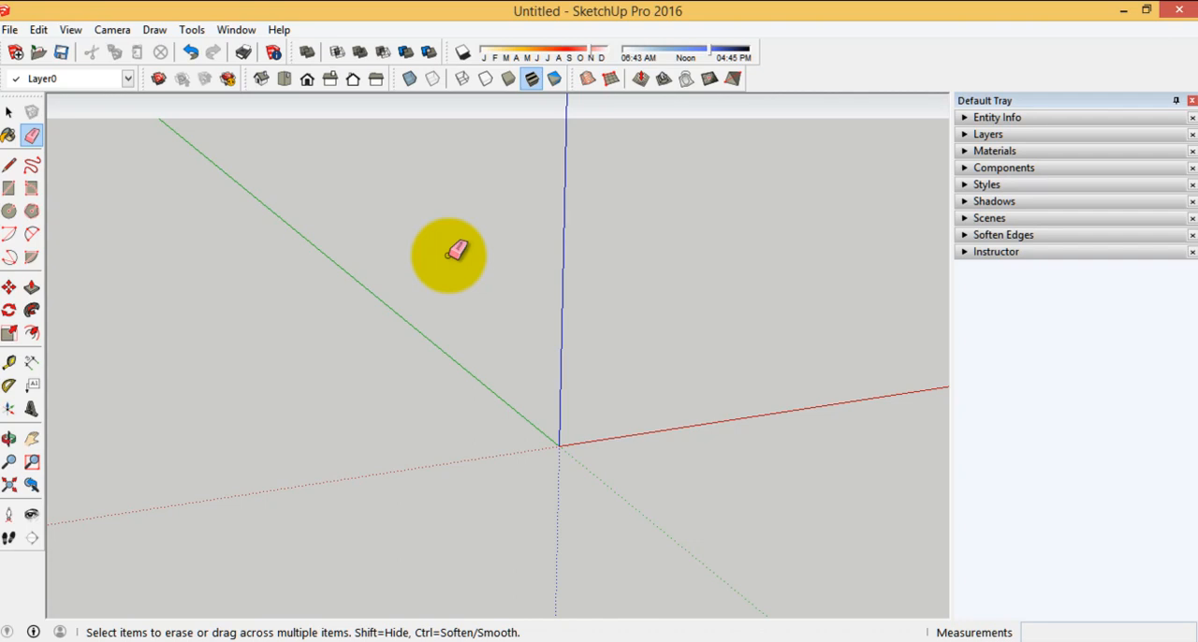
left_click(61, 641)
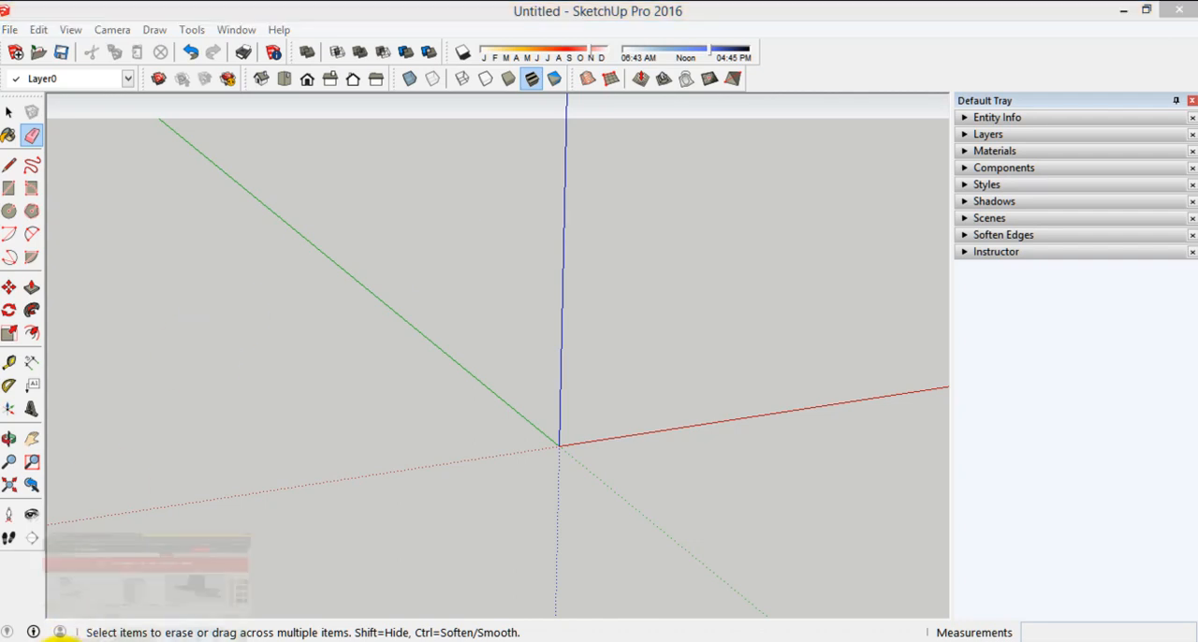
left_click(455, 14)
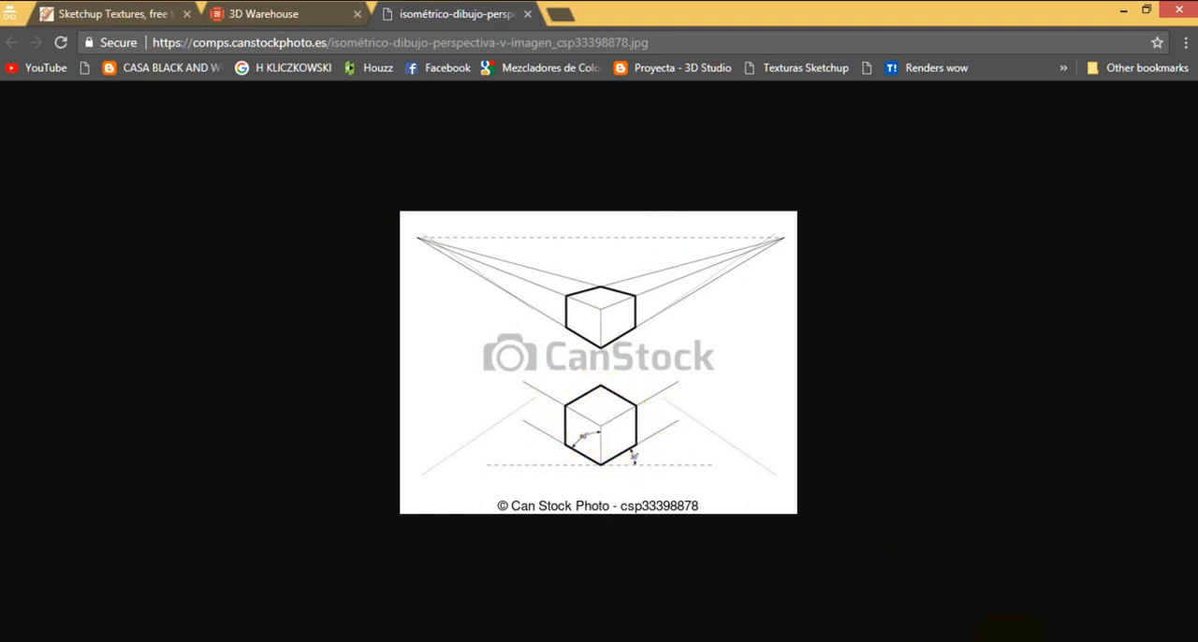
left_click(889, 641)
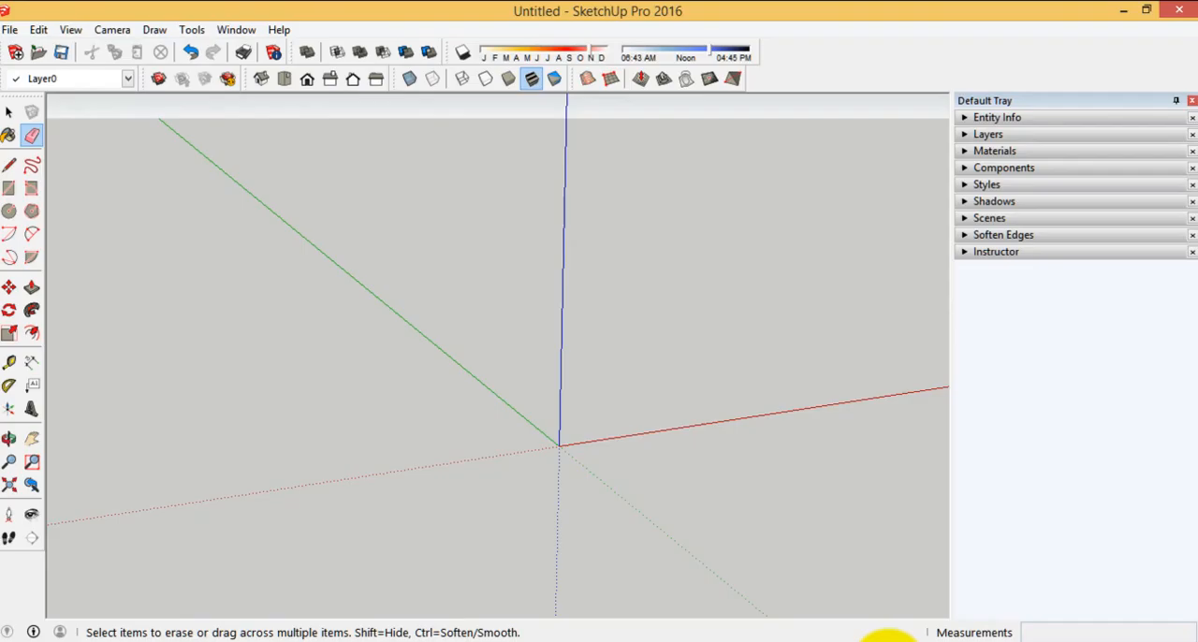
Switch the camera to Parallel Projection and display the model from the top view
left_click(113, 30)
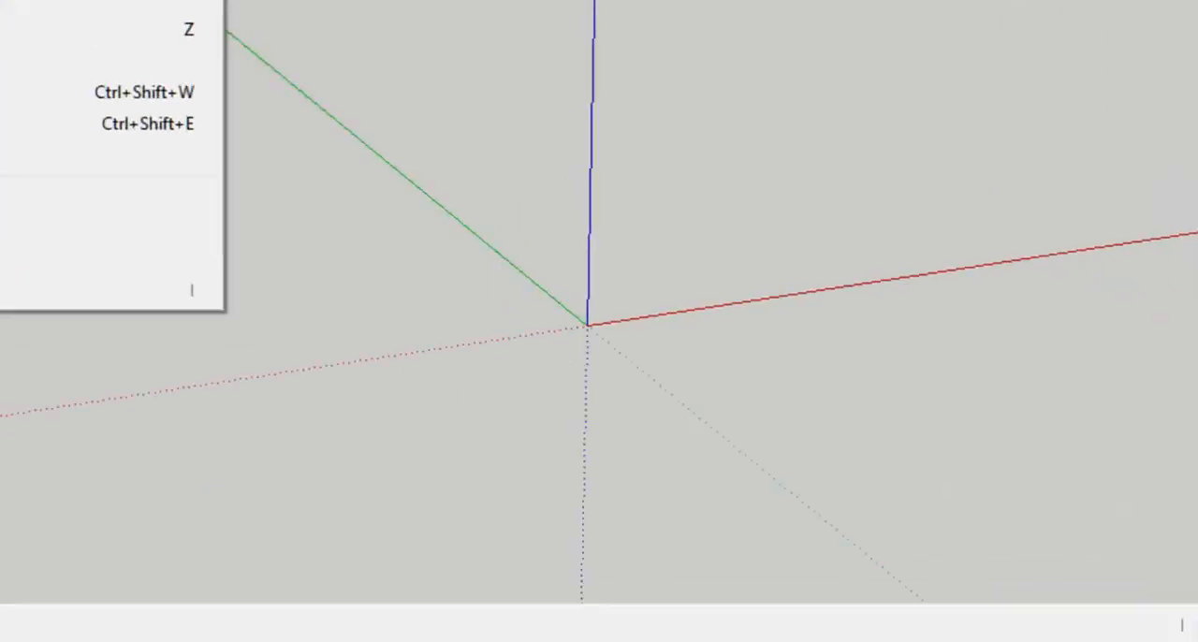
left_click(111, 109)
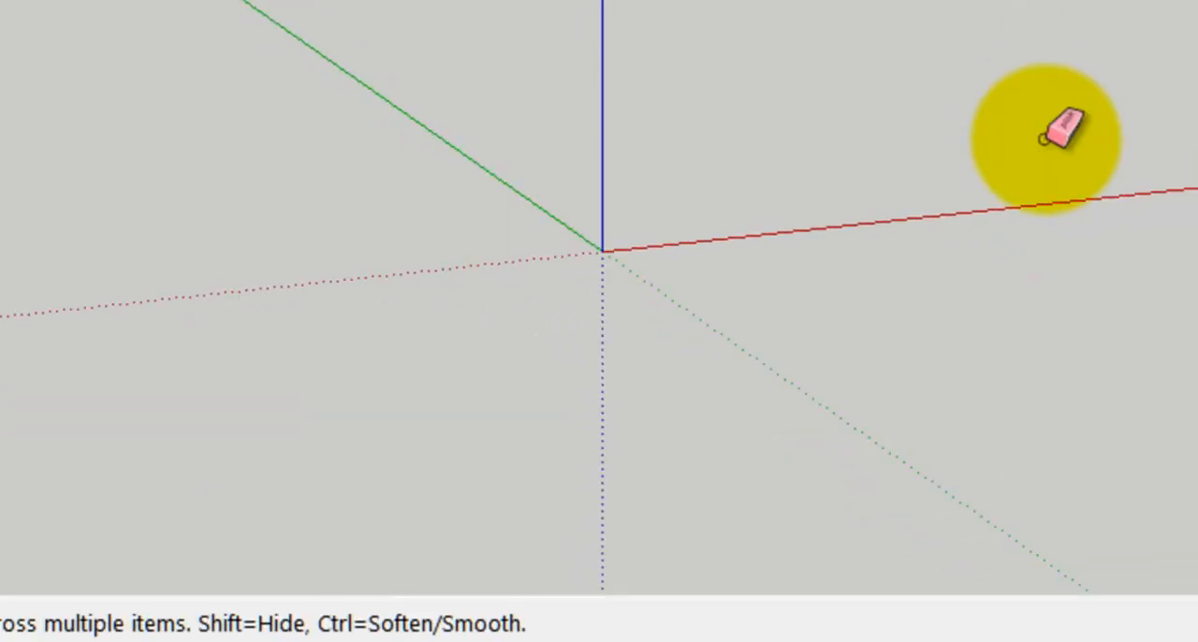
mouse_move(1002, 160)
middle_mouse_down()
mouse_move(650, 193)
mouse_move(275, 166)
mouse_move(694, 139)
mouse_move(31, 118)
mouse_move(842, 122)
middle_mouse_up()
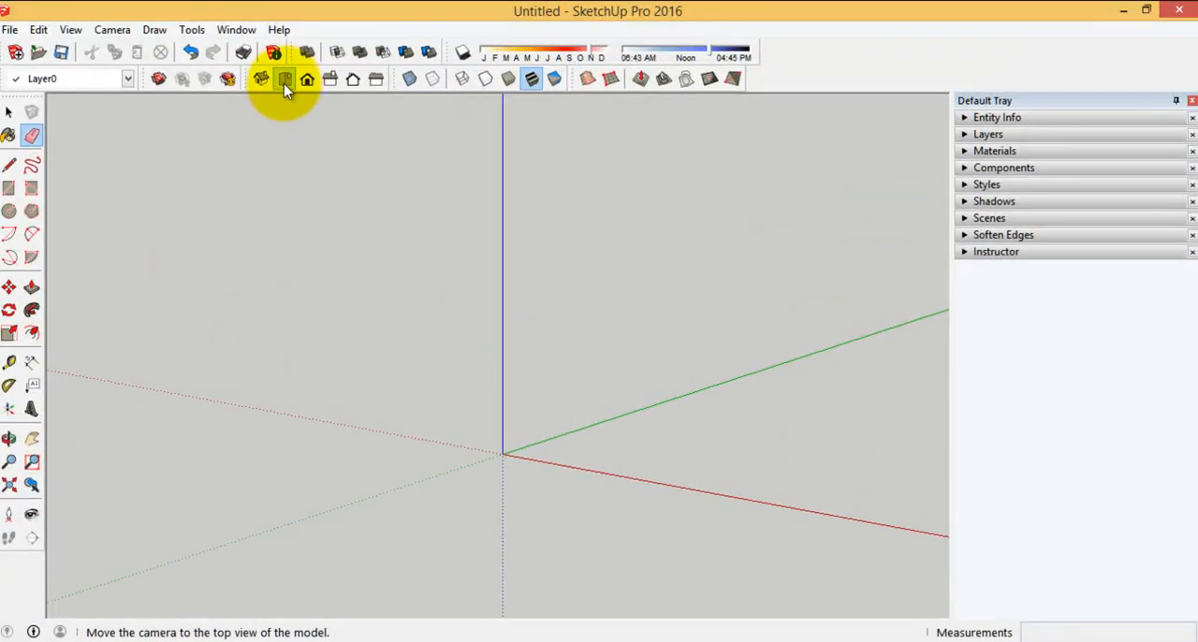
left_click(284, 83)
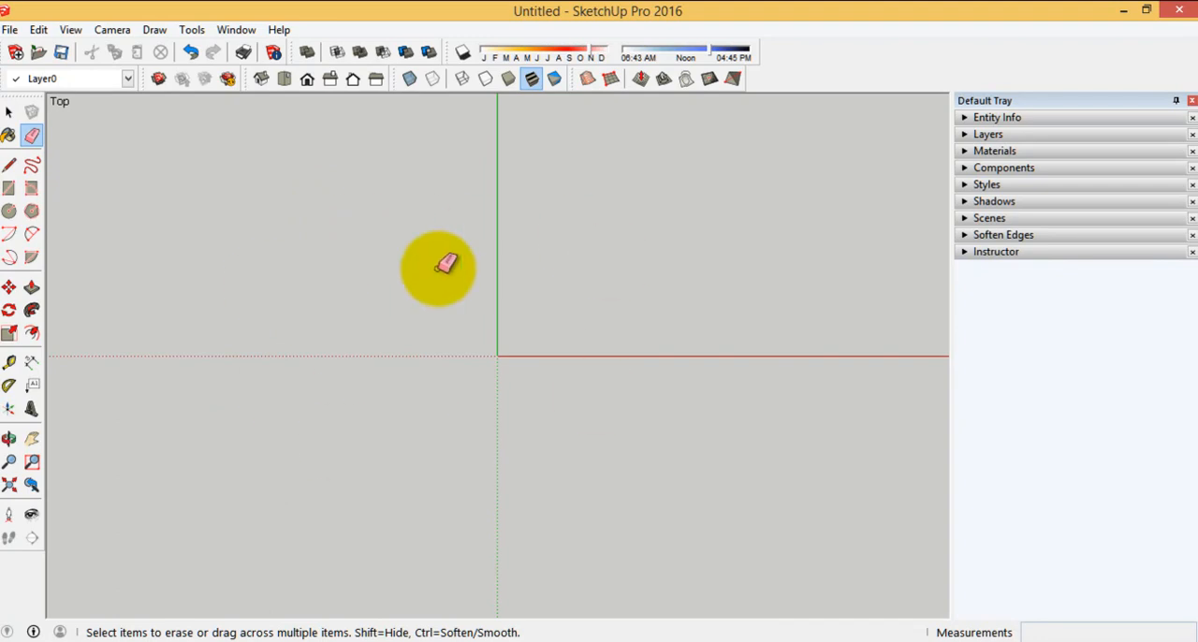
left_click(8, 112)
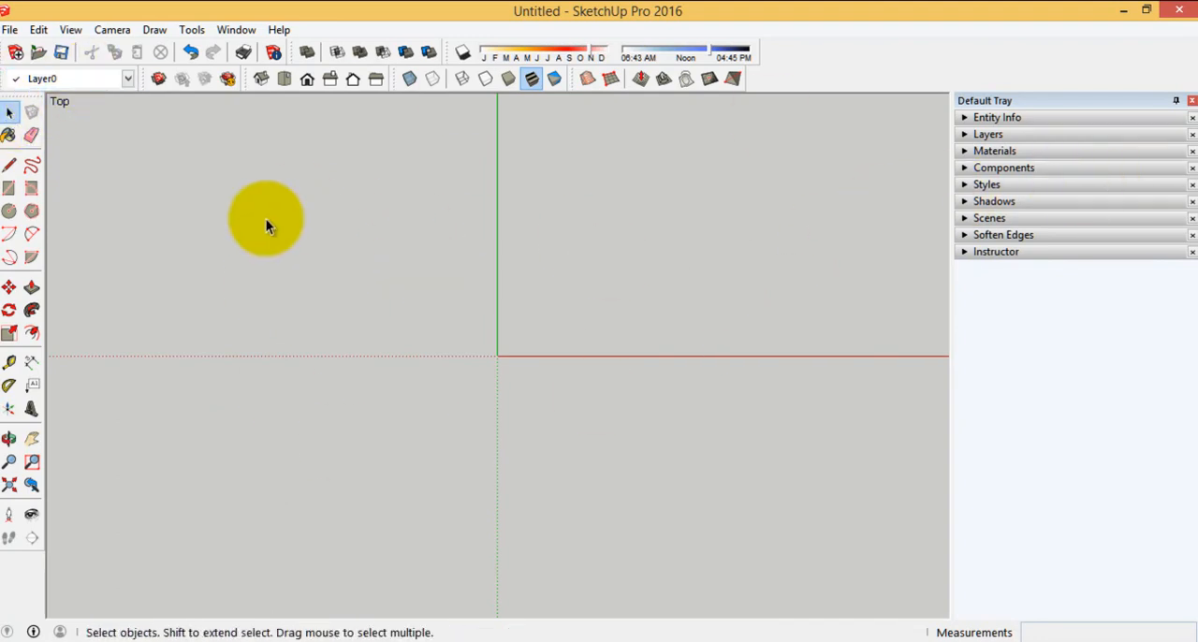
Expand Styles in the Default Tray and open the edge settings of the Architectural Design Style for editing
left_click(983, 184)
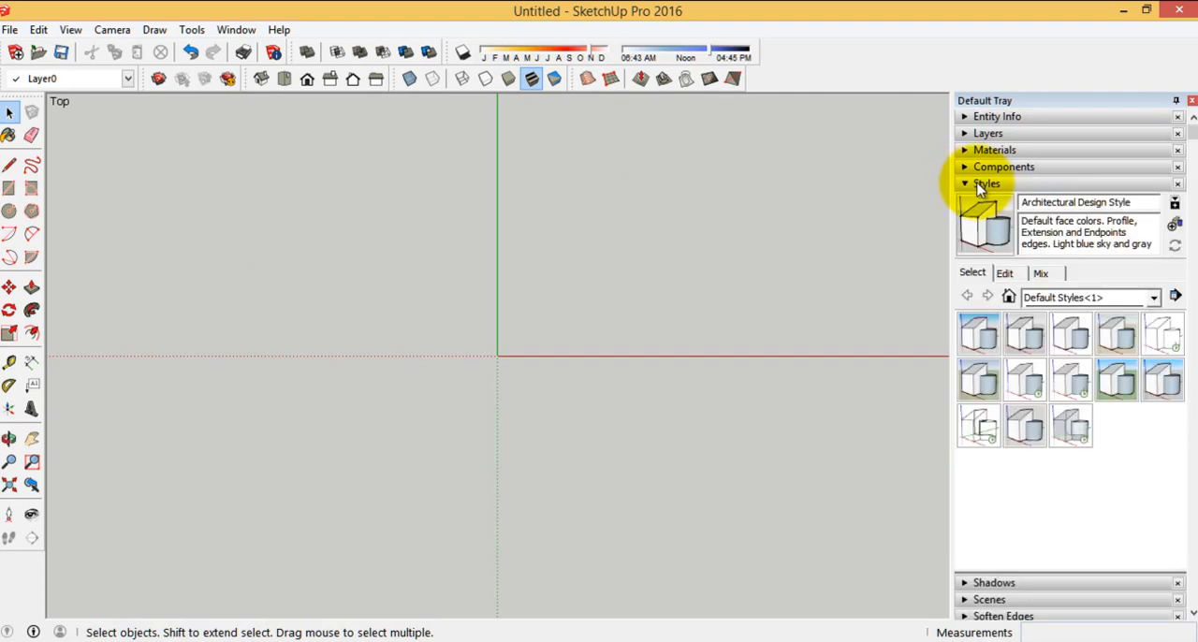
left_click(237, 31)
mouse_move(266, 53)
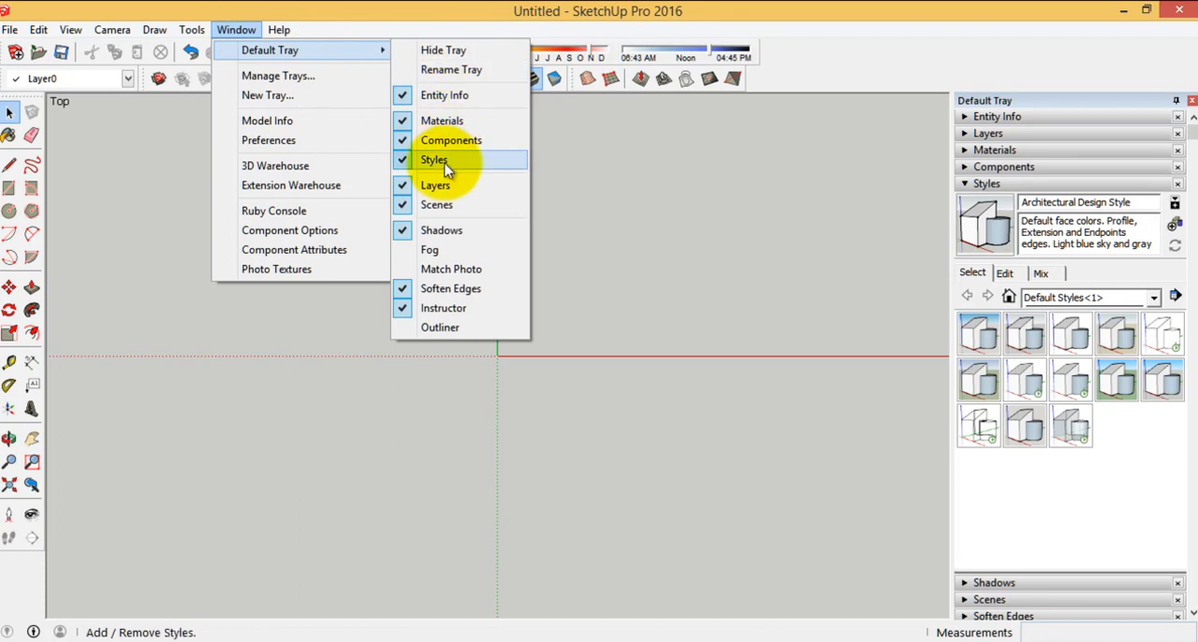
left_click(992, 274)
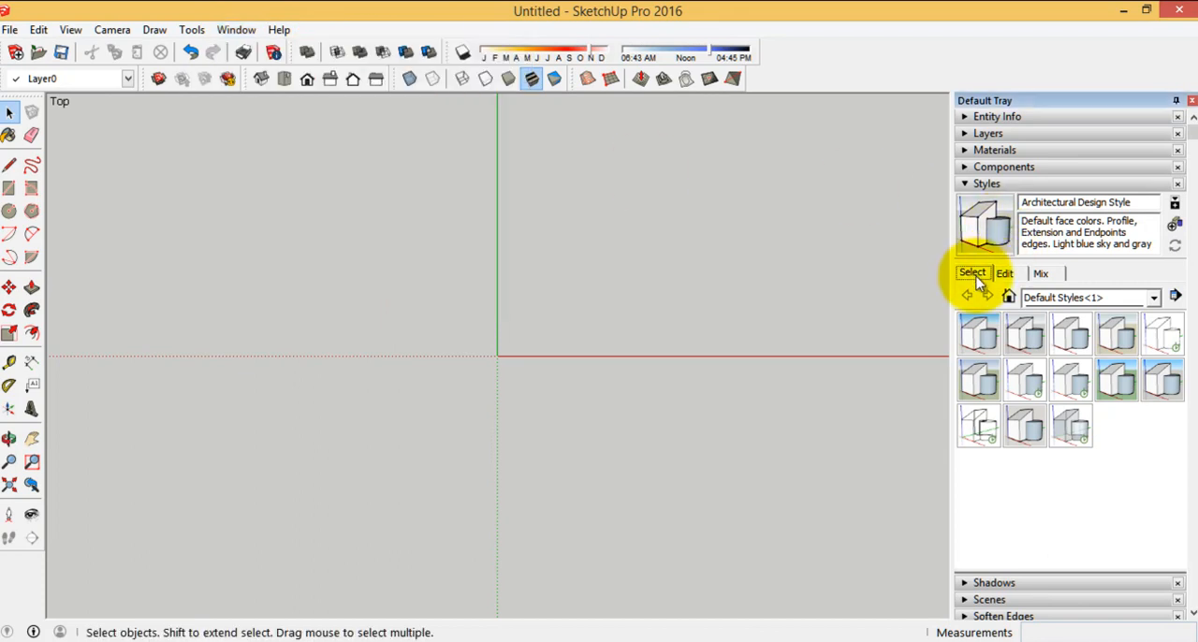
left_click(1004, 273)
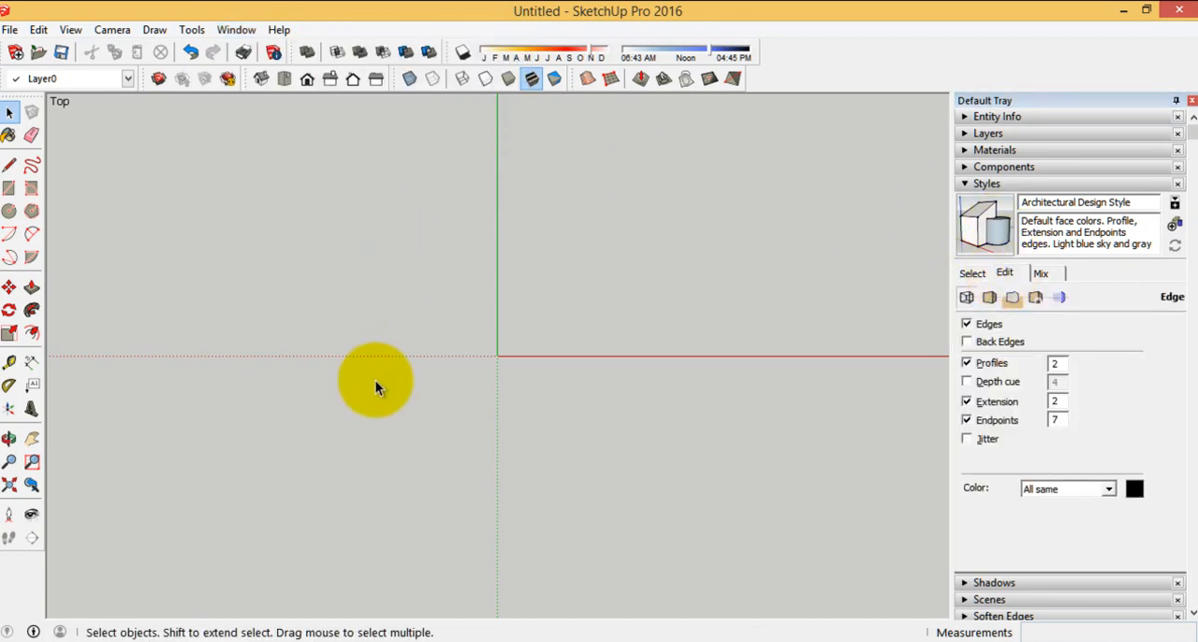
Draw a test rectangle about 1.44 m wide with the Line tool near the origin and inspect its edge corners
left_click(10, 165)
left_click(583, 210)
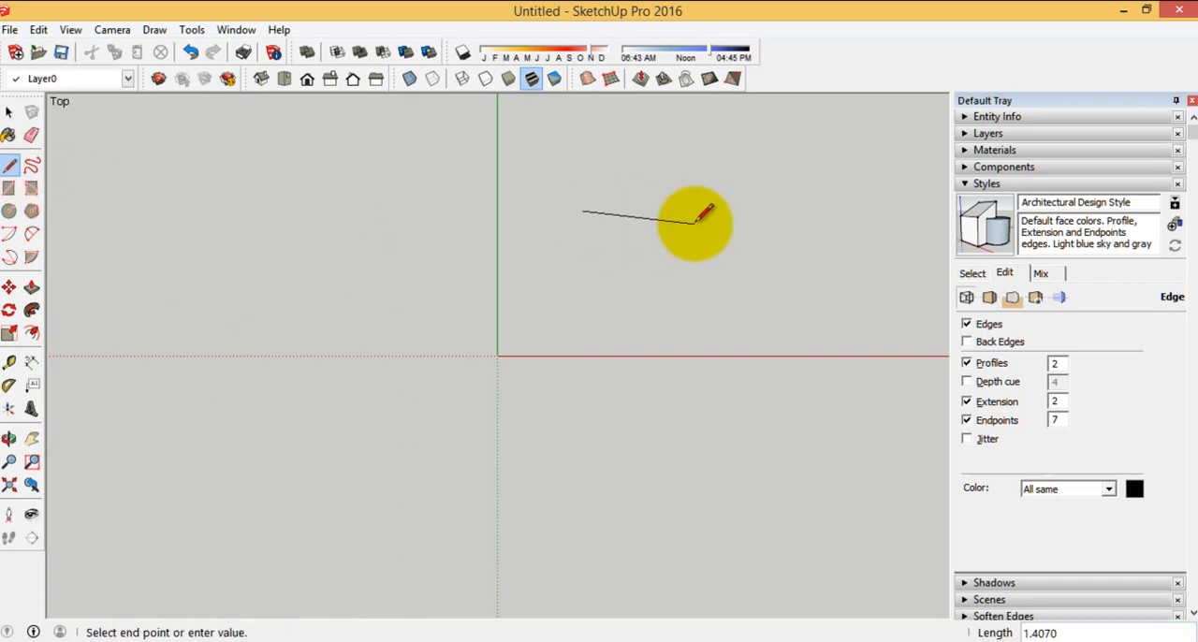
left_click(699, 211)
left_click(699, 263)
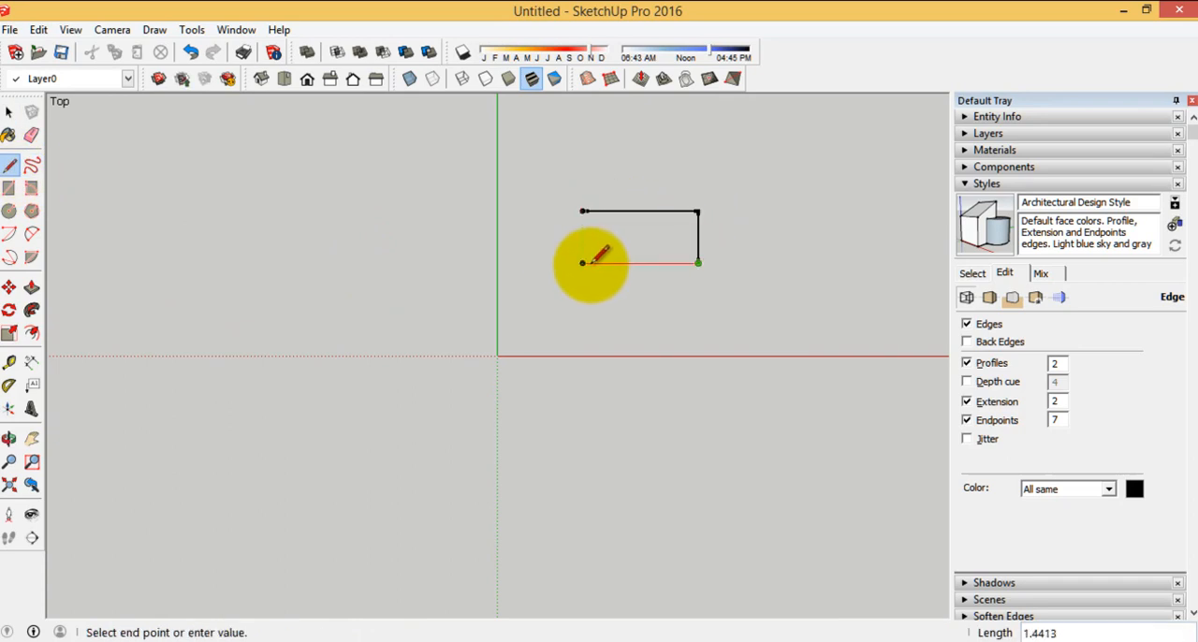
left_click(583, 263)
left_click(583, 211)
left_click(10, 111)
scroll(609, 215, "up", 5)
left_click(492, 205)
left_click(462, 205)
scroll(547, 207, "down", 4)
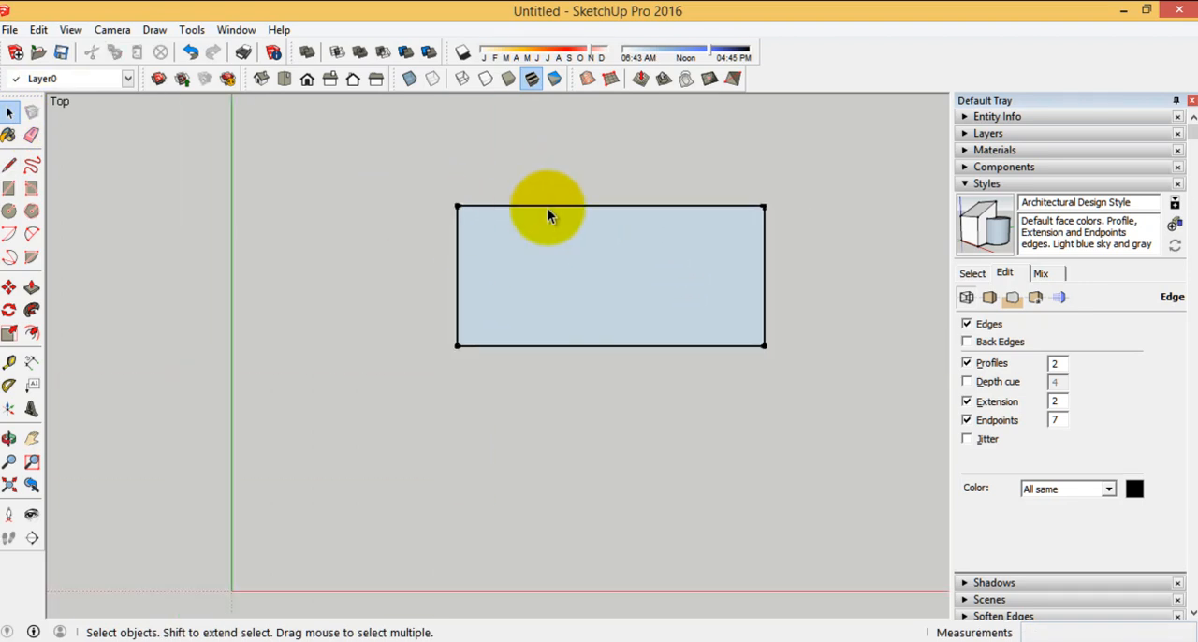
Disable Extension, Endpoints and Profiles in the style's edge settings
left_click(967, 402)
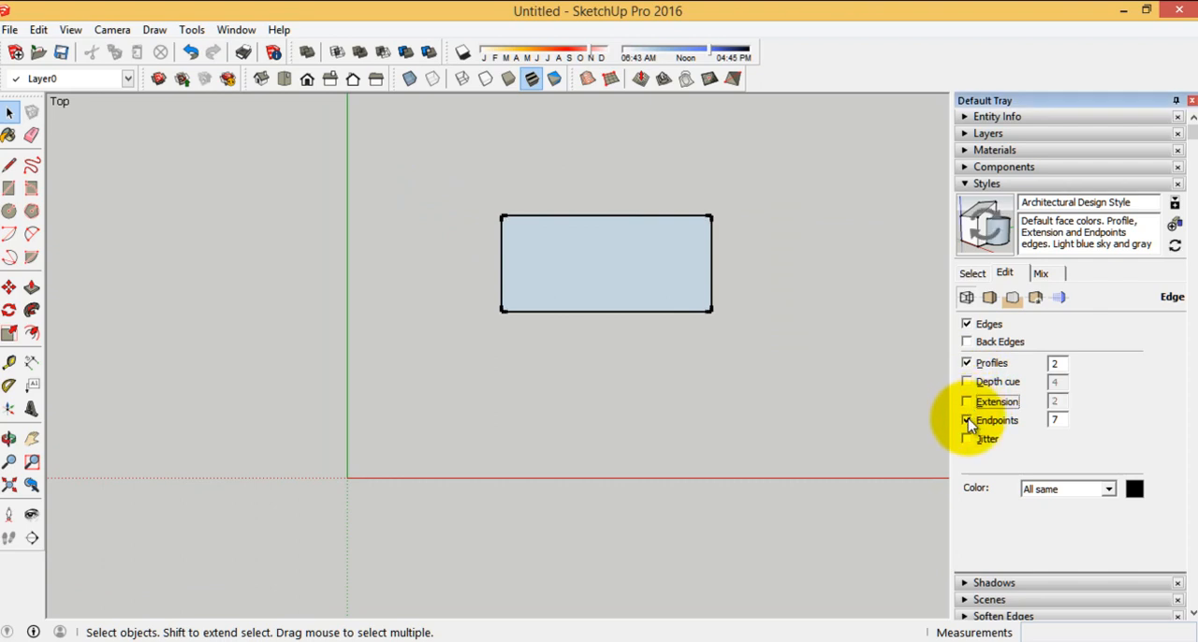
left_click(966, 363)
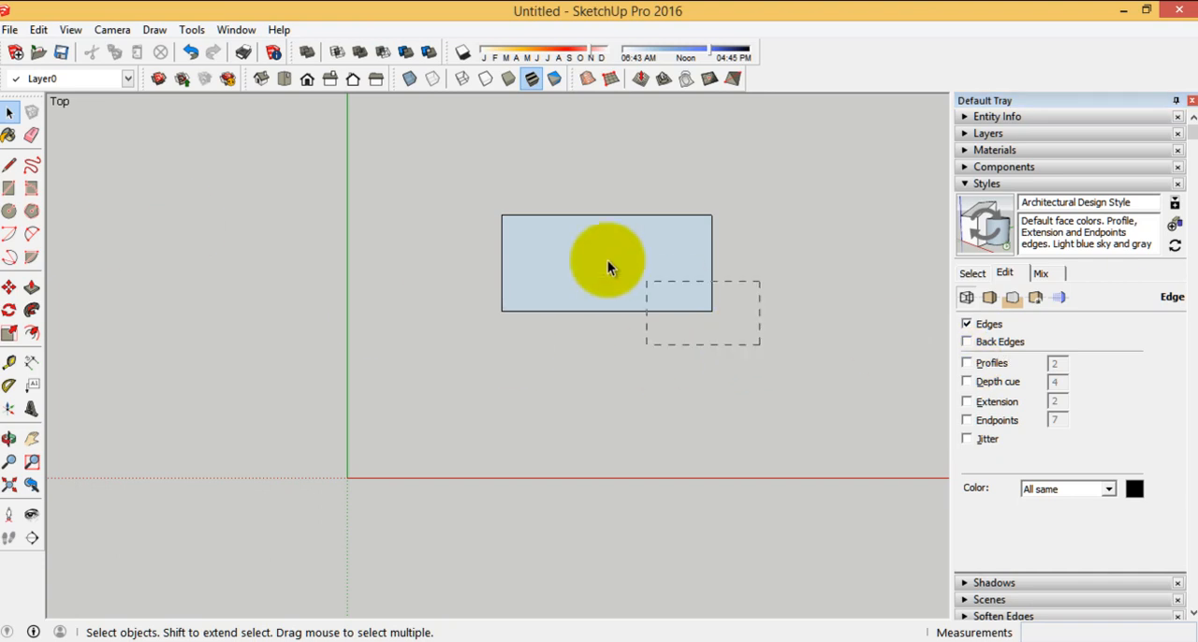
Select the whole test rectangle and erase it
left_click_drag(675, 295, 450, 181)
right_click(576, 261)
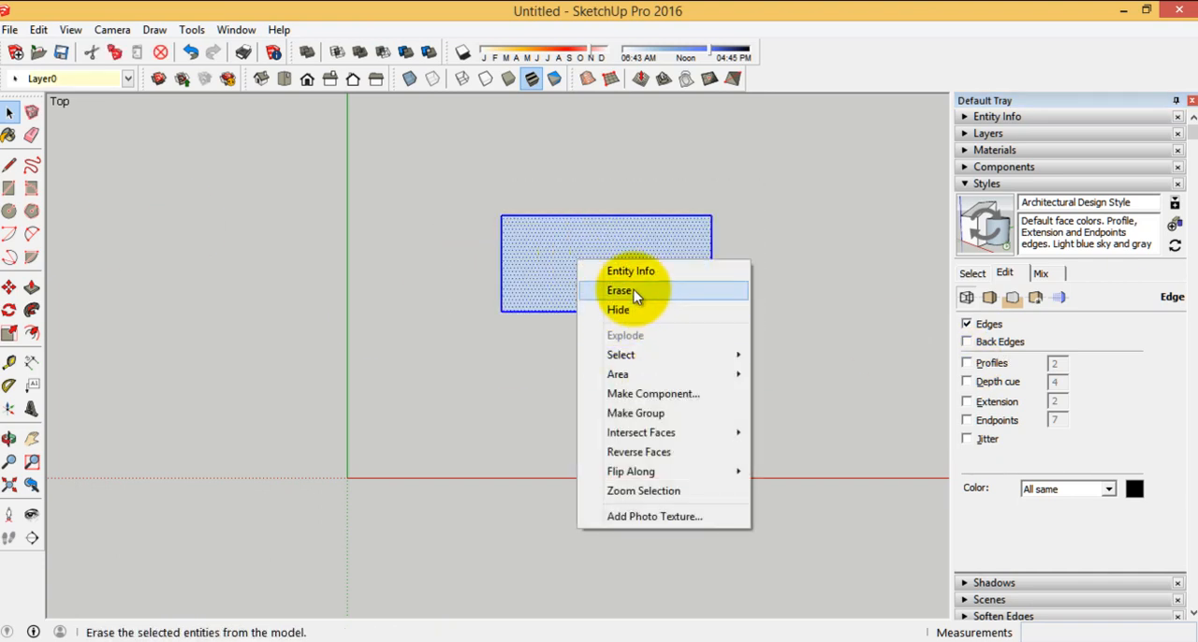
left_click(631, 305)
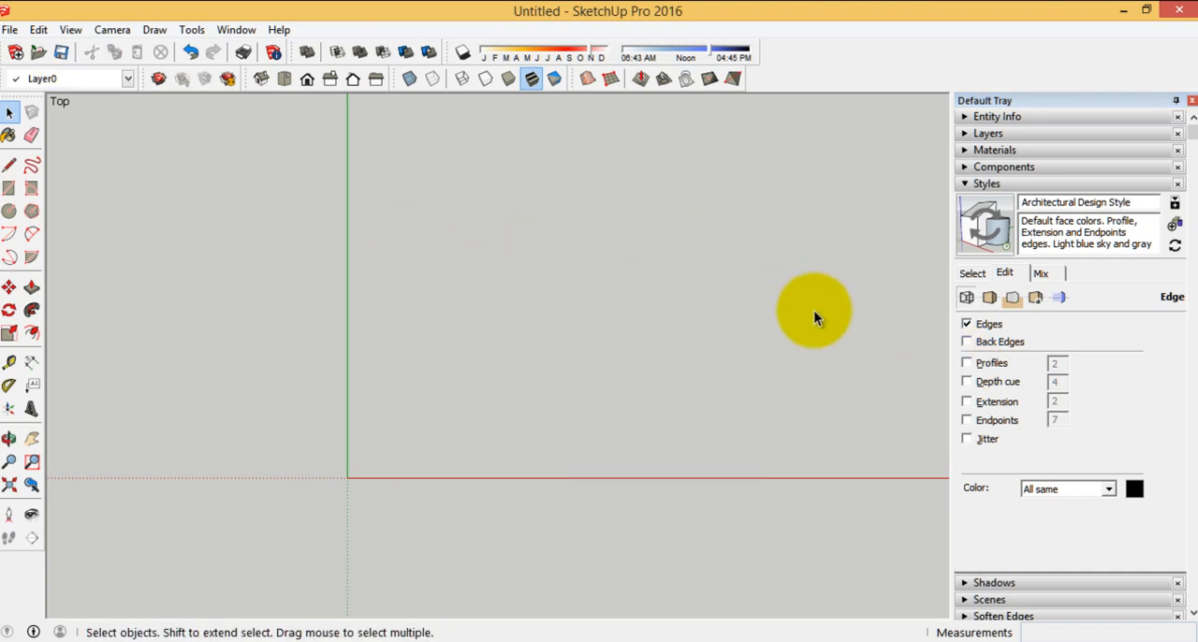
Leave style editing and collapse Styles in the Default Tray
left_click(974, 273)
left_click(978, 185)
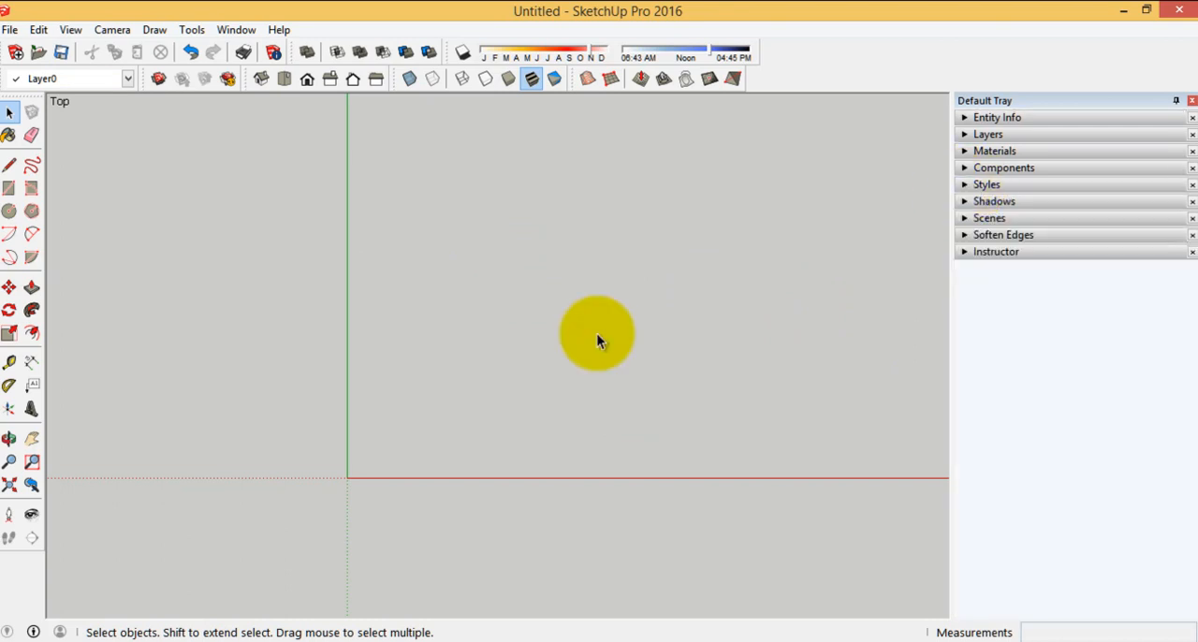
scroll(743, 375, "down", 3)
scroll(727, 287, "up", 2)
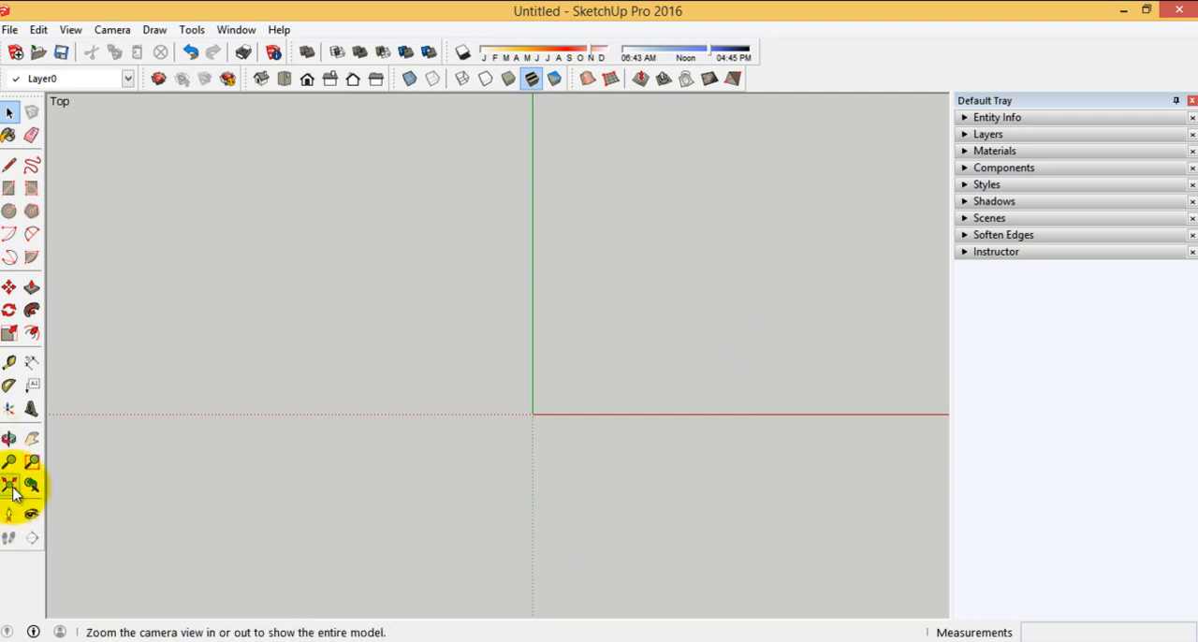
Try the Orbit, Pan, Zoom, Zoom Window, Zoom Extents and Previous camera tools on the view around the origin
left_click(9, 440)
left_click_drag(409, 433, 232, 179)
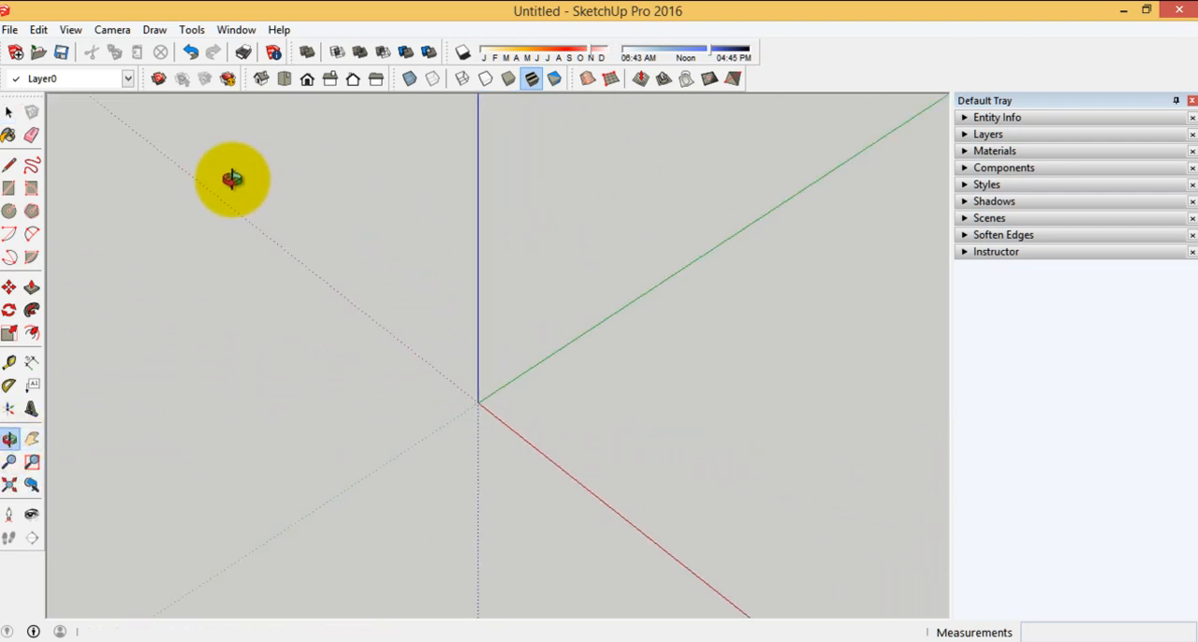
left_click(32, 439)
left_click_drag(416, 369, 289, 366)
left_click(9, 462)
left_click_drag(350, 460, 445, 429)
left_click(32, 461)
left_click_drag(228, 218, 565, 520)
left_click(9, 484)
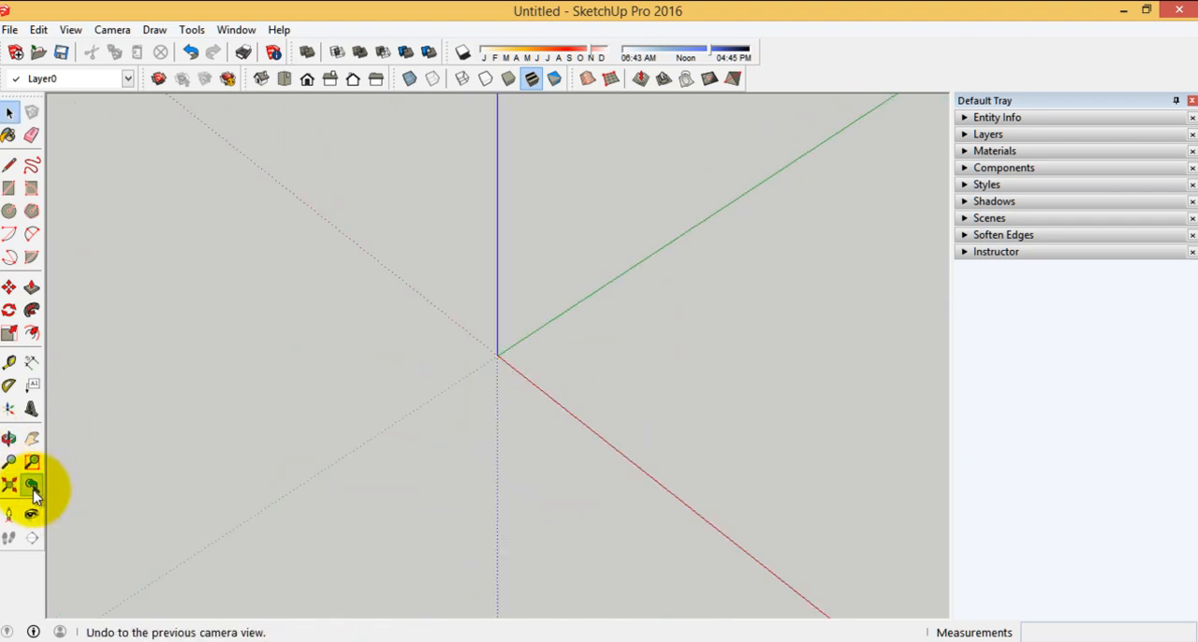
left_click(32, 485)
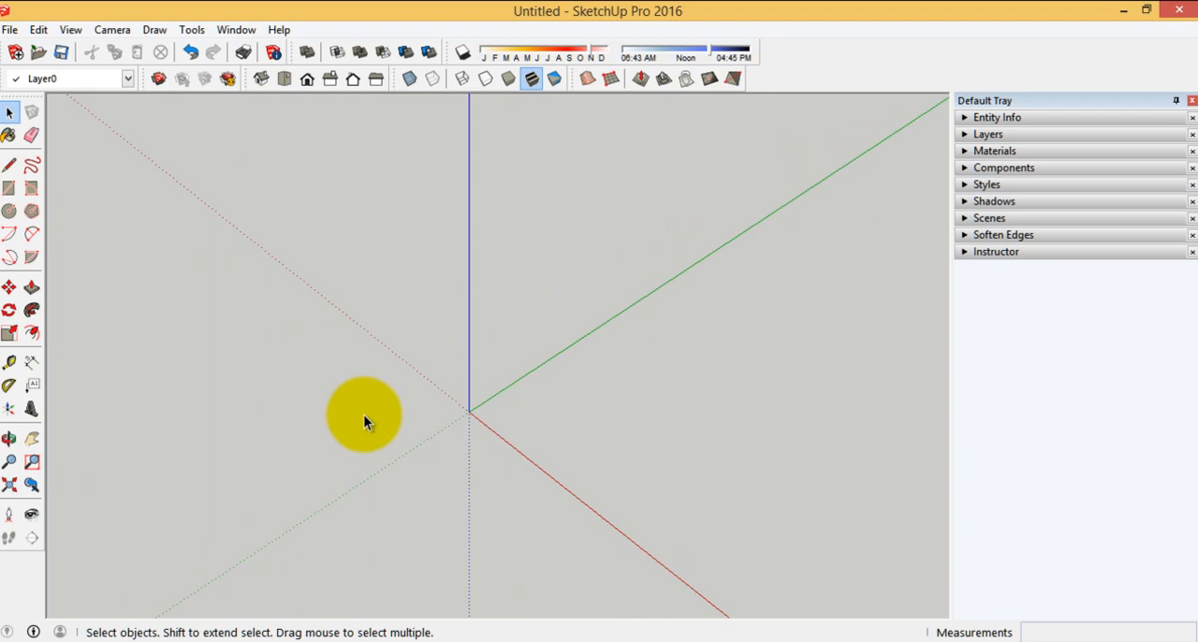
Orbit, pan and zoom around the axes origin while keeping the Select tool active
middle_click_drag(412, 415, 532, 326)
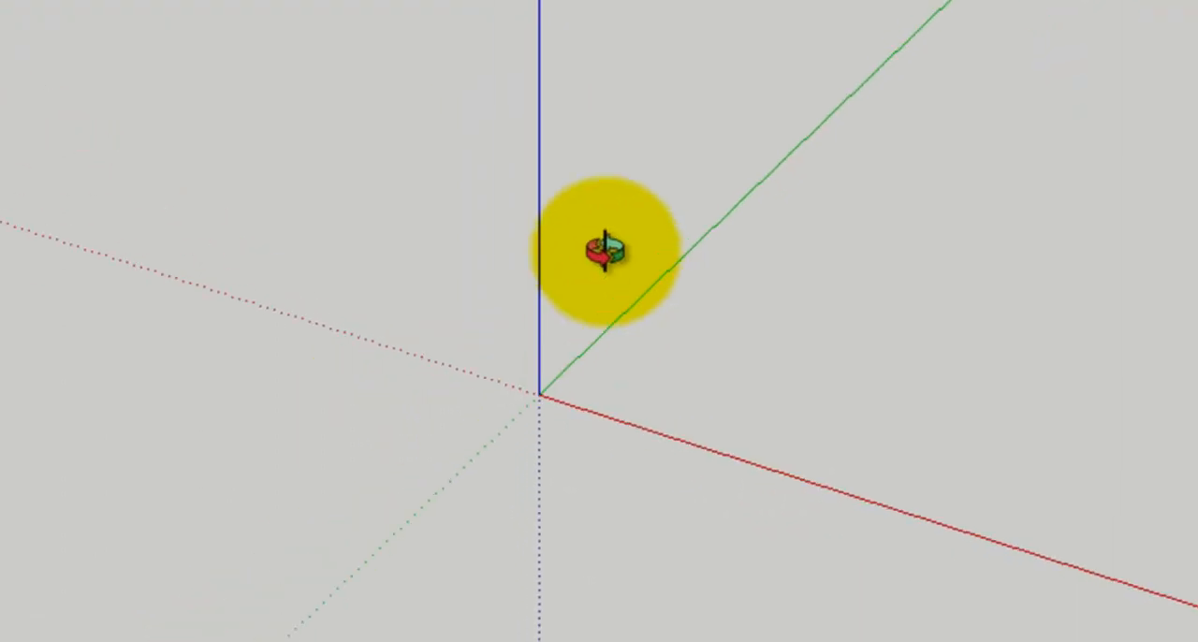
middle_click_drag(604, 251, 367, 388)
middle_click_drag(391, 455, 572, 474)
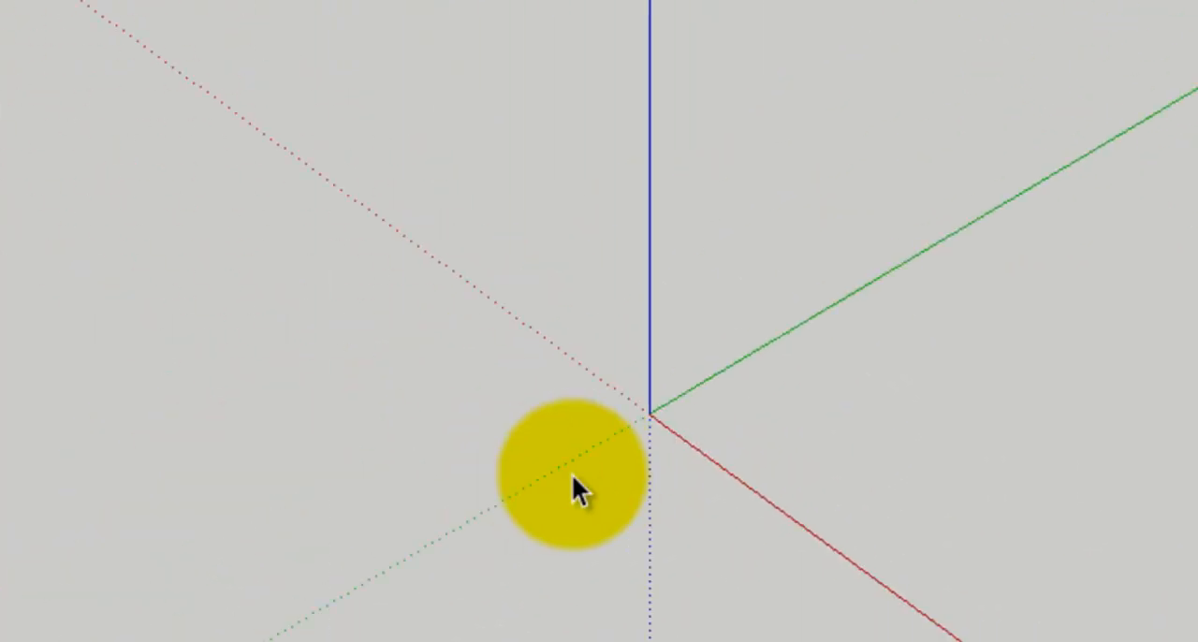
scroll(635, 485, "down", 4)
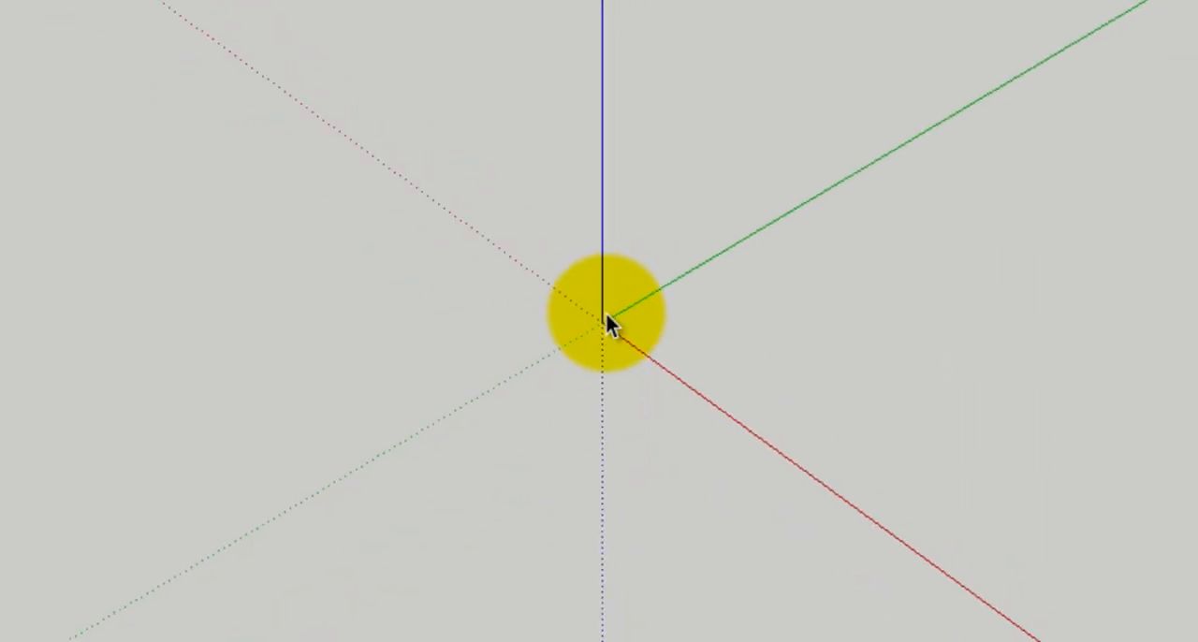
scroll(561, 337, "up", 3)
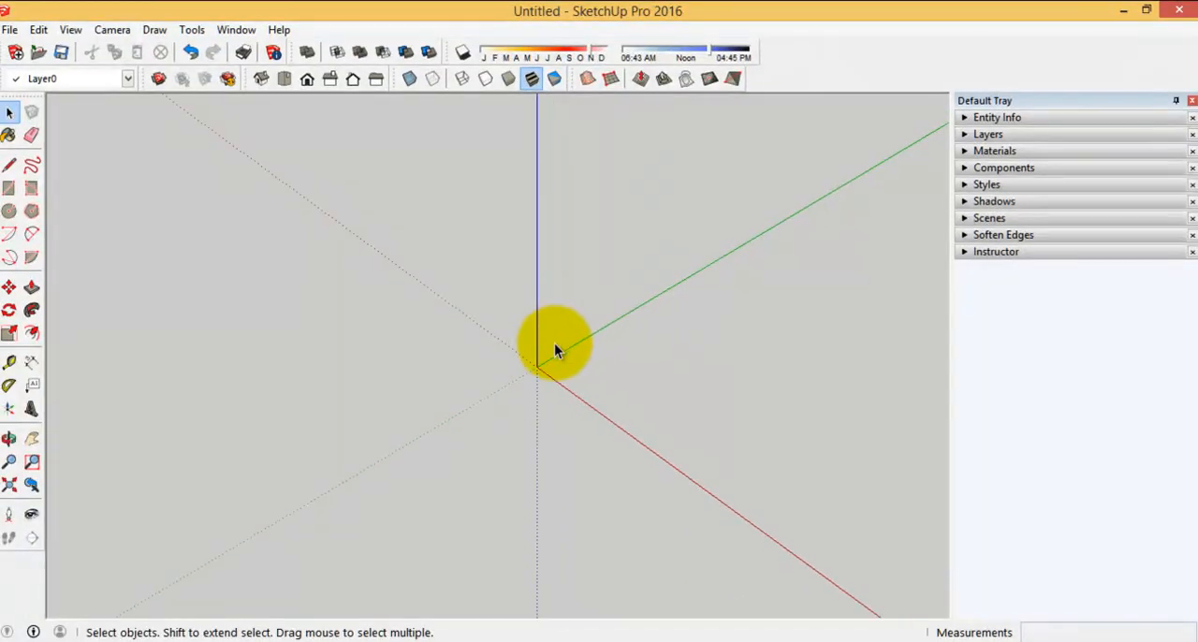
scroll(544, 363, "up", 5)
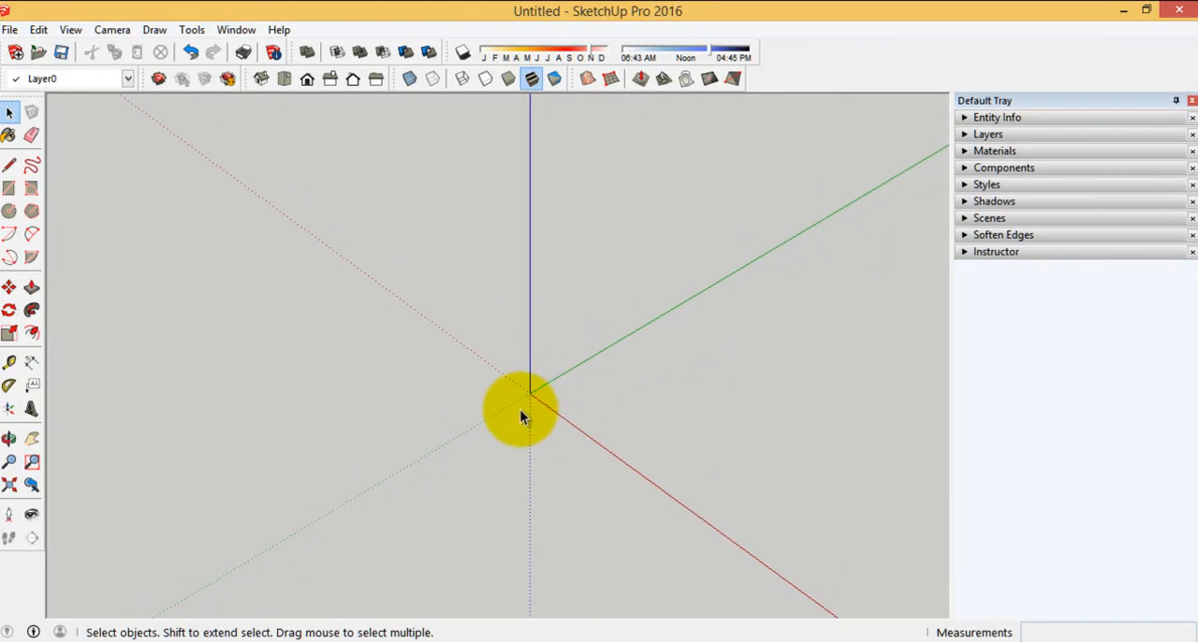
Switch the camera to the Top view and begin saving the model as a template named PLANTILLA SKETCHUP
left_click(285, 80)
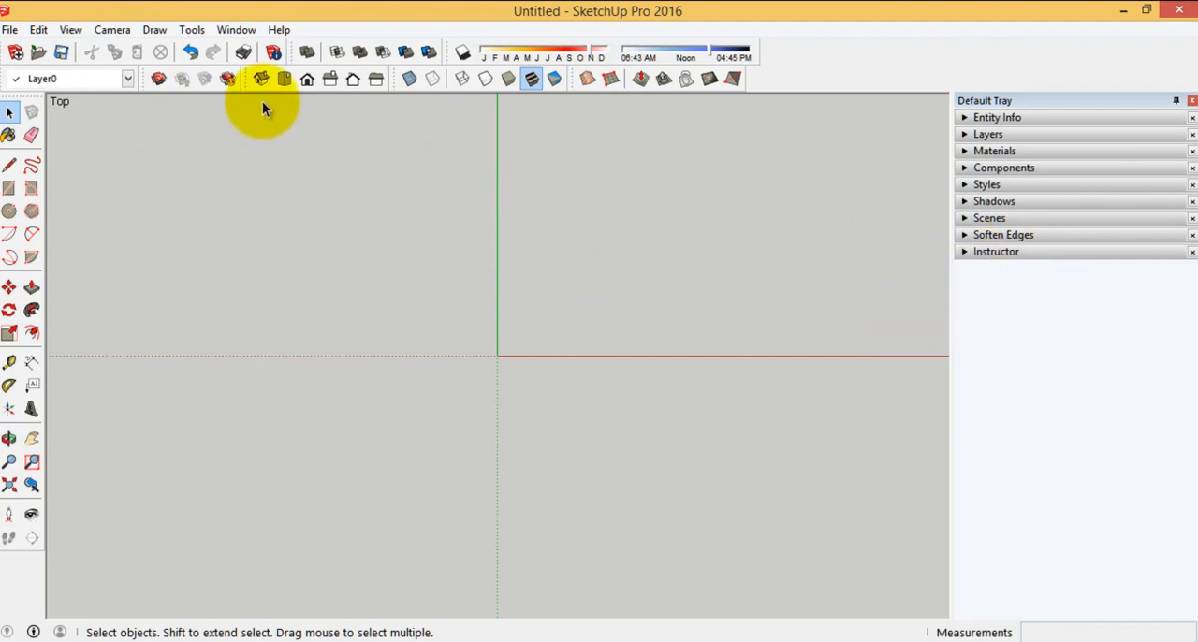
left_click(9, 30)
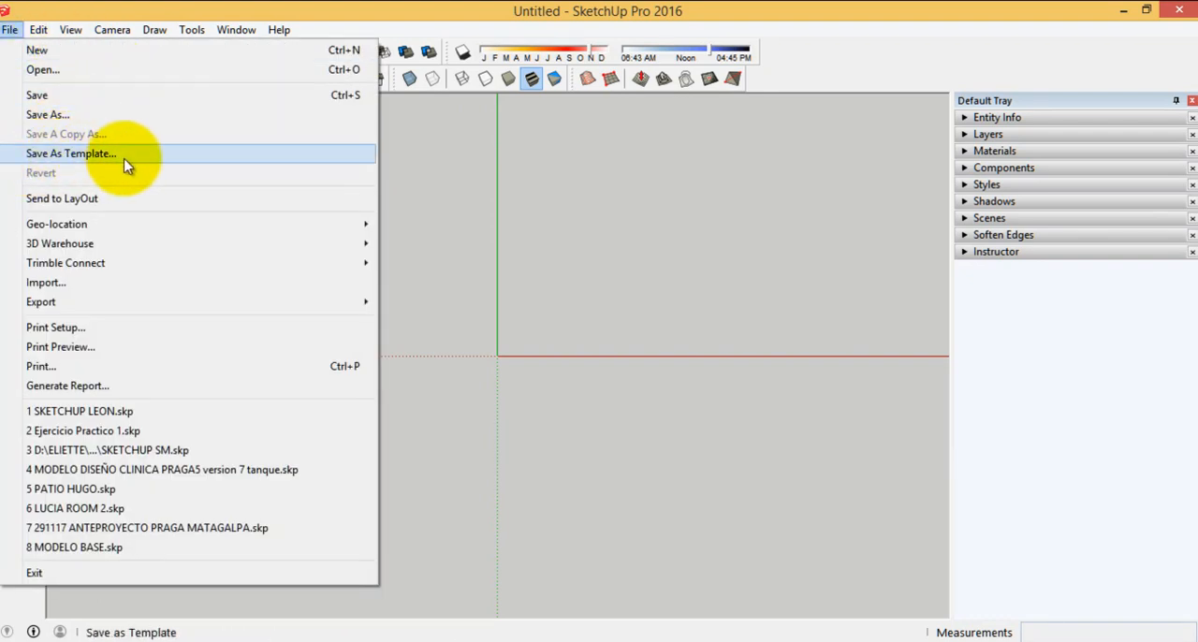
left_click(94, 157)
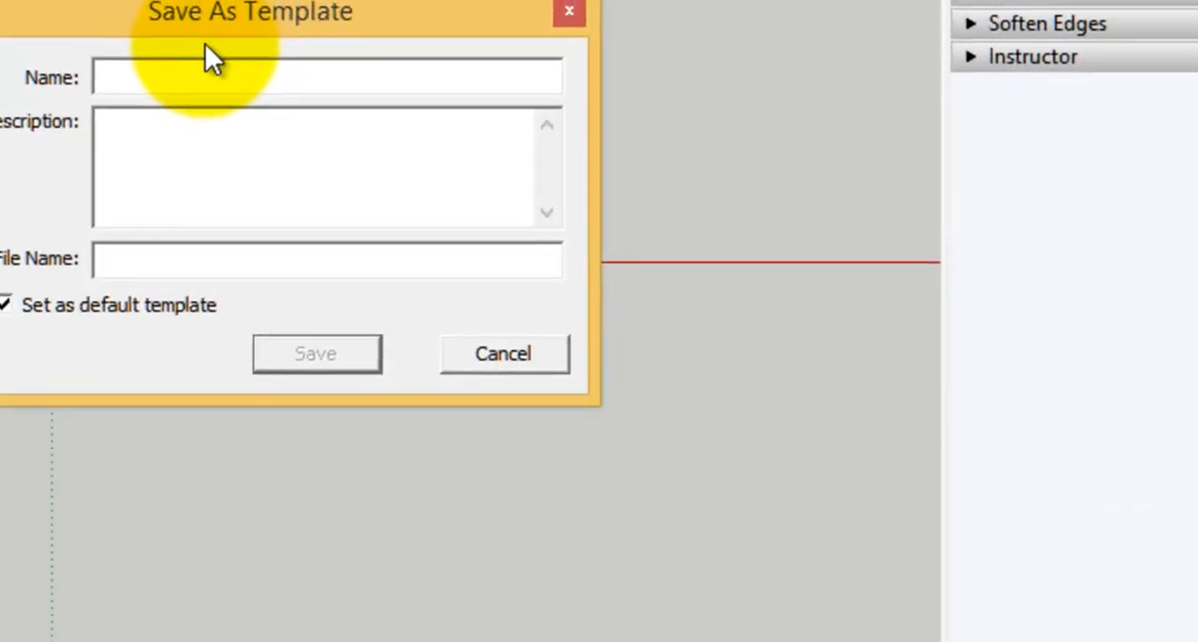
type("PLANTI")
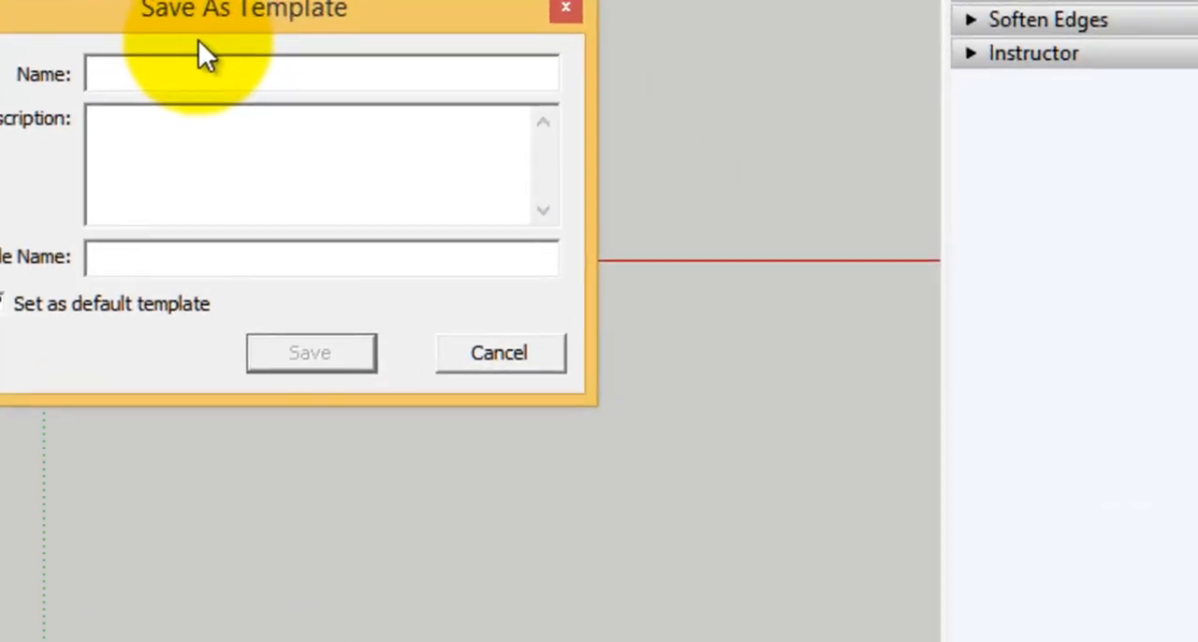
type("LLA SKETCHUP")
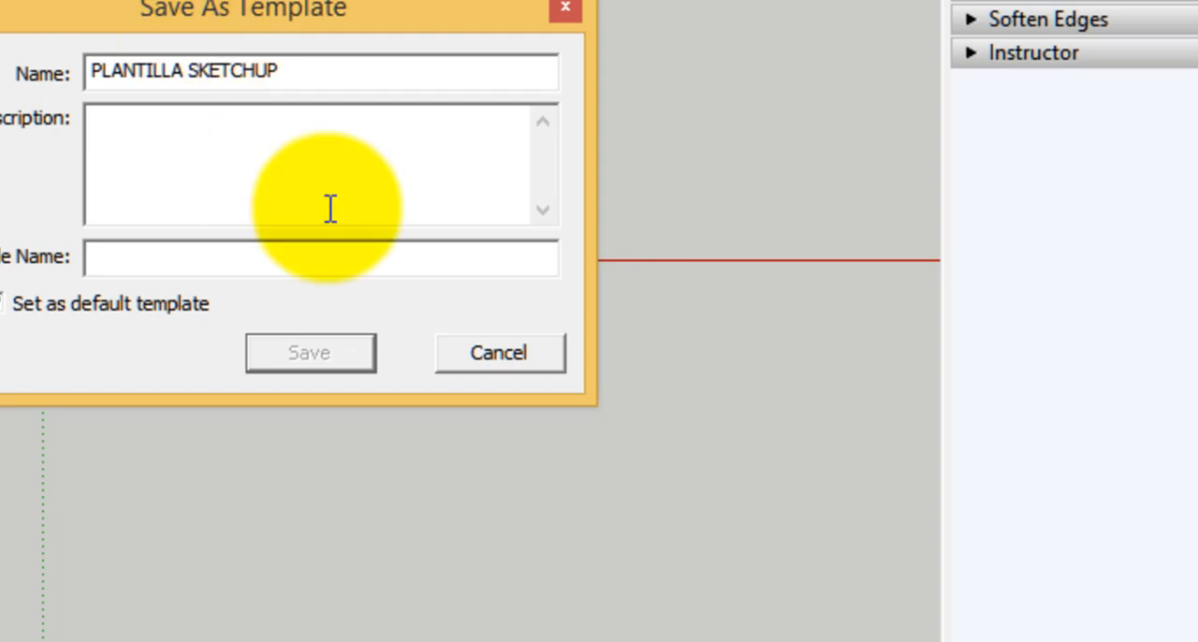
Describe the template as PARA PROYECTOS ARQUITECTONICOS and save it as the default, overwriting the existing file
left_click(250, 180)
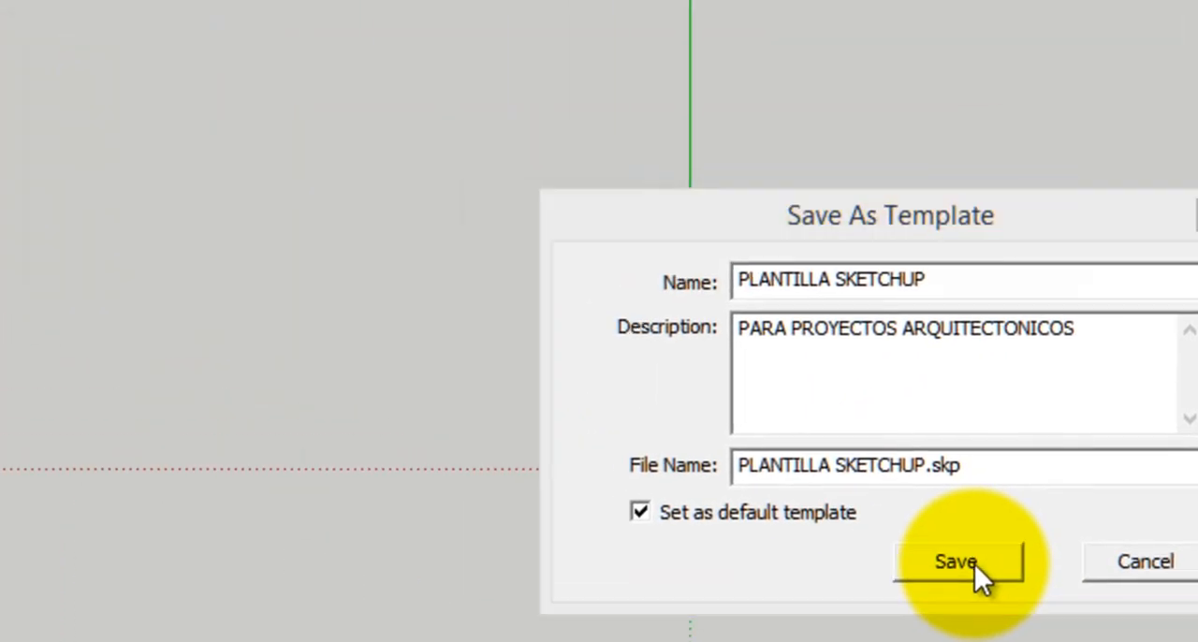
left_click(800, 507)
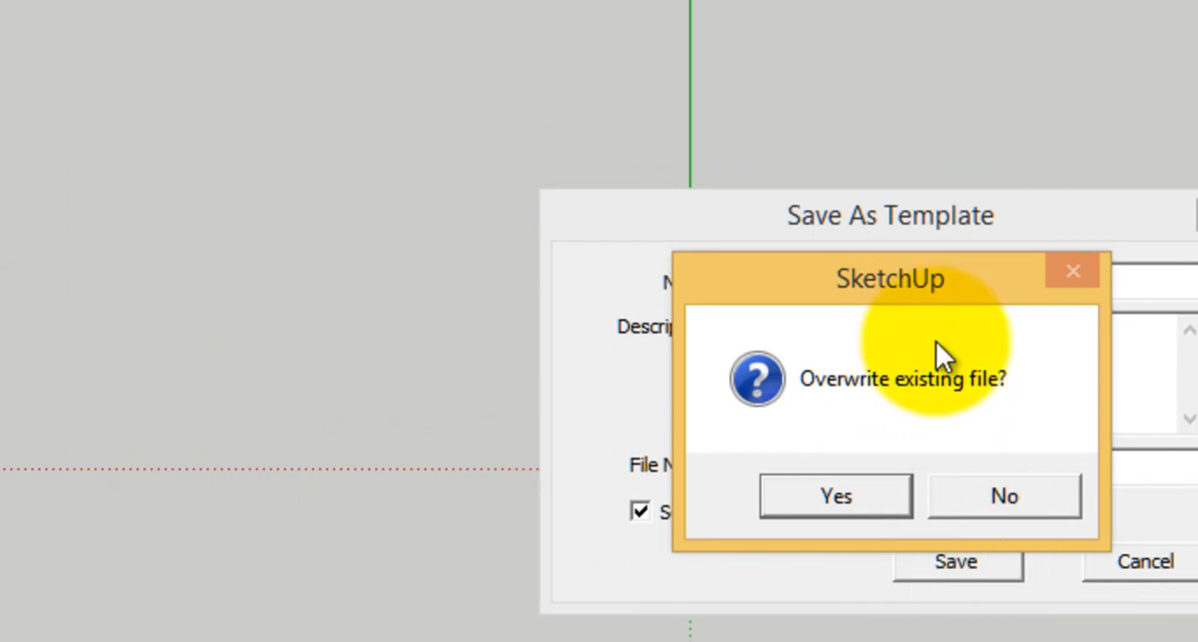
mouse_move(902, 275)
left_mouse_down()
mouse_move(380, 173)
mouse_move(298, 276)
mouse_move(285, 273)
left_mouse_up()
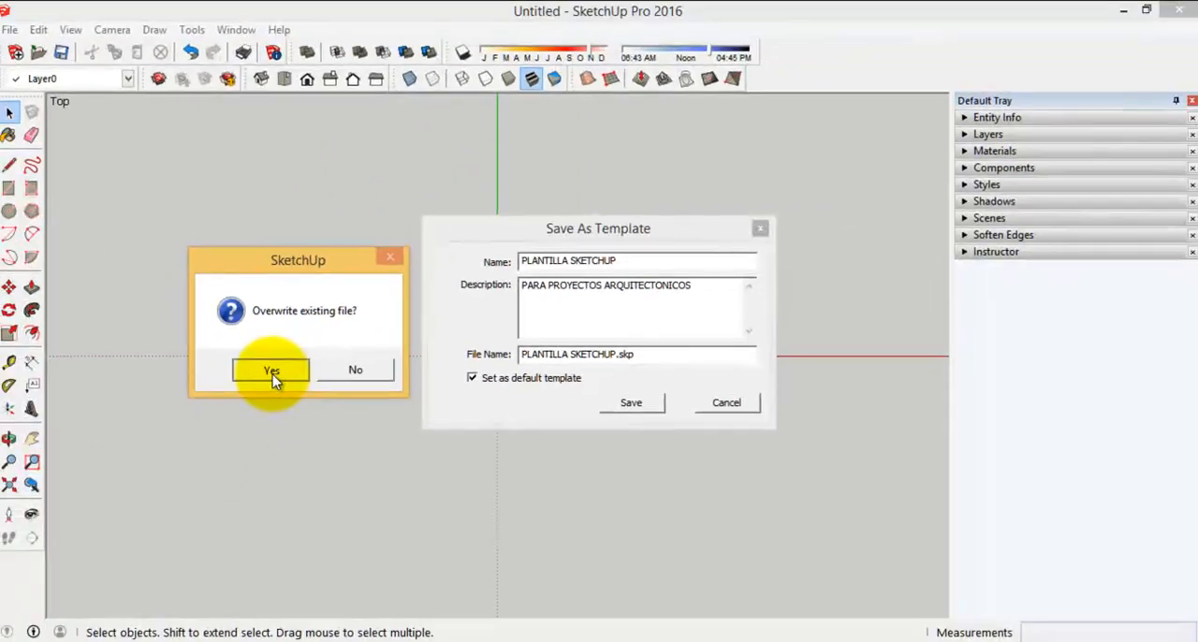
left_click(261, 513)
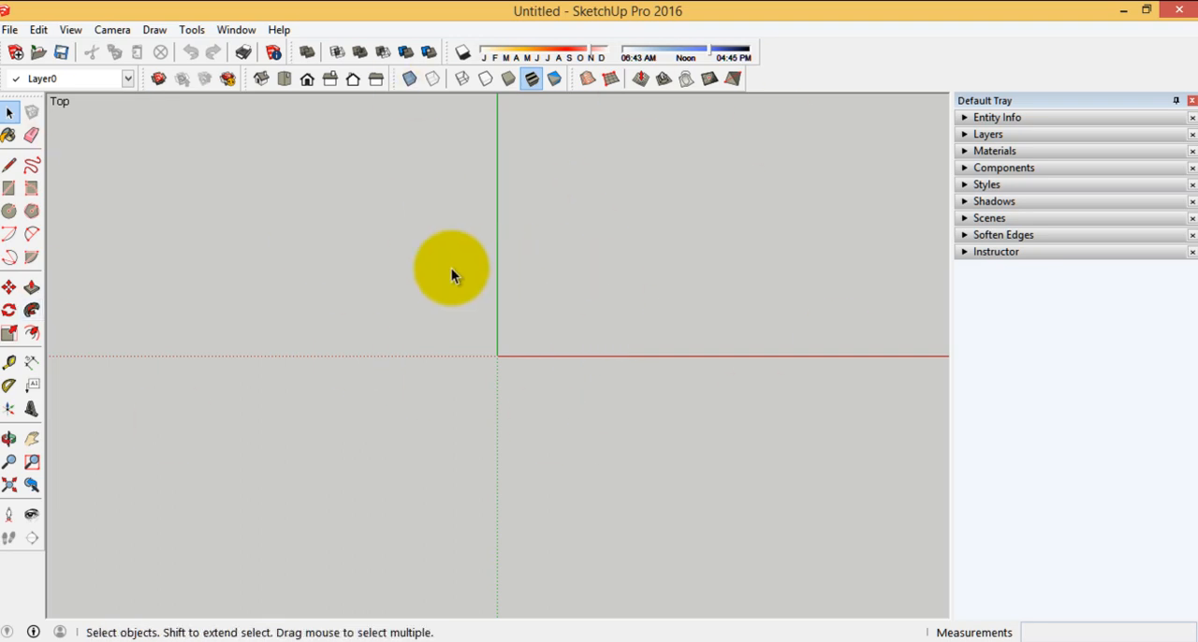
Close SketchUp, minimize the browser window and relaunch SketchUp from the desktop
left_click(1177, 16)
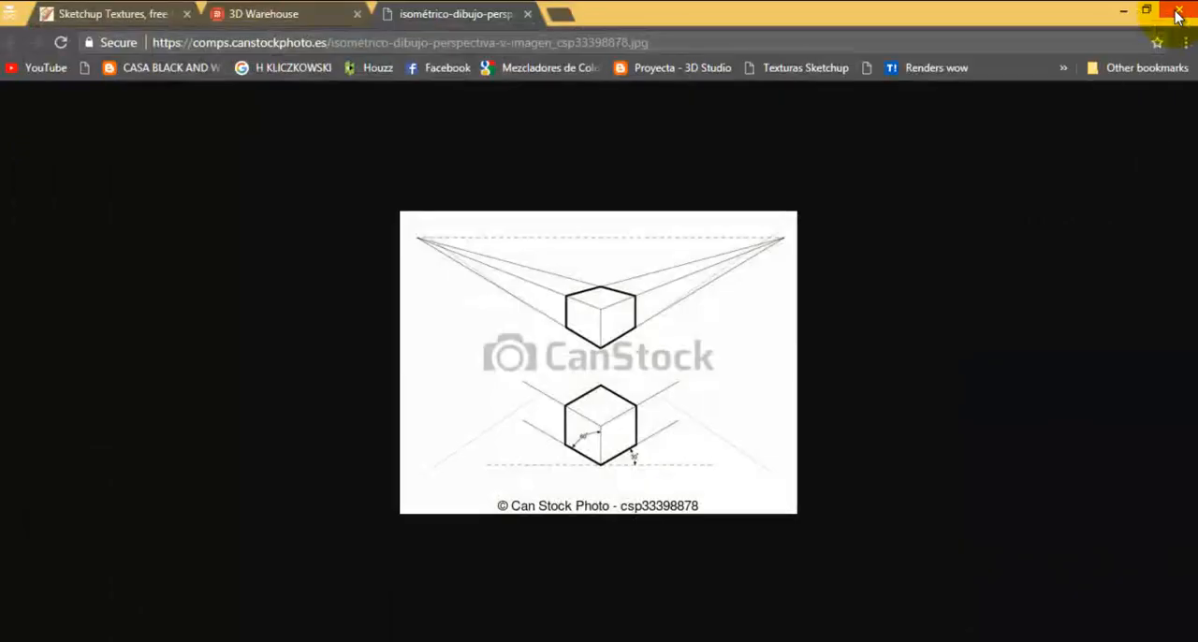
left_click(1126, 13)
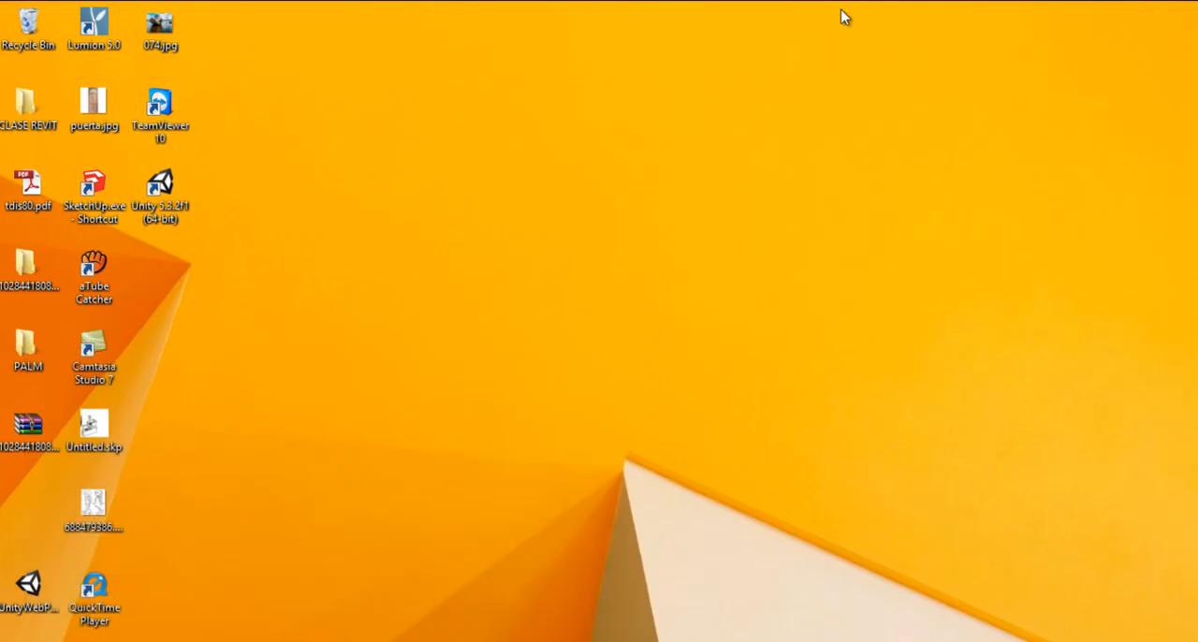
double_click(89, 213)
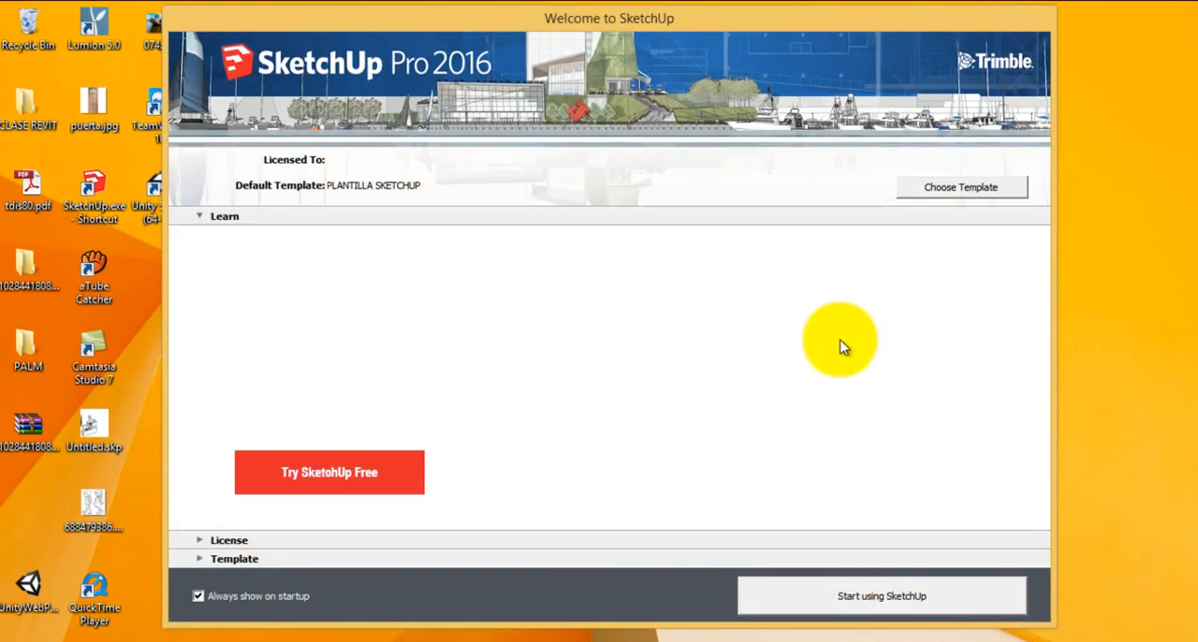
Expand the template list, disable Always show on startup and start SketchUp with the PLANTILLA SKETCHUP template
left_click(233, 558)
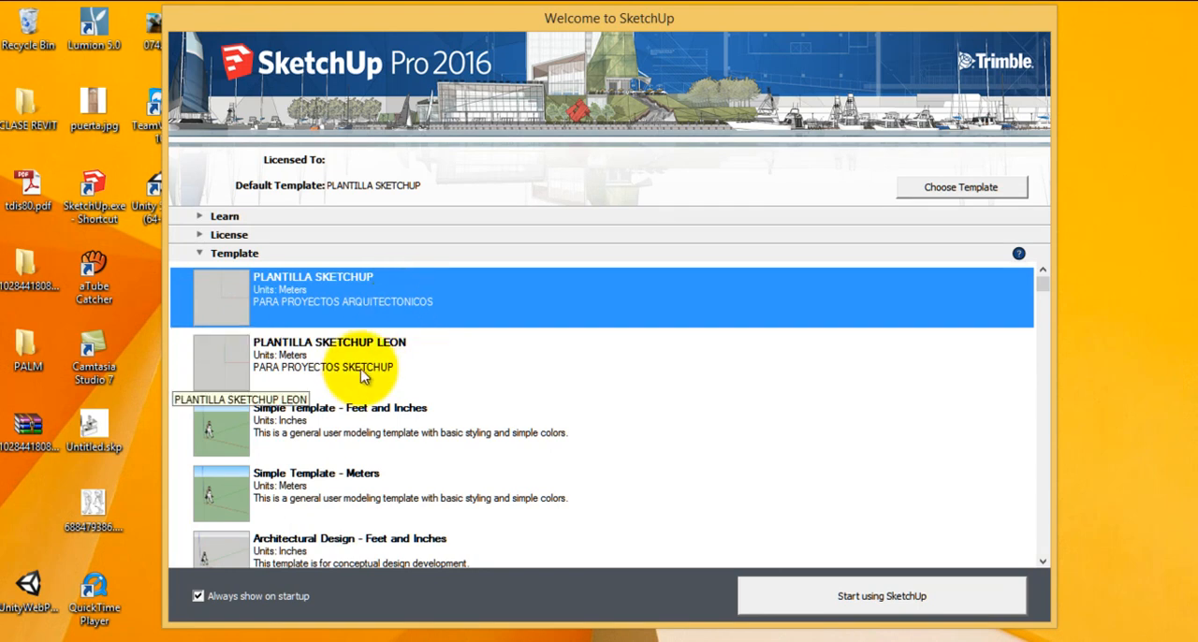
left_click(198, 597)
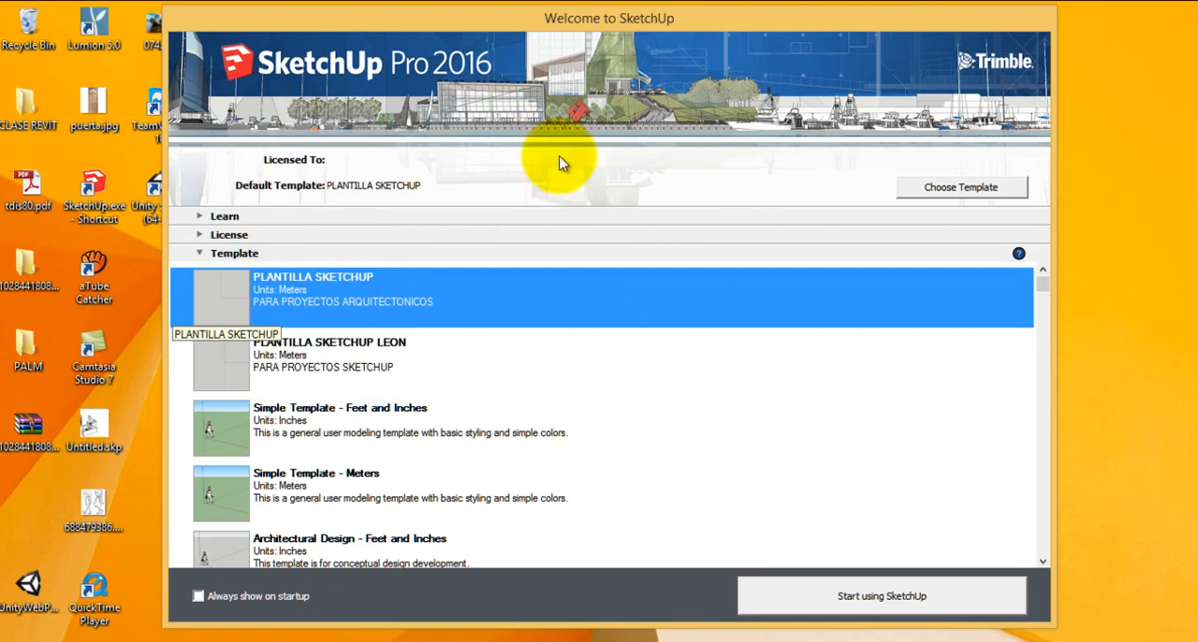
left_click_drag(298, 21, 202, 21)
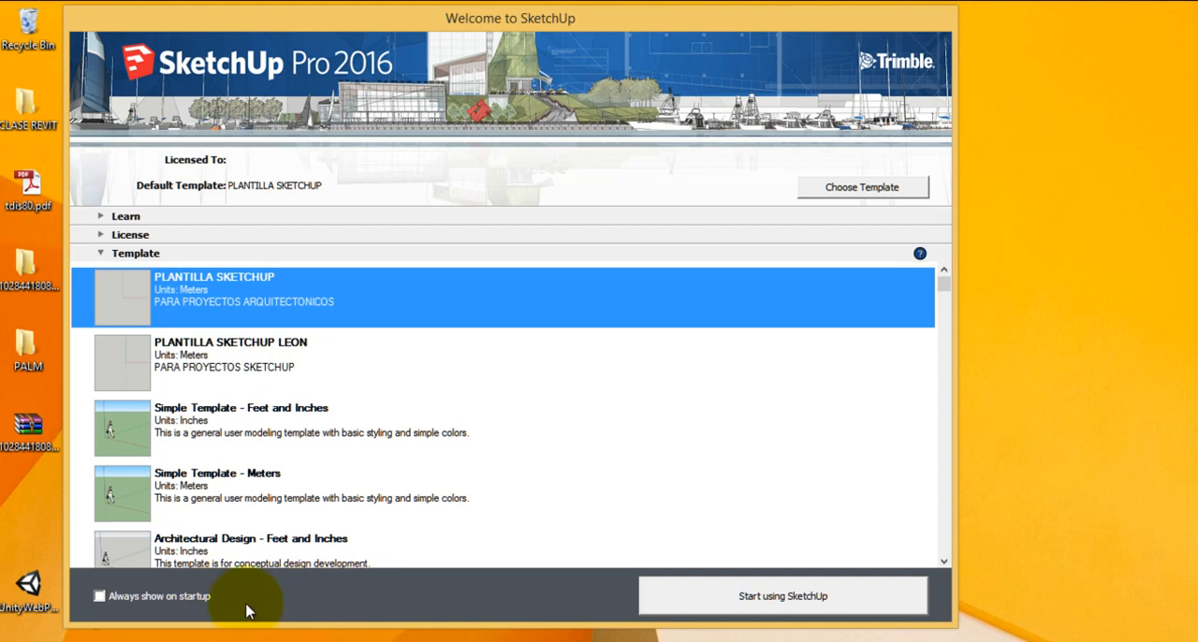
left_click(763, 604)
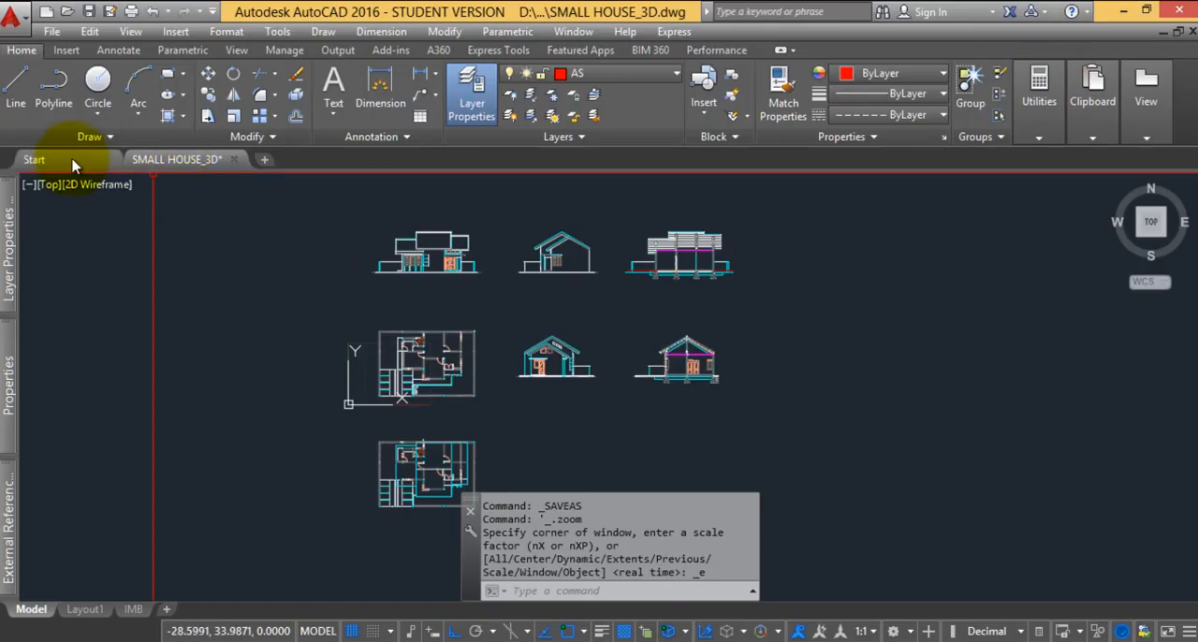
Switch to AutoCAD and open the recent SMALL HOUSE drawing
left_click(58, 160)
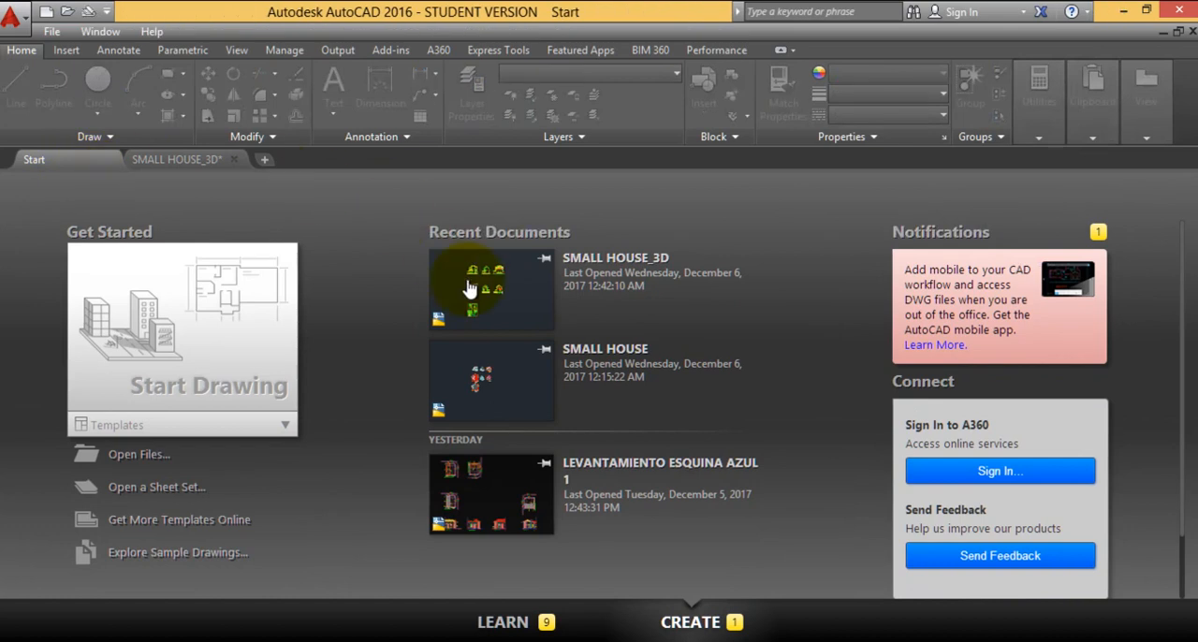
left_click(511, 384)
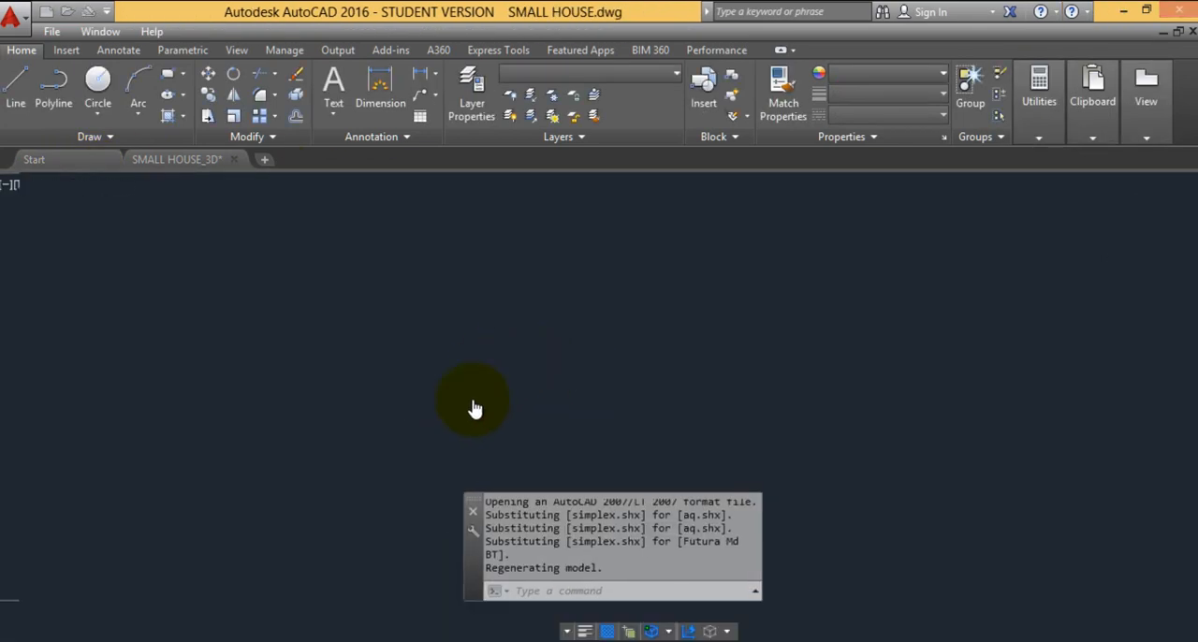
scroll(468, 416, "up", 5)
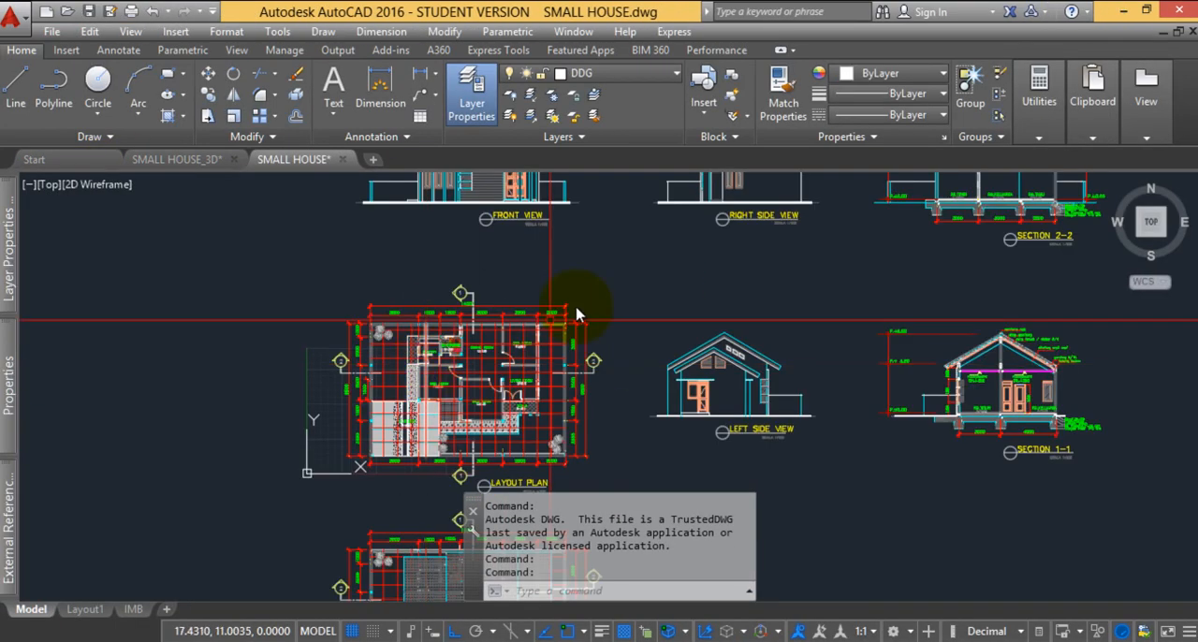
Examine the elevations, sections, layout plan and roof plan in the SMALL HOUSE drawing
scroll(474, 290, "down", 2)
mouse_move(467, 418)
middle_mouse_down()
mouse_move(521, 328)
mouse_move(421, 345)
middle_mouse_up()
middle_click_drag(400, 279, 363, 298)
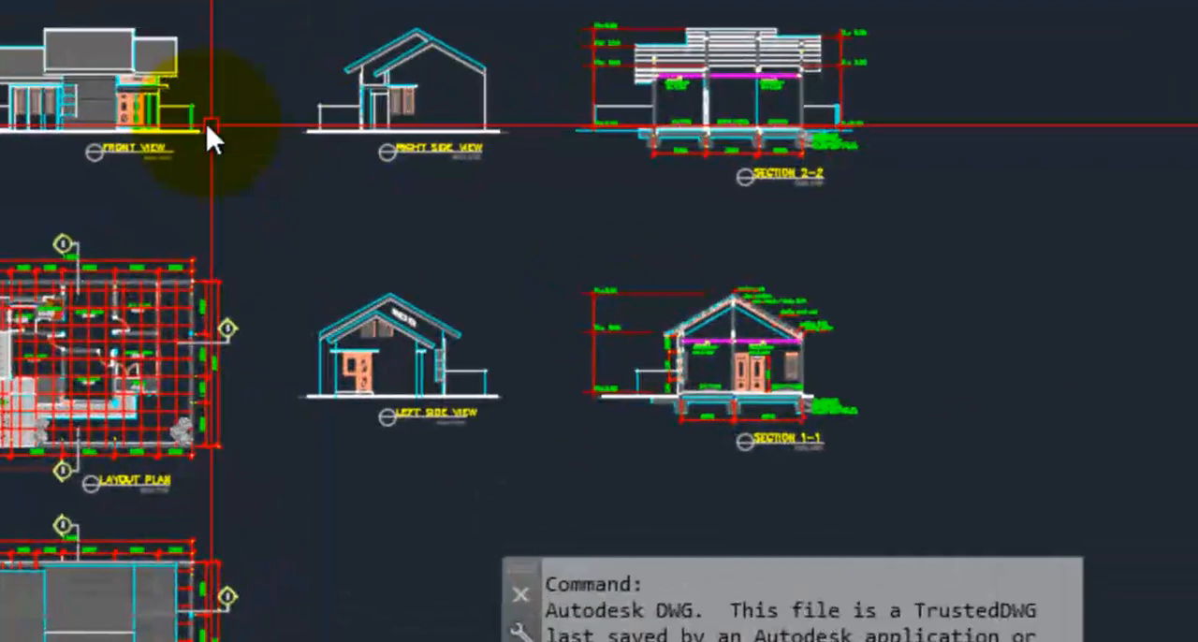
middle_click_drag(157, 337, 219, 317)
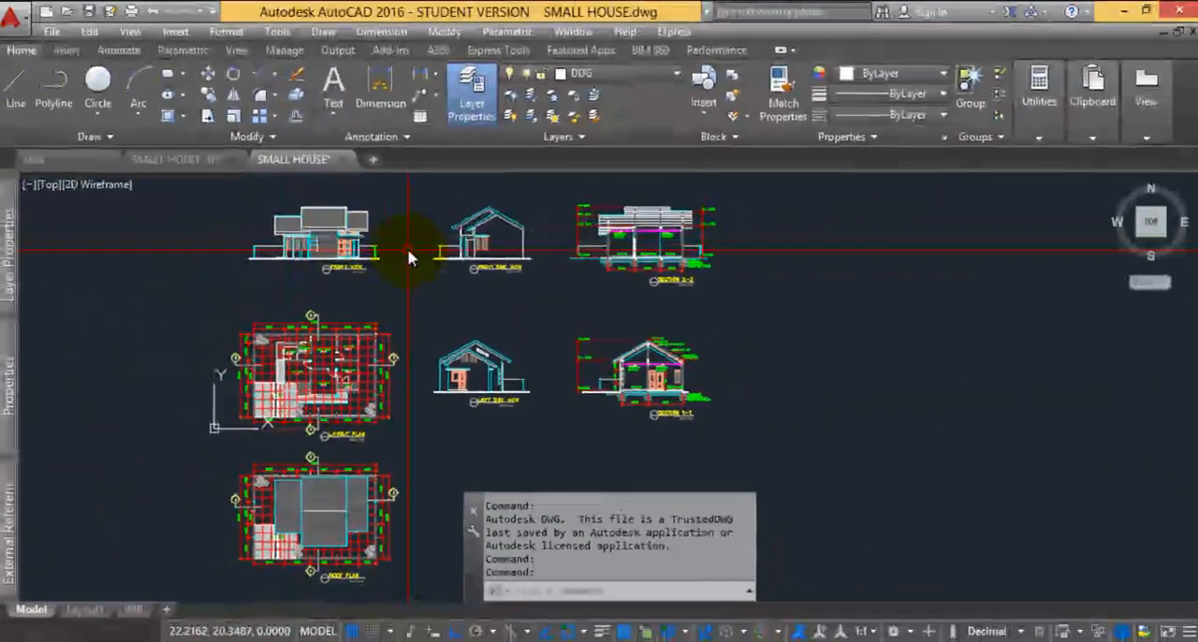
scroll(351, 276, "up", 5)
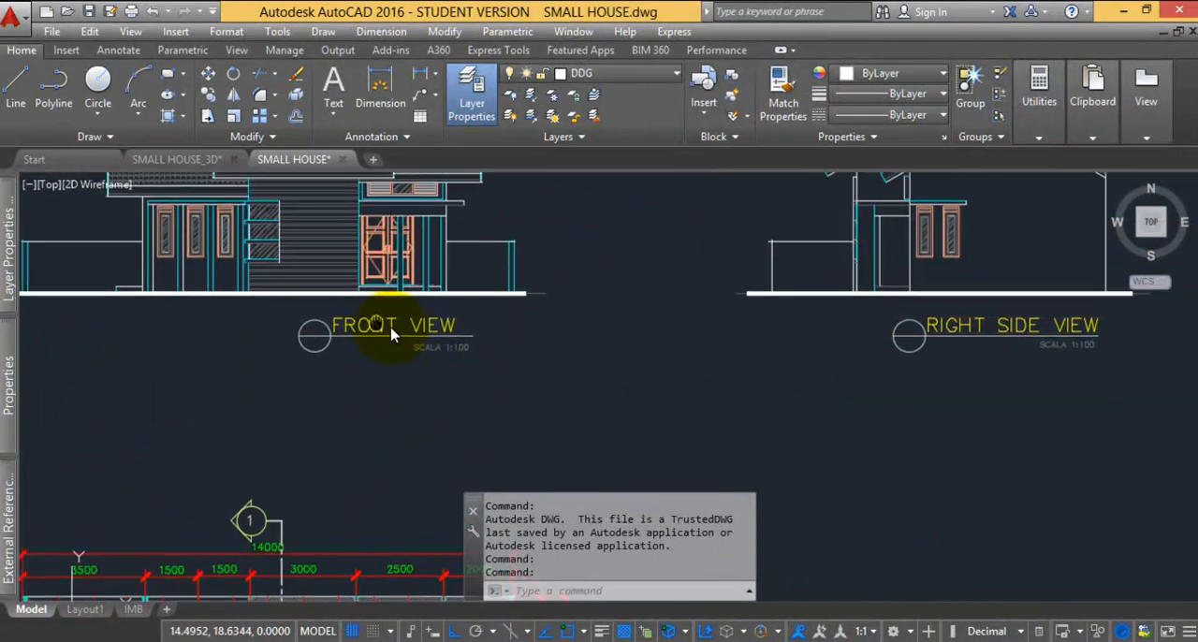
scroll(449, 361, "up", 3)
scroll(281, 374, "down", 5)
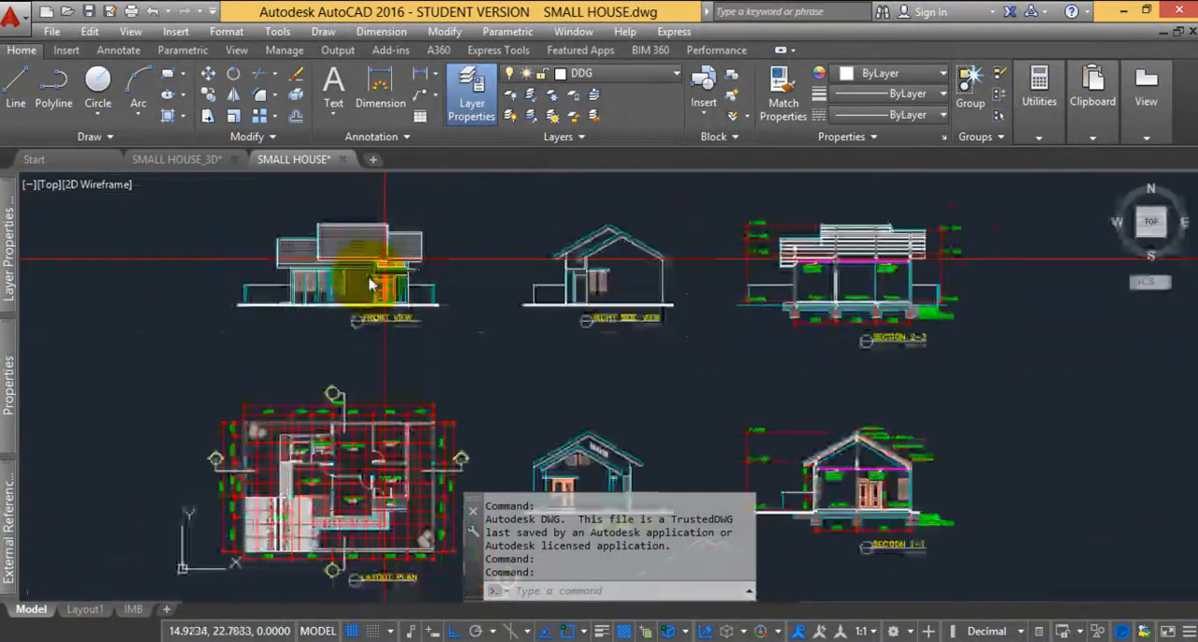
scroll(344, 242, "up", 4)
scroll(339, 254, "down", 4)
middle_click_drag(329, 479, 349, 255)
scroll(307, 290, "up", 4)
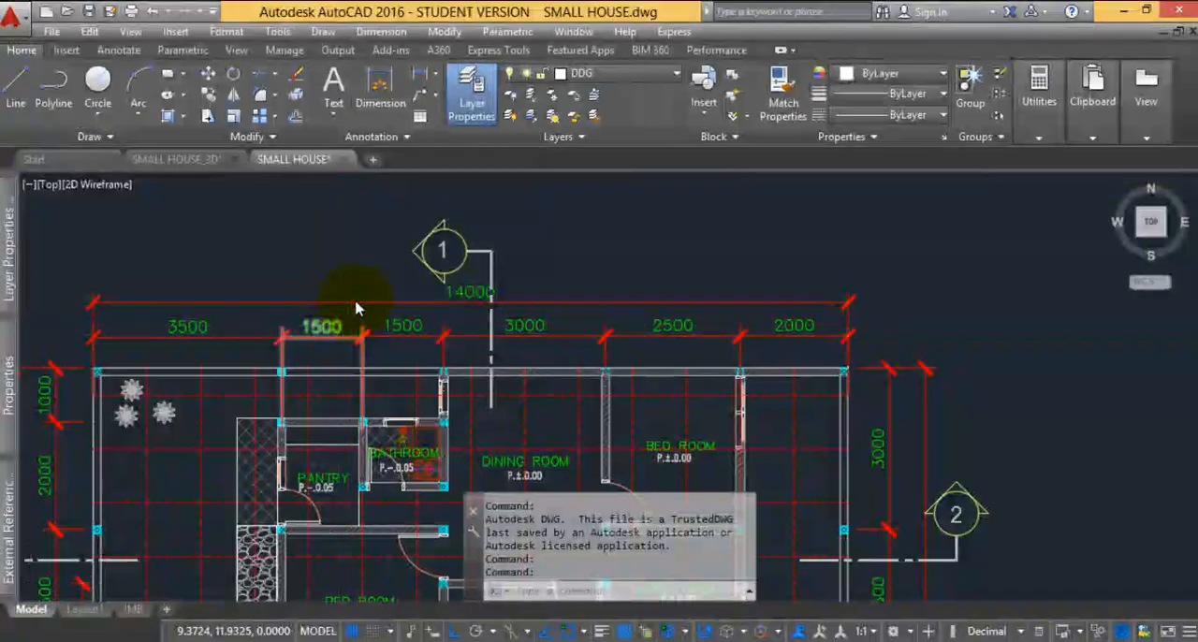
scroll(340, 267, "down", 3)
scroll(507, 363, "down", 2)
middle_click_drag(506, 363, 422, 329)
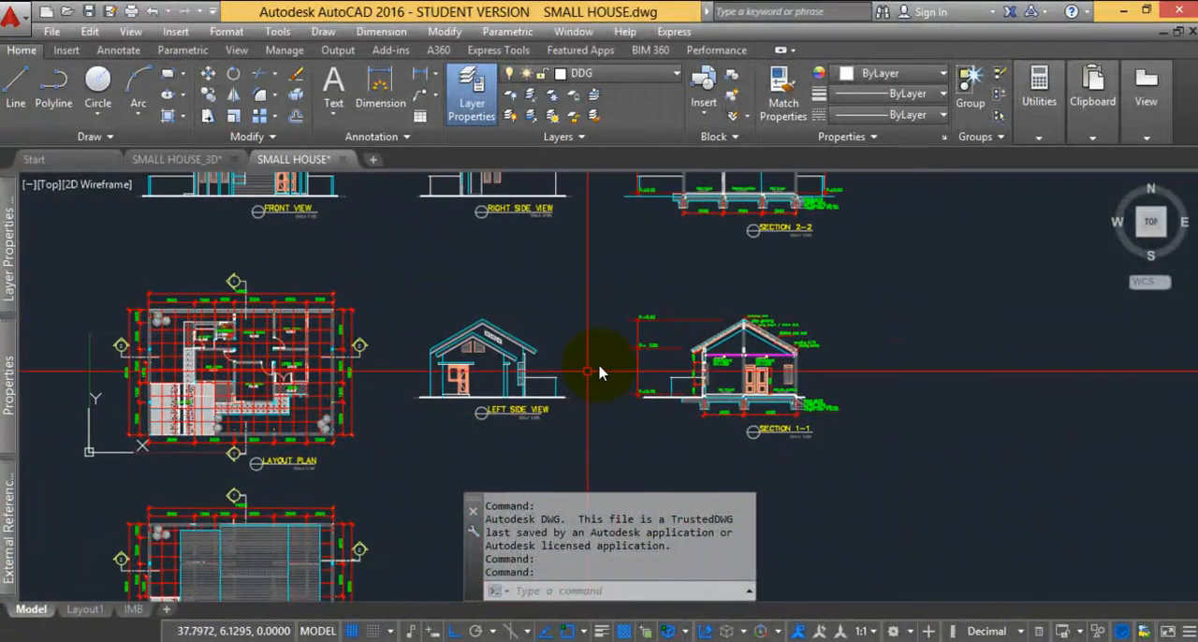
Close the SMALL HOUSE_3D drawing without saving its changes
left_click(234, 160)
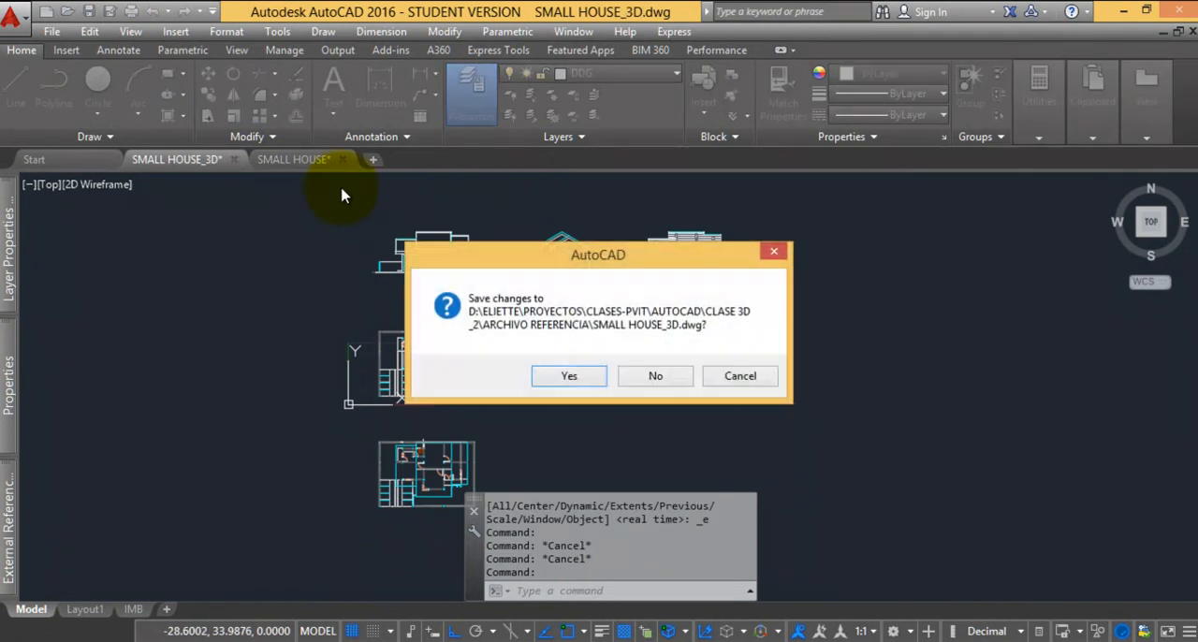
left_click(661, 378)
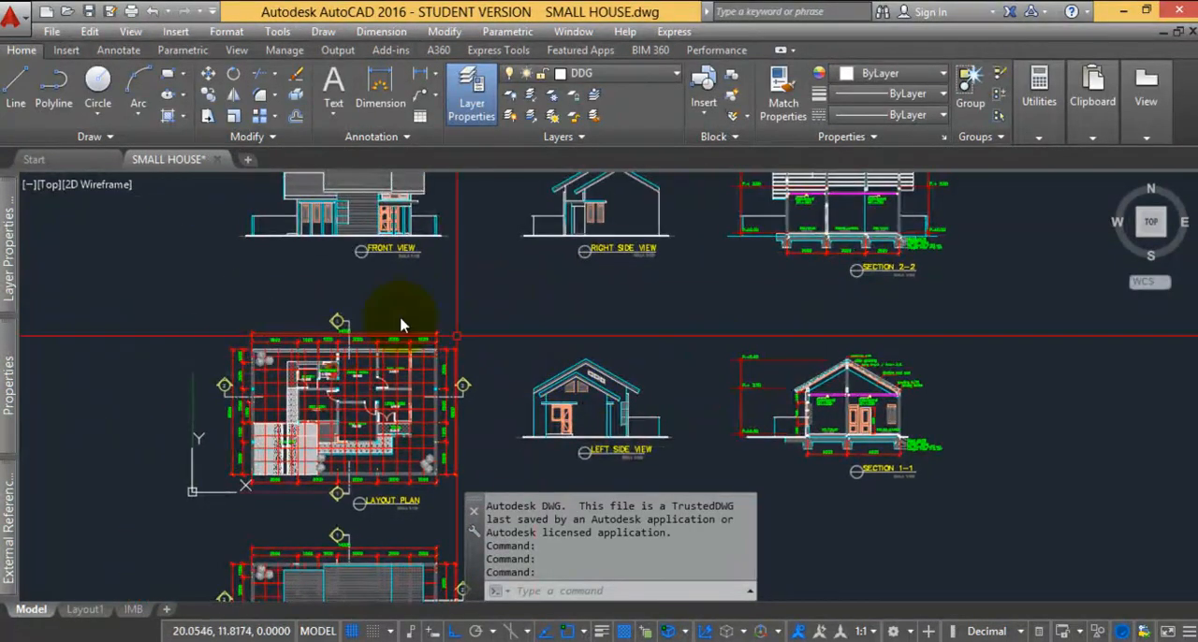
scroll(327, 321, "down", 5)
middle_click_drag(454, 348, 433, 356)
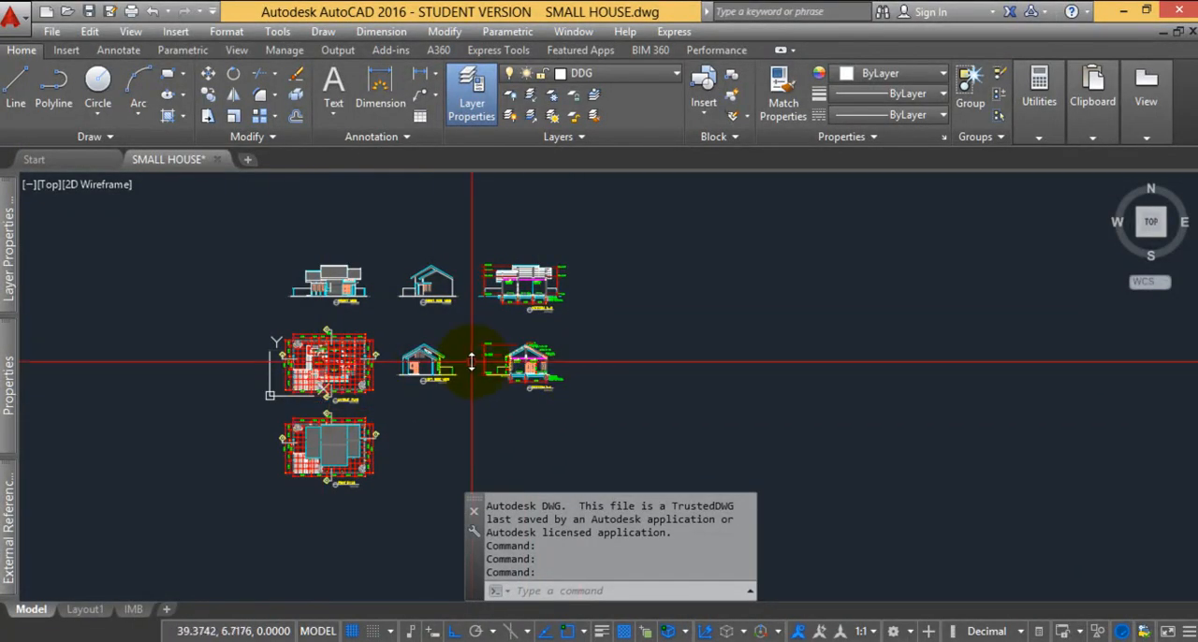
scroll(394, 323, "up", 4)
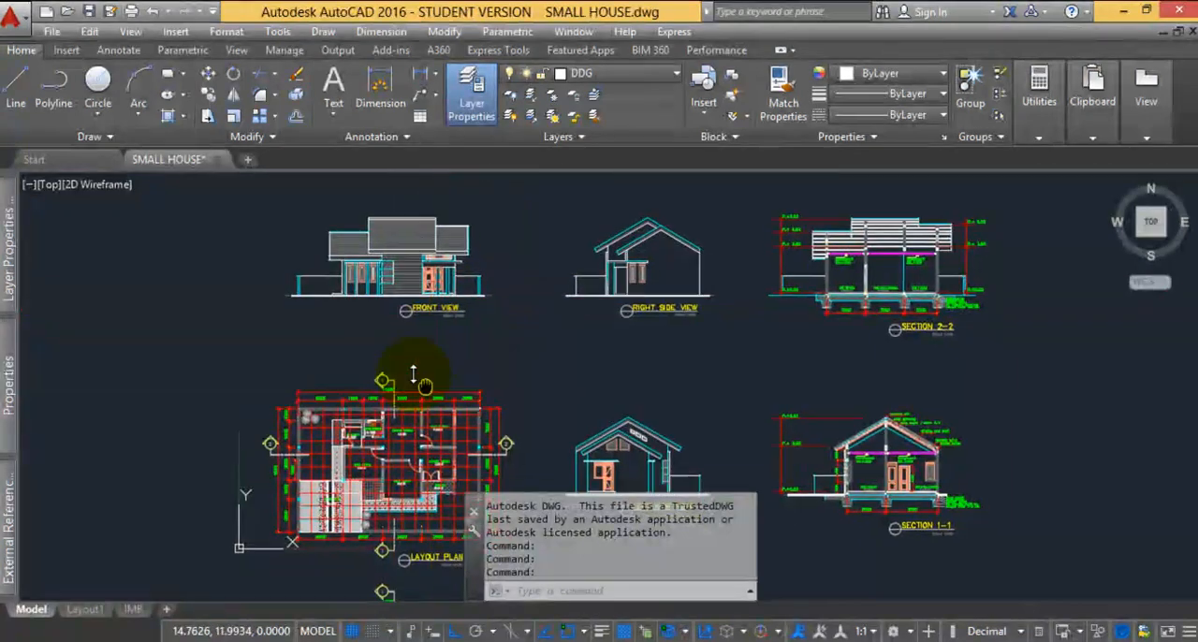
scroll(357, 318, "down", 2)
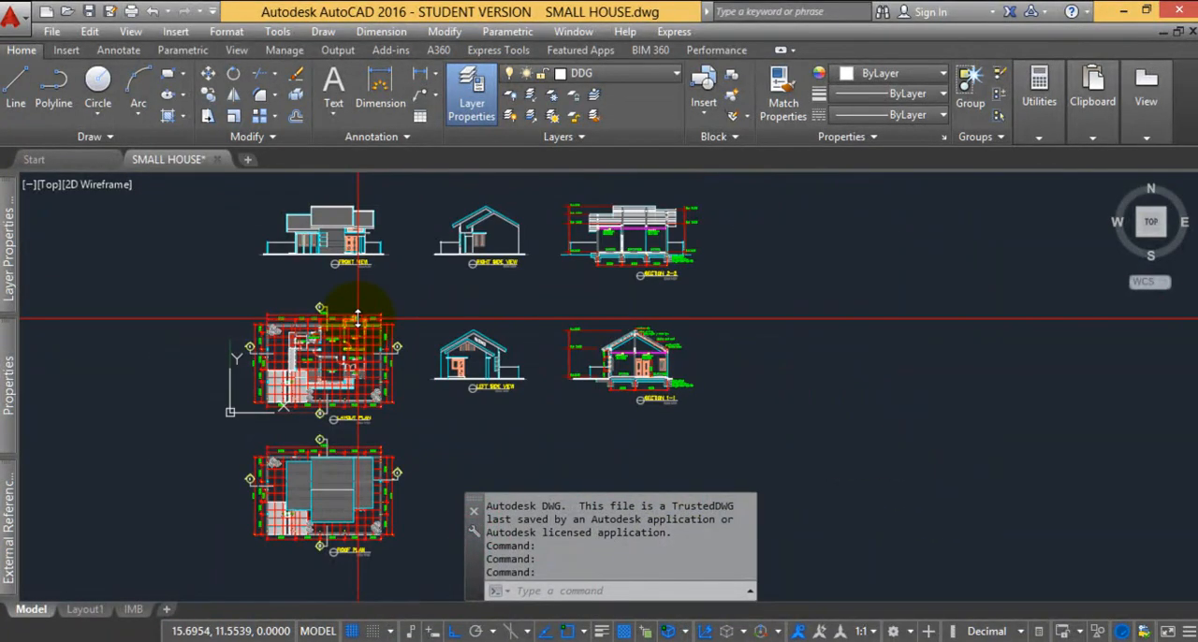
Switch back to SketchUp and open the Statistics page of Model Info
left_click(901, 641)
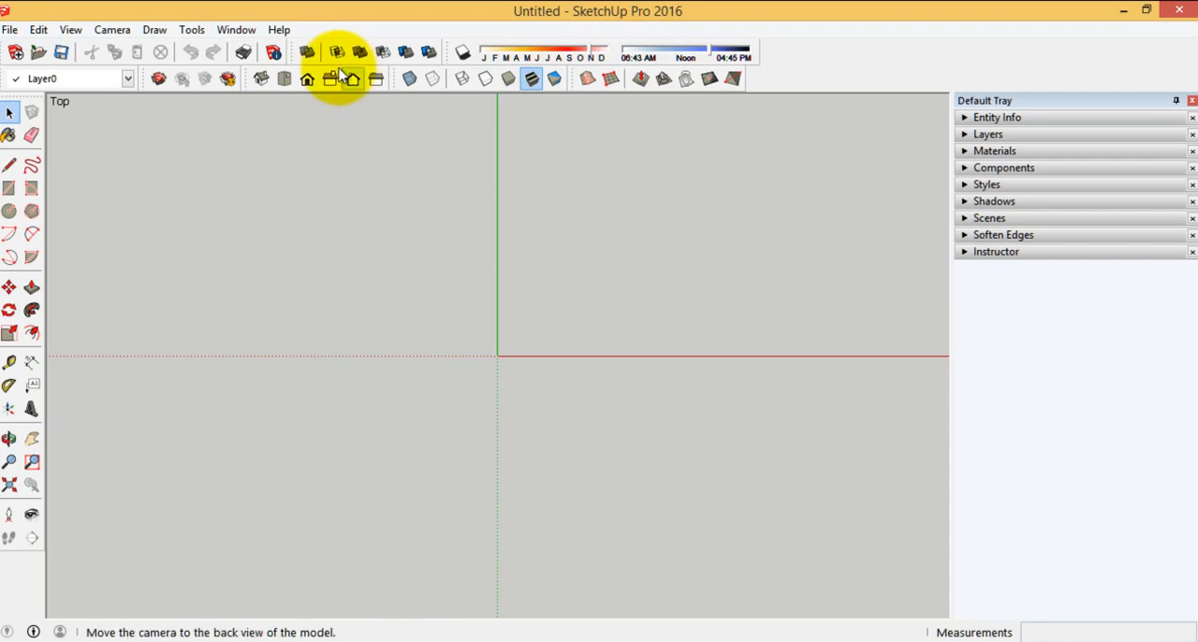
left_click(274, 53)
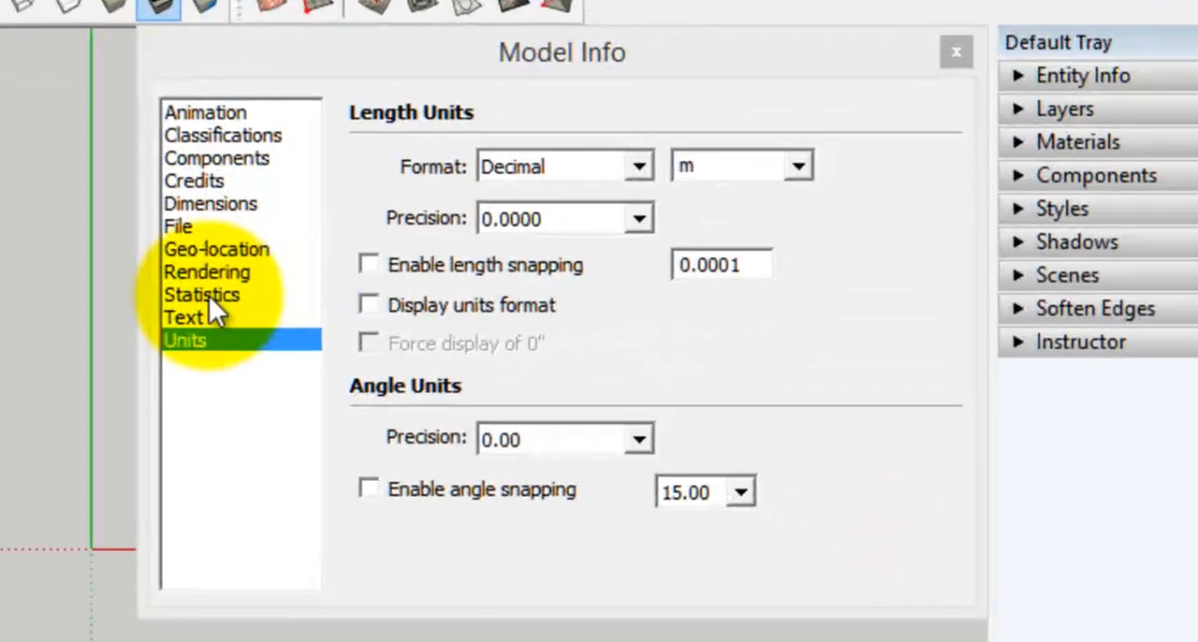
left_click(552, 227)
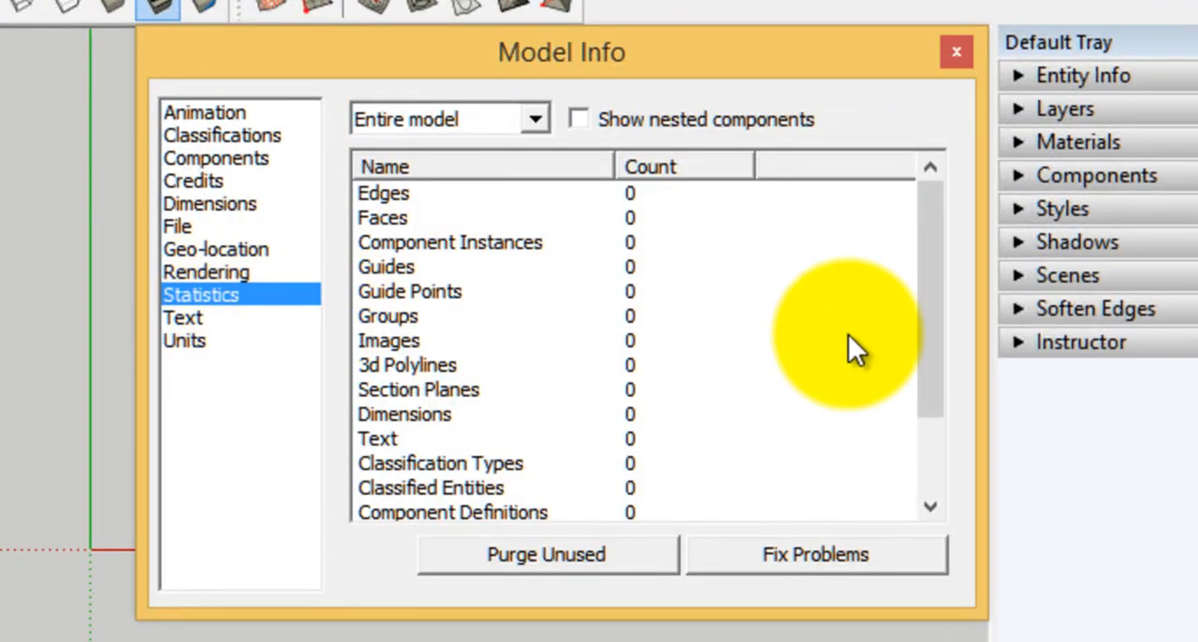
Examine the model's Statistics list from edges, faces and component instances through to layers, materials and styles
left_click_drag(932, 278, 913, 215)
left_click(408, 202)
left_click(626, 199)
left_click(403, 245)
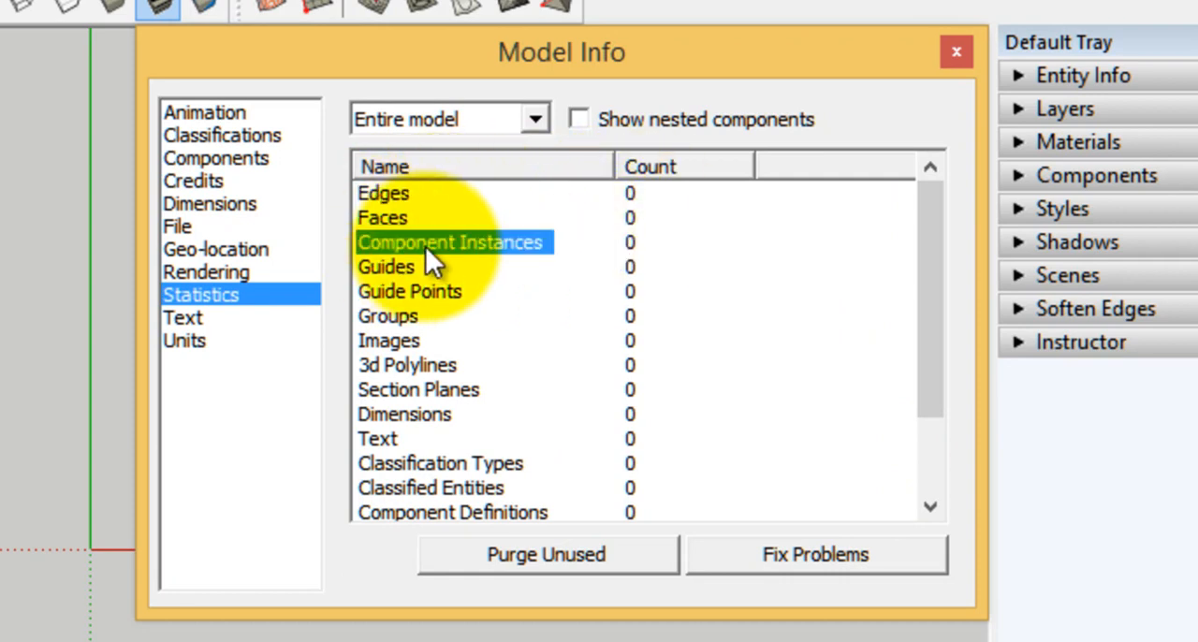
left_click(453, 269)
left_click(432, 291)
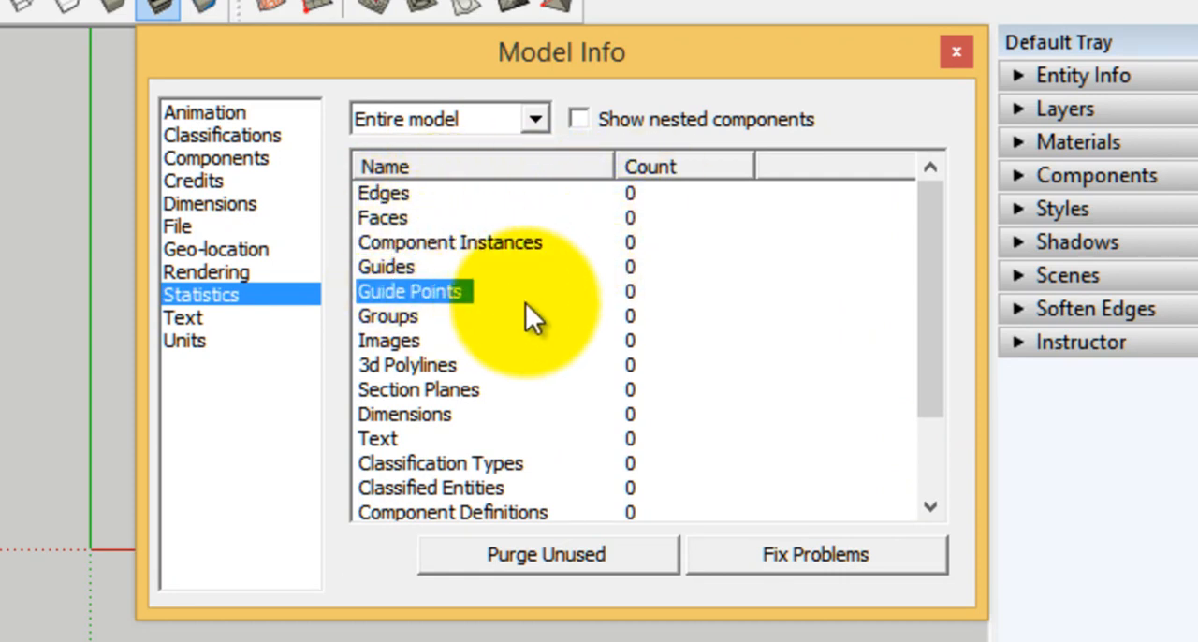
left_click(408, 318)
scroll(473, 337, "down", 1)
left_click(413, 269)
left_click(417, 291)
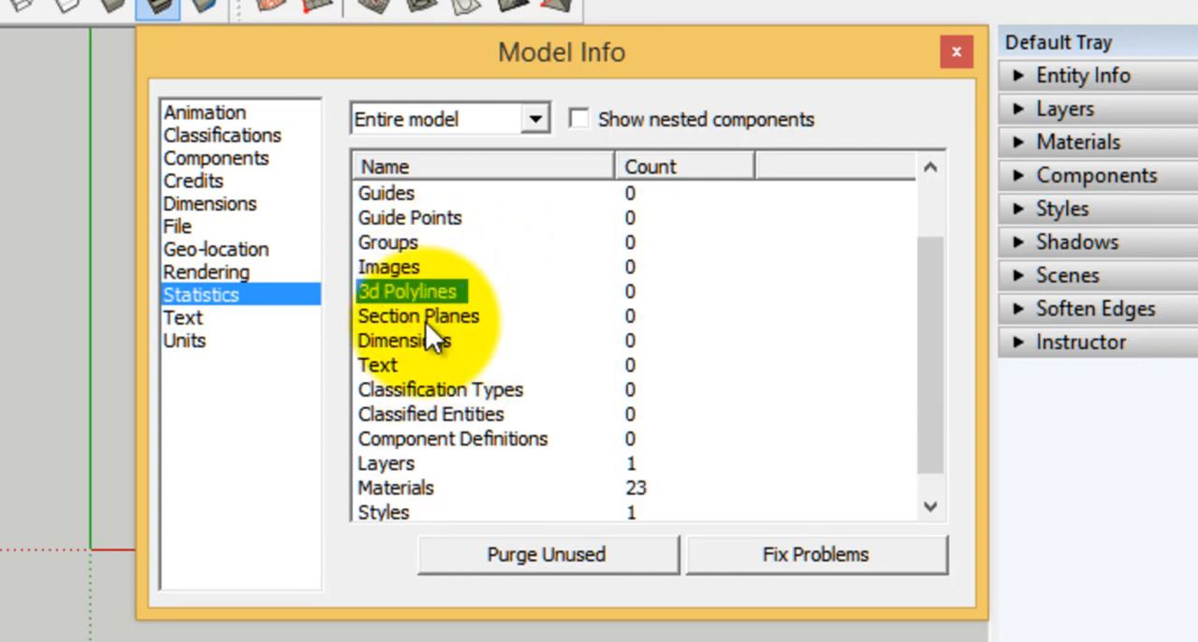
left_click(423, 318)
left_click(428, 389)
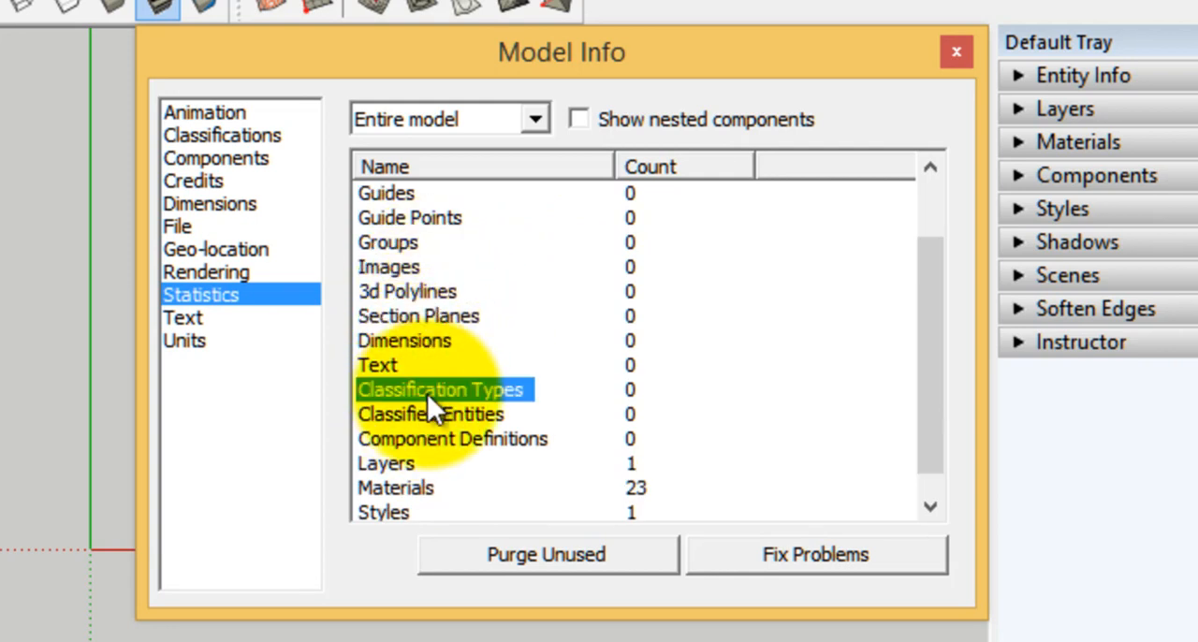
scroll(425, 448, "down", 1)
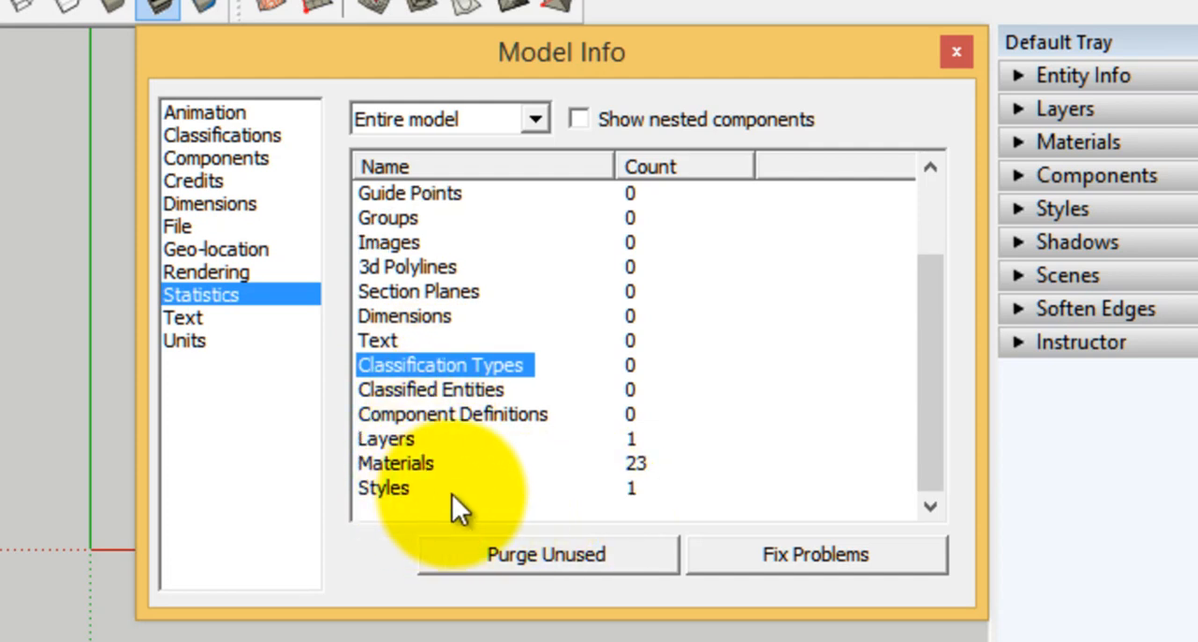
left_click(424, 464)
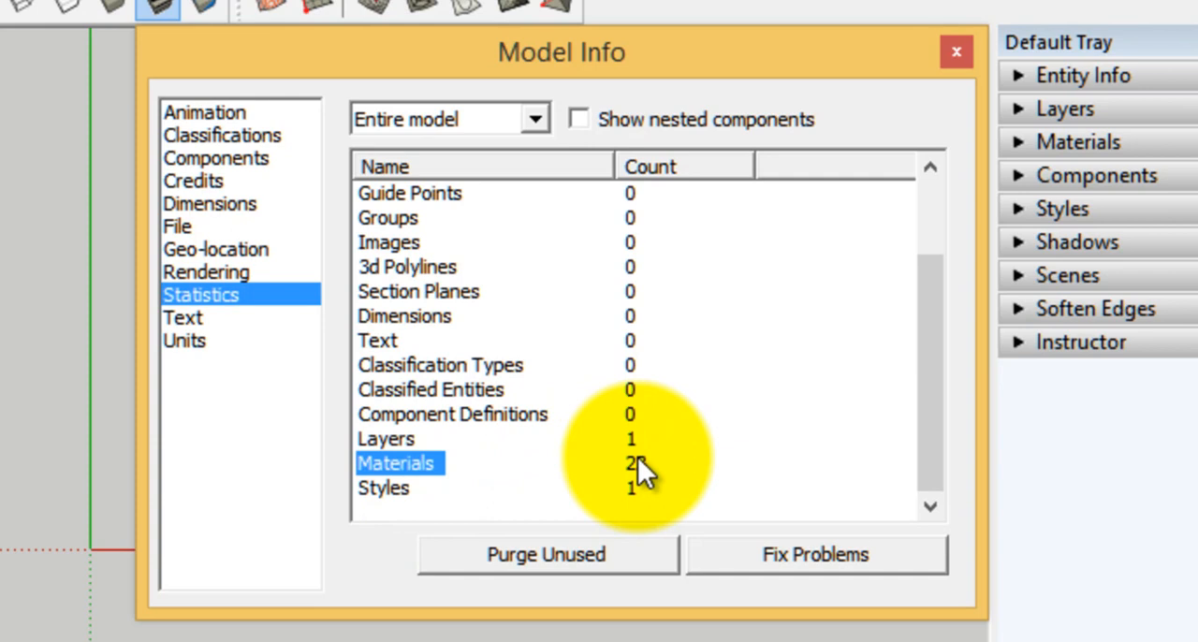
Purge the unused items from the entire model, check the materials entry in the statistics, and close Model Info
left_click(551, 553)
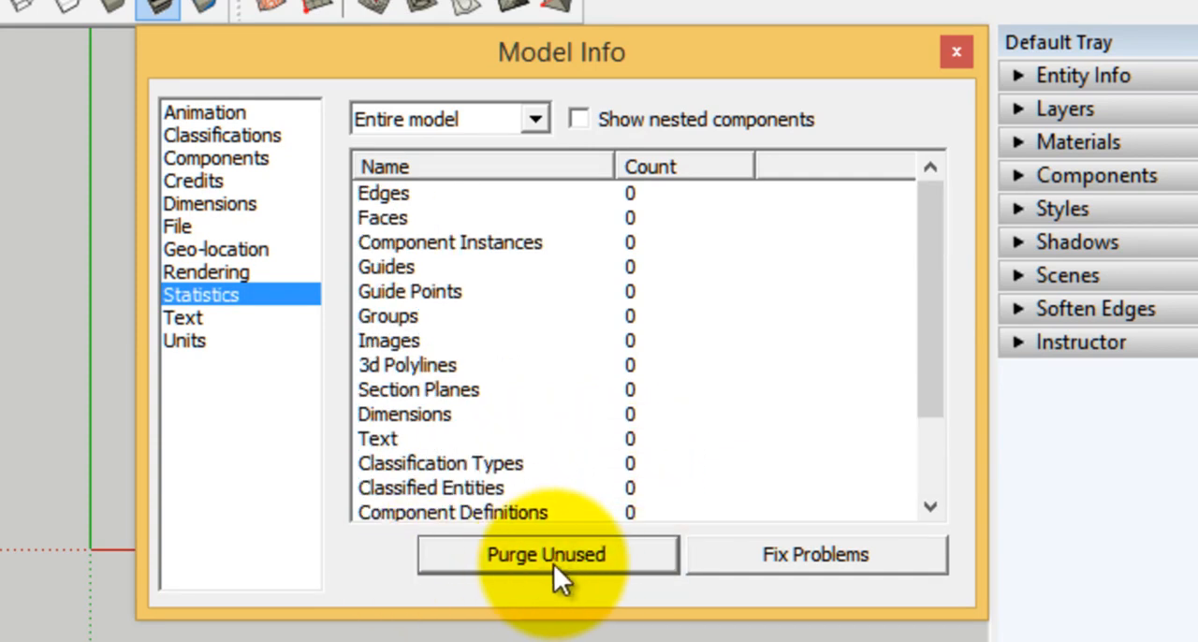
left_click_drag(935, 299, 938, 413)
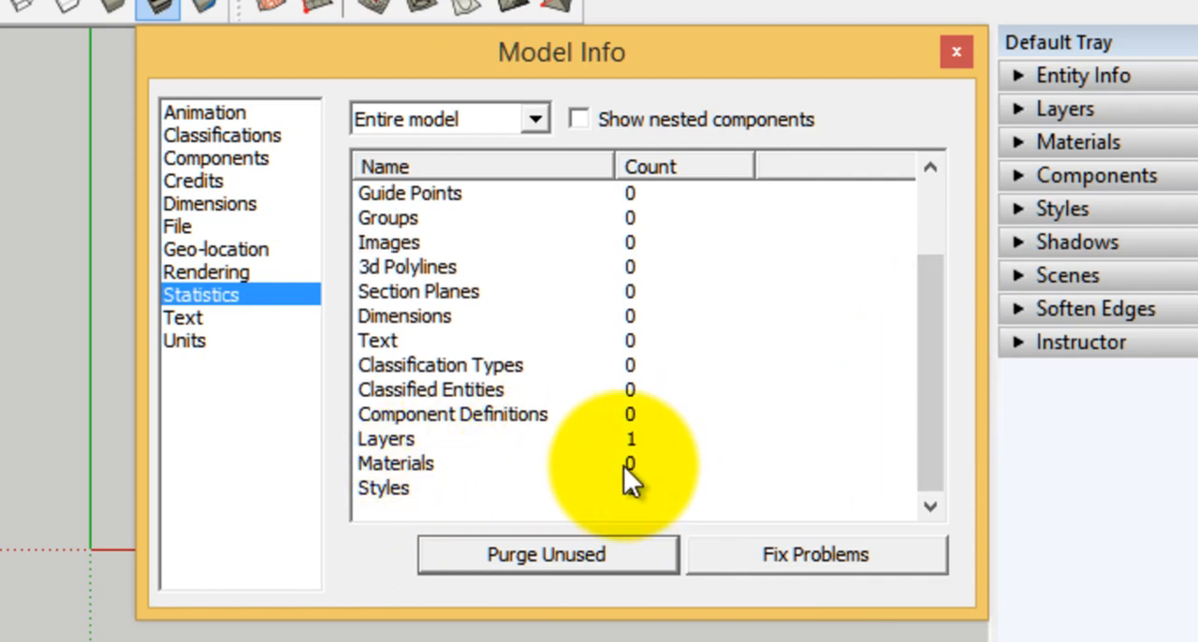
mouse_move(941, 437)
left_mouse_down()
mouse_move(936, 296)
mouse_move(938, 438)
left_mouse_up()
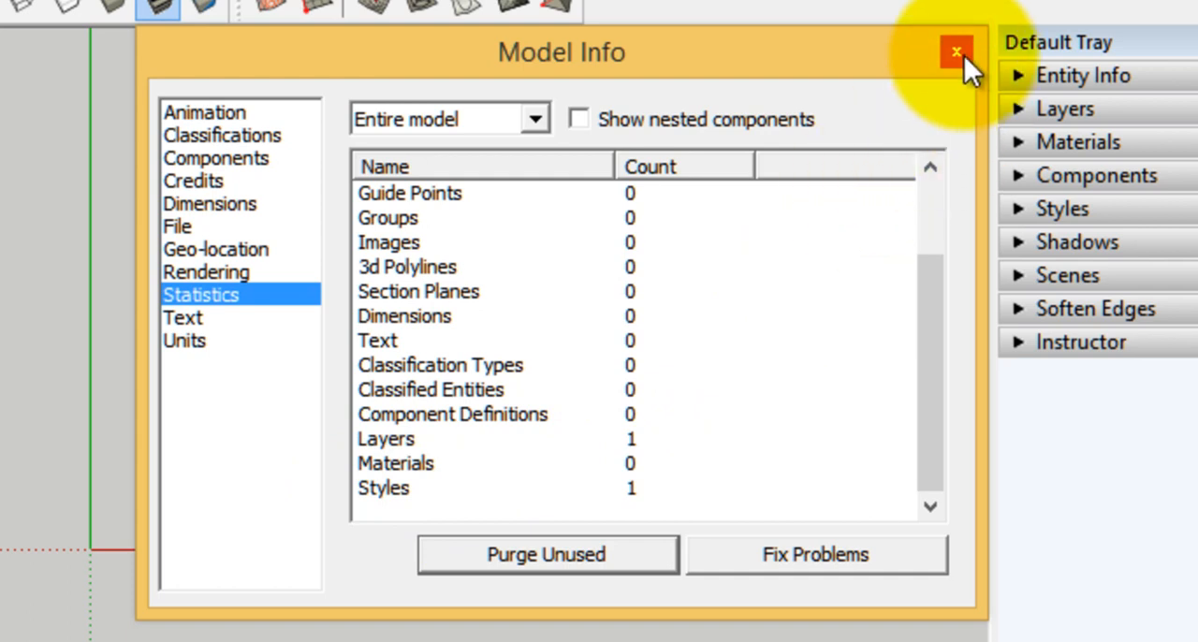
left_click(204, 319)
left_click(196, 341)
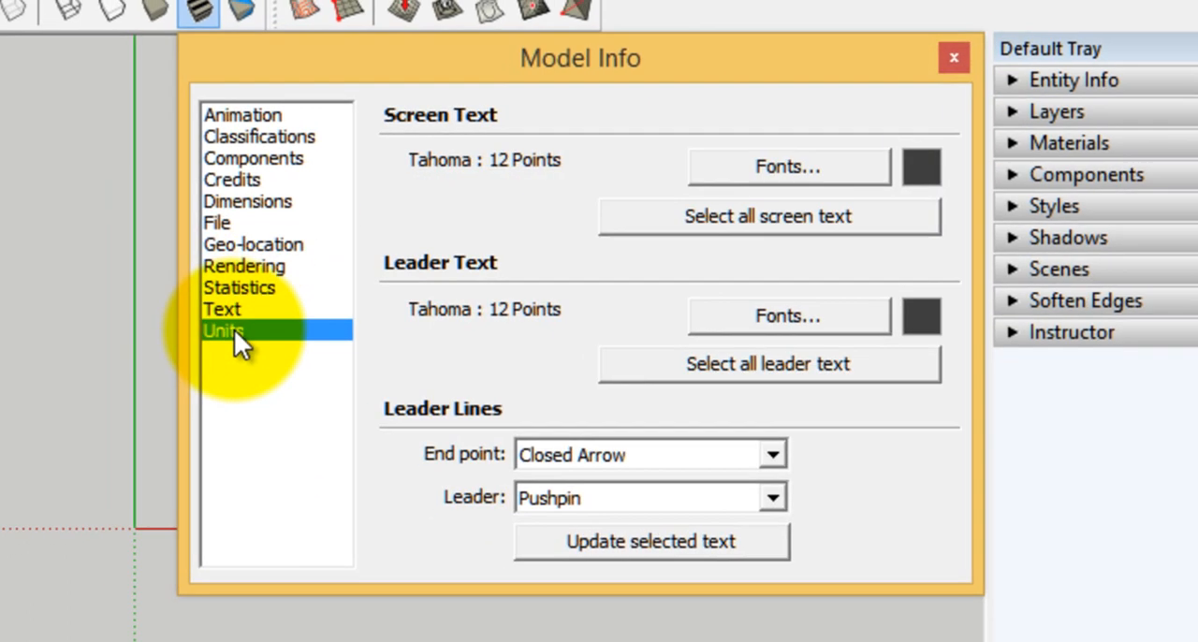
left_click(953, 58)
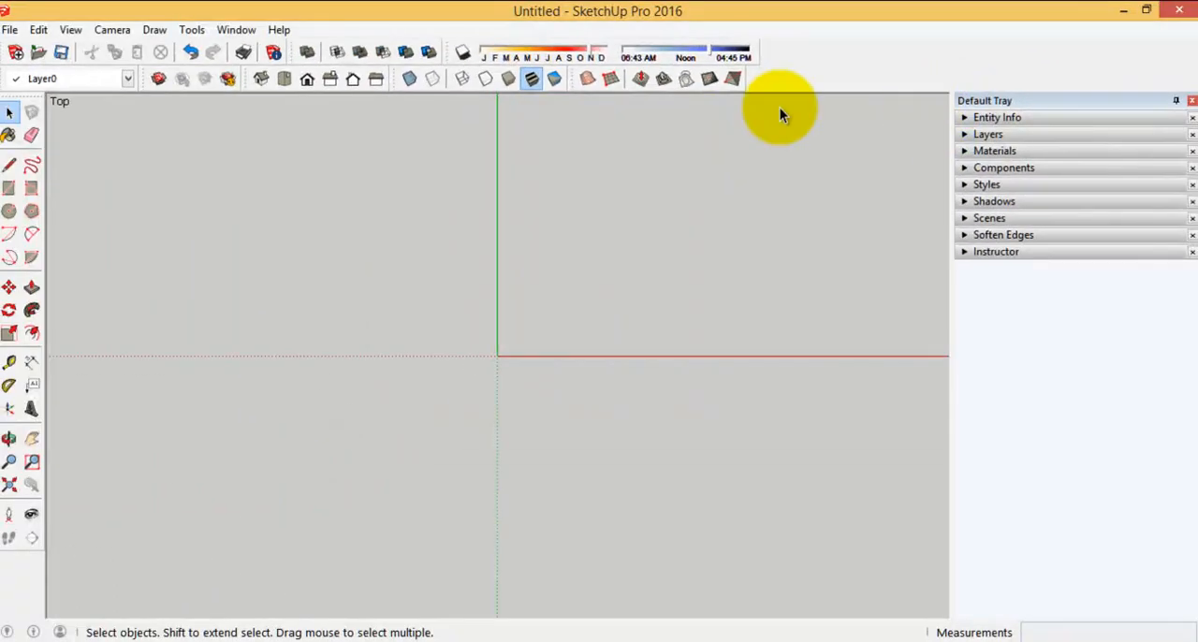
Reopen the model statistics to recheck the layers, materials and styles entries, and close Model Info
left_click(279, 53)
left_click(560, 228)
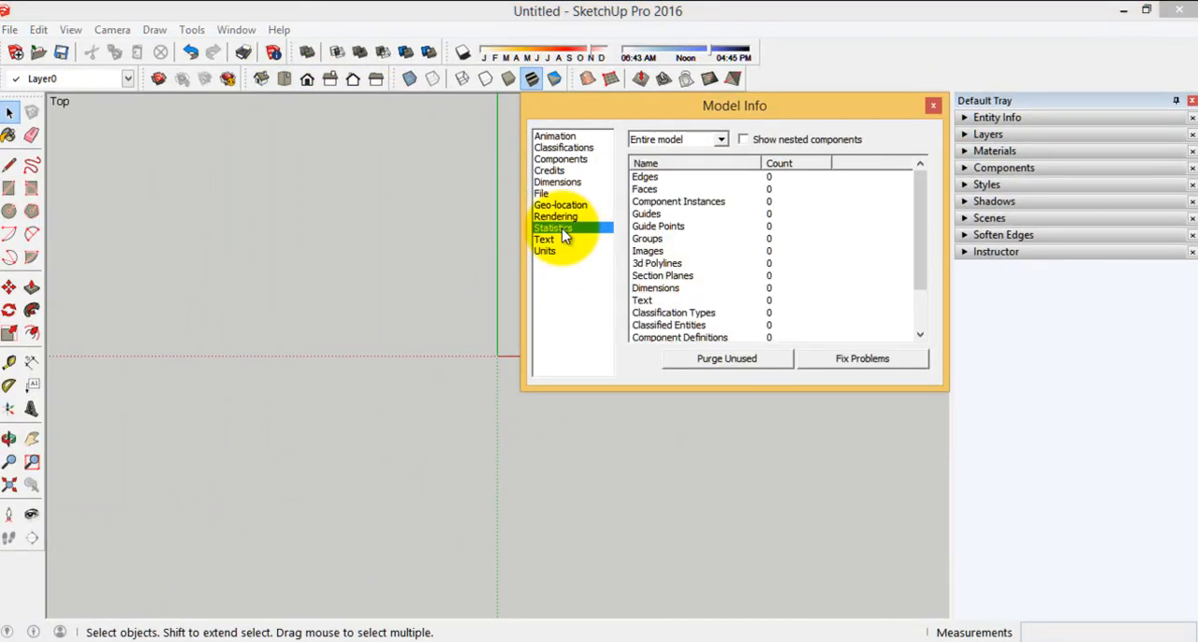
left_click_drag(924, 248, 886, 313)
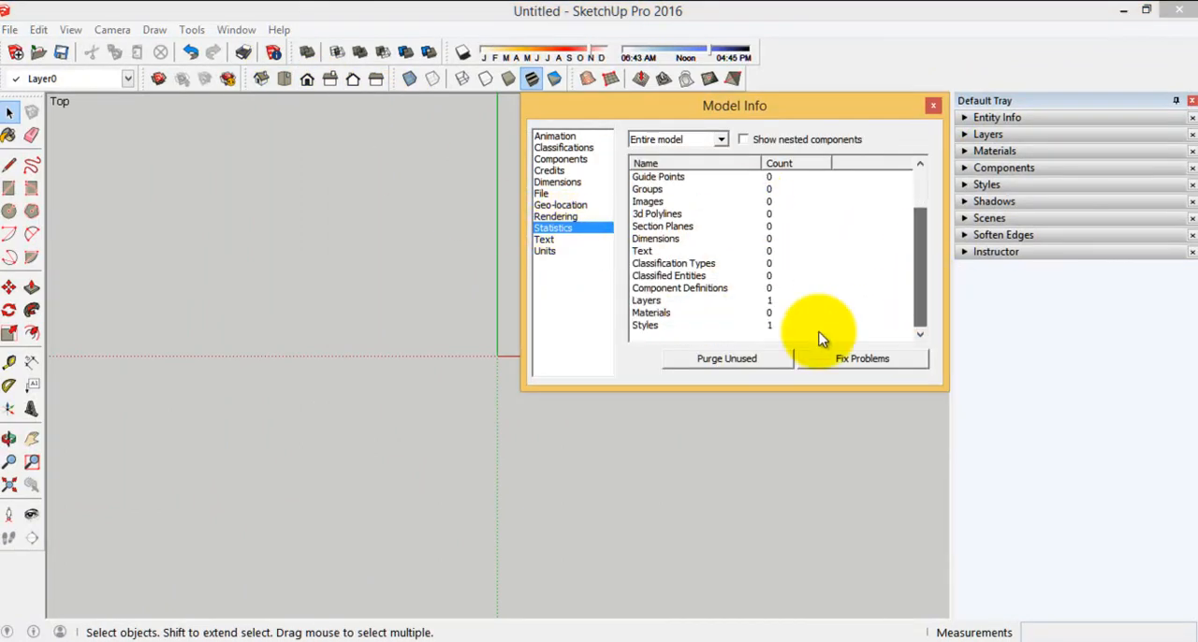
left_click(936, 108)
Switch to the SMALL HOUSE drawing in AutoCAD and define an object selection filter for Text objects with the Filter command
scroll(457, 371, "up", 1)
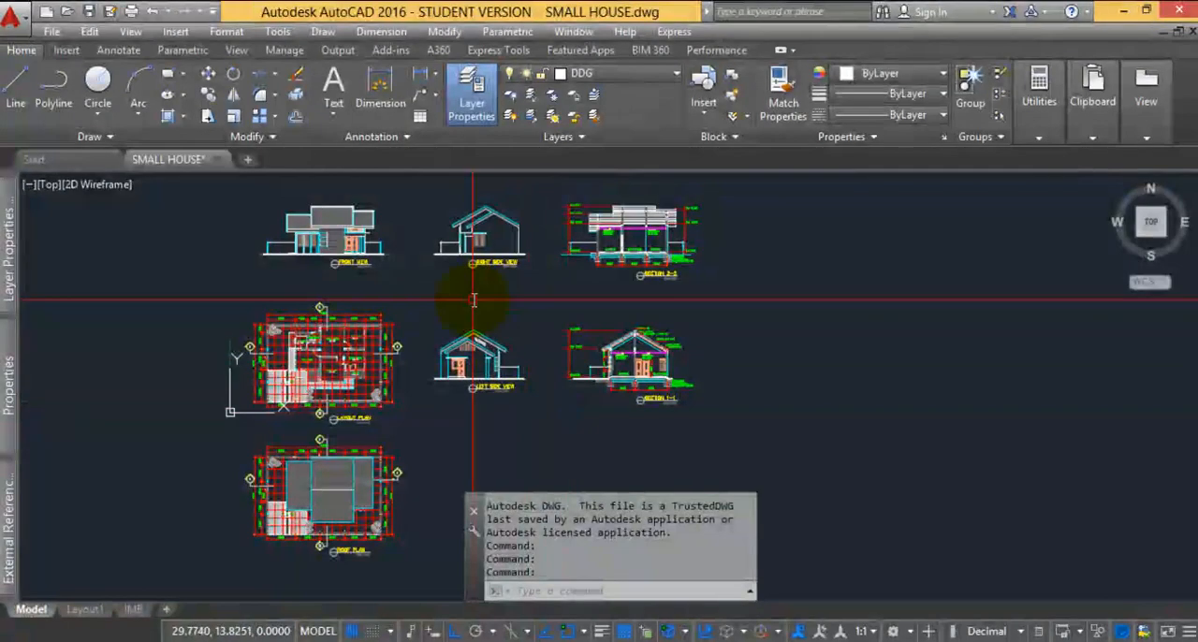
middle_click_drag(476, 289, 562, 298)
middle_click_drag(532, 385, 447, 378)
scroll(214, 335, "down", 2)
middle_click_drag(383, 345, 340, 346)
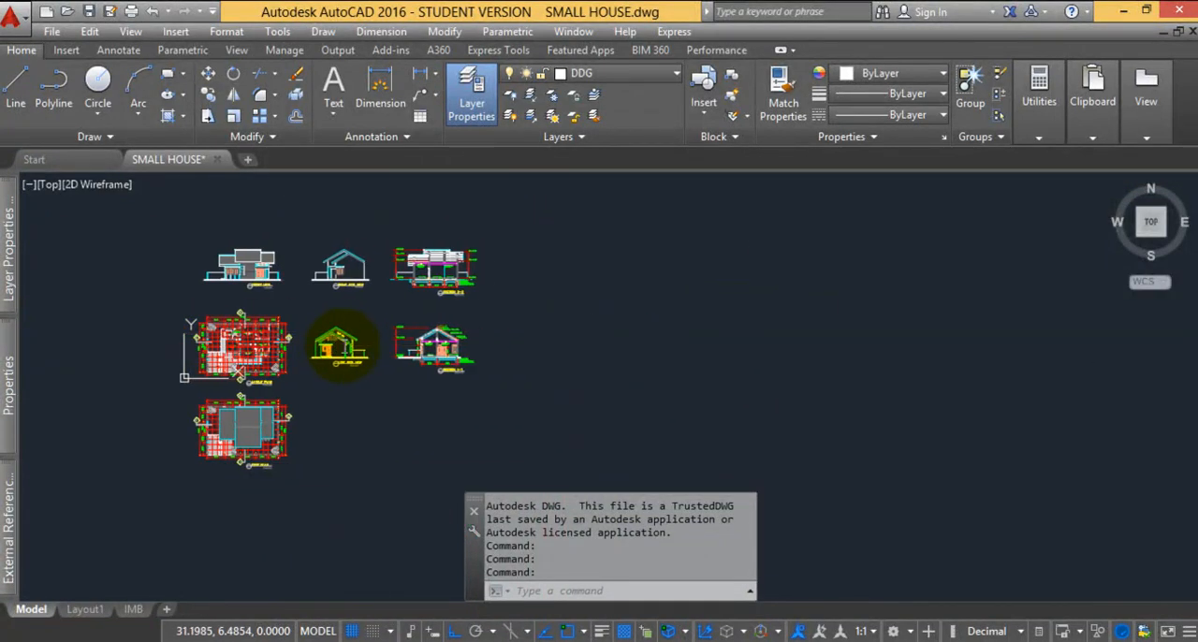
scroll(227, 296, "up", 2)
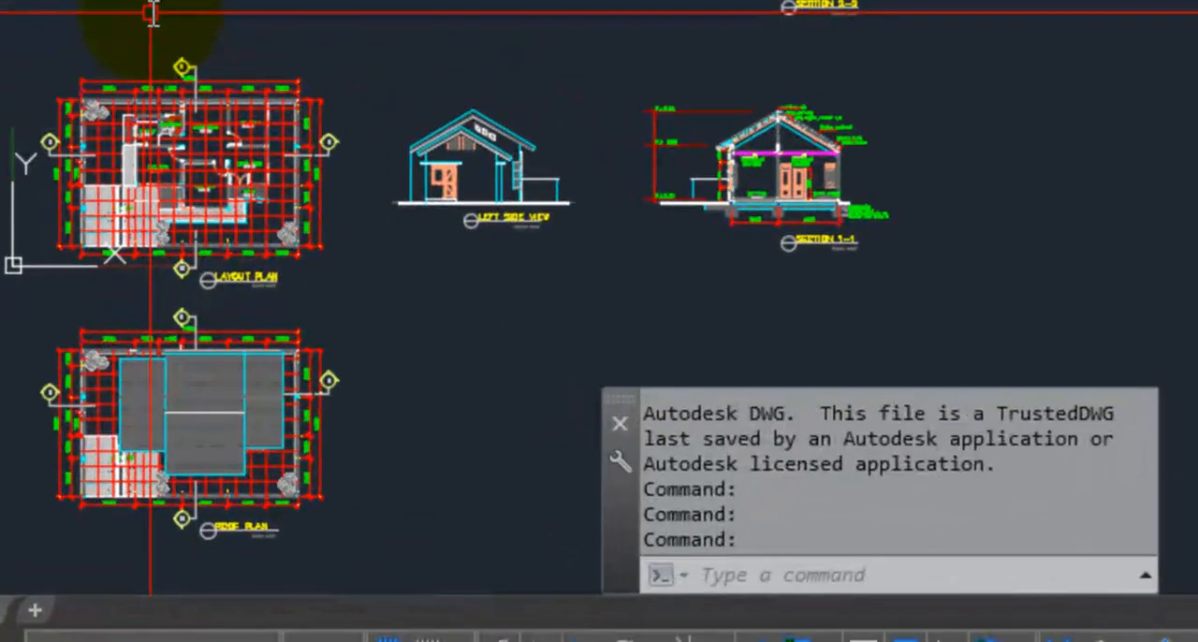
type("F")
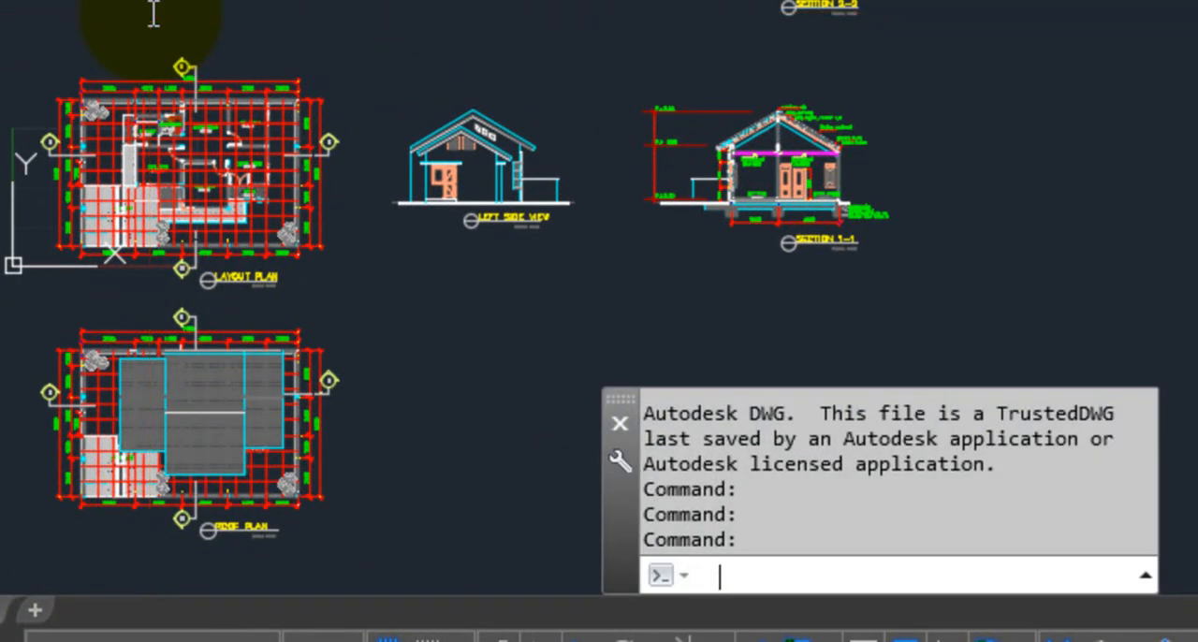
type("I")
key("Return")
left_click(105, 50)
scroll(43, 565, "down", 3)
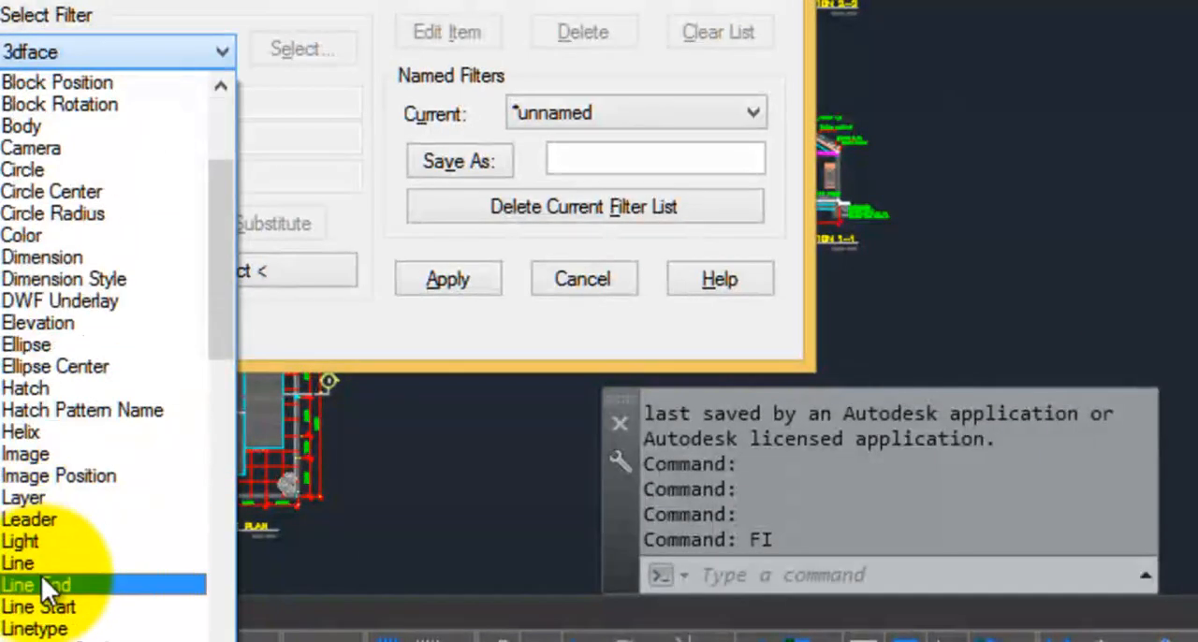
scroll(63, 629, "down", 3)
scroll(28, 629, "down", 7)
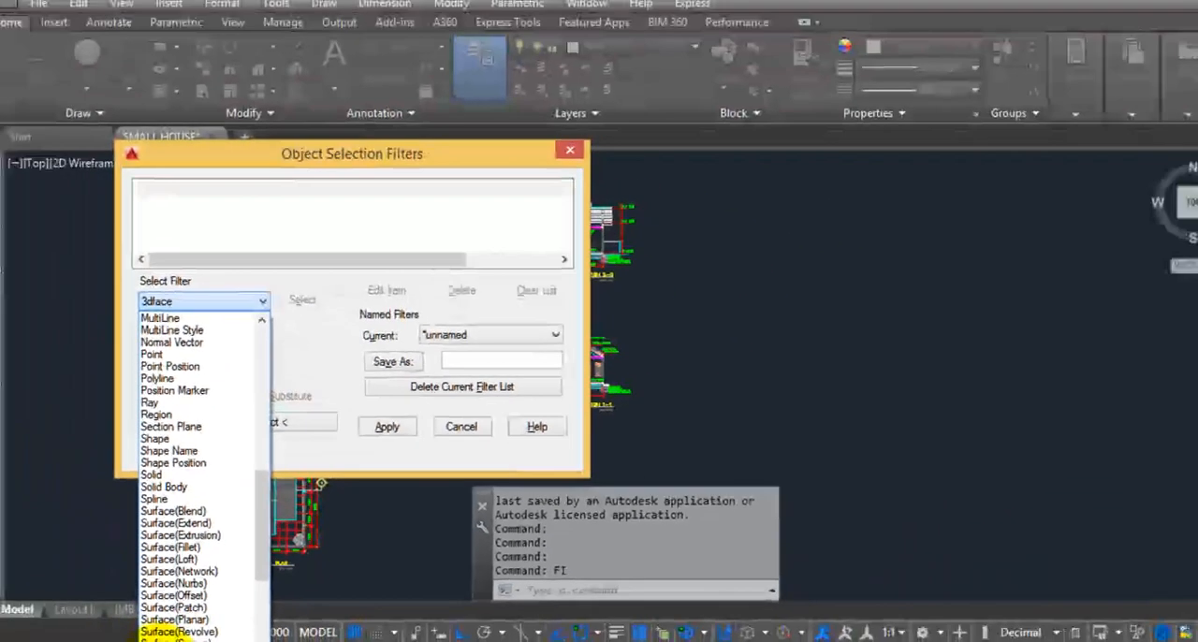
left_click(51, 640)
left_click(111, 256)
left_click(318, 208)
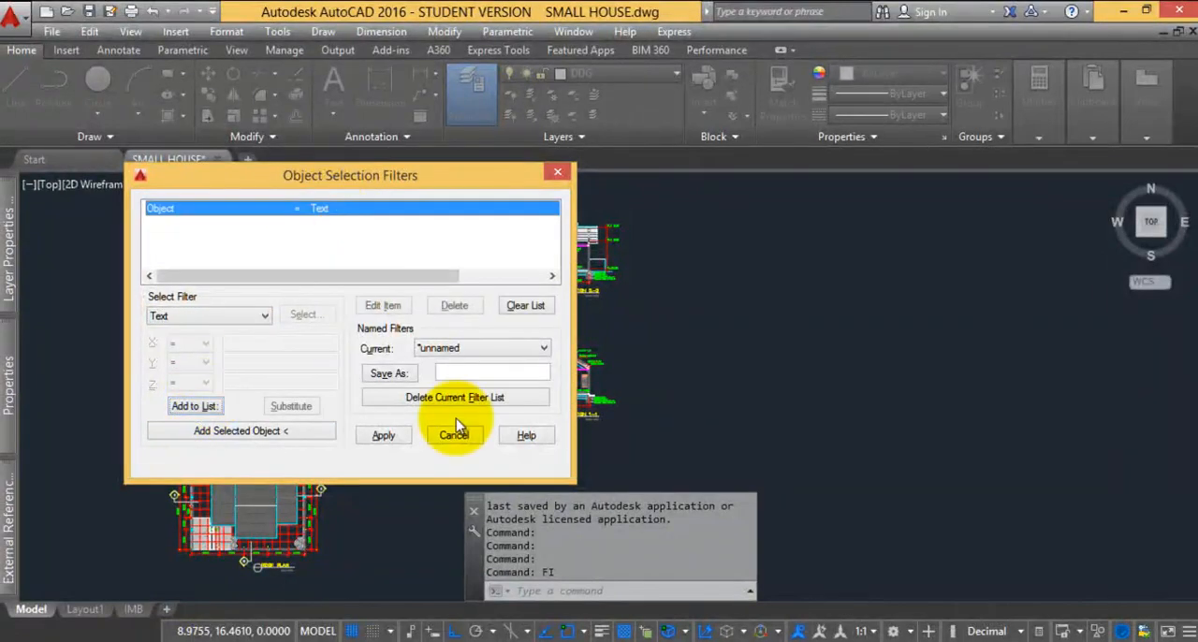
Apply the Text filter across all the plans, elevations and sections and erase the filtered text objects
left_click(384, 435)
scroll(440, 383, "down", 3)
left_click(504, 463)
left_click(282, 300)
key("Return")
key("Delete")
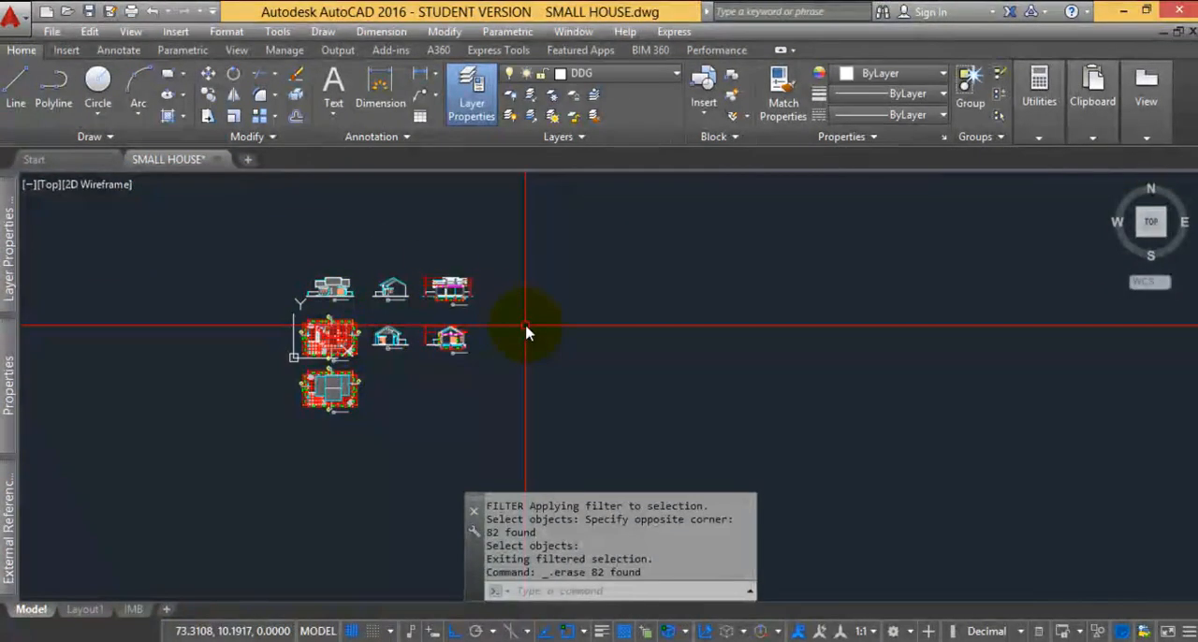
Clear the previous object selection filter and define a new one for Hatch objects
type("FI")
key("Return")
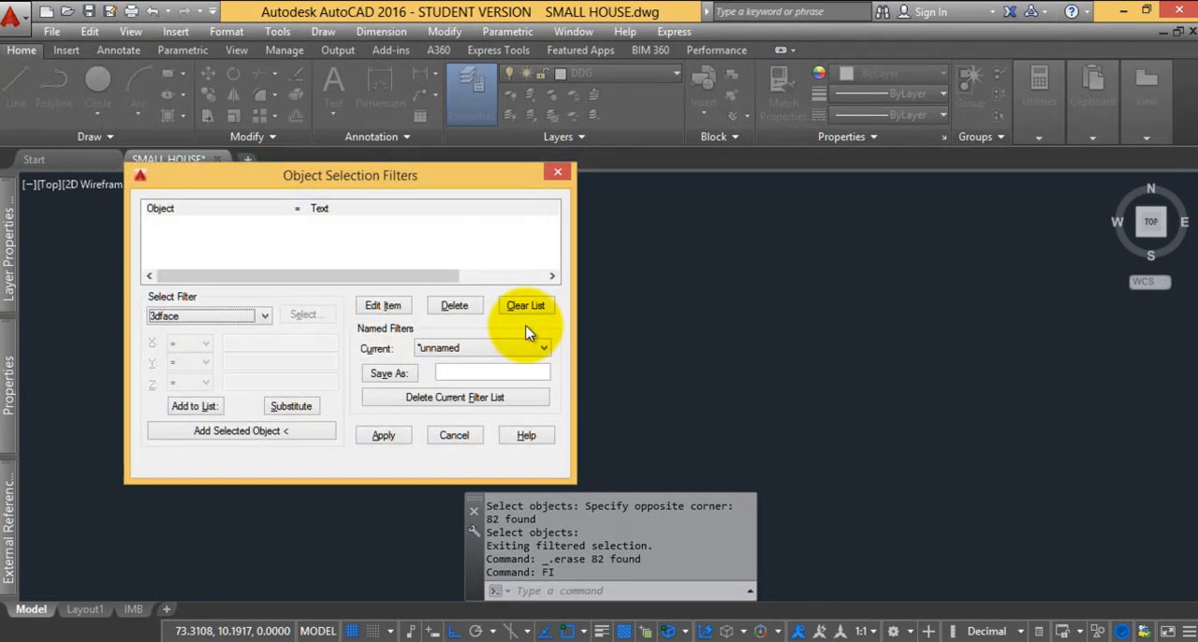
left_click(525, 305)
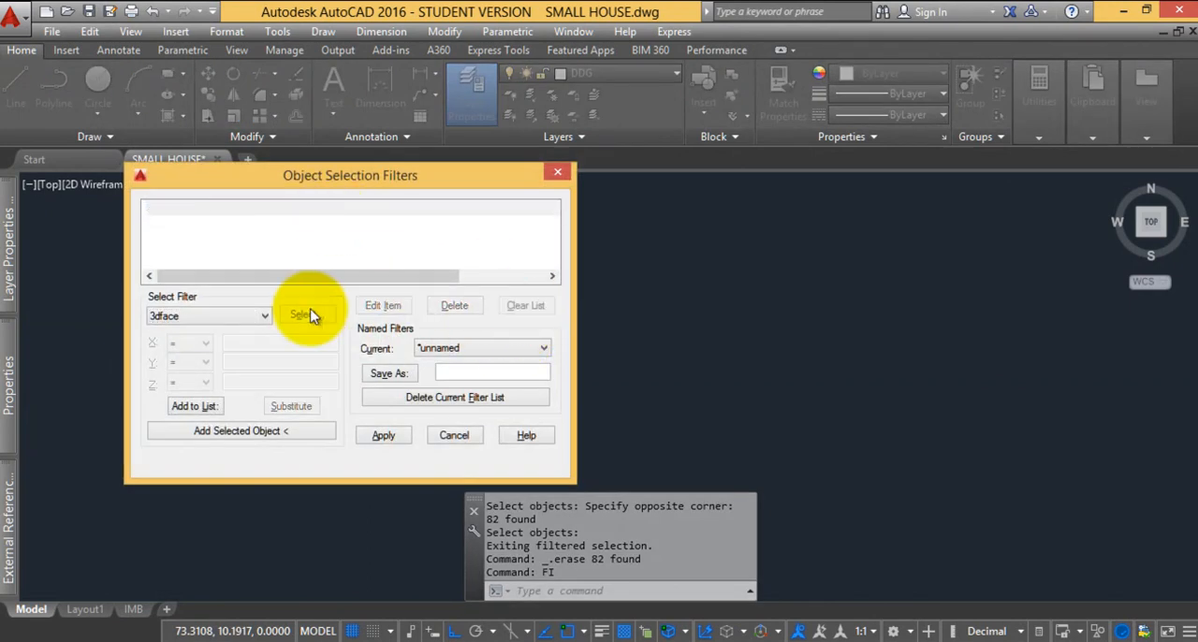
left_click(192, 315)
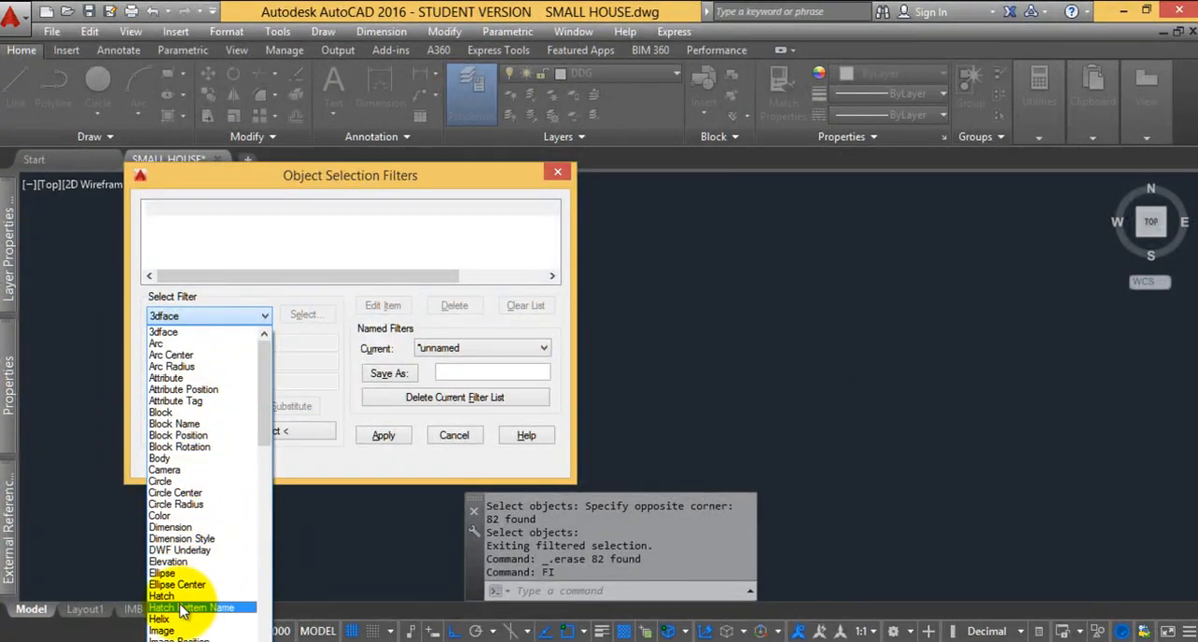
left_click(180, 596)
left_click(194, 405)
left_click(321, 209)
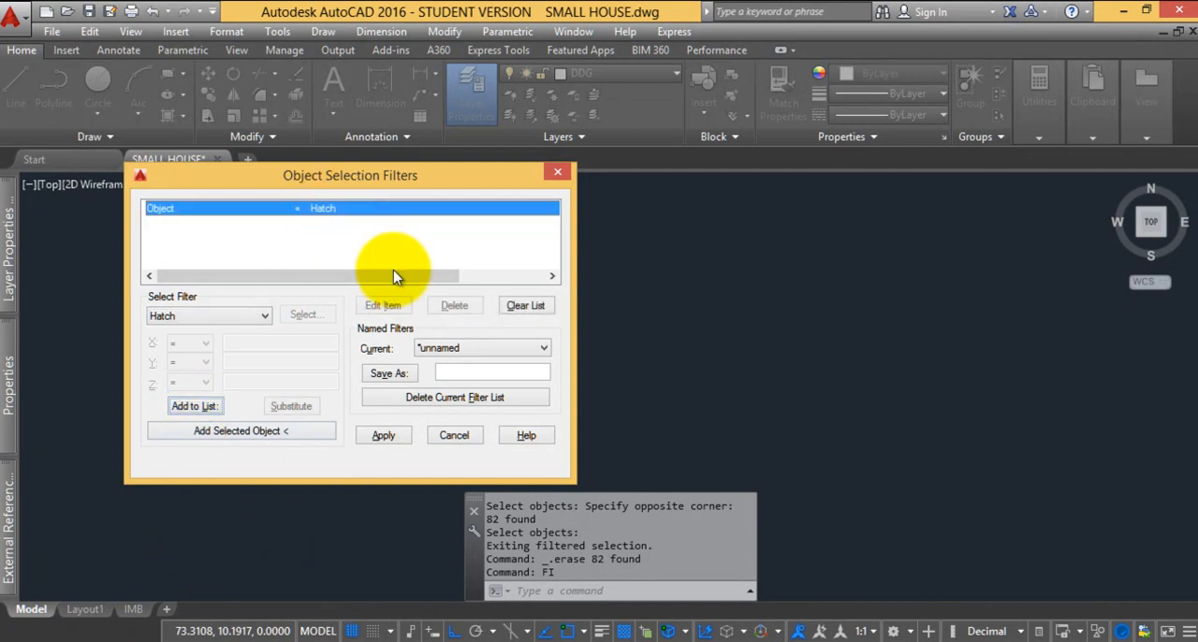
Apply the Hatch filter across the whole drawing and erase the filtered hatches
left_click(393, 433)
left_click(524, 441)
left_click(232, 195)
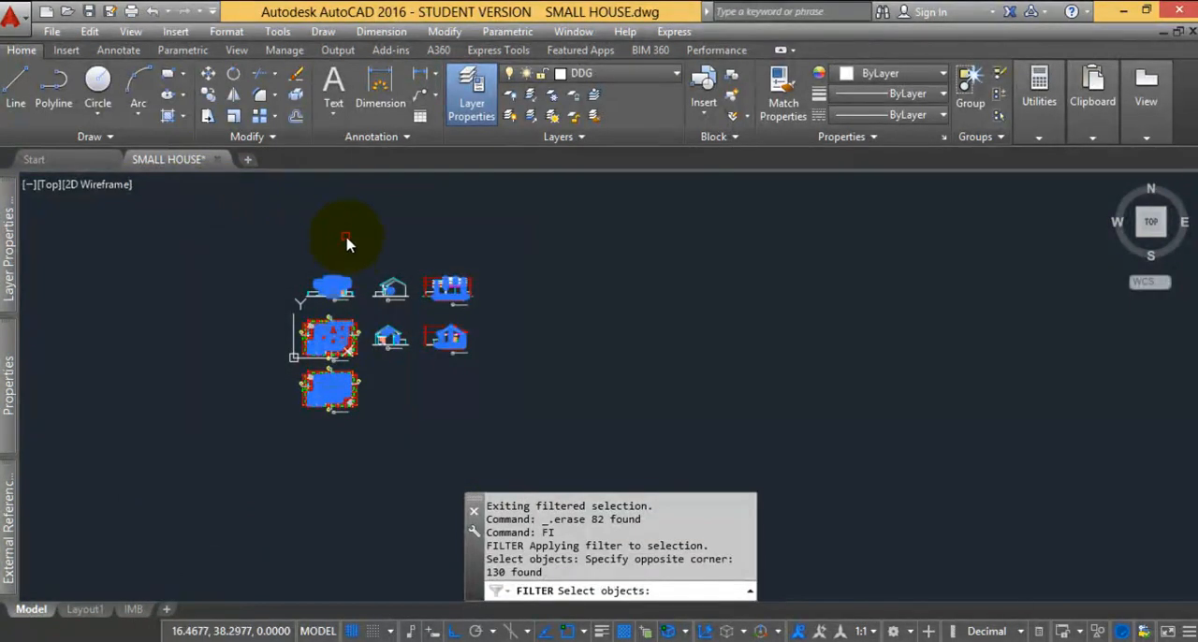
key("Return")
key("Delete")
Clear the Hatch entry from the object selection filter and define a new filter for Dimension objects
type("FI")
key("Return")
left_click(412, 227)
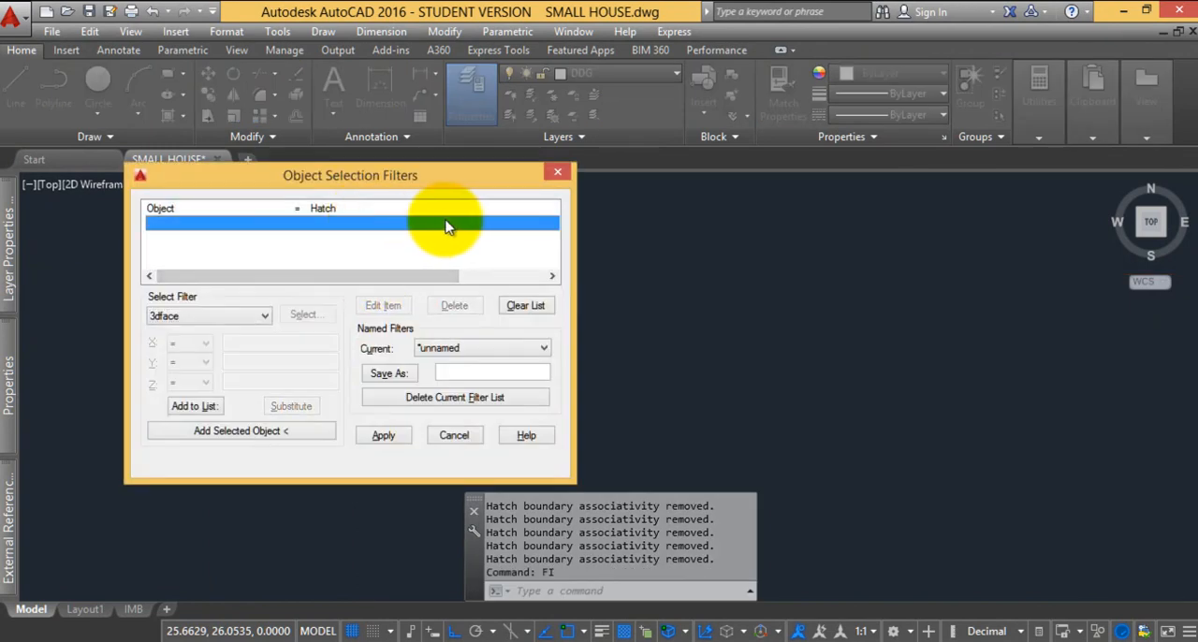
left_click(525, 305)
left_click(201, 316)
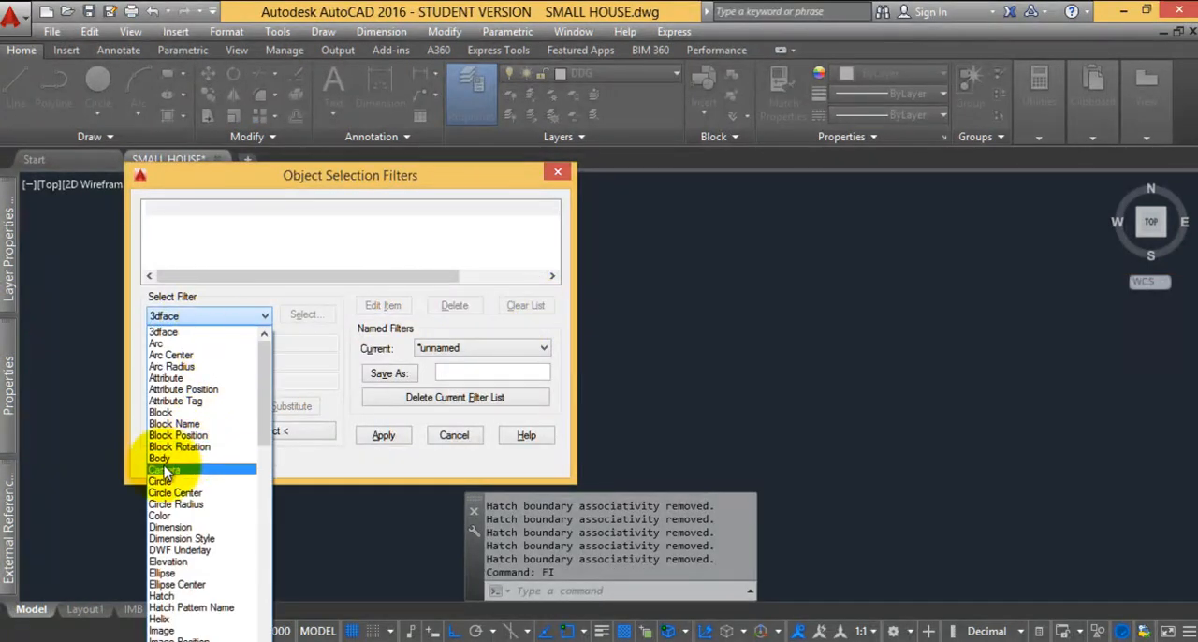
left_click(161, 527)
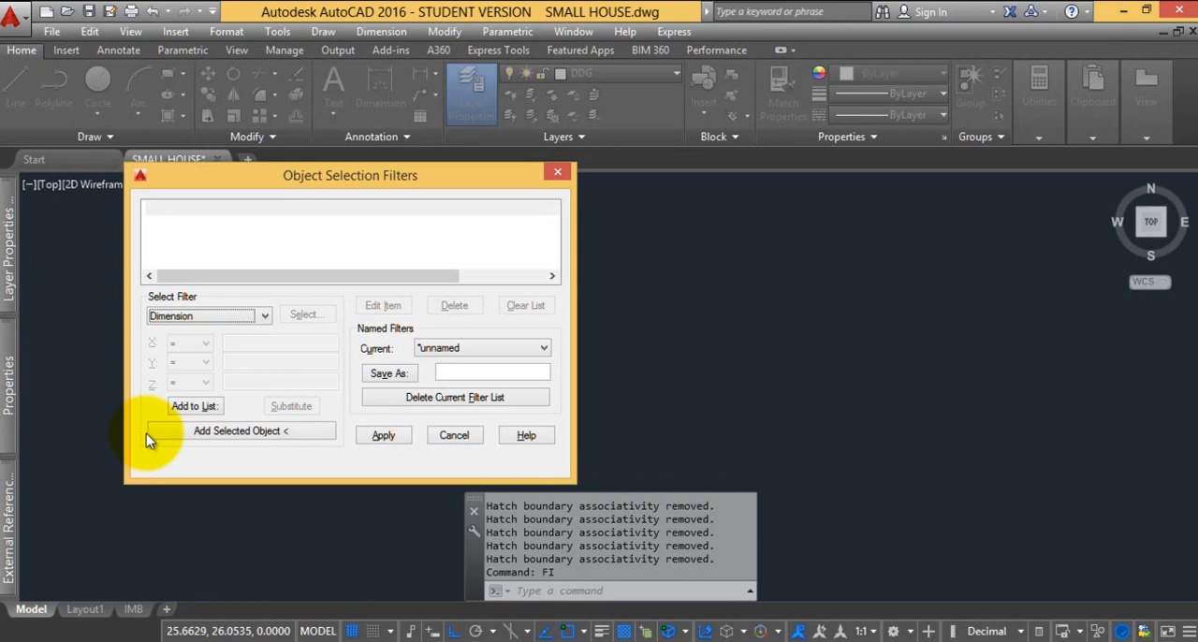
left_click(195, 406)
left_click(282, 211)
Apply the Dimension filter across the whole drawing and erase the filtered dimensions
left_click(391, 435)
left_click(513, 437)
left_click(249, 274)
key("Return")
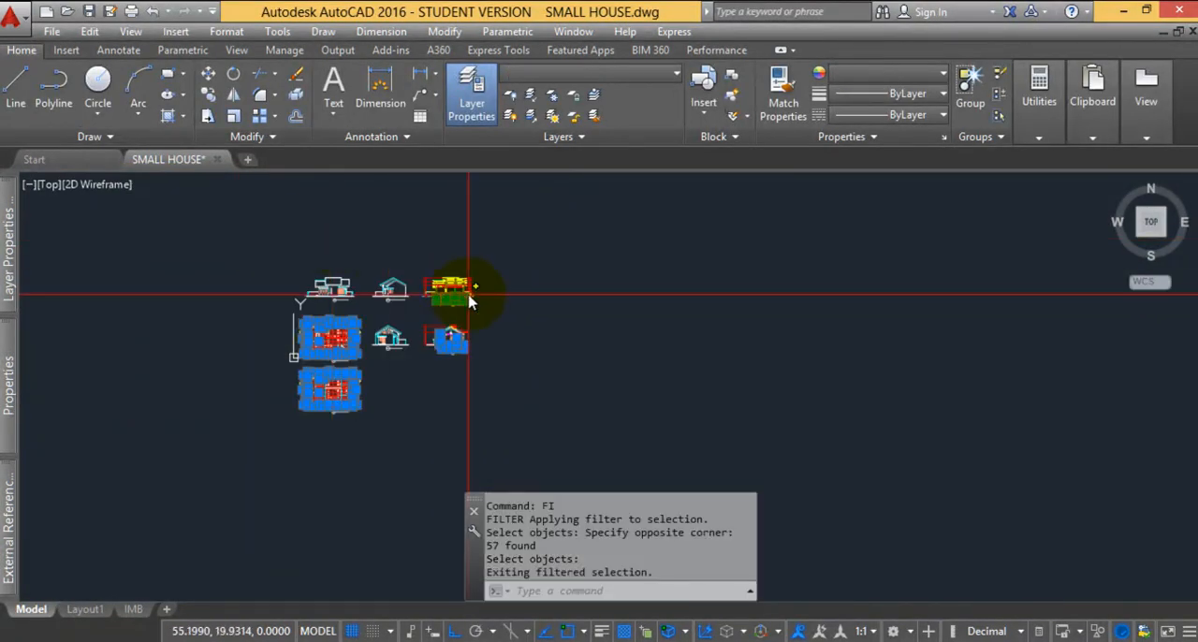
key("Delete")
Isolate the layers of the grid lines, section markers and drawing-title symbols with LAYISO by selecting sample objects
scroll(334, 348, "up", 6)
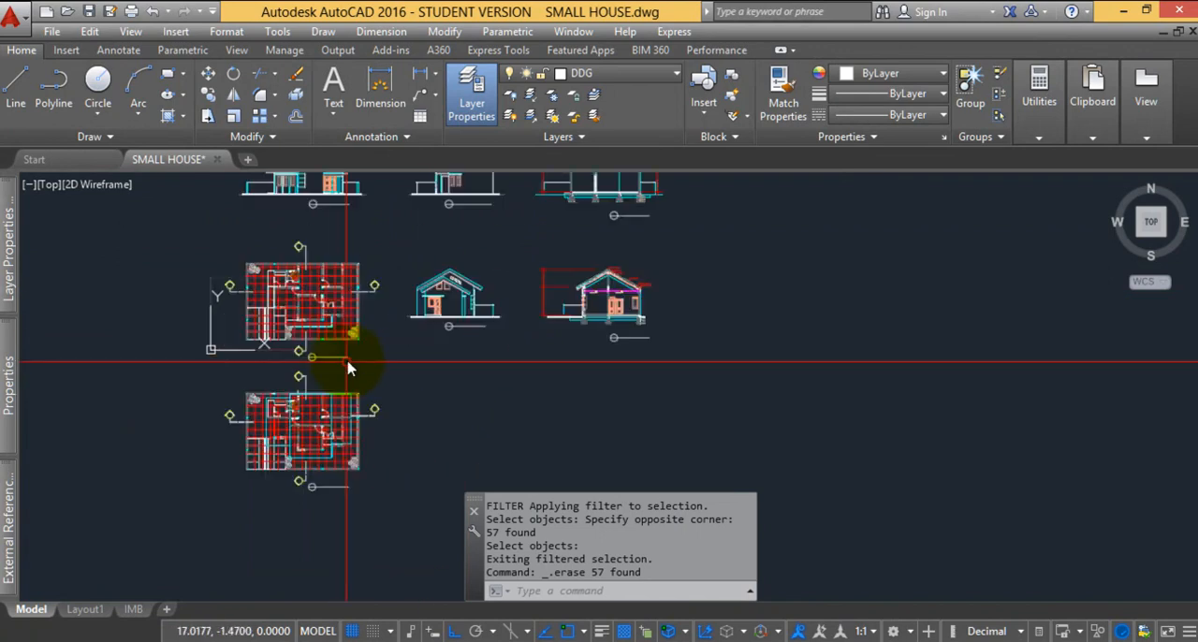
left_click(344, 279)
left_click(316, 240)
mouse_move(482, 330)
middle_mouse_down()
mouse_move(374, 353)
mouse_move(325, 273)
middle_mouse_up()
left_click(552, 426)
left_click(512, 394)
scroll(412, 359, "down", 2)
scroll(327, 316, "up", 6)
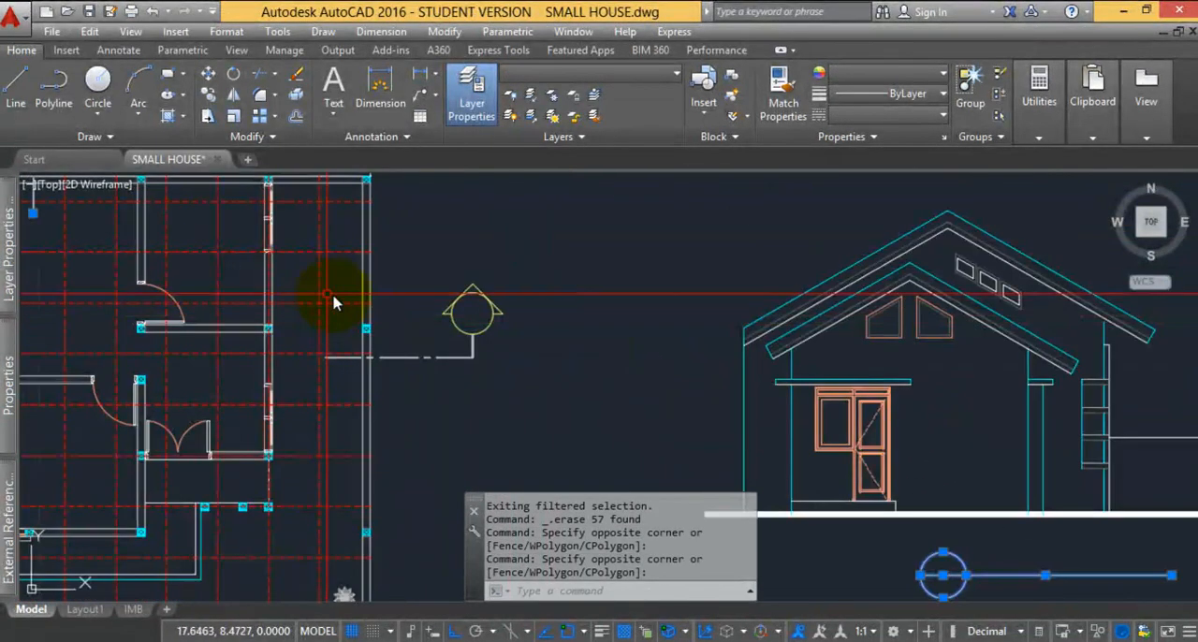
left_click(321, 302)
left_click(318, 285)
scroll(318, 295, "down", 5)
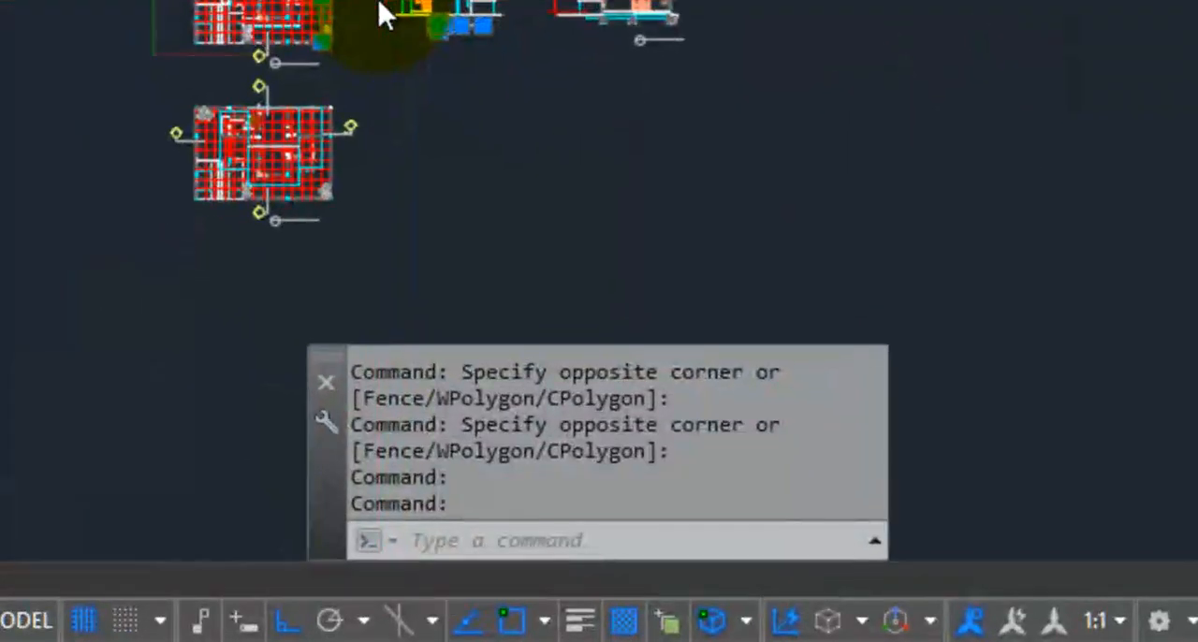
scroll(505, 323, "up", 1)
type("LAYISO")
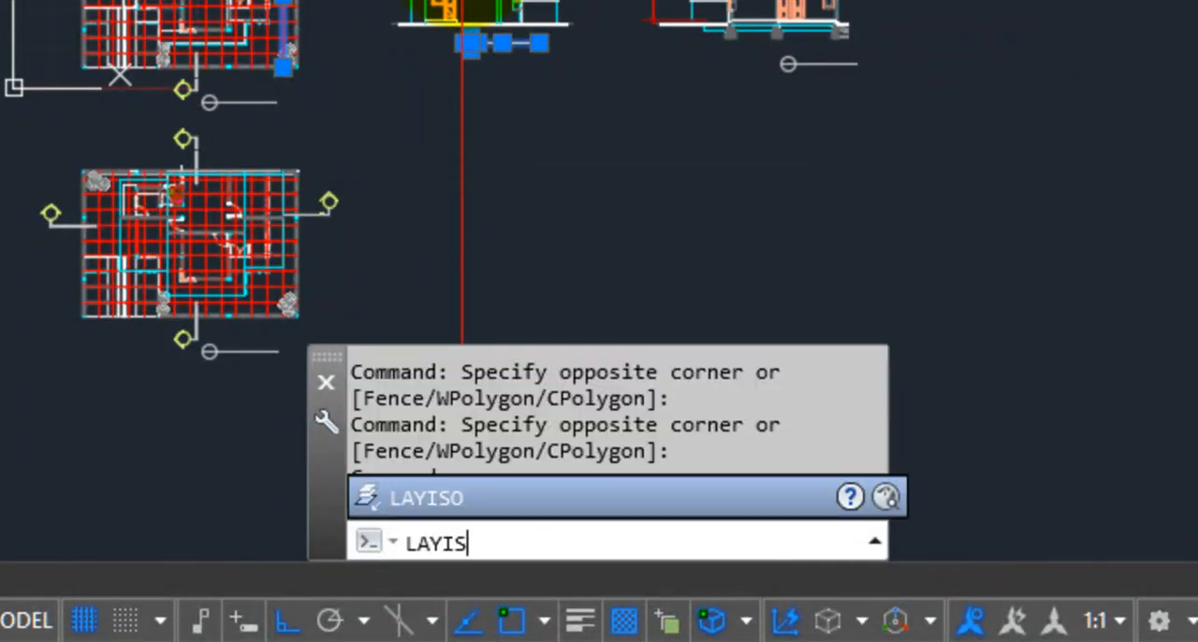
key("Return")
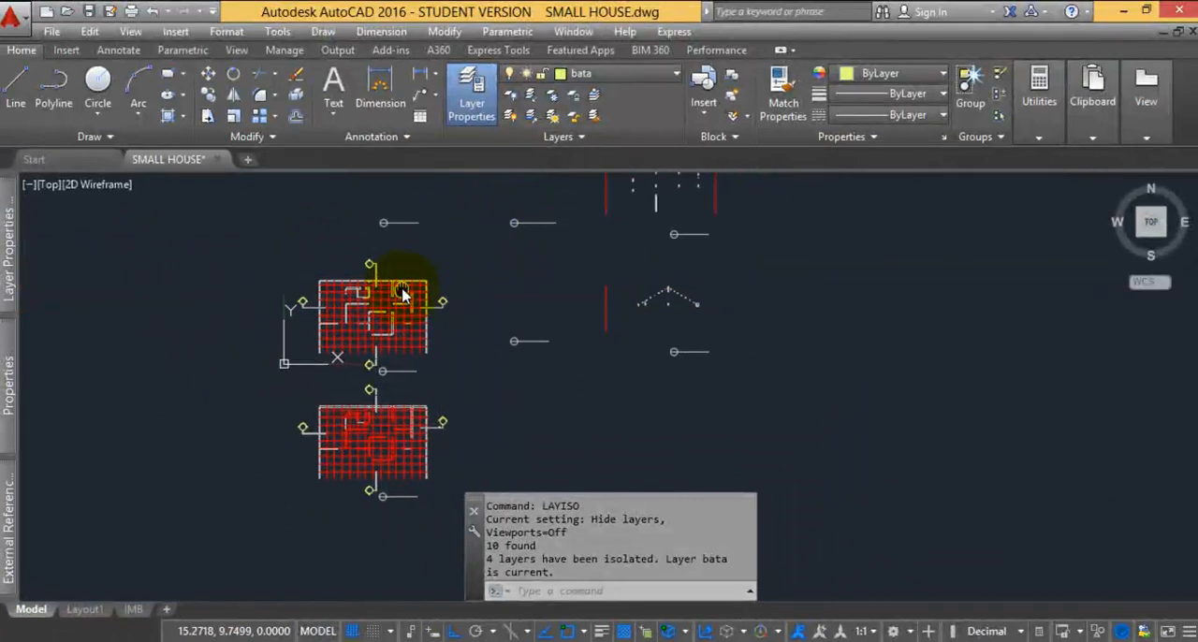
Select the section markers above and to the right of the upper floor plan and the title symbols of the elevations and sections
scroll(401, 255, "up", 8)
left_click(534, 355)
left_click(368, 259)
scroll(344, 217, "down", 6)
scroll(550, 319, "up", 5)
left_click(485, 310)
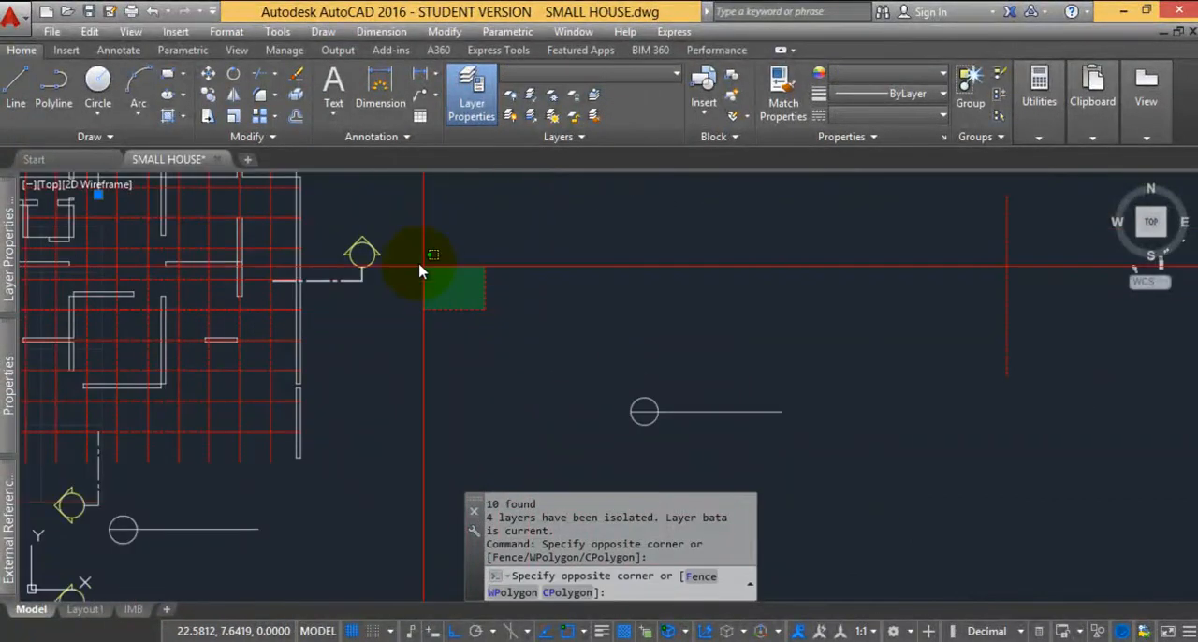
left_click(374, 253)
scroll(466, 299, "down", 5)
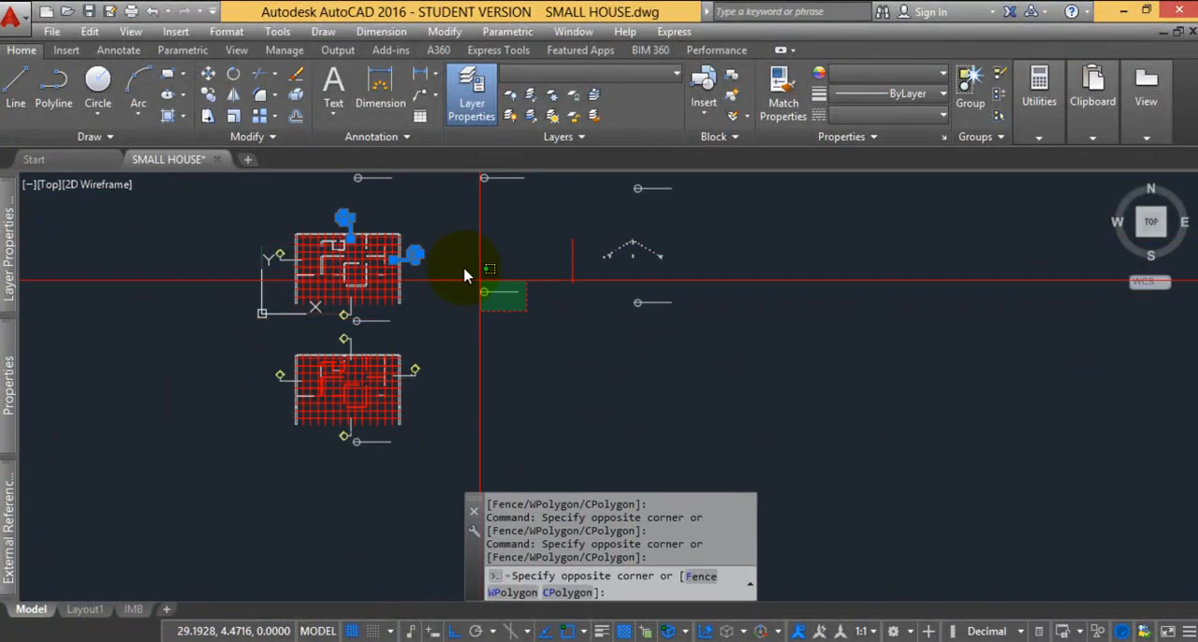
left_click(671, 318)
left_click(616, 288)
middle_click_drag(626, 253, 606, 307)
left_click(685, 275)
left_click(596, 233)
left_click(530, 250)
left_click(433, 219)
Add the title symbols and section markers around the lower floor plan and between the two plans to the selection
middle_click_drag(324, 383, 343, 342)
scroll(342, 342, "up", 6)
left_click(470, 363)
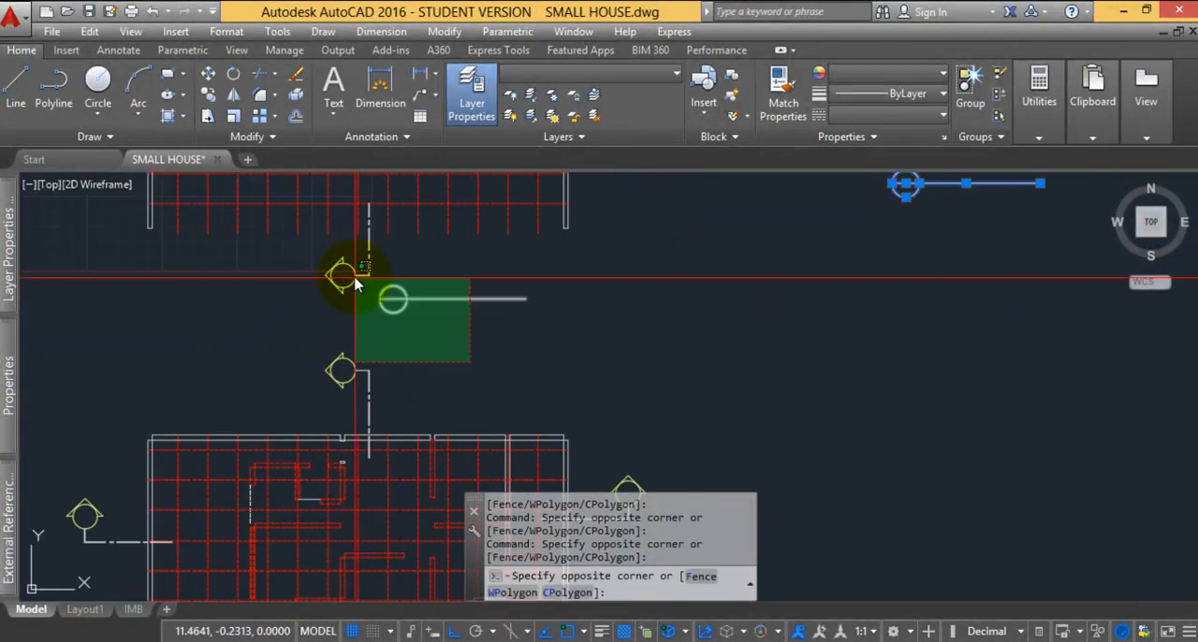
left_click(323, 251)
scroll(391, 267, "down", 4)
scroll(275, 381, "up", 4)
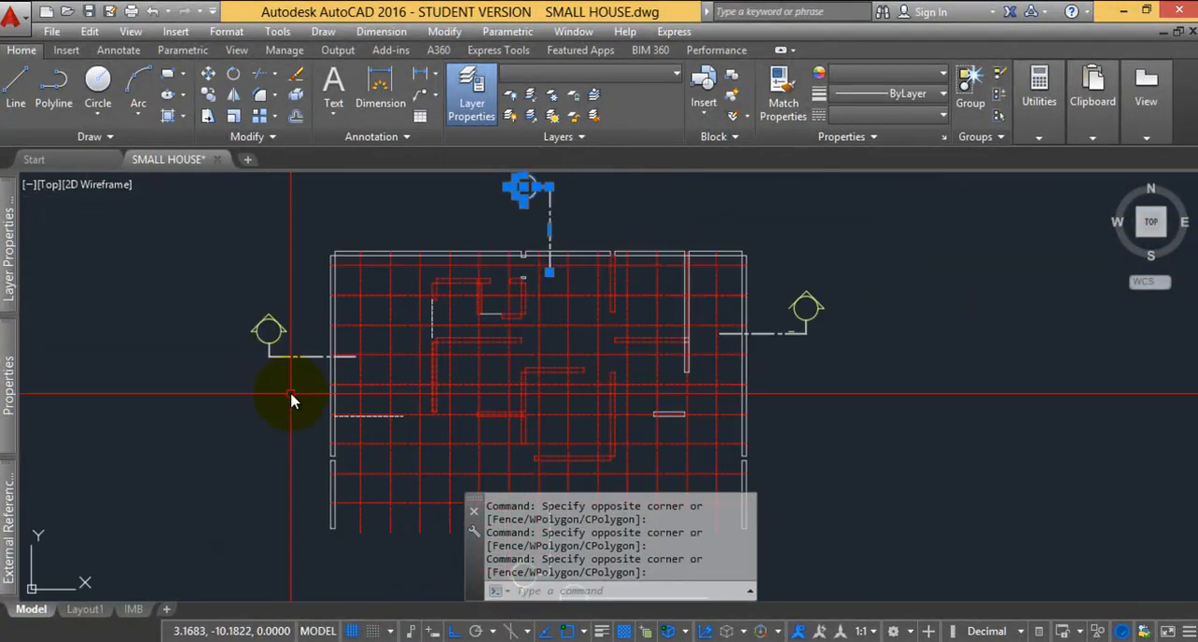
scroll(229, 287, "down", 6)
scroll(466, 326, "up", 4)
left_click(328, 300)
left_click(224, 222)
middle_click_drag(194, 358, 357, 366)
left_click(302, 473)
left_click(202, 389)
Add the section marker on the upper plan's left side and erase all selected markers and title symbols
scroll(348, 451, "down", 6)
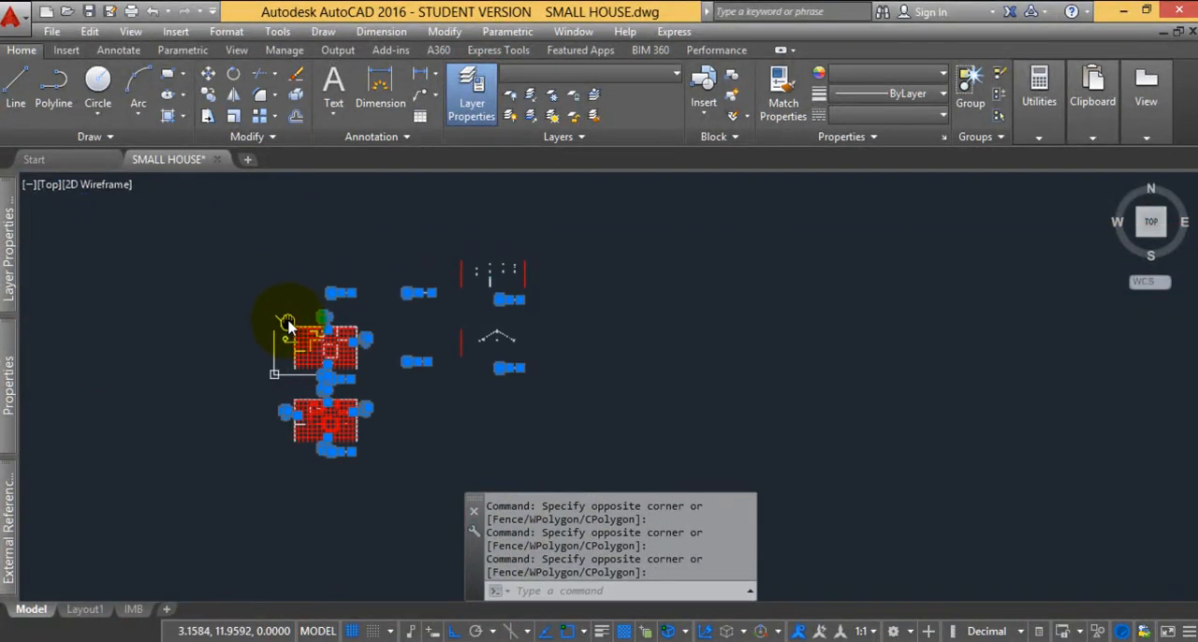
scroll(276, 326, "up", 6)
left_click(308, 412)
left_click(276, 316)
scroll(289, 316, "down", 5)
scroll(347, 343, "up", 5)
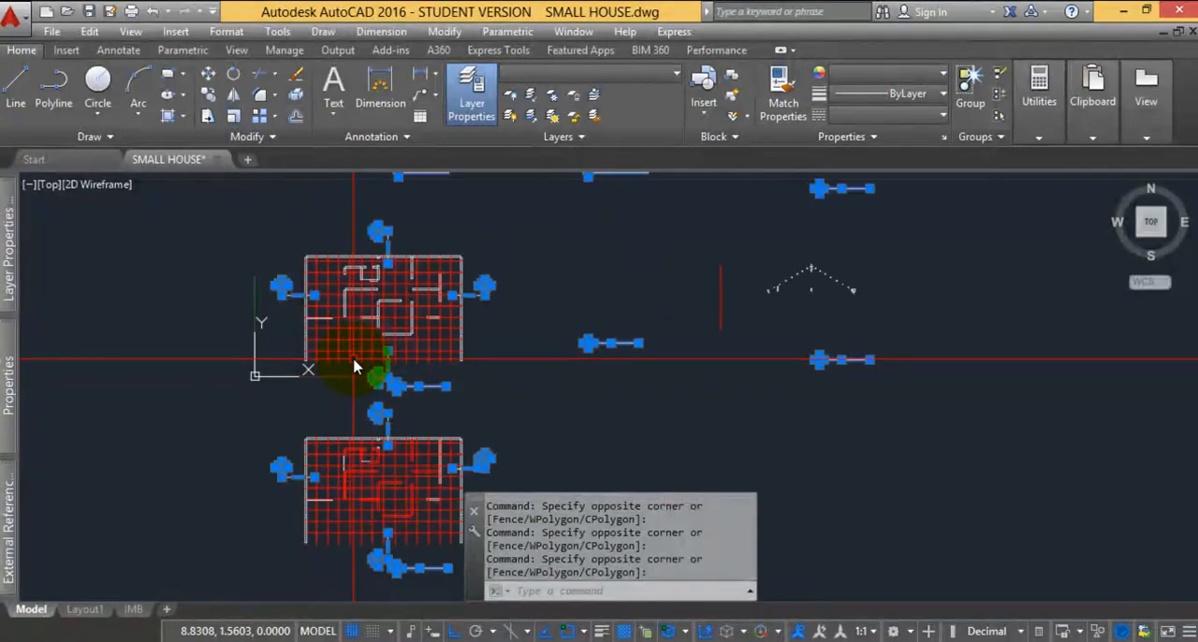
key("Delete")
Turn all layers back on with LAYON and isolate the grid-line layer AS with LAYISO
type("LAYON")
key("Return")
scroll(398, 281, "up", 2)
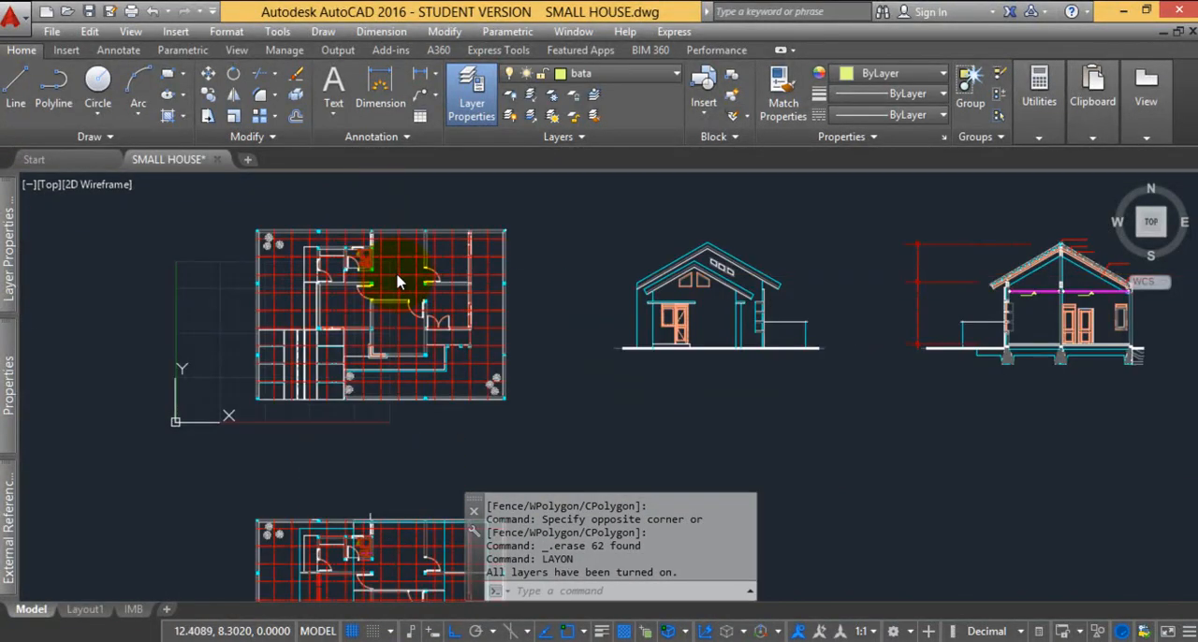
type("LAYISO")
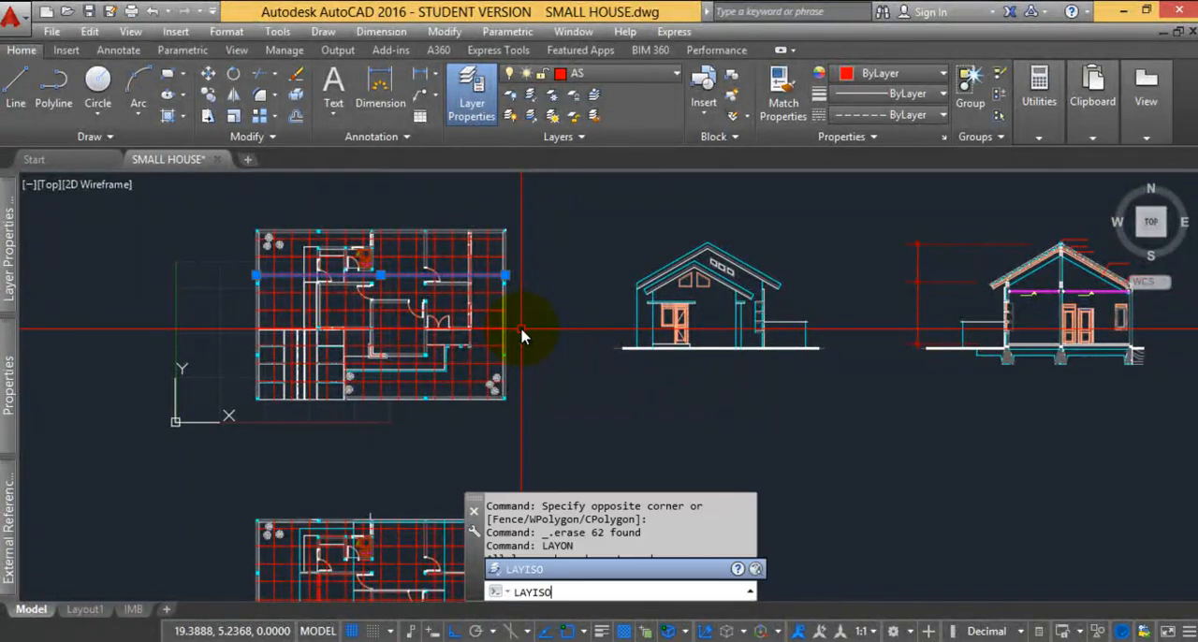
key("Return")
scroll(521, 334, "down", 6)
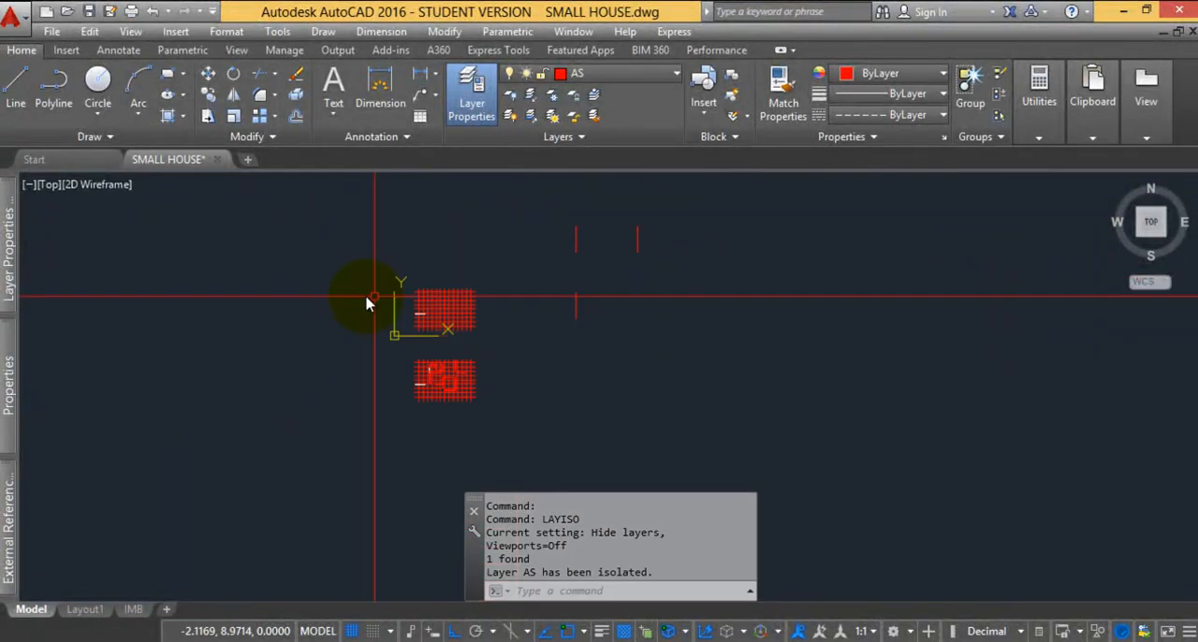
Erase every object on the isolated AS layer and turn all layers back on with LAYON
left_click(785, 438)
left_click(352, 213)
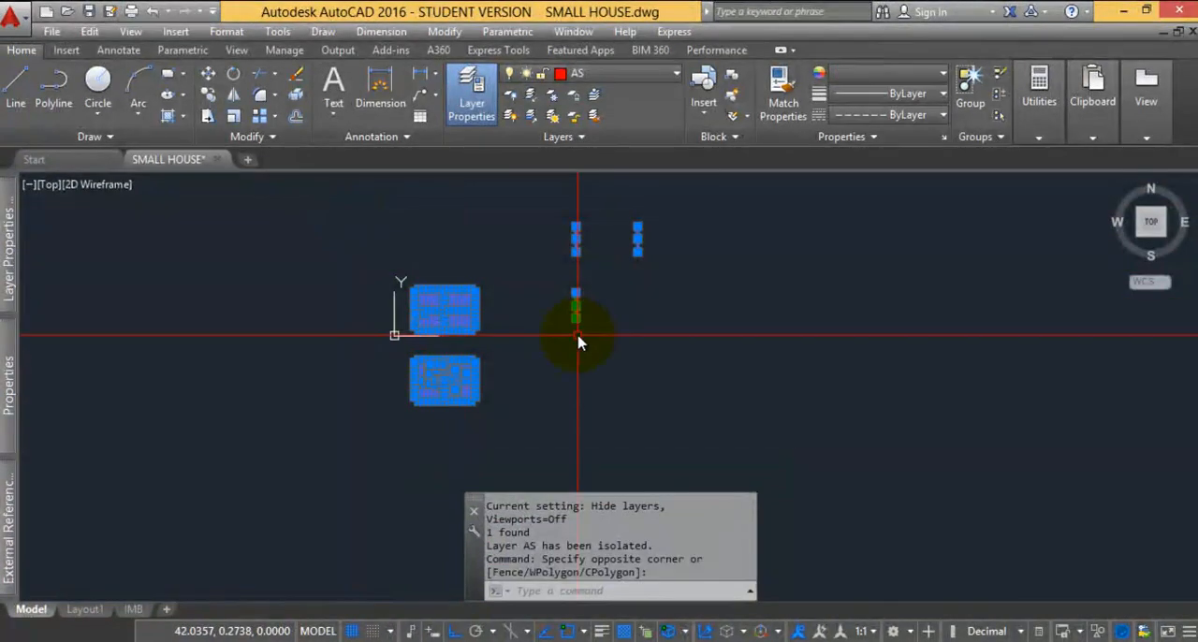
key("Delete")
type("LAYON")
Select the plants in the upper plan's top-left corner and the fixtures in its bathroom
scroll(481, 235, "up", 6)
middle_click_drag(460, 235, 448, 254)
scroll(337, 300, "up", 2)
middle_click_drag(268, 363, 354, 173)
middle_click_drag(232, 421, 242, 346)
scroll(235, 310, "up", 4)
left_click(242, 315)
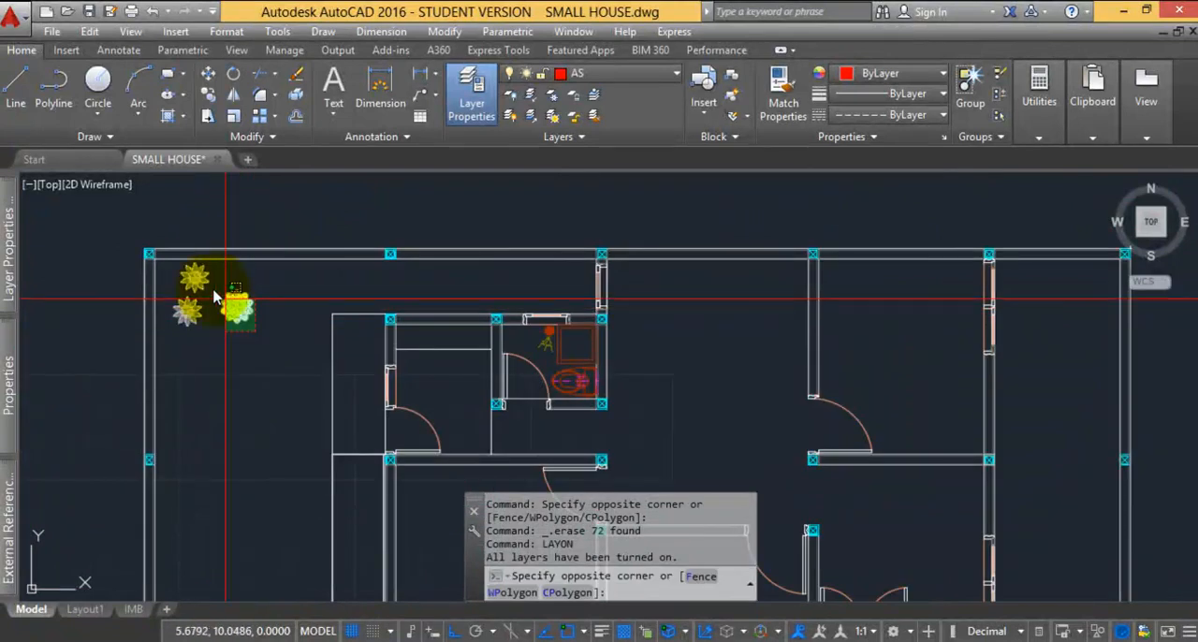
left_click(165, 263)
scroll(615, 410, "up", 2)
left_click(503, 285)
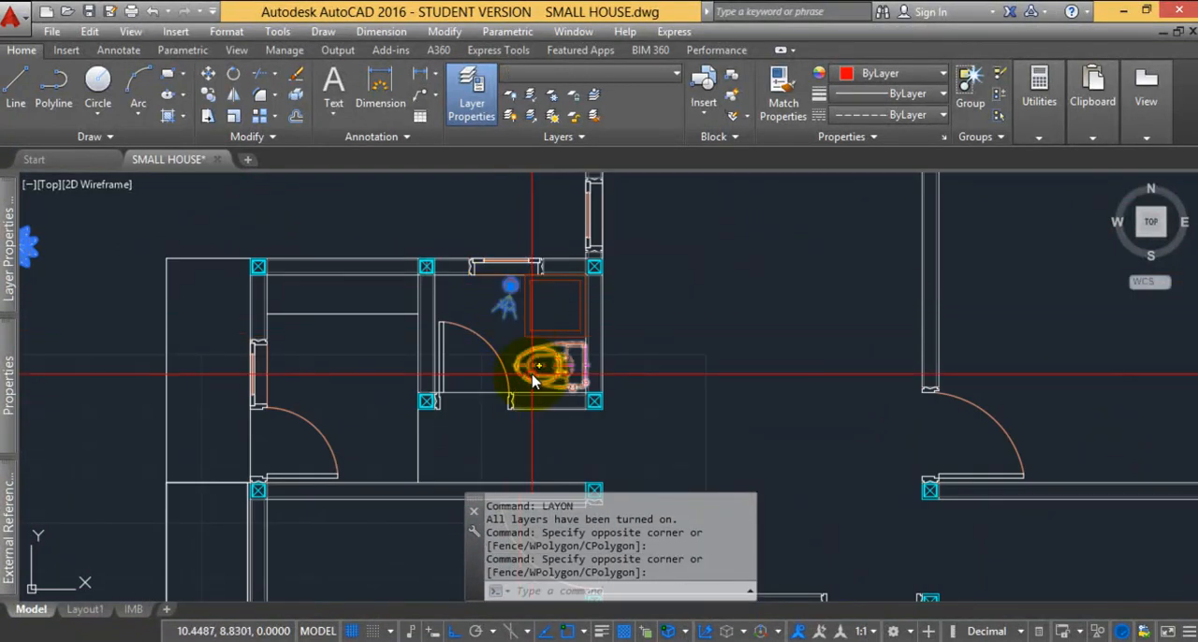
left_click(533, 371)
Add the two groups of plants along the upper plan's bottom wall to the selection
scroll(534, 369, "down", 6)
middle_click_drag(649, 407, 508, 301)
middle_click_drag(618, 353, 554, 310)
scroll(533, 379, "up", 4)
left_click(557, 454)
left_click(505, 384)
middle_click_drag(111, 444, 400, 395)
left_click(300, 424)
left_click(257, 349)
scroll(258, 357, "down", 5)
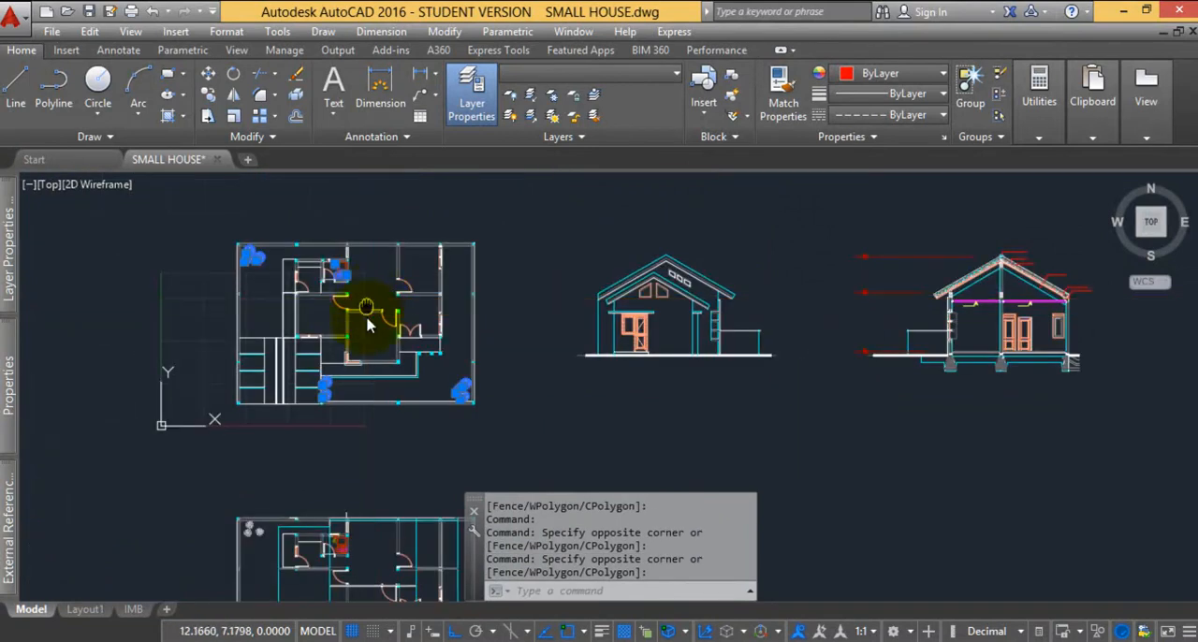
scroll(372, 298, "up", 4)
scroll(404, 282, "down", 5)
scroll(372, 283, "up", 5)
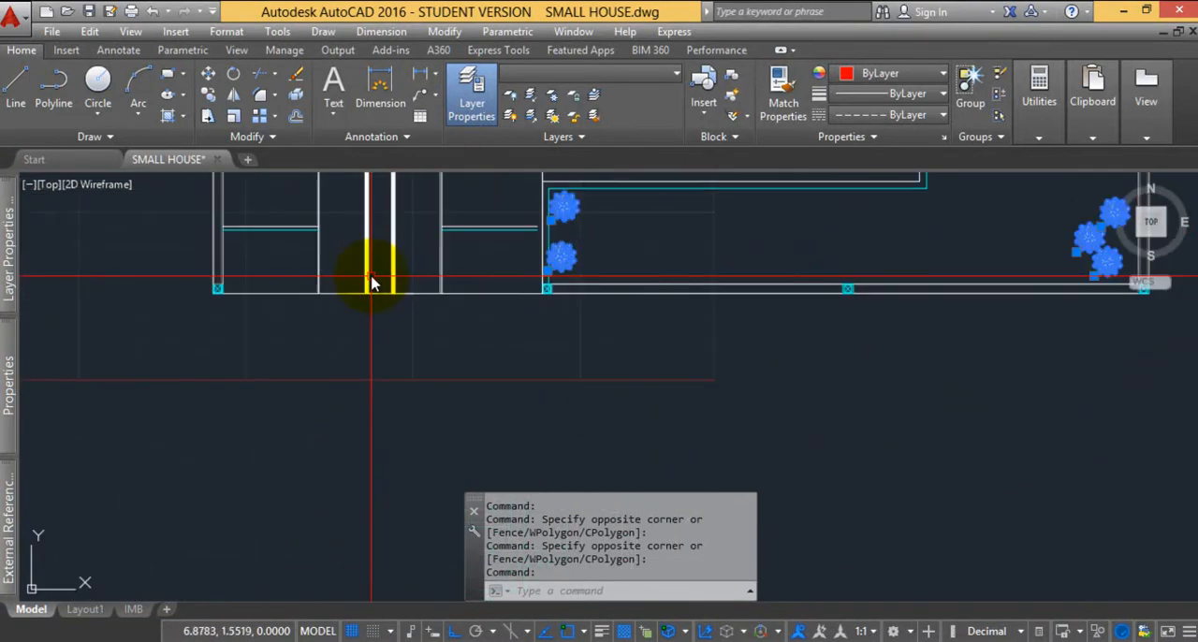
scroll(356, 313, "down", 2)
Add the lower plan's bathroom fixtures and the plants in its top-left corner to the selection
scroll(314, 277, "down", 4)
scroll(351, 341, "up", 7)
left_click(376, 236)
scroll(376, 221, "down", 4)
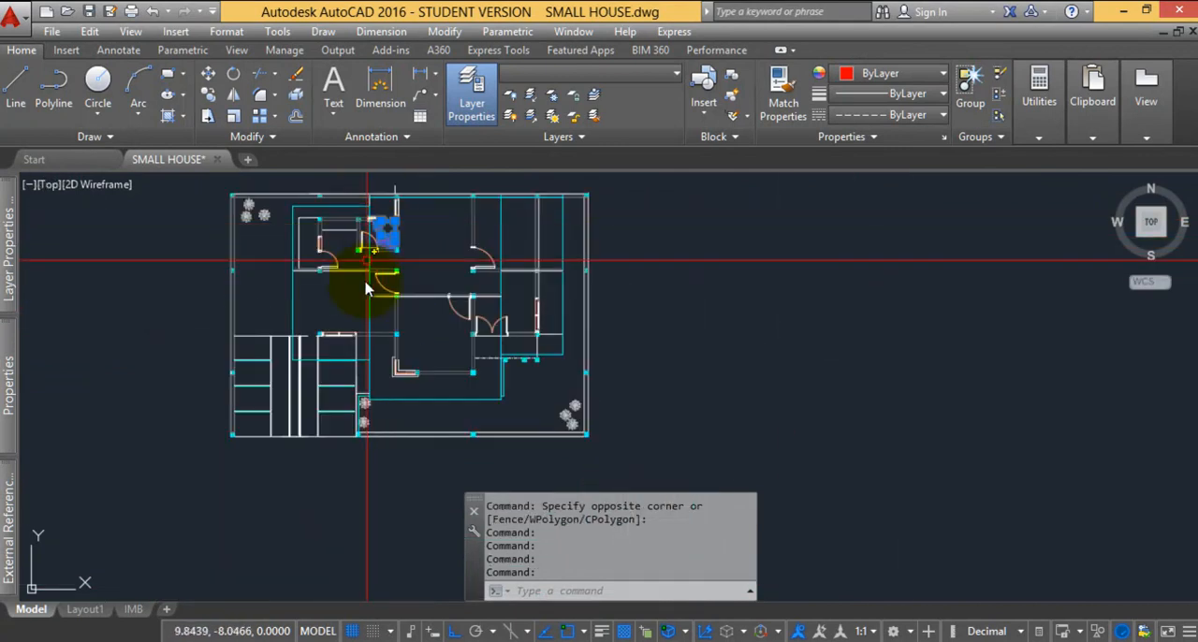
scroll(281, 203, "up", 6)
left_click(246, 283)
left_click(147, 224)
scroll(229, 187, "down", 6)
scroll(538, 393, "up", 8)
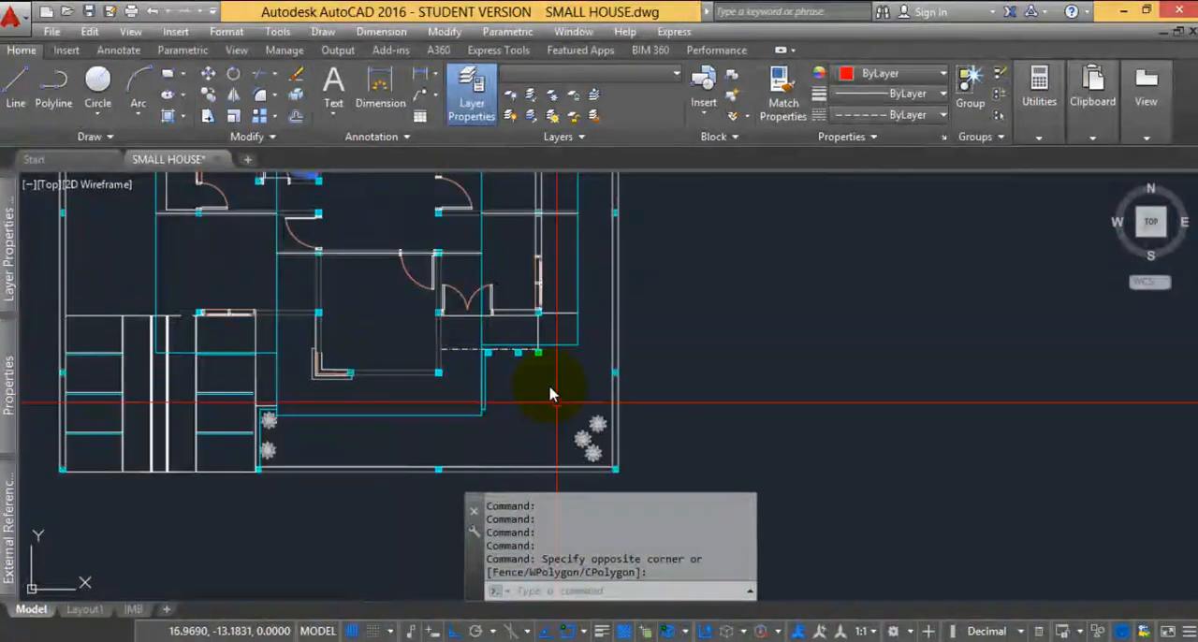
Add the two groups of plants along the lower plan's bottom wall to the selection
left_click(568, 437)
left_click(471, 324)
scroll(582, 323, "down", 4)
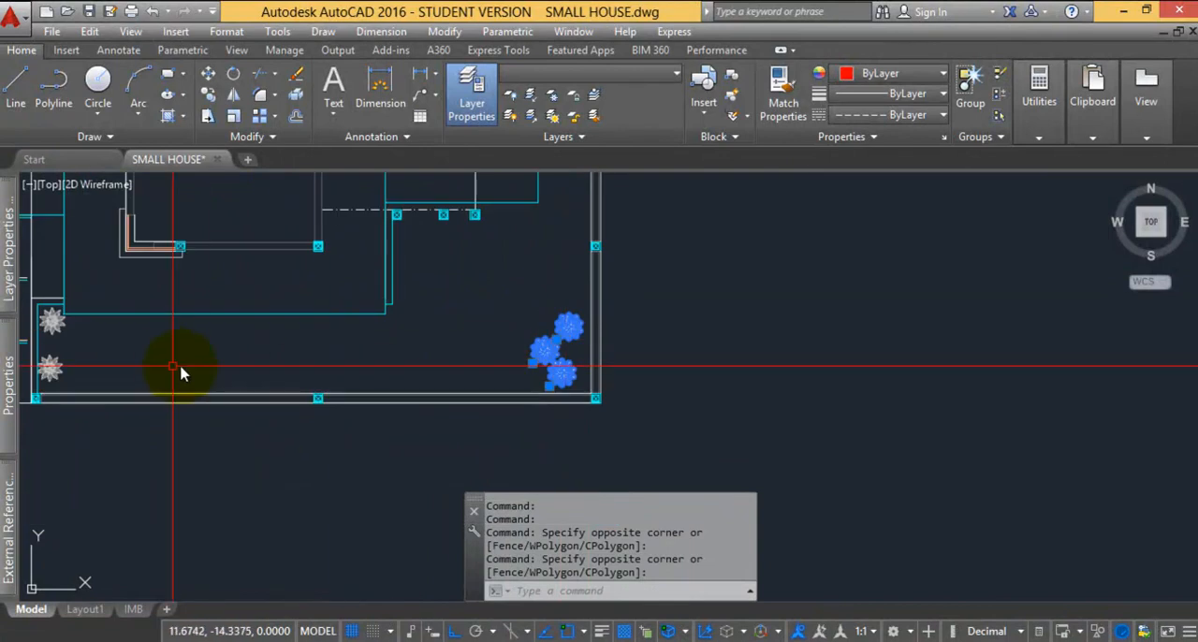
middle_click_drag(64, 365, 364, 367)
scroll(364, 367, "up", 6)
left_click(404, 403)
left_click(334, 329)
left_click(444, 276)
left_click(347, 187)
scroll(294, 444, "down", 10)
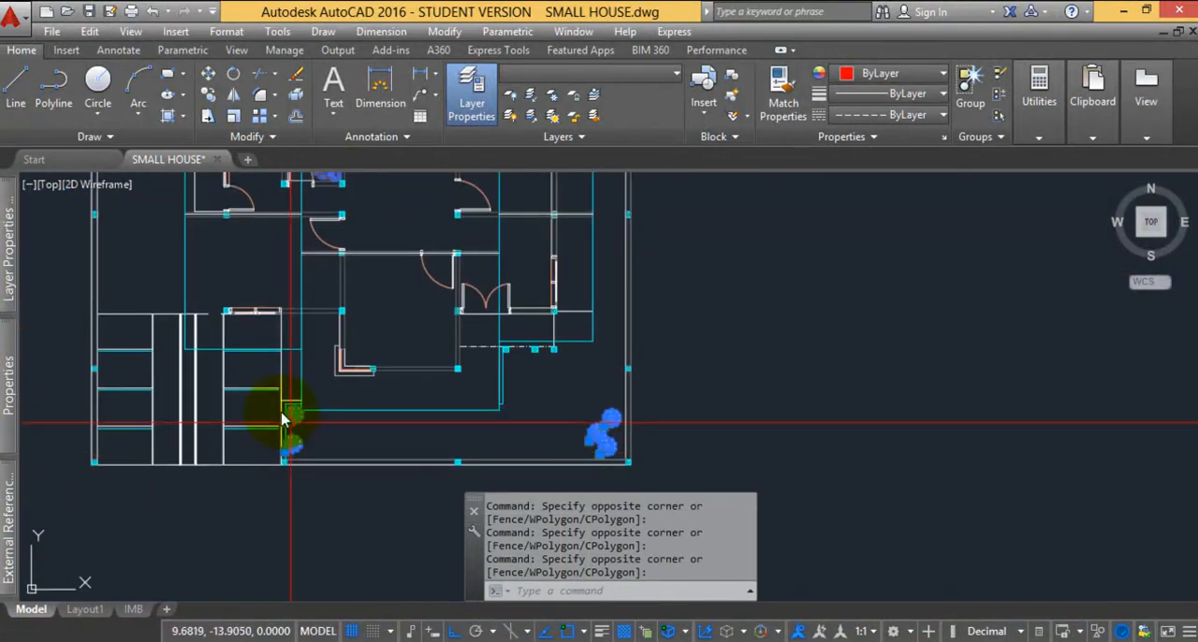
scroll(359, 412, "up", 6)
scroll(361, 414, "down", 6)
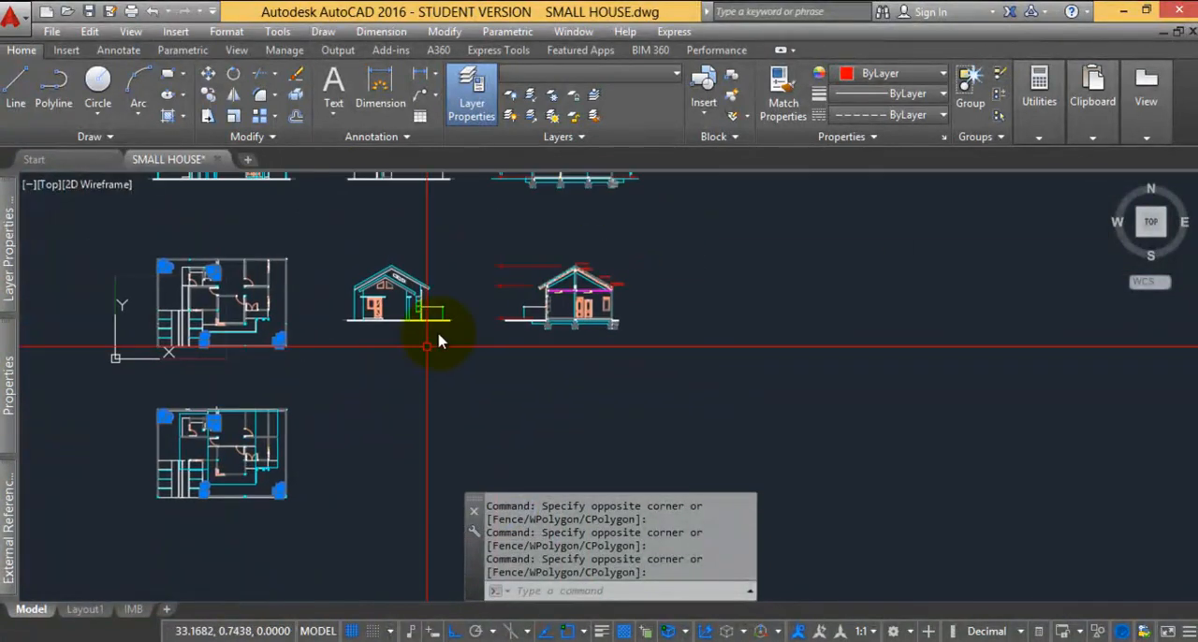
Add the lower section drawing's level markers, level lines and ceiling annotation symbols to the selection
scroll(633, 342, "up", 6)
left_click(618, 355)
left_click(403, 201)
scroll(471, 436, "up", 6)
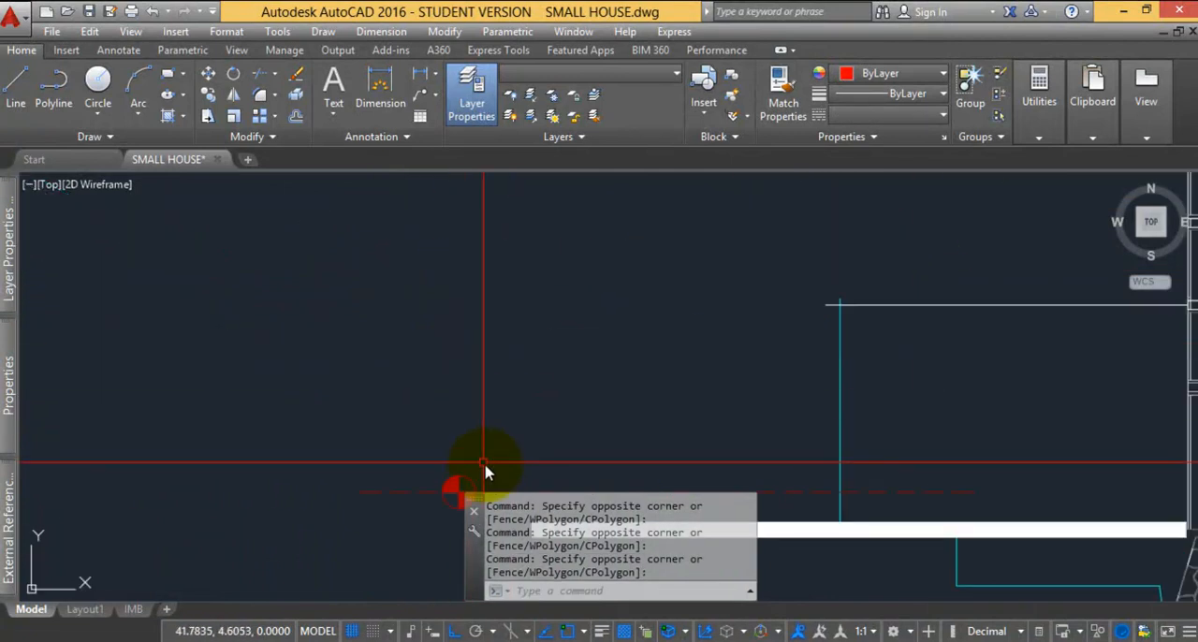
scroll(570, 340, "down", 4)
scroll(621, 315, "up", 5)
left_click(626, 335)
left_click(611, 329)
scroll(611, 329, "down", 2)
left_click(602, 328)
left_click(522, 314)
scroll(392, 329, "down", 6)
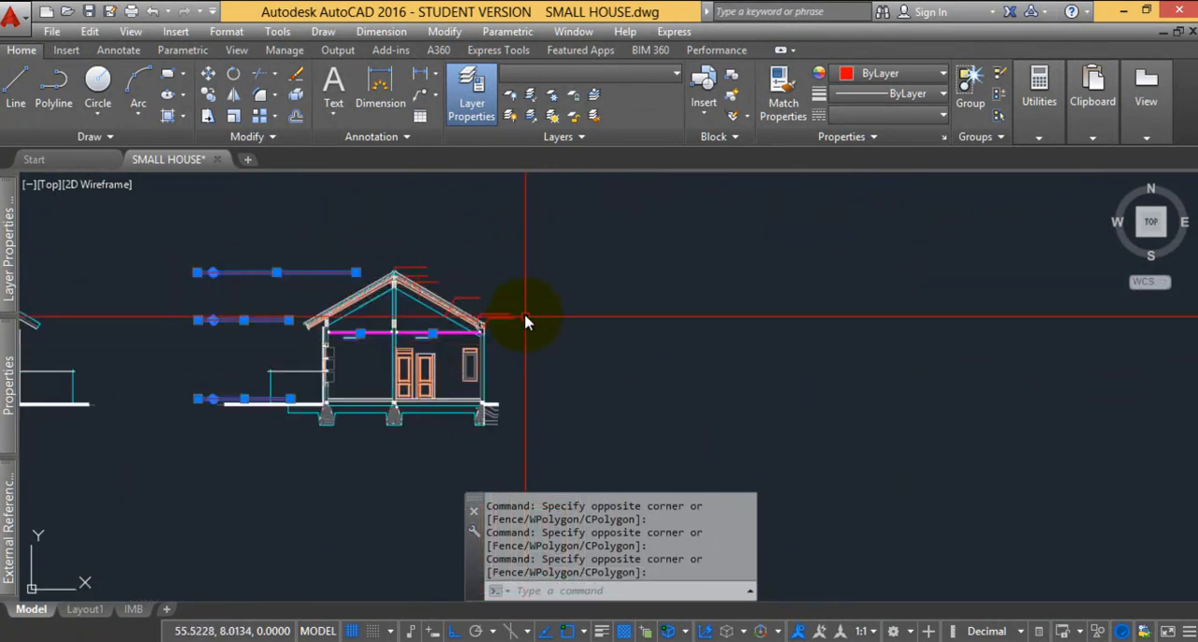
Add the leader lines along the lower section's roof slope to the selection
scroll(511, 325, "up", 4)
left_click(490, 344)
left_click(427, 296)
left_click(421, 289)
left_click(337, 256)
left_click(305, 242)
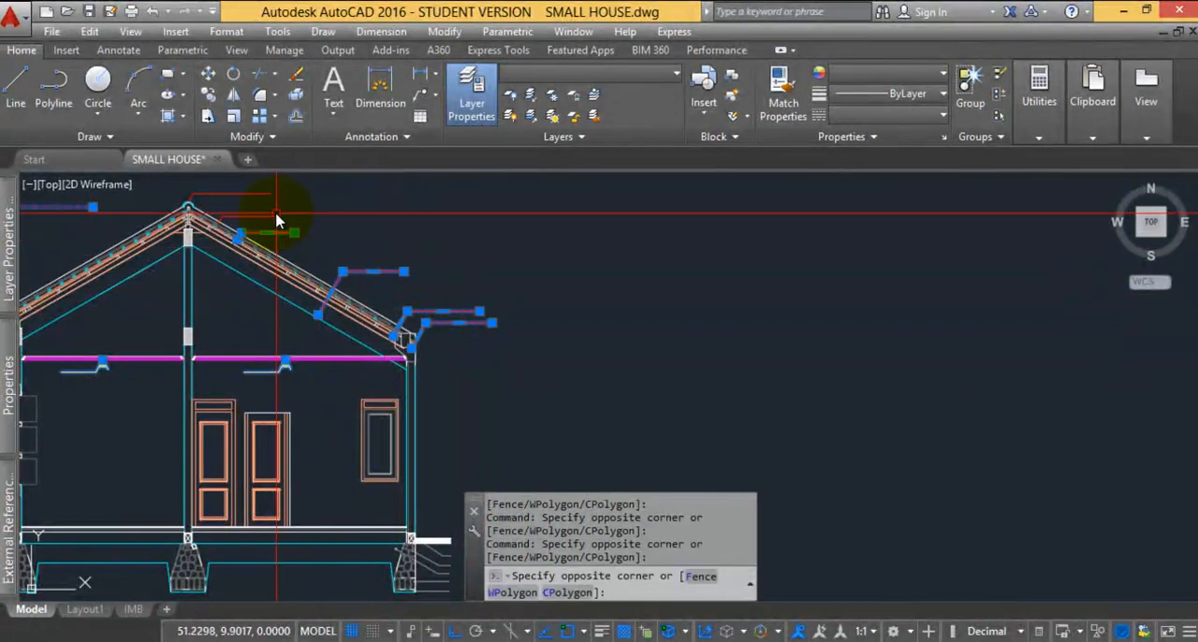
left_click(277, 213)
middle_click_drag(296, 223, 349, 323)
Add the level markers and level lines of the upper section drawing to the selection
scroll(383, 281, "down", 5)
scroll(347, 329, "up", 8)
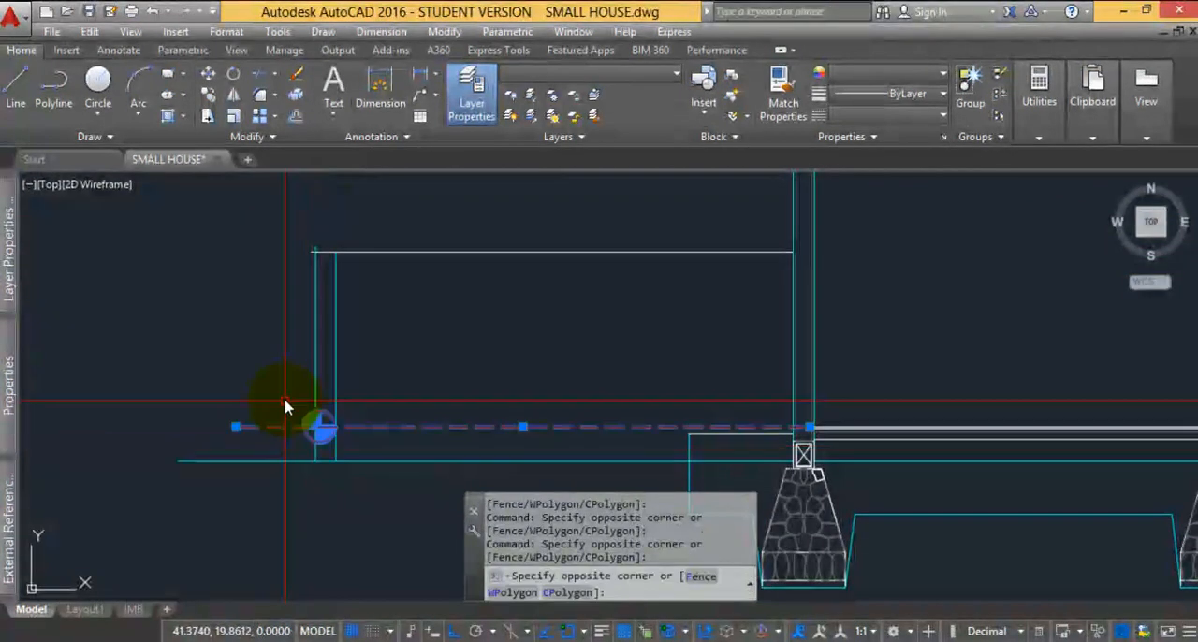
scroll(389, 402, "down", 6)
scroll(621, 410, "up", 4)
left_click(823, 374)
left_click(746, 219)
middle_click_drag(803, 360, 729, 266)
scroll(692, 385, "up", 6)
middle_click_drag(699, 460, 637, 316)
scroll(631, 356, "up", 3)
left_click(626, 386)
left_click(597, 358)
left_click(656, 431)
scroll(444, 332, "down", 5)
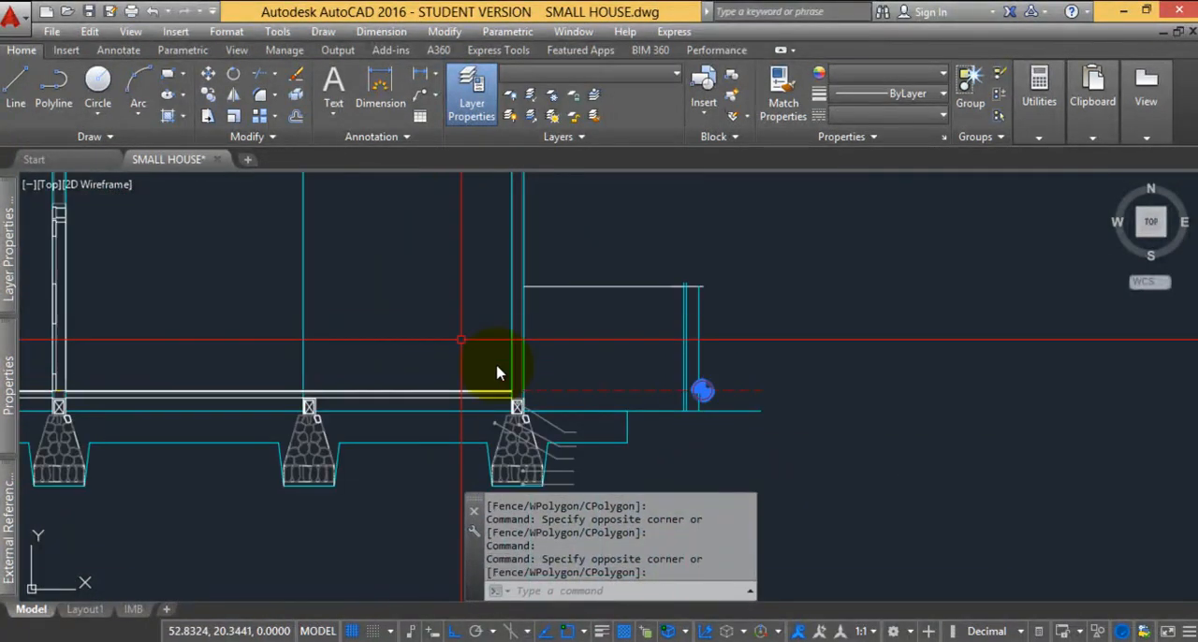
Add the upper section's remaining annotation lines, including the foundation leaders, and erase the whole selection
scroll(318, 370, "up", 4)
left_click(240, 323)
left_click(456, 421)
mouse_move(811, 400)
middle_mouse_down()
mouse_move(604, 372)
mouse_move(622, 290)
middle_mouse_up()
scroll(786, 281, "up", 4)
left_click(642, 295)
scroll(732, 301, "down", 6)
left_click(816, 367)
scroll(655, 279, "down", 5)
scroll(623, 292, "down", 3)
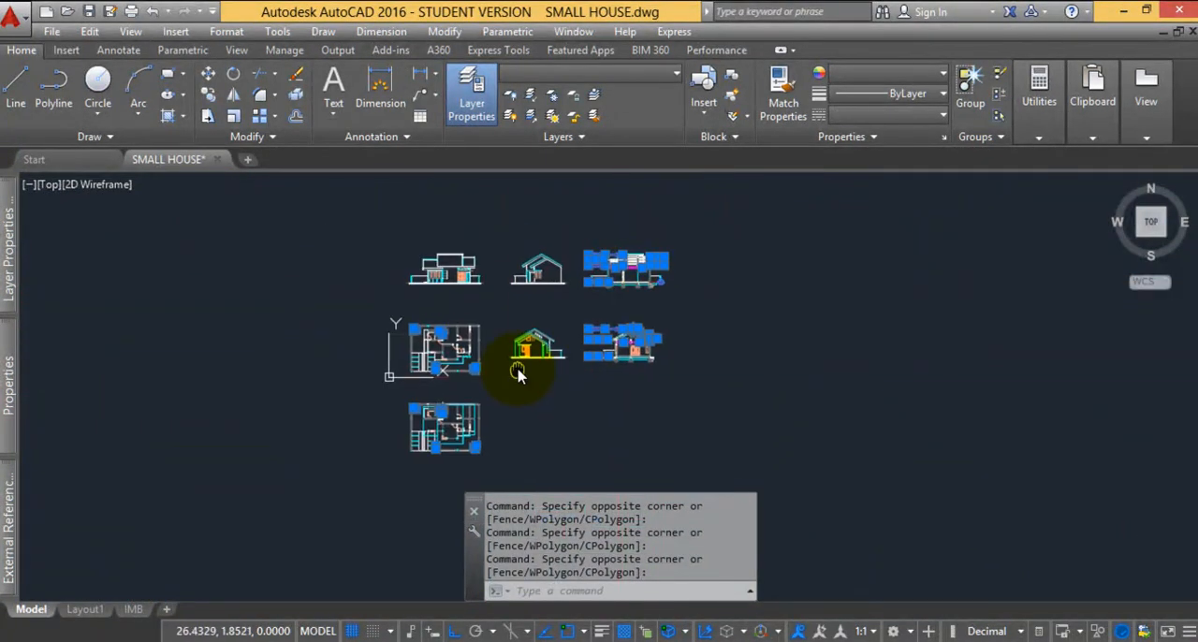
key("Delete")
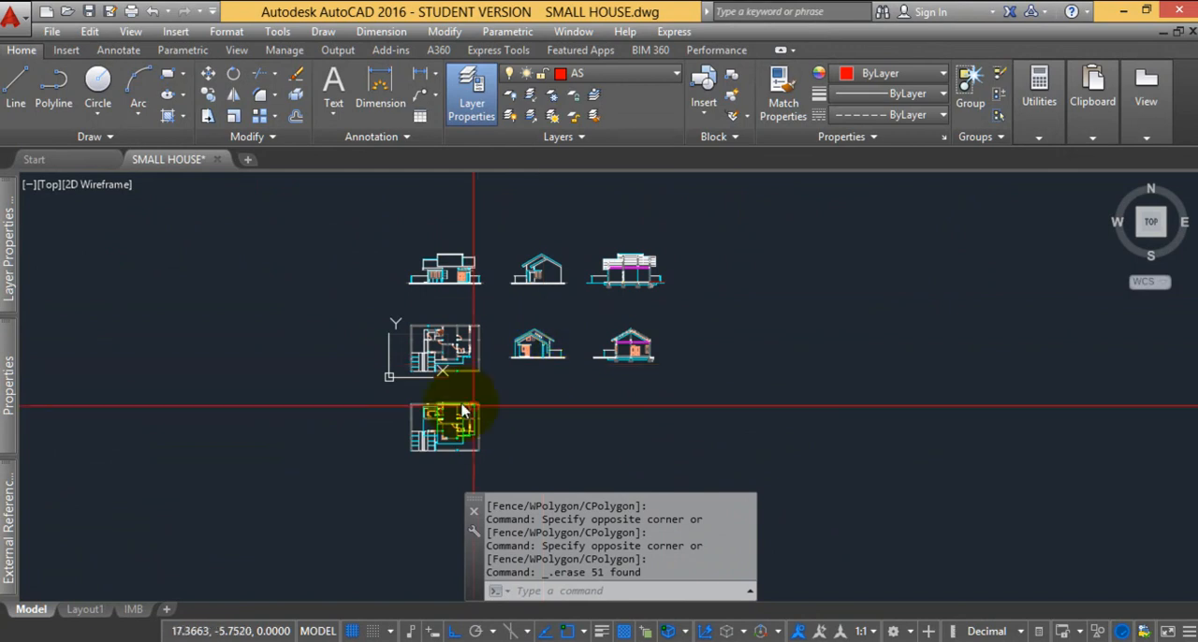
middle_click(497, 318)
middle_click(497, 318)
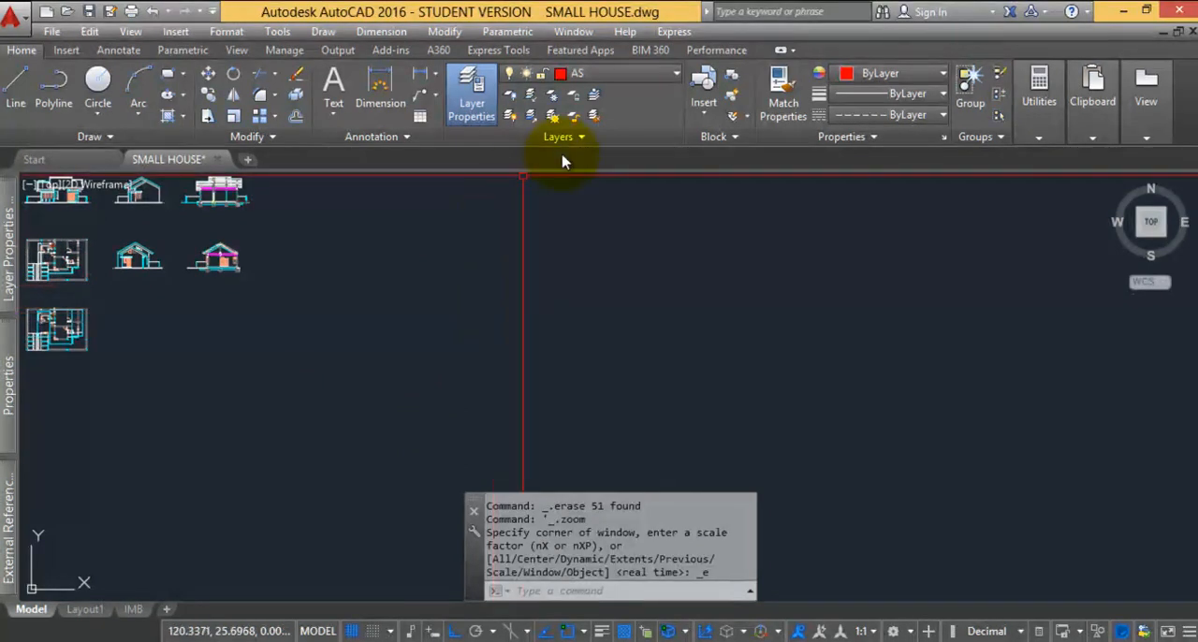
Open the layer properties manager and widen it to show all layer columns
left_click(614, 74)
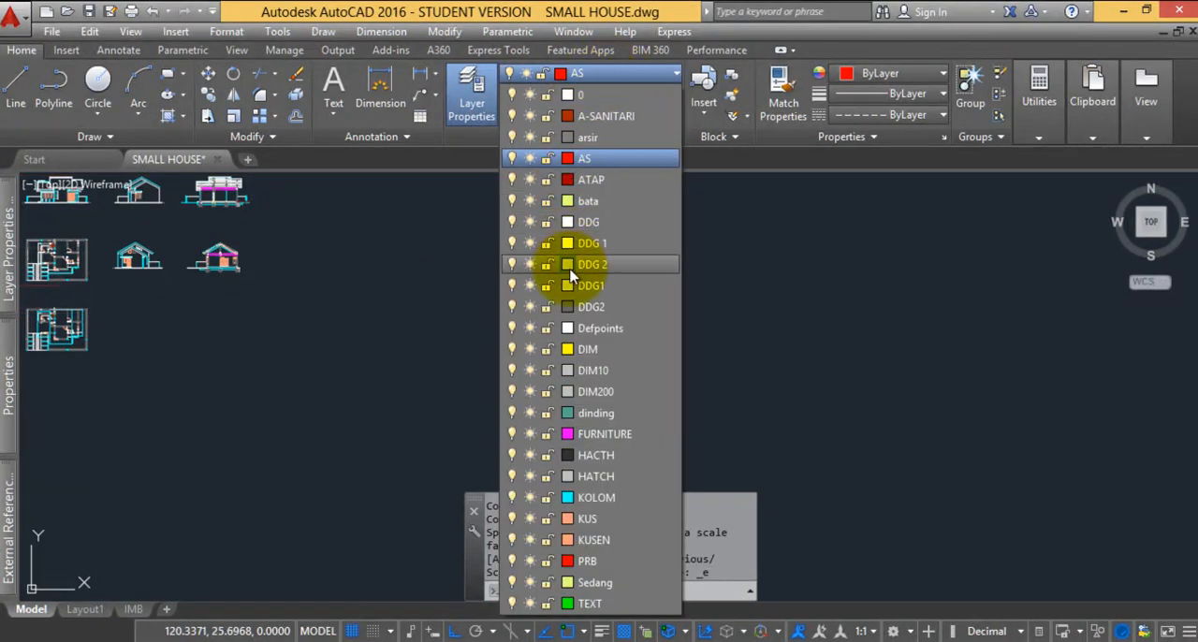
left_click(795, 288)
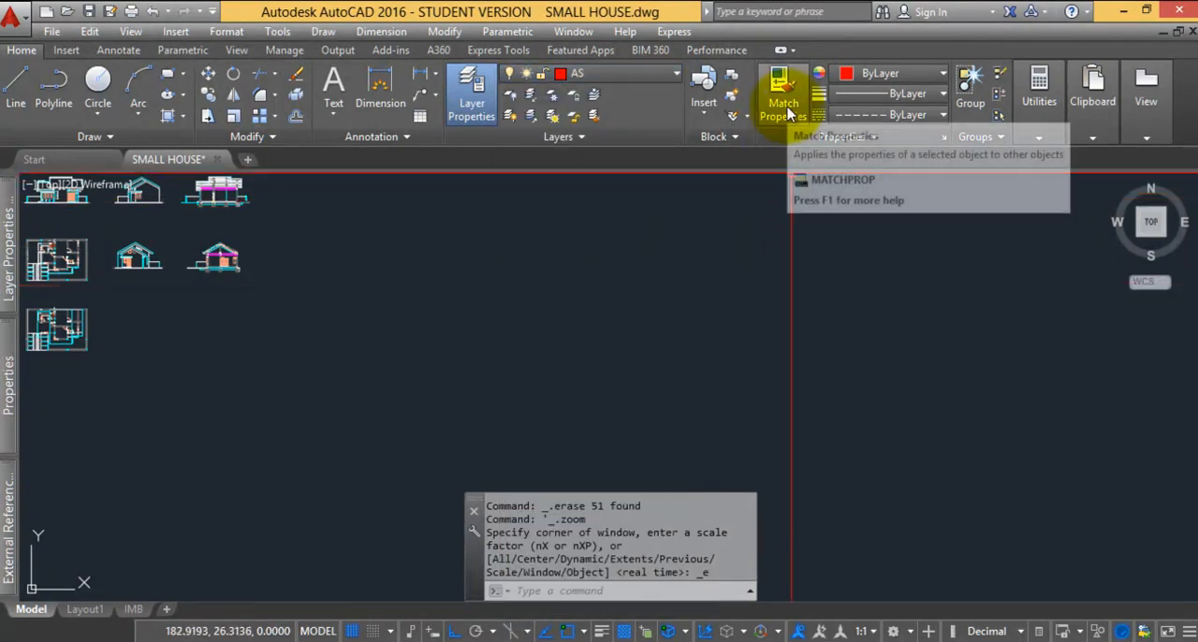
left_click(458, 117)
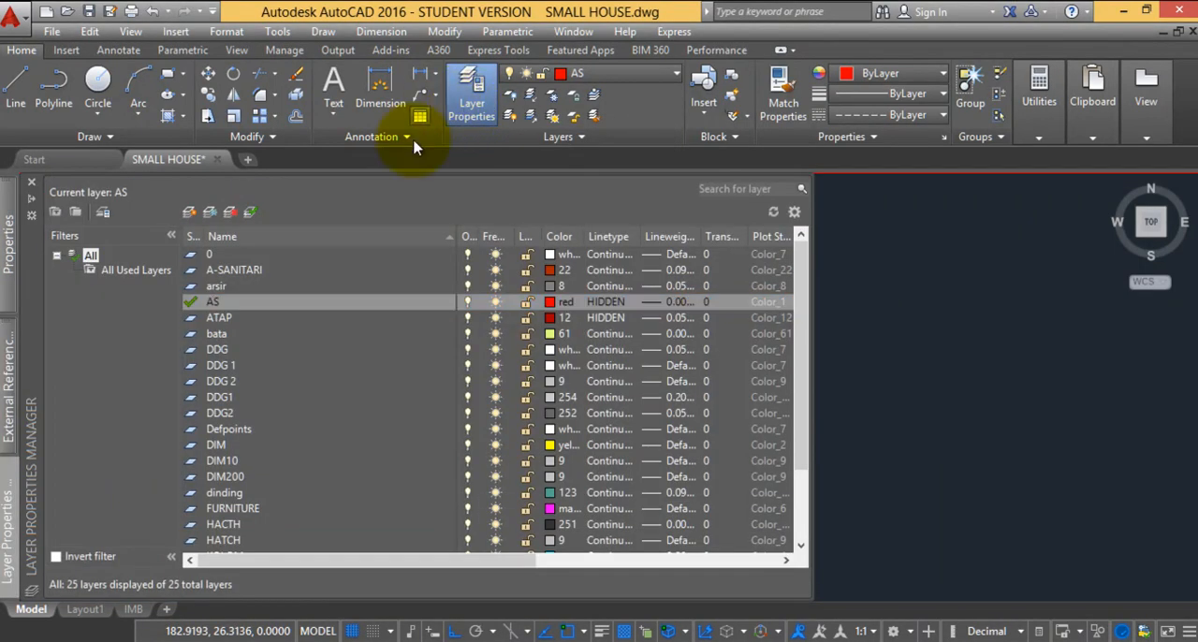
left_click_drag(810, 343, 955, 342)
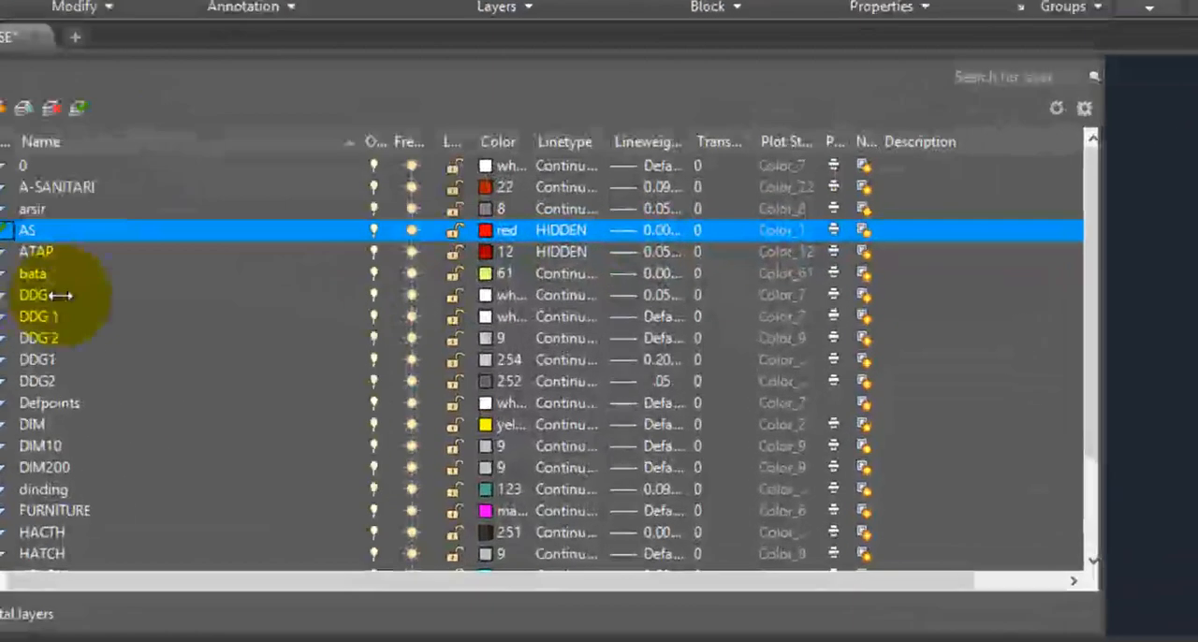
left_click(444, 103)
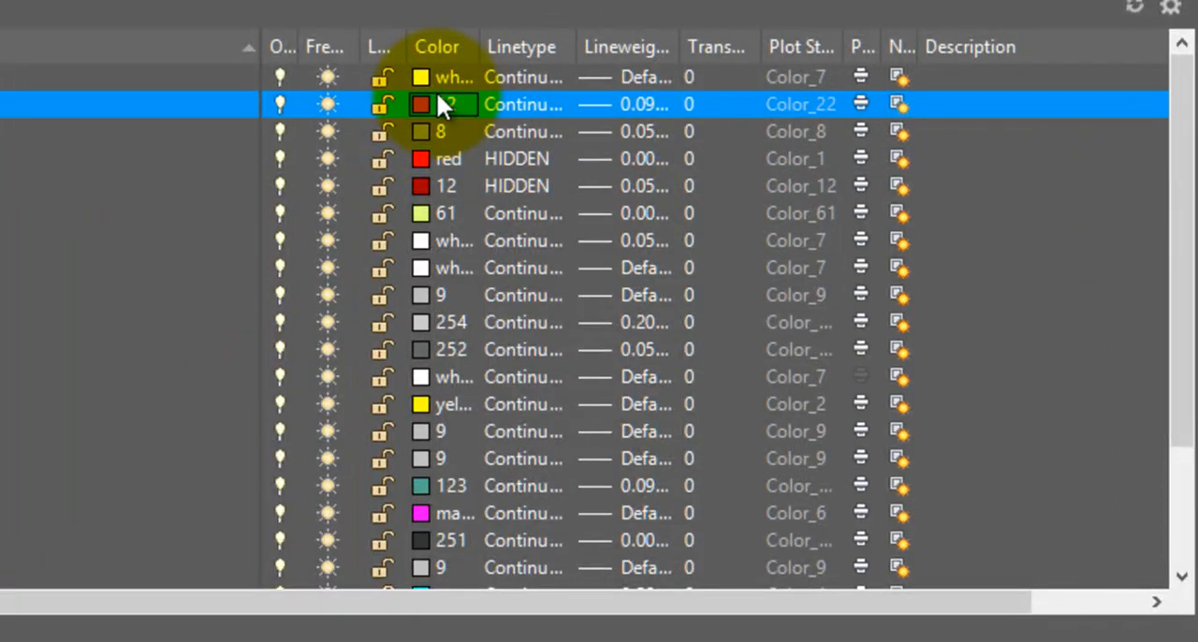
left_click(678, 546)
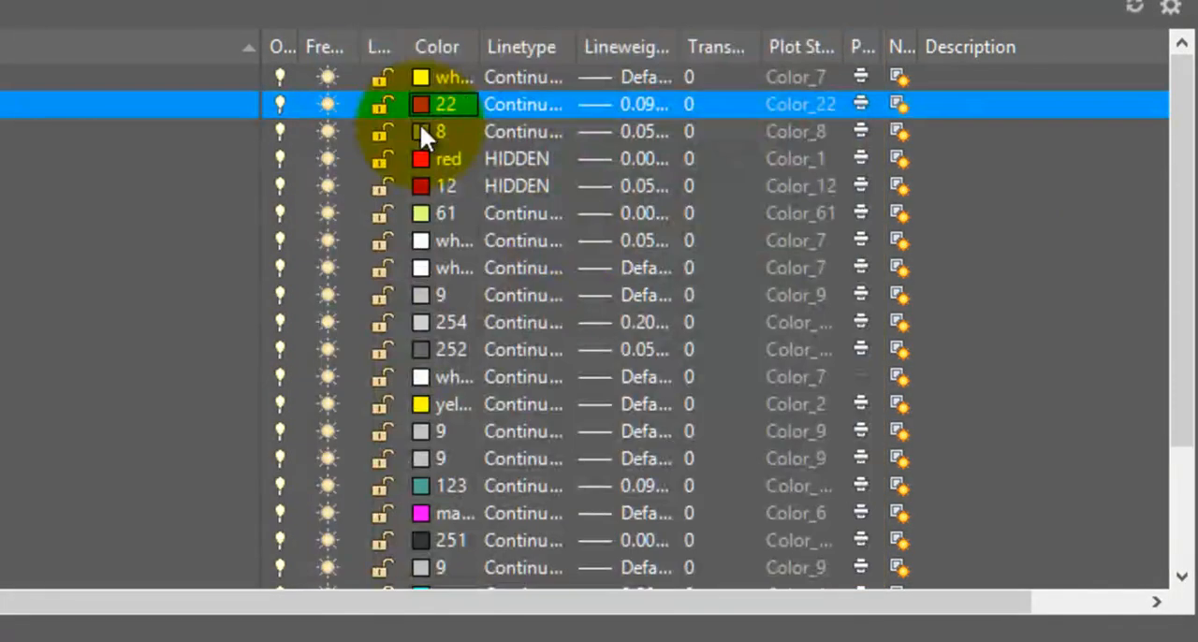
left_click(421, 103)
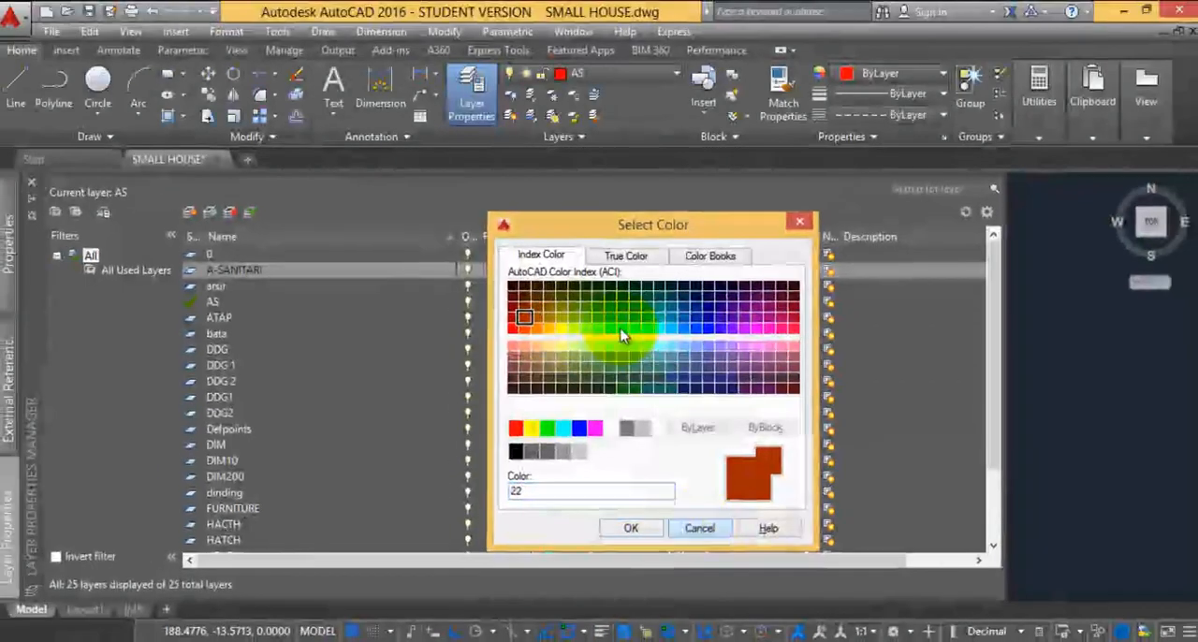
left_click(693, 533)
Set the colour of layers 0 and A-SANITARI to white
left_click(513, 206)
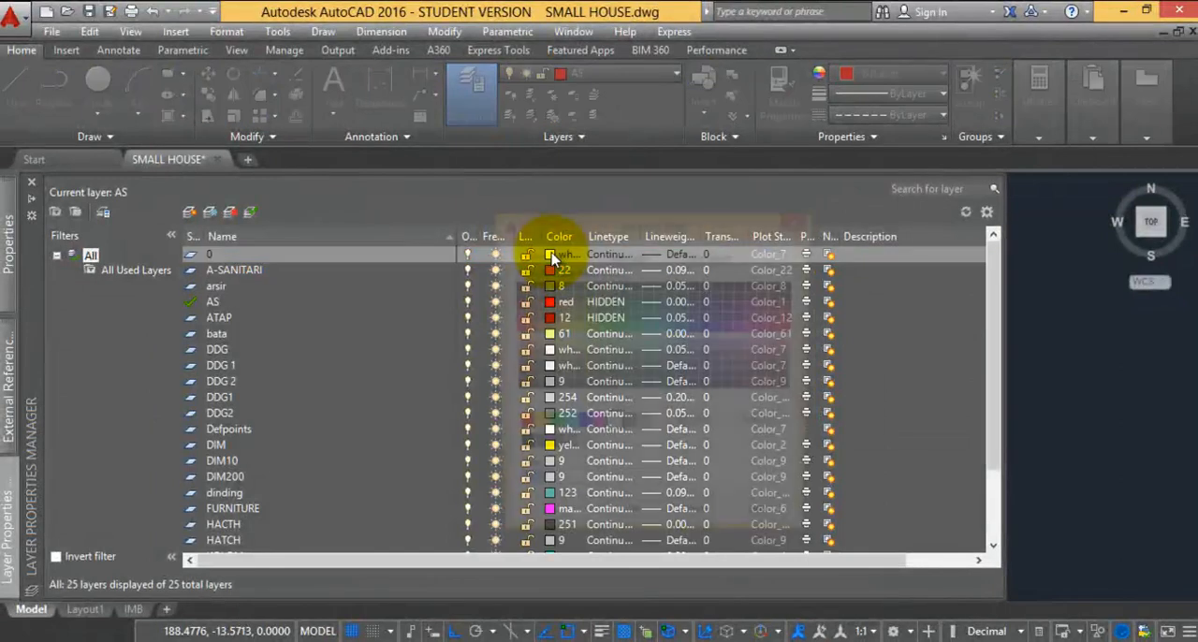
left_click(631, 528)
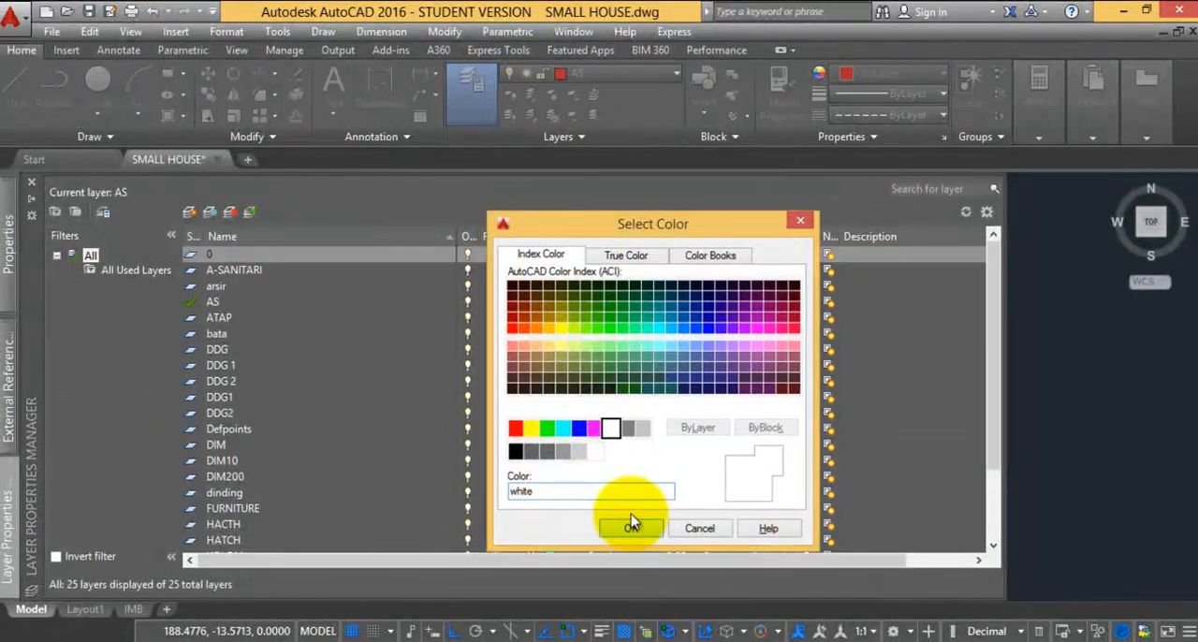
left_click(554, 271)
left_click(554, 272)
left_click(610, 428)
left_click(631, 528)
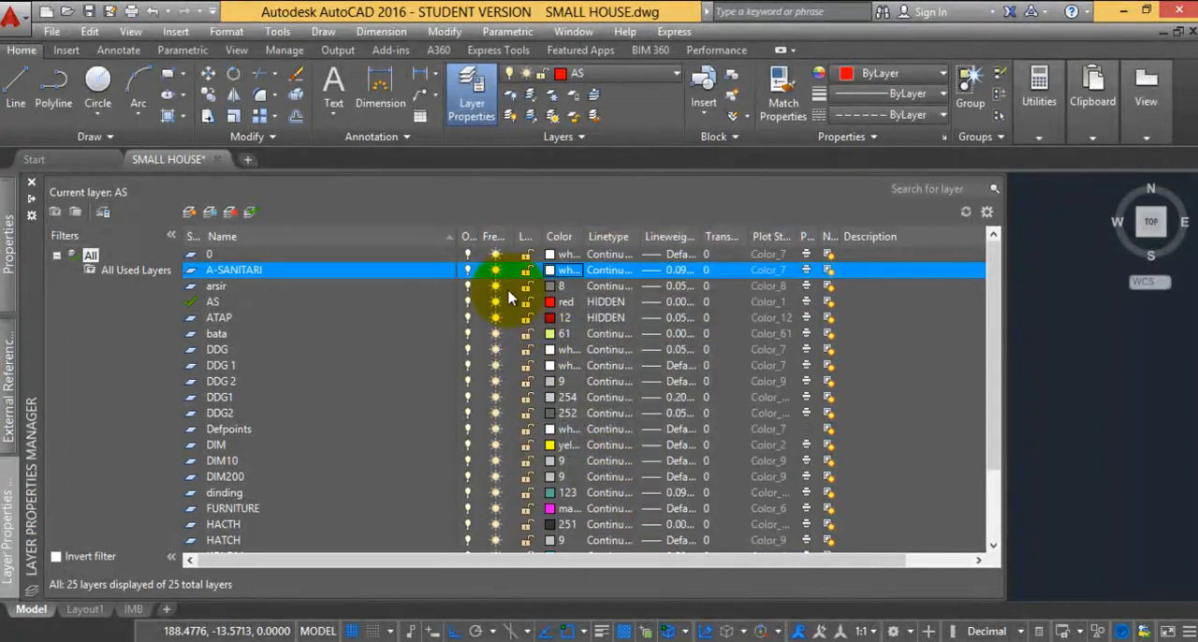
left_click(557, 286)
left_click(557, 286)
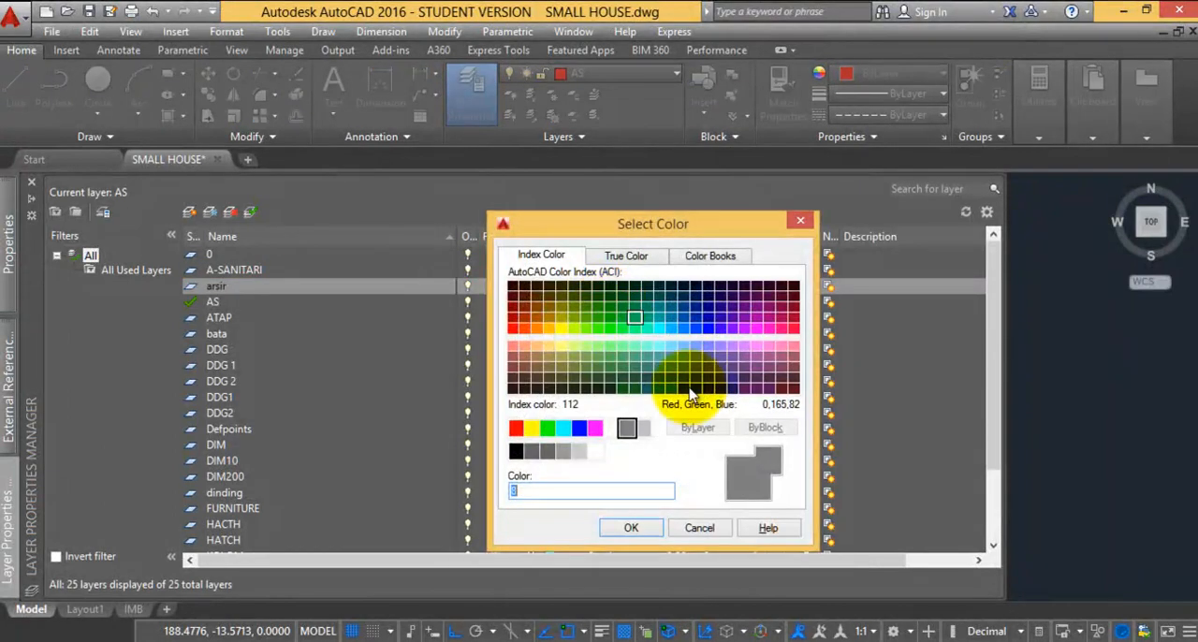
left_click(709, 526)
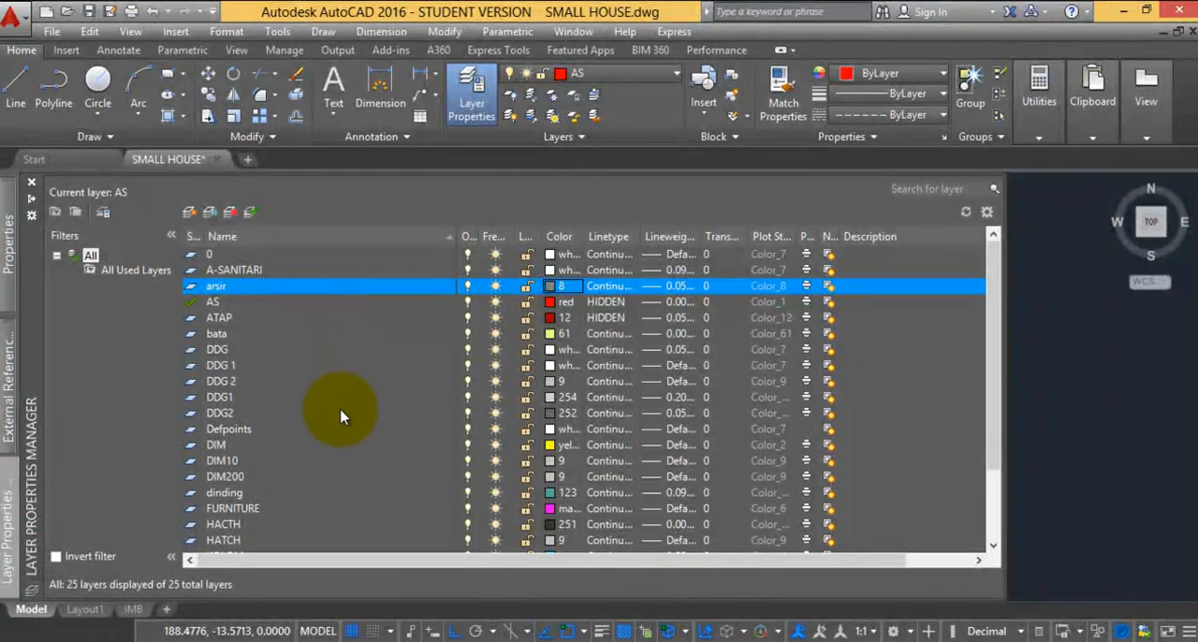
Select all layers from arsir through TEXT and set their colour to white
scroll(328, 494, "down", 2)
left_click(236, 541, "shift")
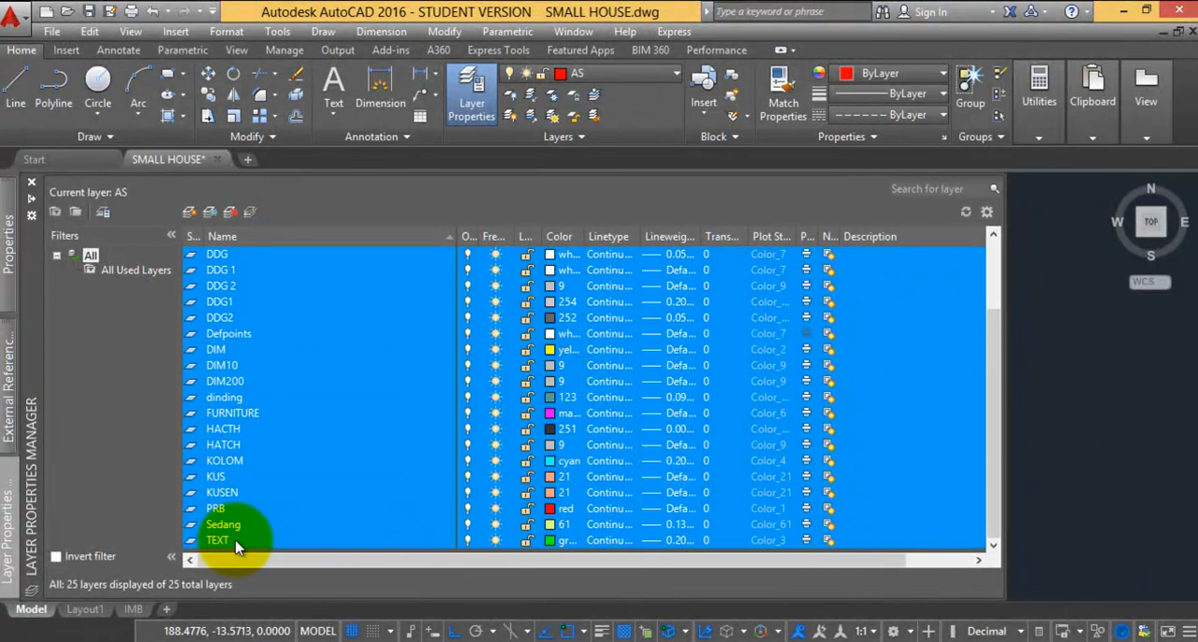
left_click(553, 433)
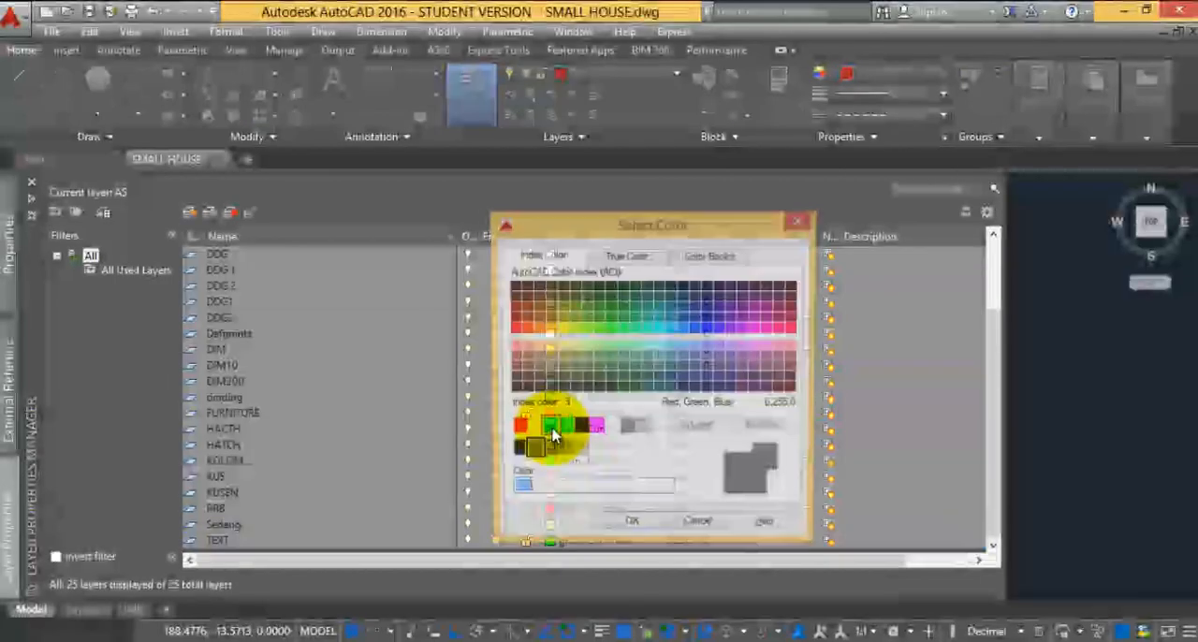
left_click(609, 430)
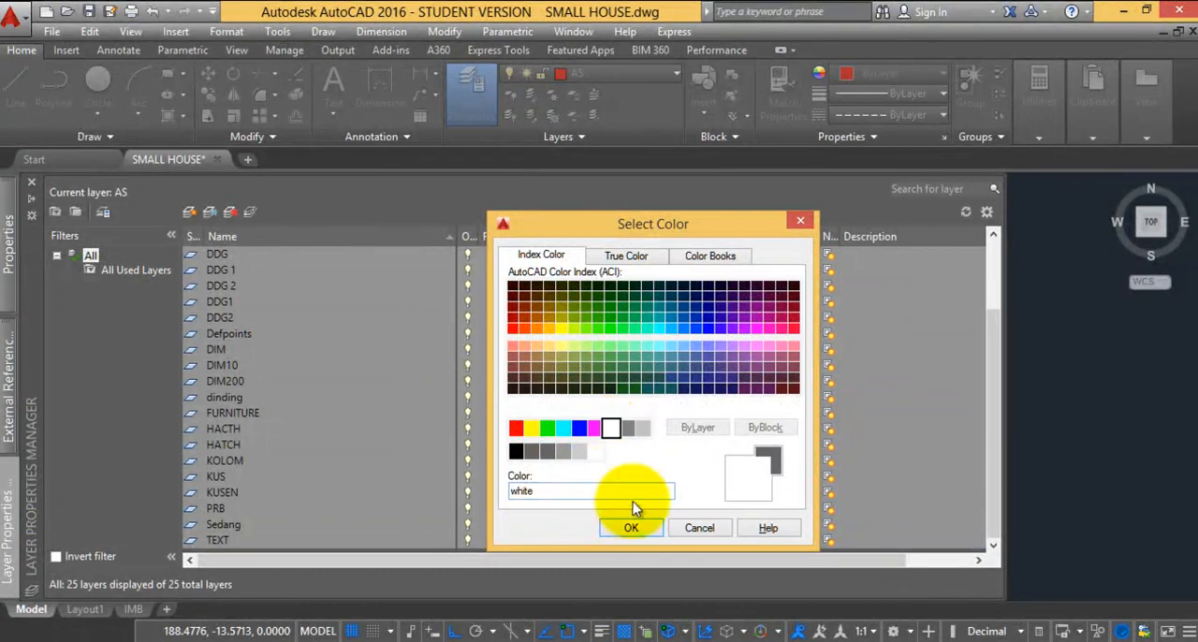
left_click(632, 529)
Examine the elevations, sections and floor plans for objects that do not follow the white layer colour
scroll(210, 289, "up", 5)
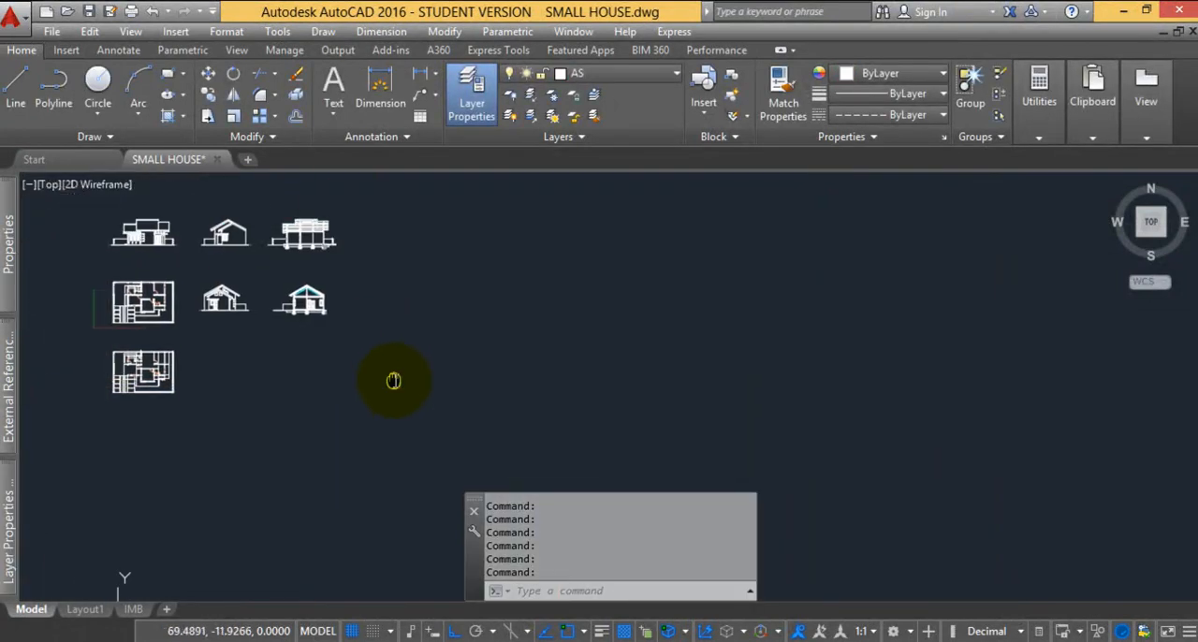
middle_click_drag(193, 272, 270, 291)
scroll(689, 292, "up", 7)
scroll(572, 303, "down", 12)
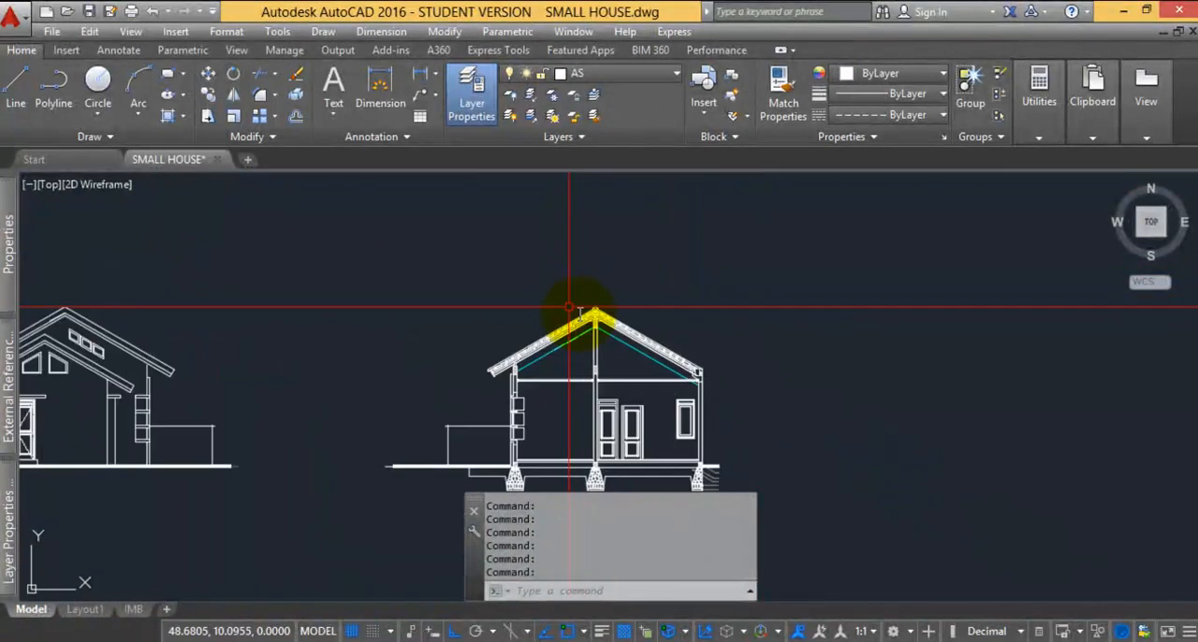
middle_click_drag(377, 296, 378, 290)
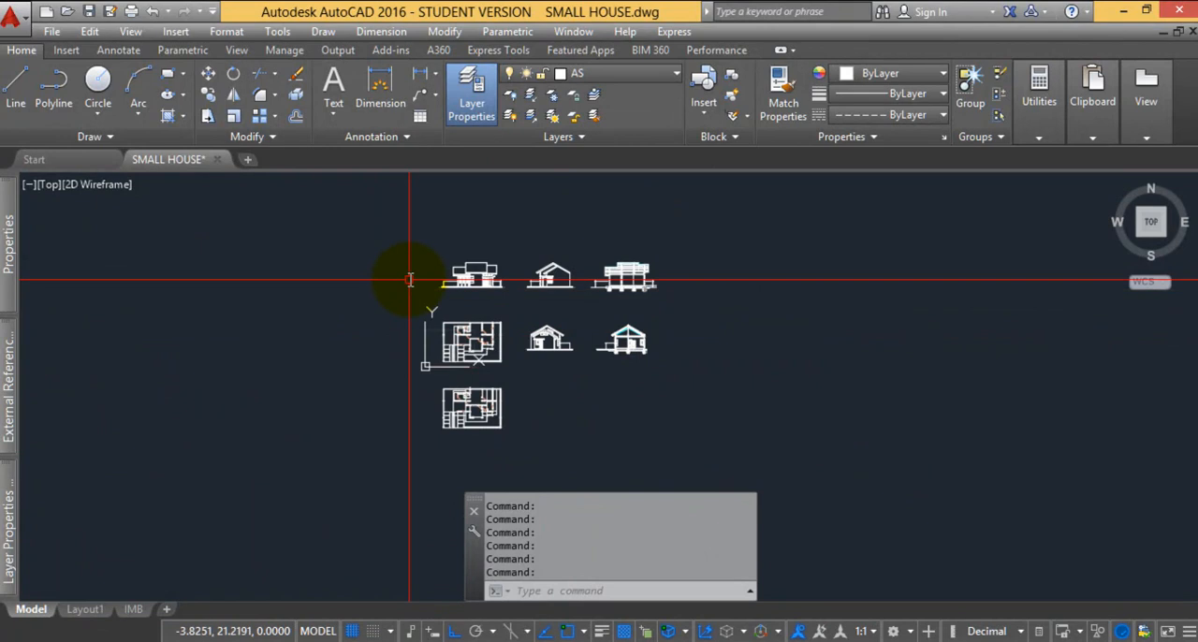
scroll(473, 283, "up", 8)
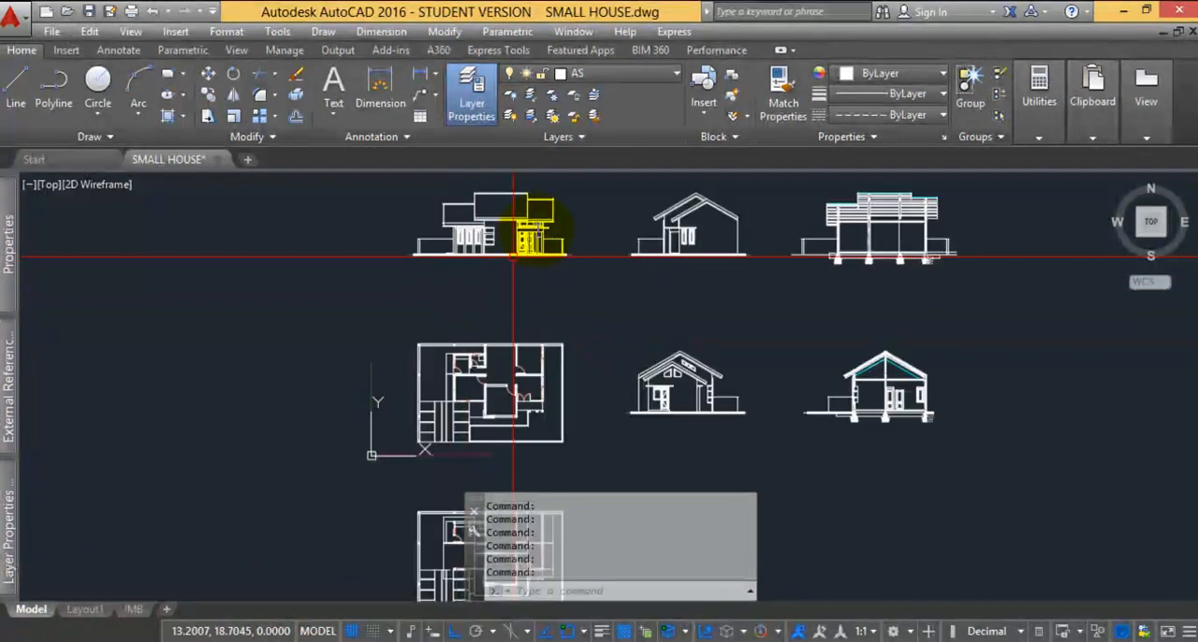
scroll(369, 259, "down", 10)
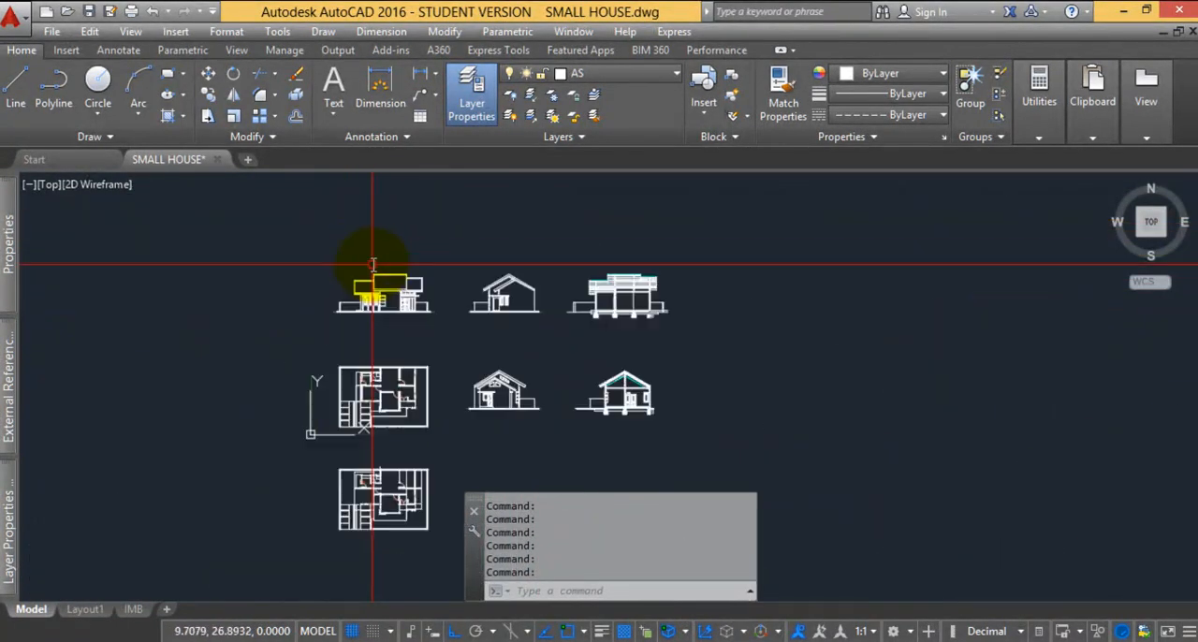
scroll(362, 346, "up", 6)
scroll(453, 174, "up", 6)
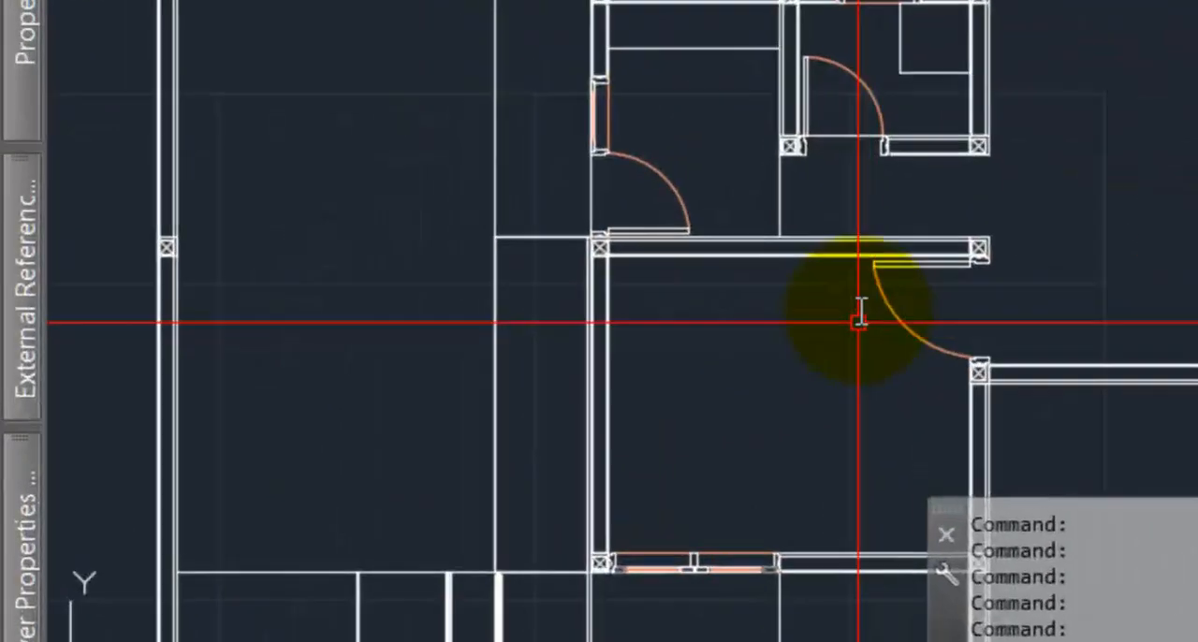
scroll(587, 363, "down", 4)
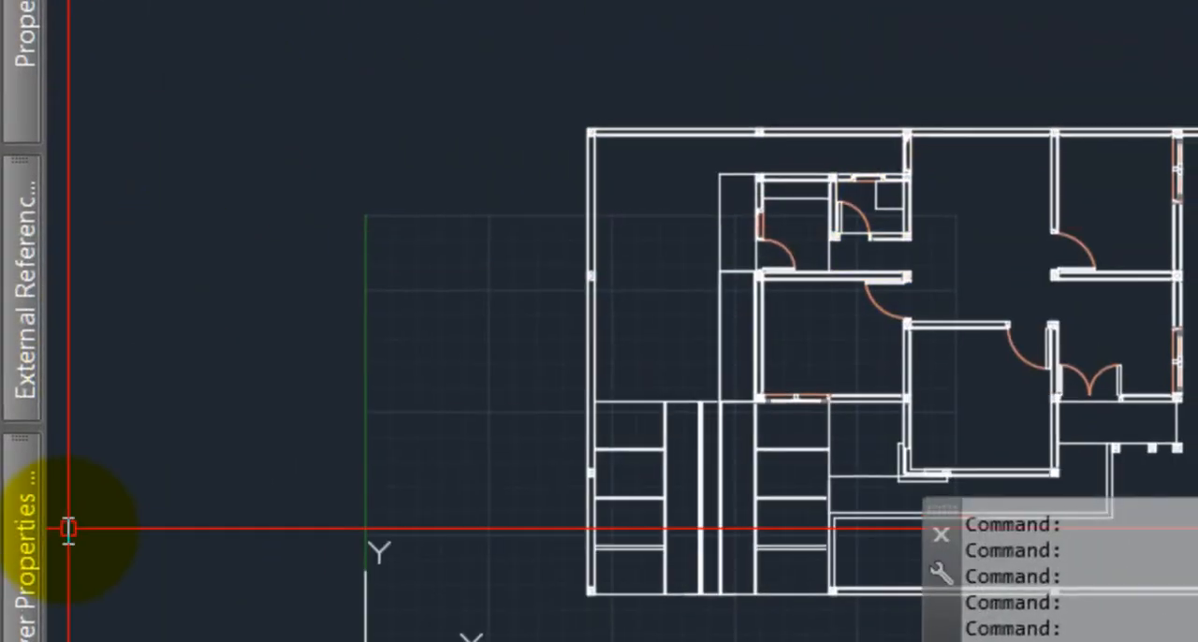
Review the colour and lineweight settings across the layer list and check the doors and windows in the floor plan
mouse_move(27, 543)
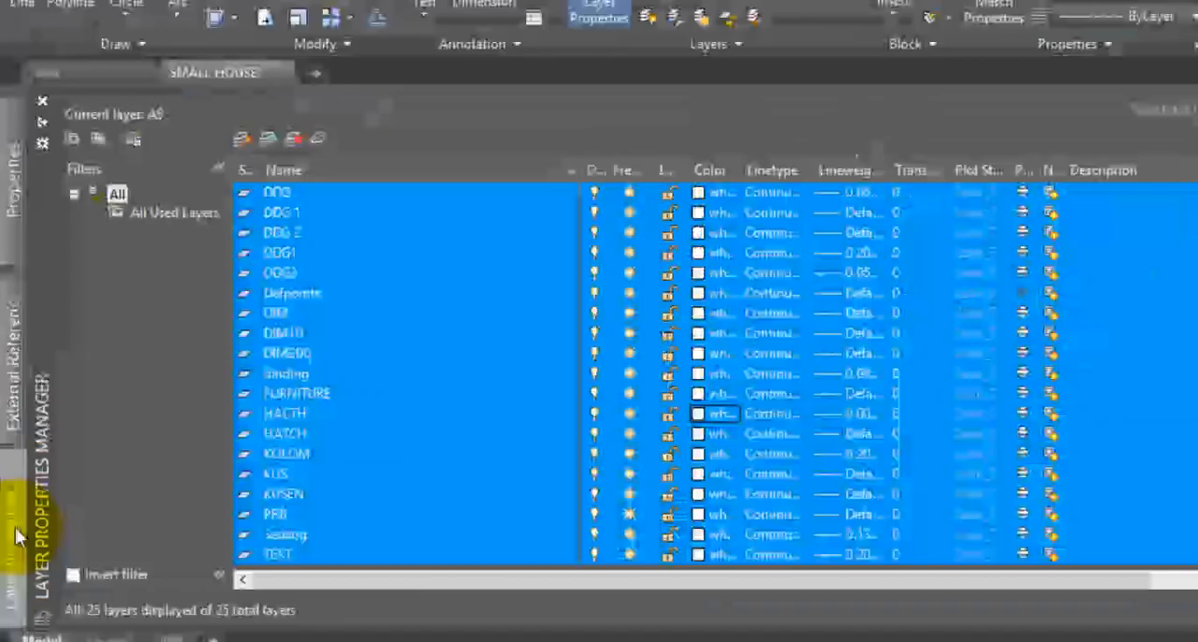
left_click(671, 403)
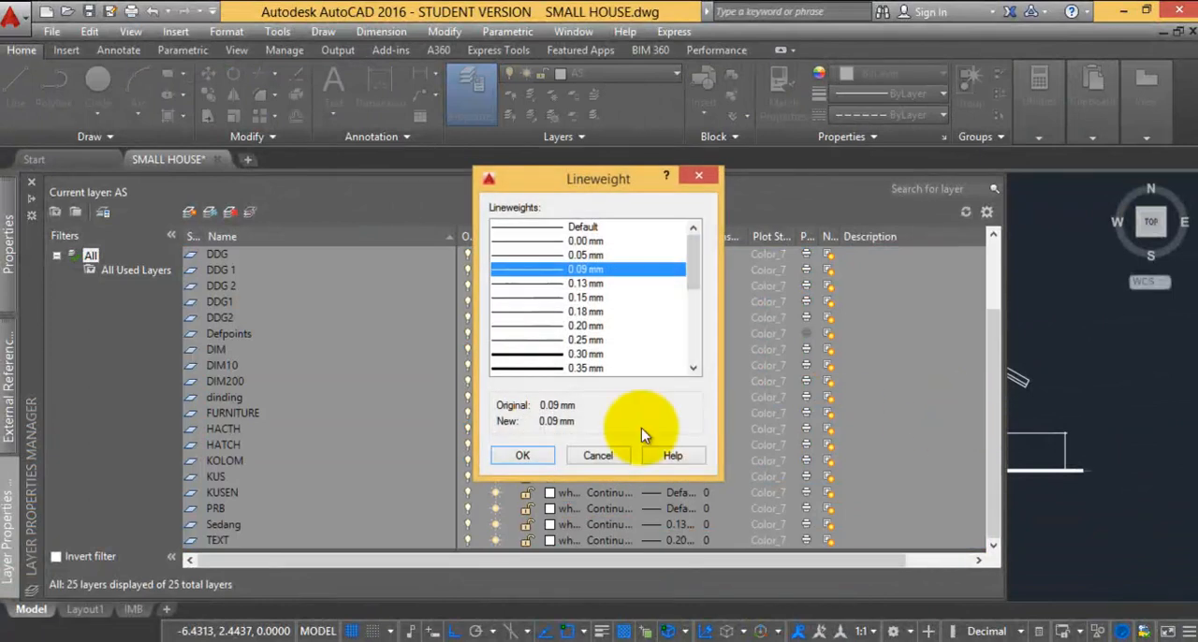
left_click(599, 455)
left_click_drag(998, 412, 994, 308)
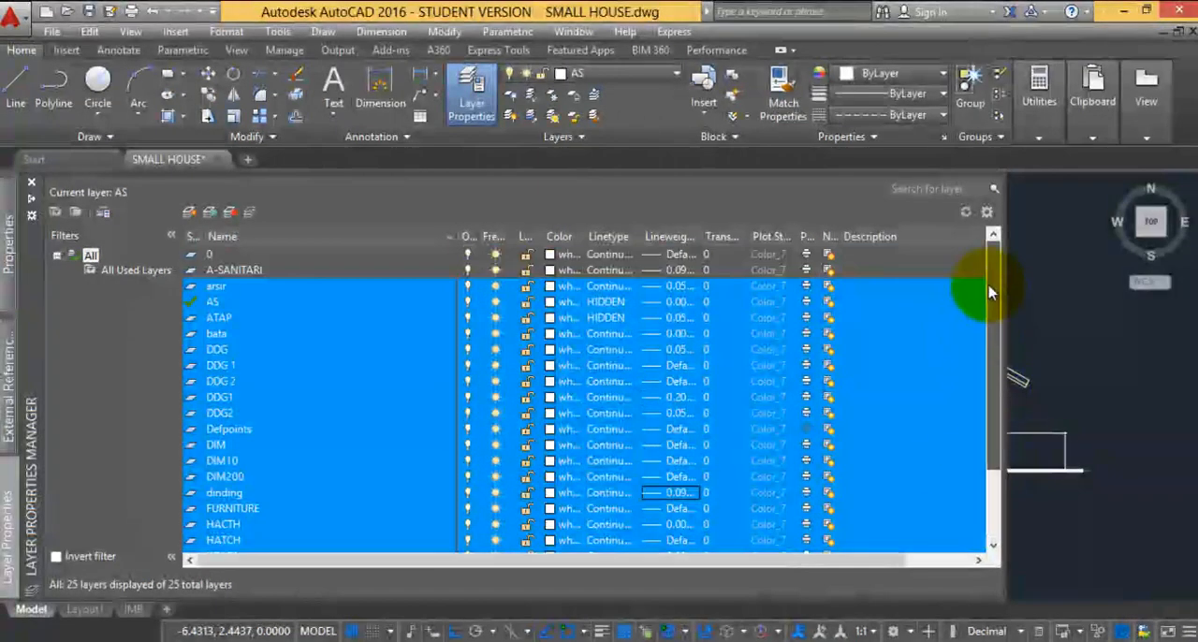
left_click(552, 302)
left_click(701, 531)
left_click(250, 400)
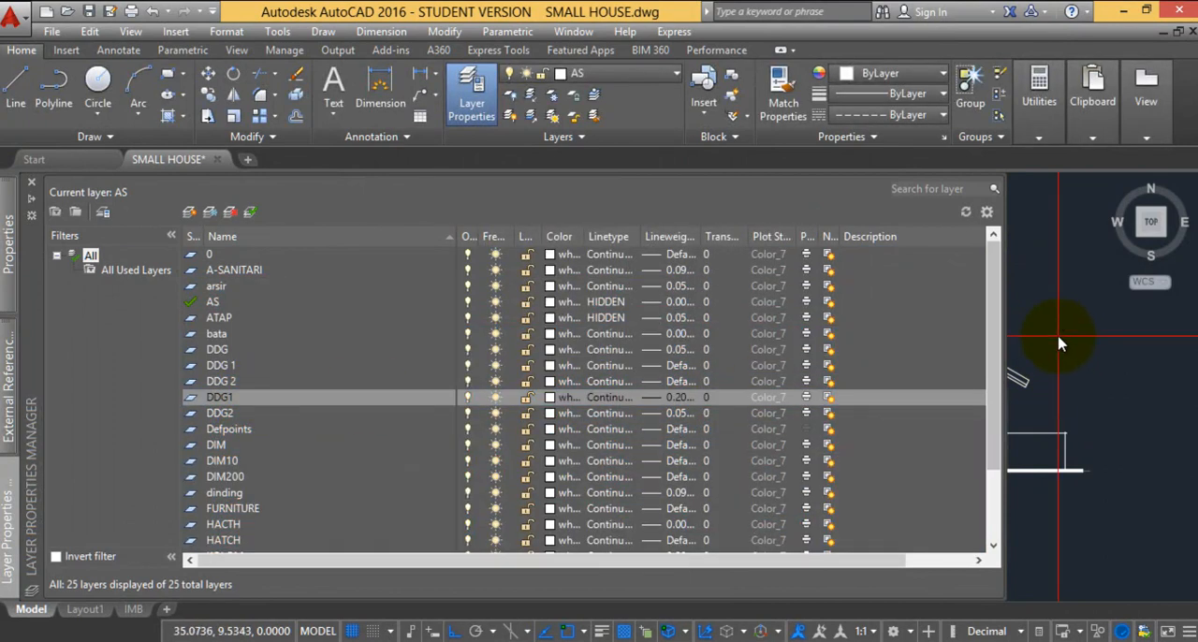
scroll(663, 318, "up", 3)
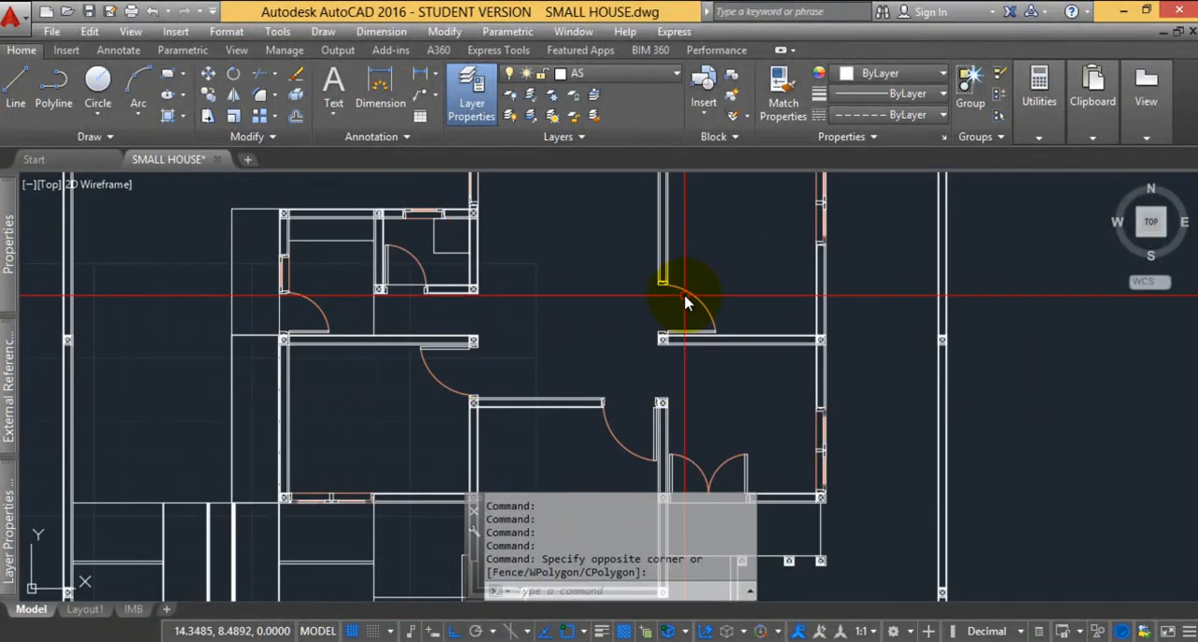
scroll(684, 302, "down", 8)
Save the drawing under the name SMALL HOUSE_3D.dwg, replacing the existing file, and save it once more
middle_click(613, 113)
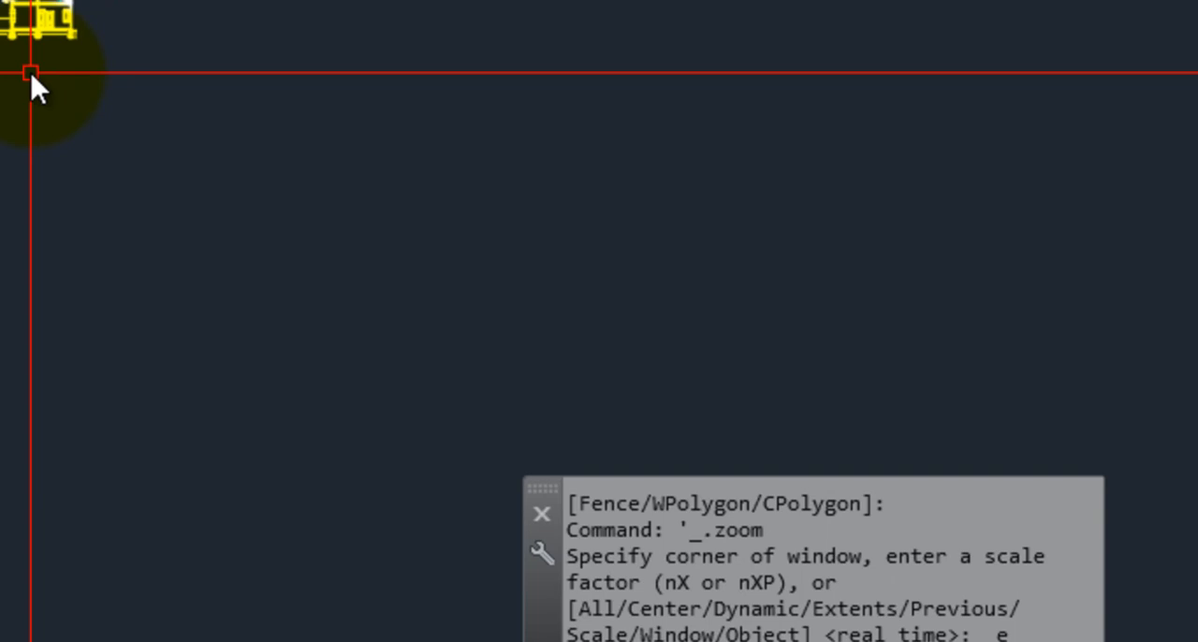
key("ctrl+shift+s")
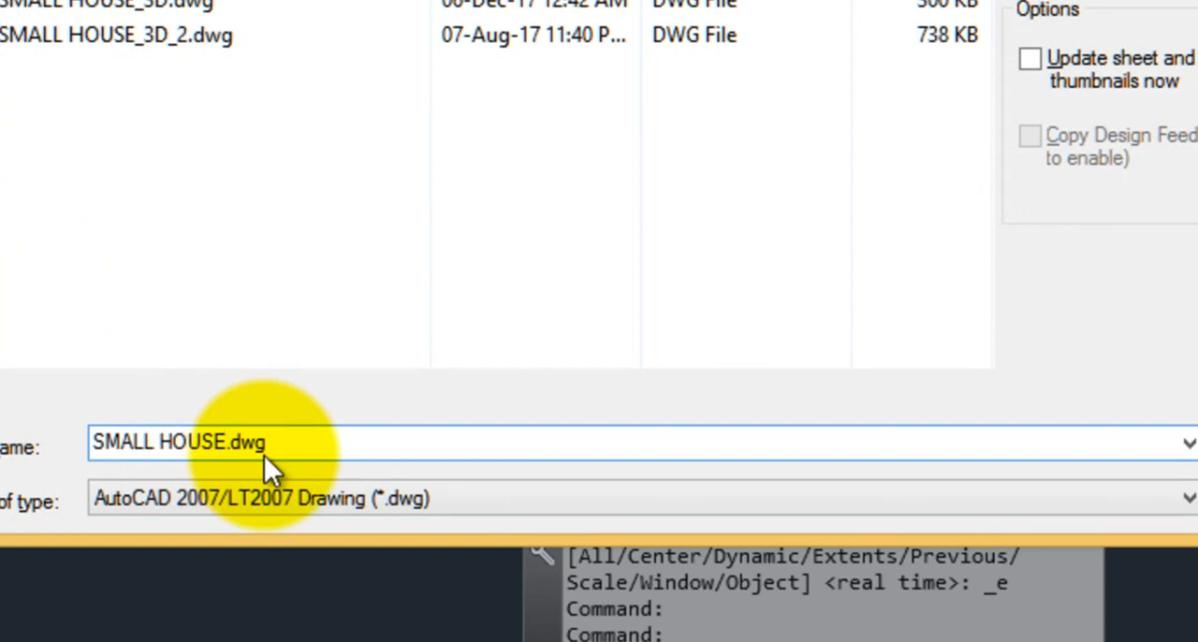
type("_3D")
key("Return")
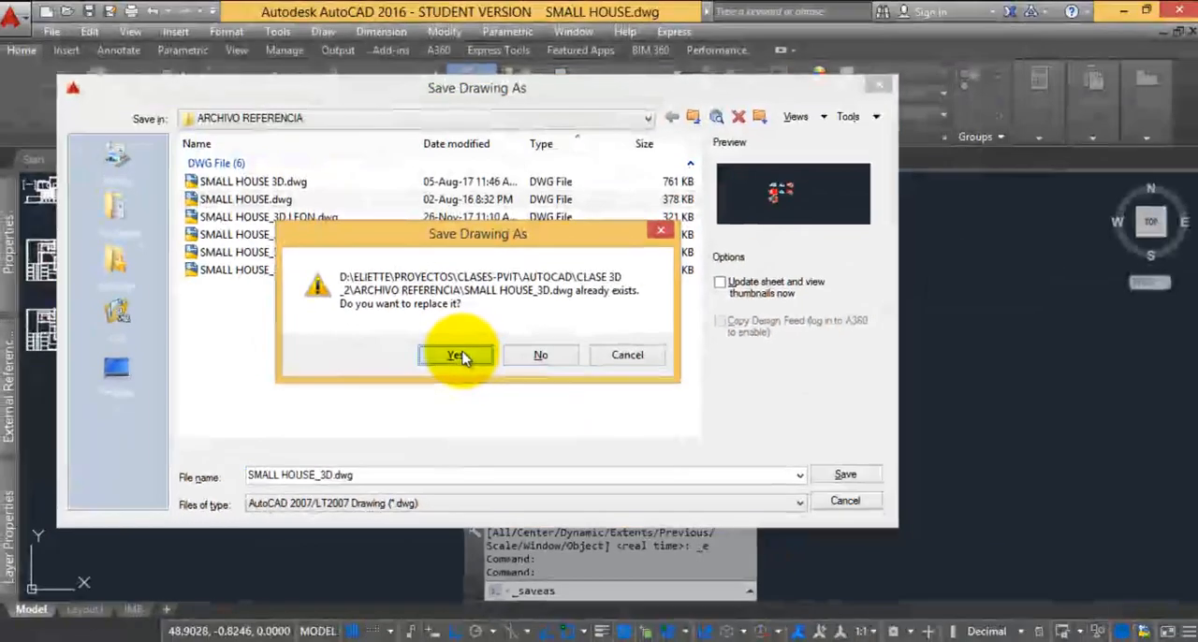
left_click(456, 354)
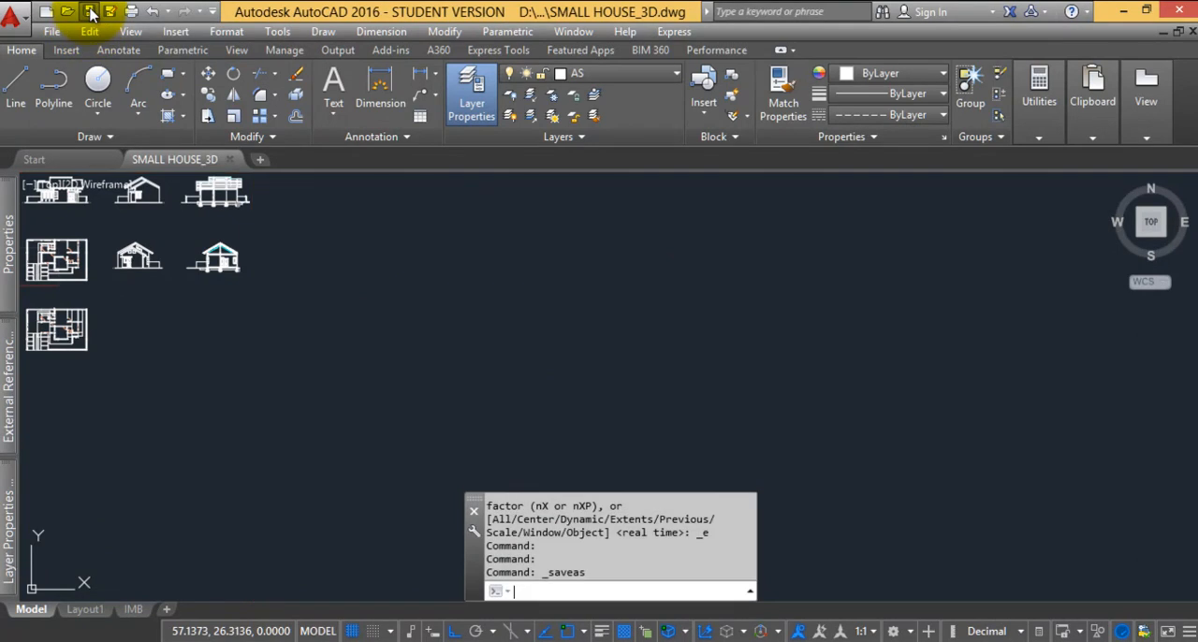
key("ctrl+s")
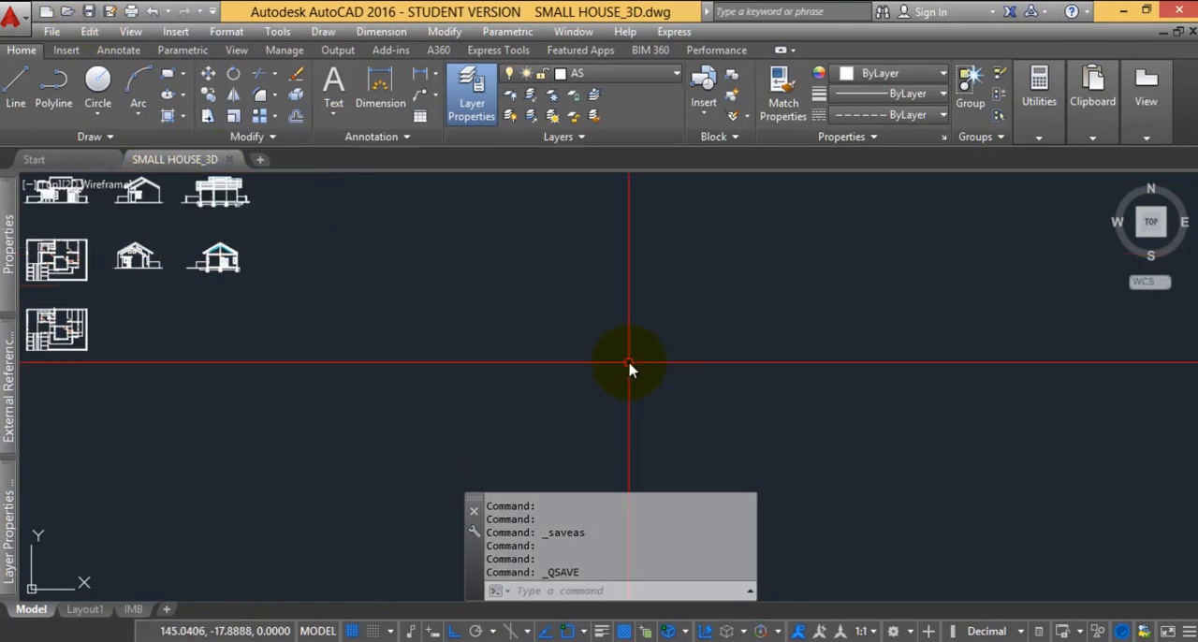
Reopen the original SMALL HOUSE drawing from the recent documents and zoom in on its front view
left_click(35, 160)
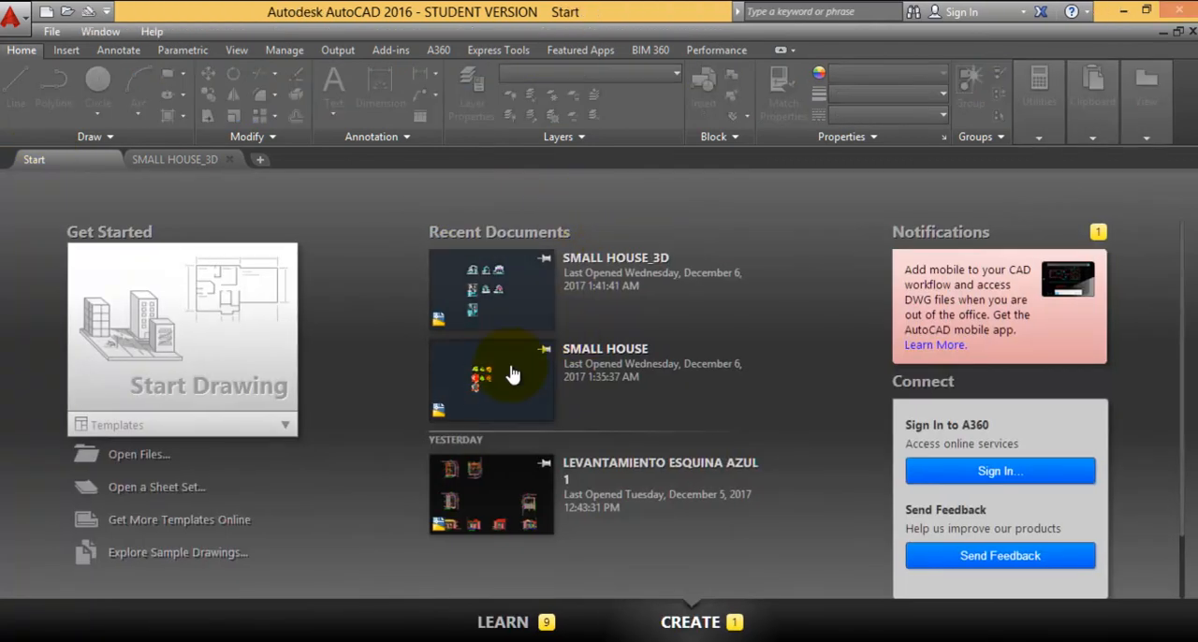
left_click(512, 375)
scroll(414, 319, "up", 10)
scroll(356, 267, "down", 5)
scroll(441, 343, "up", 4)
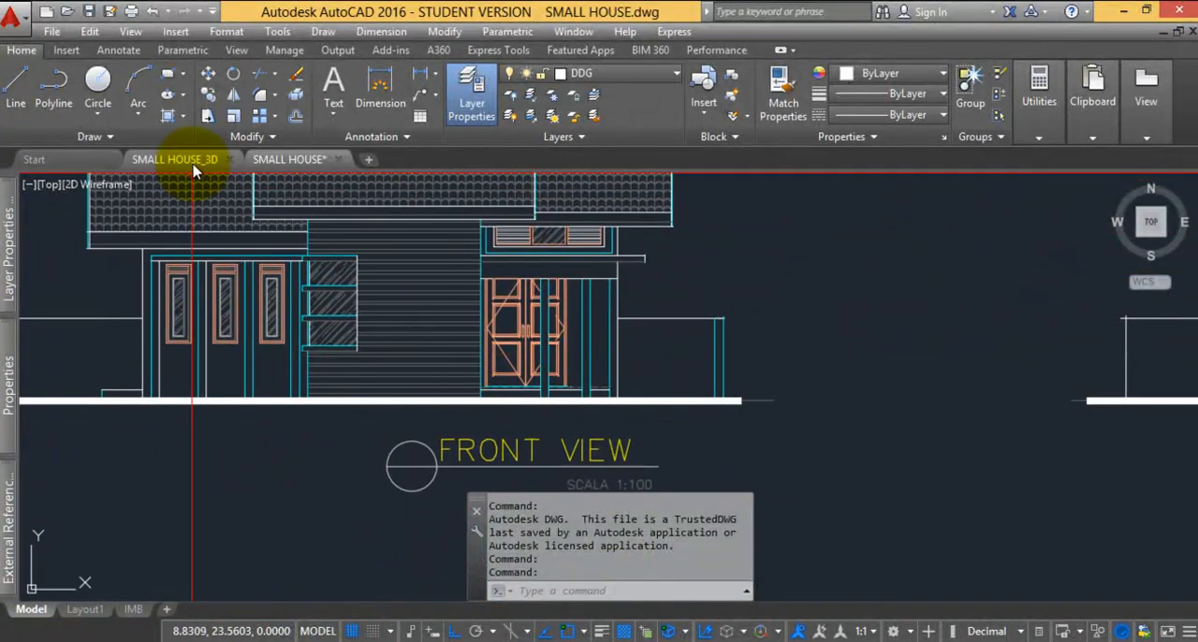
Compare the cleaned SMALL HOUSE_3D elevations with those of the original SMALL HOUSE drawing
left_click(177, 159)
scroll(347, 302, "up", 8)
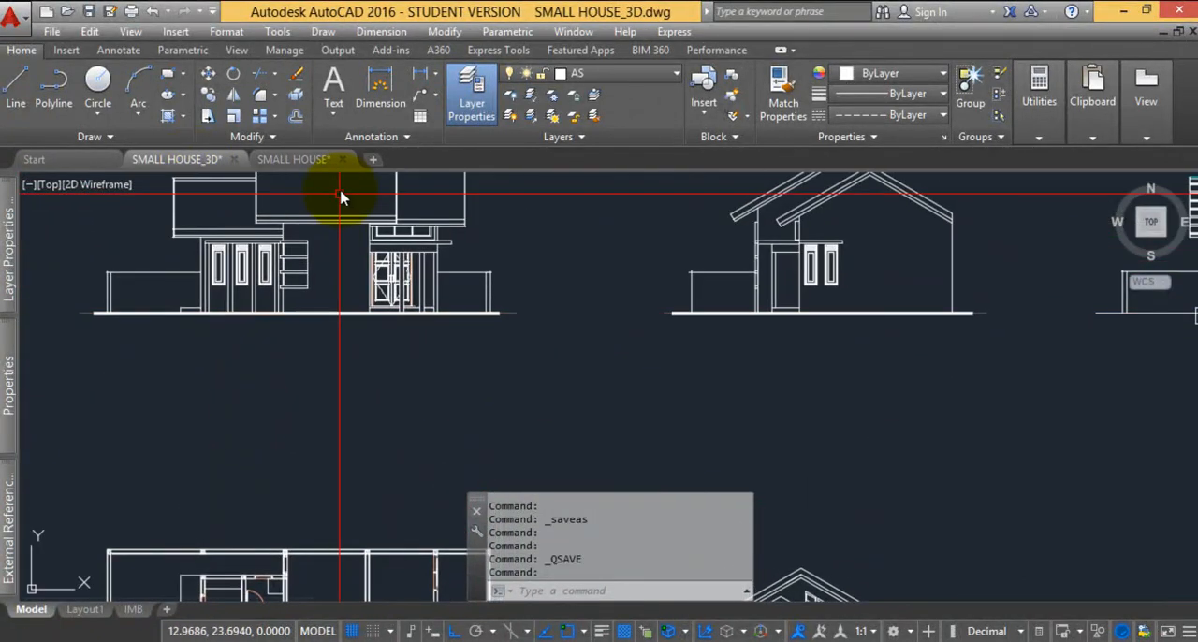
left_click(300, 161)
scroll(379, 299, "down", 10)
scroll(426, 307, "up", 5)
middle_click_drag(423, 302, 418, 366)
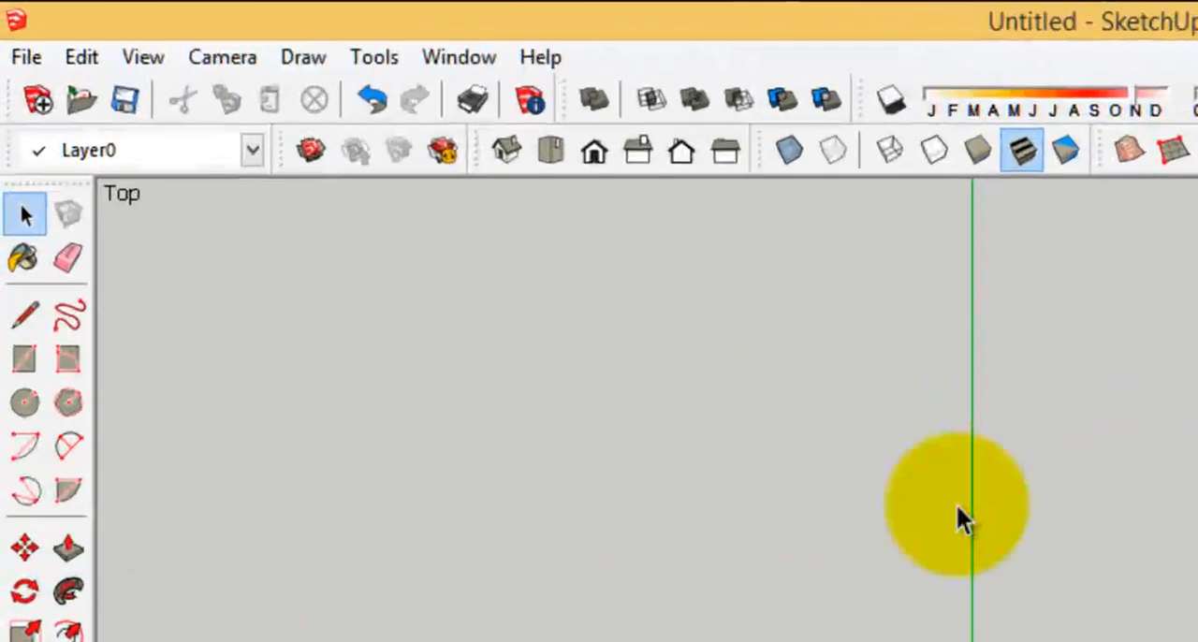
Start a file import in SketchUp and select SMALL HOUSE_3D.dwg in the ARCHIVO REFERENCIA folder
left_click(27, 56)
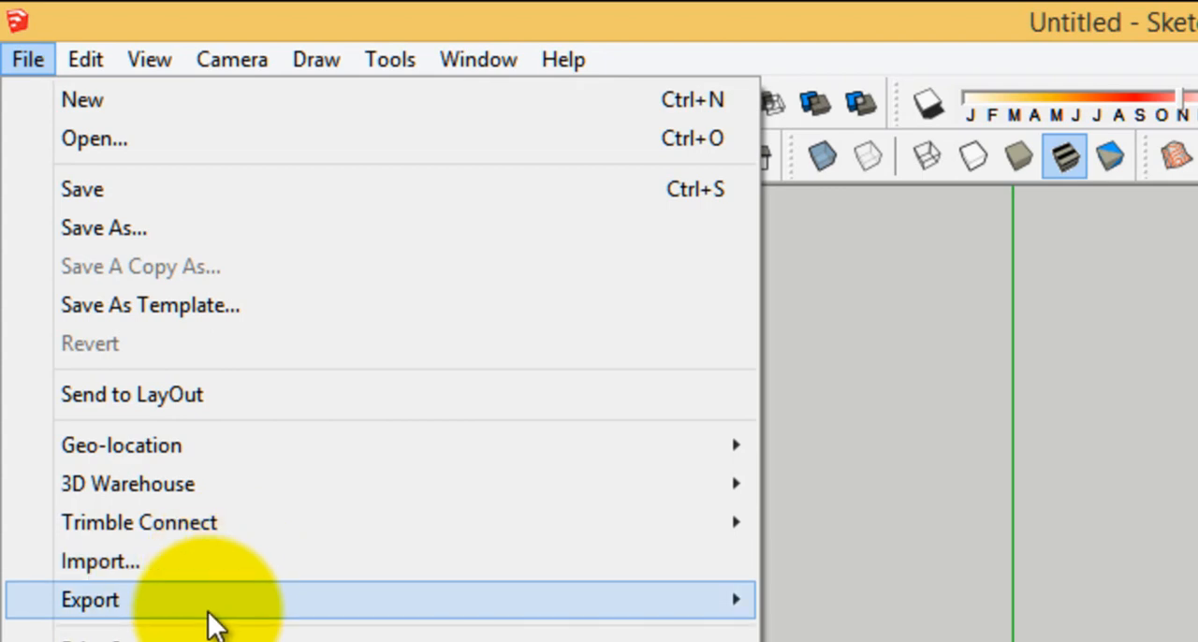
mouse_move(208, 614)
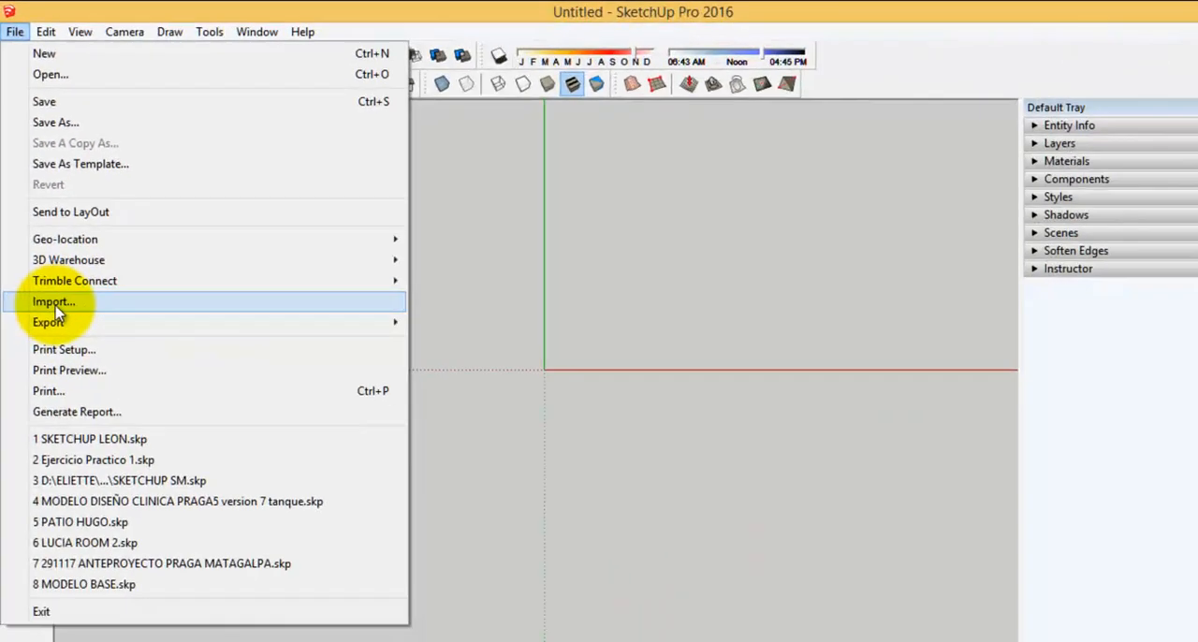
left_click(54, 302)
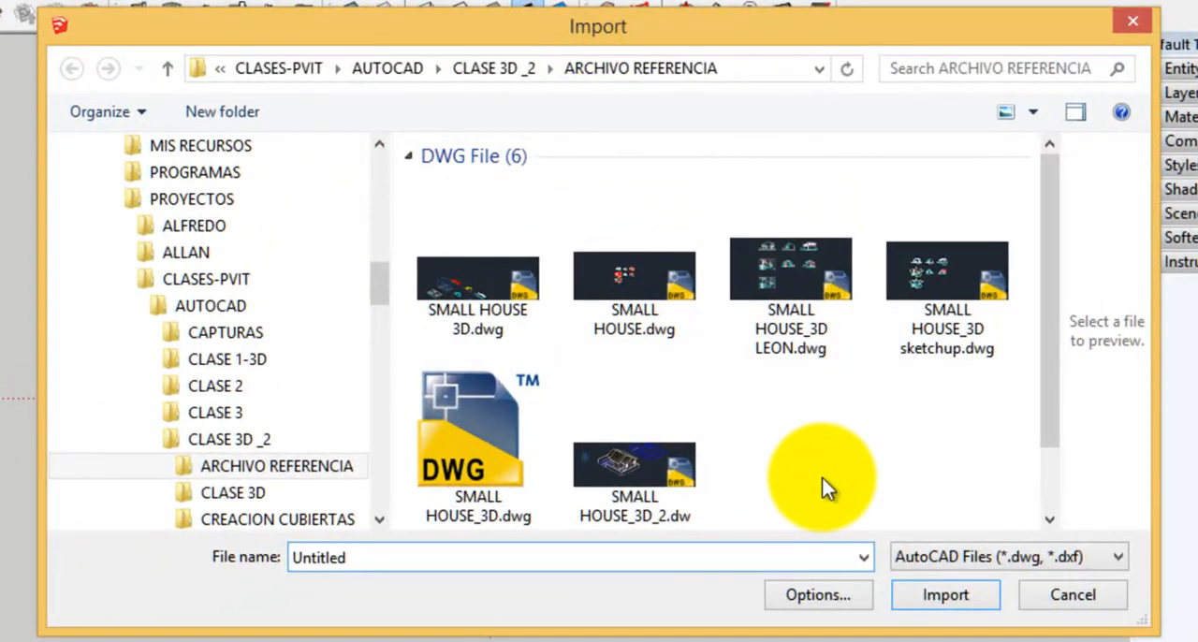
left_click(600, 460)
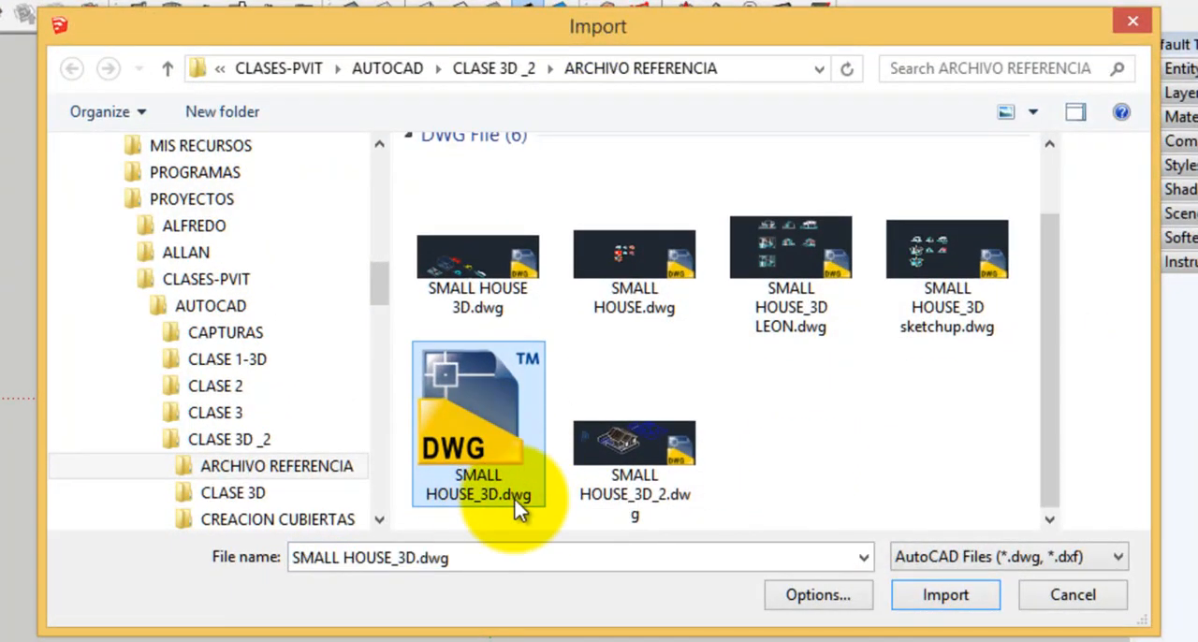
Filter the import list to SketchUp Files (*.skp), return it to AutoCAD Files (*.dwg, *.dxf) and reselect SMALL HOUSE_3D.dwg
left_click(1081, 556)
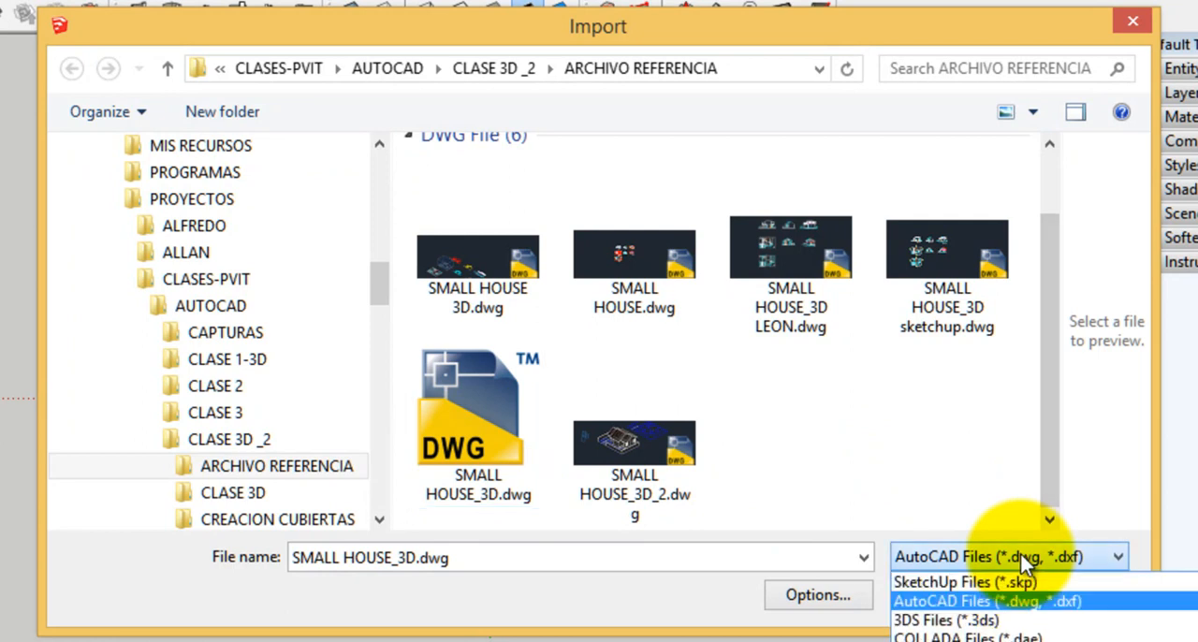
left_click(1005, 578)
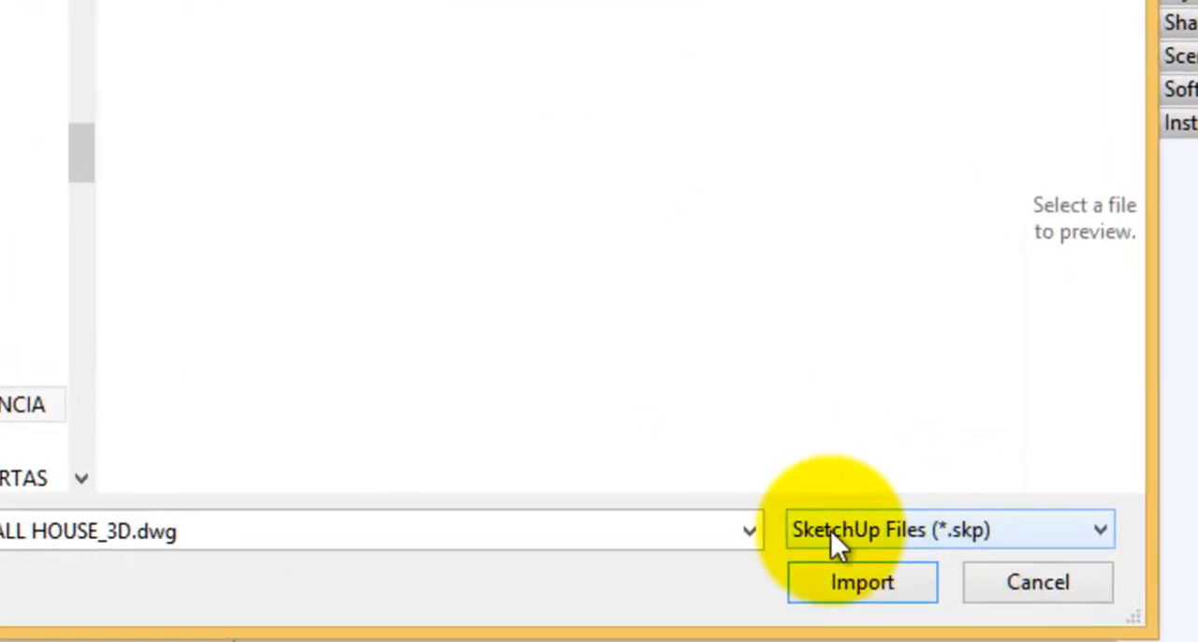
left_click(988, 555)
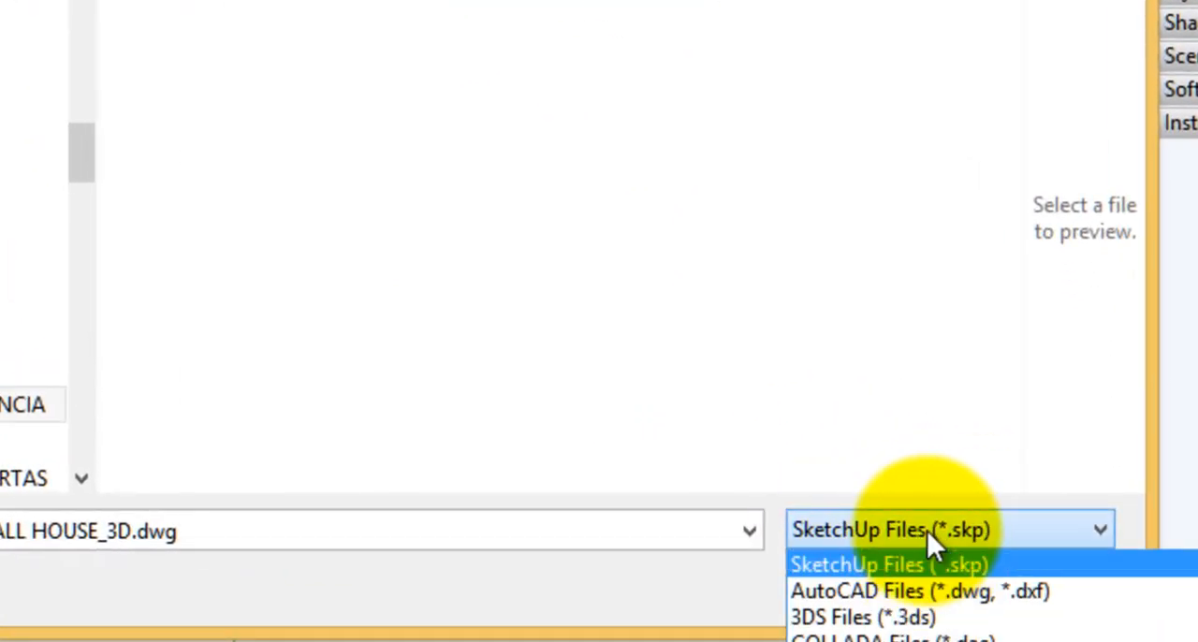
left_click(869, 586)
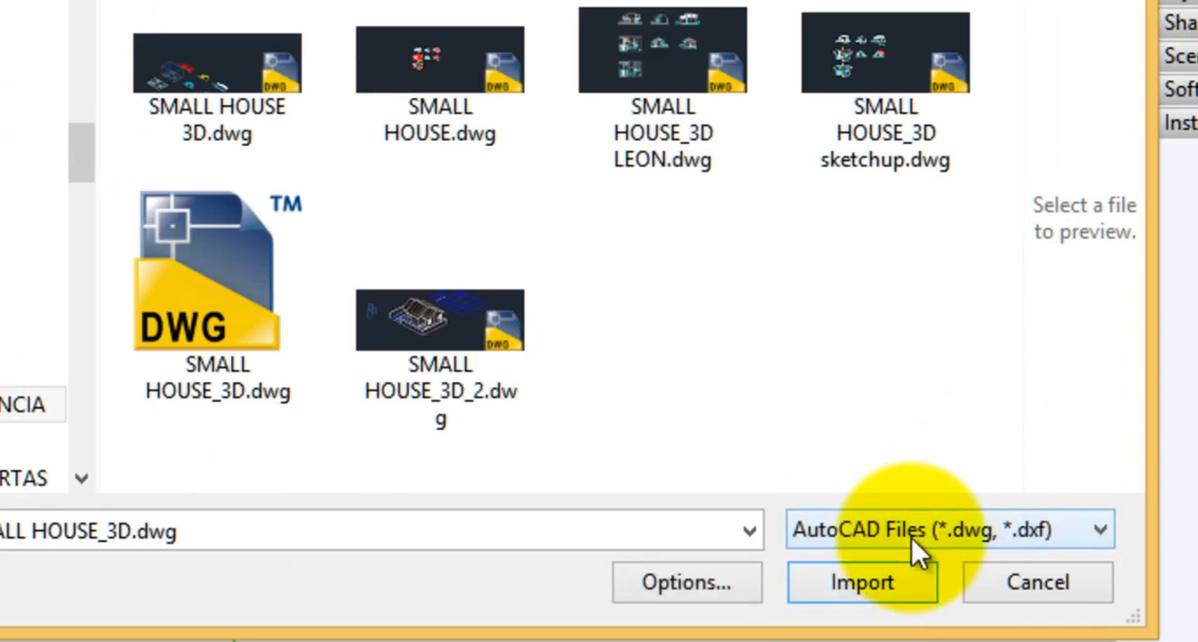
left_click(746, 391)
left_click(171, 329)
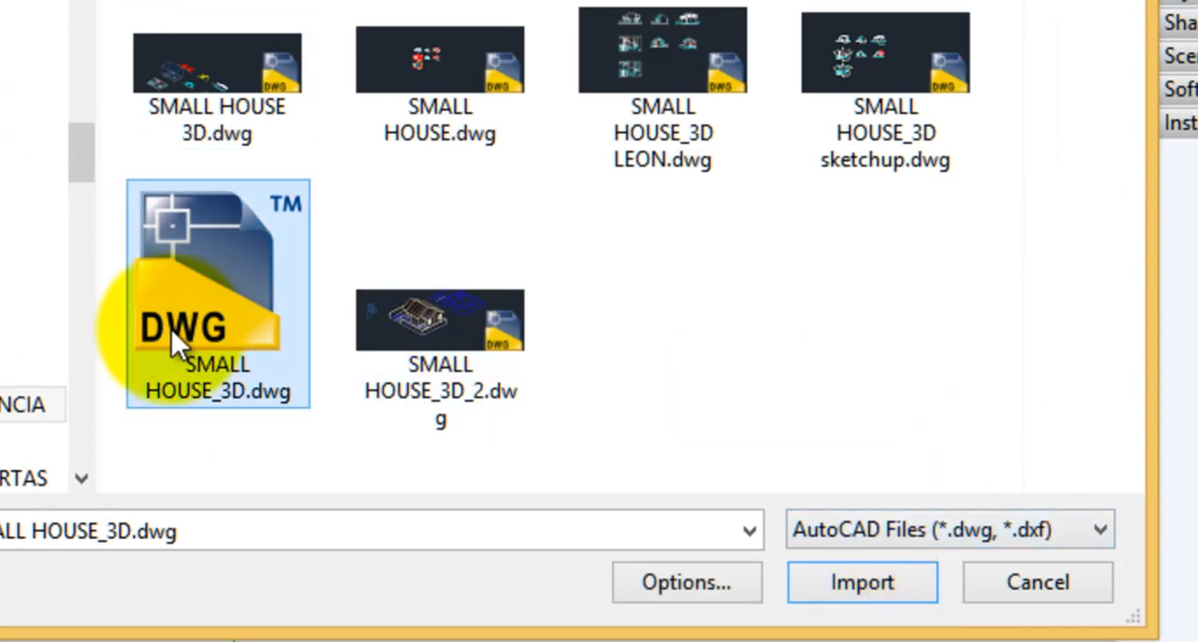
Alternate the import file type between SketchUp Files and AutoCAD Files, leaving it on SketchUp Files (*.skp)
left_click(884, 515)
left_click(878, 557)
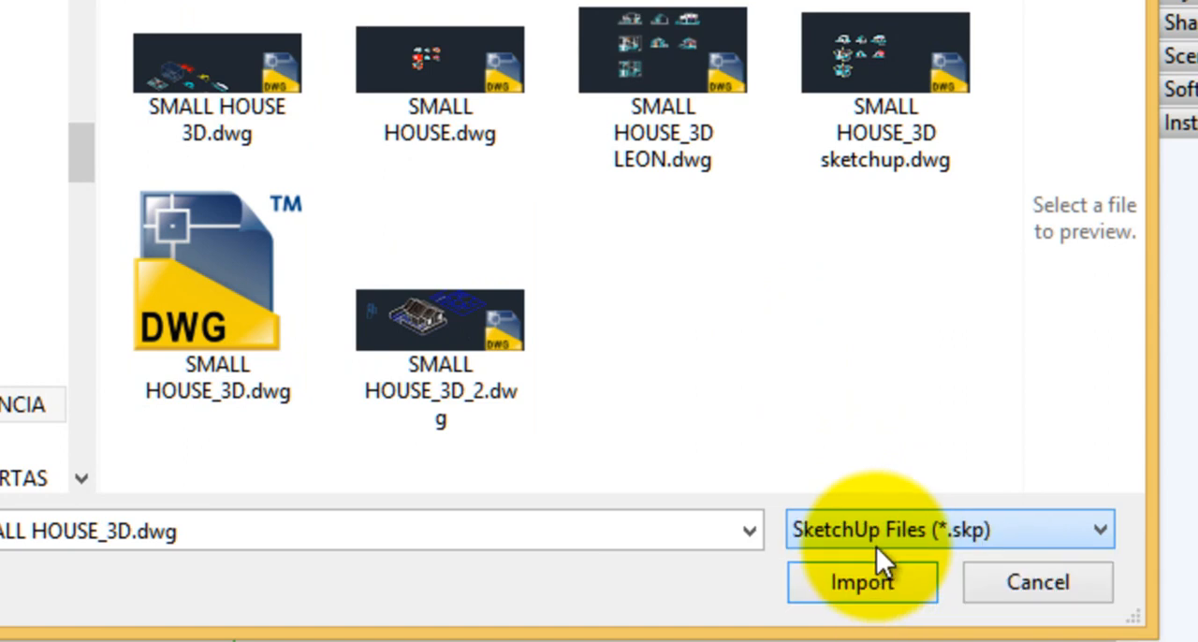
left_click(844, 528)
left_click(844, 530)
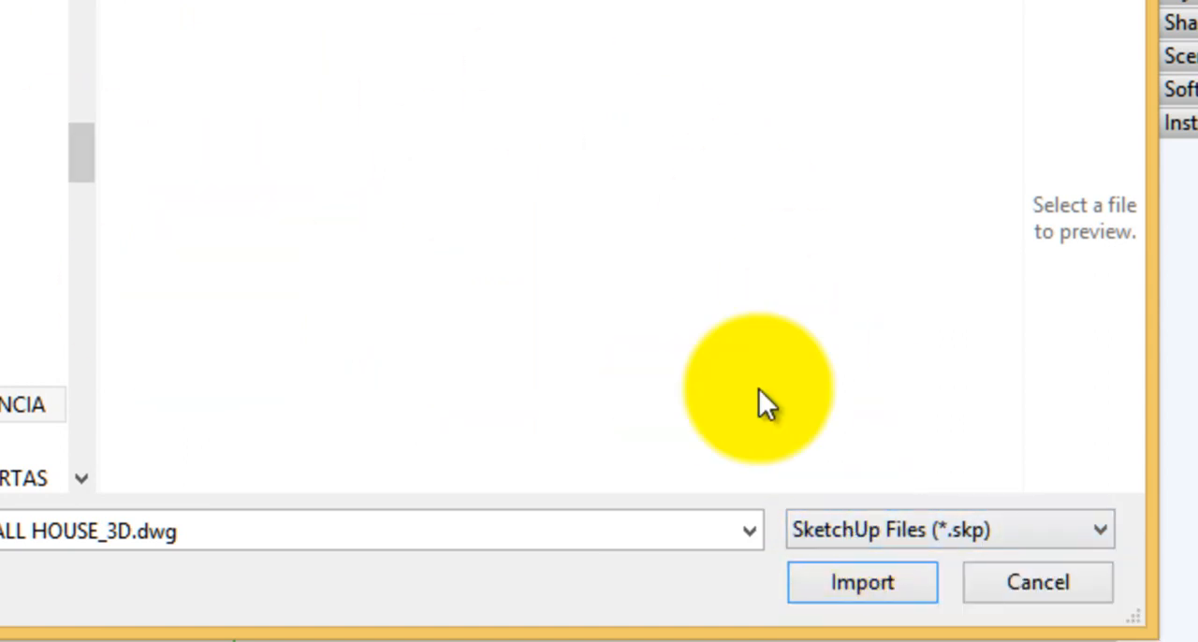
left_click(885, 533)
left_click(857, 584)
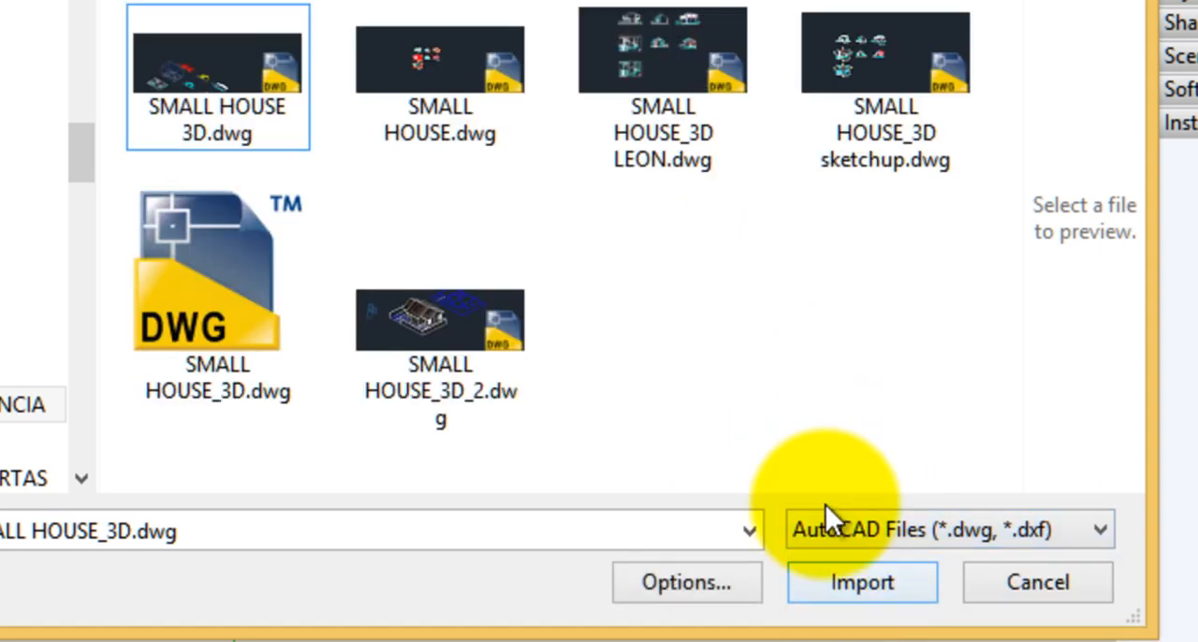
left_click(856, 531)
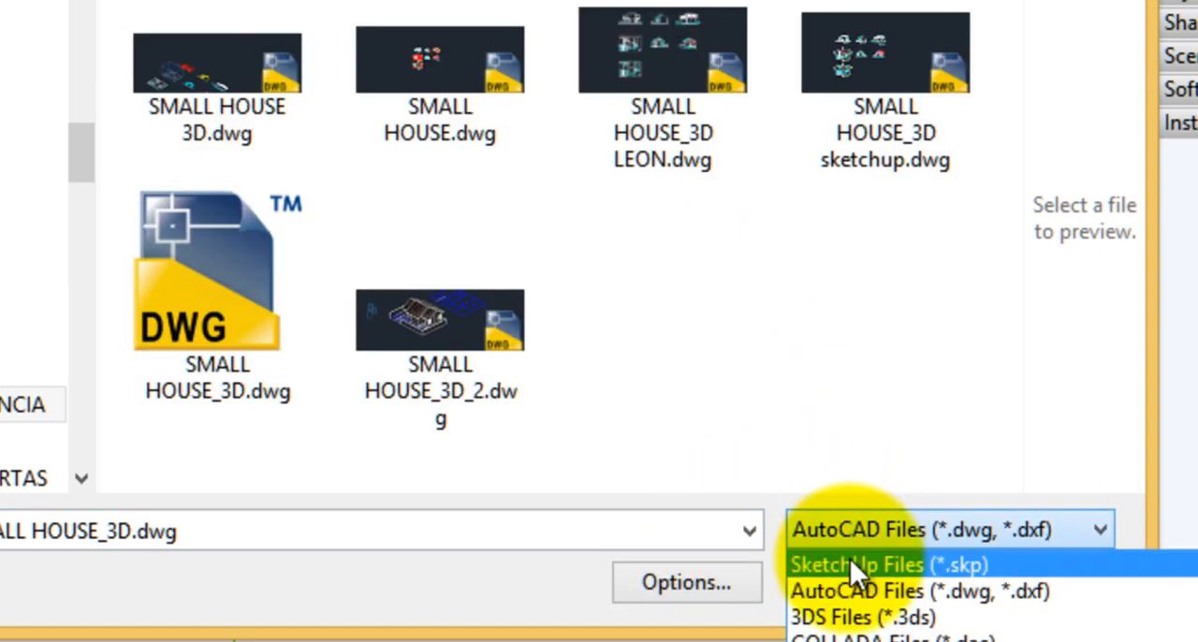
left_click(849, 561)
Set the import file type to AutoCAD Files (*.dwg, *.dxf) and select SMALL HOUSE_3D.dwg
left_click(838, 533)
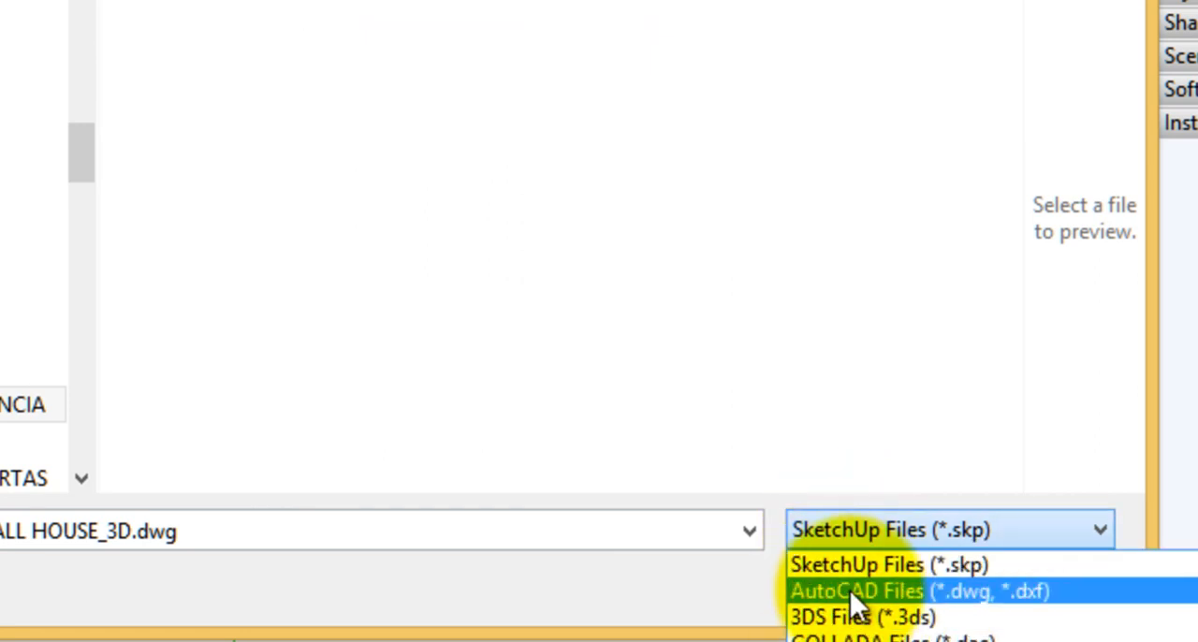
left_click(853, 592)
left_click(206, 332)
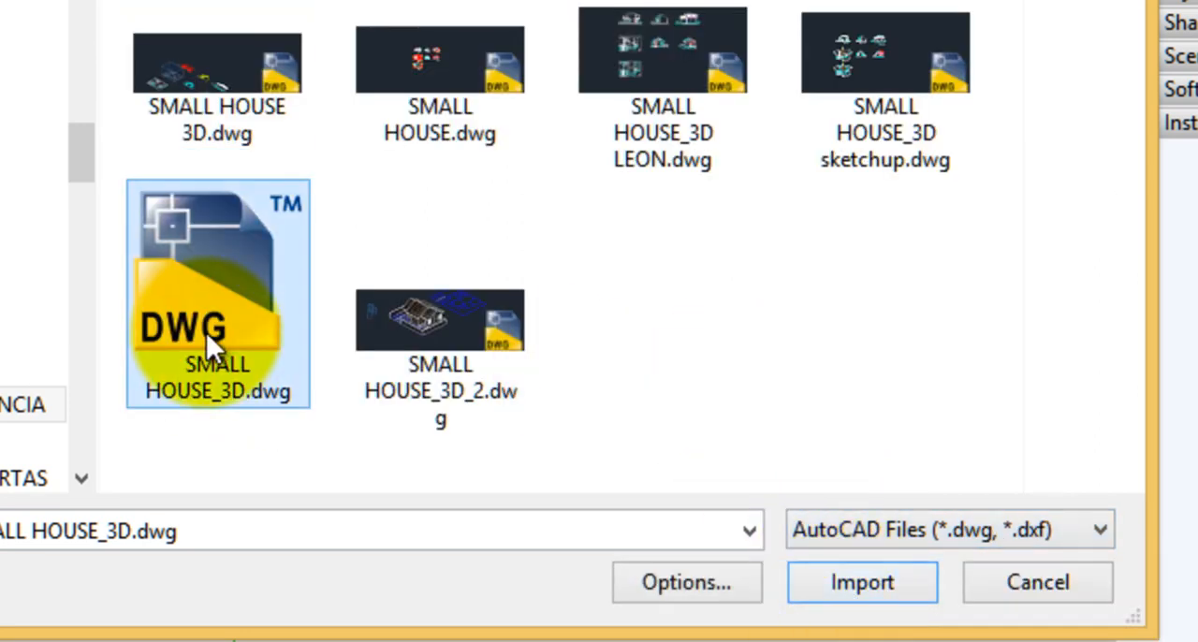
Import the drawing in Meters with coplanar face merging, consistent face orientation and drawing origin preservation all turned off
left_click(687, 584)
left_click(222, 101)
left_click(220, 136)
left_click(219, 136)
left_click(221, 102)
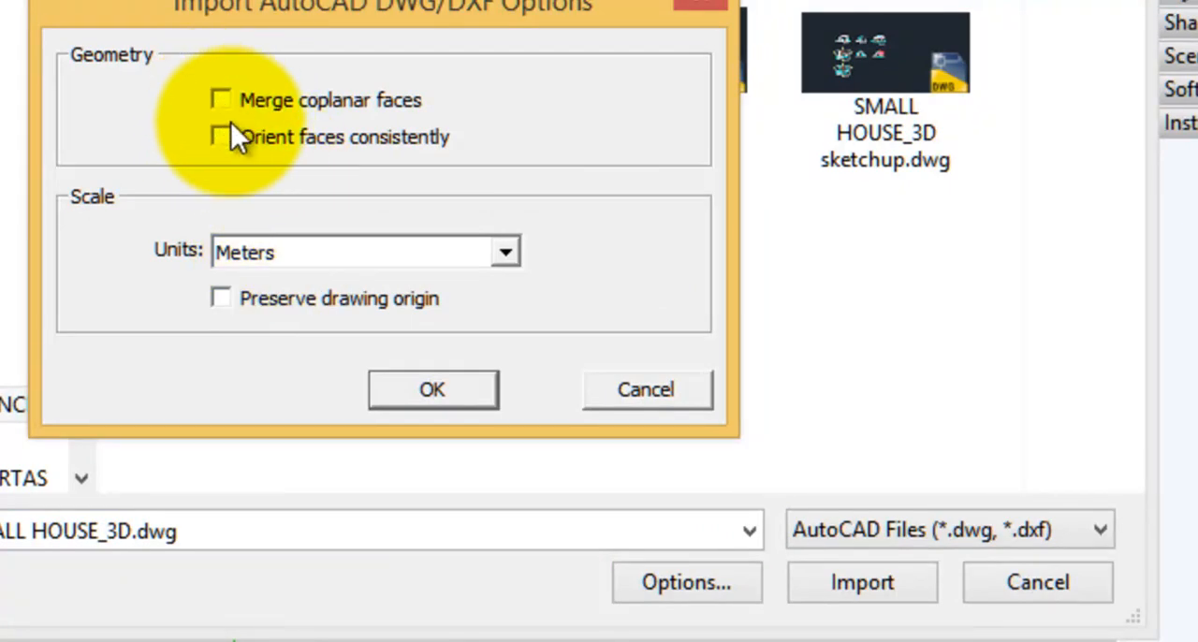
left_click(221, 300)
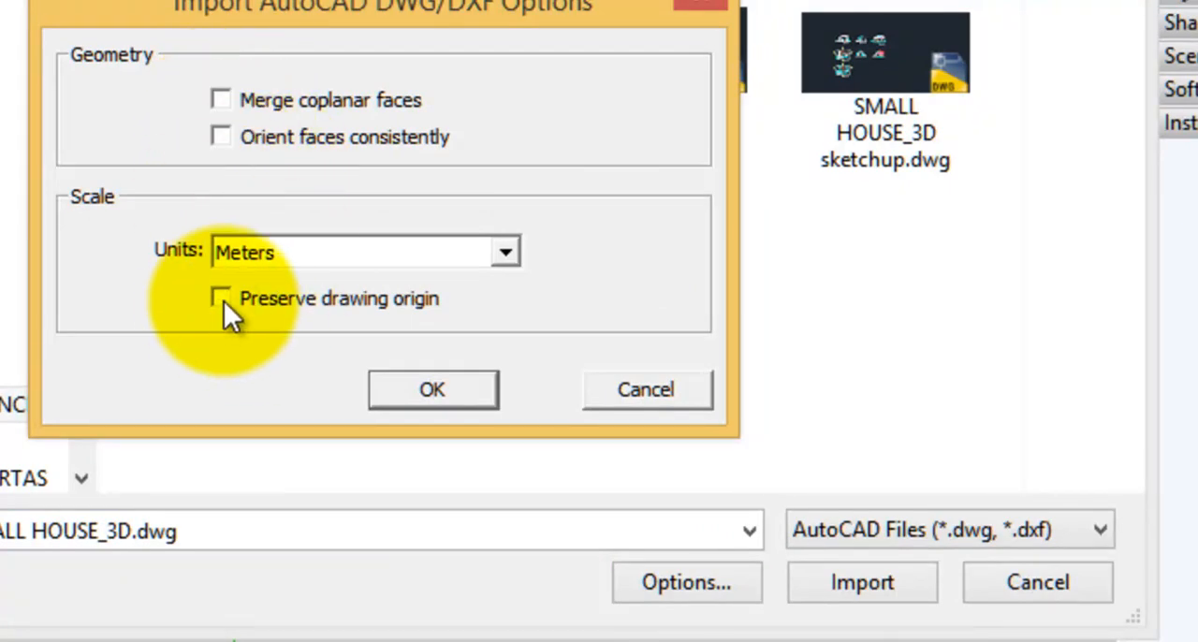
left_click(223, 299)
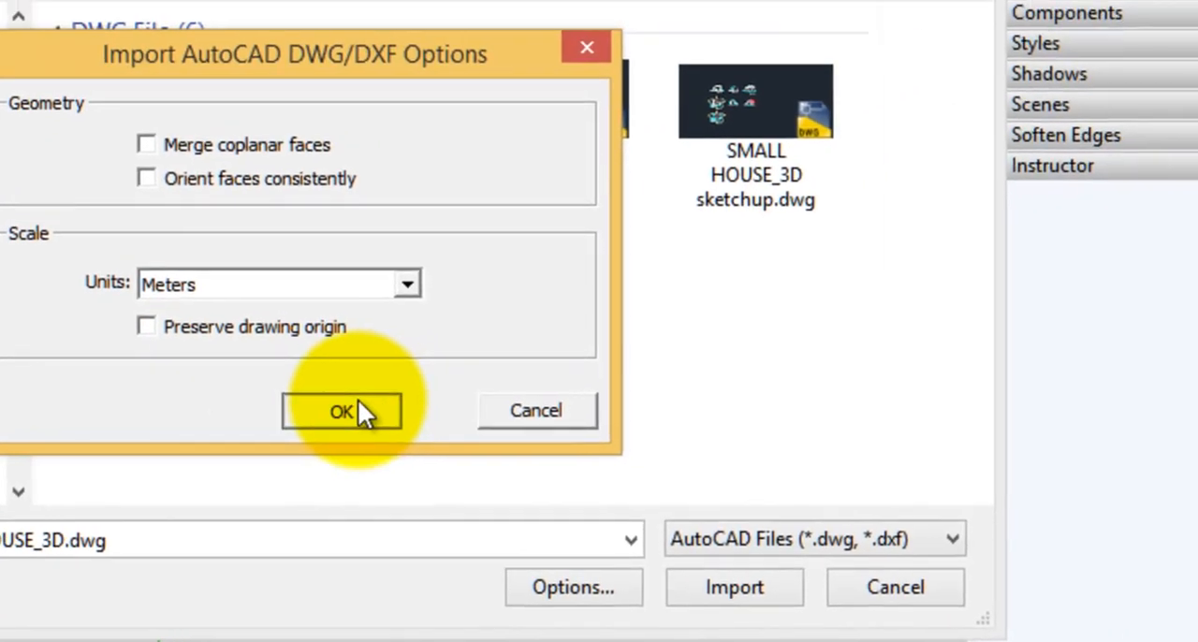
left_click(463, 389)
left_click(738, 595)
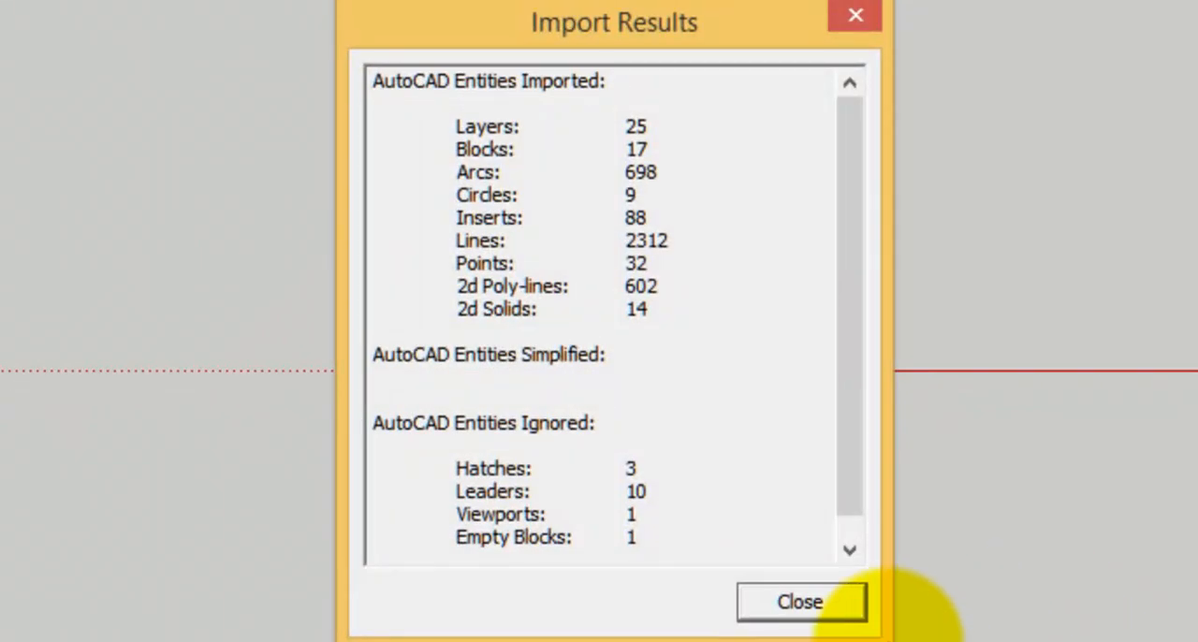
Review the imported and ignored AutoCAD entities in the import results and close the report
left_click_drag(621, 129, 687, 131)
left_click_drag(440, 123, 691, 171)
left_click_drag(445, 171, 591, 233)
left_click_drag(491, 240, 650, 325)
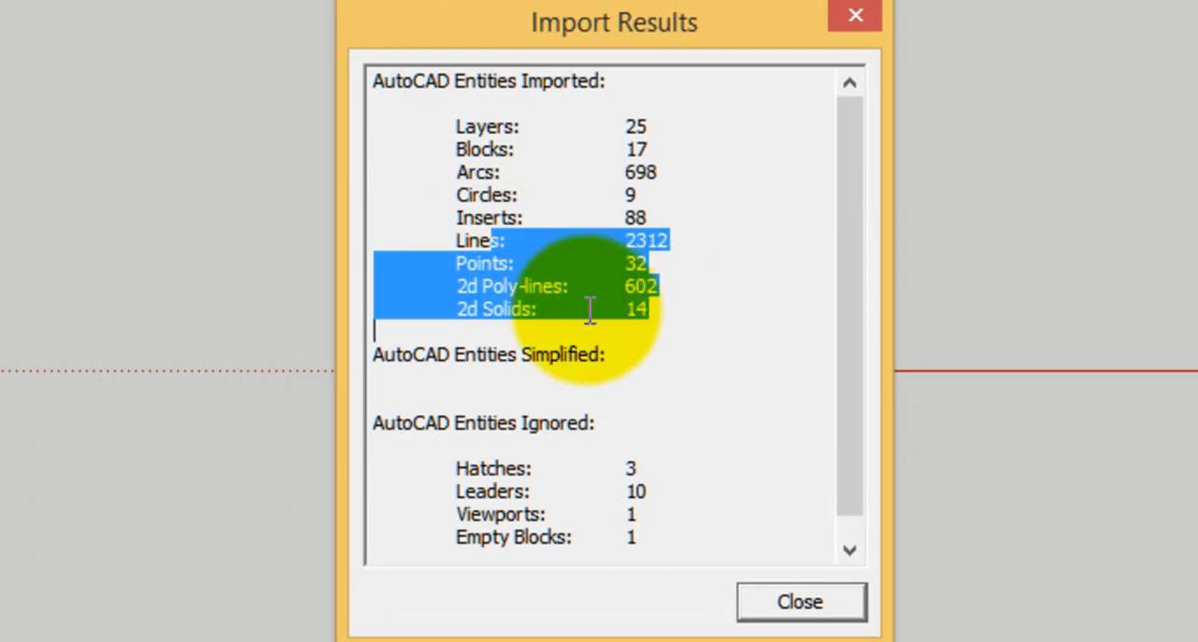
left_click_drag(438, 262, 660, 309)
left_click_drag(446, 309, 614, 351)
mouse_move(489, 471)
left_mouse_down()
mouse_move(665, 526)
mouse_move(556, 538)
mouse_move(420, 437)
left_mouse_up()
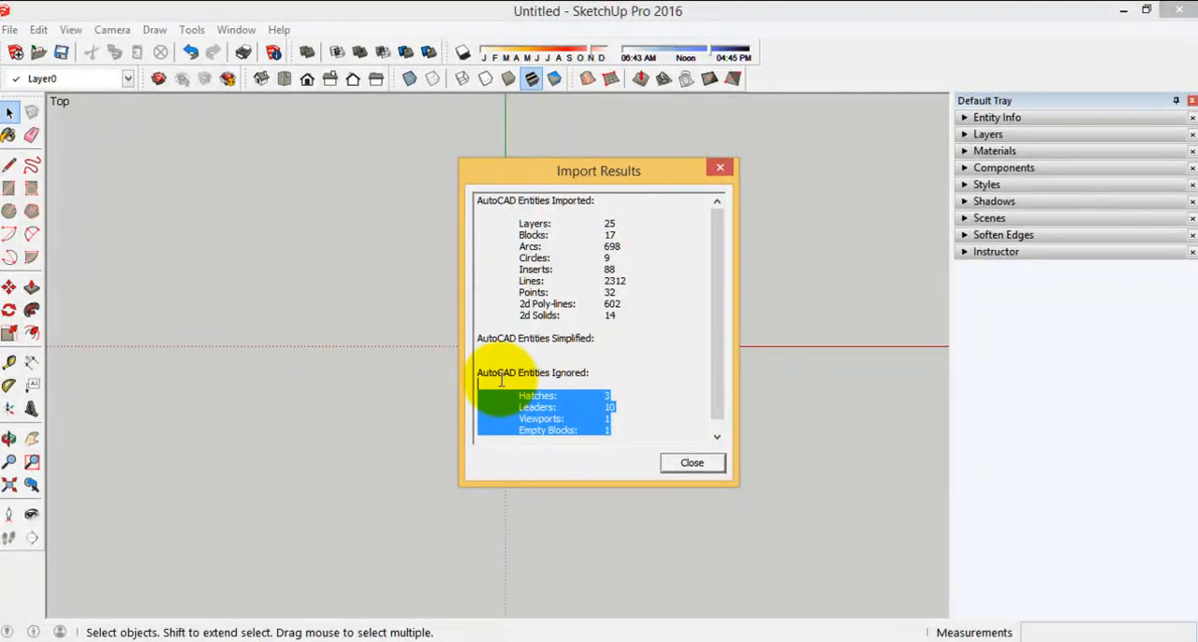
left_click_drag(501, 379, 629, 407)
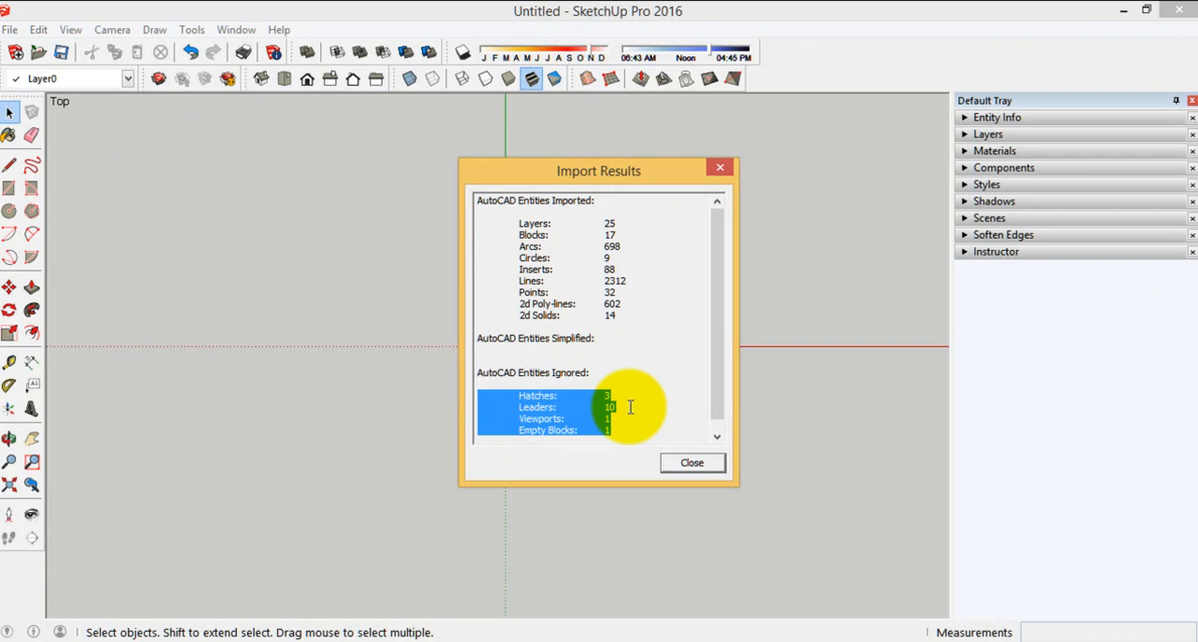
left_click(691, 463)
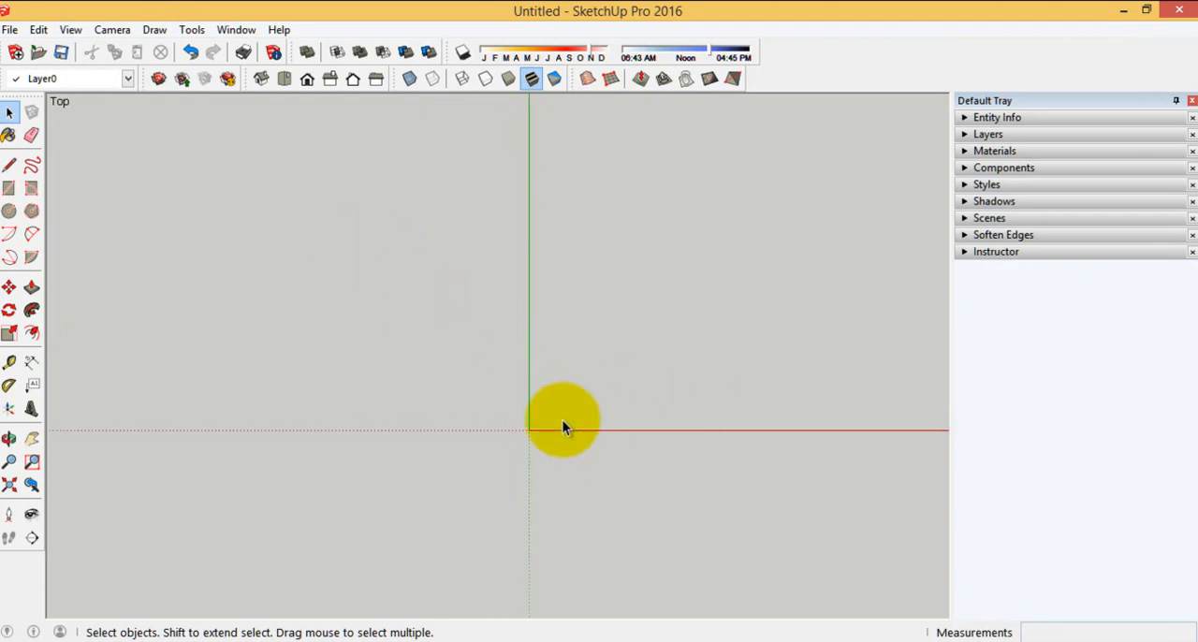
Show the whole model and inspect where the imported house drawings and the scattered stray entities lie relative to the origin
left_click(9, 486)
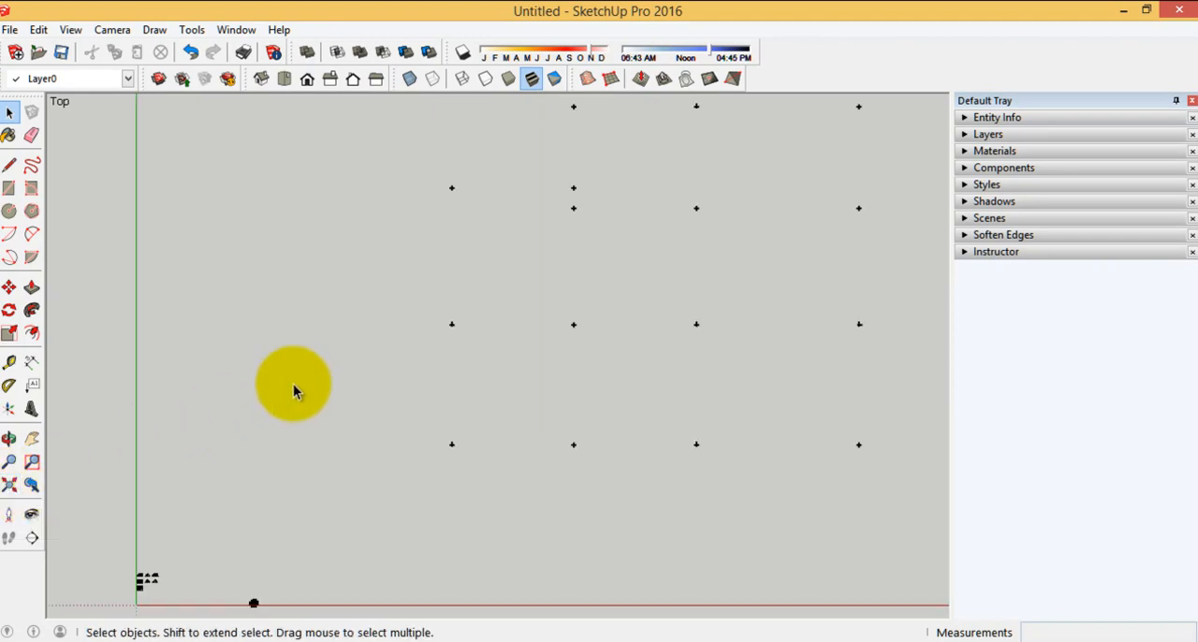
scroll(319, 383, "down", 3)
middle_click_drag(458, 481, 204, 335)
scroll(229, 370, "up", 10)
left_click_drag(527, 481, 147, 230)
scroll(146, 229, "down", 3)
left_click(396, 262)
scroll(193, 276, "down", 5)
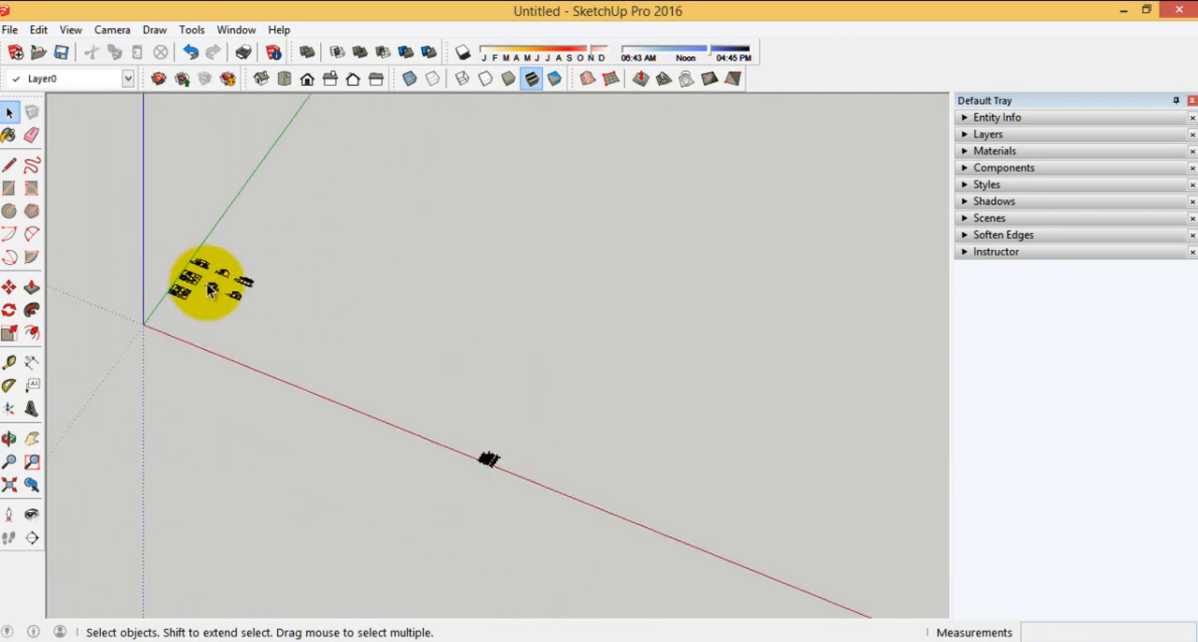
scroll(329, 308, "down", 5)
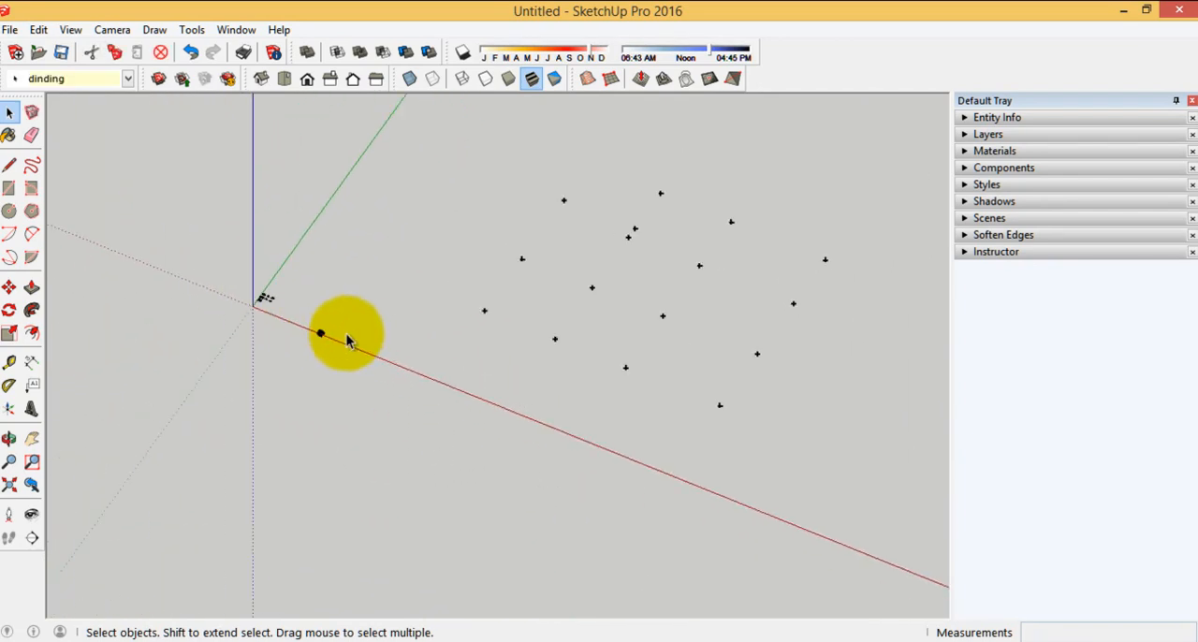
left_click(455, 396)
middle_click_drag(455, 396, 413, 395)
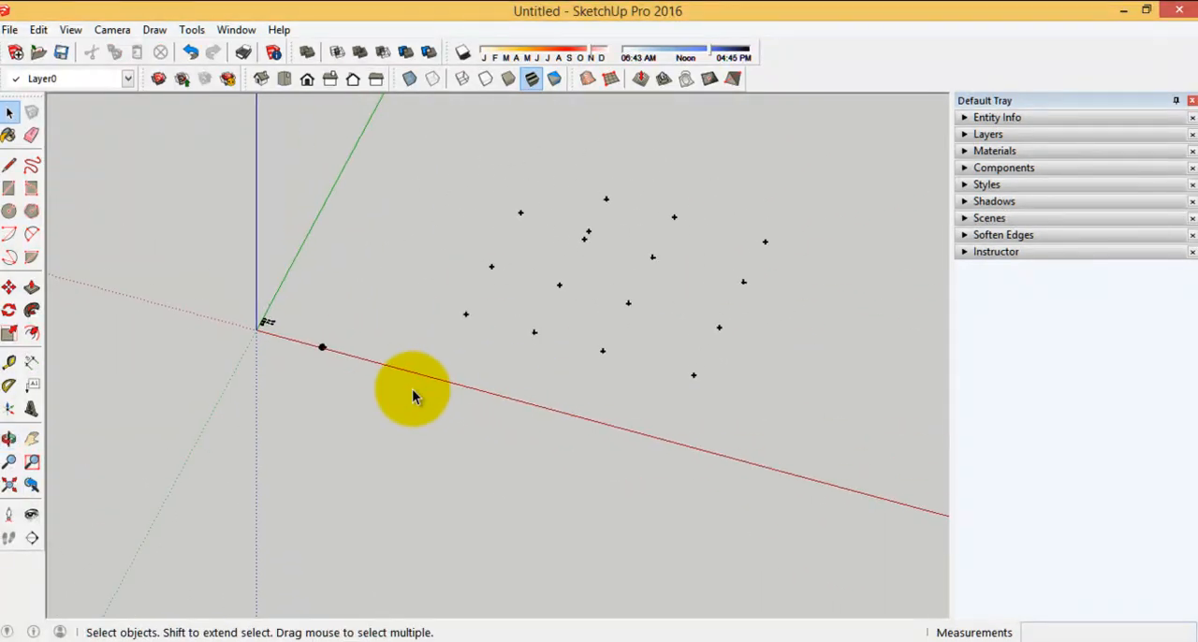
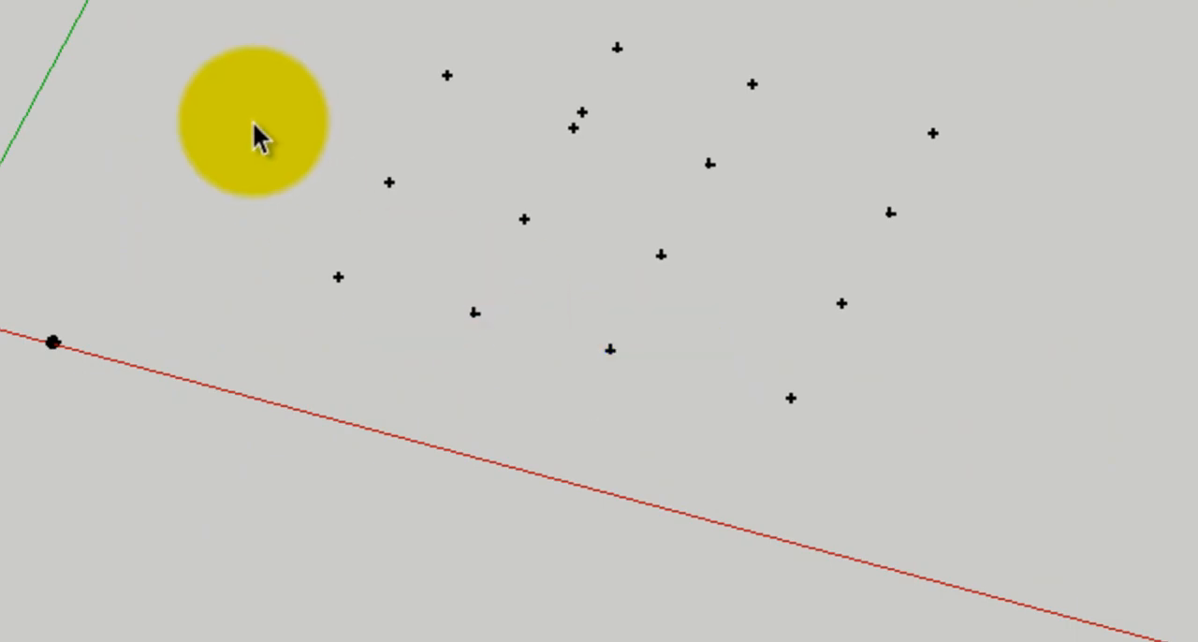
Delete the stray points scattered away from the house drawings, including the small cluster along the red axis
left_click_drag(833, 450, 417, 135)
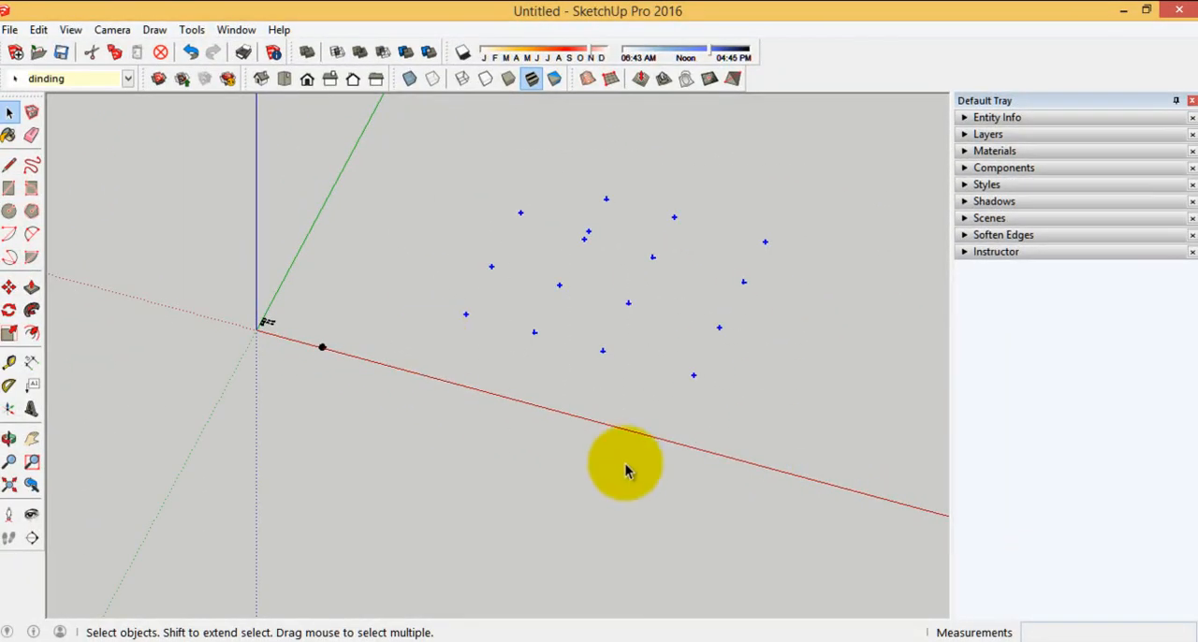
scroll(481, 437, "up", 10)
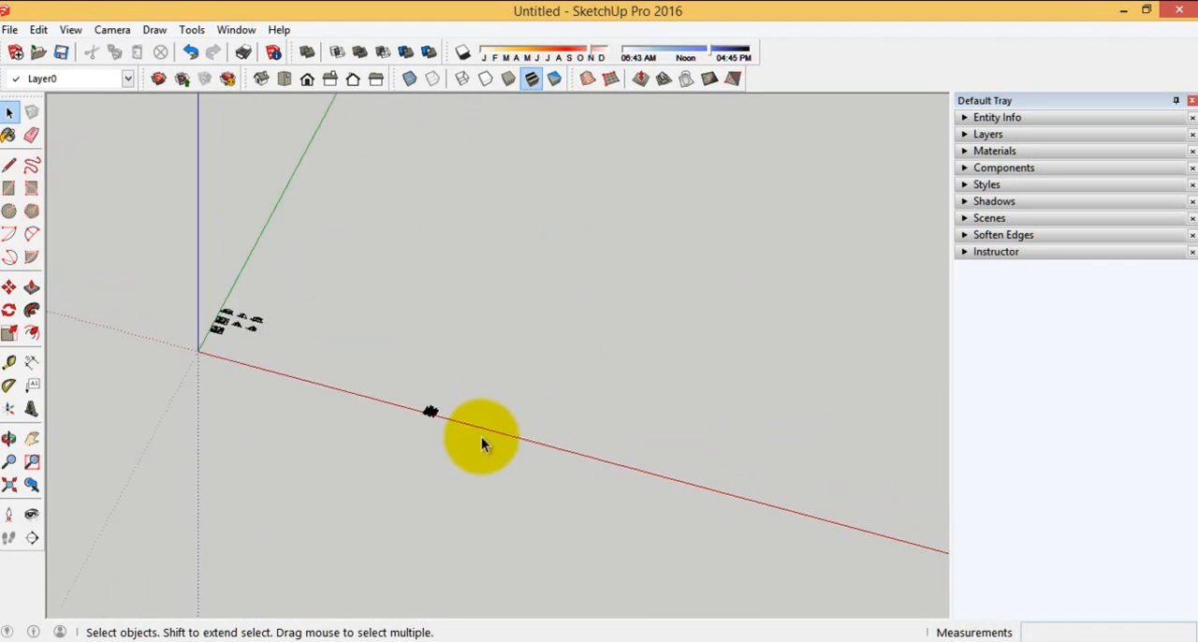
left_click(32, 137)
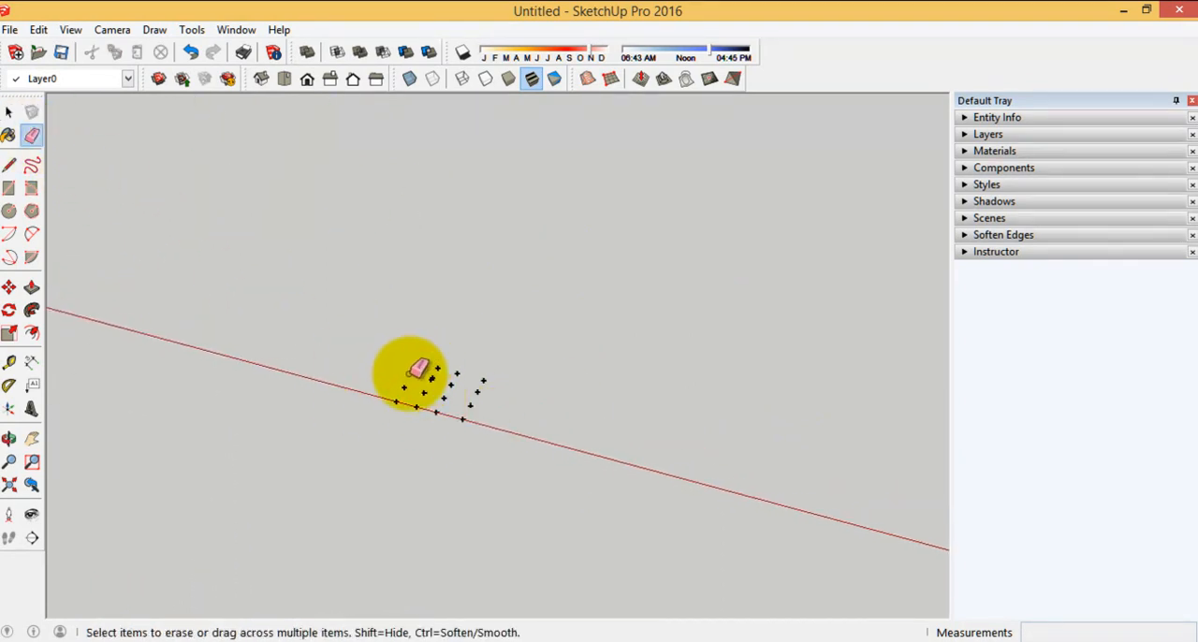
left_click_drag(449, 367, 400, 401)
left_click(10, 113)
key("Delete")
scroll(820, 415, "down", 3)
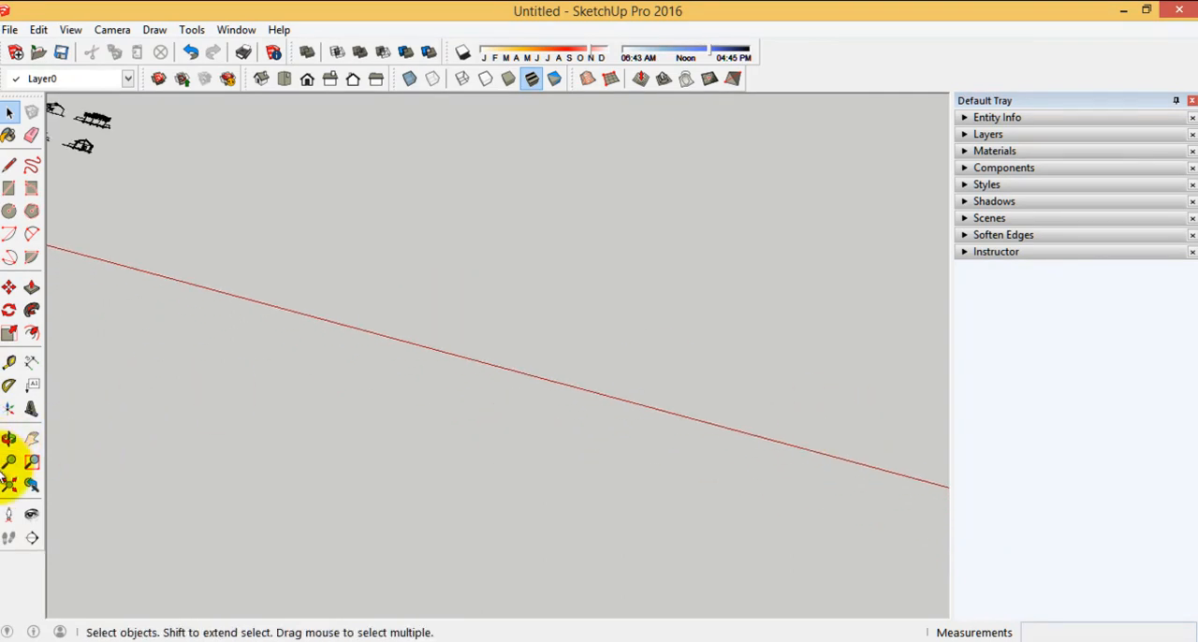
Show the whole model and inspect the area around the origin and the house drawings for leftover stray entities
left_click(8, 483)
middle_click_drag(440, 286, 283, 210)
scroll(283, 210, "up", 5)
scroll(521, 409, "down", 4)
middle_click_drag(522, 409, 858, 385)
scroll(858, 381, "down", 1)
middle_click_drag(713, 476, 521, 435)
scroll(358, 468, "up", 3)
scroll(275, 381, "up", 3)
middle_click_drag(275, 381, 516, 300)
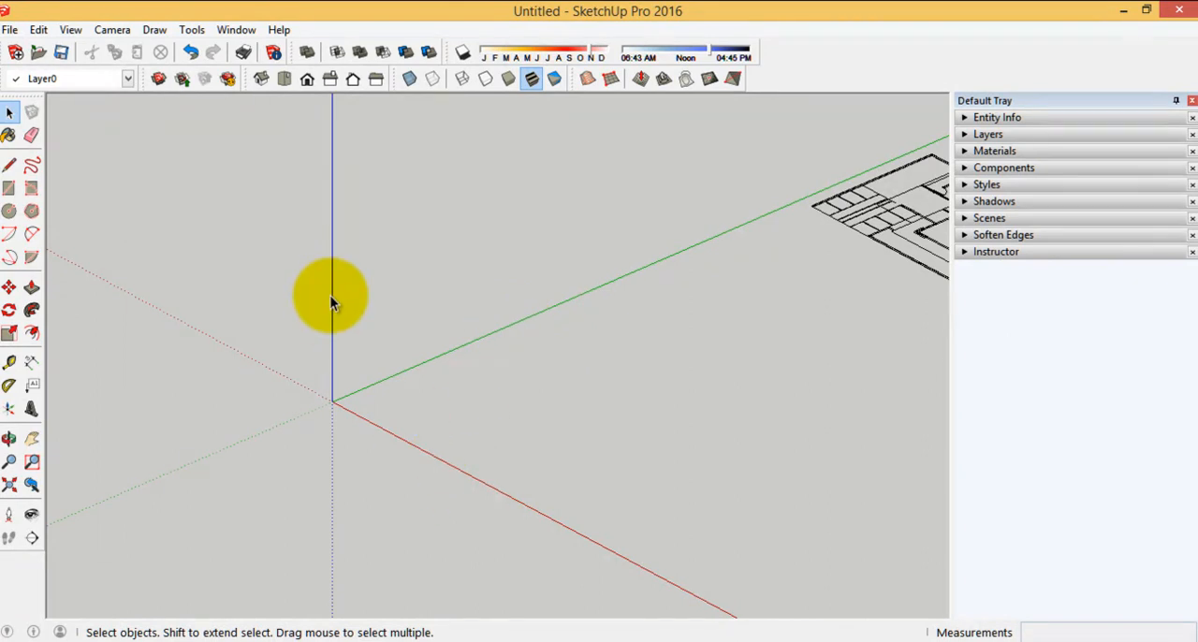
left_click_drag(365, 324, 283, 252)
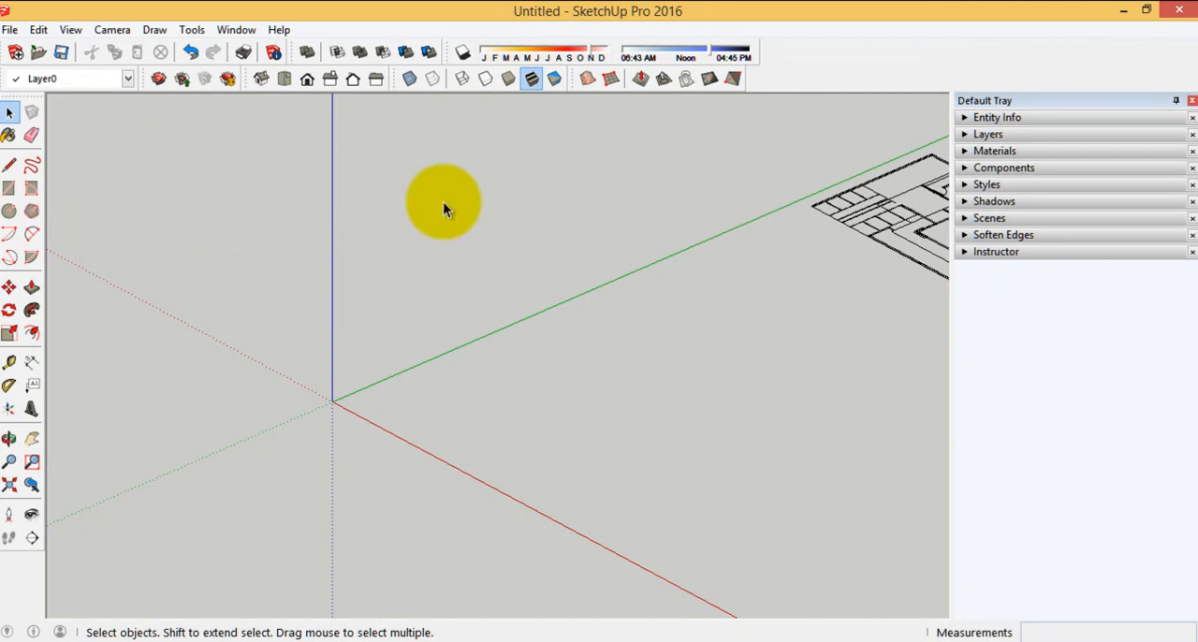
scroll(226, 435, "up", 2)
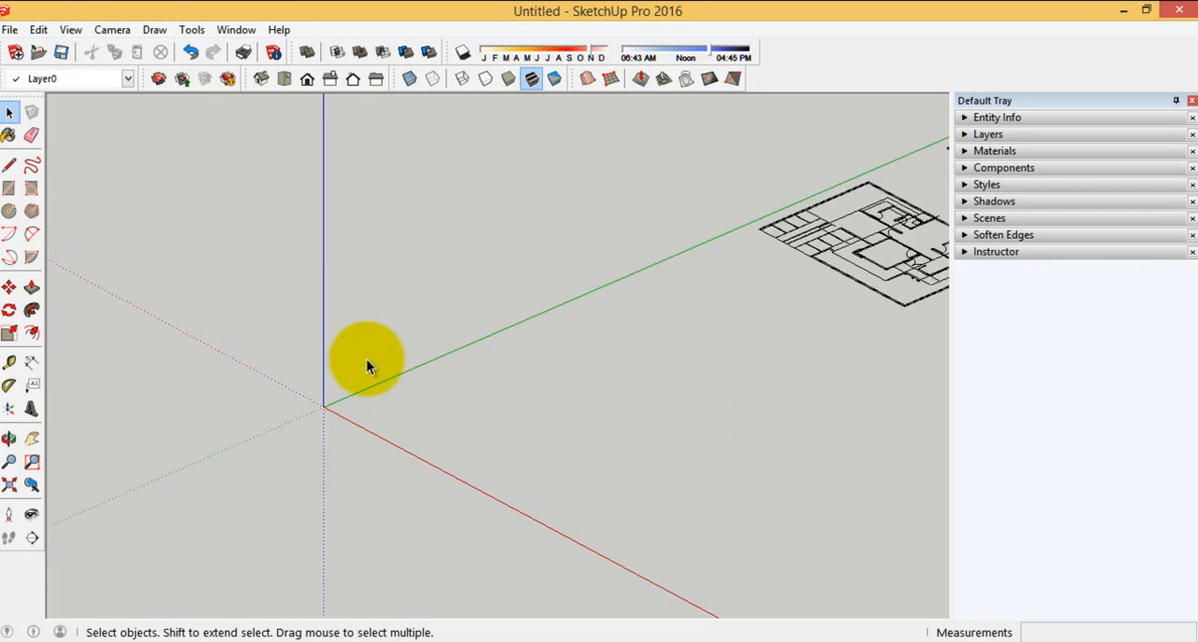
scroll(259, 331, "down", 3)
middle_click_drag(260, 332, 435, 370)
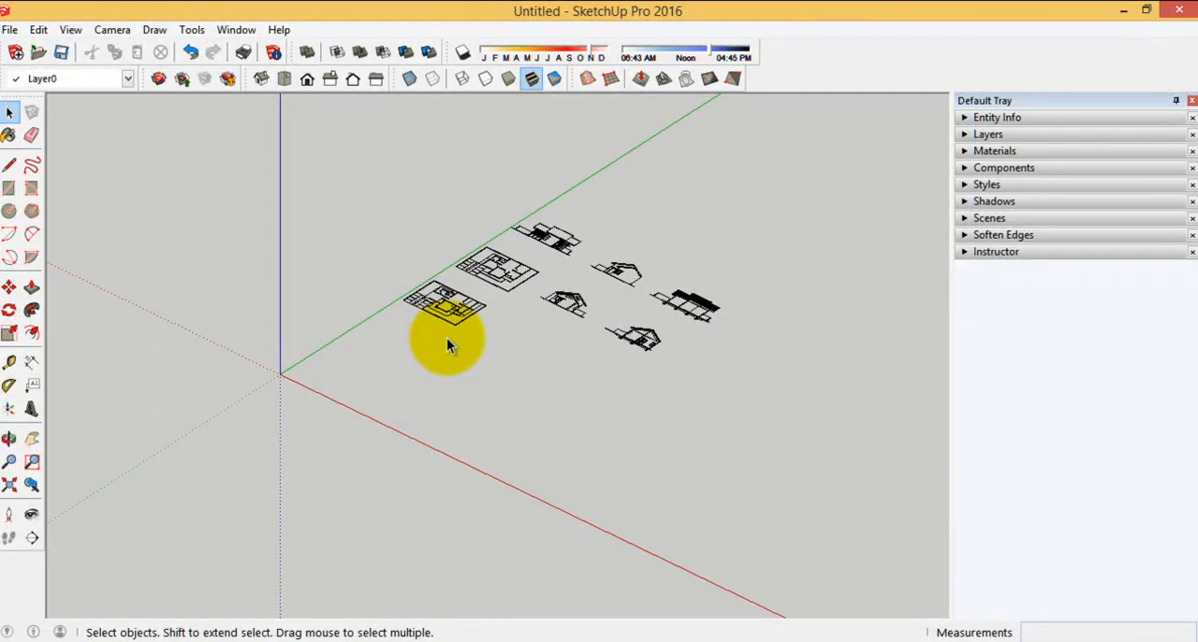
Open the list of layers and go through the ones imported from AutoCAD, from Defpoints to DIM200
left_click(988, 134)
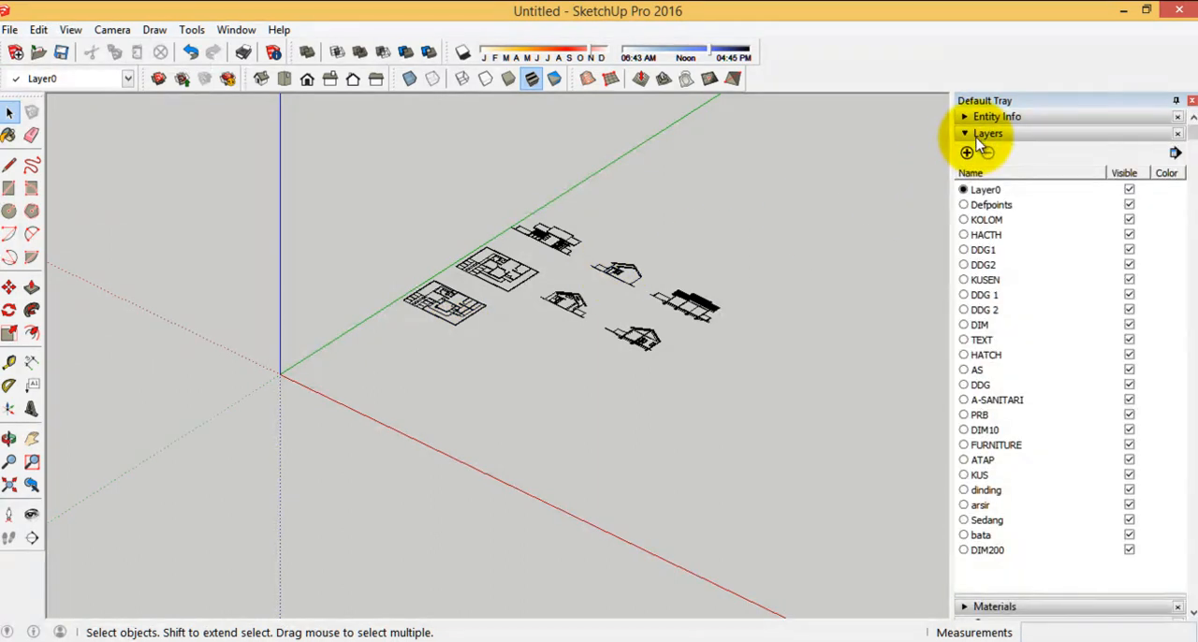
left_click(1008, 206)
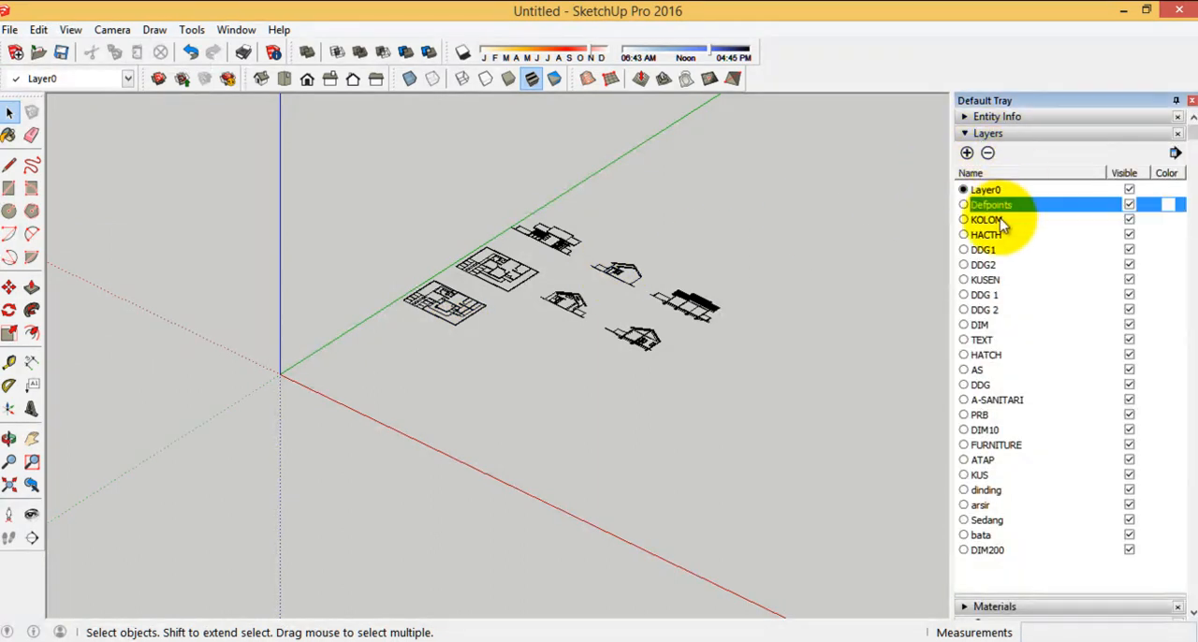
left_click(1003, 221)
left_click(994, 250)
left_click(993, 294)
left_click(994, 325)
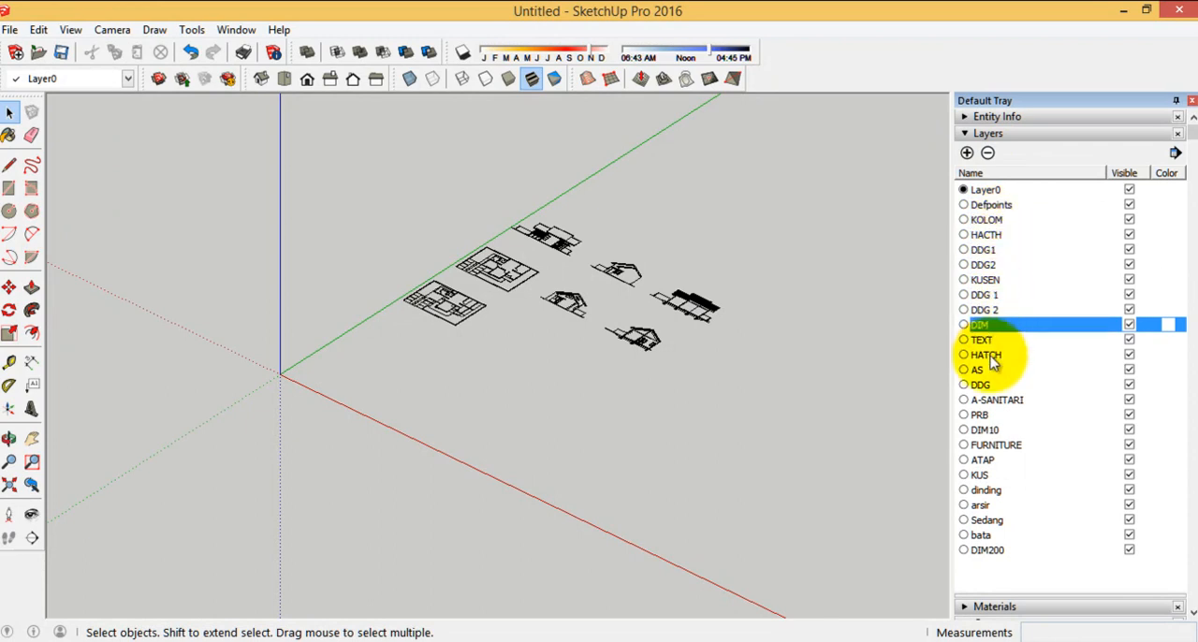
left_click(994, 356)
left_click(994, 386)
left_click(994, 414)
left_click(995, 445)
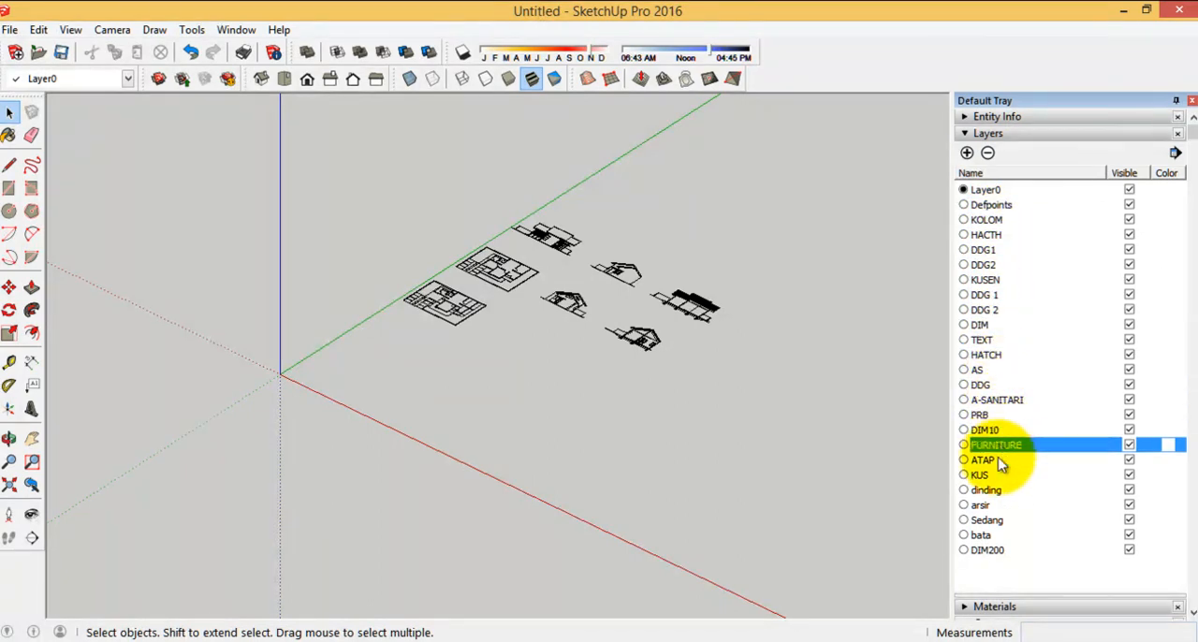
left_click(994, 474)
left_click(994, 490)
left_click(1006, 521)
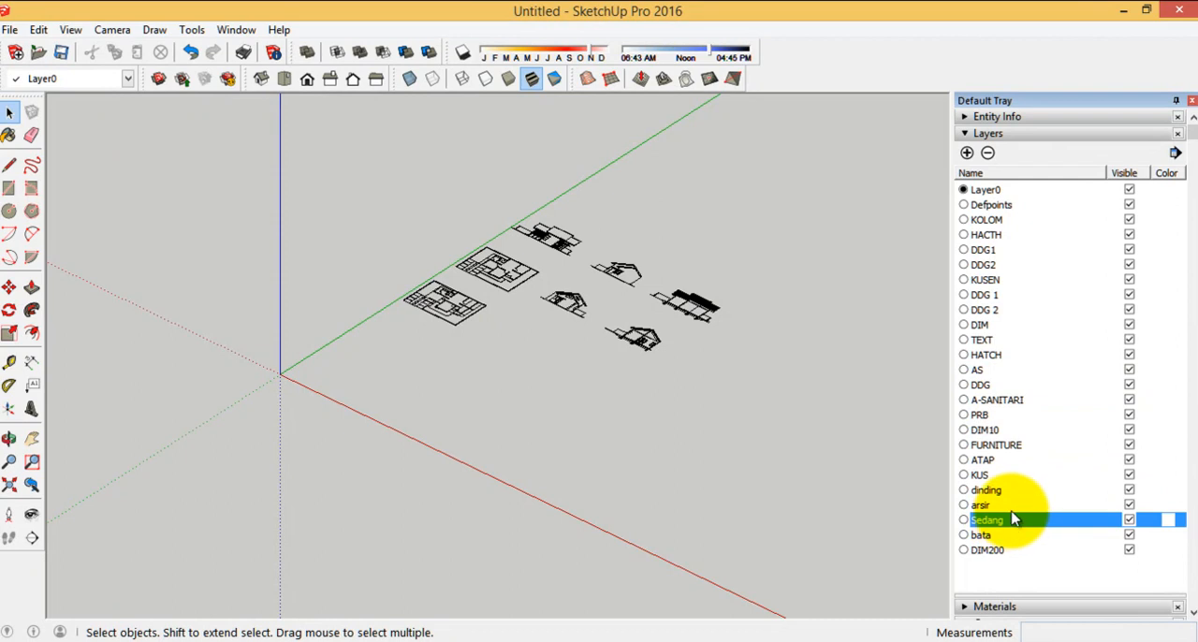
Switch to AutoCAD, check the layer list of the SMALL HOUSE_3D drawing and return to SketchUp
mouse_move(679, 635)
left_click(723, 576)
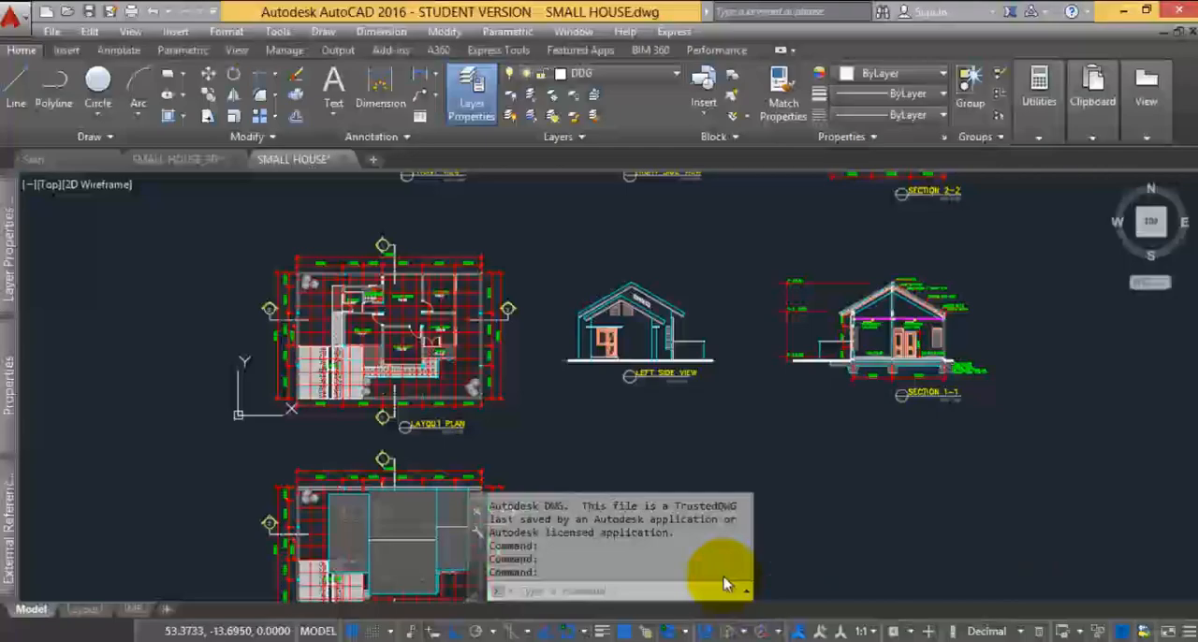
left_click(190, 164)
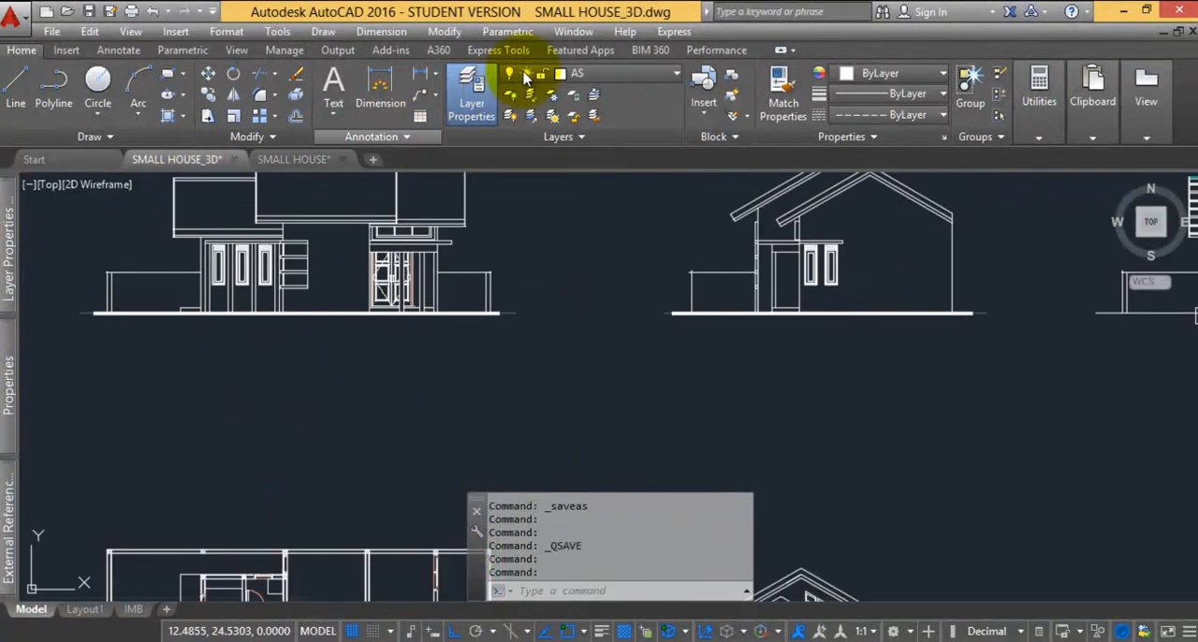
left_click(609, 73)
left_click(792, 461)
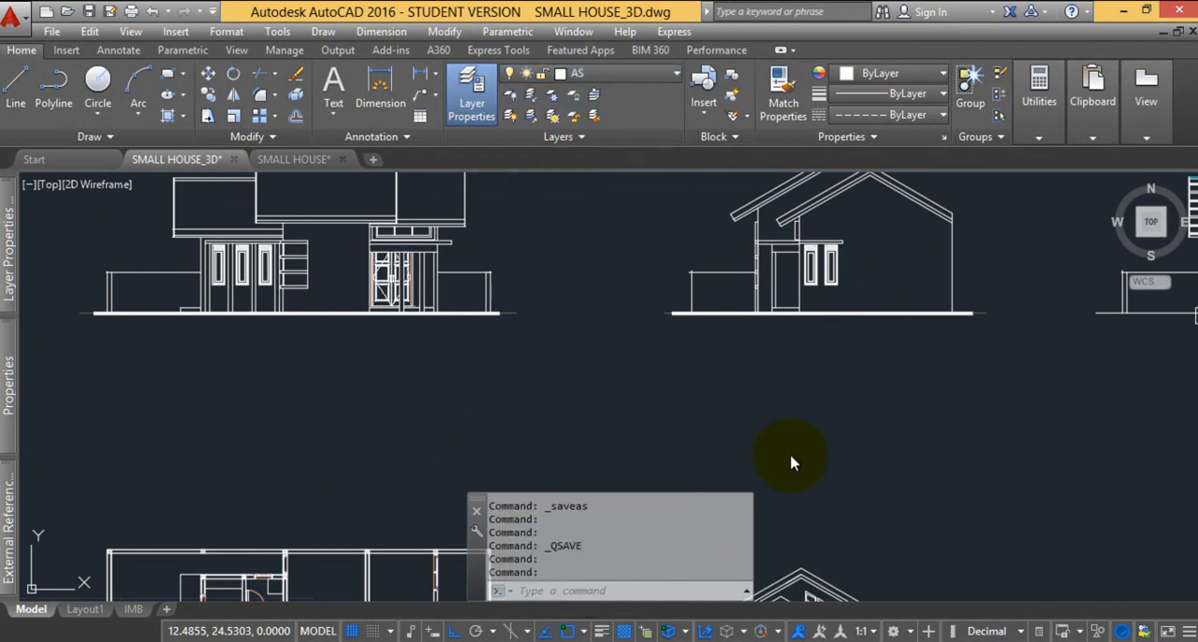
left_click(895, 641)
Delete all imported layers from Defpoints to DIM200, moving their contents to the Default layer
left_click(994, 204)
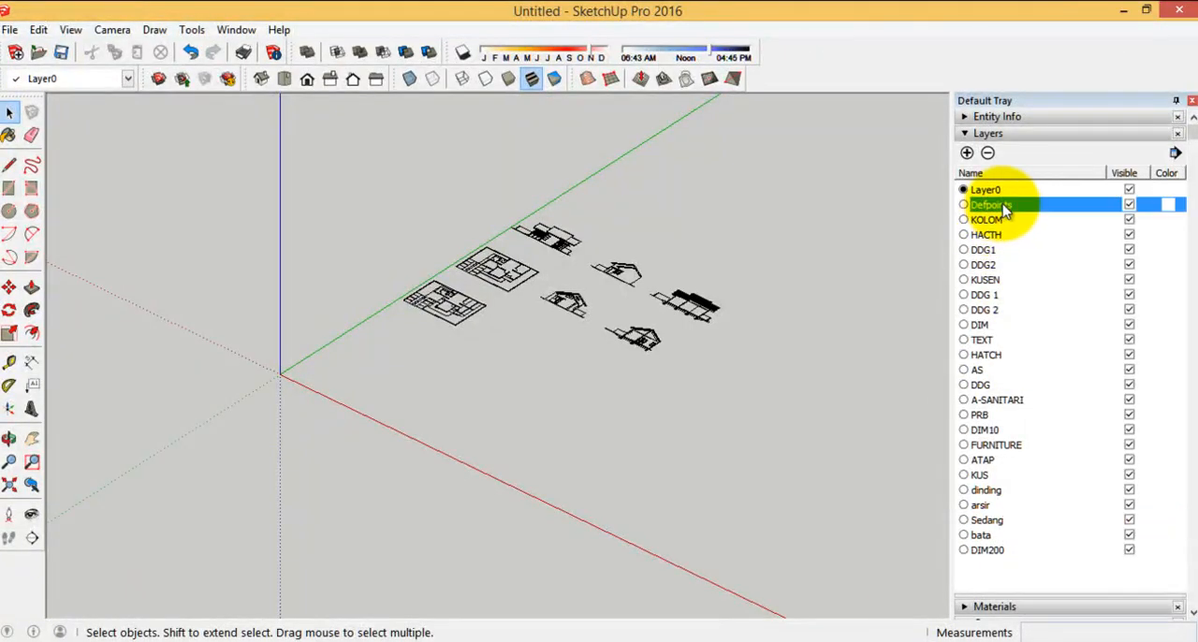
left_click(1048, 607)
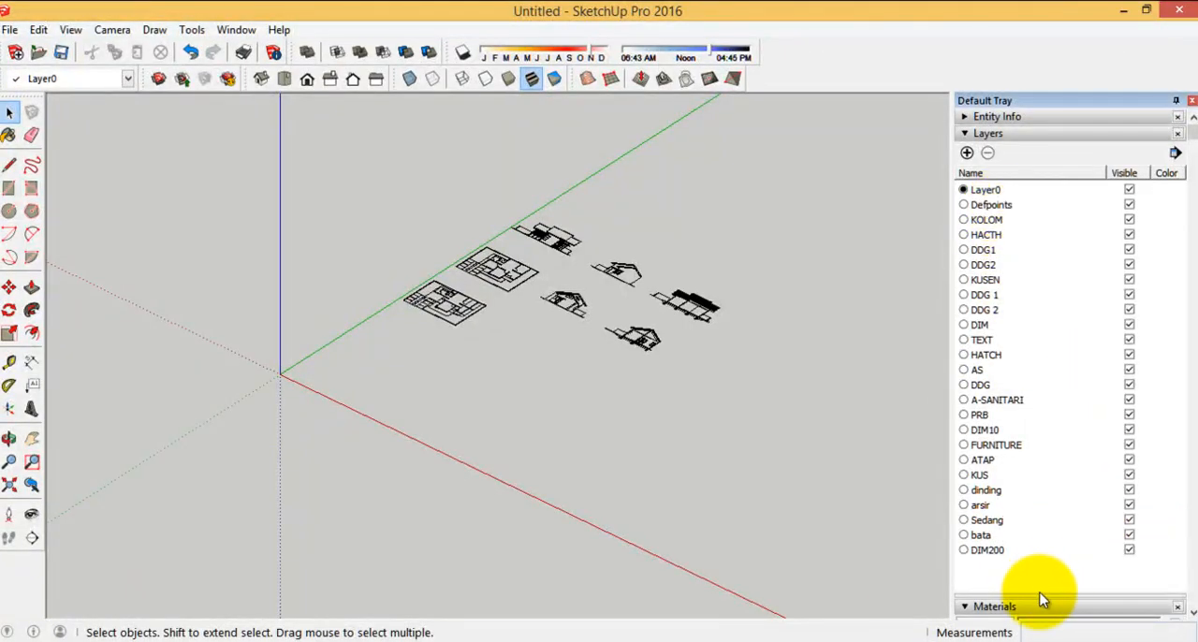
mouse_move(1042, 591)
left_mouse_down()
mouse_move(1044, 310)
mouse_move(1029, 311)
mouse_move(1032, 583)
mouse_move(1044, 605)
left_mouse_up()
left_click_drag(1112, 572, 1007, 355)
left_click_drag(979, 218, 980, 211)
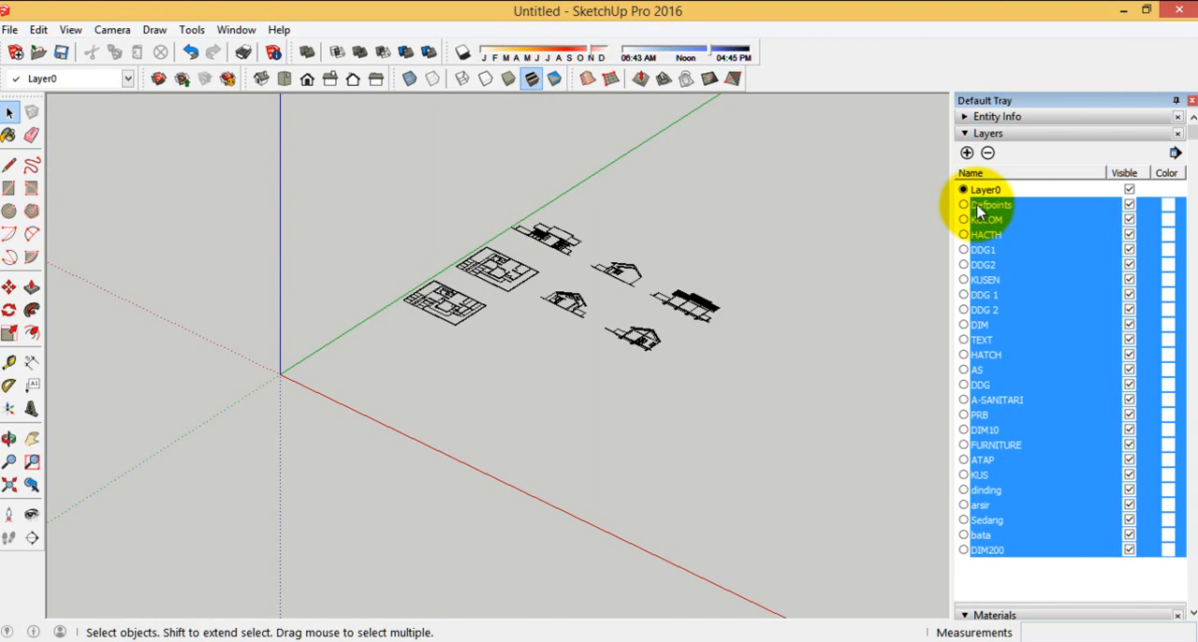
left_click(987, 152)
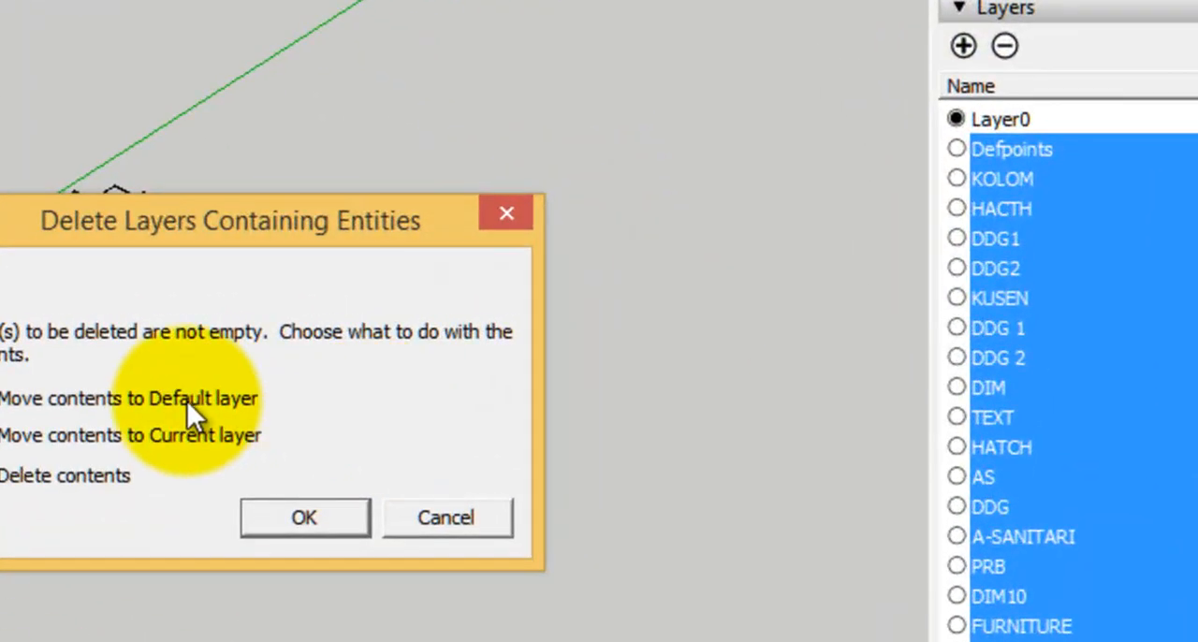
left_click(298, 519)
double_click(1034, 119)
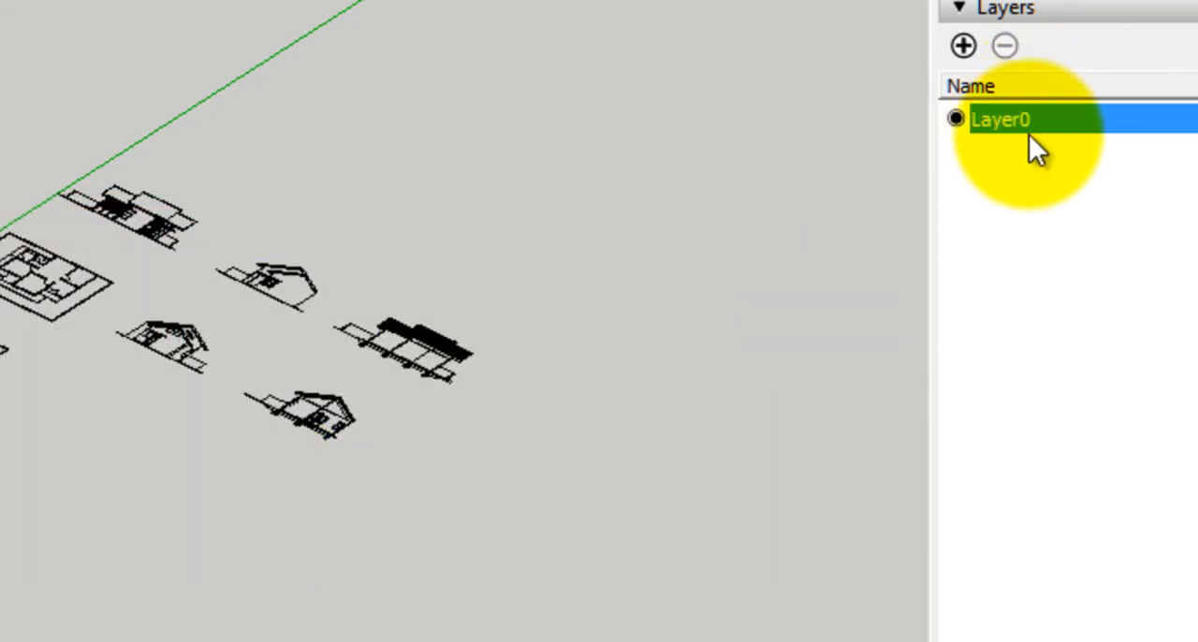
left_click(978, 202)
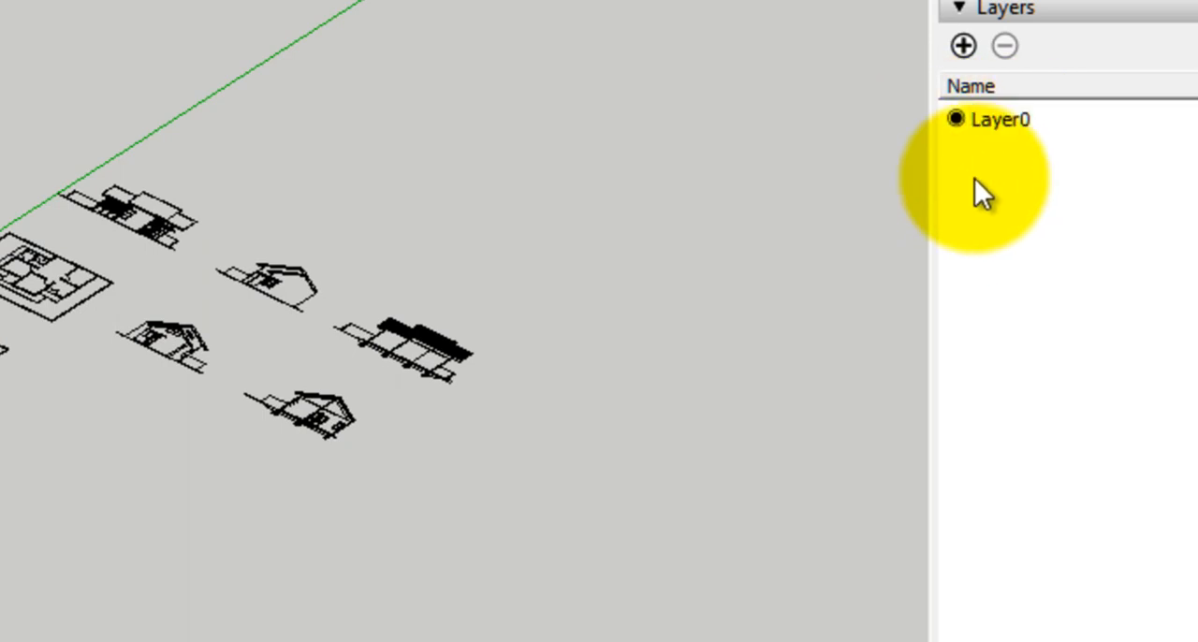
Add a new layer named PLANO DE REFERENCIA
left_click(964, 46)
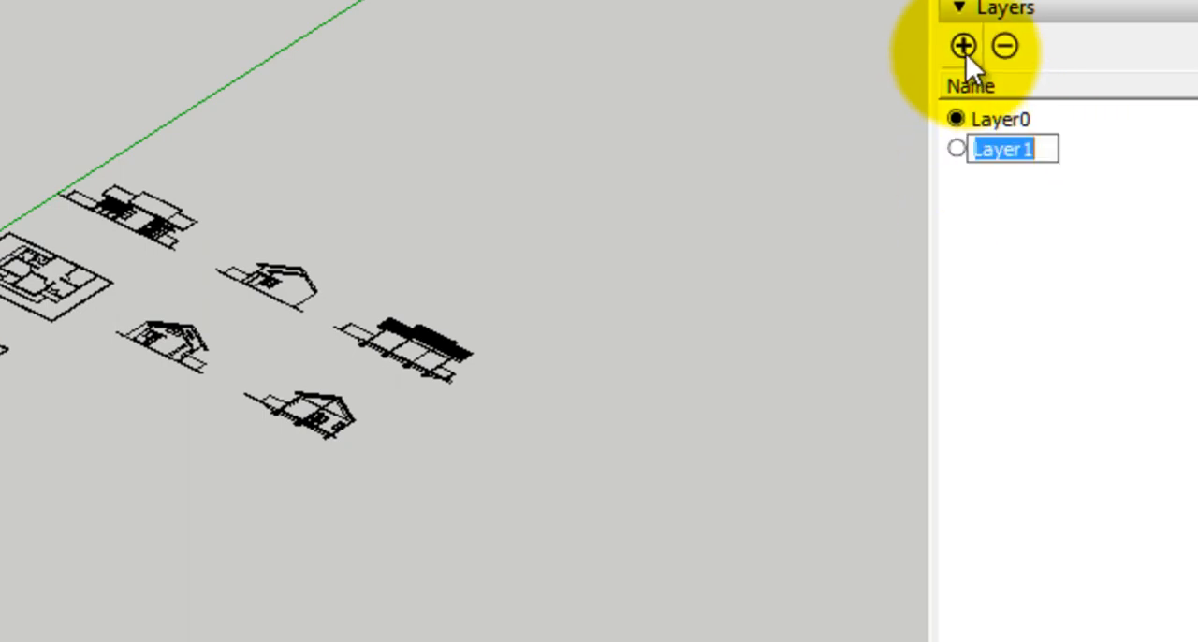
type("PLANO DE REFED")
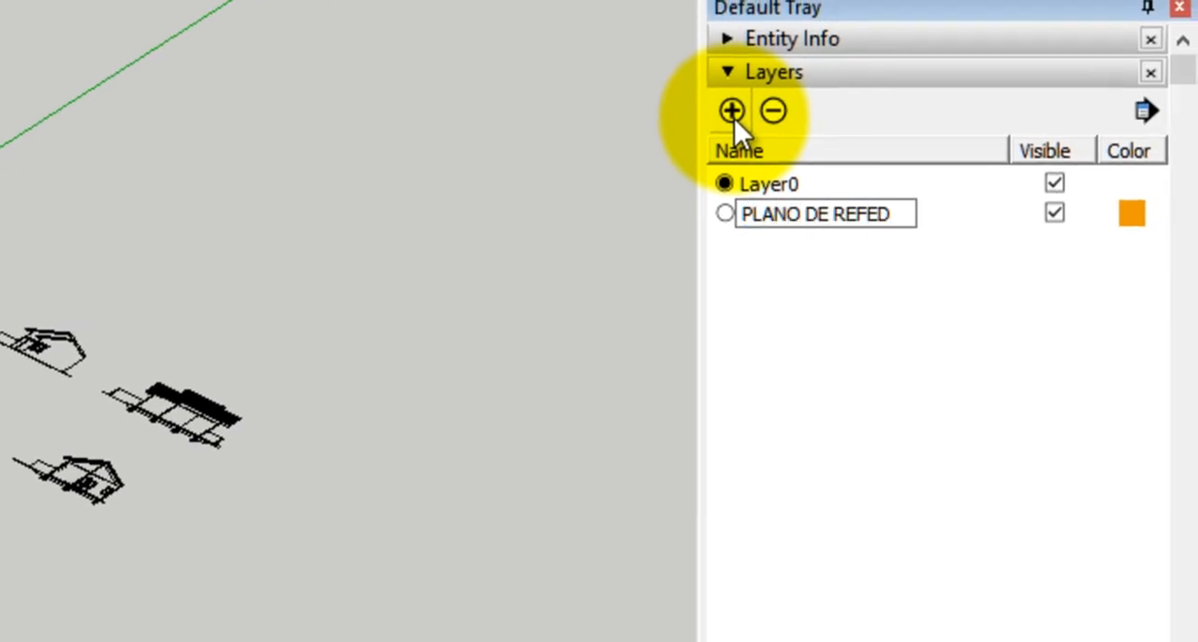
key("BackSpace")
type("RENCIA")
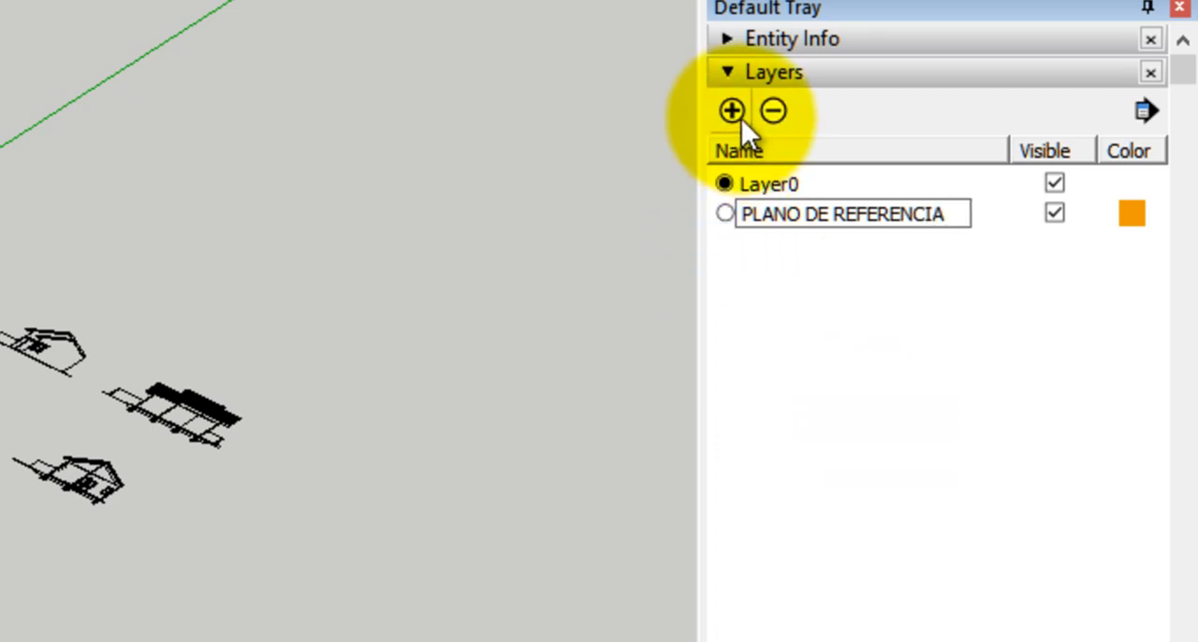
Add three more layers named PAREDES, VENTANAS and PUERTAS
left_click(741, 119)
type("PAREDES")
left_click(731, 111)
type("VENTANAS")
left_click(731, 113)
type("PUERTAS")
Add the layers PISOS and VEGETACION to complete the layer list
left_click(731, 113)
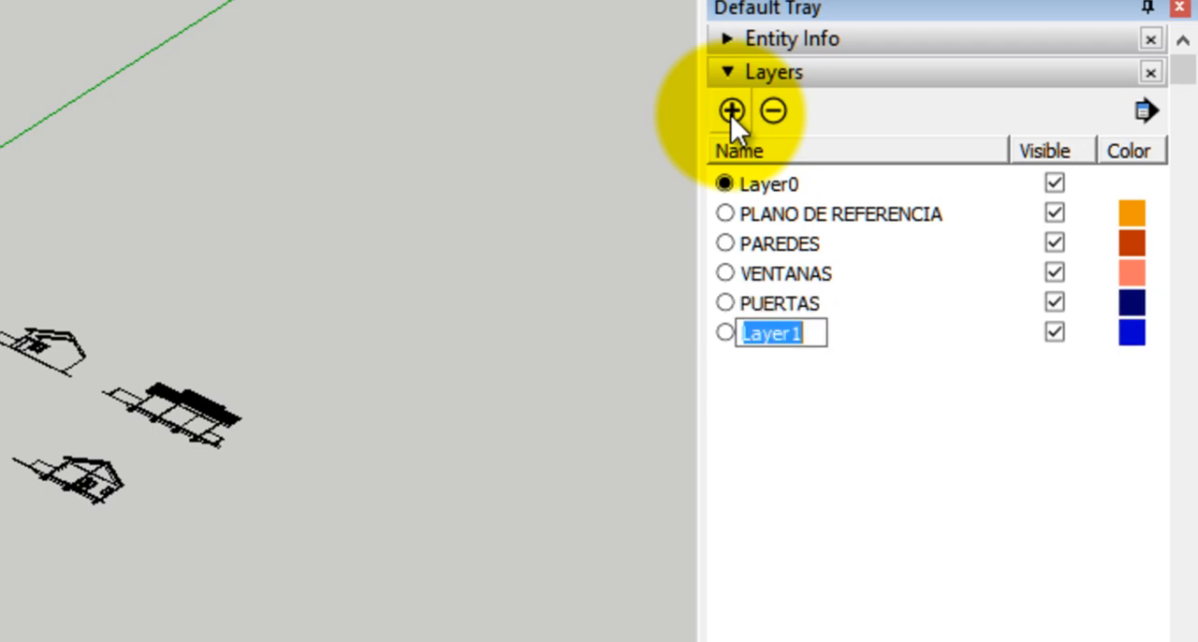
left_click(730, 114)
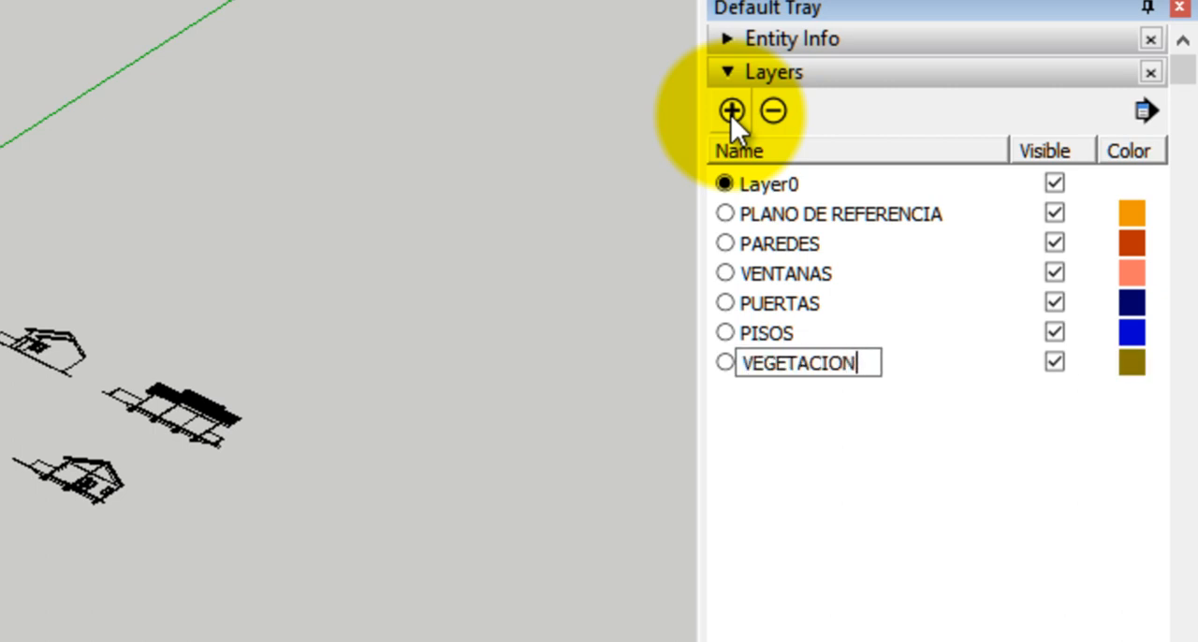
left_click(836, 505)
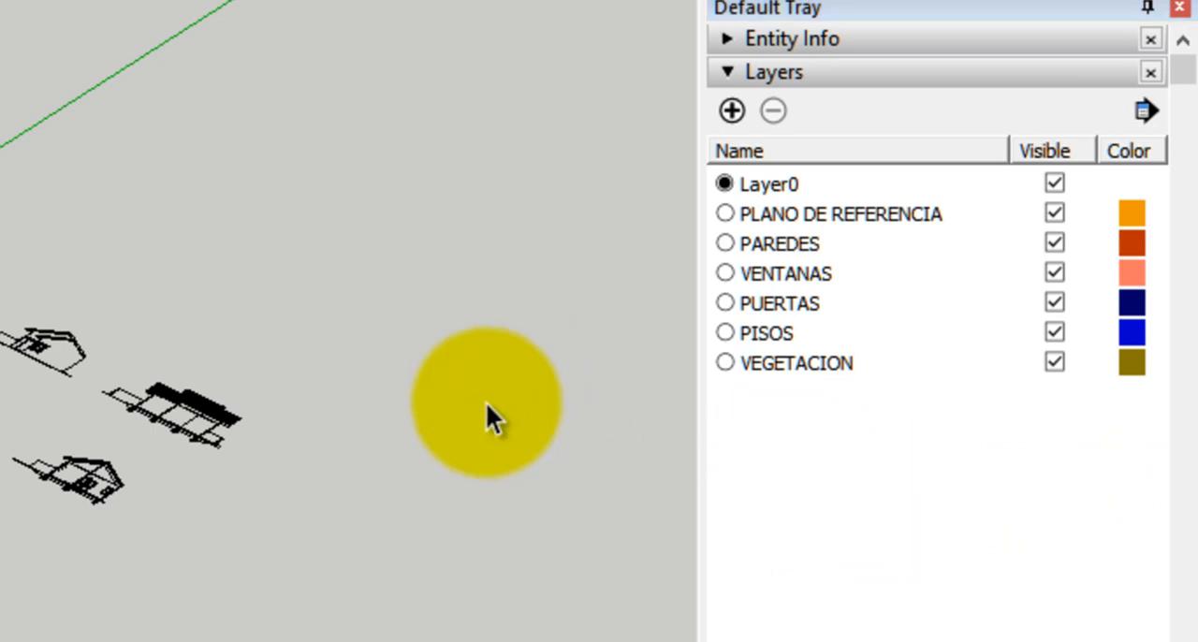
Make each new layer current in turn from PLANO DE REFERENCIA to VEGETACION, and return to Layer0 as the current layer
left_click(798, 217)
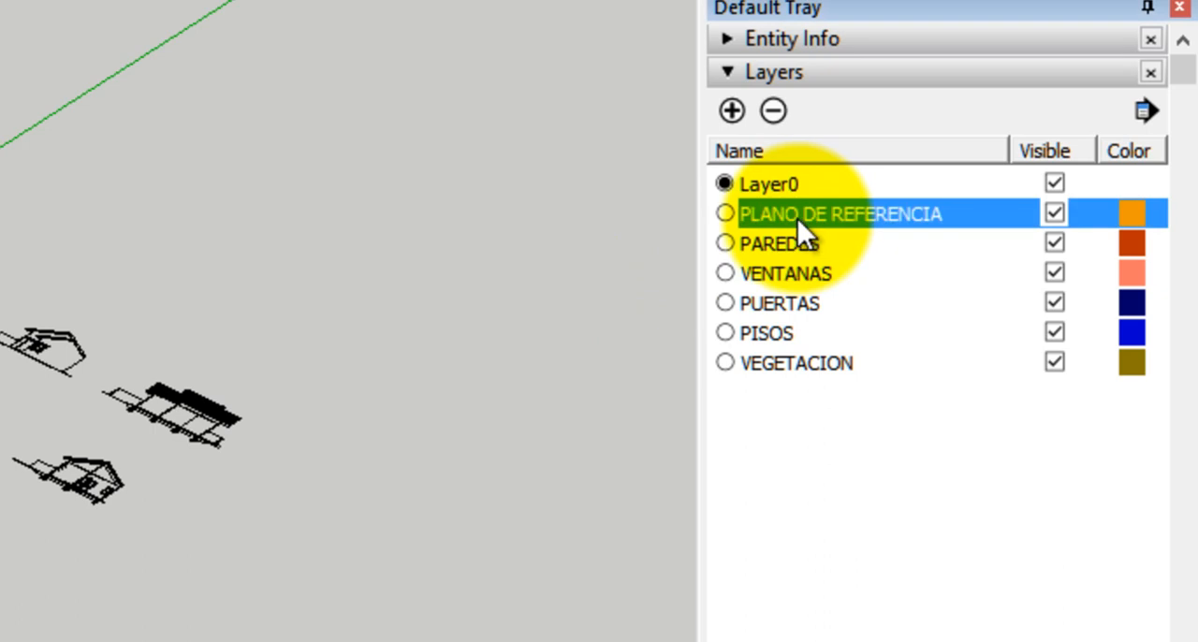
left_click(782, 243)
left_click(726, 211)
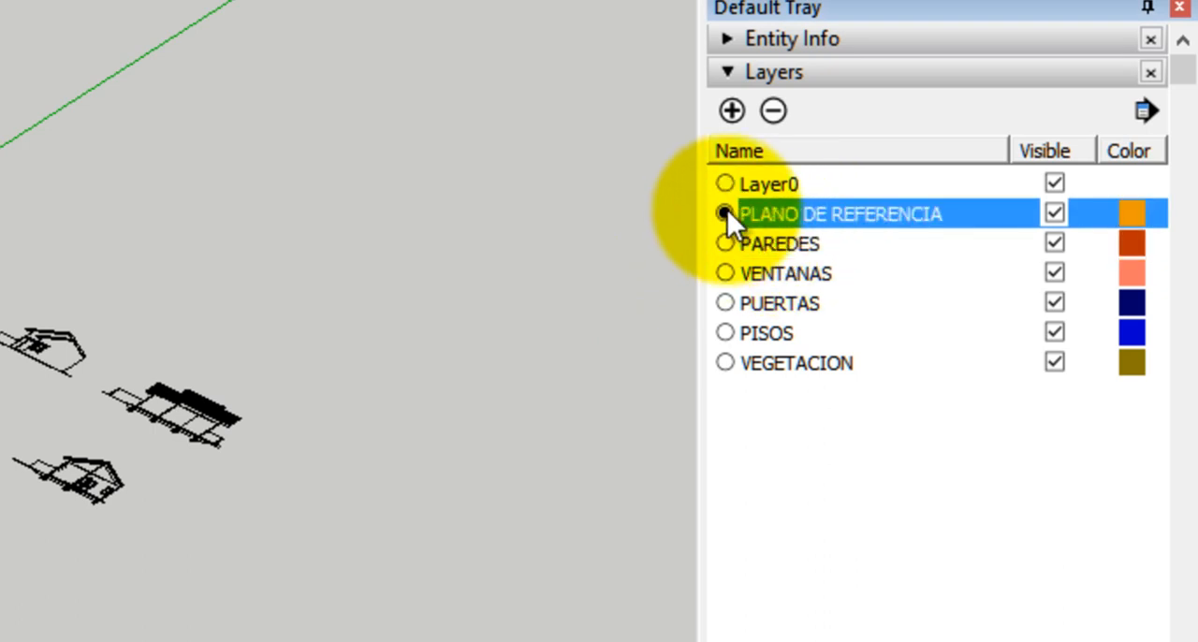
left_click(725, 243)
left_click(726, 273)
left_click(726, 302)
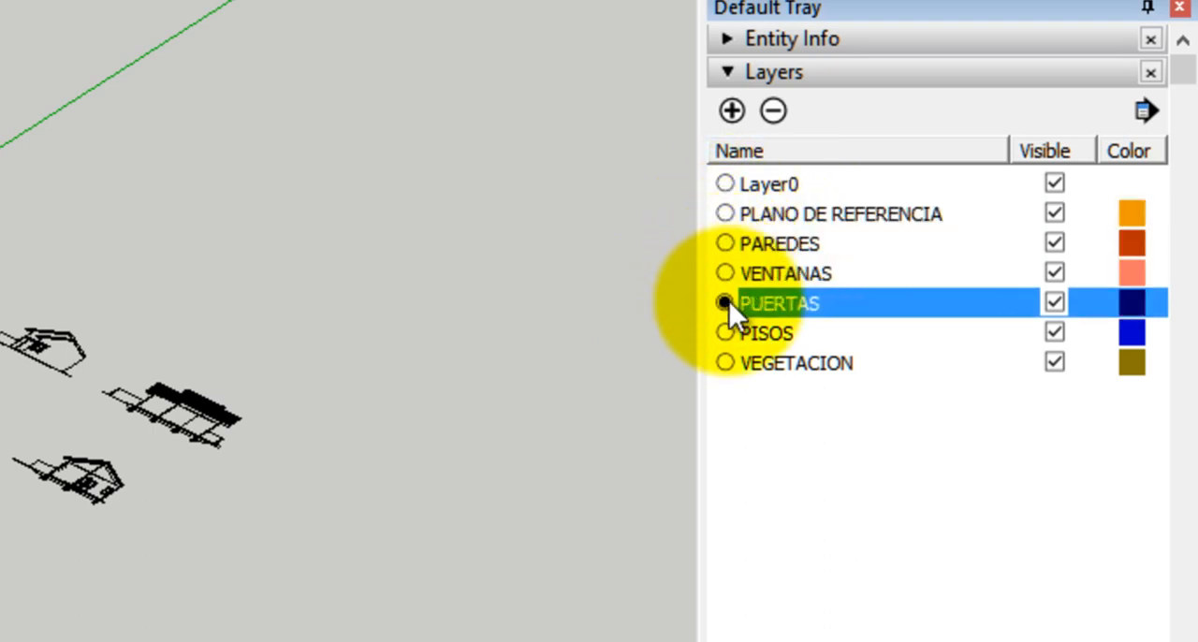
left_click(726, 332)
left_click(725, 362)
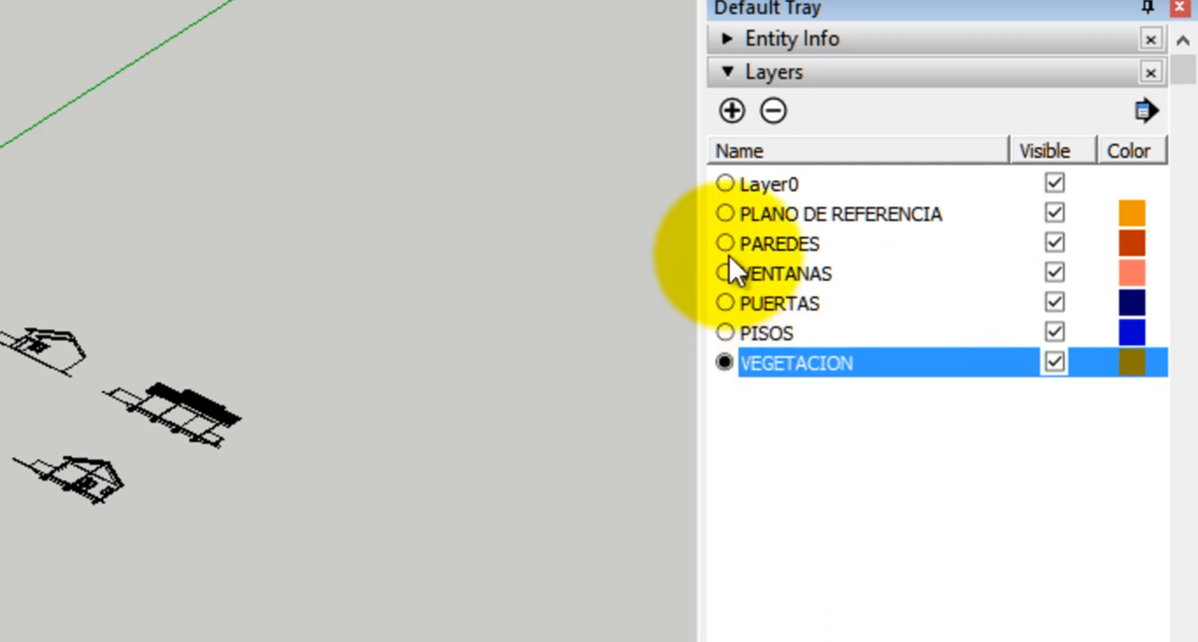
left_click(725, 182)
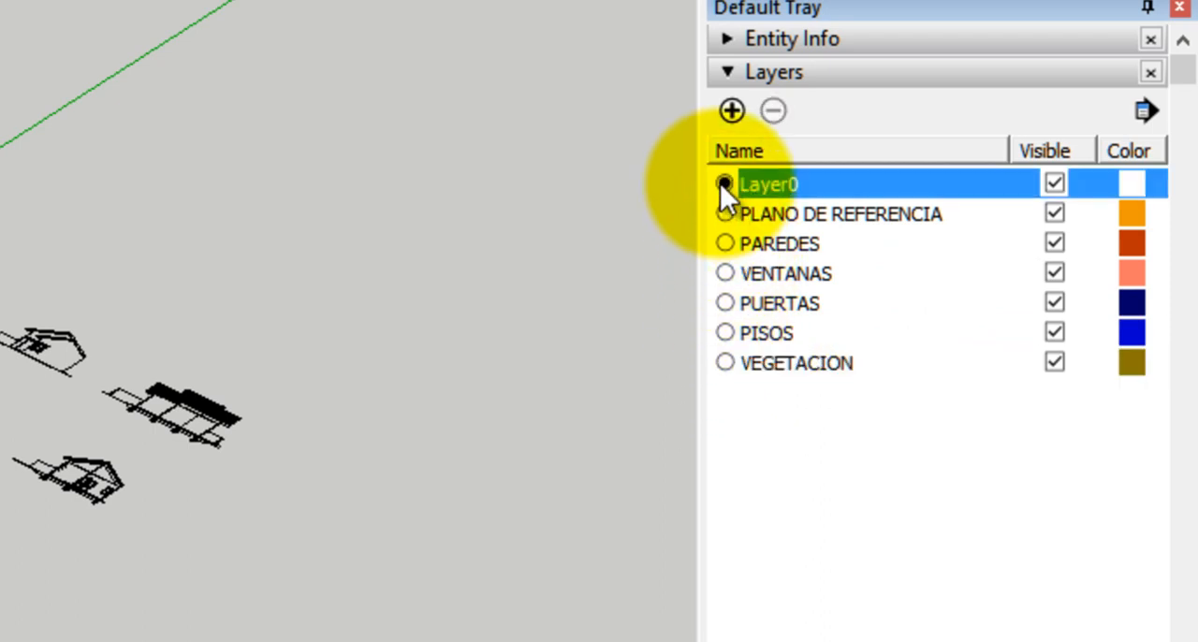
left_click(866, 216)
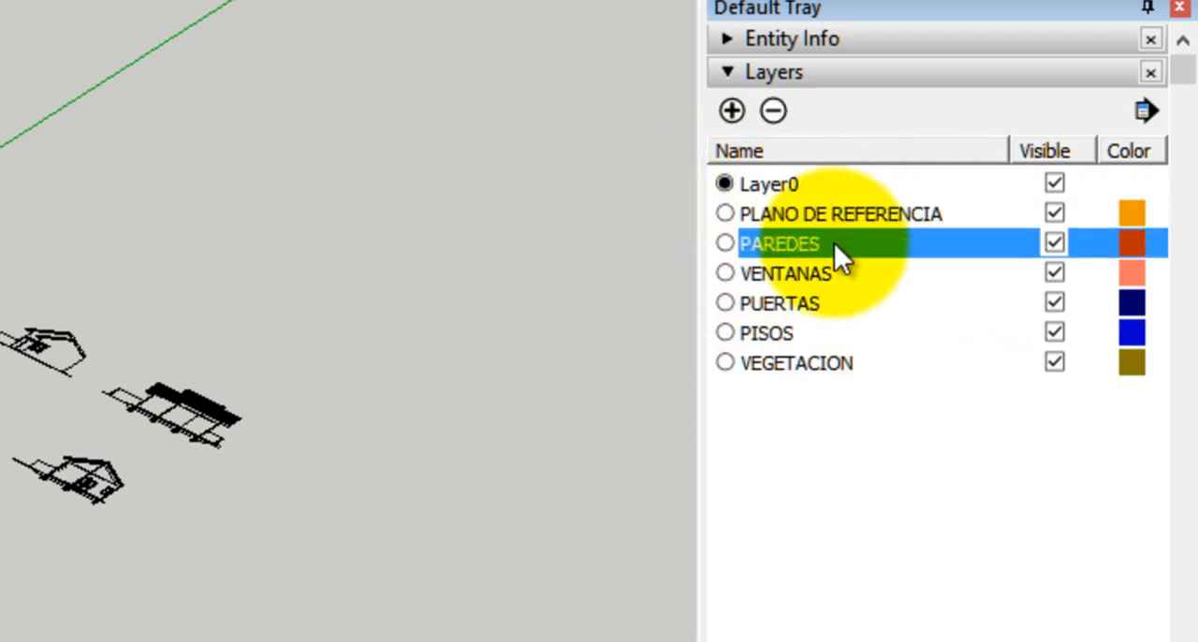
Review the entries of the new layer list and switch the current layer to PLANO DE REFERENCIA, PAREDES and back to Layer0
left_click(834, 242)
left_click(818, 335)
left_click(818, 365)
left_click(832, 218)
left_click(822, 245)
left_click(816, 271)
left_click(726, 213)
left_click(726, 243)
left_click(726, 183)
left_click(860, 46)
left_click(838, 233)
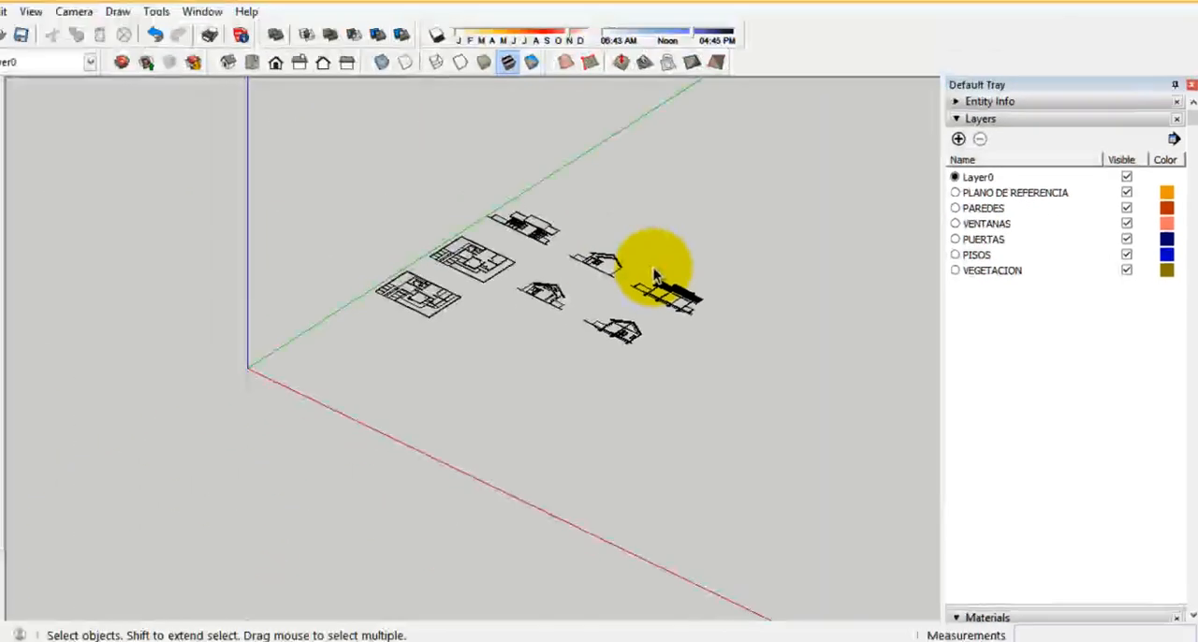
Select all the imported floor plans and elevations and make them a single group
middle_click_drag(377, 289, 495, 301)
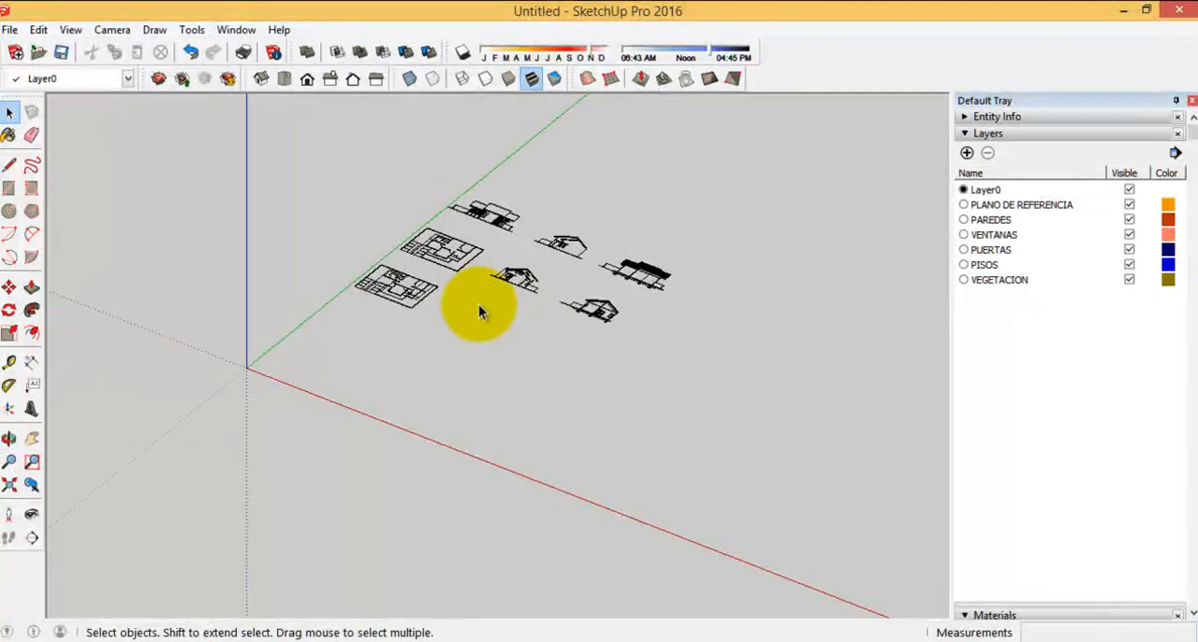
left_click_drag(728, 437, 364, 170)
middle_click_drag(326, 299, 524, 328)
middle_click_drag(271, 196, 709, 433)
left_click_drag(708, 431, 314, 194)
middle_click_drag(521, 286, 521, 209)
scroll(521, 209, "up", 6)
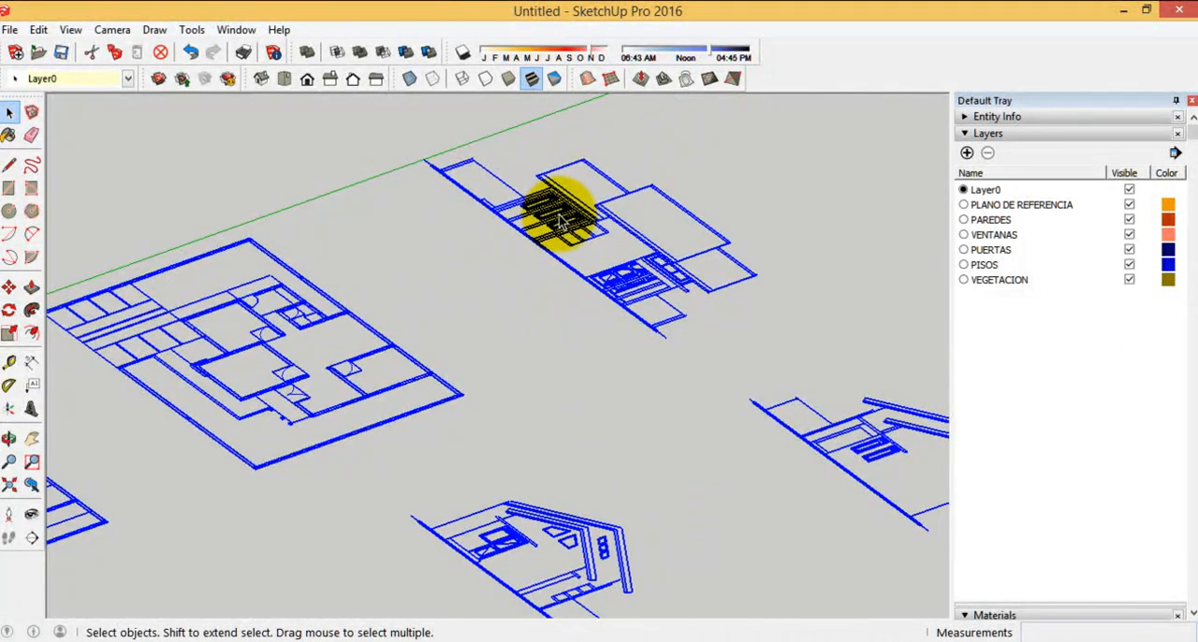
right_click(557, 226)
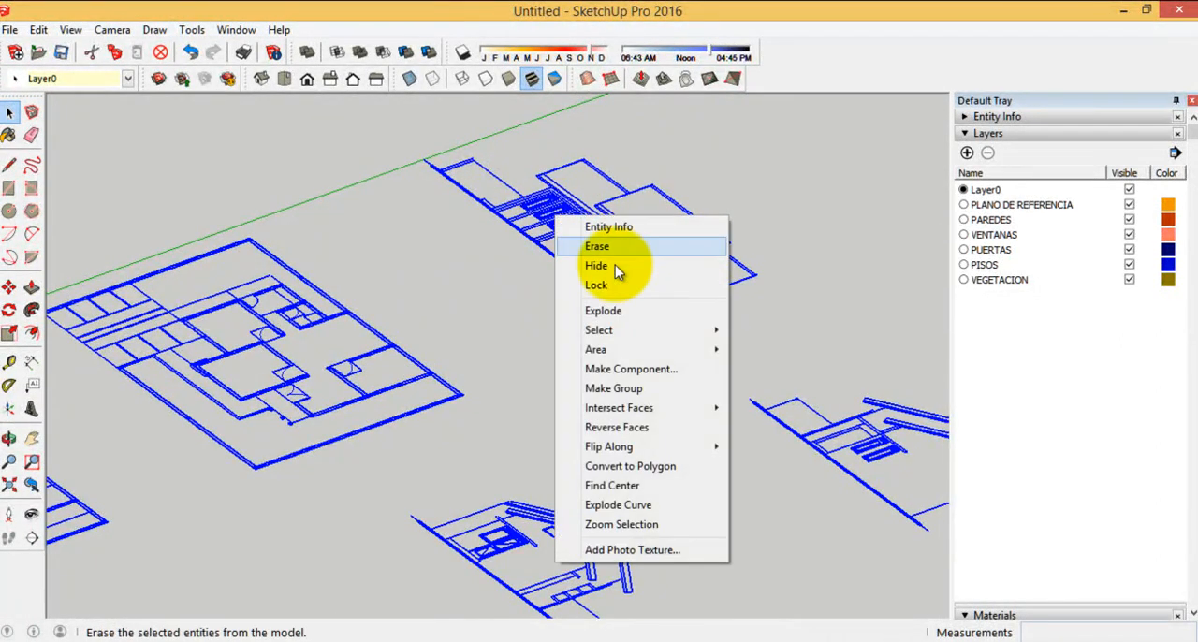
left_click(614, 388)
Examine the entire-model statistics, checking the groups, component definitions, layers, materials and styles
scroll(556, 307, "down", 3)
scroll(574, 200, "down", 3)
scroll(347, 268, "down", 2)
middle_click_drag(348, 268, 762, 246)
scroll(624, 204, "down", 2)
middle_click_drag(624, 204, 527, 315)
left_click(440, 224)
left_click(275, 52)
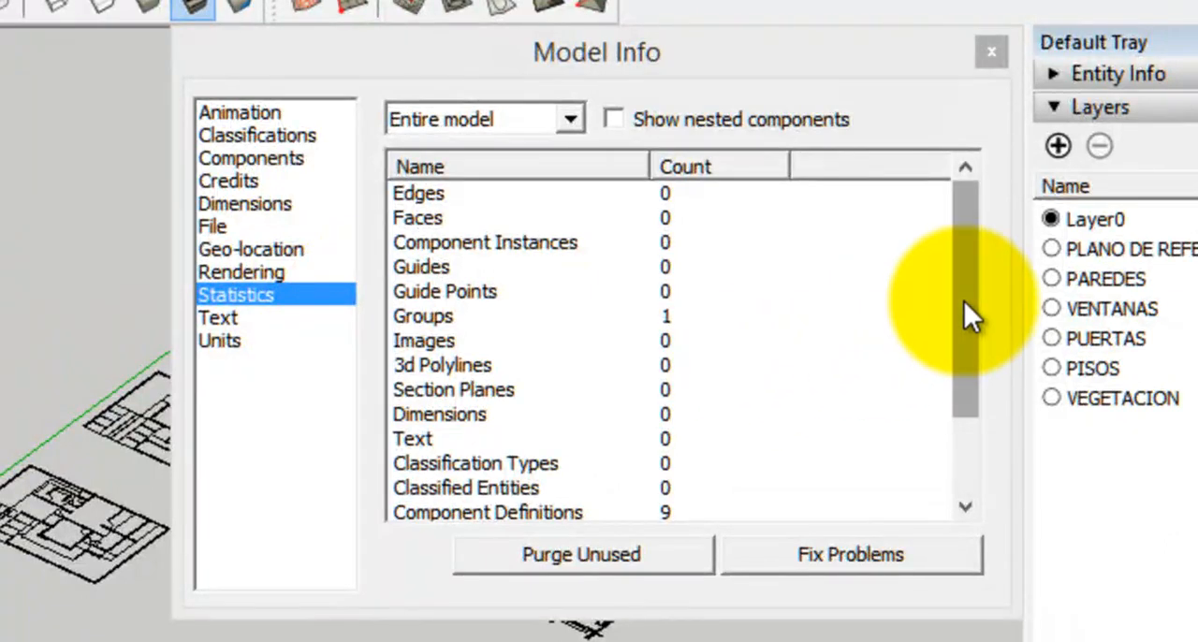
left_click_drag(923, 243, 923, 300)
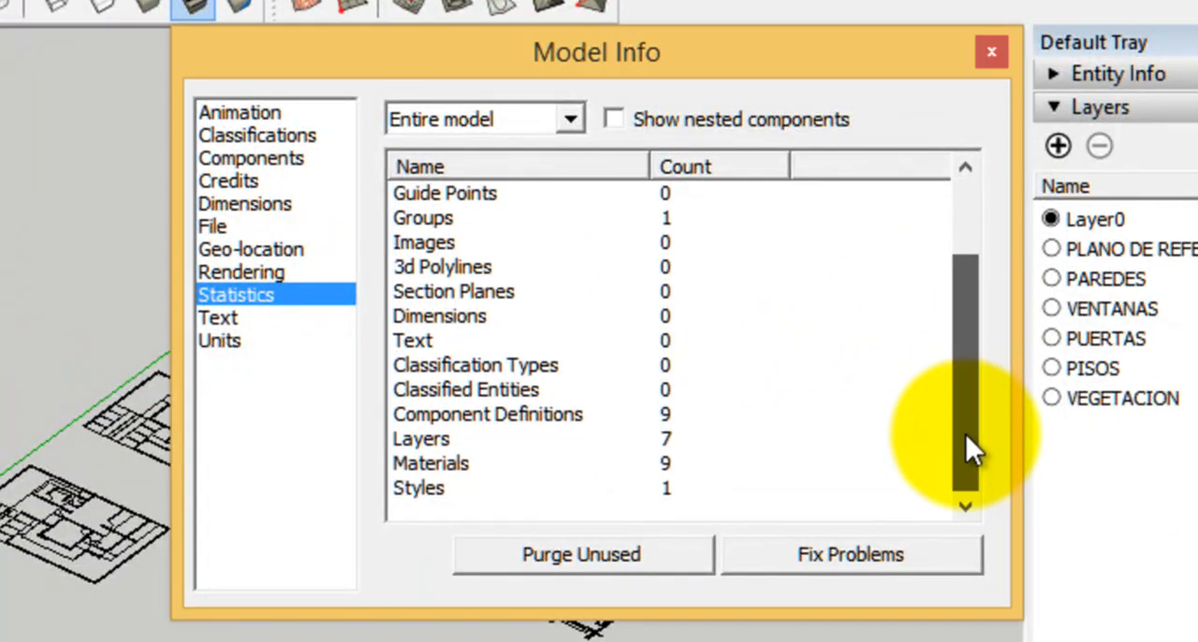
left_click_drag(965, 440, 954, 238)
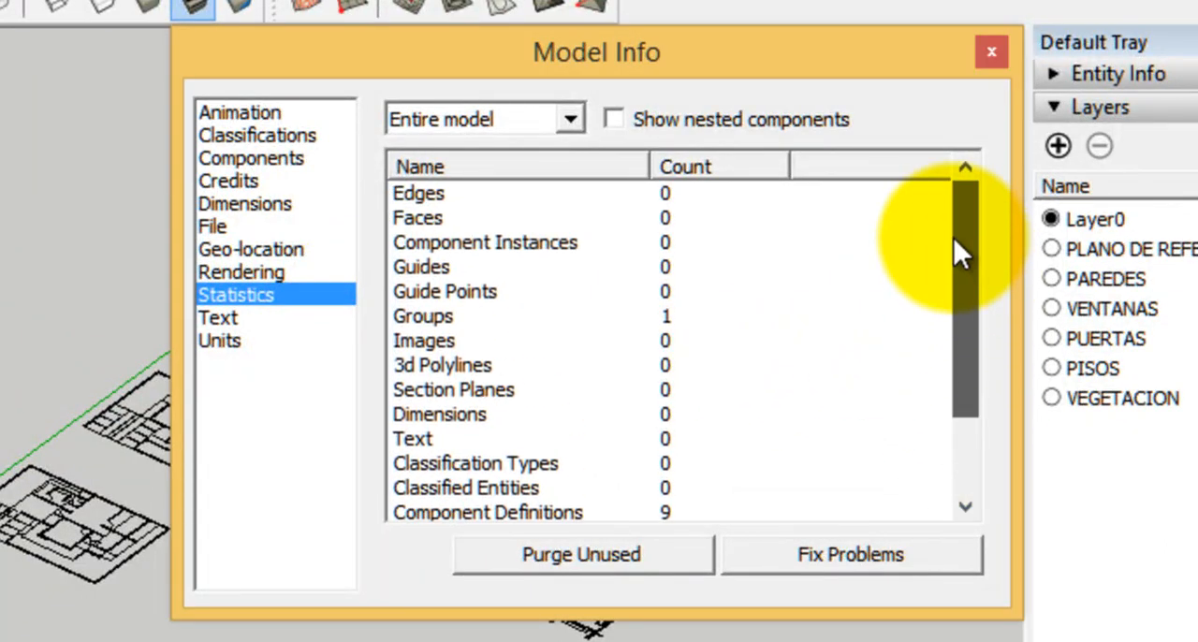
left_click(445, 313)
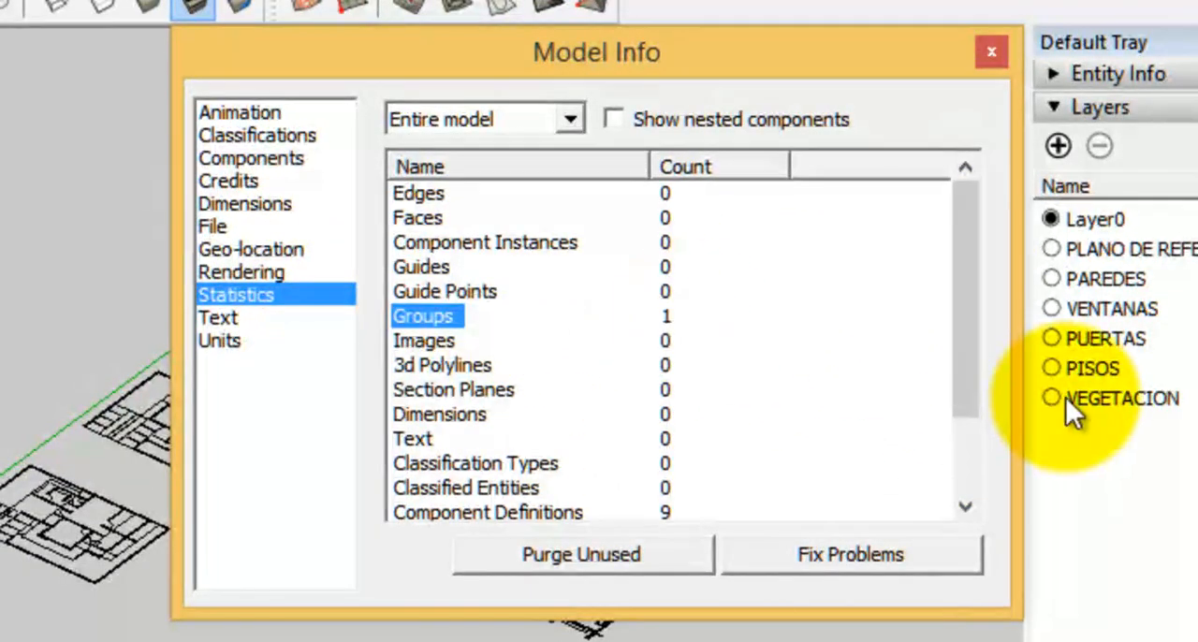
left_click_drag(967, 386, 973, 492)
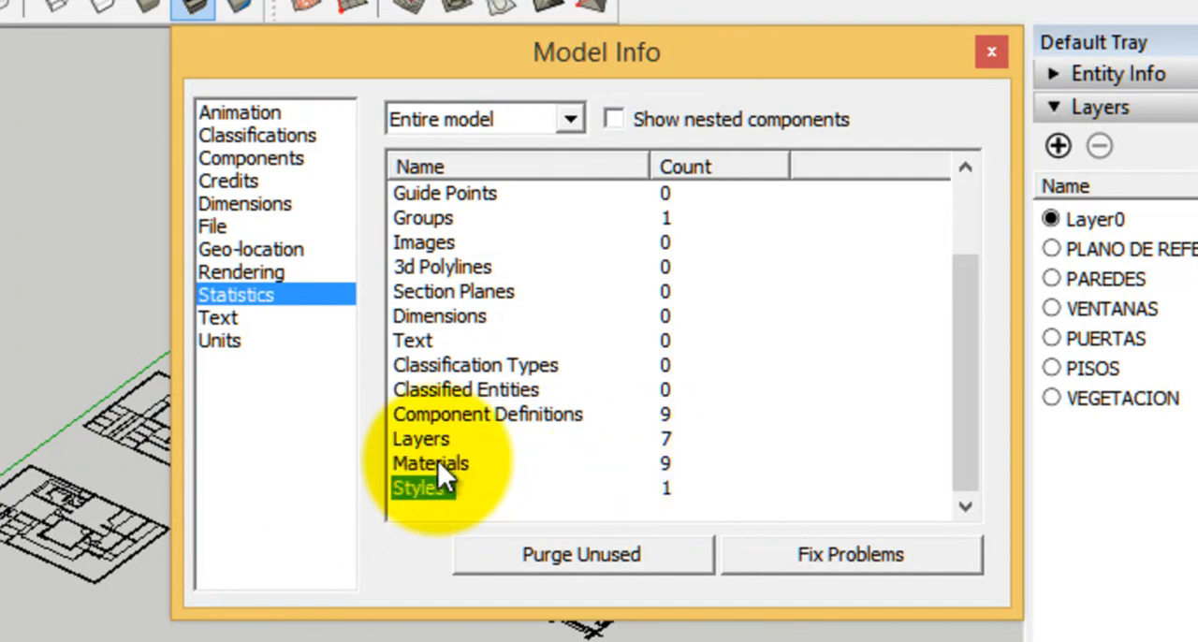
Try purging all unused items from the model, and undo the purge
left_click(551, 555)
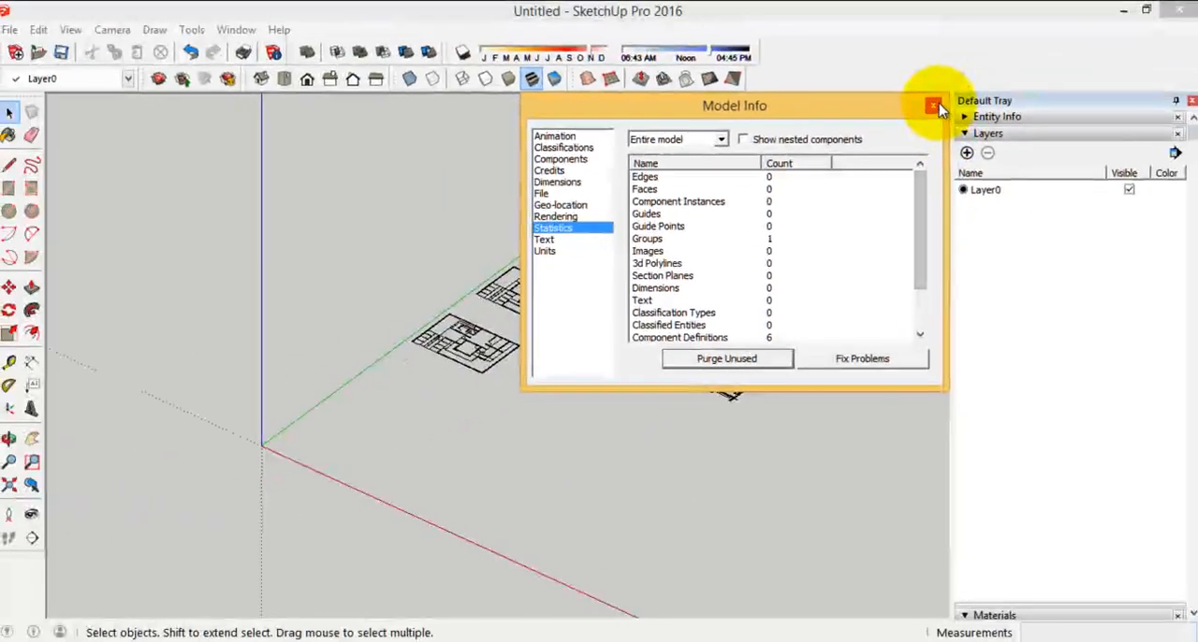
left_click(991, 52)
left_click(190, 51)
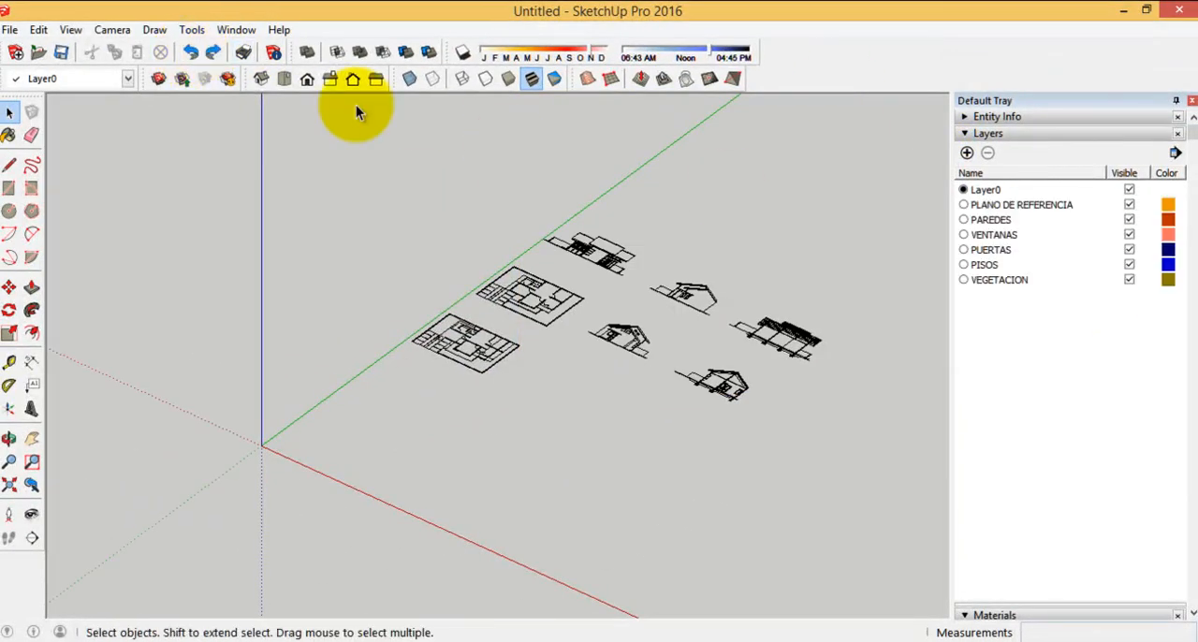
Recheck the layers and materials entries in the model statistics
left_click(273, 51)
left_click_drag(923, 178, 925, 268)
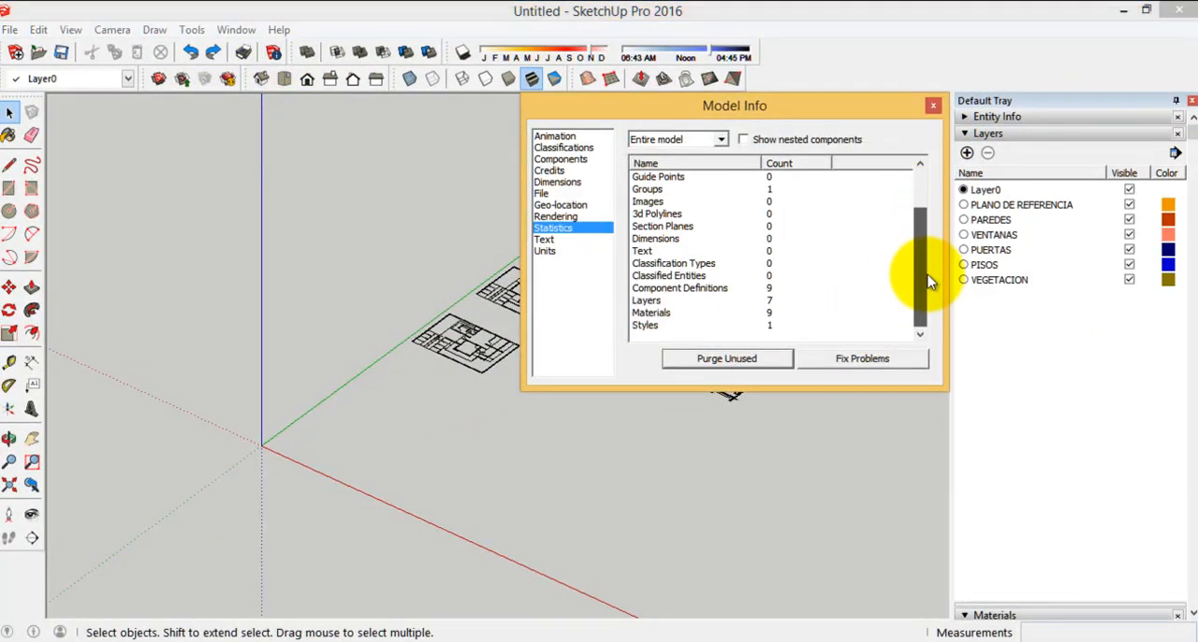
left_click(652, 314)
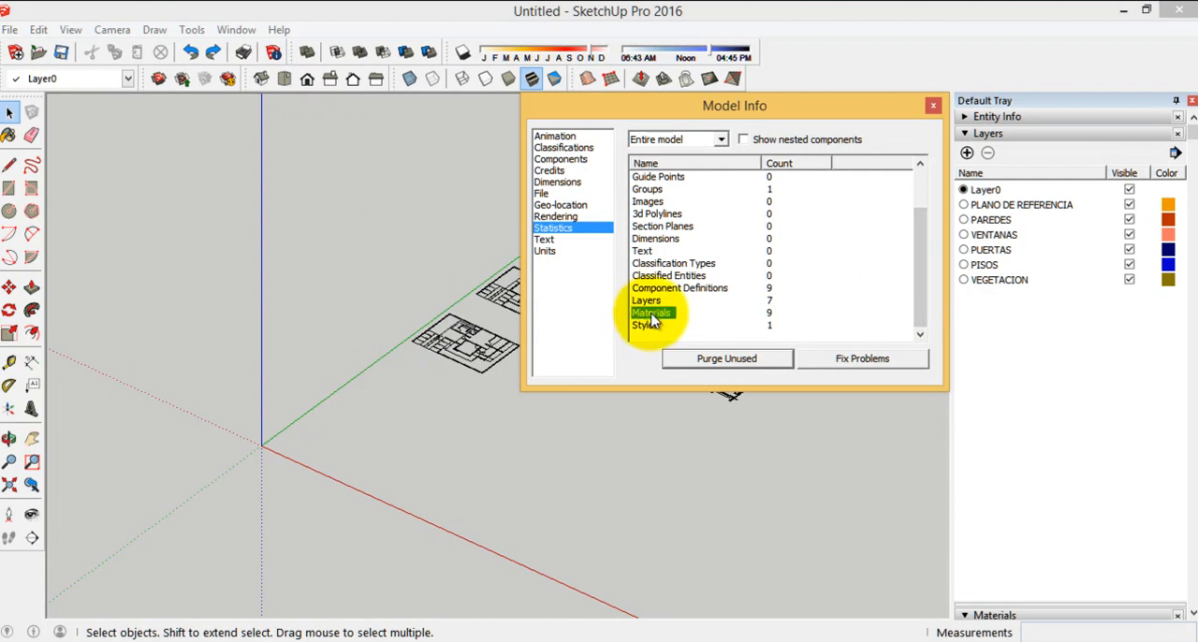
left_click(933, 106)
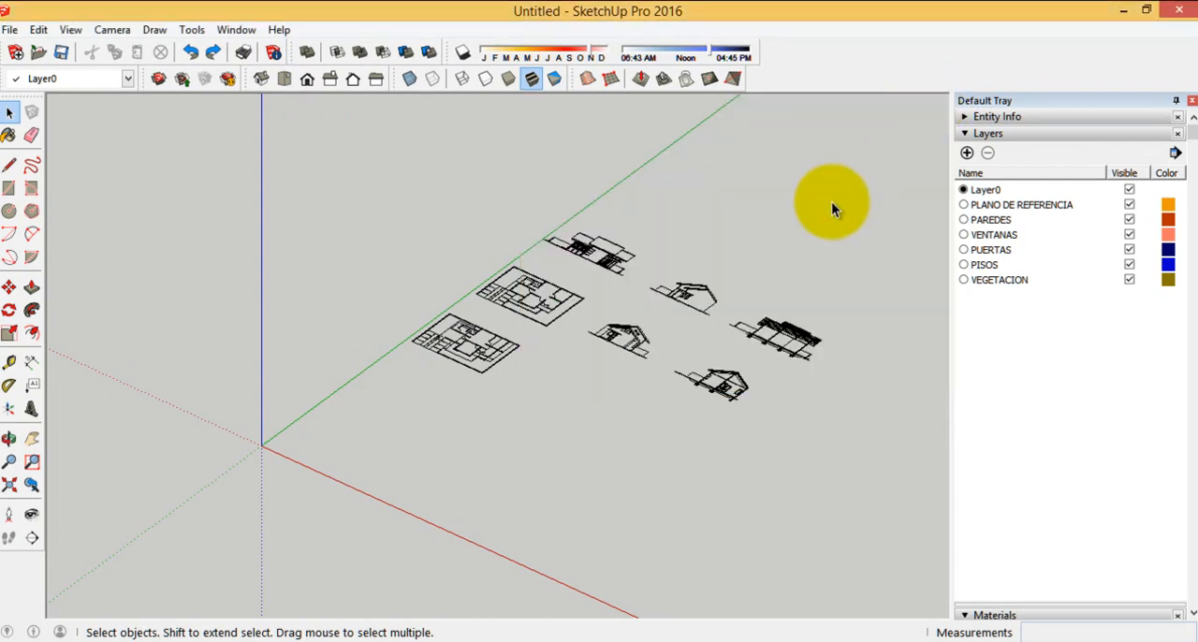
Assign the group of imported drawings to the PLANO DE REFERENCIA layer through its entity properties, and show the layer list again
middle_click_drag(365, 329, 668, 228)
left_click(627, 187)
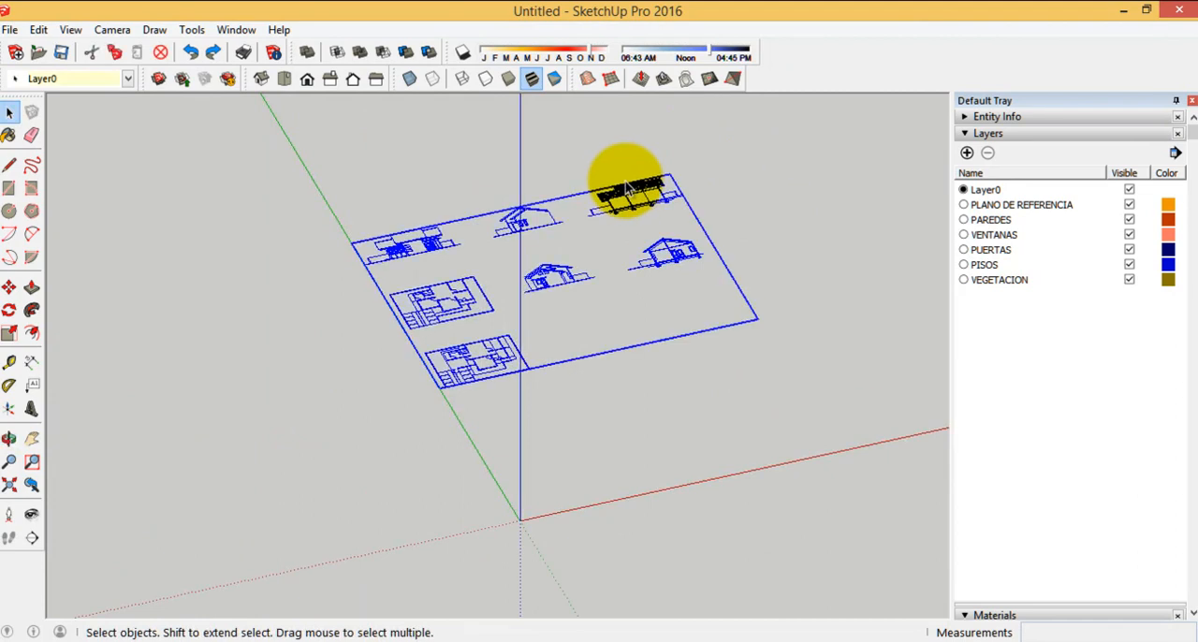
scroll(282, 182, "up", 3)
scroll(374, 213, "down", 2)
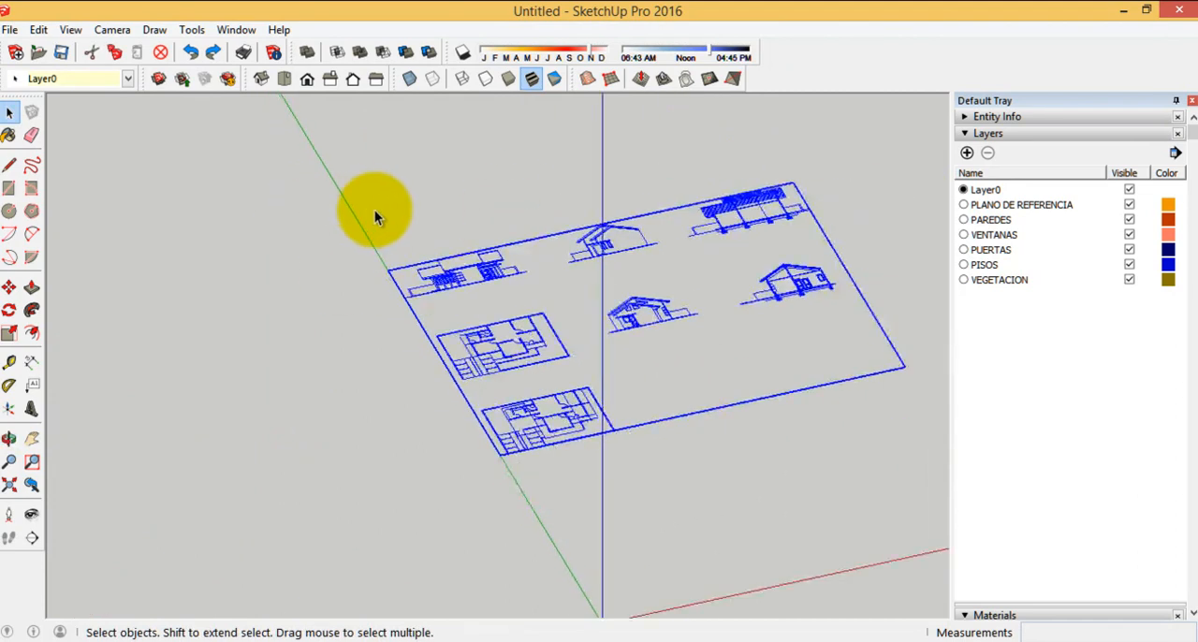
left_click(127, 79)
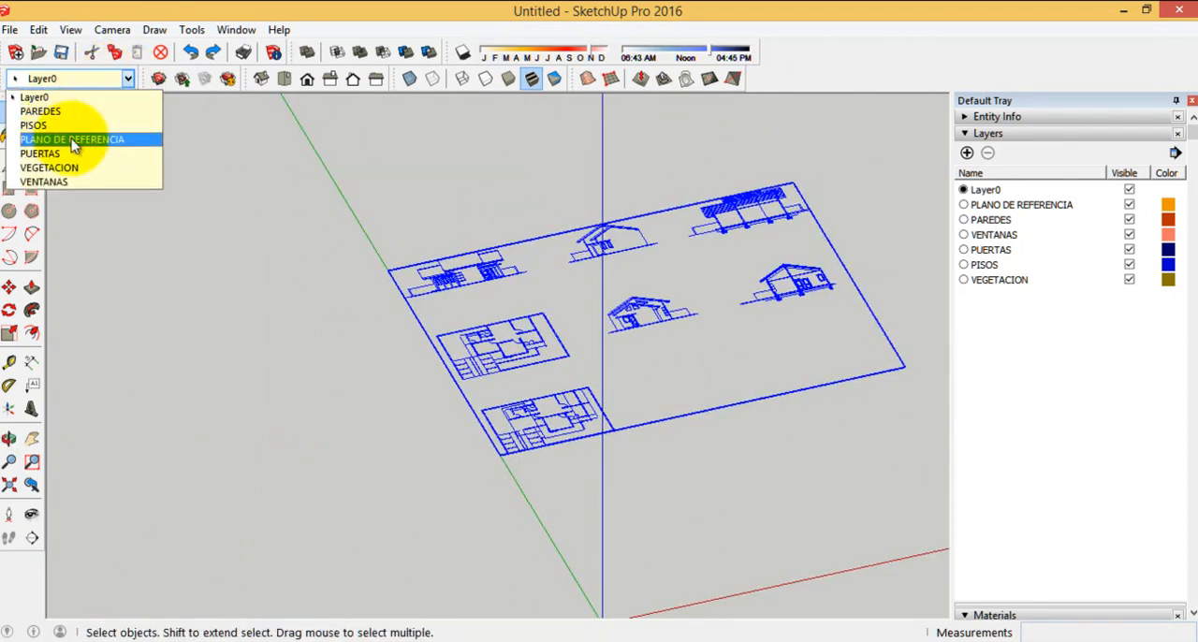
left_click(126, 97)
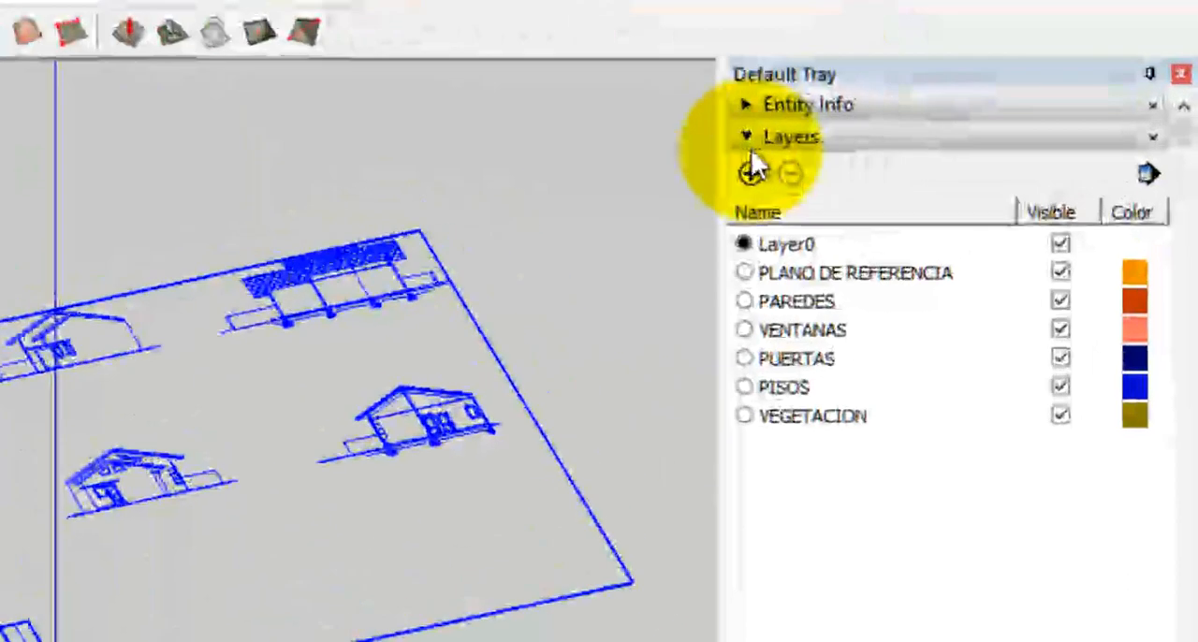
left_click(966, 134)
left_click(723, 169)
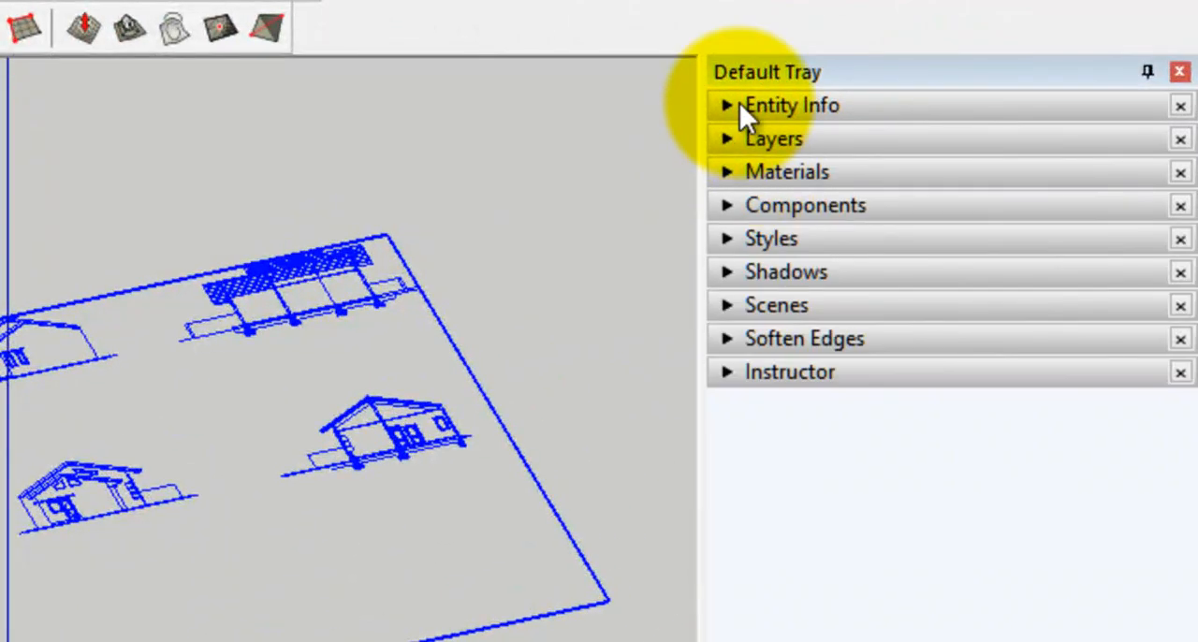
left_click(769, 103)
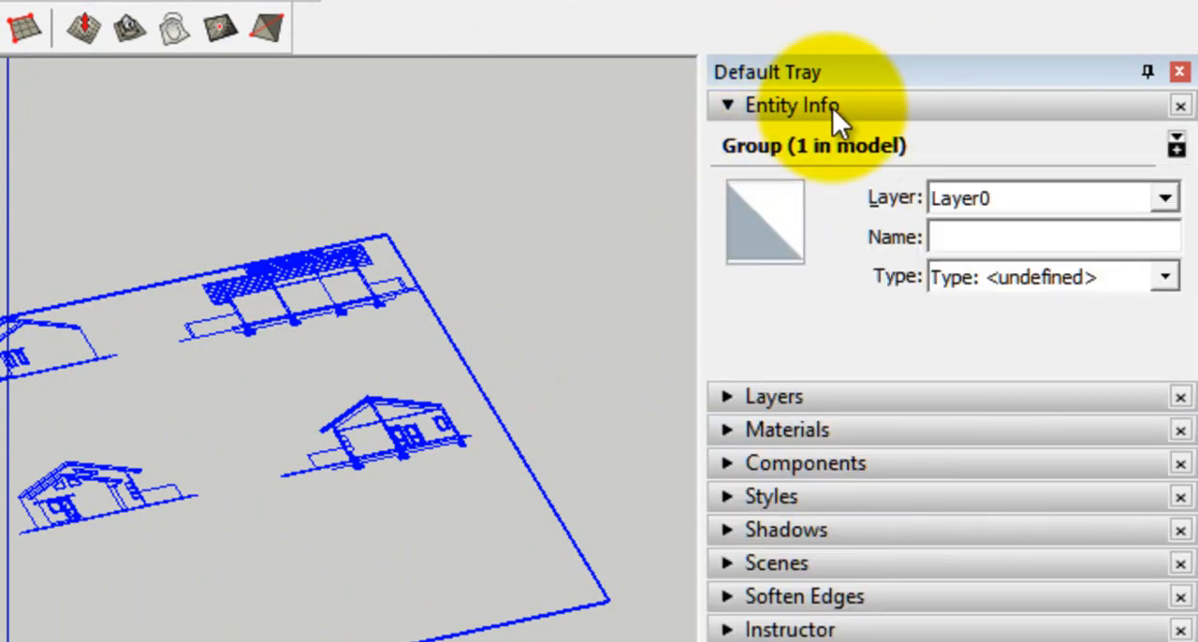
left_click(1164, 199)
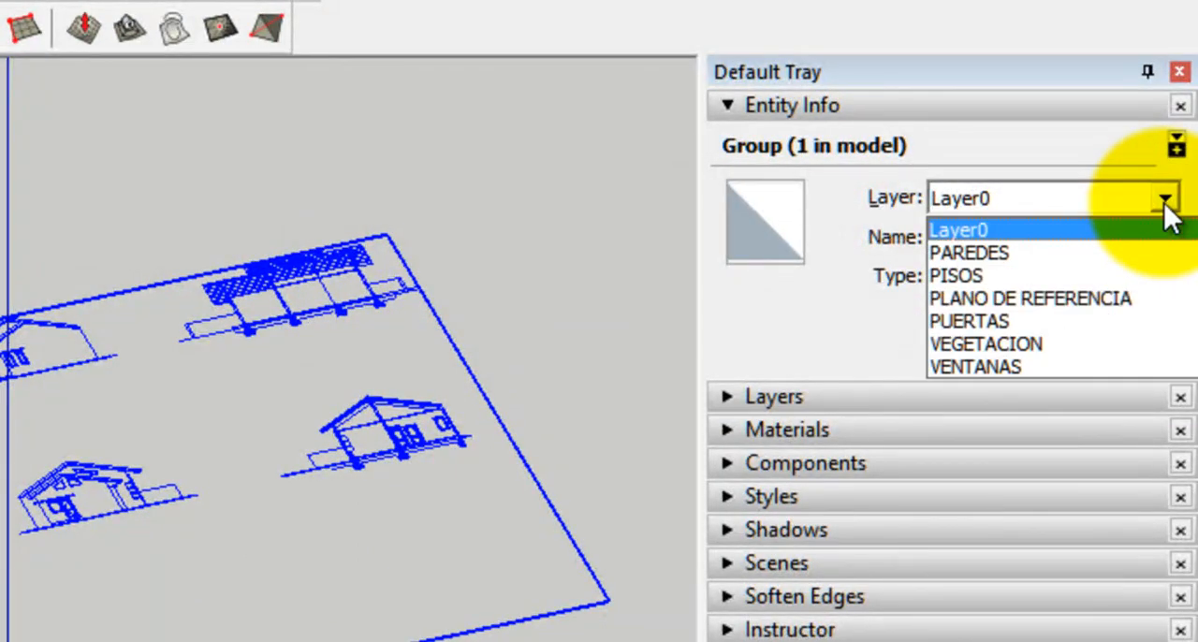
left_click(1042, 296)
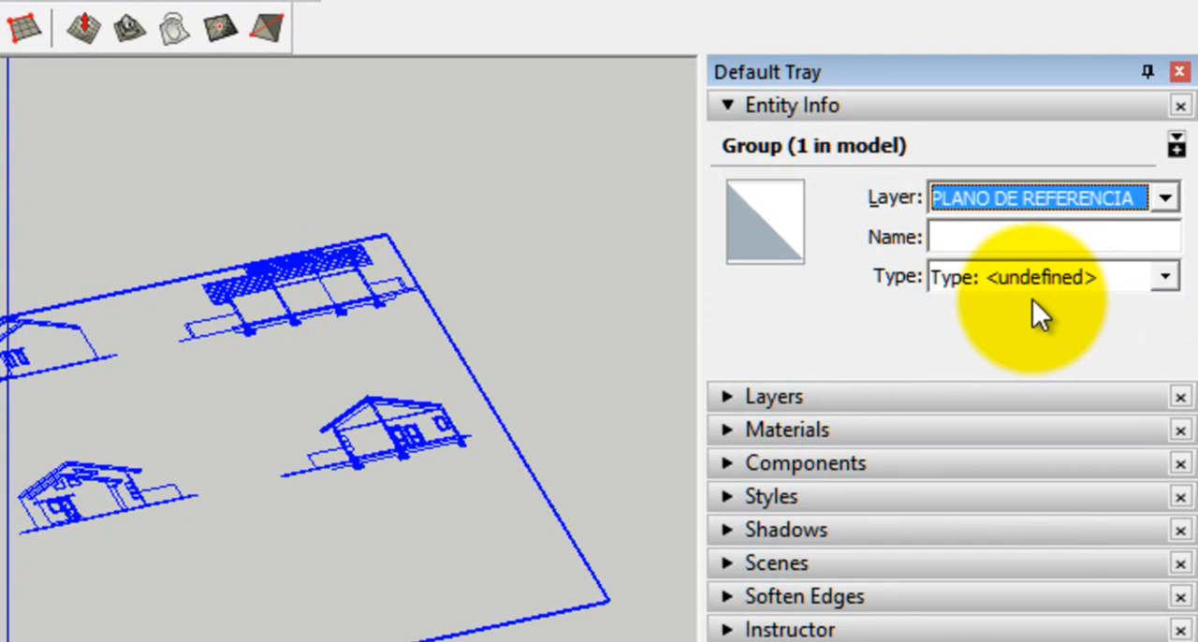
left_click(744, 110)
left_click(773, 135)
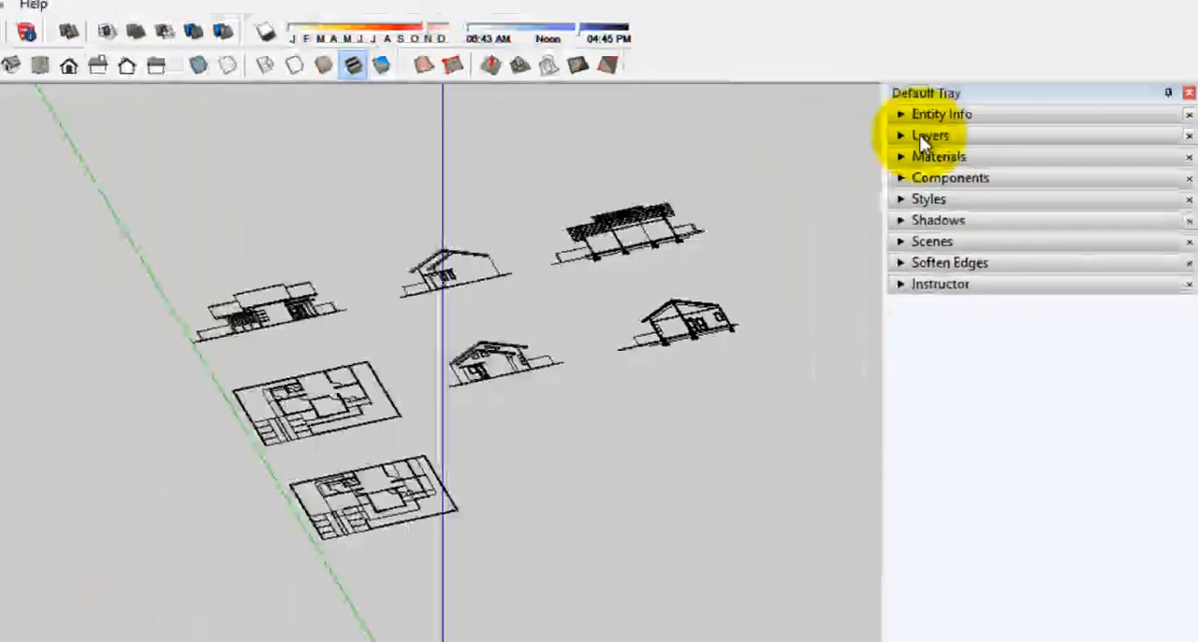
Test the PLANO DE REFERENCIA layer by hiding and showing it several times, leaving it visible
middle_click_drag(819, 273, 451, 303)
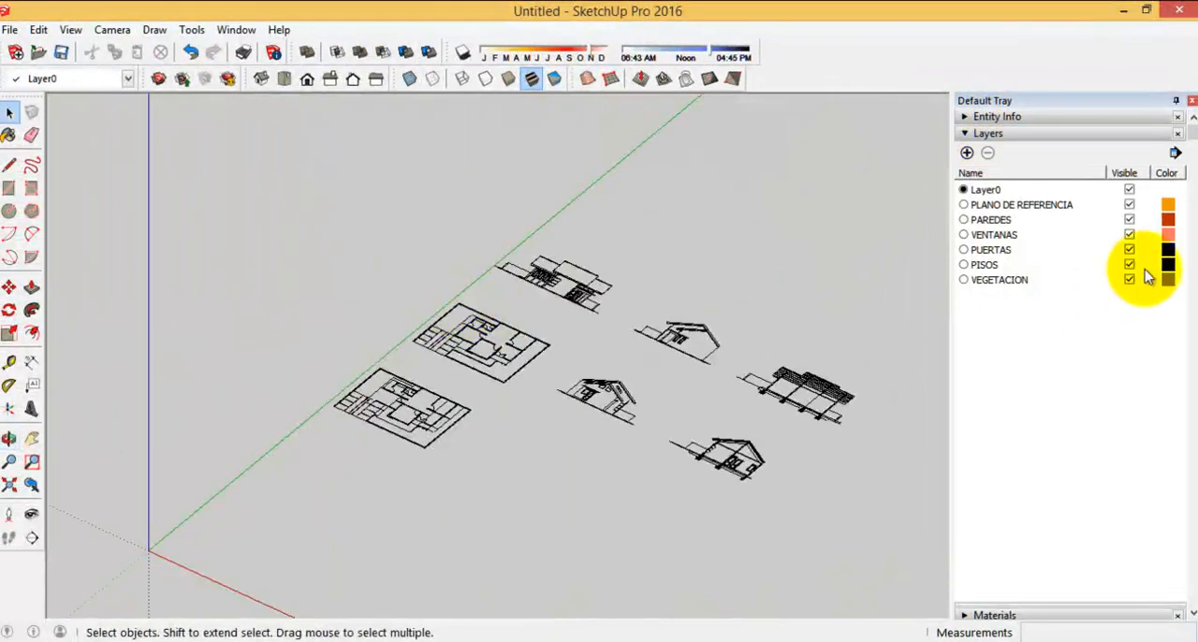
left_click(1130, 205)
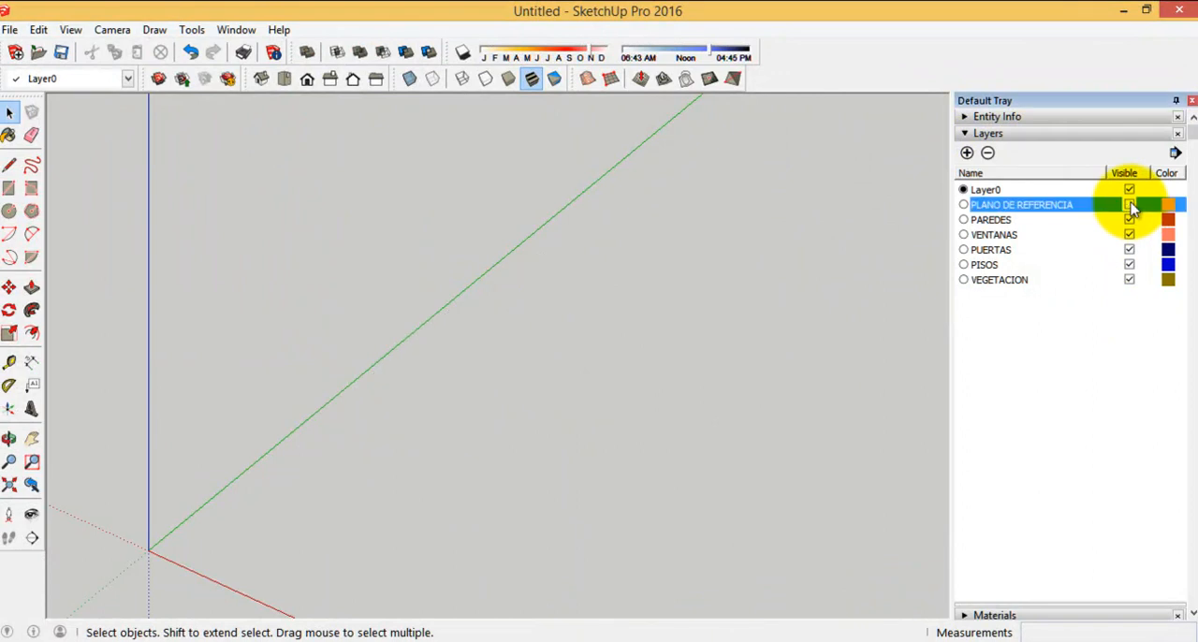
left_click(1129, 205)
left_click(1130, 205)
left_click(1129, 205)
middle_click_drag(568, 347, 1095, 285)
left_click(1130, 205)
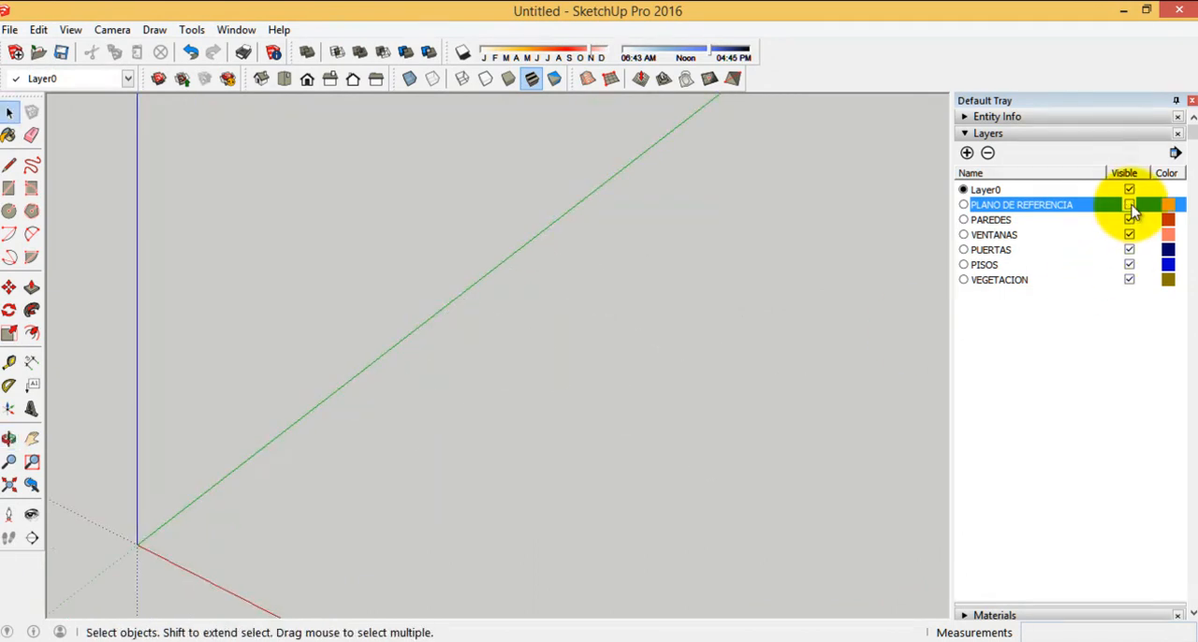
left_click(1129, 205)
scroll(414, 254, "down", 4)
middle_click_drag(510, 293, 246, 342)
scroll(473, 246, "up", 5)
scroll(517, 273, "up", 2)
scroll(534, 312, "down", 6)
middle_click_drag(626, 312, 370, 371)
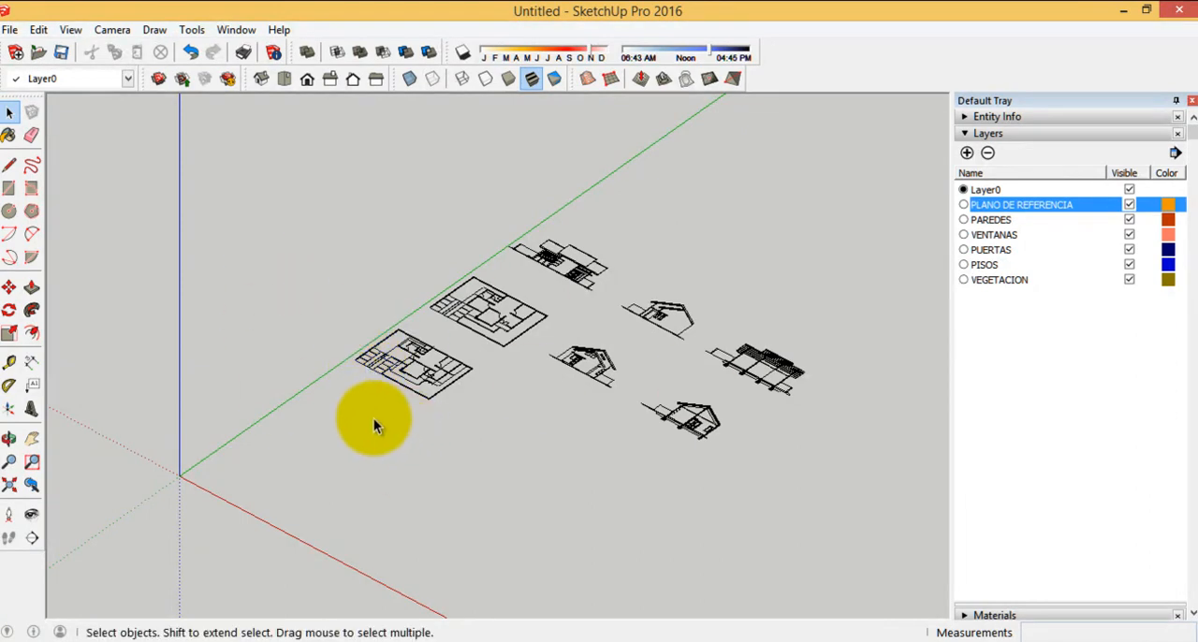
Draw two separate parallel lines in the green-axis direction, in the empty area beside the imported drawings
left_click(11, 168)
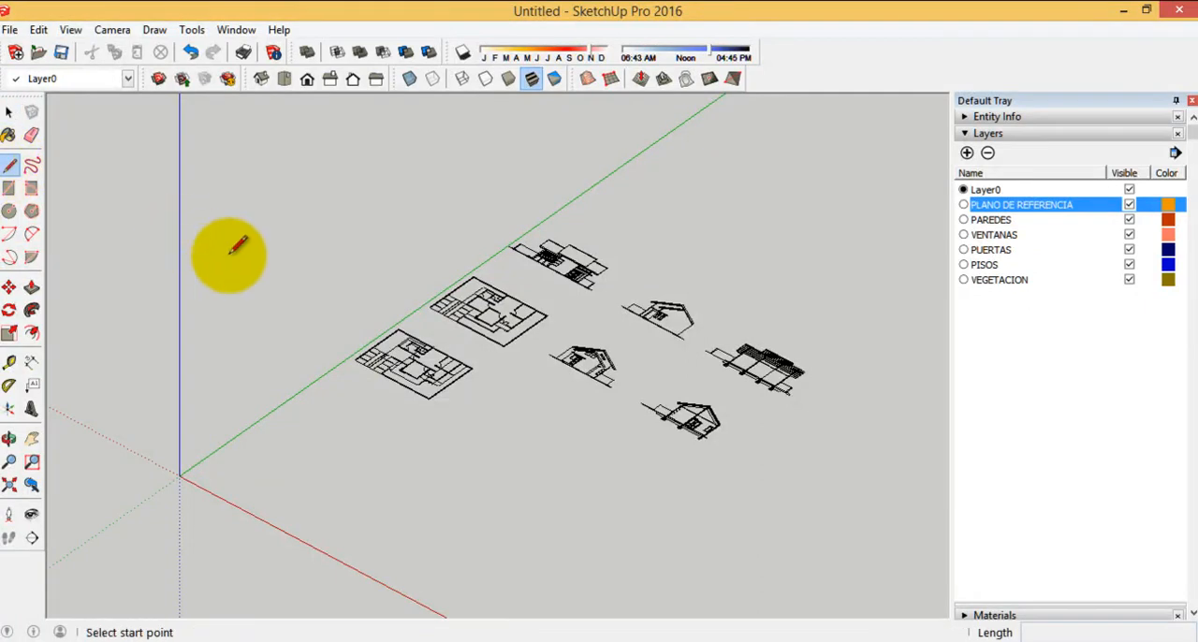
left_click(243, 258)
left_click(307, 214)
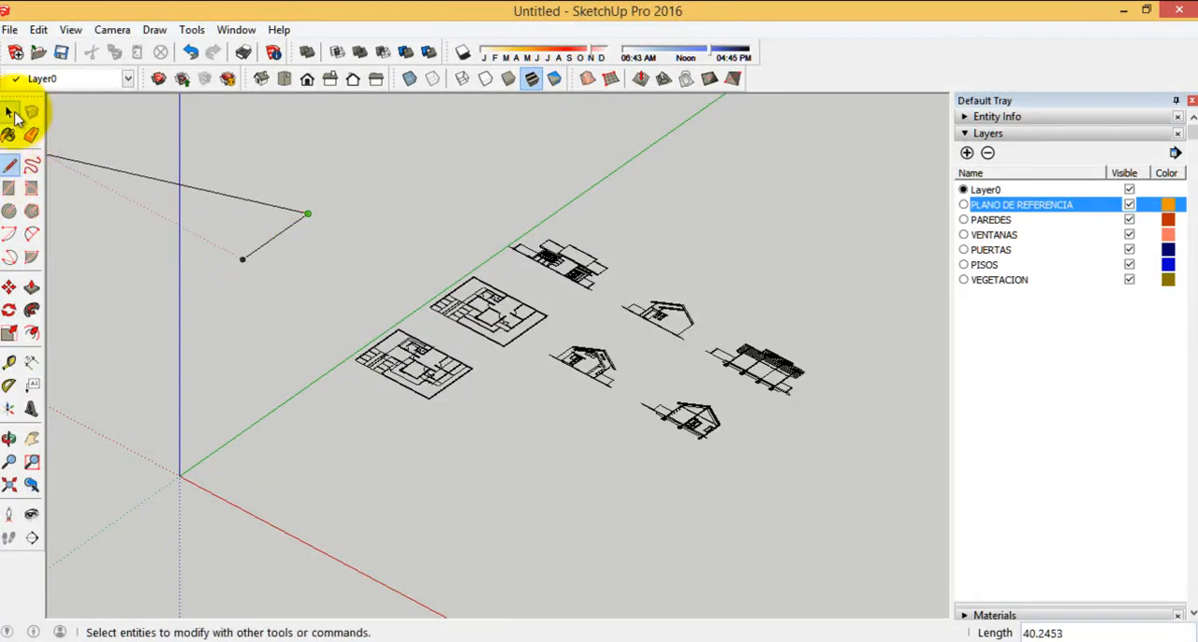
left_click(9, 166)
left_click(267, 282)
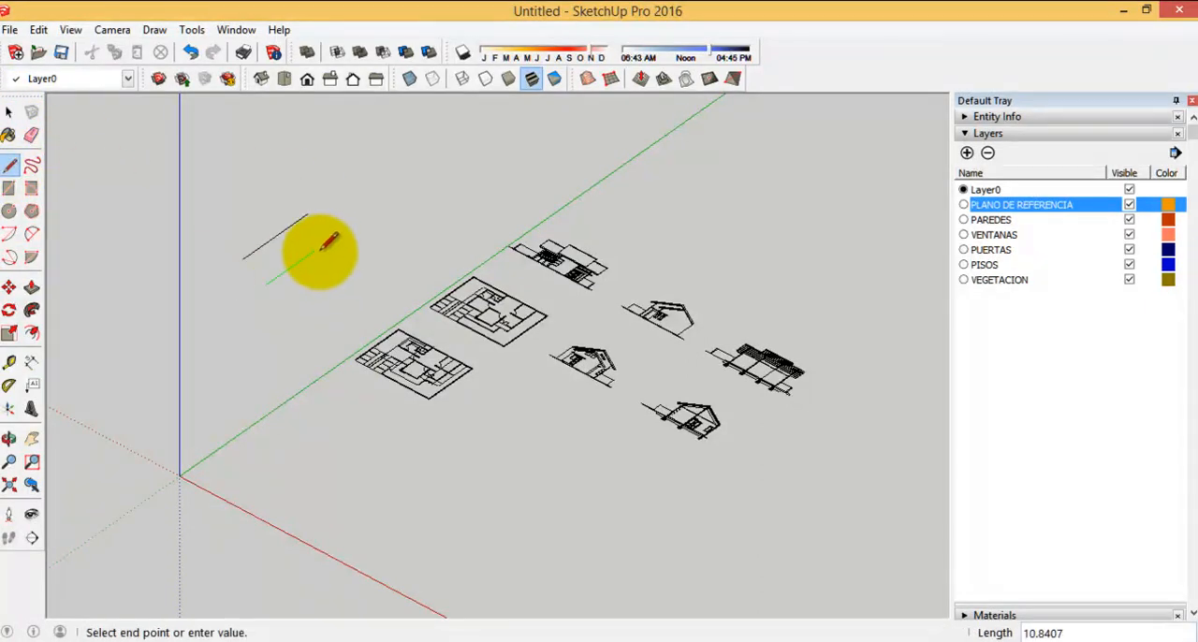
left_click(331, 239)
scroll(256, 136, "up", 3)
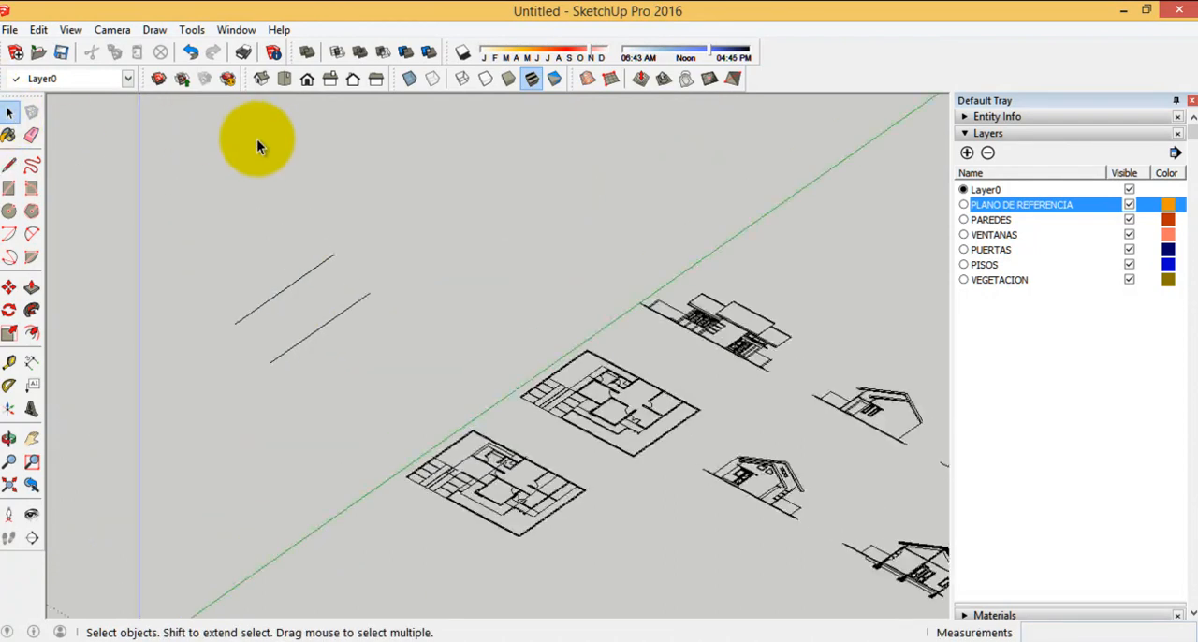
Draw a square face about 11.85 by 11.85 beside the two parallel lines, and clear the selection
scroll(318, 240, "up", 3)
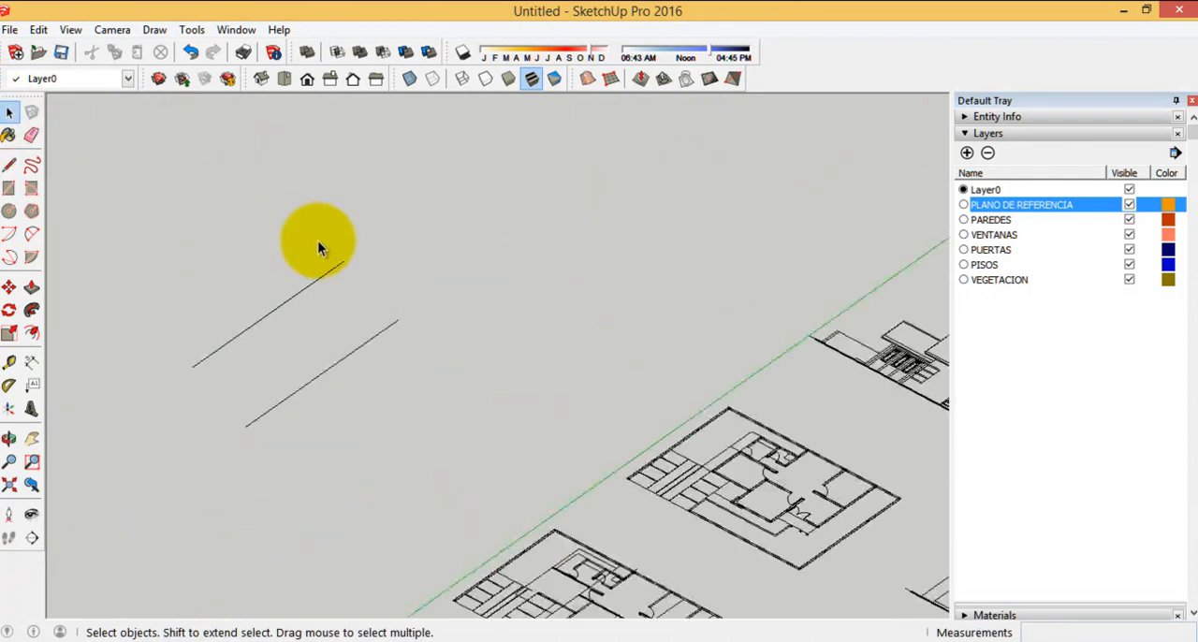
left_click(10, 189)
left_click(399, 234)
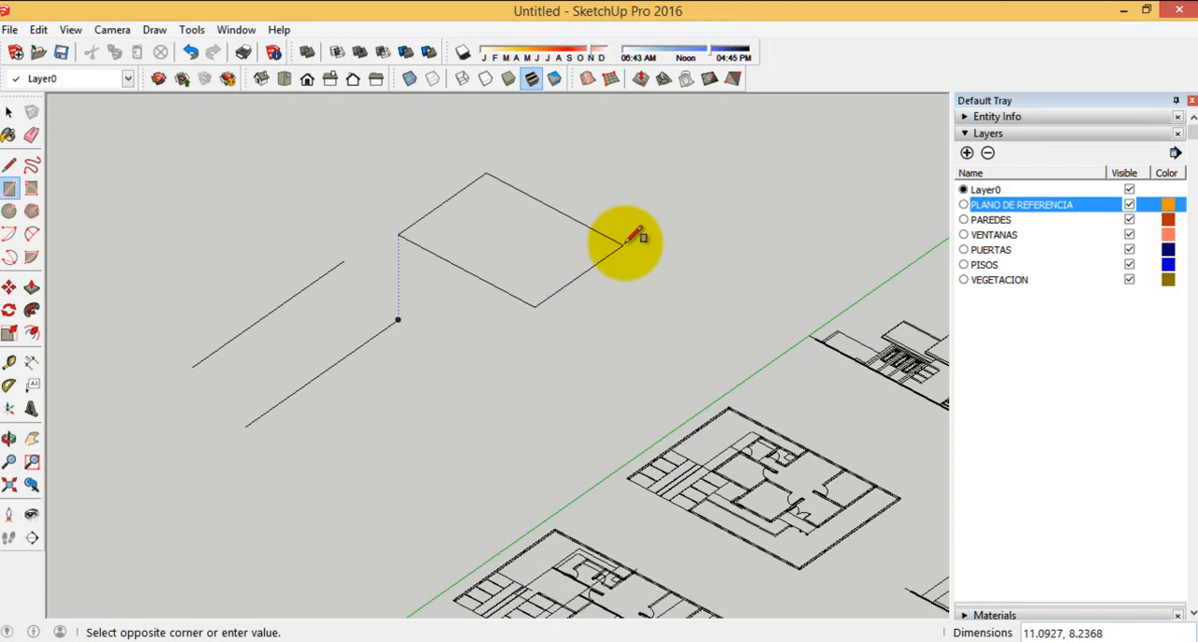
left_click(669, 220)
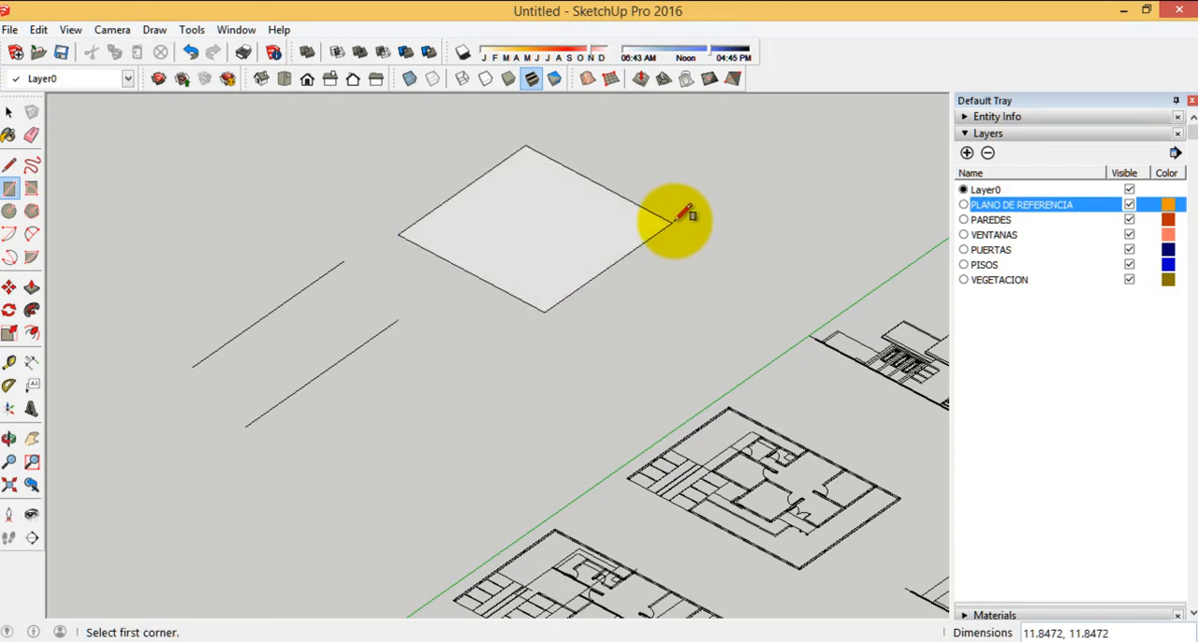
scroll(555, 362, "down", 3)
left_click(9, 112)
scroll(537, 345, "up", 3)
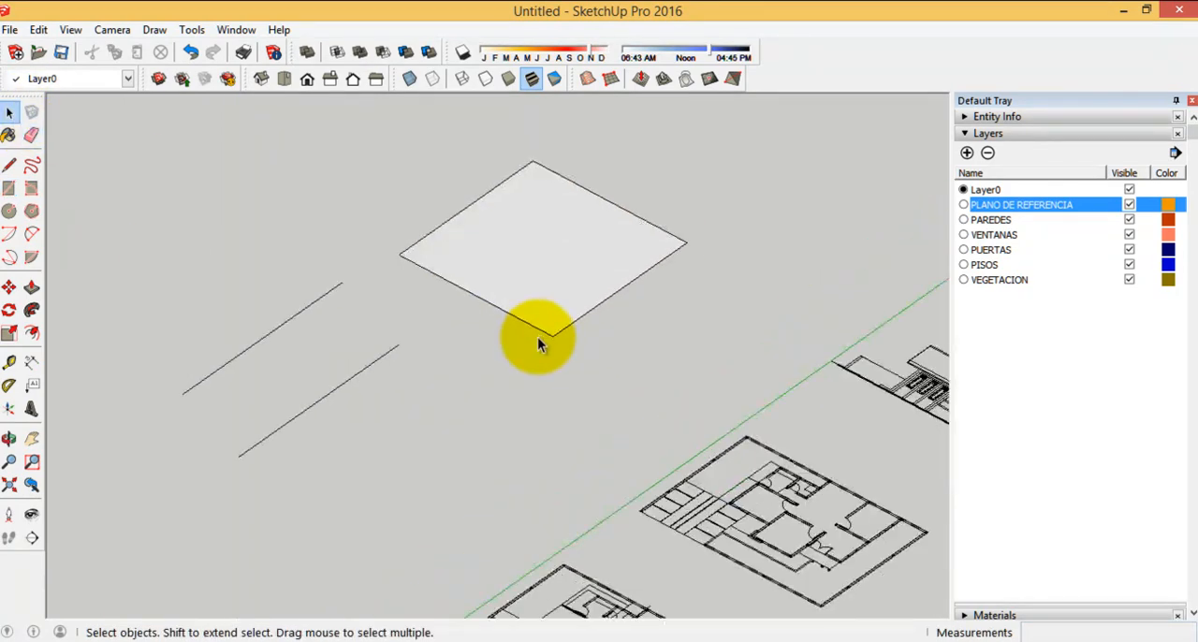
scroll(402, 267, "up", 1)
scroll(524, 436, "down", 2)
left_click_drag(704, 390, 496, 218)
left_click(545, 455)
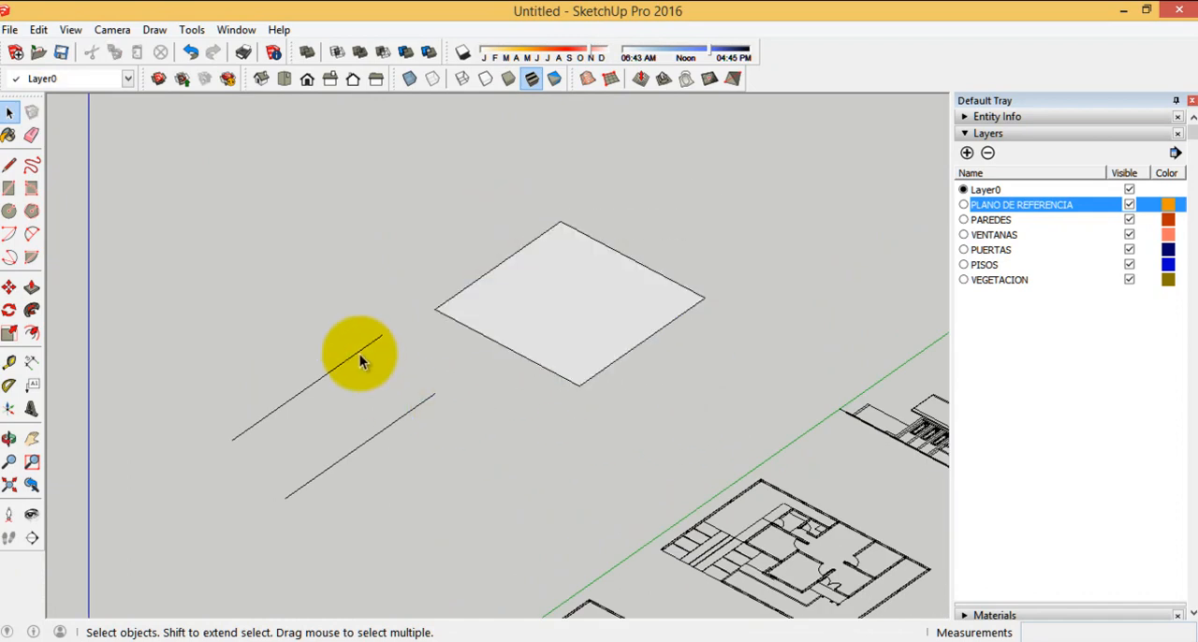
Select the two parallel lines, and push/pull the square face beside them upward into a box
scroll(423, 227, "down", 3)
scroll(365, 300, "up", 3)
left_click_drag(372, 471, 237, 343)
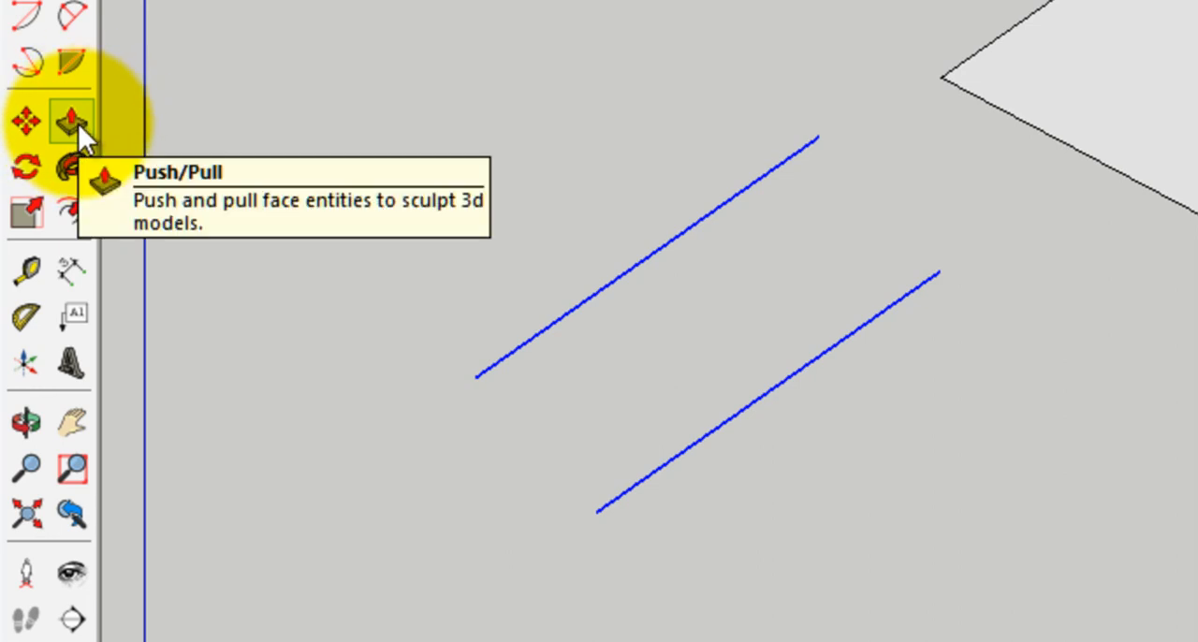
left_click(73, 123)
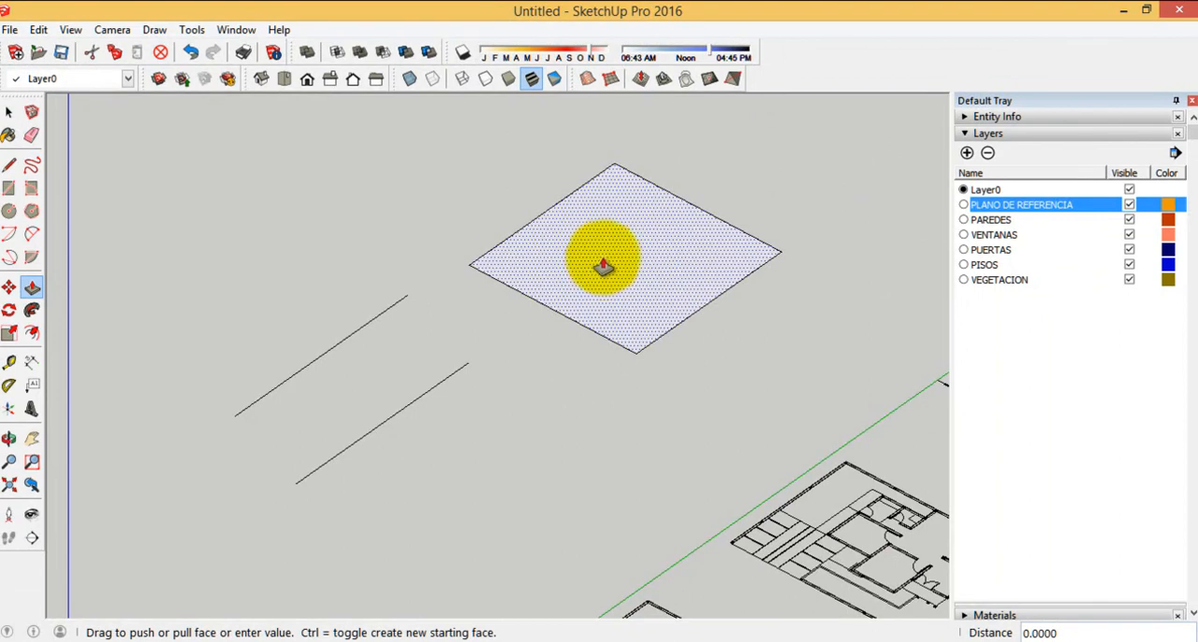
left_click_drag(602, 258, 609, 184)
scroll(559, 420, "down", 2)
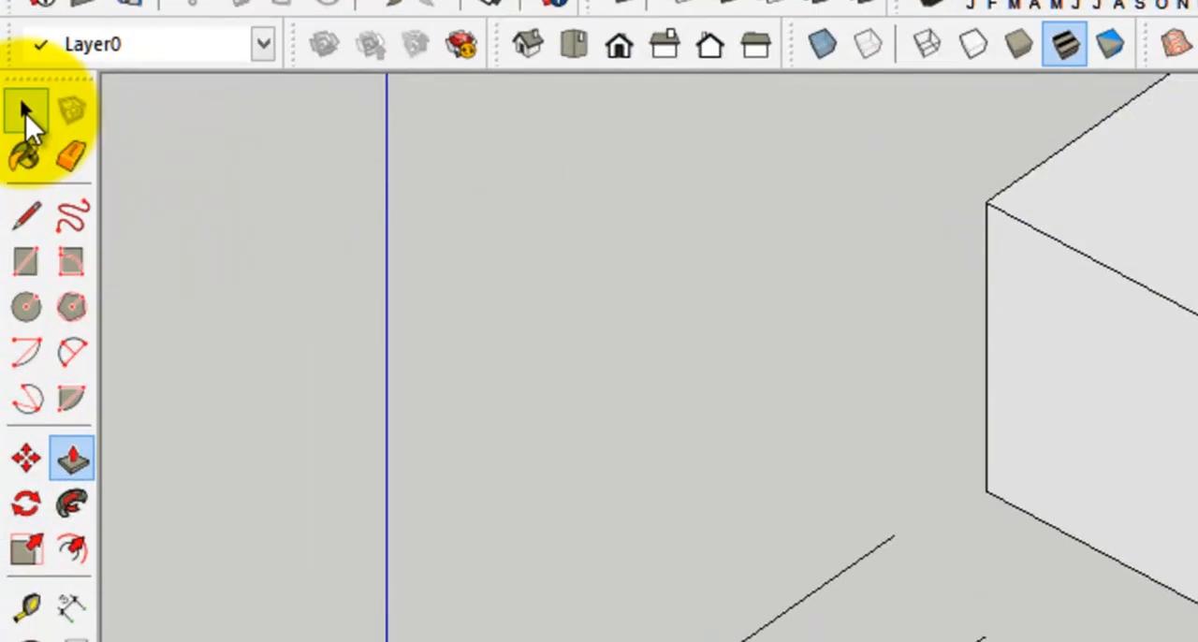
left_click(8, 112)
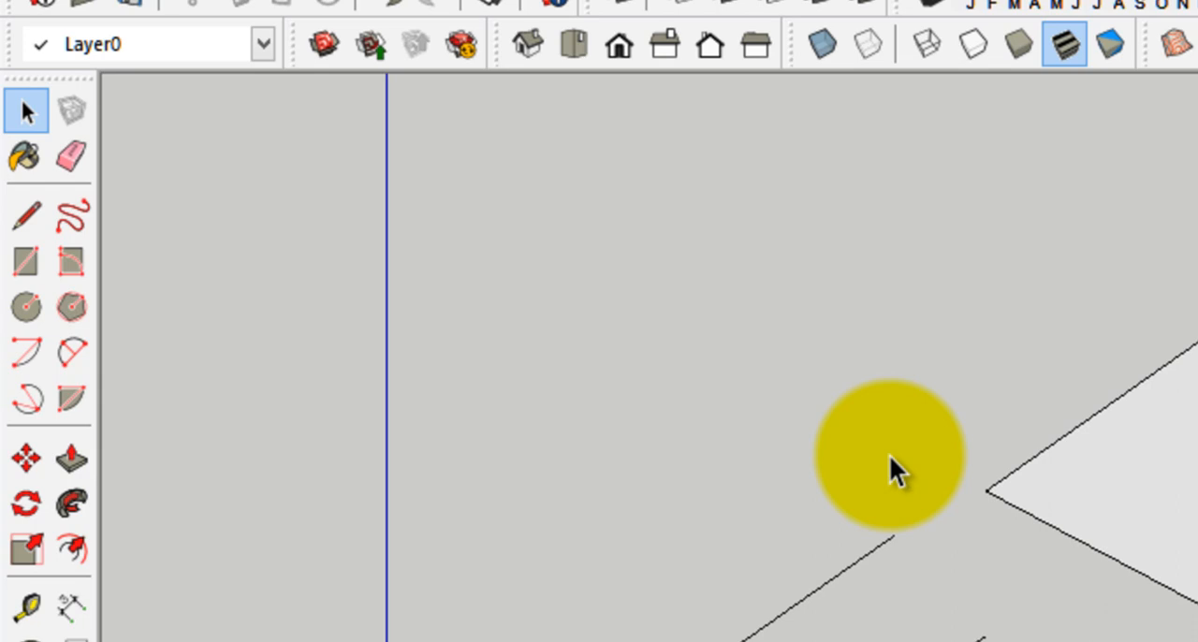
left_click(18, 222)
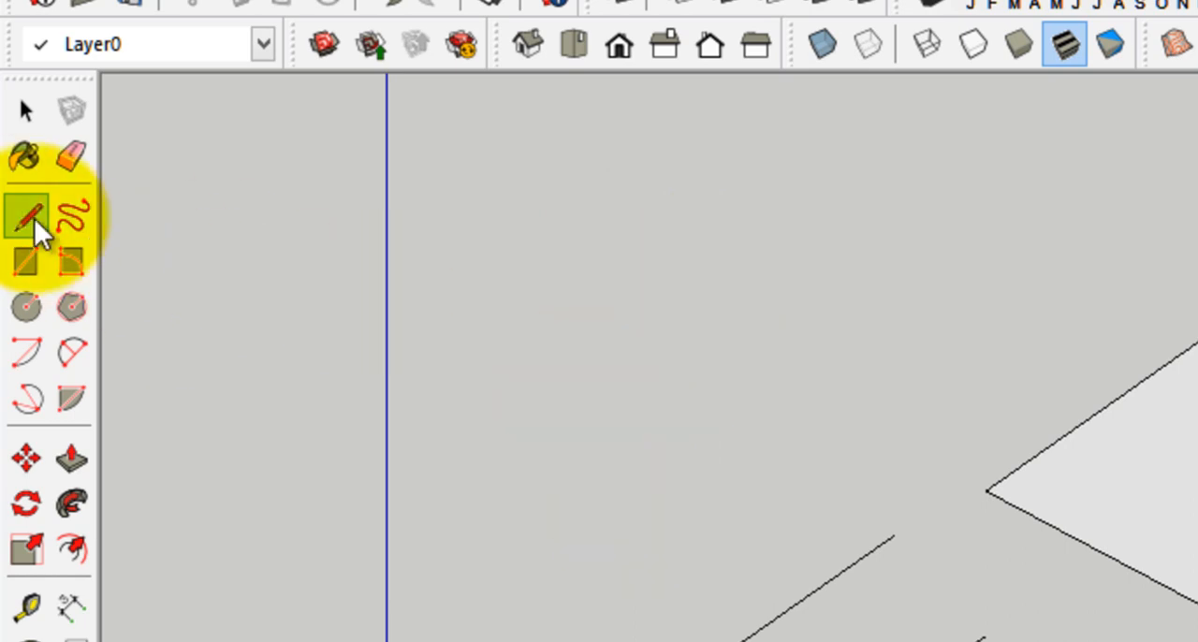
left_click(19, 114)
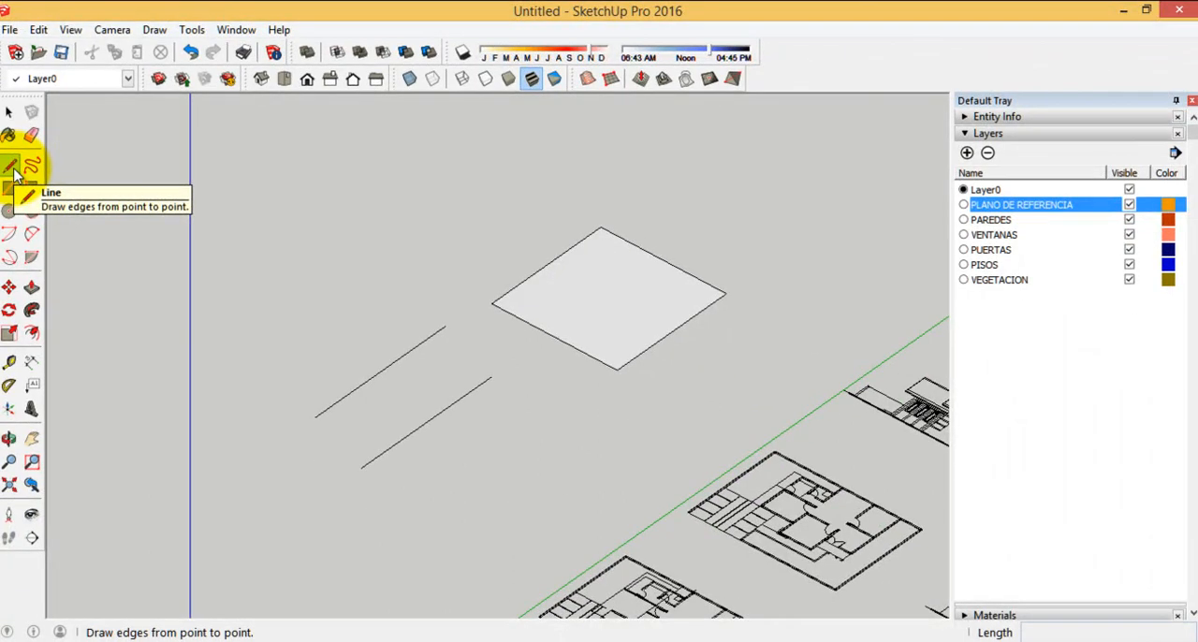
left_click(11, 166)
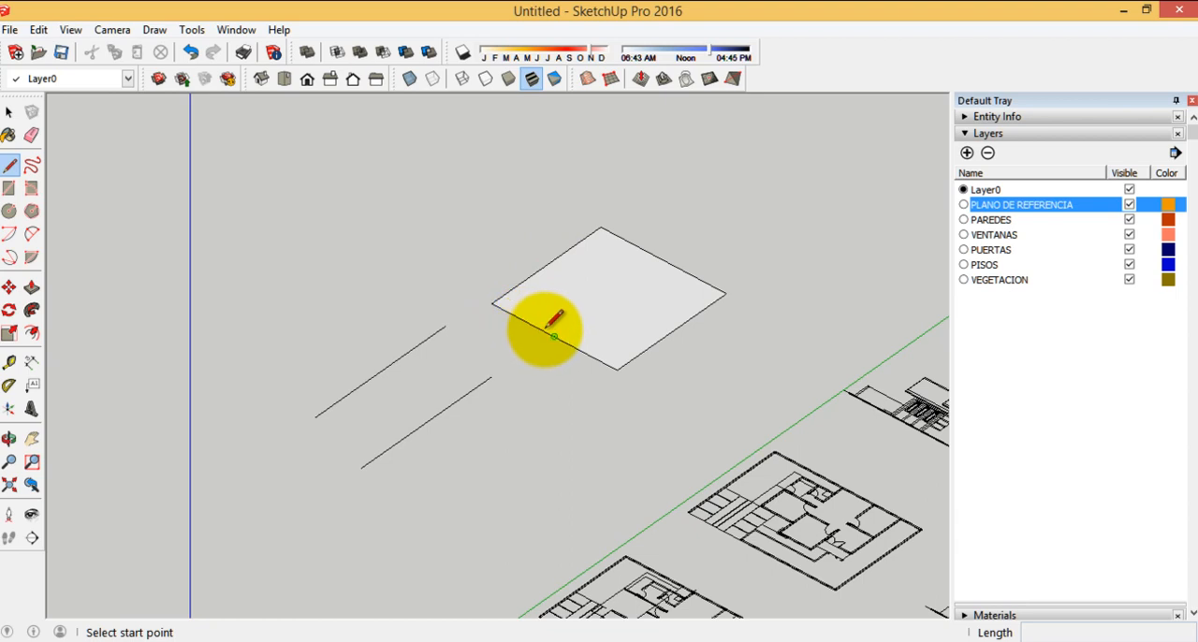
scroll(601, 361, "up", 2)
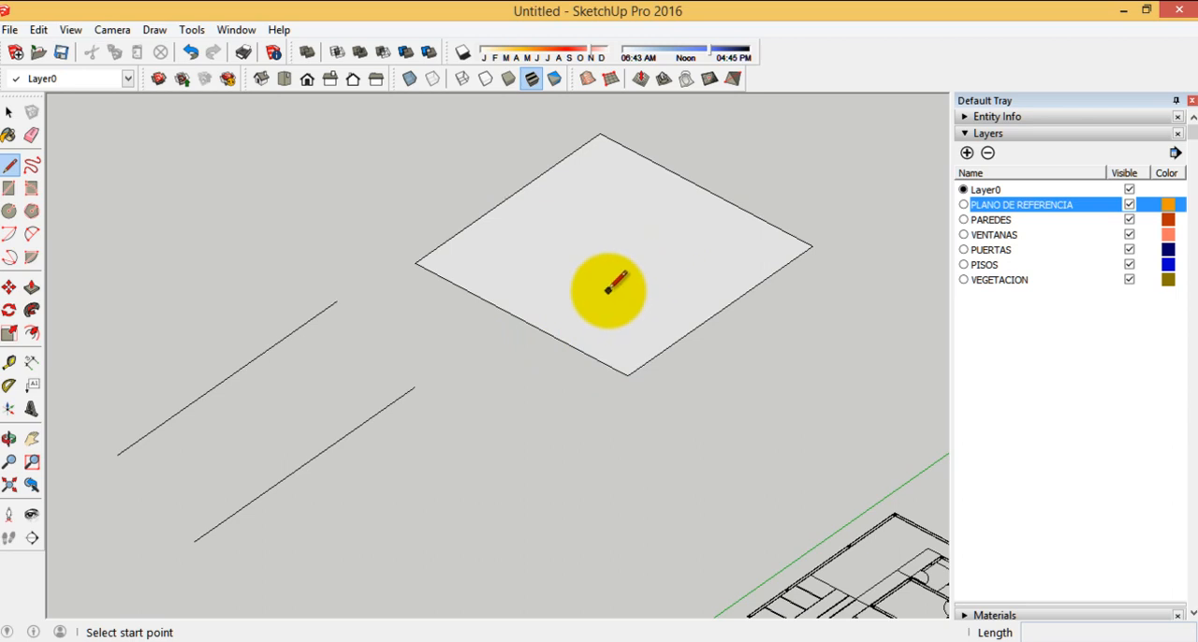
scroll(614, 284, "down", 7)
scroll(583, 318, "up", 3)
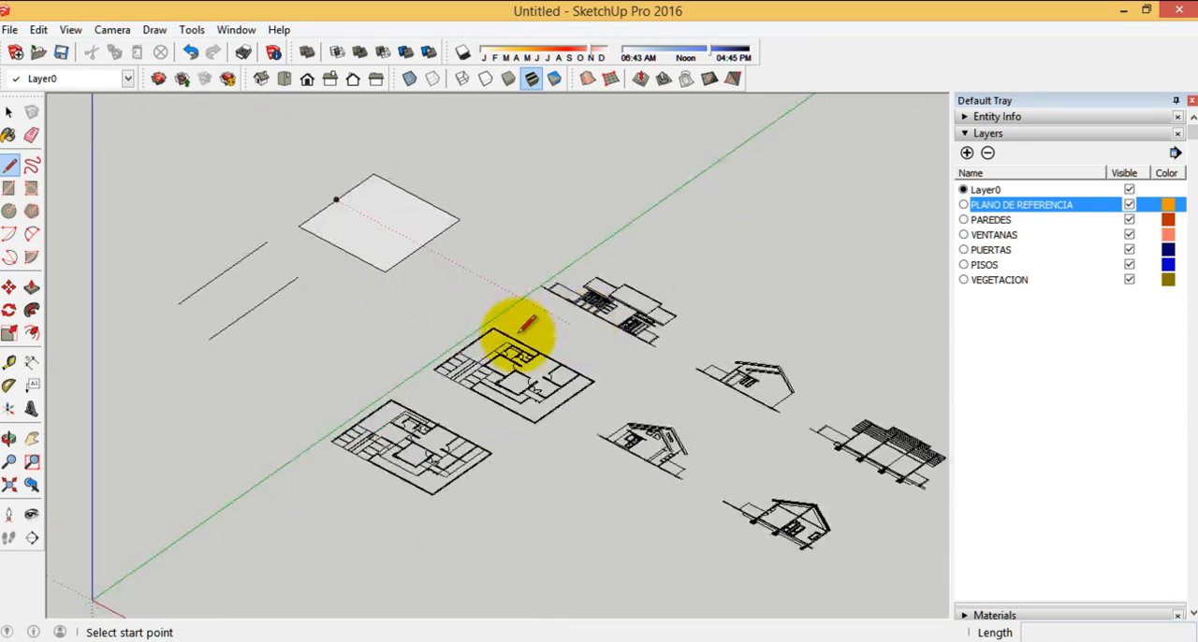
Delete the practice square with its edges and the two parallel lines beside the imported drawings
left_click(9, 113)
scroll(280, 309, "up", 2)
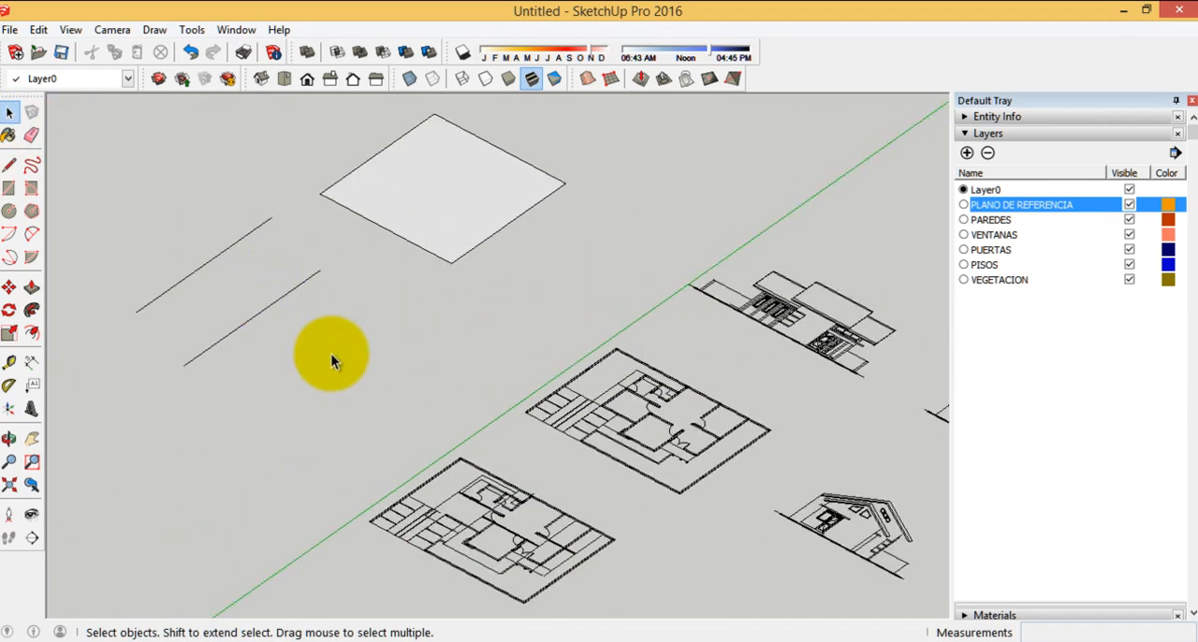
scroll(537, 314, "down", 2)
double_click(446, 249)
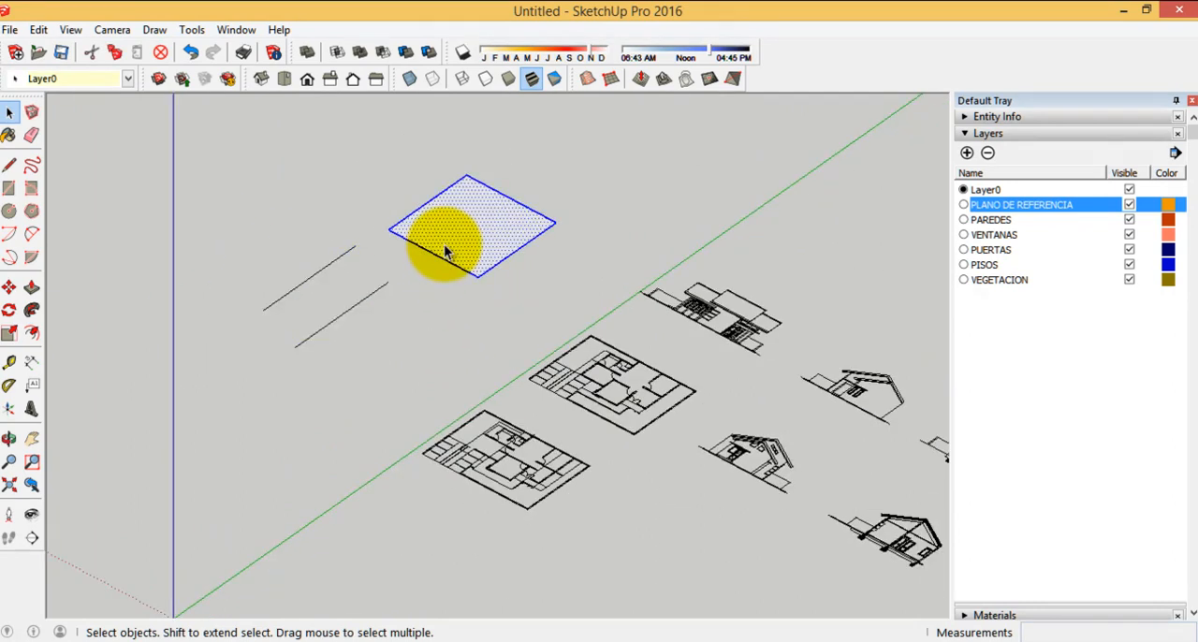
key("Delete")
left_click_drag(418, 358, 219, 206)
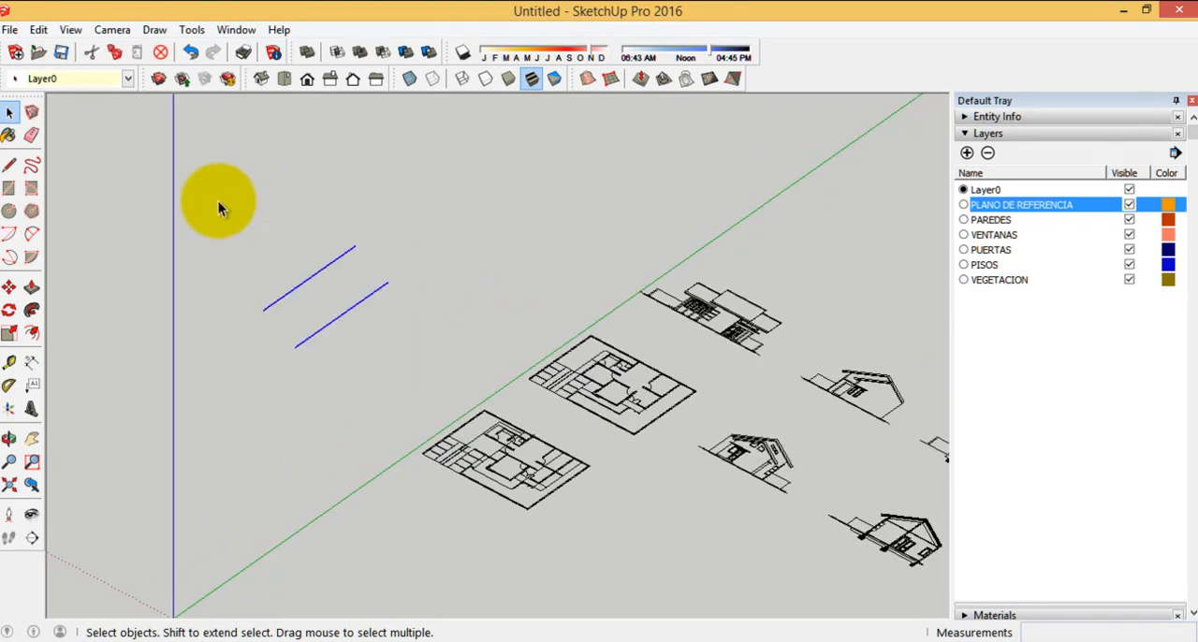
key("Delete")
Examine the imported floor plans, elevations and sections from several angles and distances
scroll(633, 364, "down", 4)
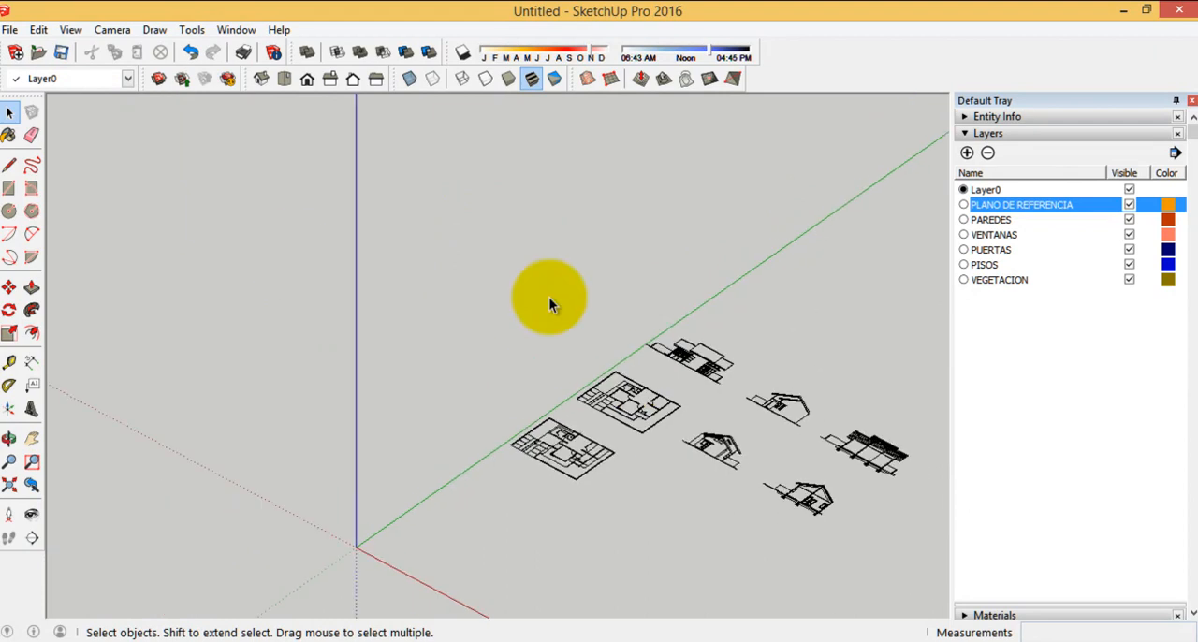
scroll(613, 567, "up", 5)
scroll(486, 435, "down", 3)
scroll(663, 419, "up", 2)
scroll(663, 419, "down", 2)
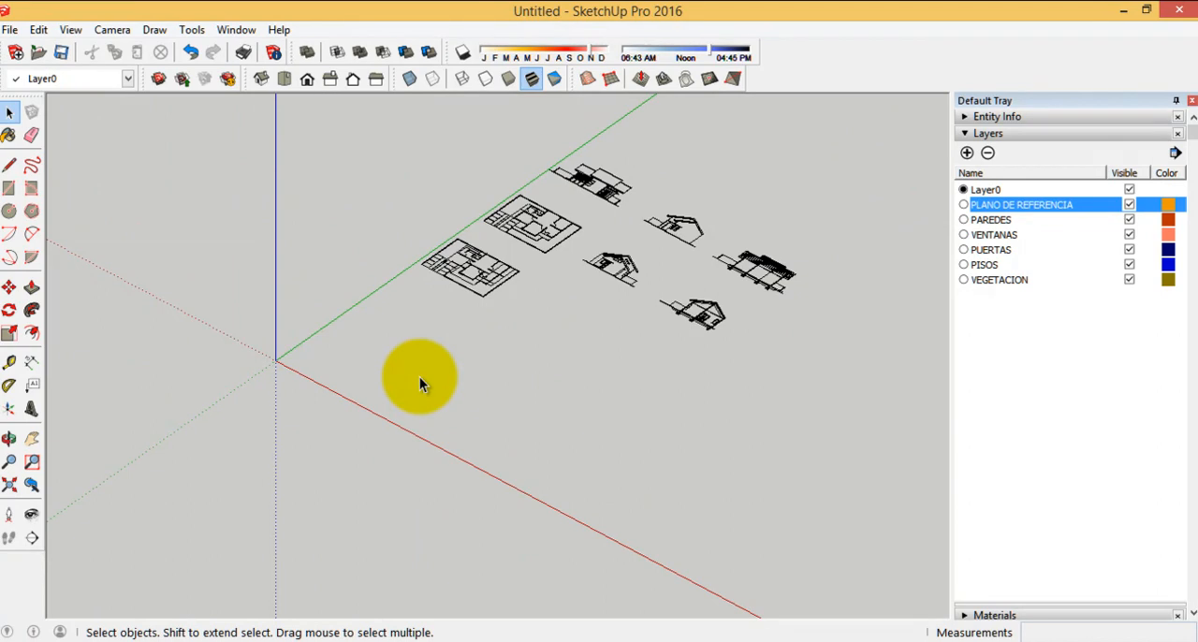
scroll(457, 192, "up", 6)
scroll(655, 224, "up", 3)
scroll(481, 227, "up", 3)
middle_click_drag(331, 329, 792, 347)
scroll(617, 229, "down", 3)
scroll(642, 100, "down", 3)
middle_click_drag(364, 326, 588, 341)
scroll(589, 341, "down", 3)
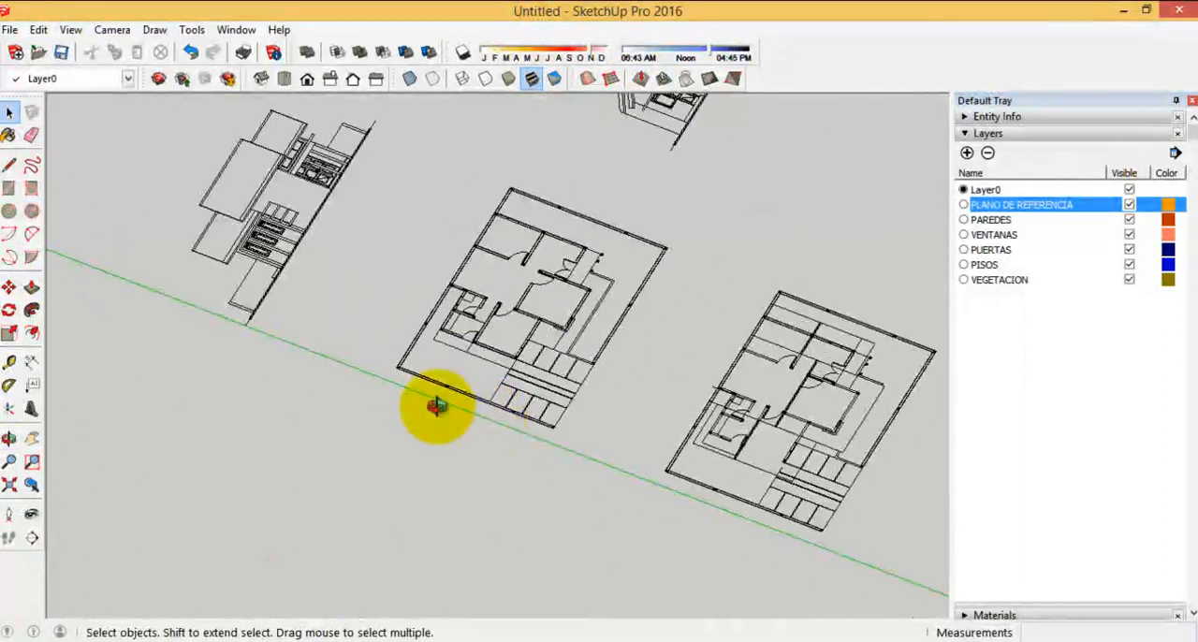
middle_click_drag(486, 417, 403, 369)
scroll(548, 299, "up", 4)
scroll(416, 344, "down", 5)
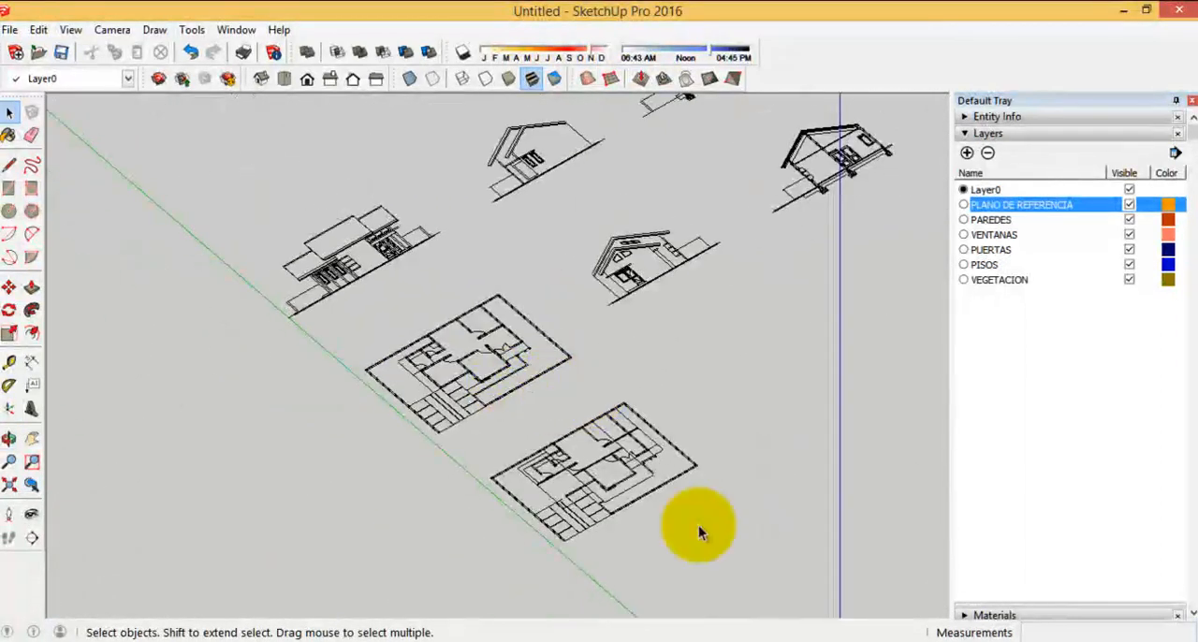
Switch to SMALL HOUSE.dwg in AutoCAD and add a vertical linear dimension from the ground line to the canopy top above the door in the left side view
mouse_move(664, 636)
left_click(756, 575)
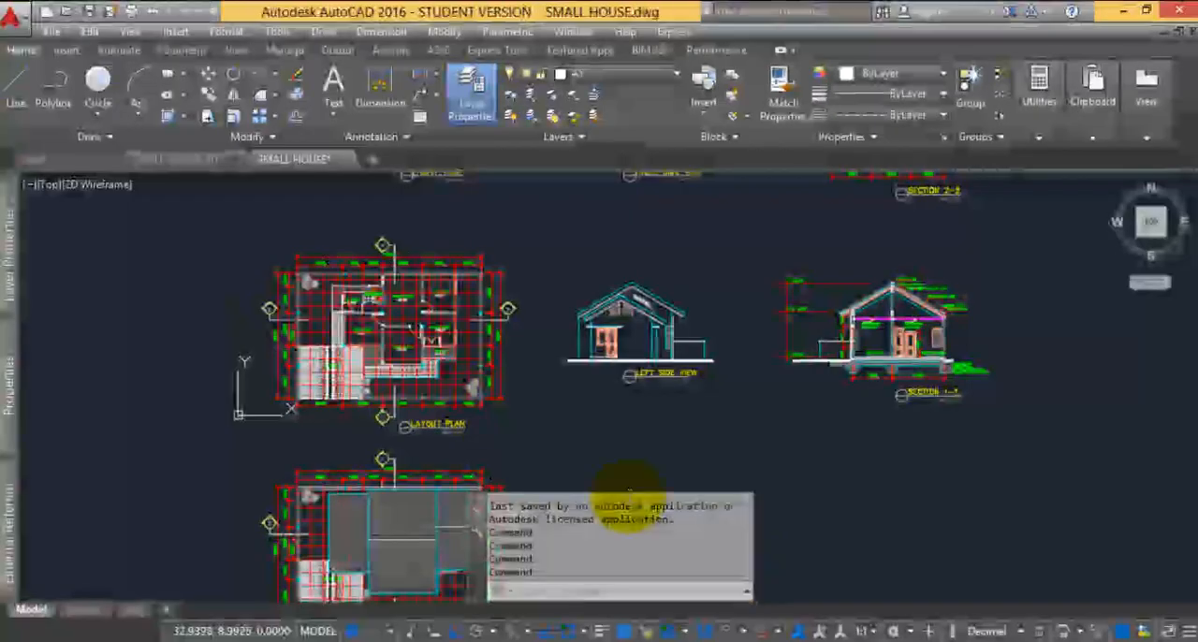
middle_click_drag(534, 343, 374, 334)
scroll(396, 356, "up", 6)
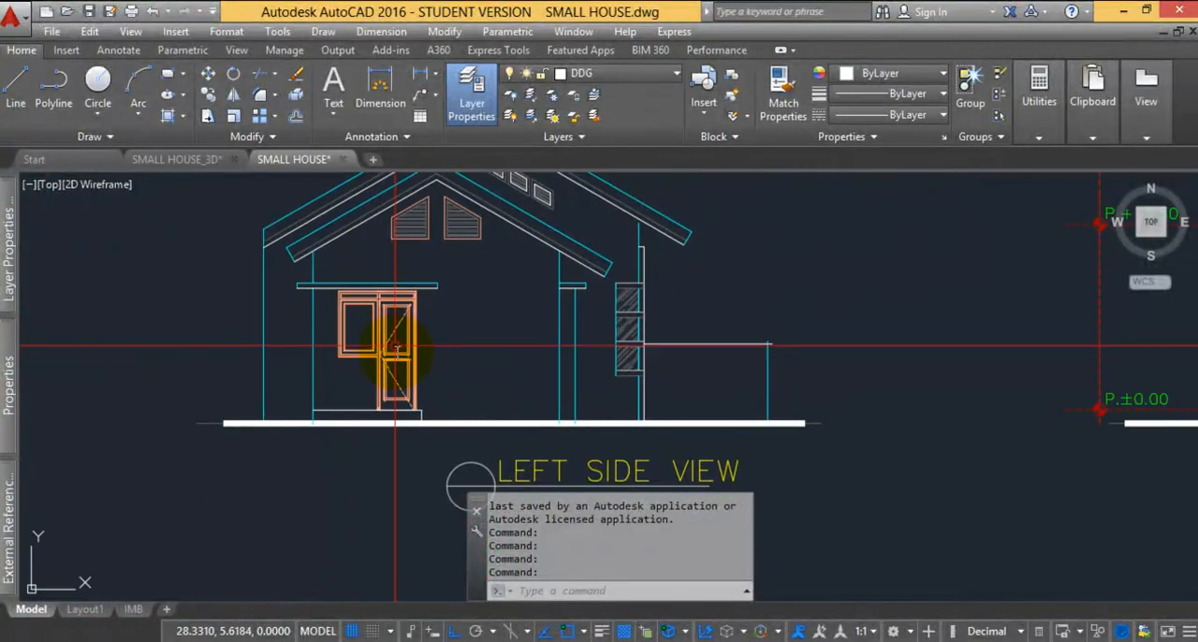
key("Return")
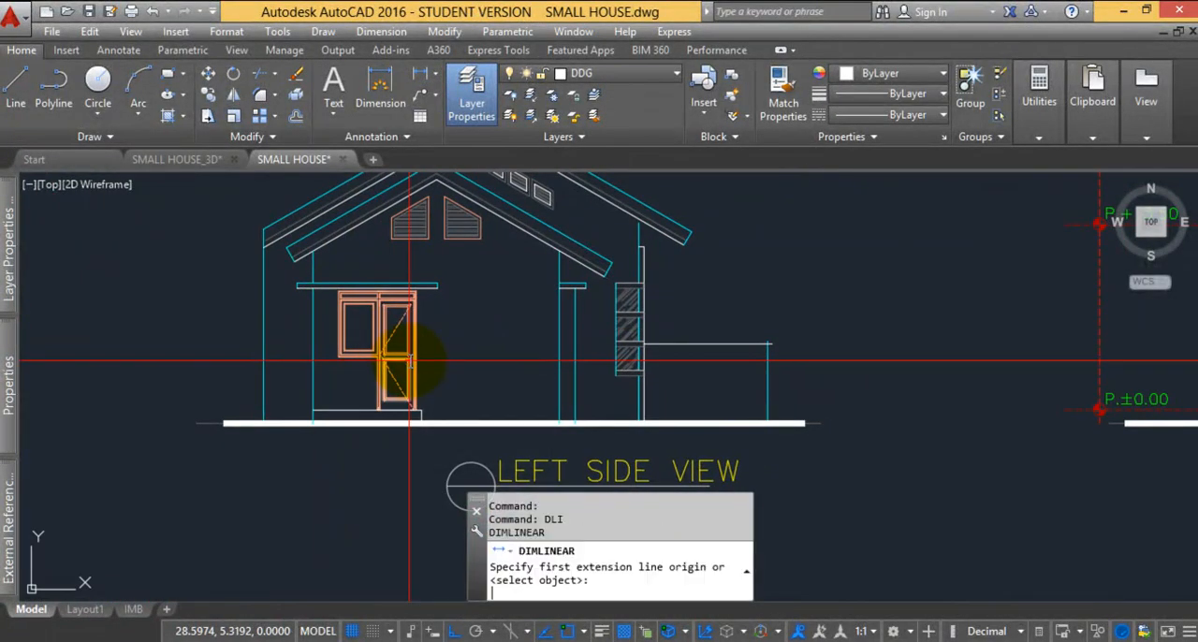
scroll(418, 416, "up", 5)
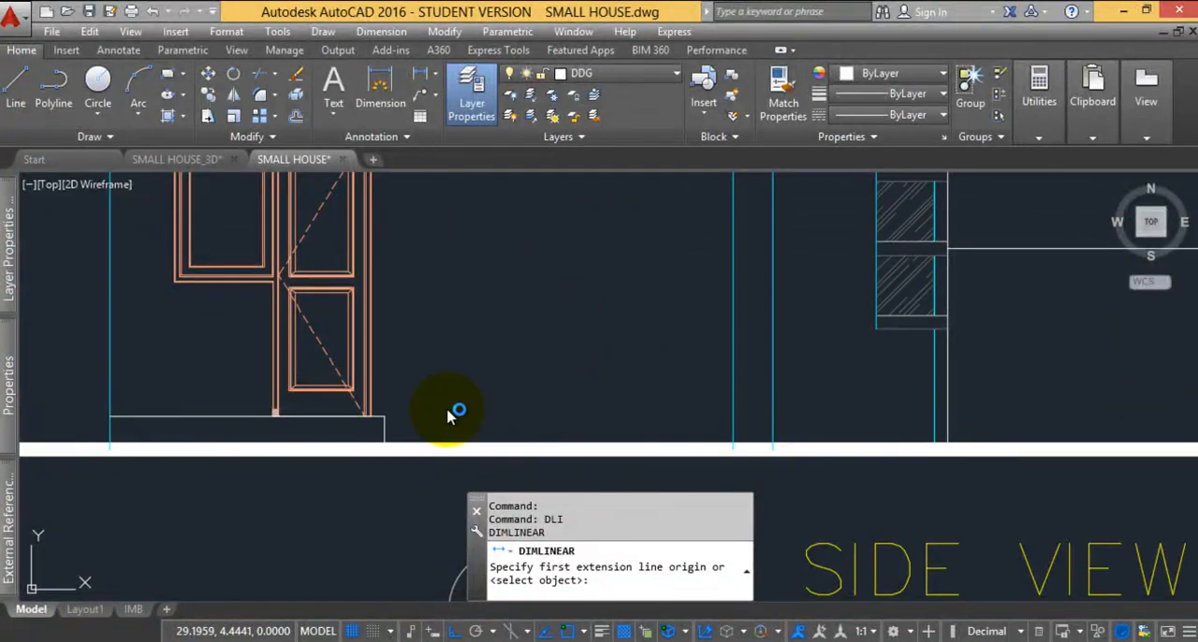
left_click(384, 417)
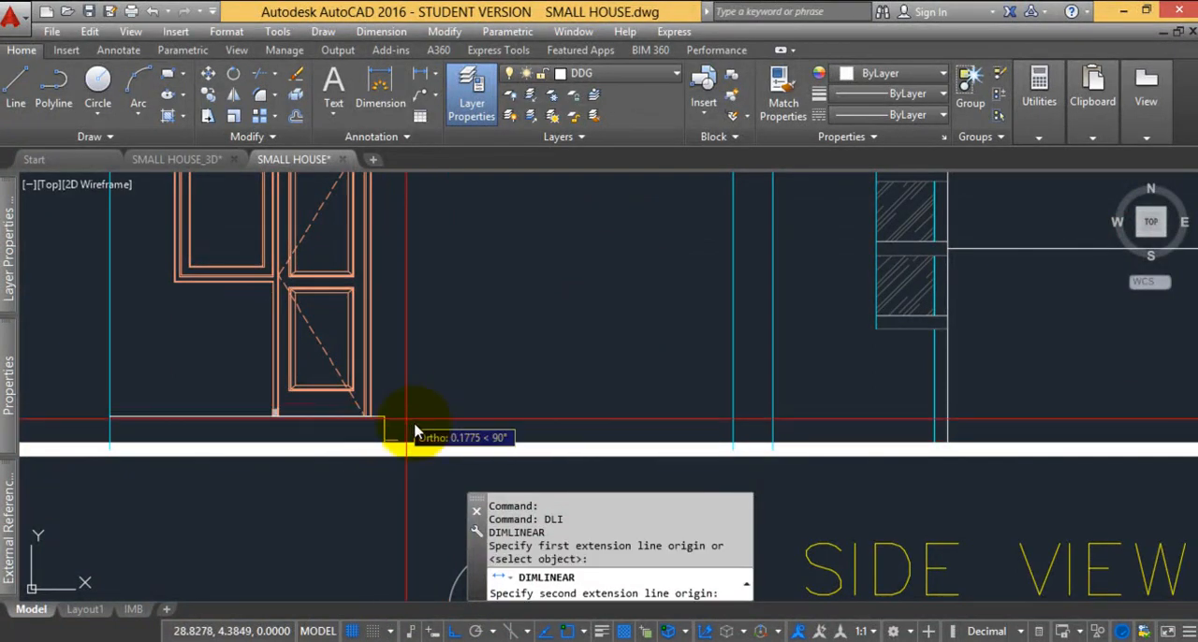
scroll(398, 423, "down", 5)
scroll(387, 335, "up", 5)
left_click(383, 427)
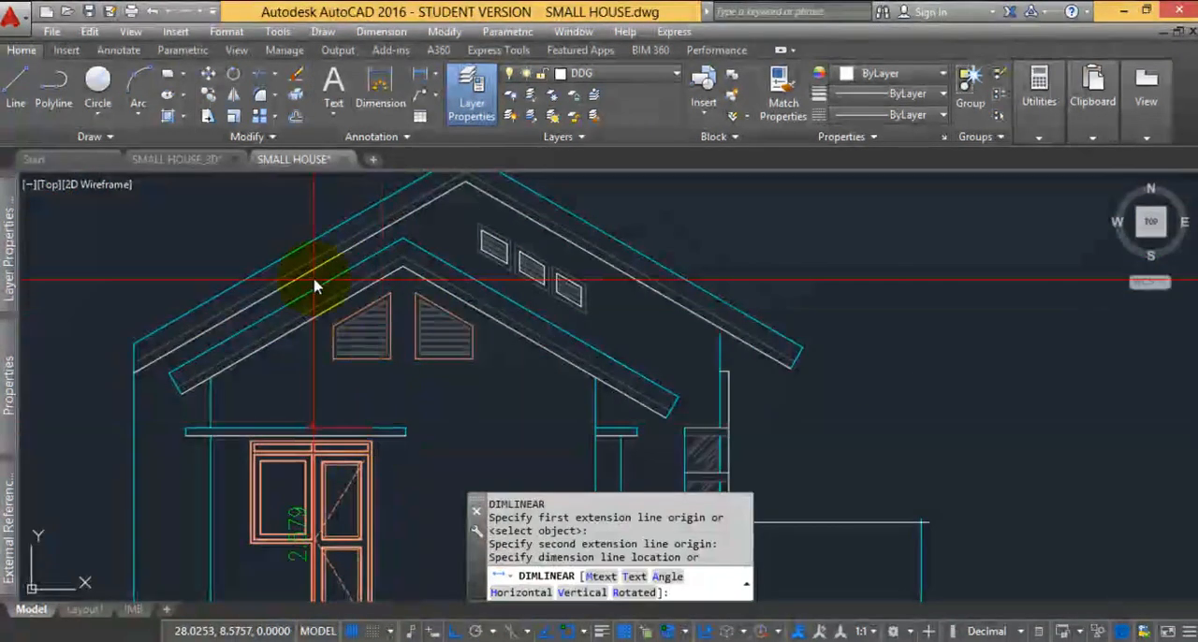
scroll(326, 316, "down", 5)
scroll(355, 364, "up", 7)
left_click(350, 309)
Stretch the upper end of the vertical dimension up to the bottom edge of the gable vents, and clear the selection
middle_click_drag(358, 262, 392, 398)
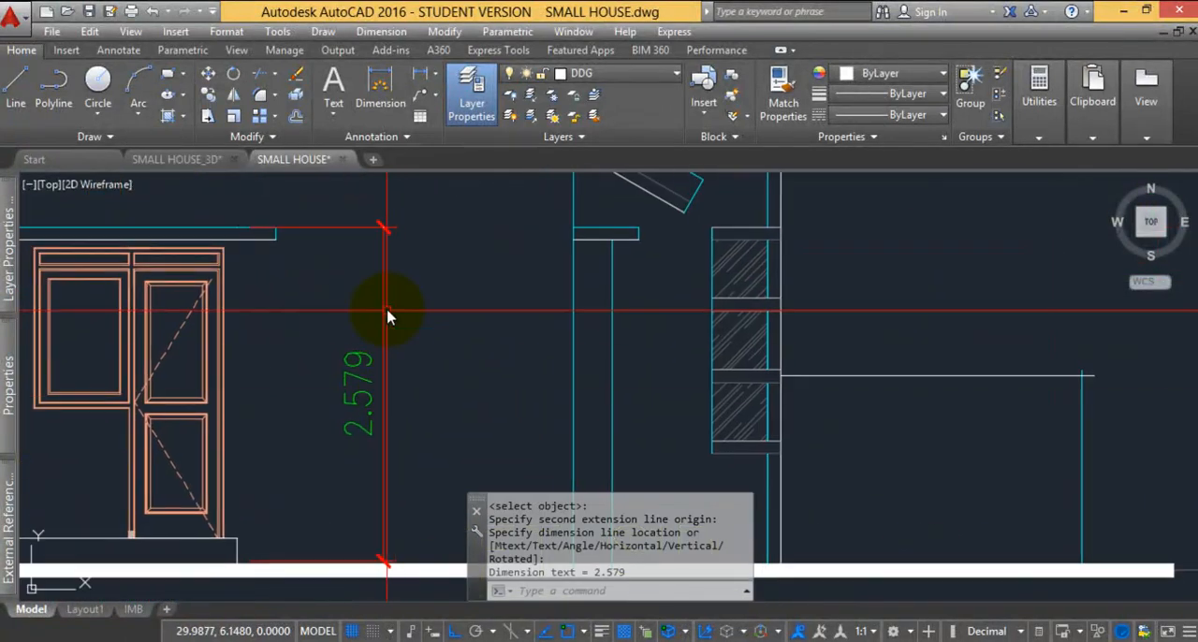
left_click(386, 311)
middle_click_drag(301, 245, 369, 359)
left_click(305, 342)
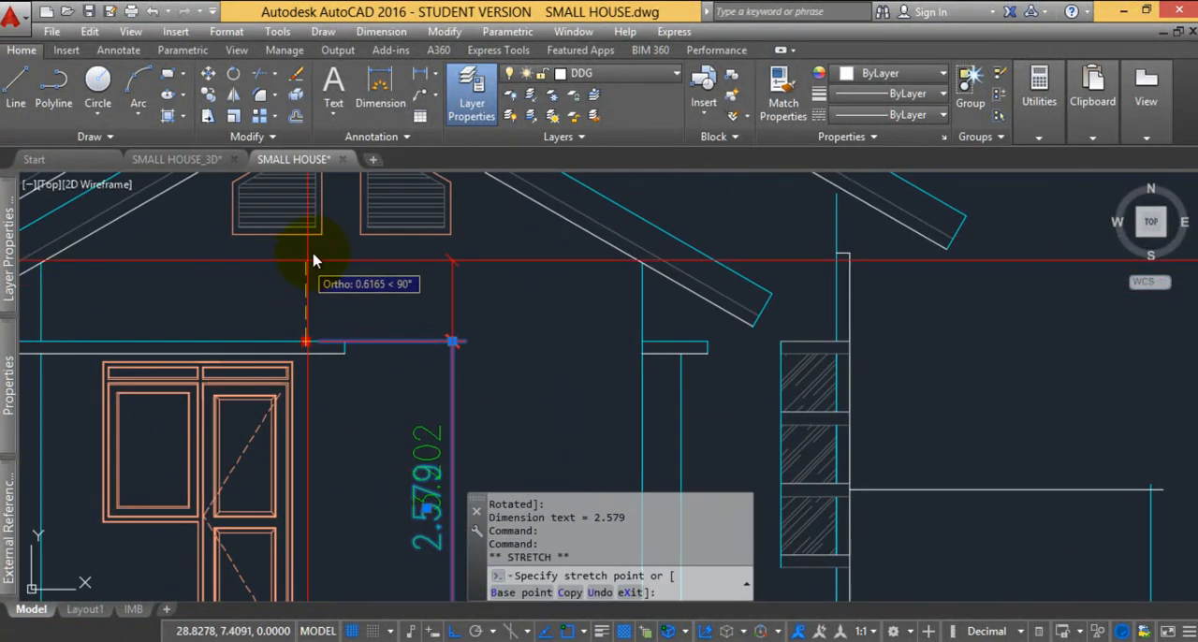
left_click(301, 255)
scroll(327, 245, "down", 5)
scroll(359, 277, "up", 3)
scroll(328, 334, "up", 3)
scroll(339, 340, "down", 3)
key("Escape")
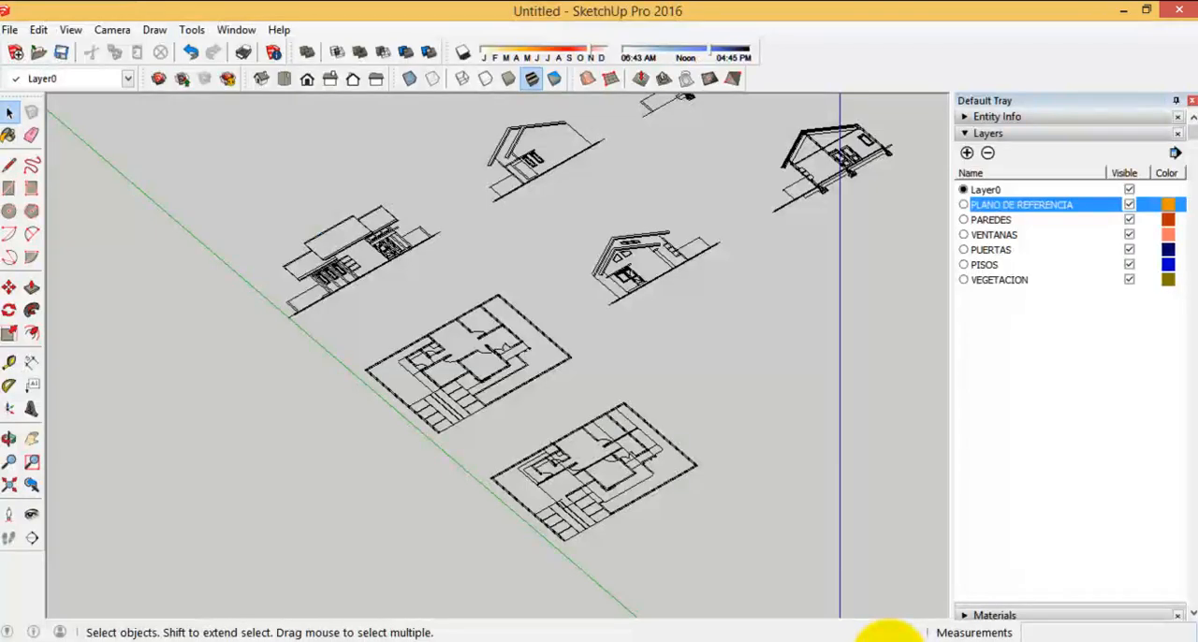
Switch back to the SketchUp model and show the imported drawings in the standard top view
mouse_move(483, 421)
middle_mouse_down()
mouse_move(216, 450)
mouse_move(132, 440)
middle_mouse_up()
scroll(584, 327, "up", 8)
mouse_move(508, 331)
middle_mouse_down()
mouse_move(503, 455)
mouse_move(516, 456)
middle_mouse_up()
scroll(519, 457, "down", 7)
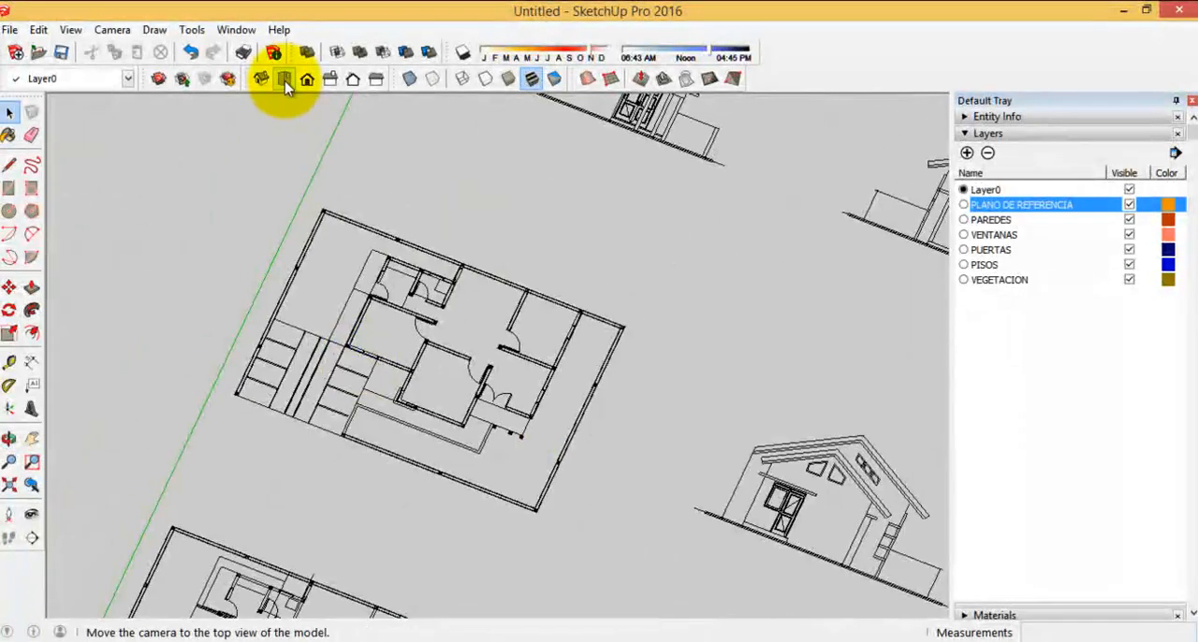
left_click(285, 80)
scroll(855, 375, "down", 3)
scroll(396, 257, "up", 4)
scroll(355, 258, "down", 1)
scroll(351, 250, "down", 2)
left_click_drag(303, 214, 524, 379)
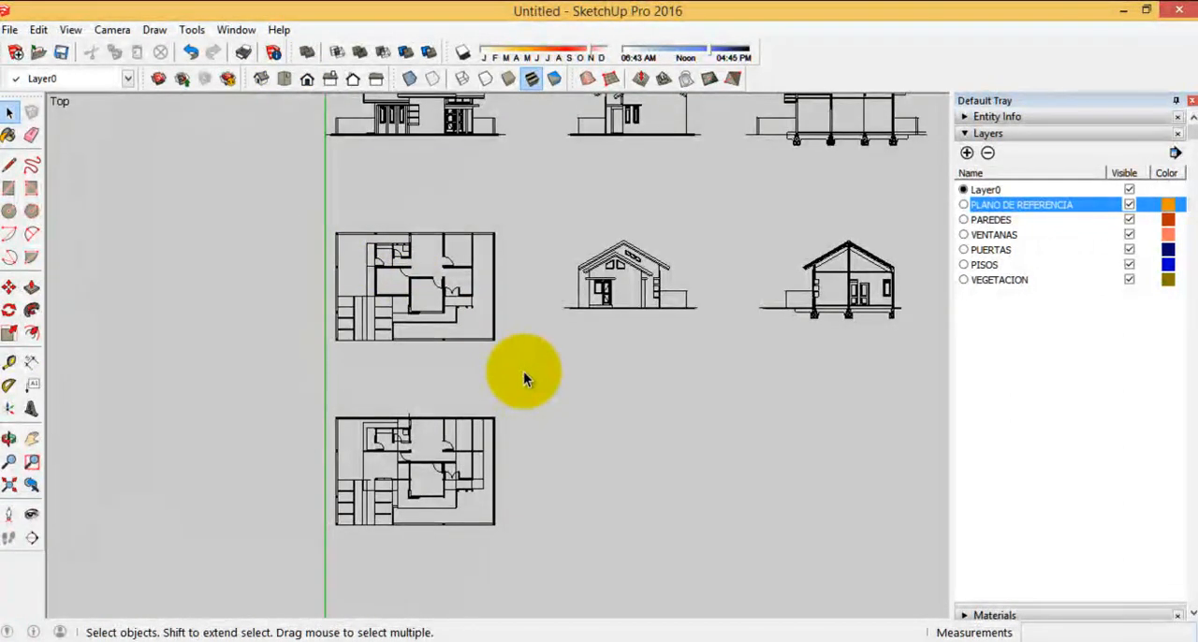
Check that the imported drawings select as one group, clear the selection, and look at the current-layer choices
left_click(493, 330)
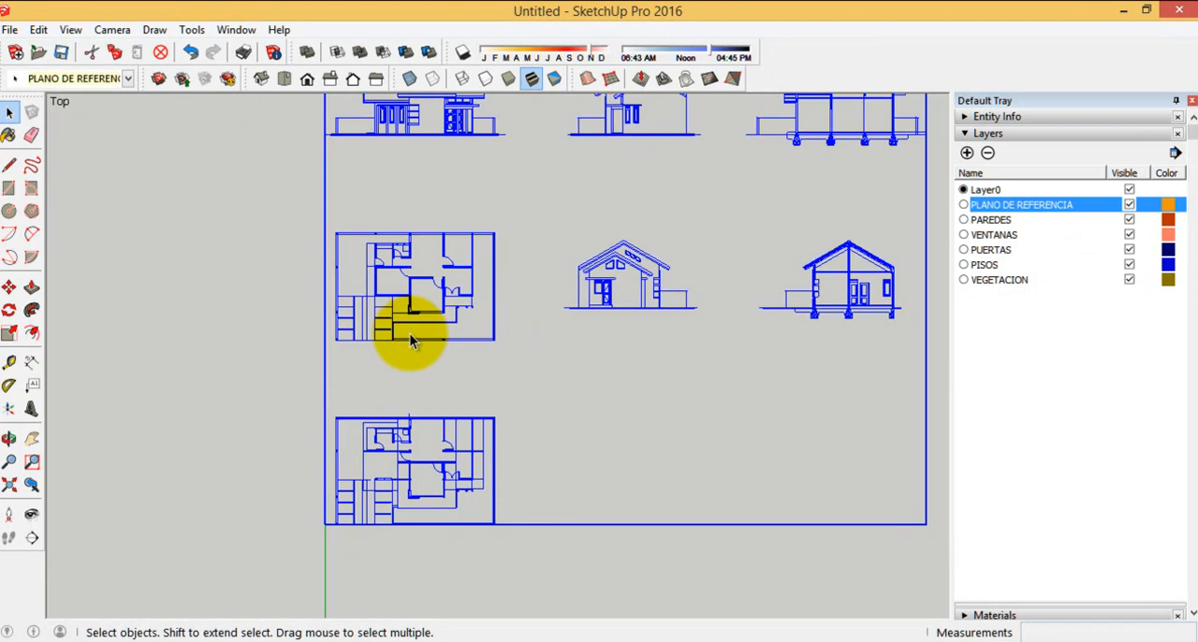
left_click(281, 321)
scroll(414, 235, "up", 5)
scroll(364, 296, "up", 3)
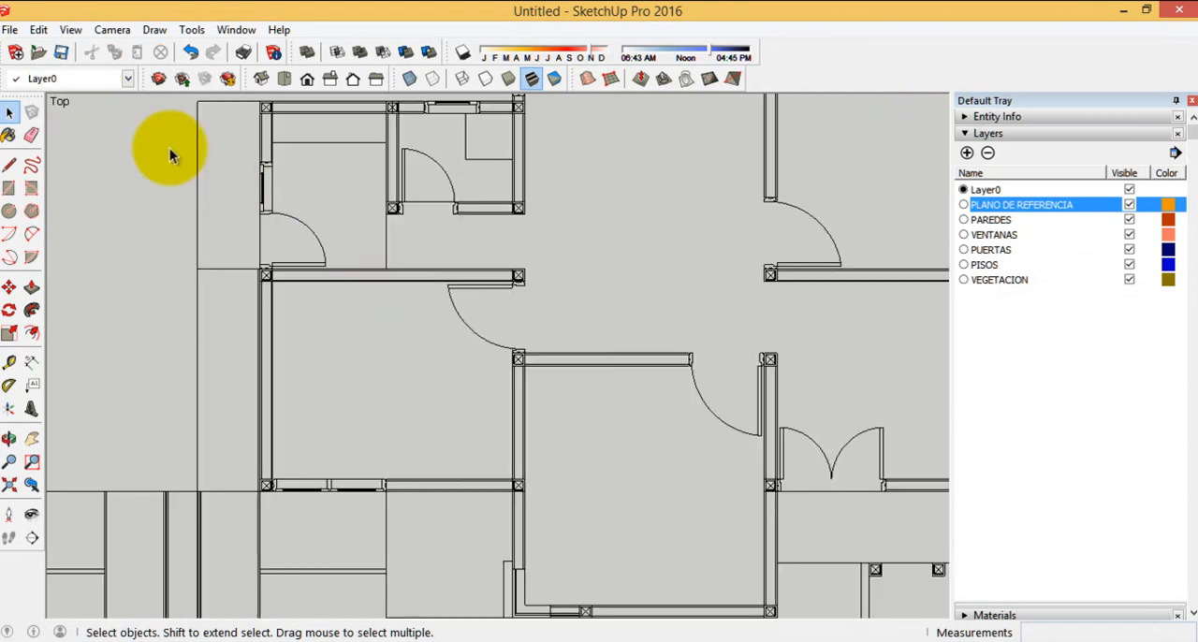
left_click(127, 81)
left_click(131, 79)
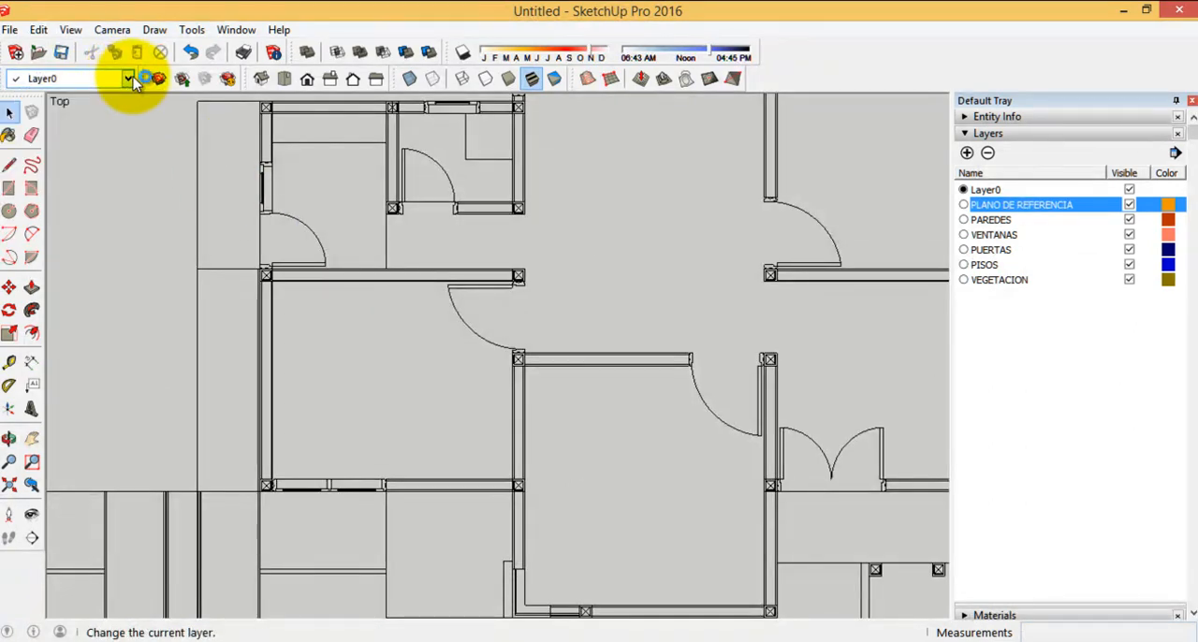
scroll(170, 266, "down", 4)
left_click(10, 165)
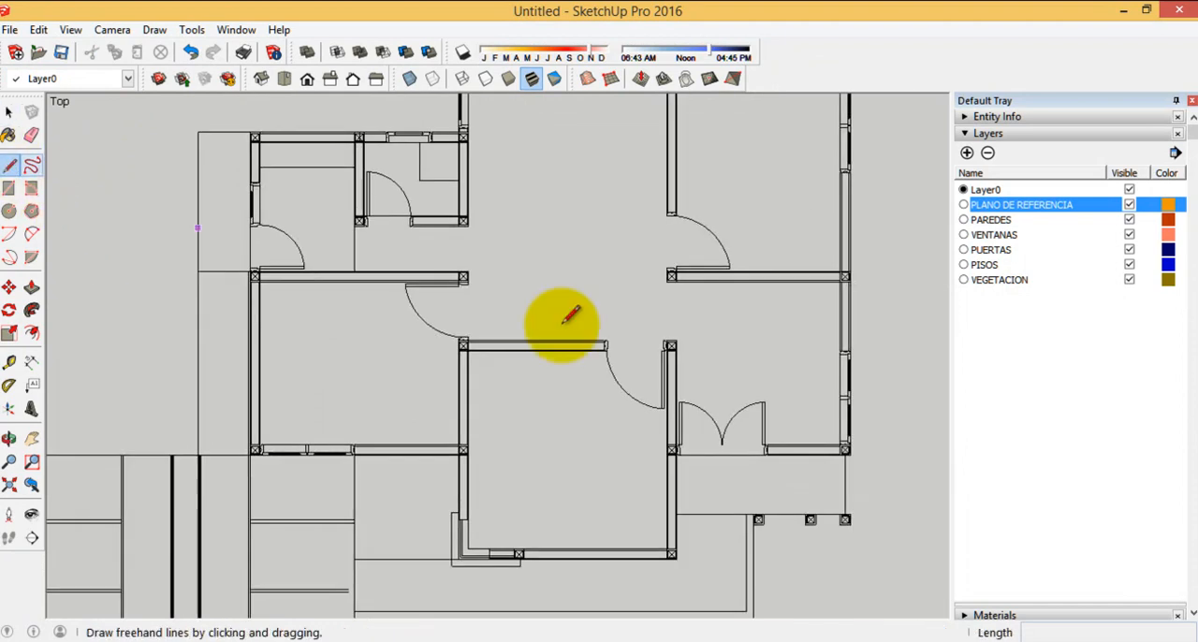
scroll(203, 273, "down", 4)
scroll(491, 359, "up", 3)
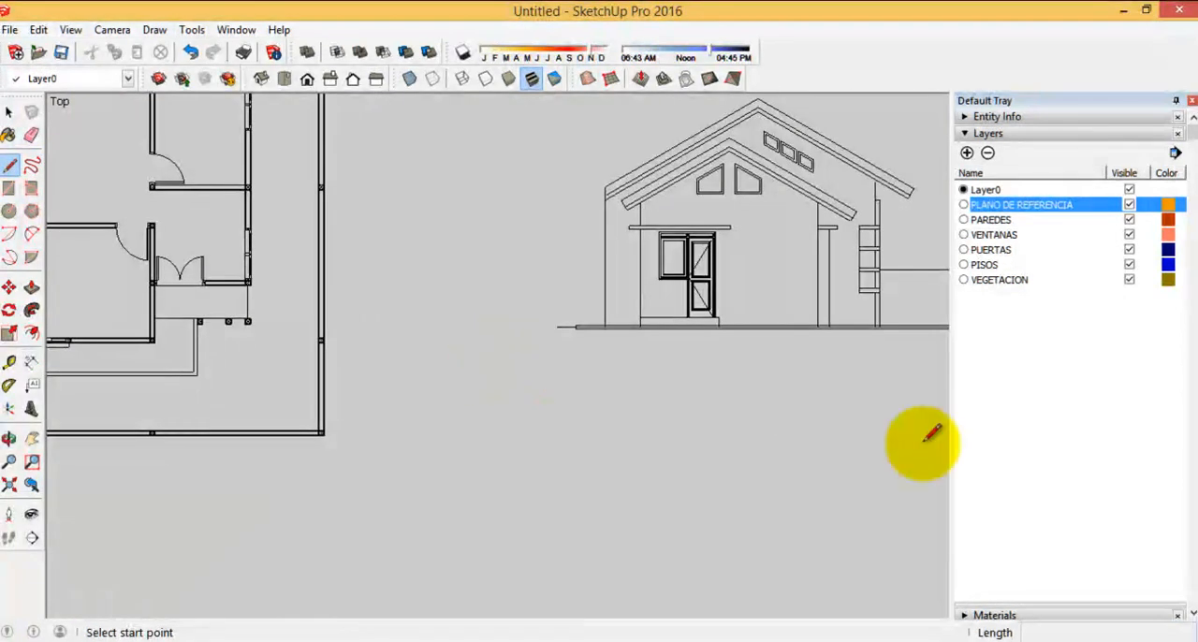
scroll(783, 392, "down", 3)
scroll(462, 316, "up", 4)
scroll(462, 316, "up", 2)
Draw a rectangle covering the interior wall between the upper-right room and the entrance hall of the floor plan
left_click(9, 190)
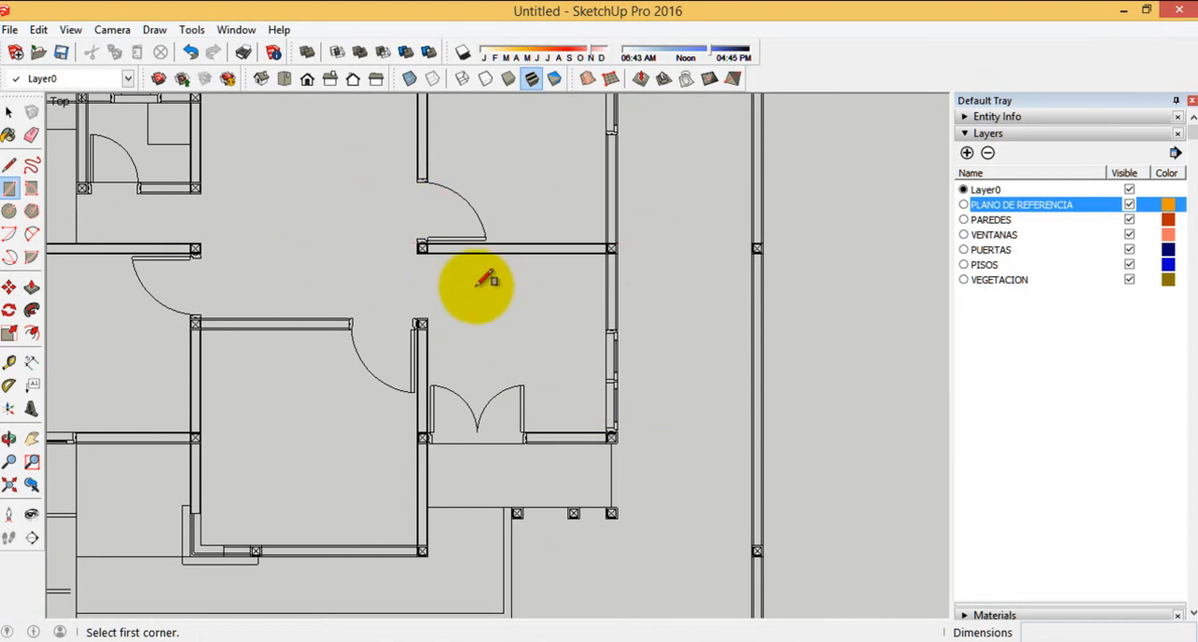
scroll(398, 244, "up", 5)
scroll(75, 234, "down", 3)
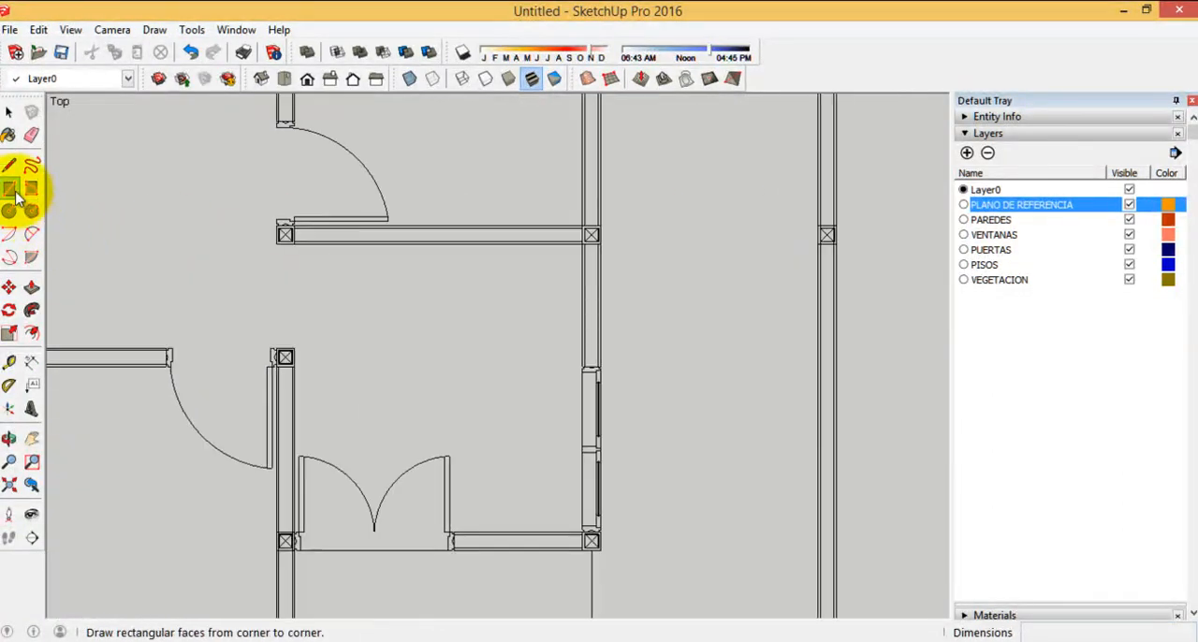
scroll(449, 213, "up", 3)
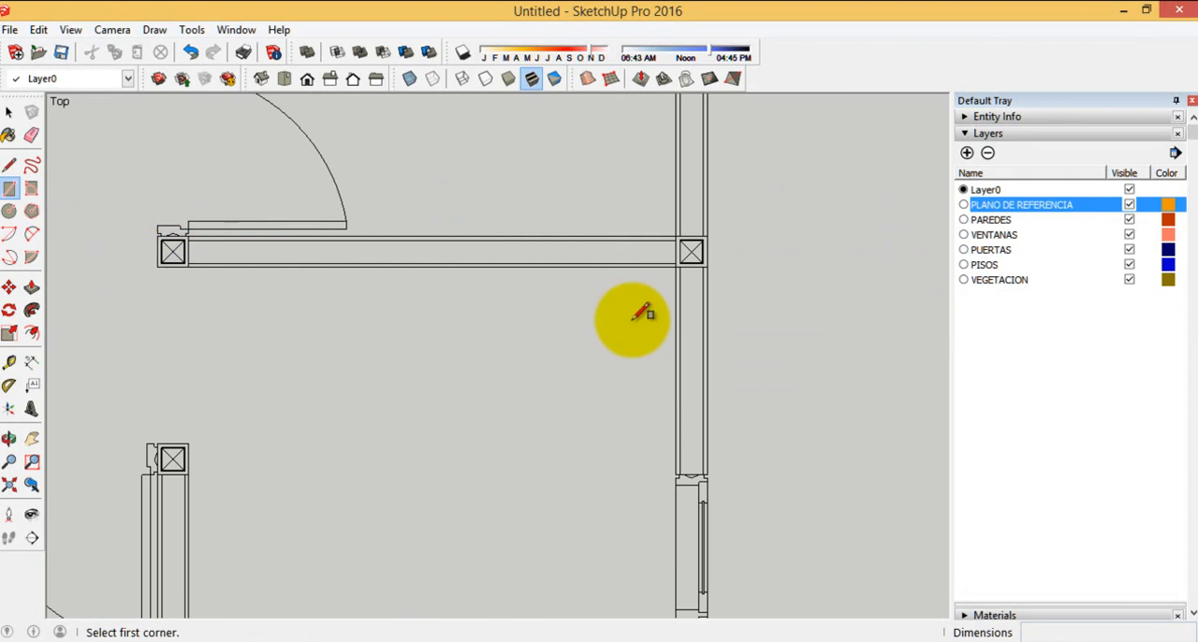
scroll(441, 278, "down", 6)
scroll(441, 288, "down", 2)
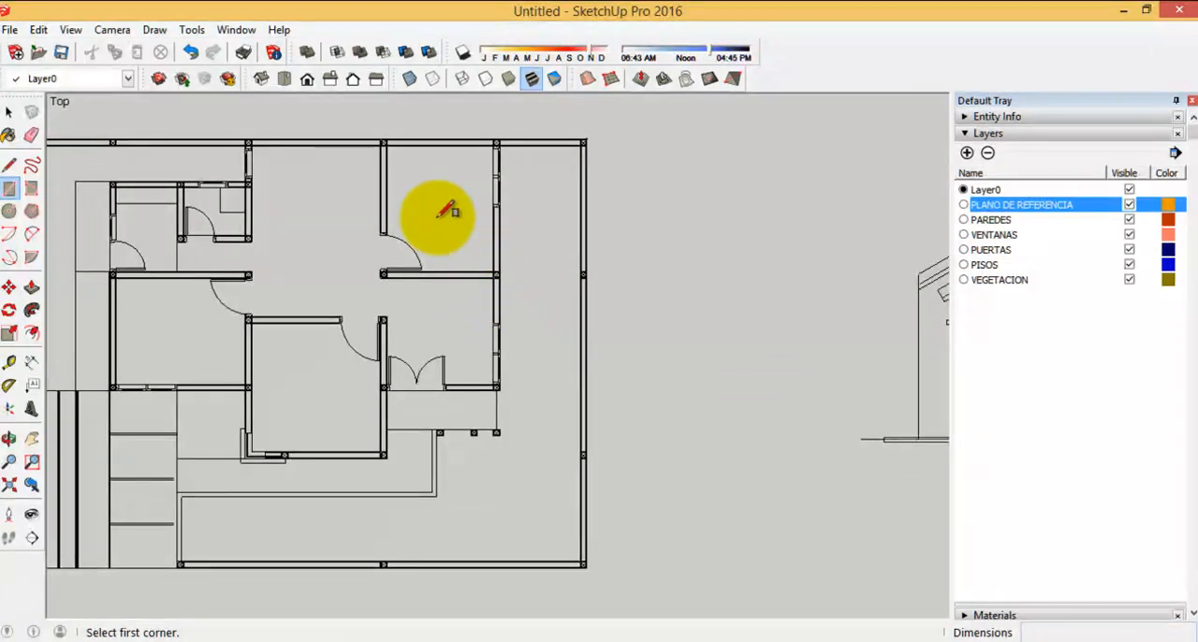
scroll(409, 196, "up", 2)
scroll(441, 214, "down", 2)
scroll(449, 225, "up", 3)
scroll(280, 281, "up", 5)
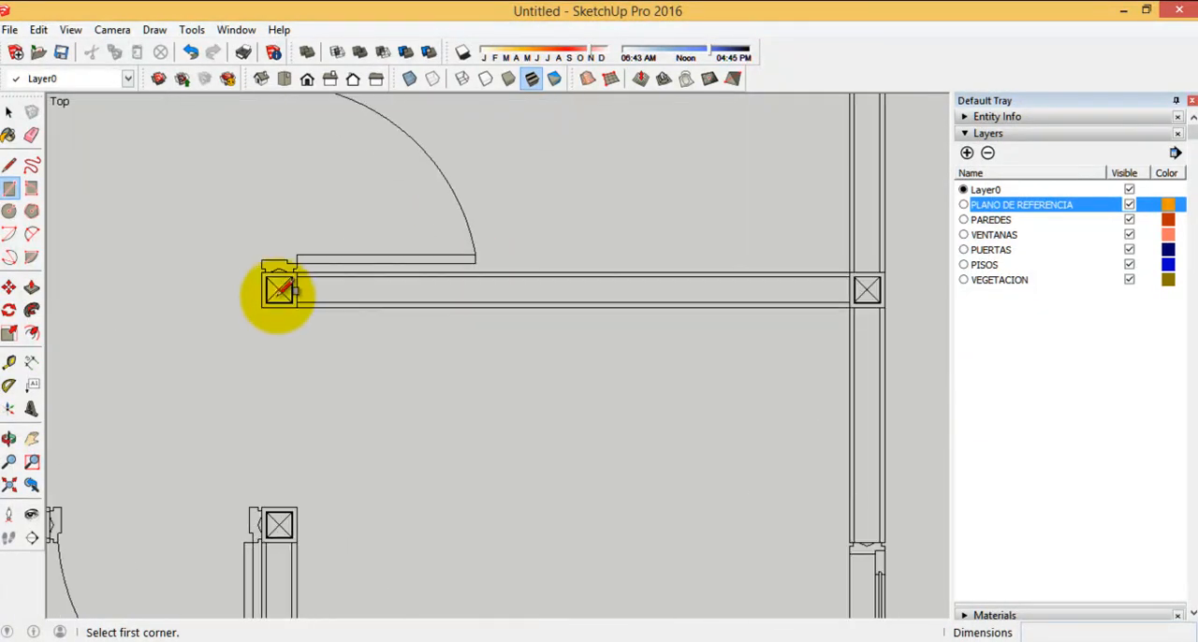
left_click(266, 263)
scroll(128, 210, "down", 2)
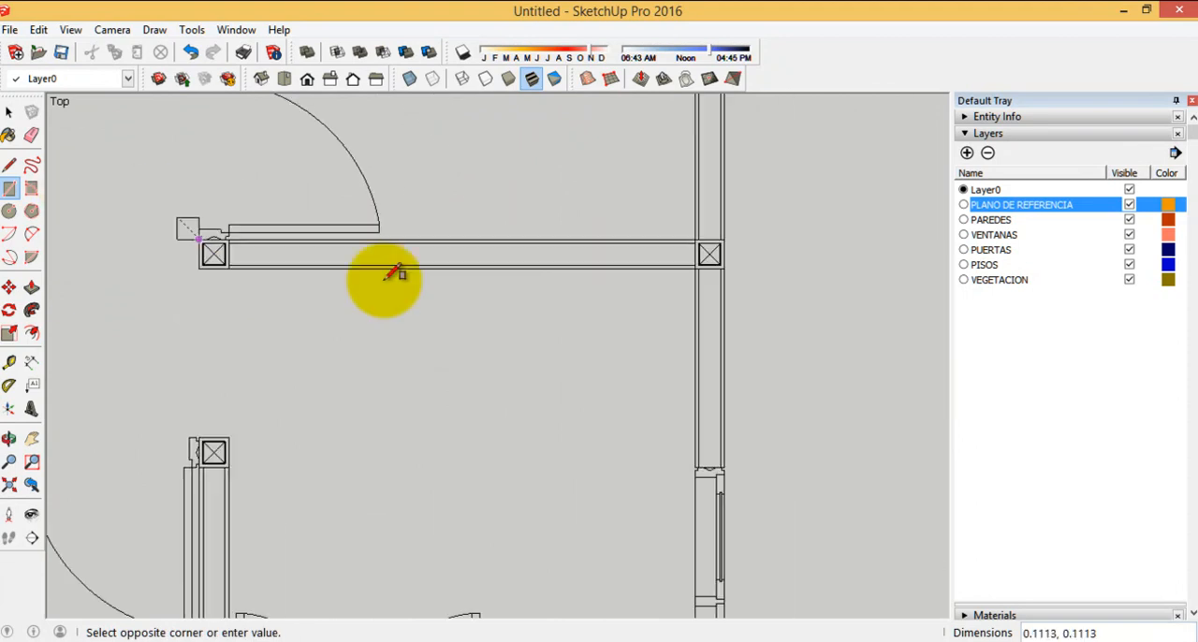
scroll(642, 434, "down", 3)
middle_click_drag(642, 433, 334, 182)
scroll(440, 290, "up", 4)
scroll(244, 234, "down", 1)
scroll(216, 286, "up", 1)
scroll(235, 267, "down", 3)
Push/Pull the wall rectangle up to a height of 3.0
left_click(32, 286)
left_click(32, 289)
left_click_drag(269, 319, 337, 356)
left_click_drag(403, 273, 979, 594)
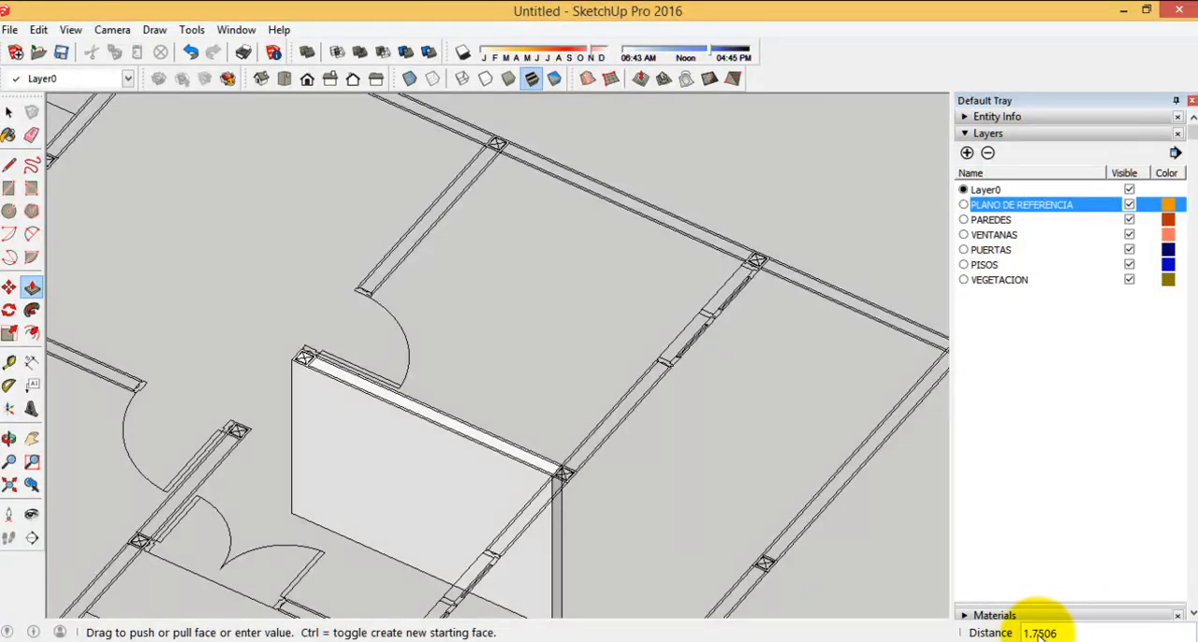
left_click_drag(1050, 633, 357, 165)
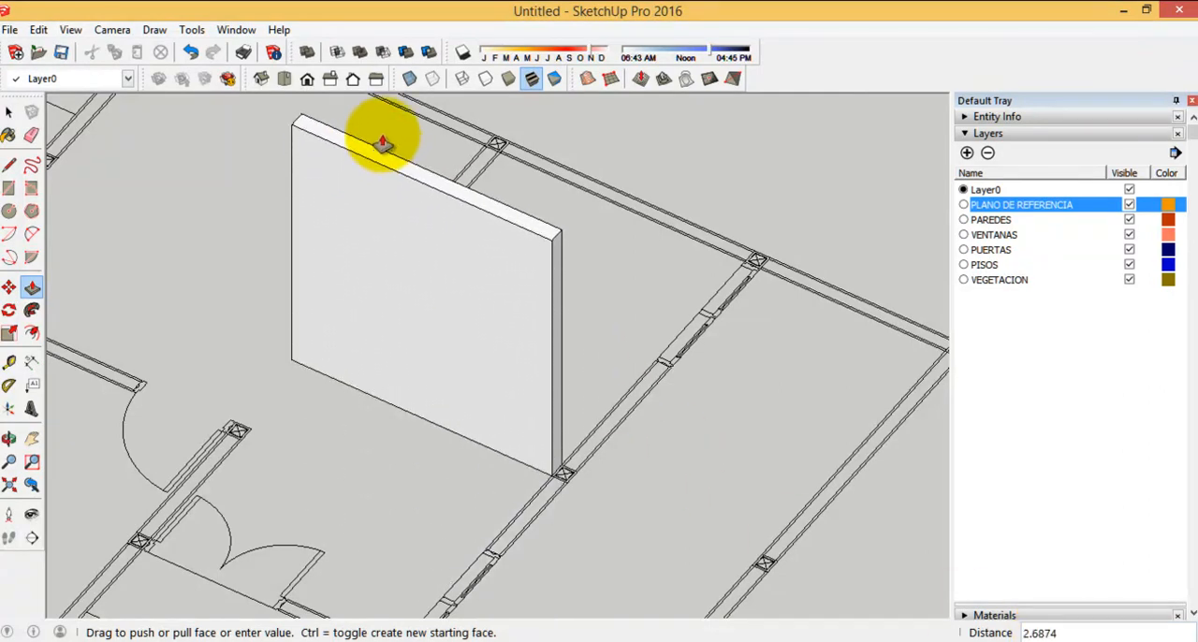
mouse_move(382, 133)
middle_mouse_down()
mouse_move(371, 206)
mouse_move(382, 126)
middle_mouse_up()
scroll(405, 208, "down", 2)
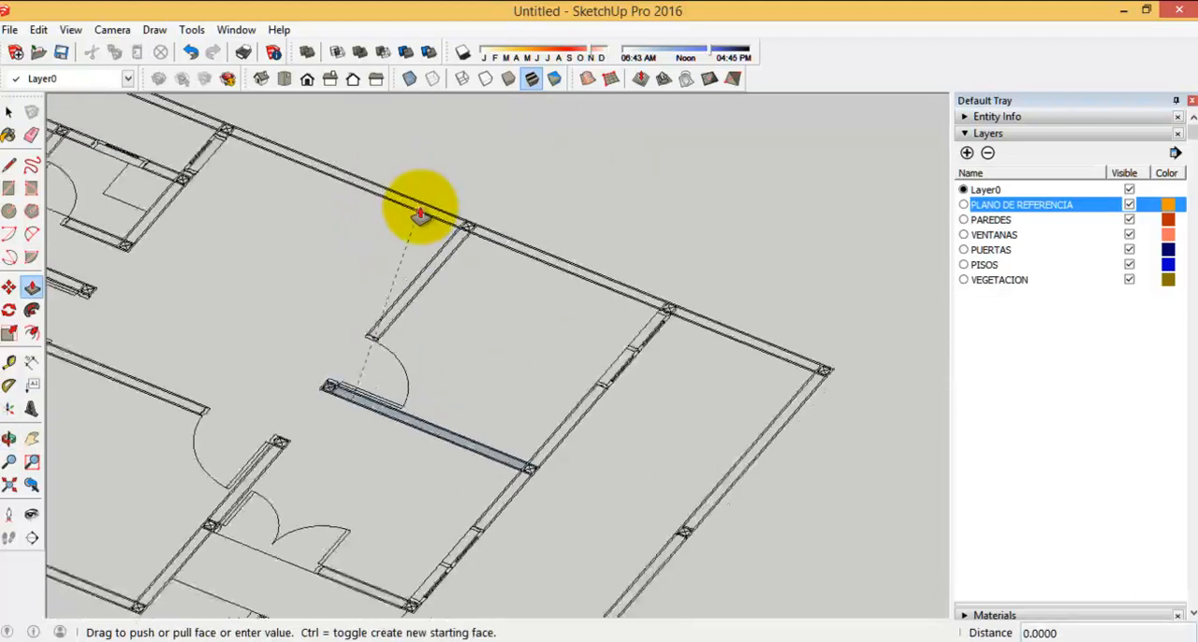
scroll(420, 219, "up", 2)
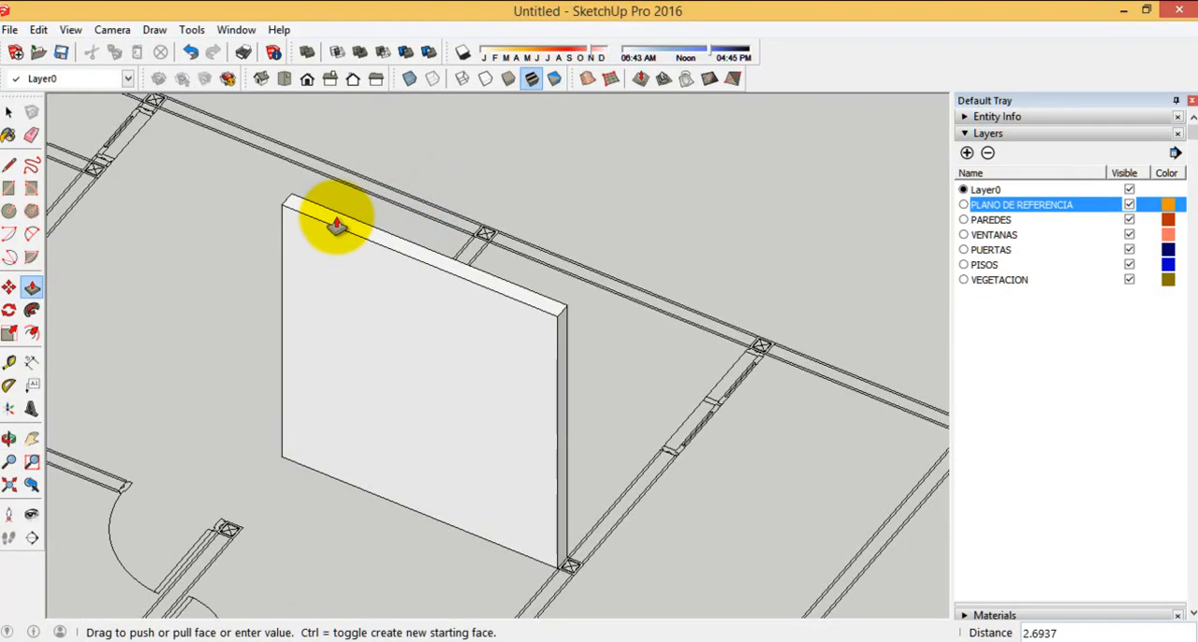
key("Return")
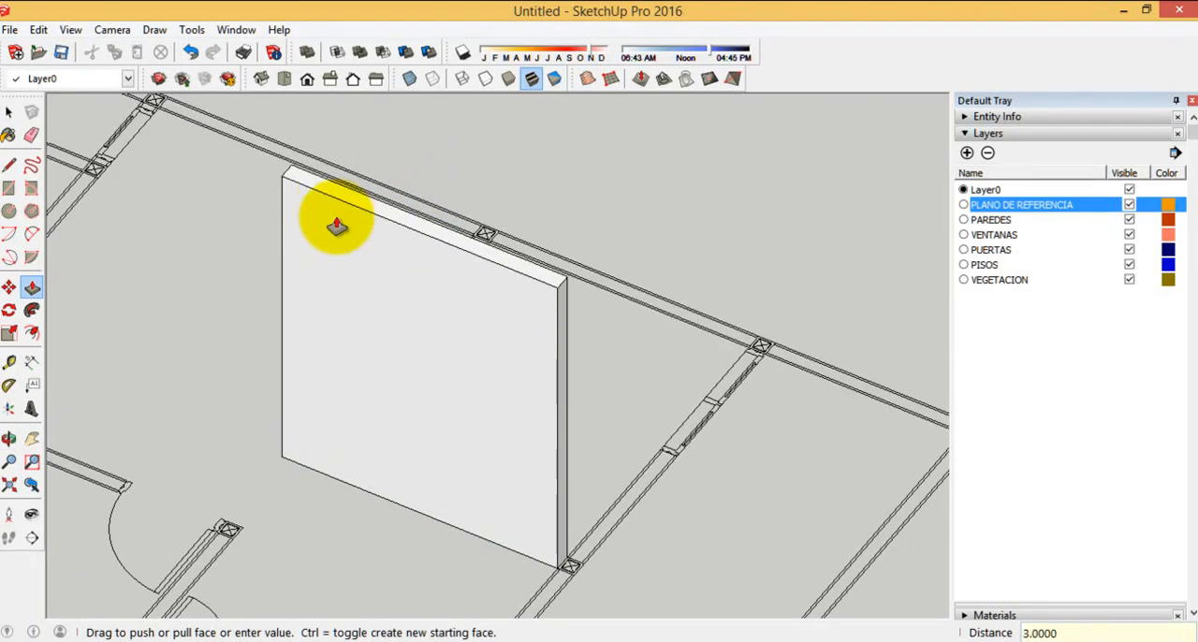
Examine the extruded wall from several sides against the floor plan
scroll(396, 374, "down", 3)
middle_click_drag(396, 374, 870, 401)
scroll(744, 236, "down", 5)
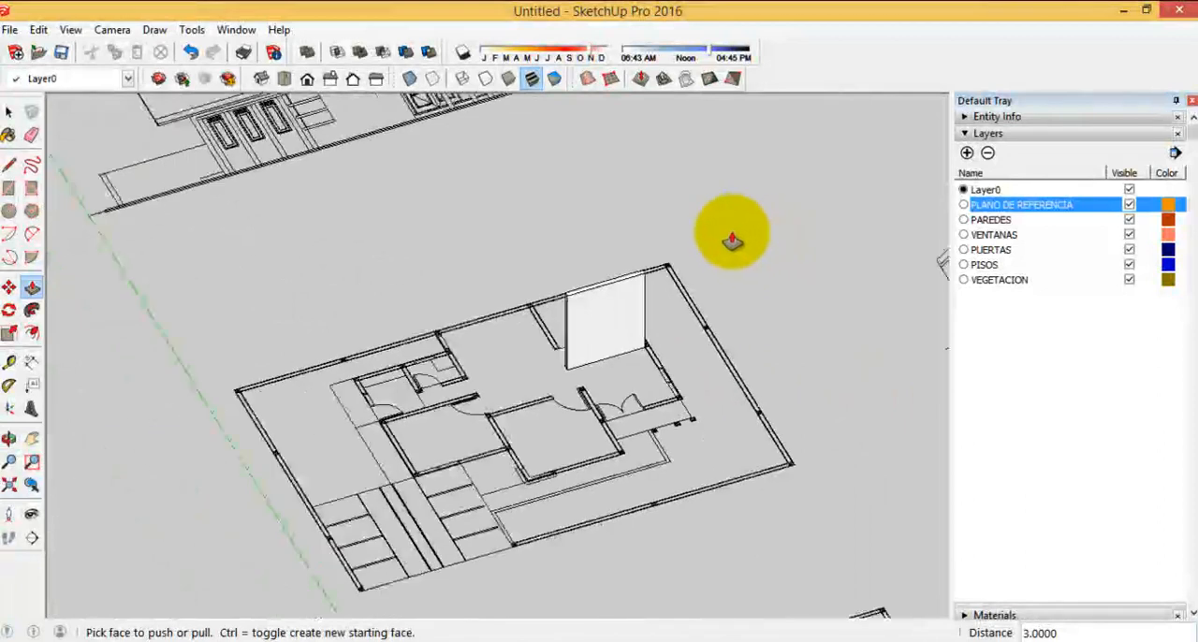
middle_click_drag(716, 325, 731, 332)
scroll(693, 277, "up", 5)
key("p")
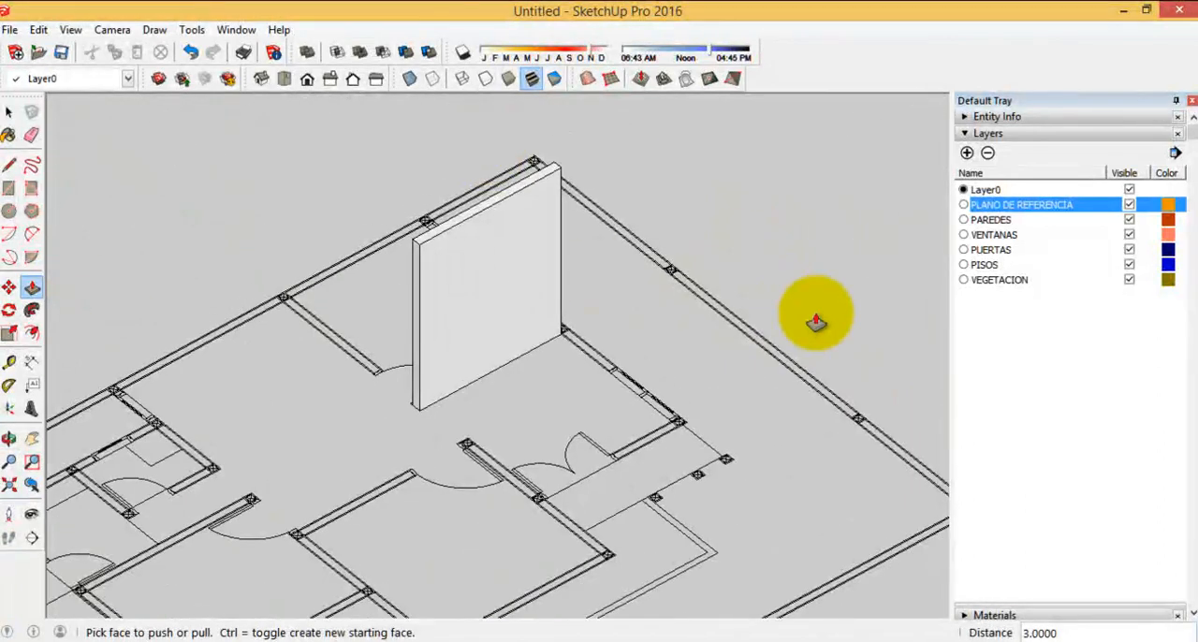
left_click(9, 112)
middle_click_drag(411, 290, 968, 290)
scroll(453, 370, "up", 4)
middle_click_drag(650, 384, 724, 422)
Erase the large vertical face on the door side of the extruded wall
left_click(470, 265)
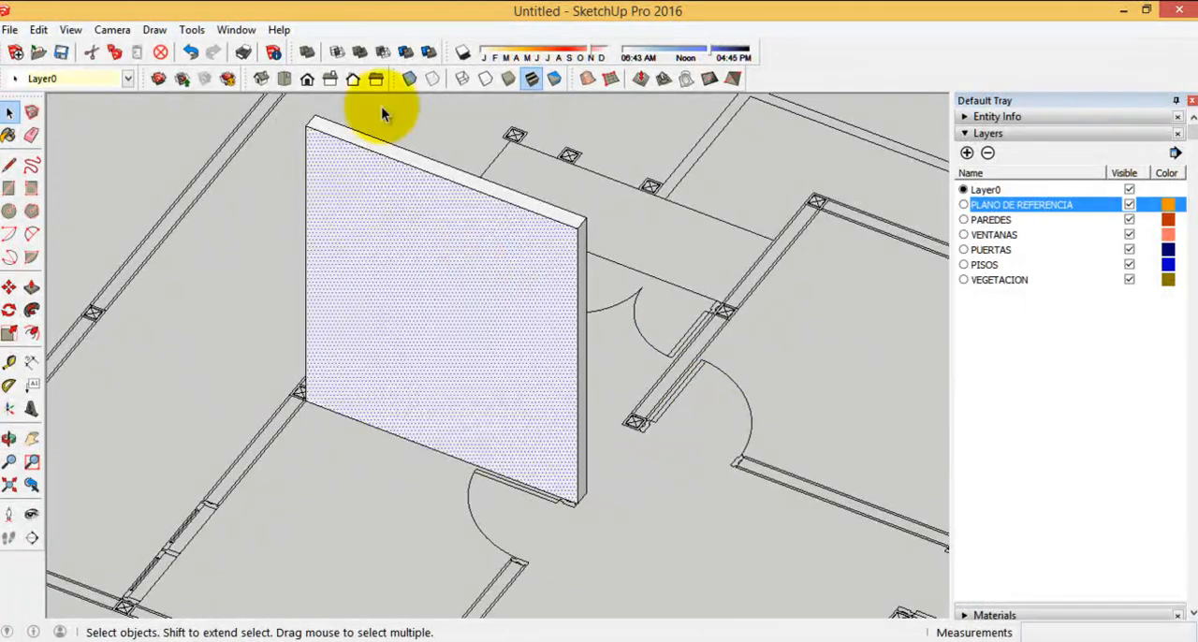
scroll(273, 163, "up", 3)
scroll(250, 168, "down", 3)
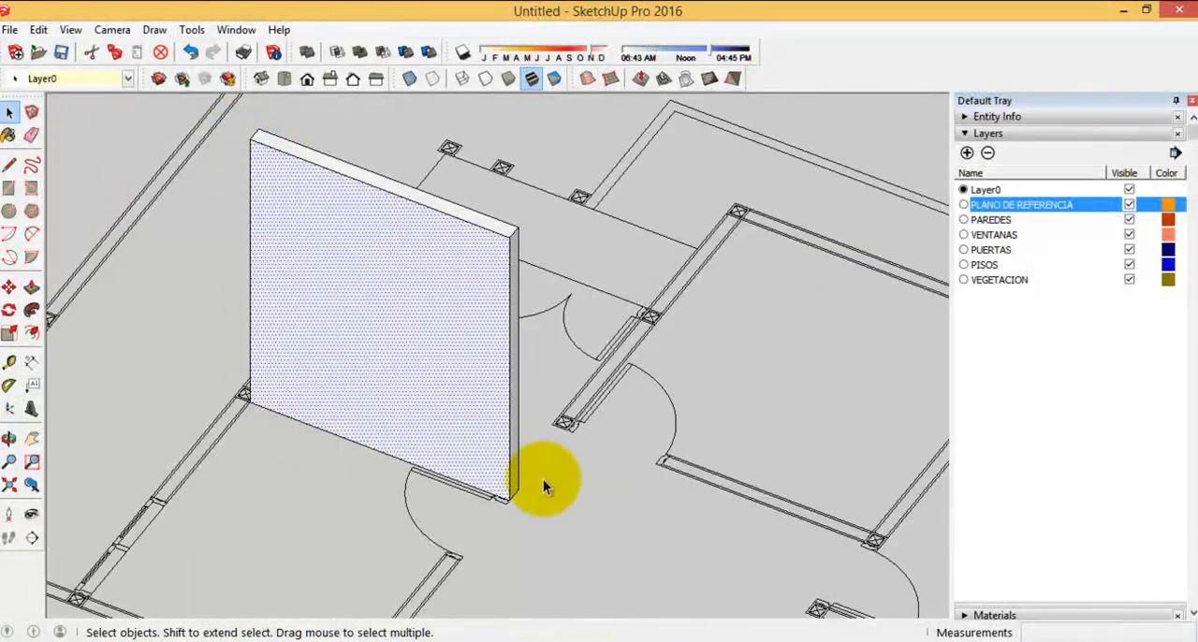
right_click(335, 270)
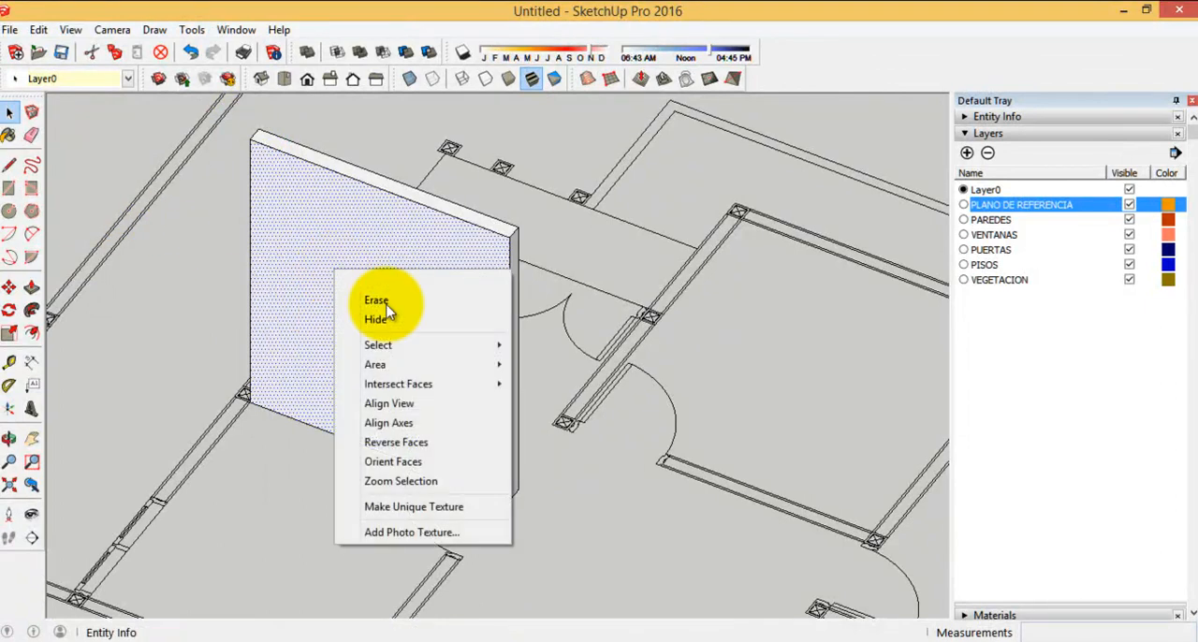
left_click(403, 299)
Erase the wall's opposite large vertical face together with its bounding edges
middle_click_drag(434, 305, 497, 263)
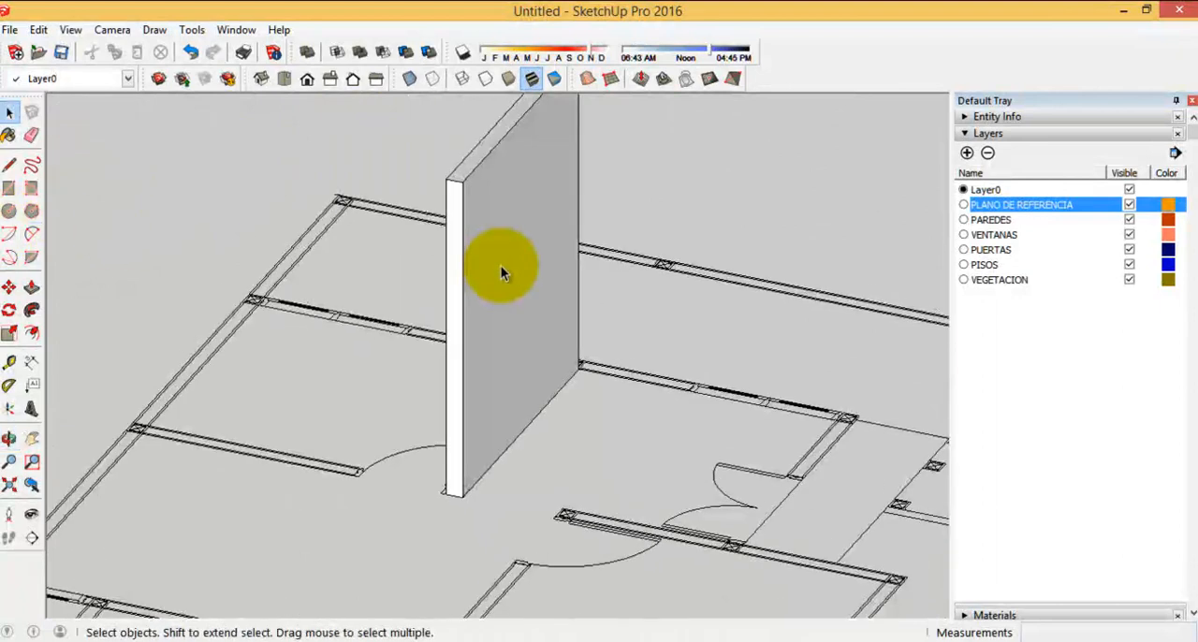
scroll(301, 278, "up", 4)
left_click(492, 209)
double_click(492, 210)
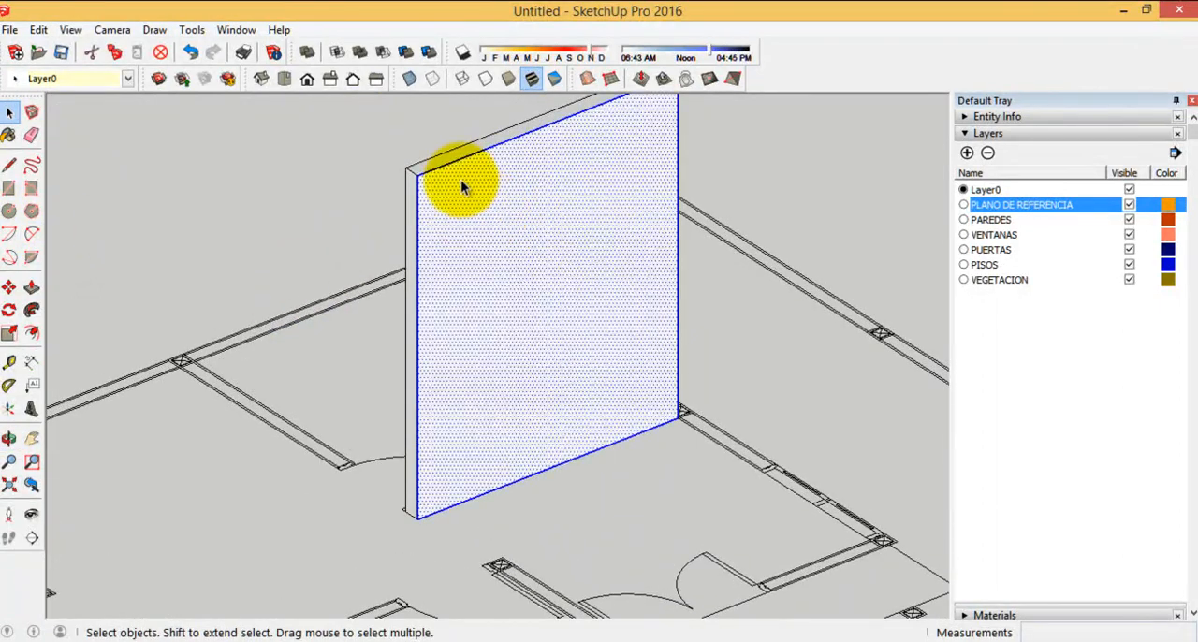
scroll(396, 193, "up", 3)
scroll(415, 239, "down", 4)
scroll(415, 239, "up", 2)
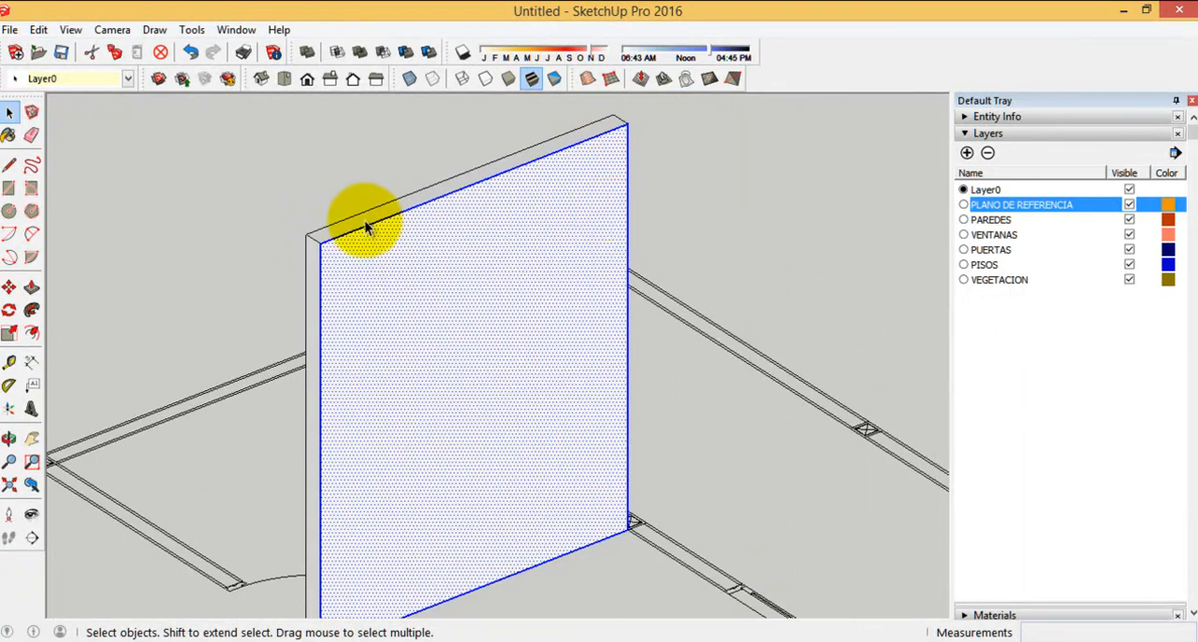
scroll(418, 227, "up", 2)
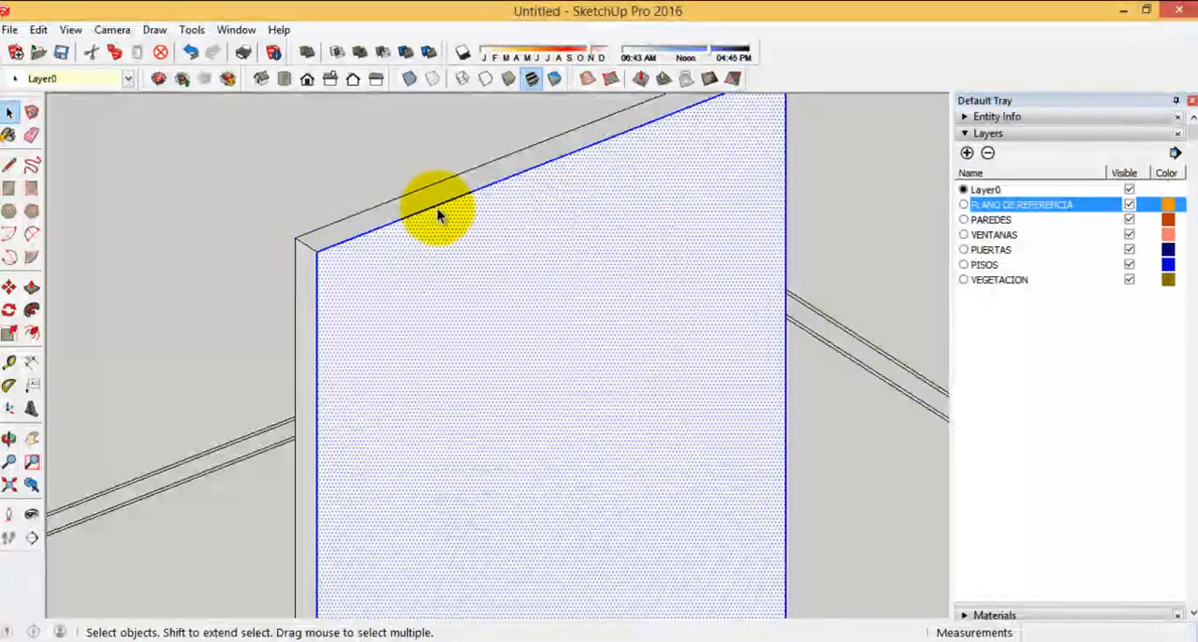
right_click(418, 313)
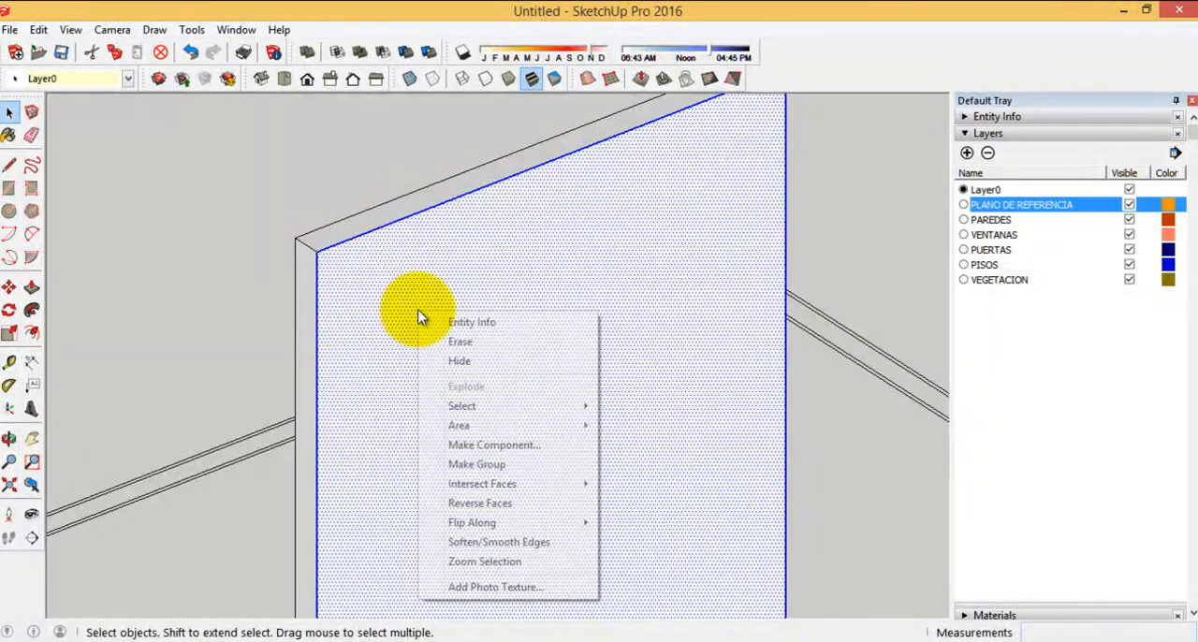
left_click(461, 342)
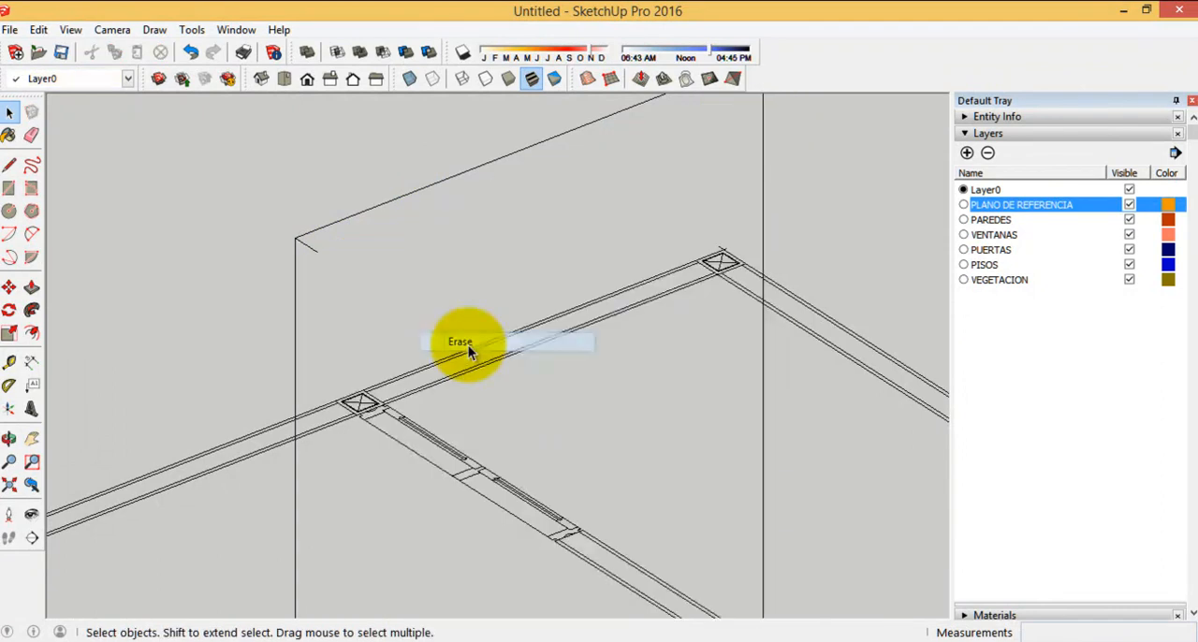
Redraw the missing long upper edge of the wall with the Line tool to close its top face
left_click(8, 168)
left_click(316, 249)
scroll(230, 276, "down", 2)
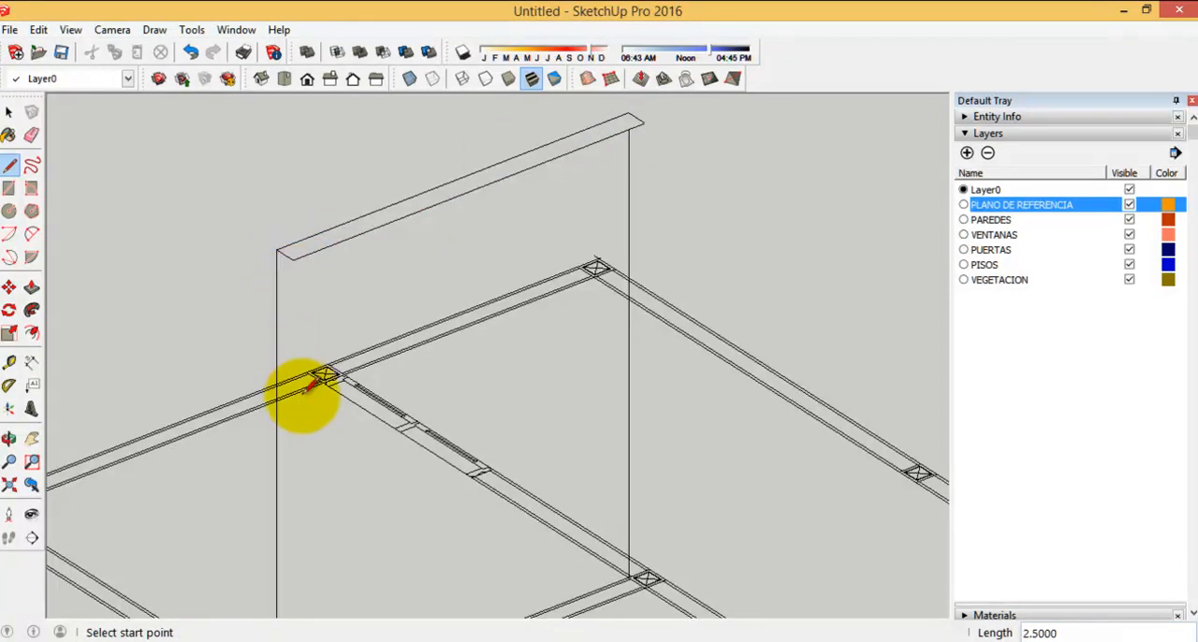
scroll(311, 356, "down", 2)
scroll(316, 235, "up", 3)
scroll(310, 234, "down", 3)
scroll(303, 239, "up", 2)
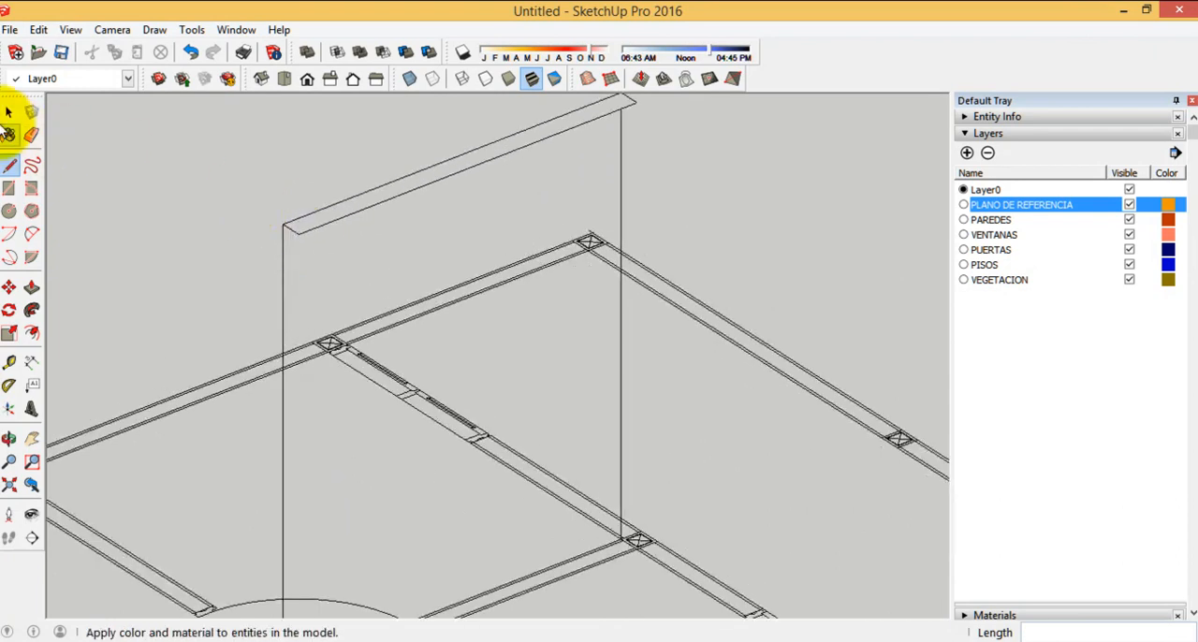
Select all connected geometry of the practice wall and delete it
left_click(10, 113)
scroll(371, 247, "down", 1)
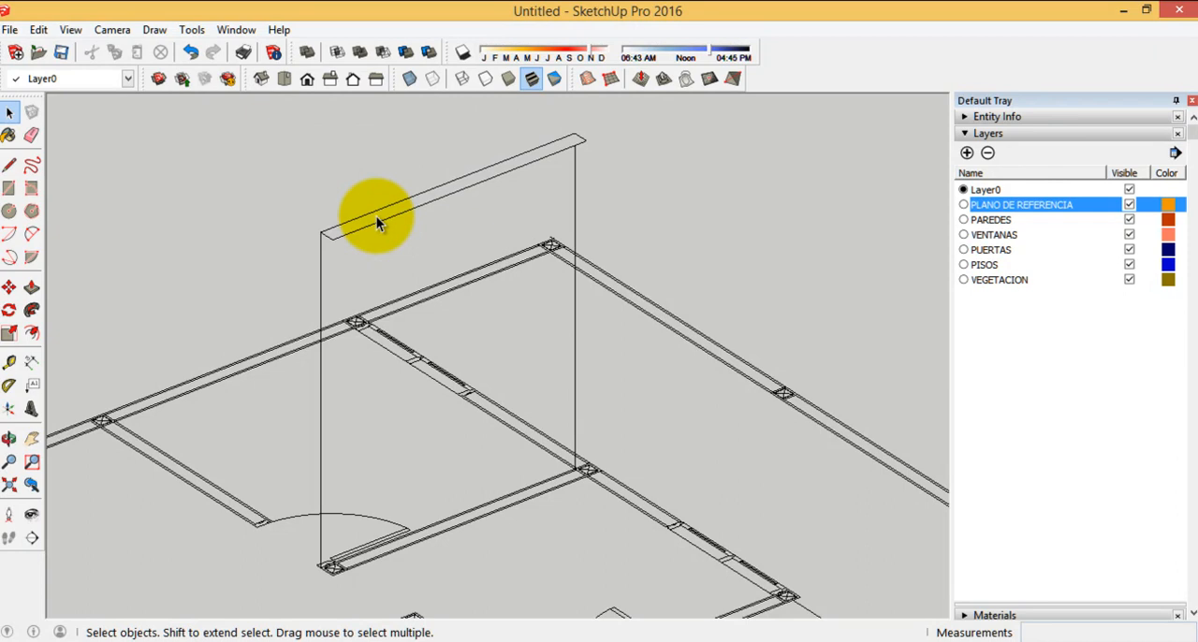
triple_click(378, 223)
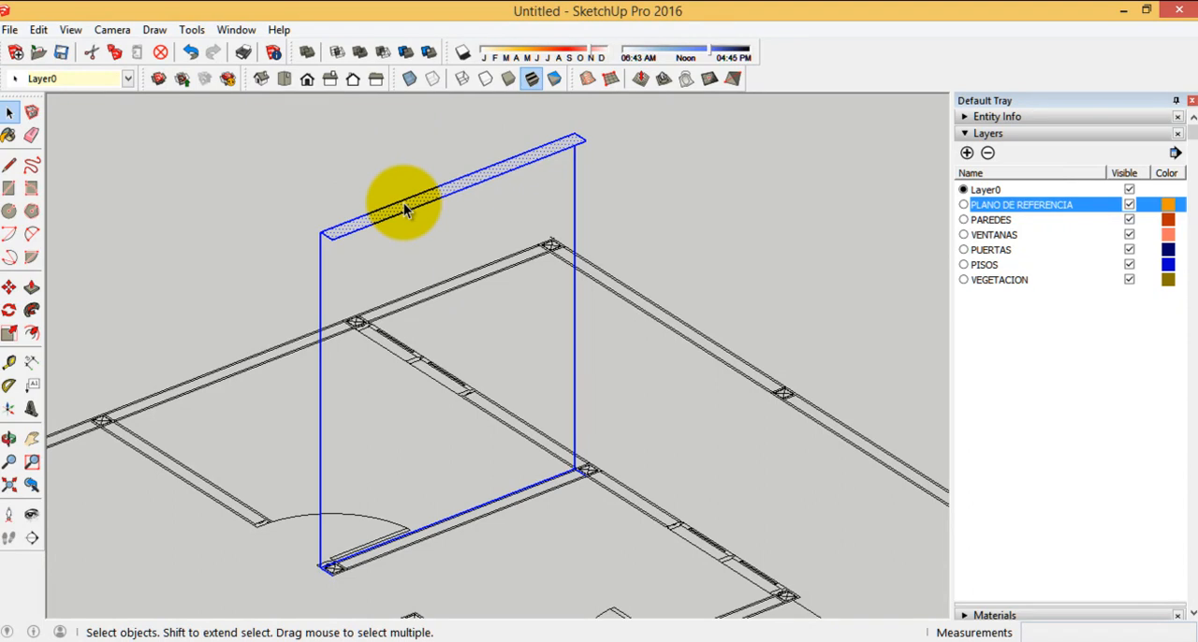
key("Delete")
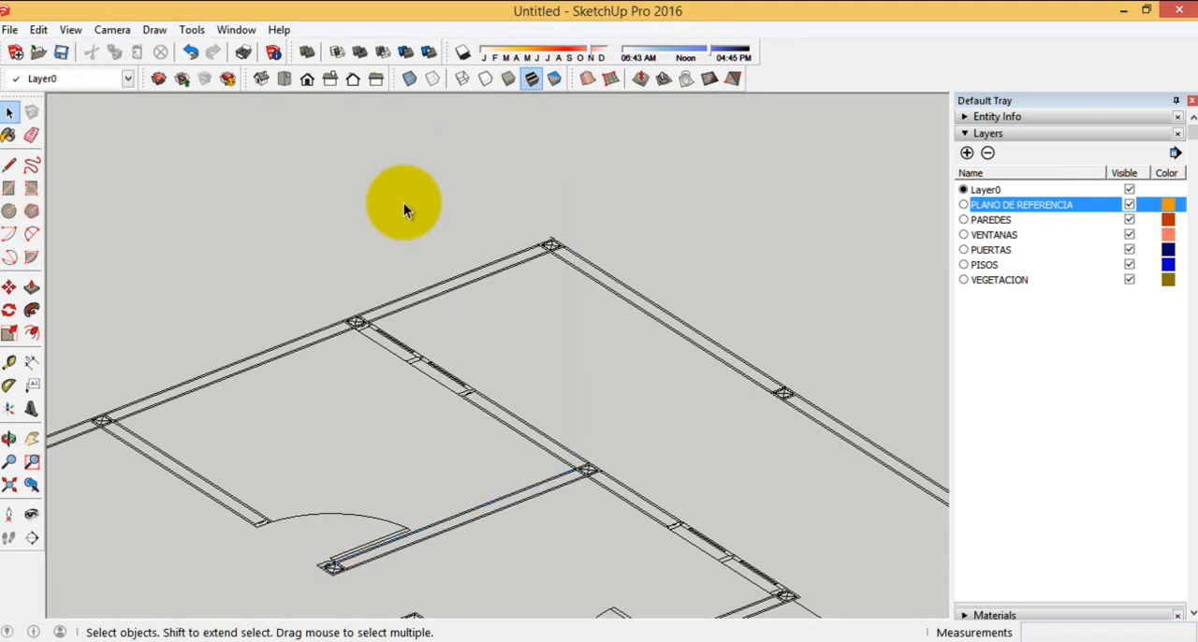
Examine the floor plan's wall layout, door and window openings, and columns from several angles and distances
scroll(614, 257, "down", 3)
scroll(613, 257, "down", 5)
middle_click_drag(579, 224, 305, 410)
scroll(305, 409, "down", 3)
scroll(552, 393, "up", 5)
scroll(209, 415, "down", 2)
middle_click_drag(209, 414, 771, 425)
scroll(644, 230, "down", 3)
scroll(495, 396, "up", 5)
scroll(570, 471, "up", 3)
scroll(571, 298, "up", 3)
middle_click_drag(571, 298, 815, 427)
scroll(843, 396, "down", 5)
middle_click_drag(640, 404, 339, 415)
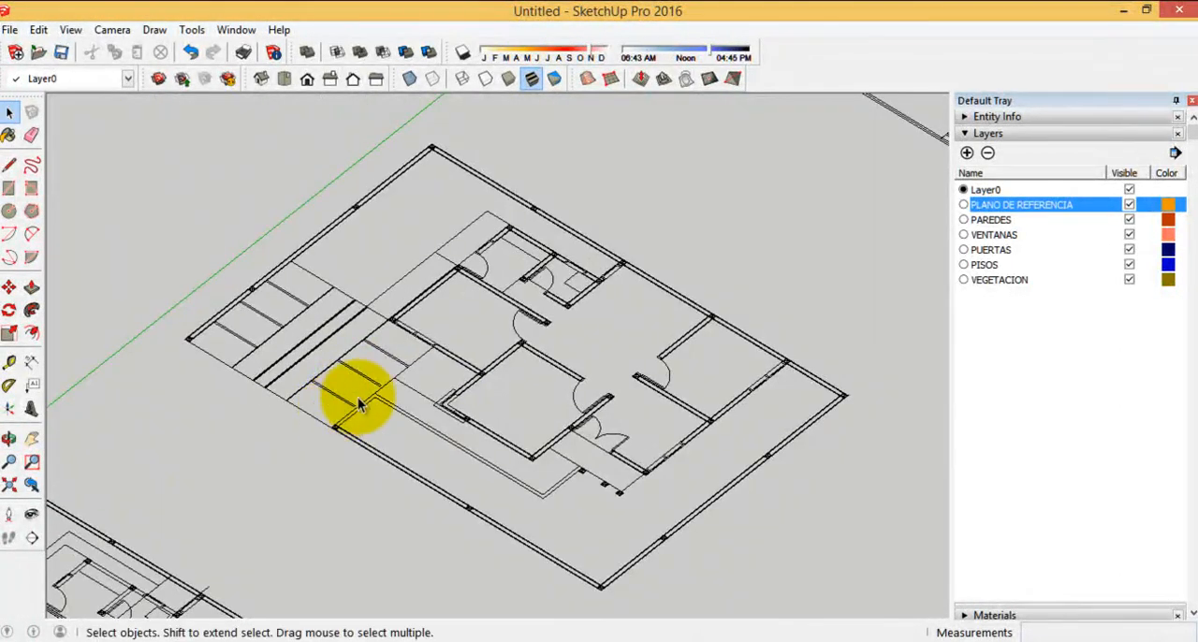
mouse_move(570, 415)
middle_mouse_down()
mouse_move(918, 436)
mouse_move(470, 404)
mouse_move(796, 401)
mouse_move(383, 414)
mouse_move(590, 419)
middle_mouse_up()
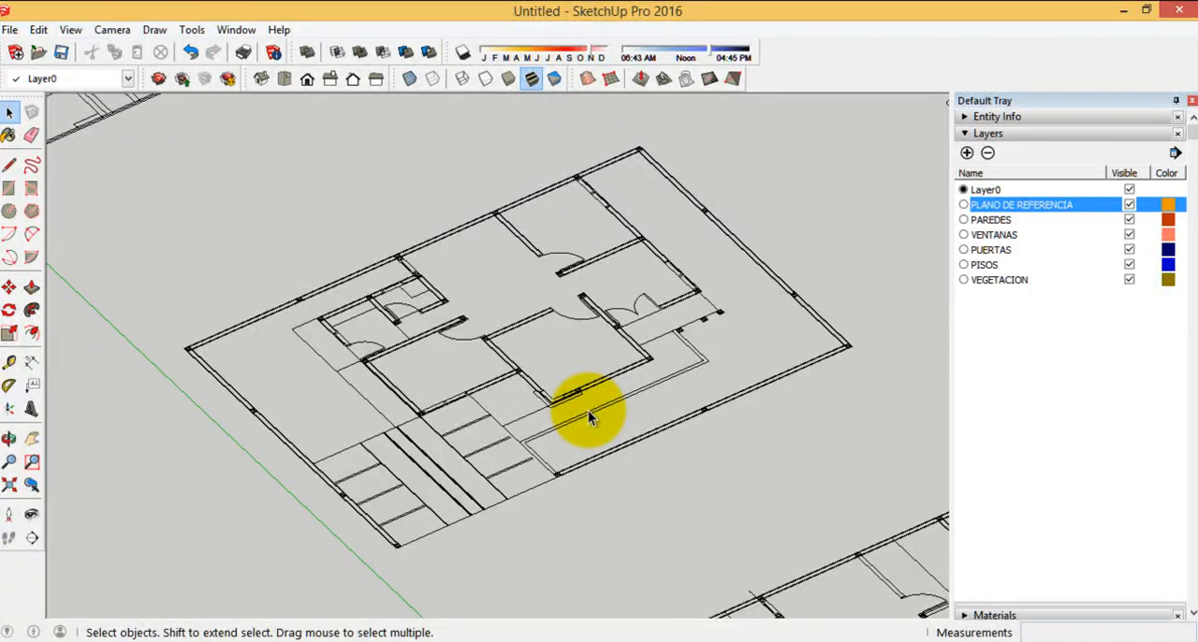
middle_click_drag(647, 312, 181, 396)
scroll(672, 479, "up", 5)
scroll(711, 434, "up", 4)
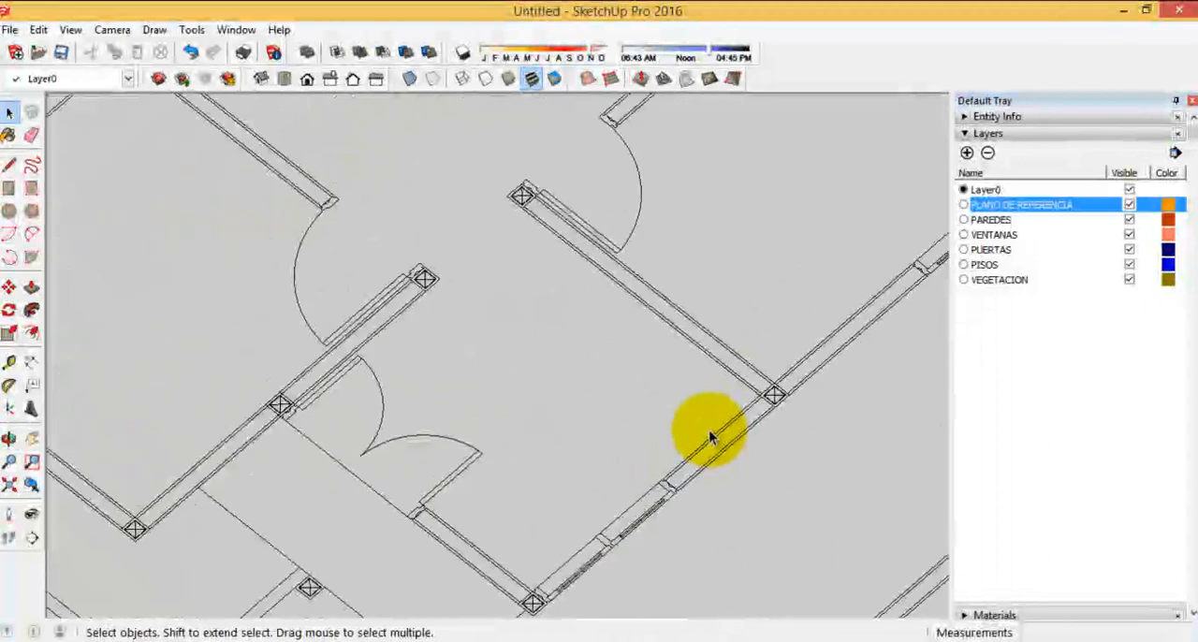
scroll(350, 388, "down", 3)
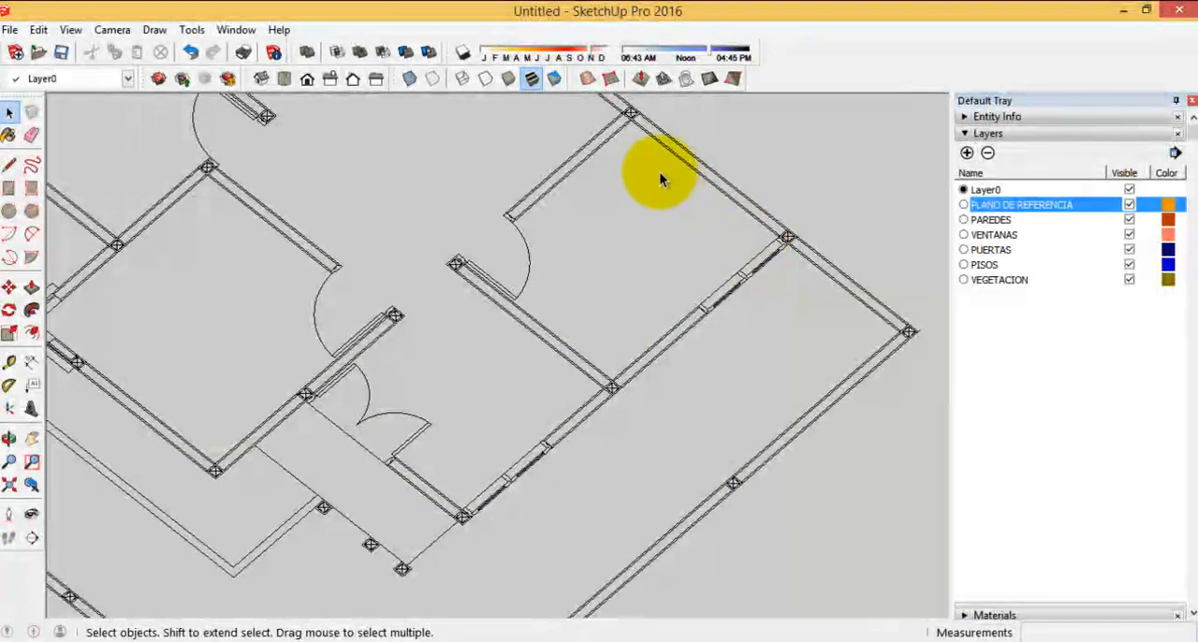
scroll(727, 369, "down", 3)
mouse_move(516, 406)
middle_mouse_down()
mouse_move(736, 402)
mouse_move(524, 401)
middle_mouse_up()
scroll(594, 139, "up", 5)
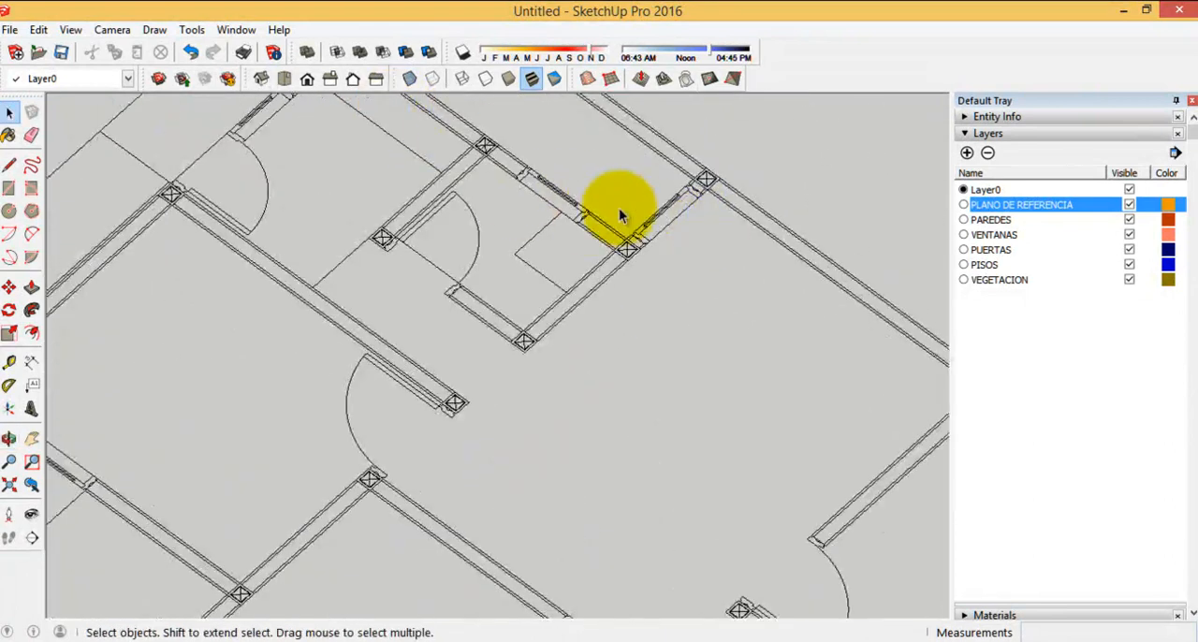
scroll(534, 166, "down", 4)
scroll(562, 384, "up", 4)
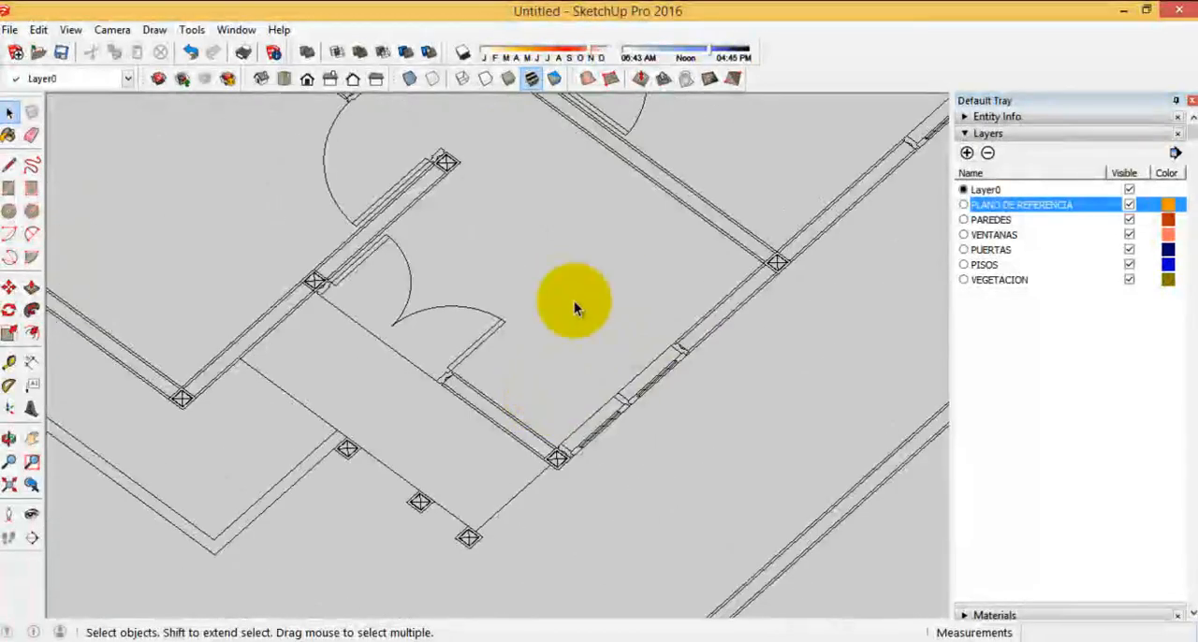
scroll(545, 389, "down", 4)
Trace the closed outline of the short wall beside the double door, including its corner column, with the Line tool
left_click(10, 165)
scroll(509, 337, "up", 5)
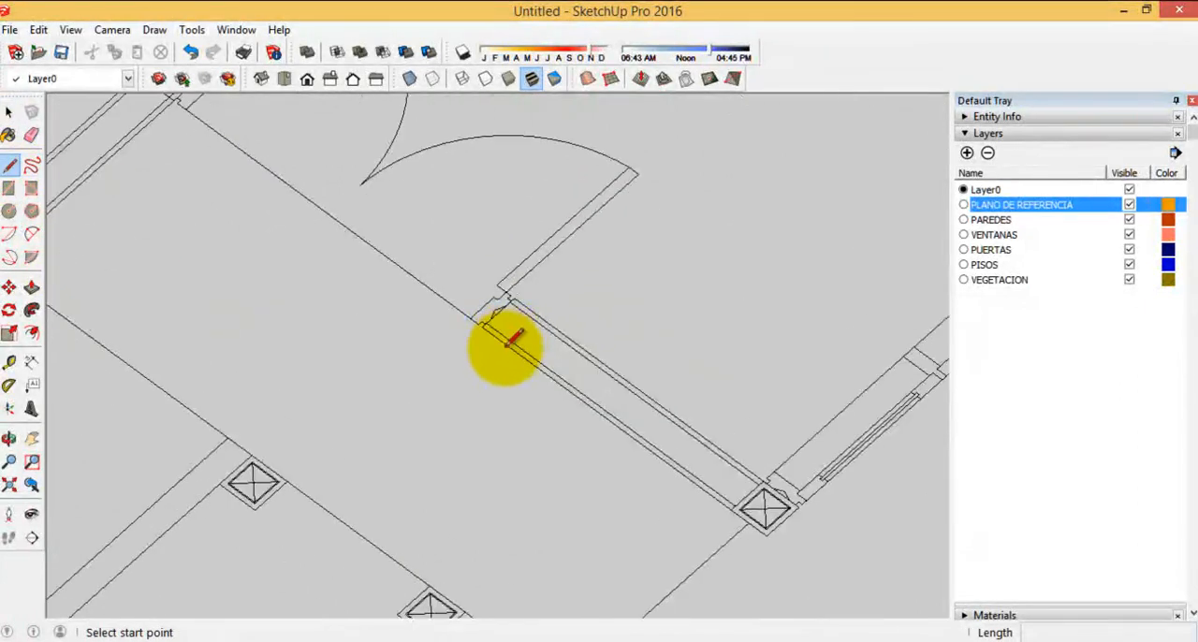
scroll(506, 343, "up", 2)
left_click(465, 310)
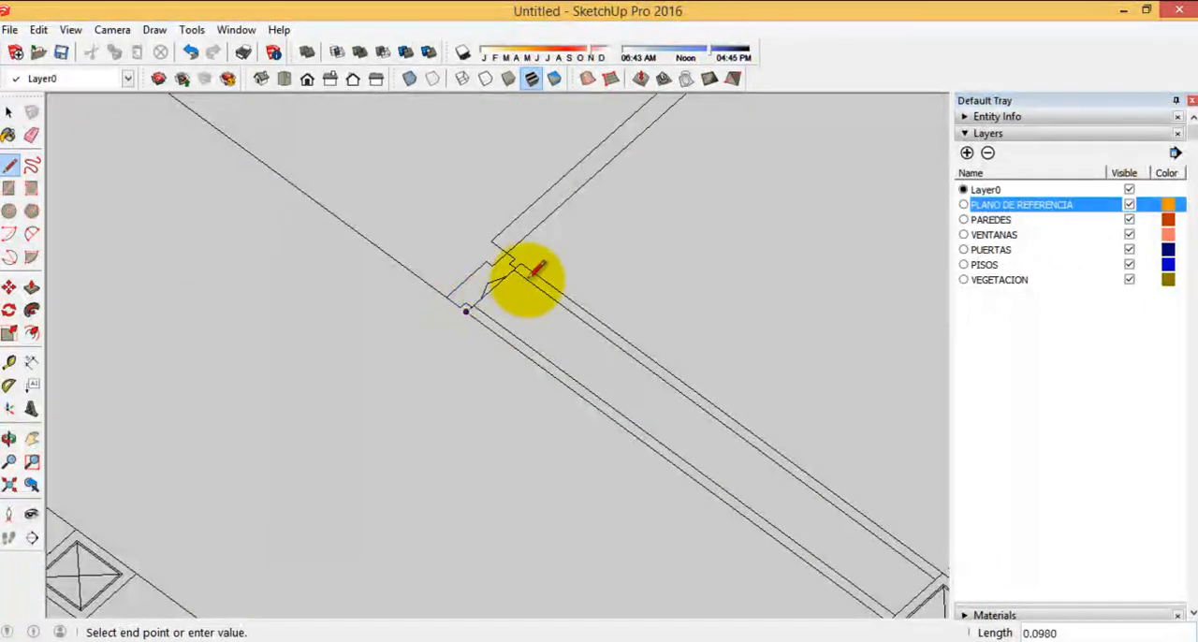
scroll(757, 428, "down", 3)
scroll(663, 414, "up", 4)
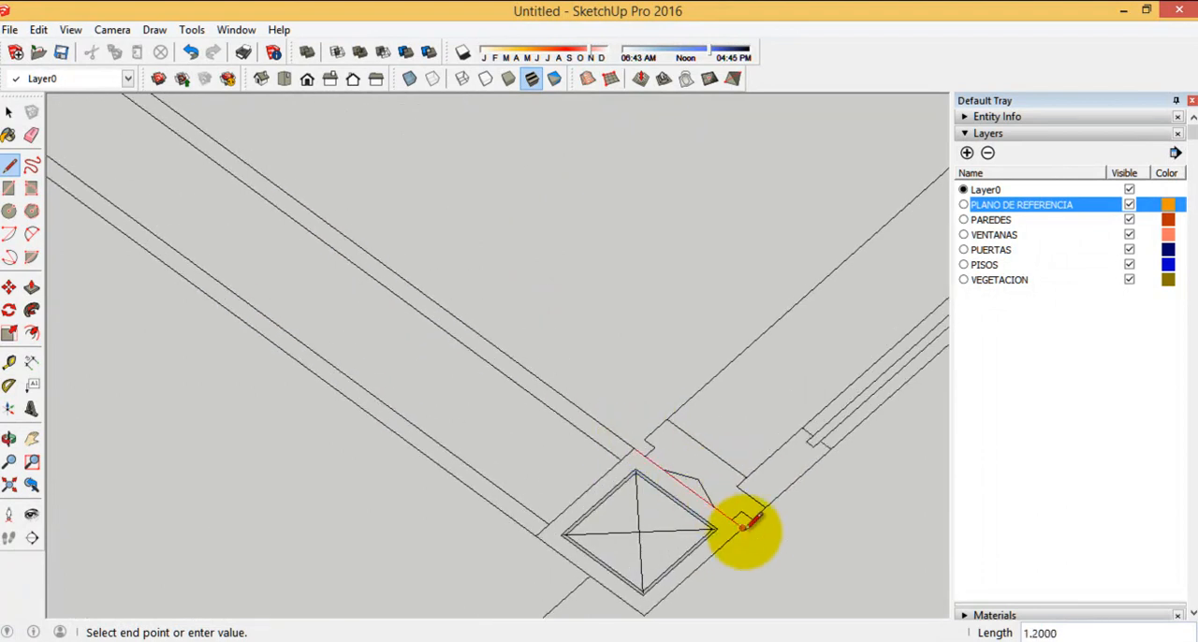
left_click(741, 529)
scroll(561, 505, "down", 2)
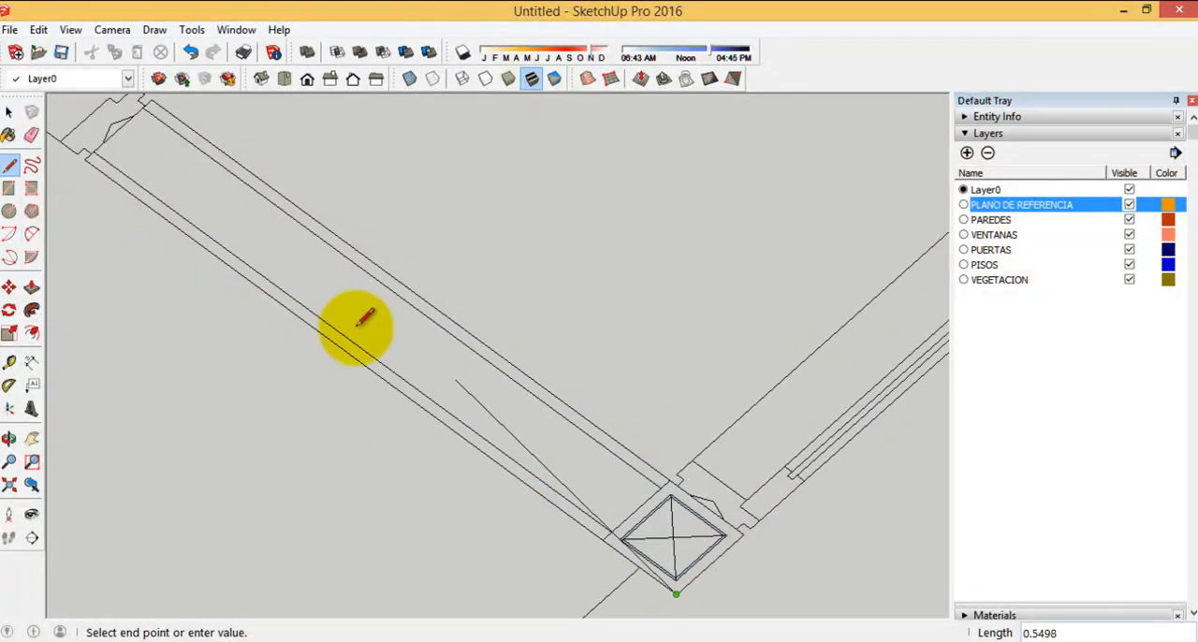
scroll(244, 243, "down", 1)
left_click(130, 181)
scroll(770, 468, "down", 2)
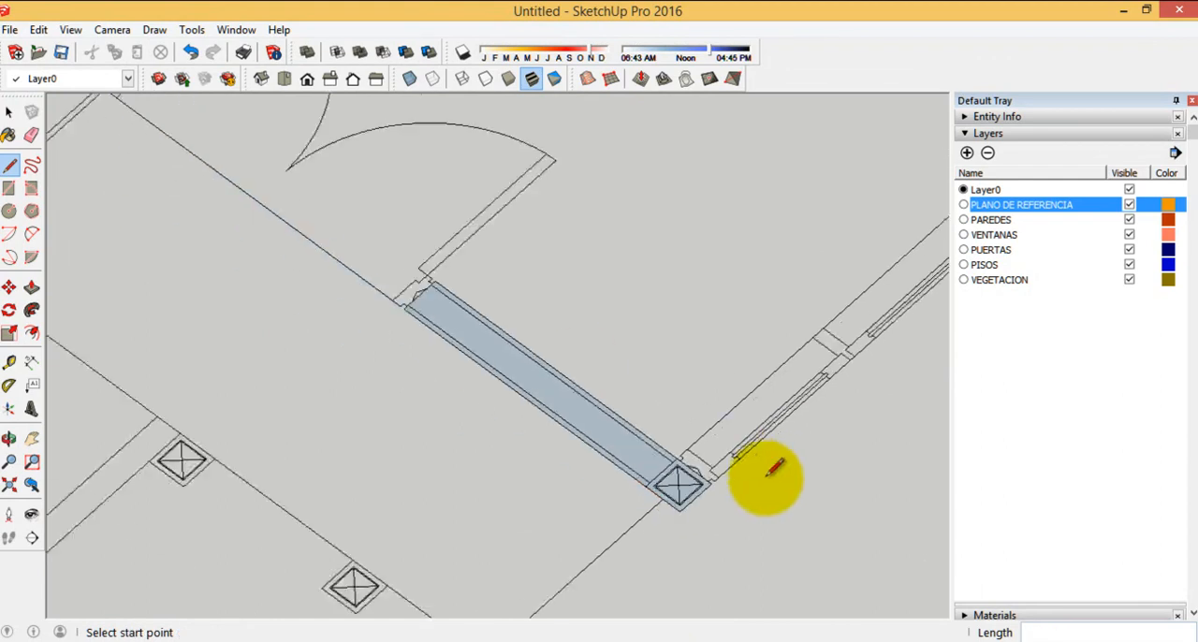
Undo the line outline traced over the short wall beside the double door
left_click(190, 54)
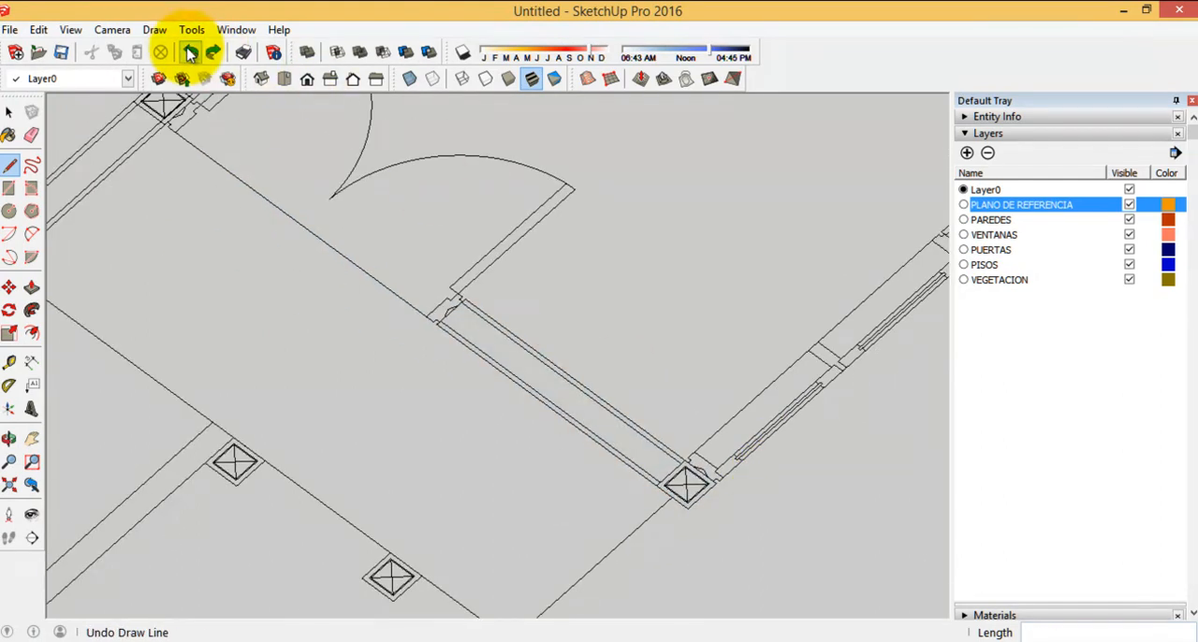
scroll(455, 361, "down", 3)
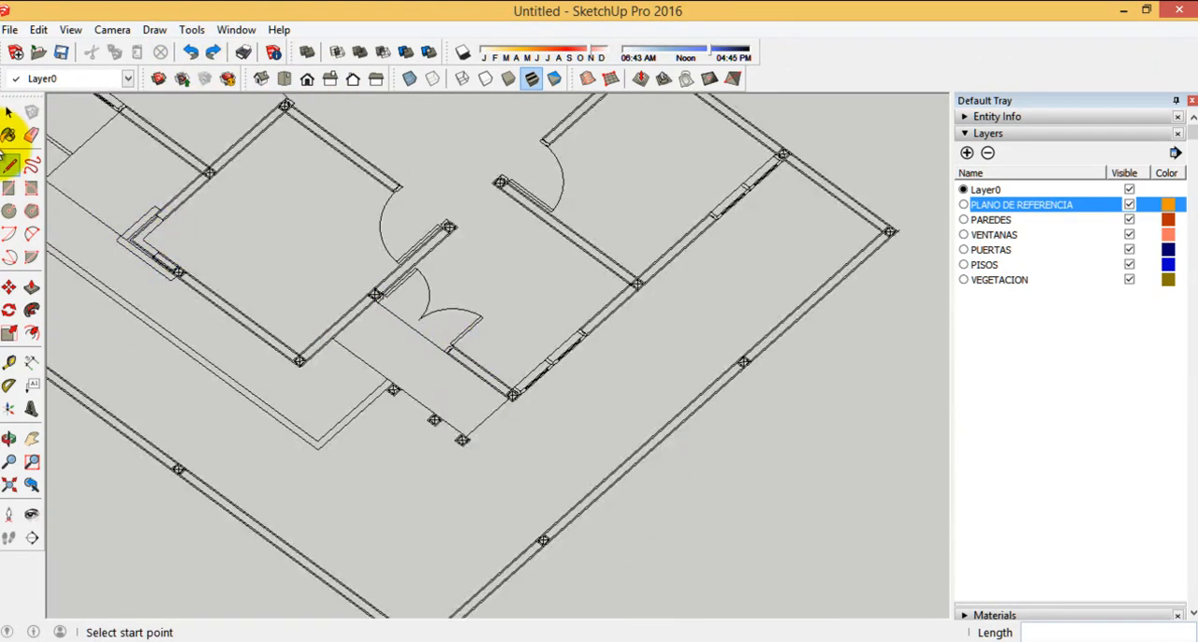
left_click(7, 113)
scroll(457, 365, "up", 3)
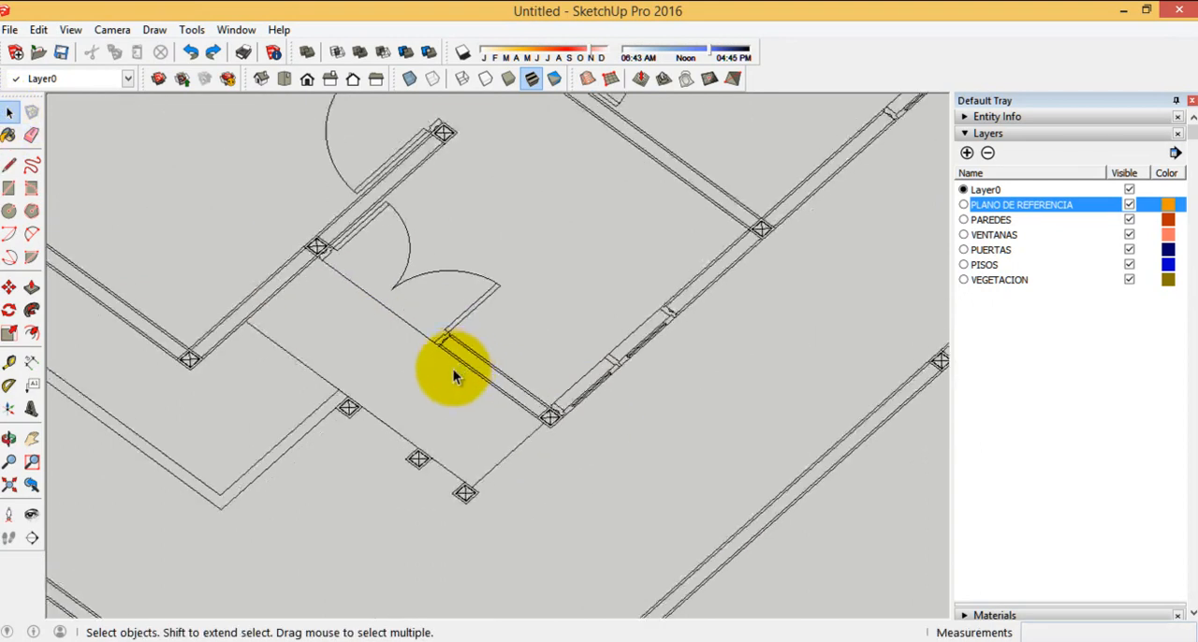
Start the Rectangle tool and view its Instructor guidance in place of the layer list
left_click(8, 189)
scroll(389, 302, "up", 4)
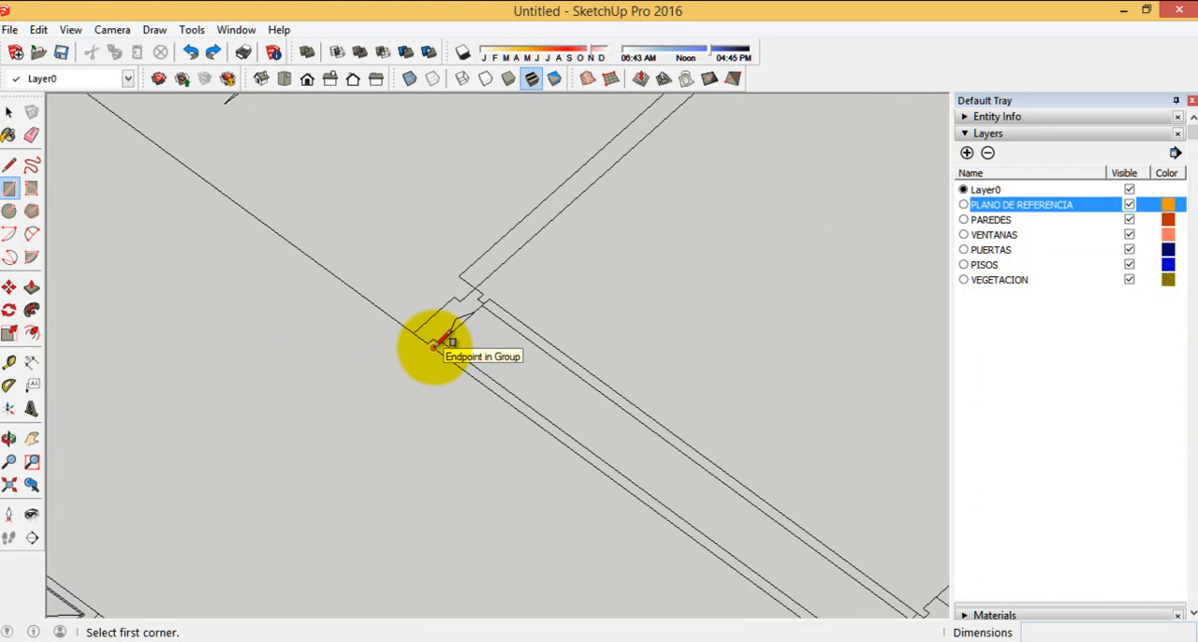
left_click(983, 134)
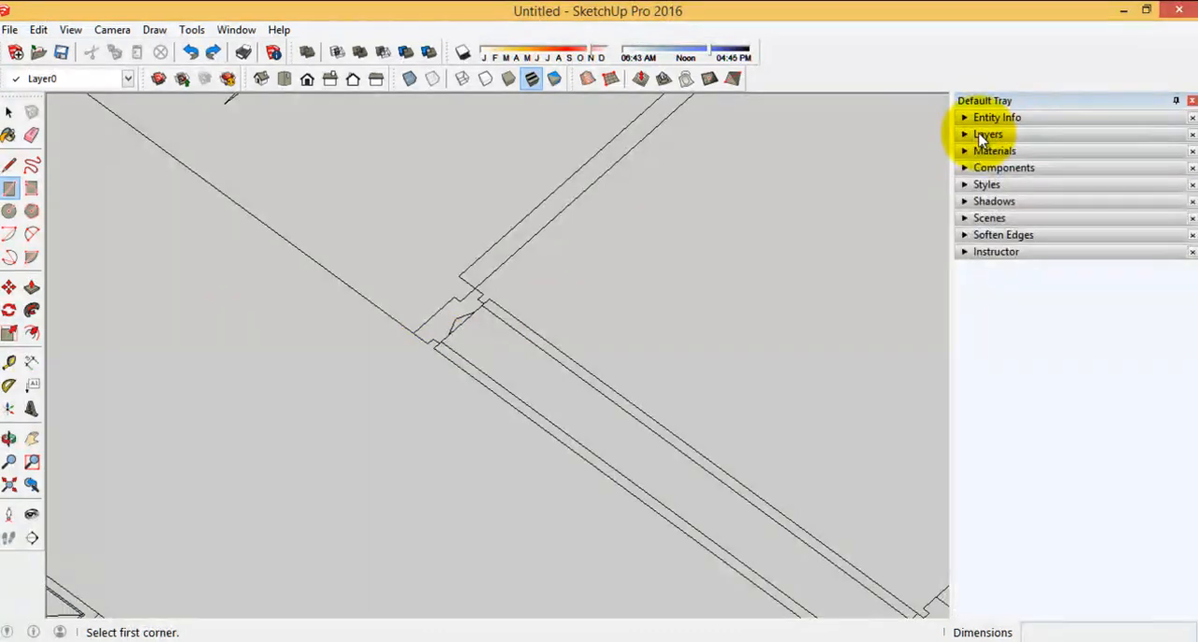
left_click(995, 252)
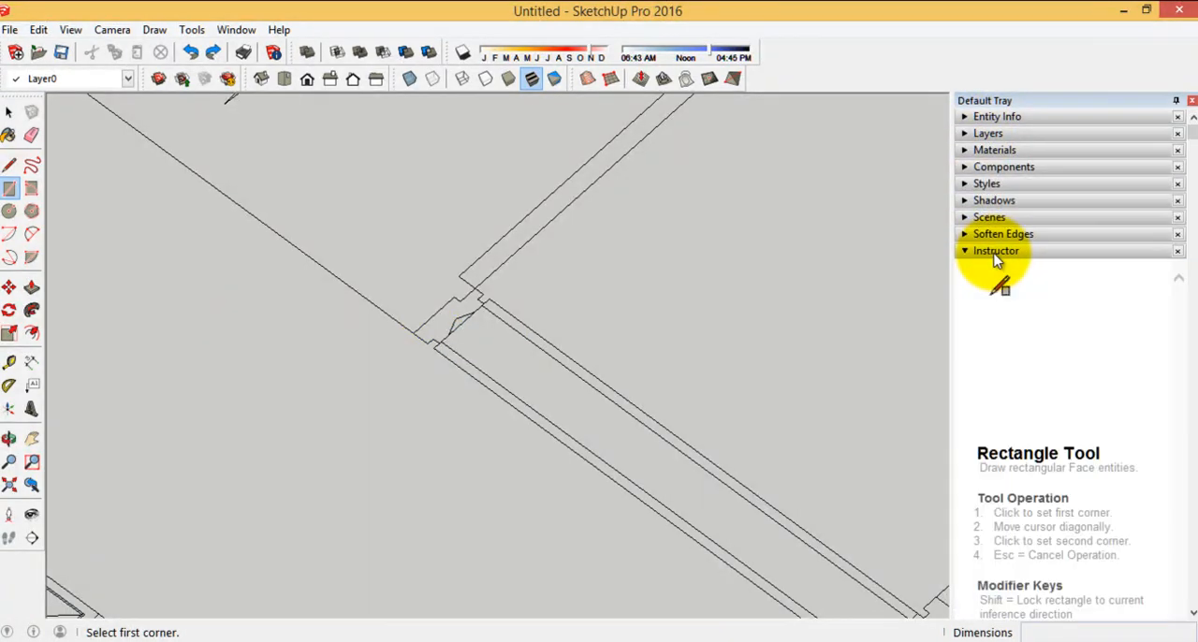
left_click(236, 30)
mouse_move(327, 53)
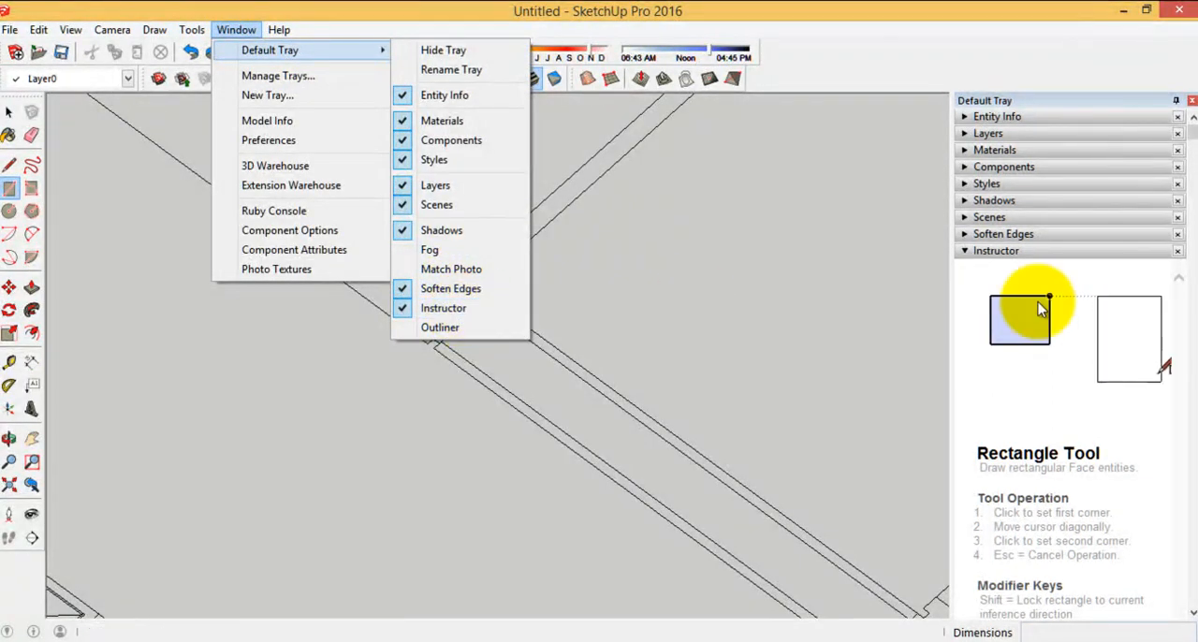
left_click(998, 254)
left_click(997, 252)
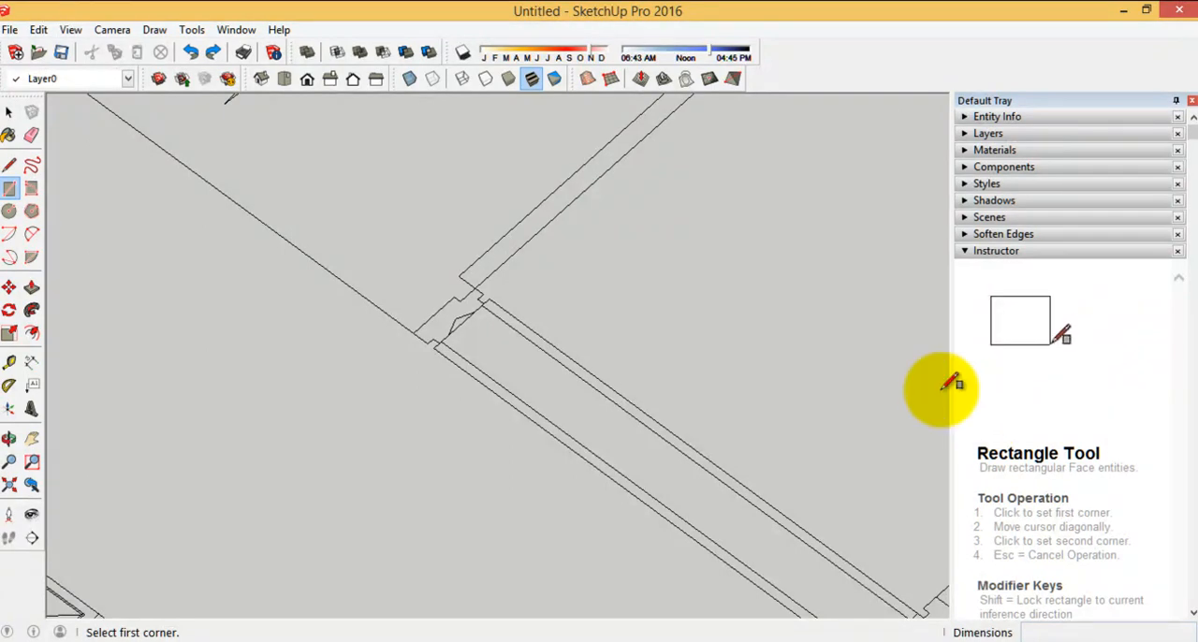
Draw a 1.20 by 0.15 rectangle over the short wall beside the double door, from its door end to the far side of its column
left_click(433, 345)
scroll(308, 188, "down", 3)
scroll(609, 444, "up", 5)
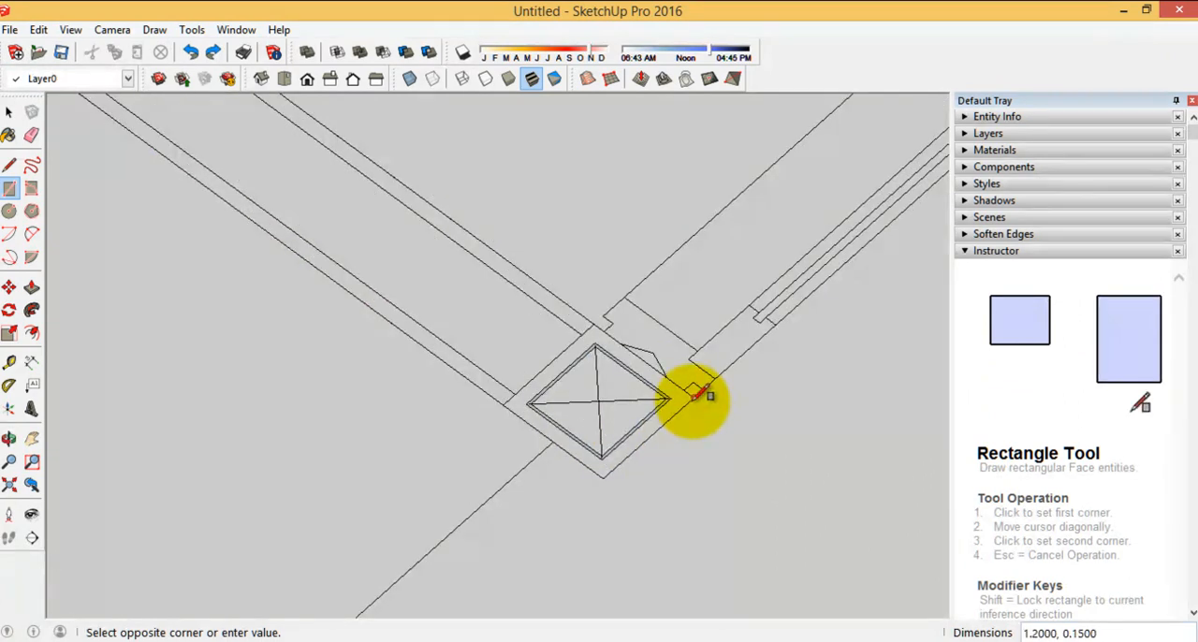
left_click(694, 400)
scroll(736, 523, "down", 5)
Extrude the short wall's rectangle upward to a height of 3 with Push/Pull
middle_click_drag(526, 484, 561, 422)
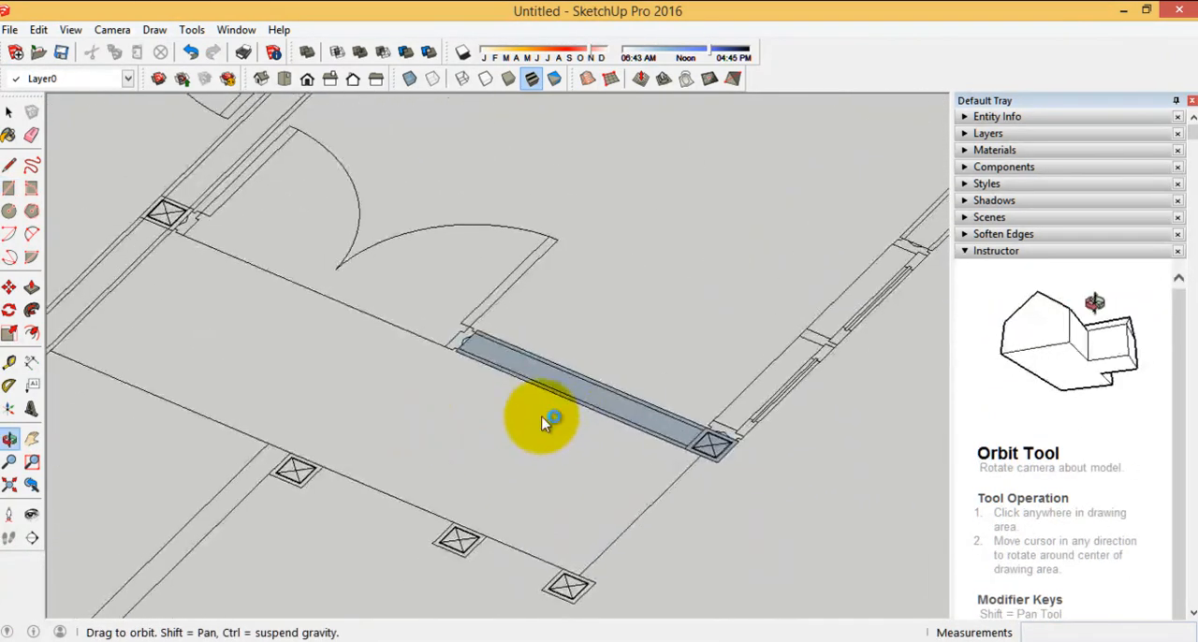
left_click(31, 288)
middle_click_drag(638, 435, 599, 433)
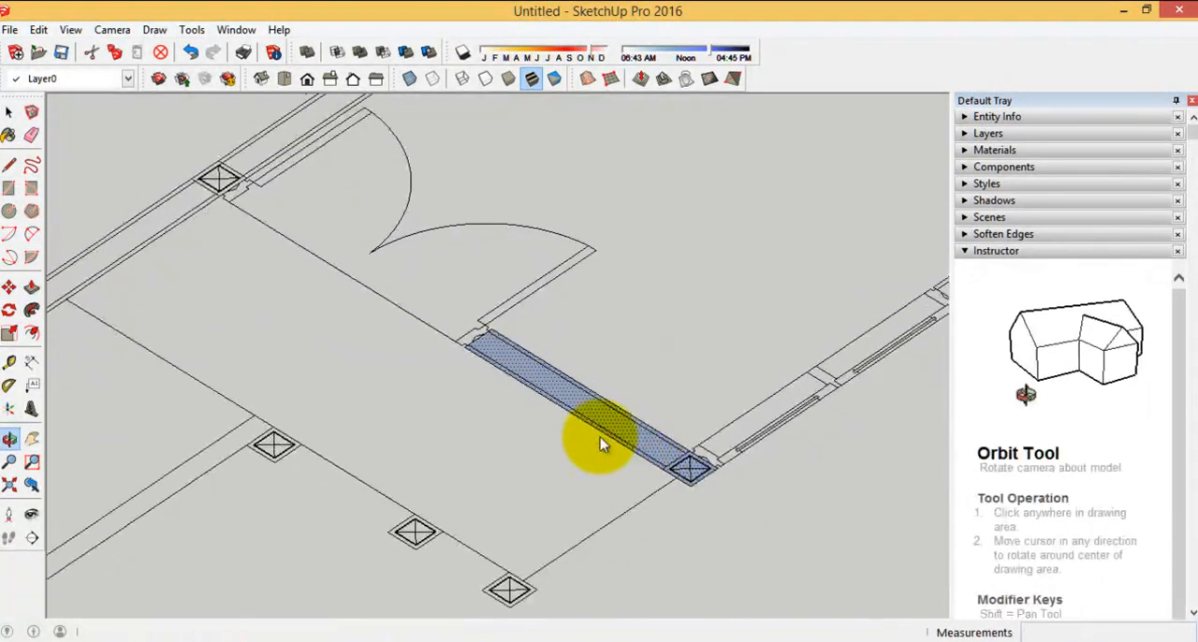
left_click(605, 427)
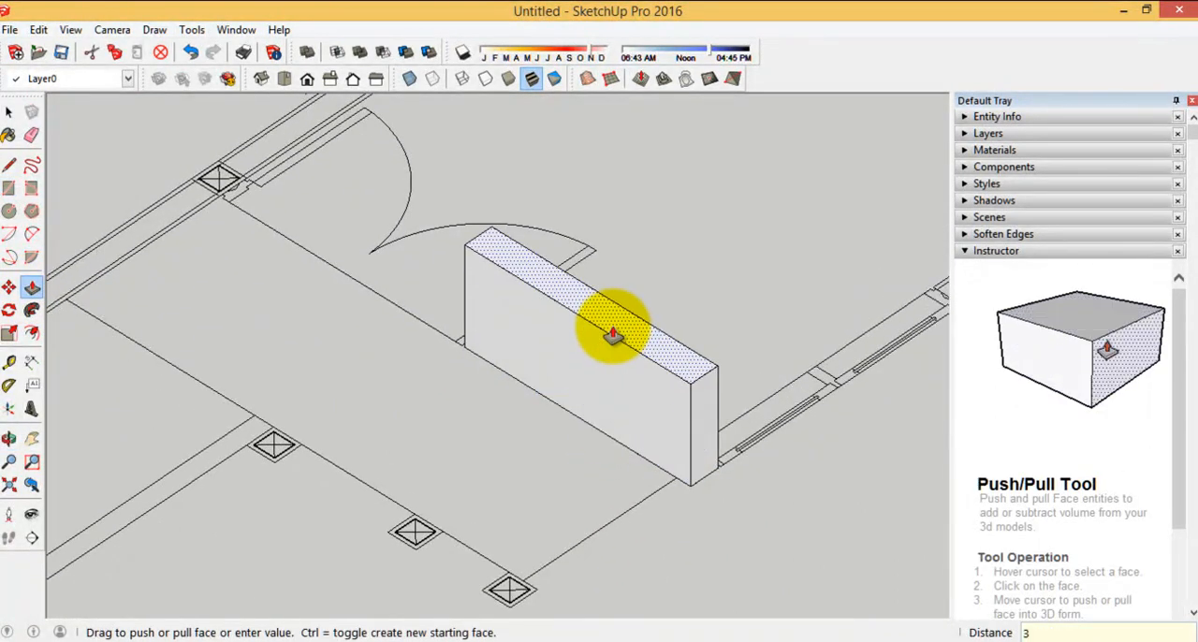
type("3")
key("Return")
Trace the exterior wall's 0.15 end at the window and its inner edge up to the interior partition with the Line tool
scroll(593, 393, "down", 6)
middle_click_drag(522, 415, 321, 369)
scroll(561, 521, "up", 2)
scroll(456, 460, "up", 4)
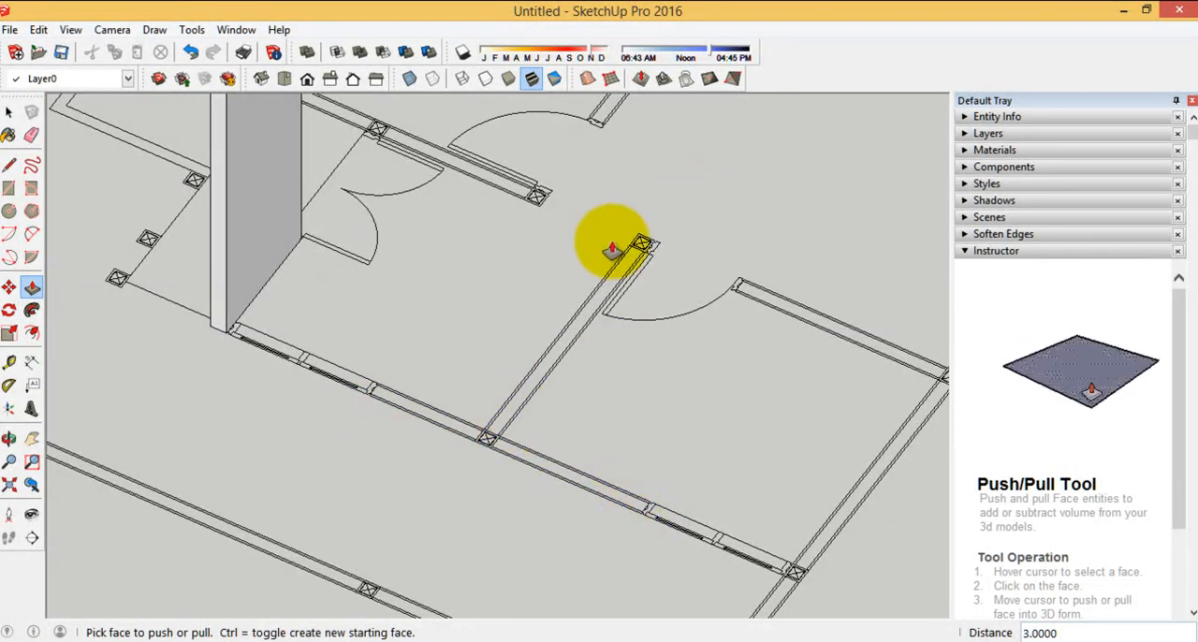
left_click(8, 166)
scroll(414, 374, "up", 5)
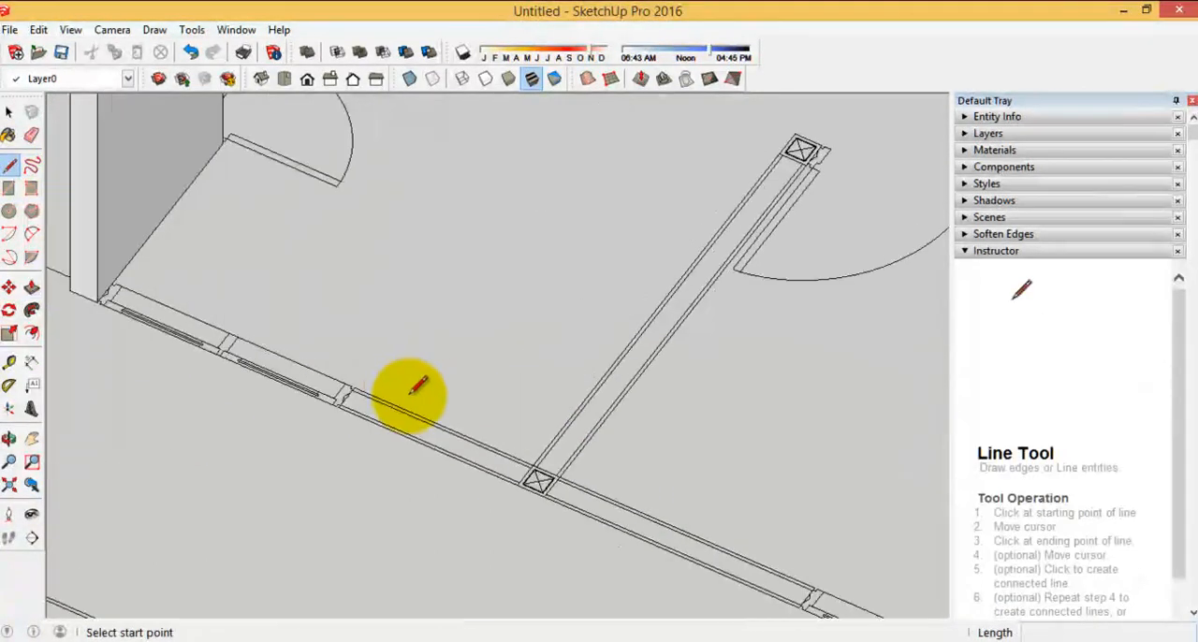
scroll(347, 427, "down", 4)
scroll(463, 401, "up", 6)
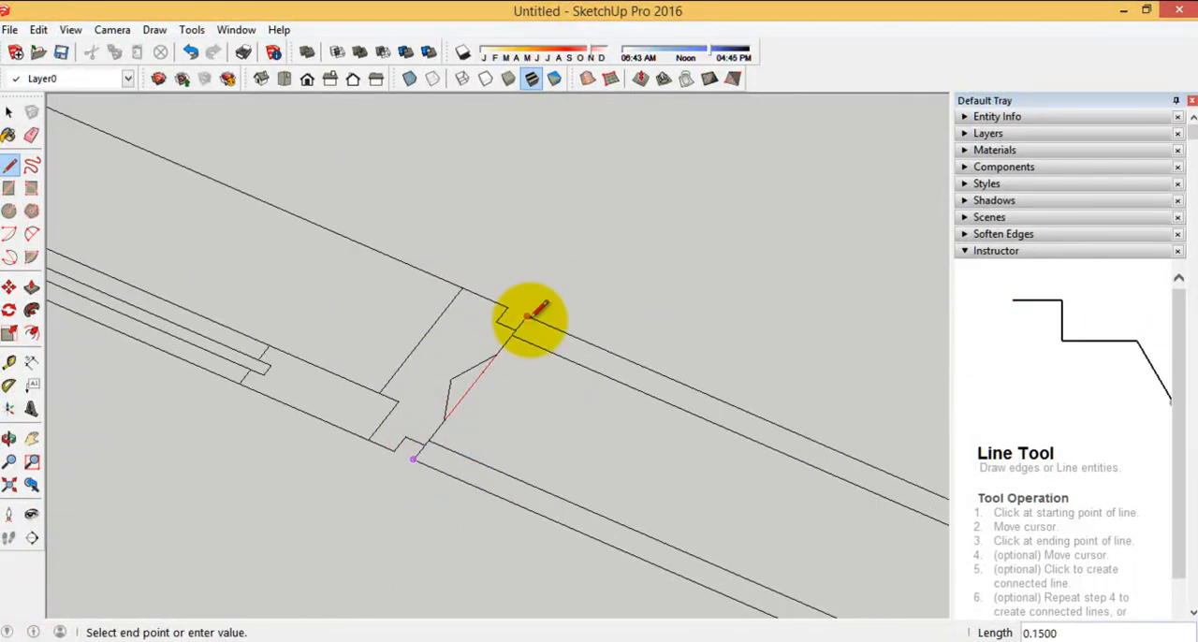
scroll(451, 309, "down", 5)
scroll(724, 426, "up", 5)
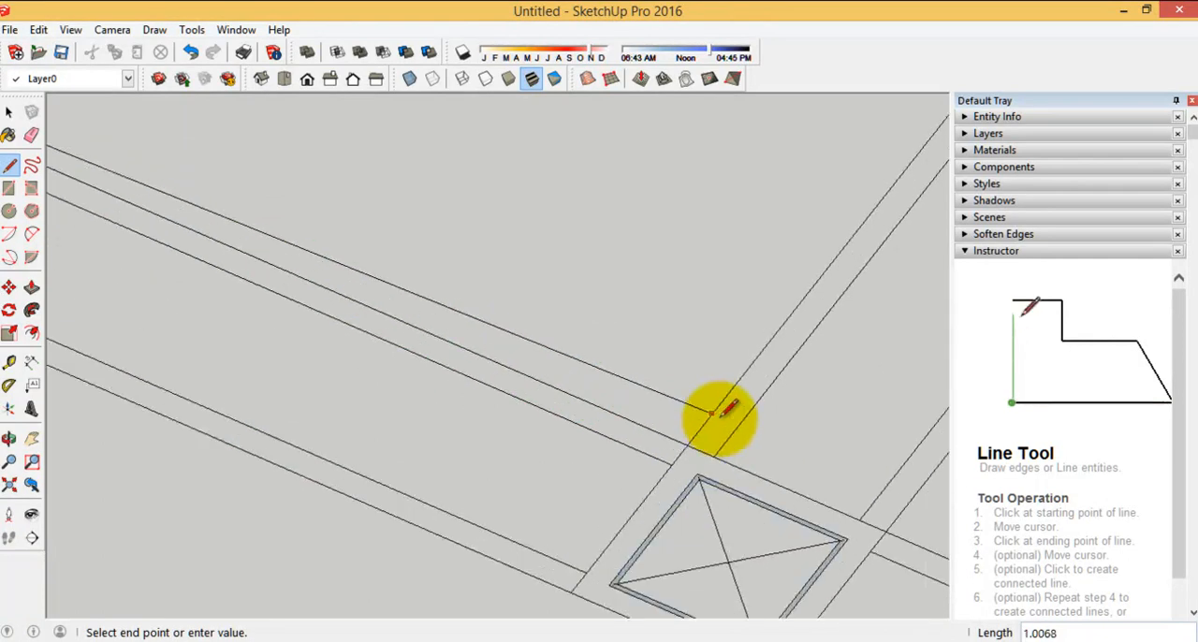
left_click(688, 446)
Continue the outline along the interior partition, around its end column, and back down its opposite side to the exterior wall
scroll(412, 570, "down", 7)
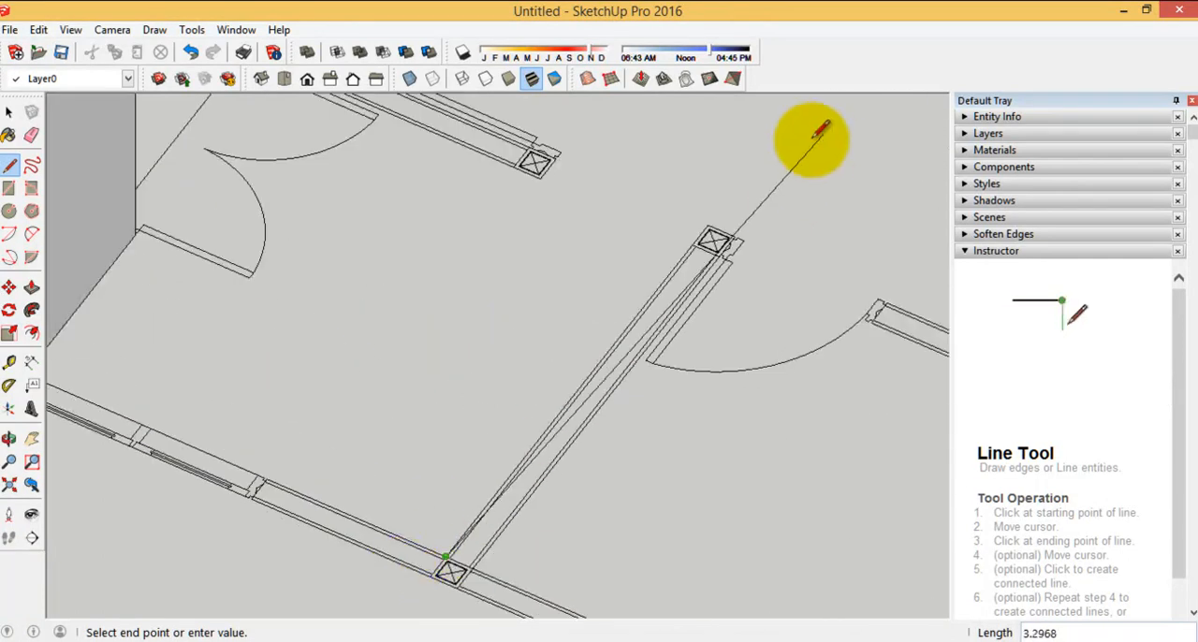
scroll(734, 198, "up", 5)
scroll(660, 273, "up", 2)
left_click(639, 303)
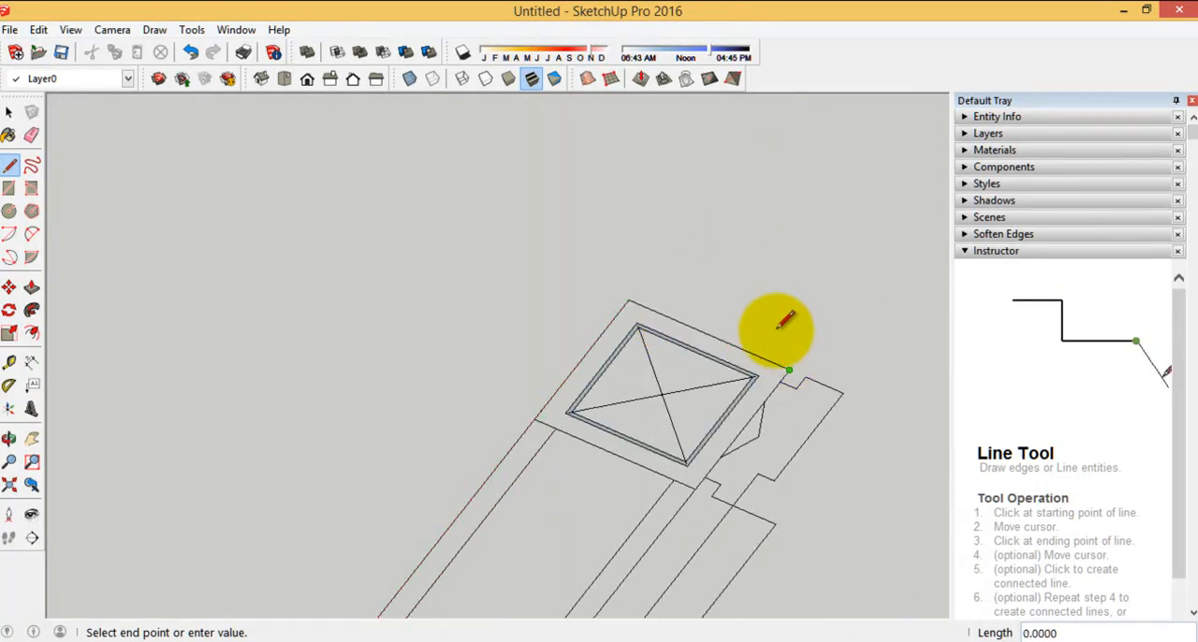
scroll(796, 139, "down", 6)
scroll(553, 521, "up", 6)
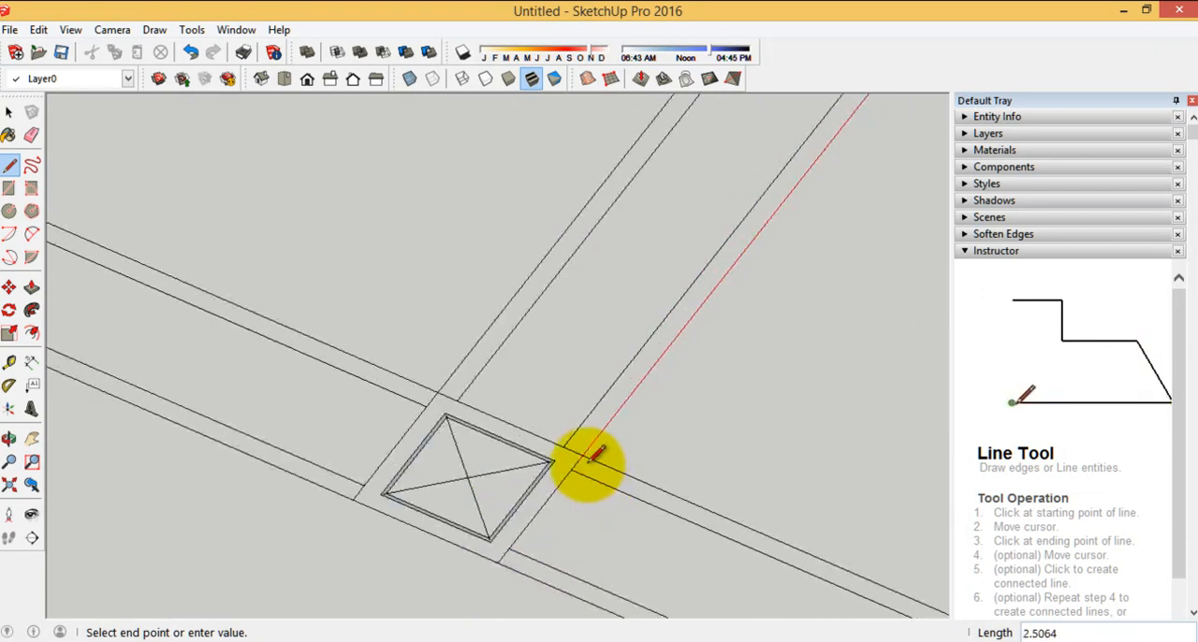
Extend the outline to the next window, across the wall's end, and back along the outer edge to close the T-shaped face
scroll(281, 290, "down", 3)
scroll(545, 408, "up", 4)
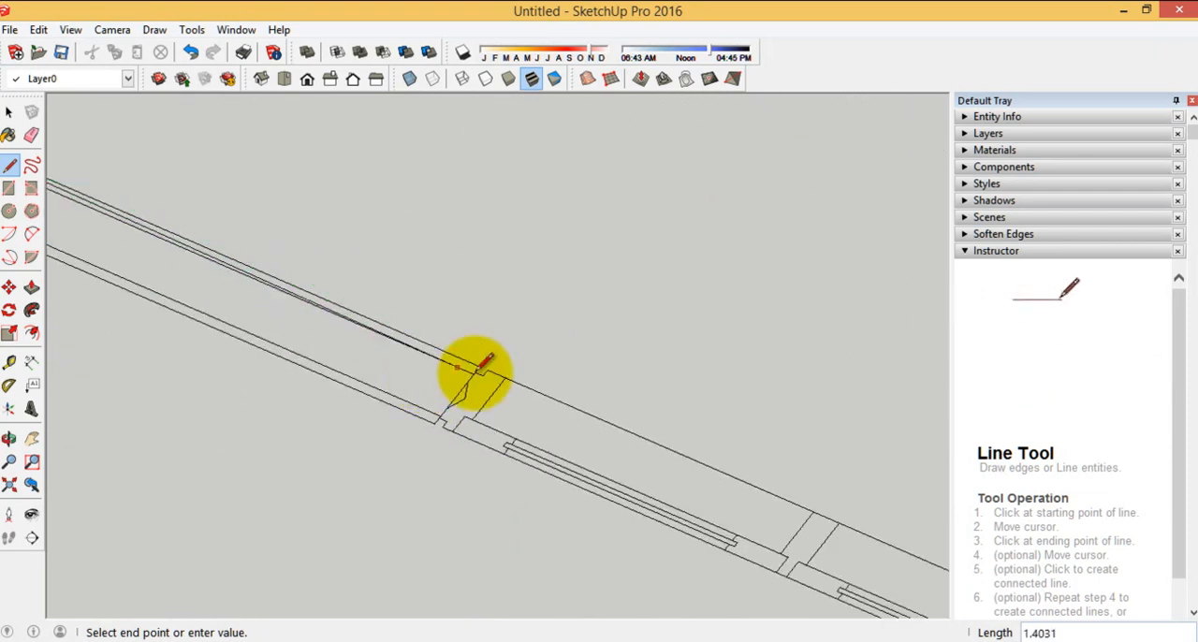
scroll(938, 585, "down", 7)
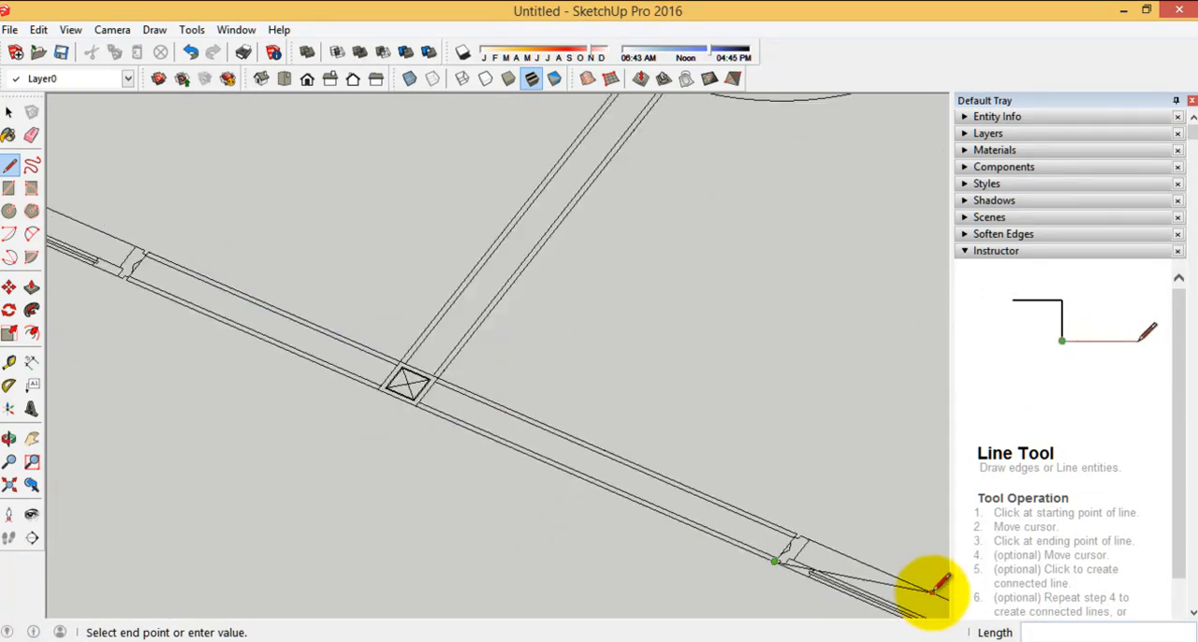
scroll(342, 346, "up", 5)
left_click(285, 346)
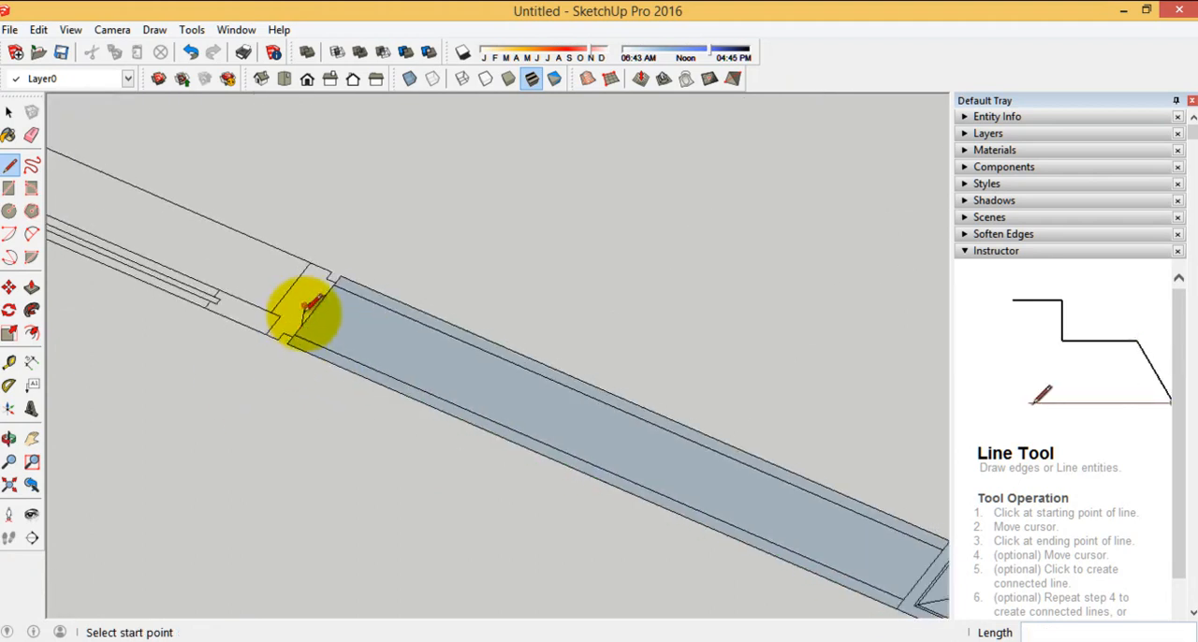
Undo the last line drawn on the T-shaped wall outline
scroll(304, 313, "down", 3)
middle_click_drag(323, 390, 252, 105)
left_click(191, 54)
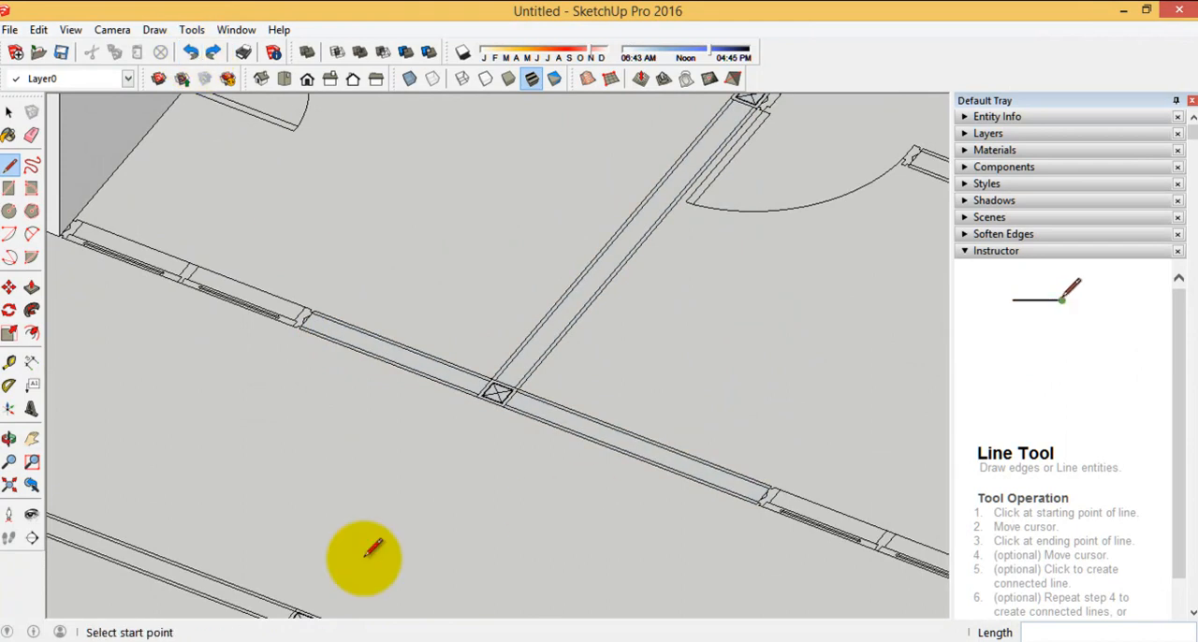
scroll(548, 486, "down", 3)
middle_click_drag(549, 468, 310, 335)
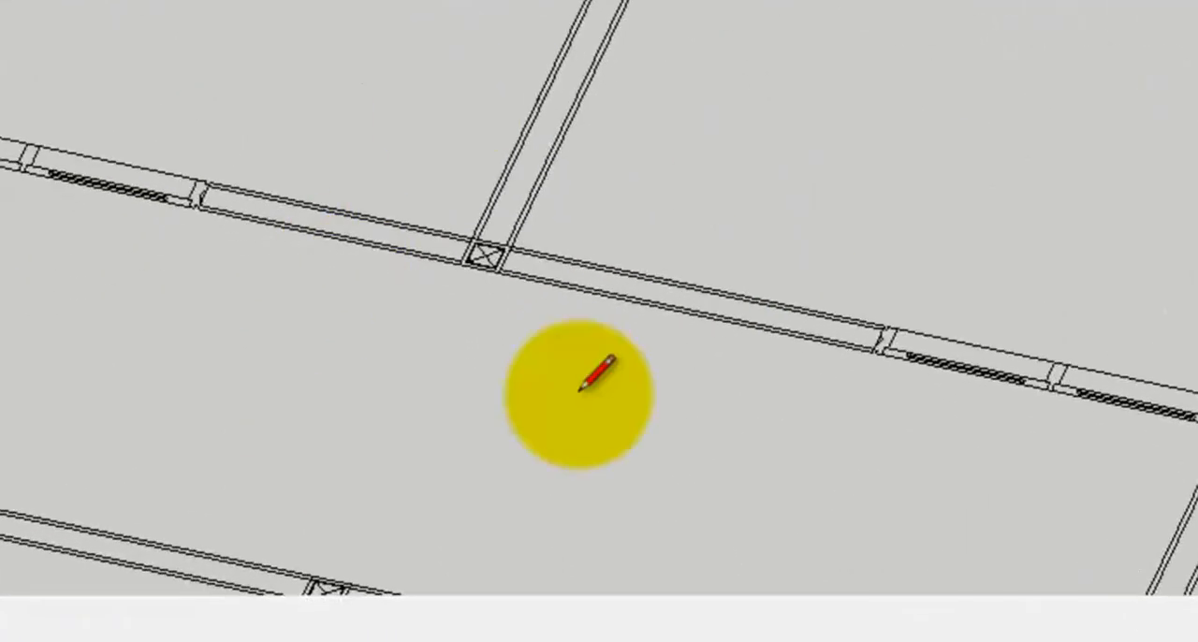
middle_click_drag(703, 207, 388, 106)
middle_click_drag(219, 289, 460, 316)
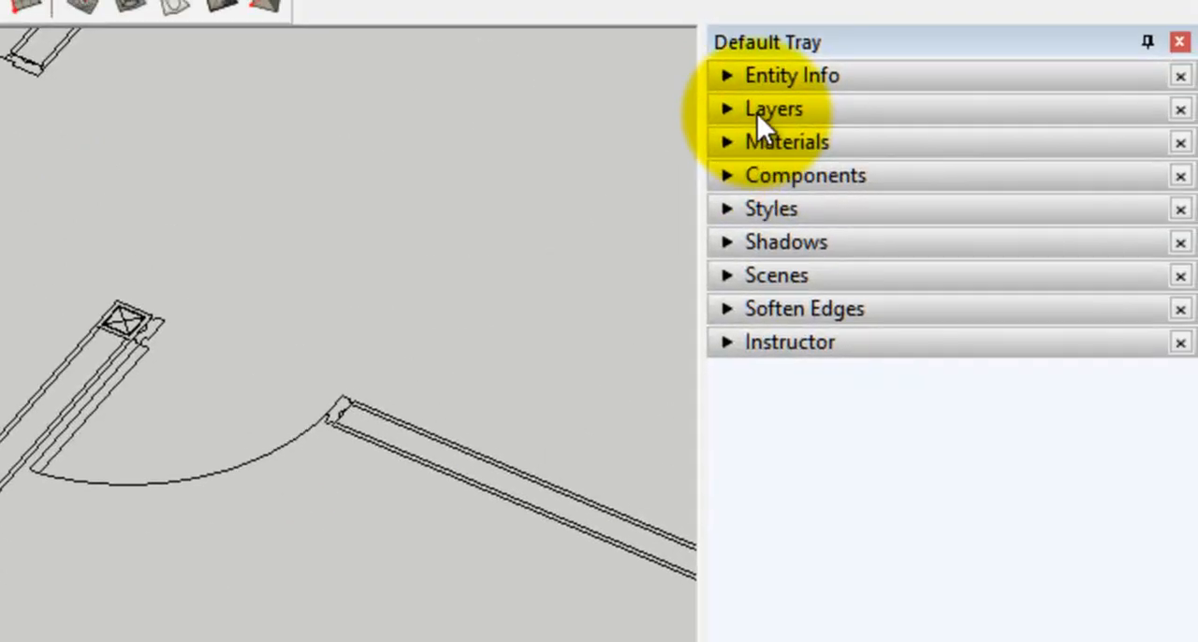
Display the layer list and hide the PLANO DE REFERENCIA layer to isolate the traced wall geometry
left_click(757, 111)
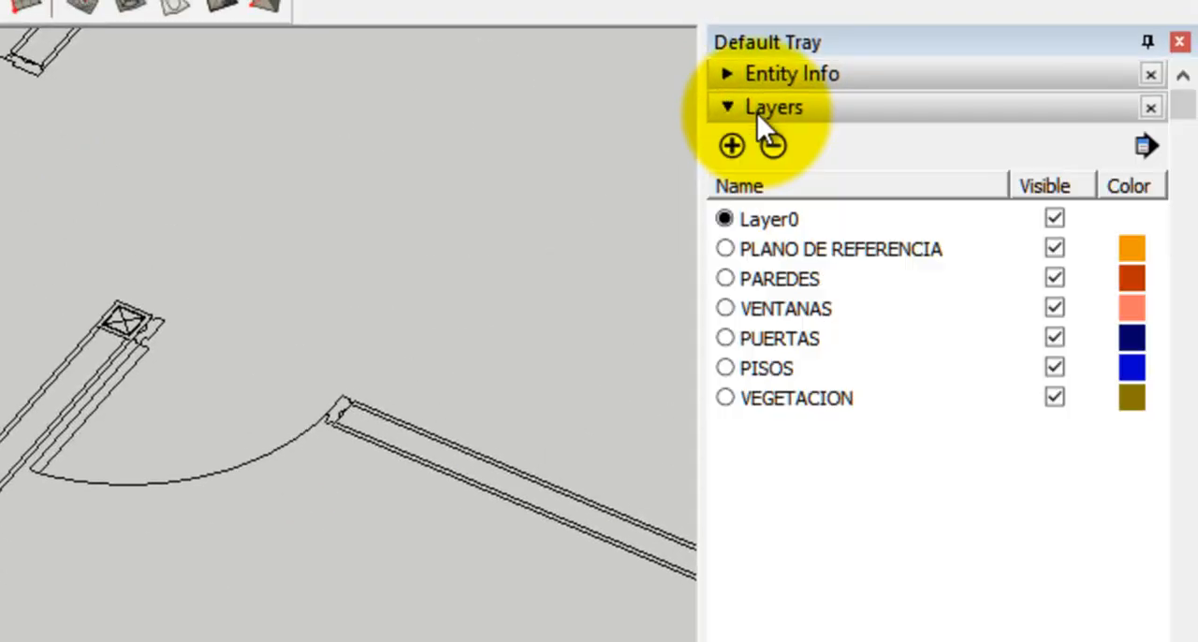
left_click(1055, 248)
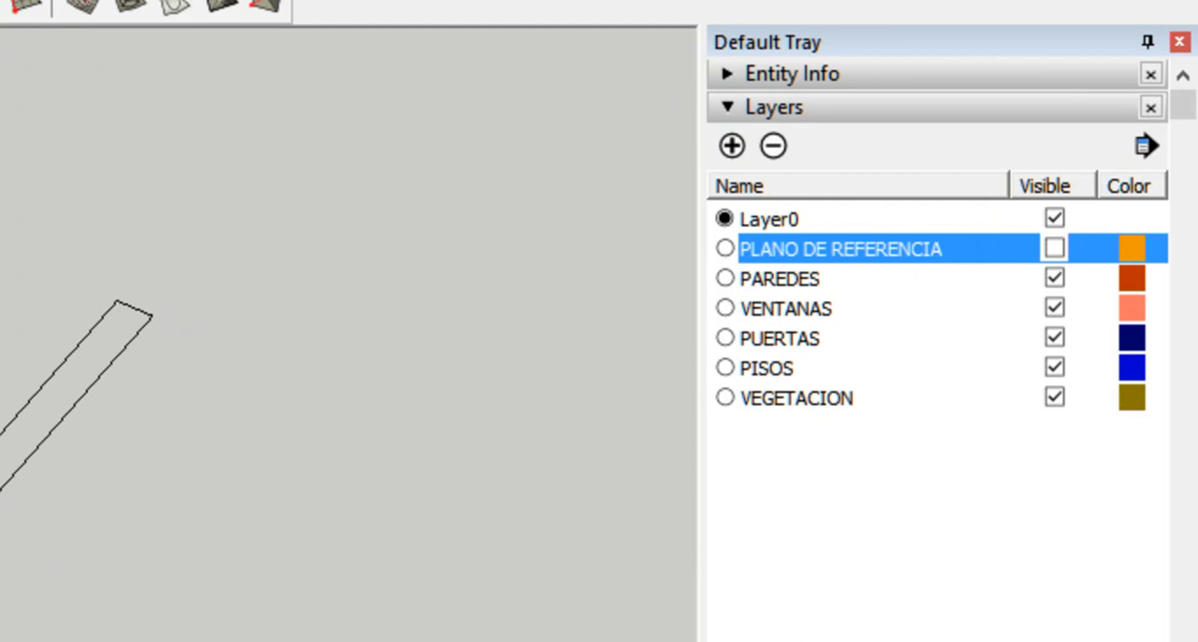
left_click(1055, 248)
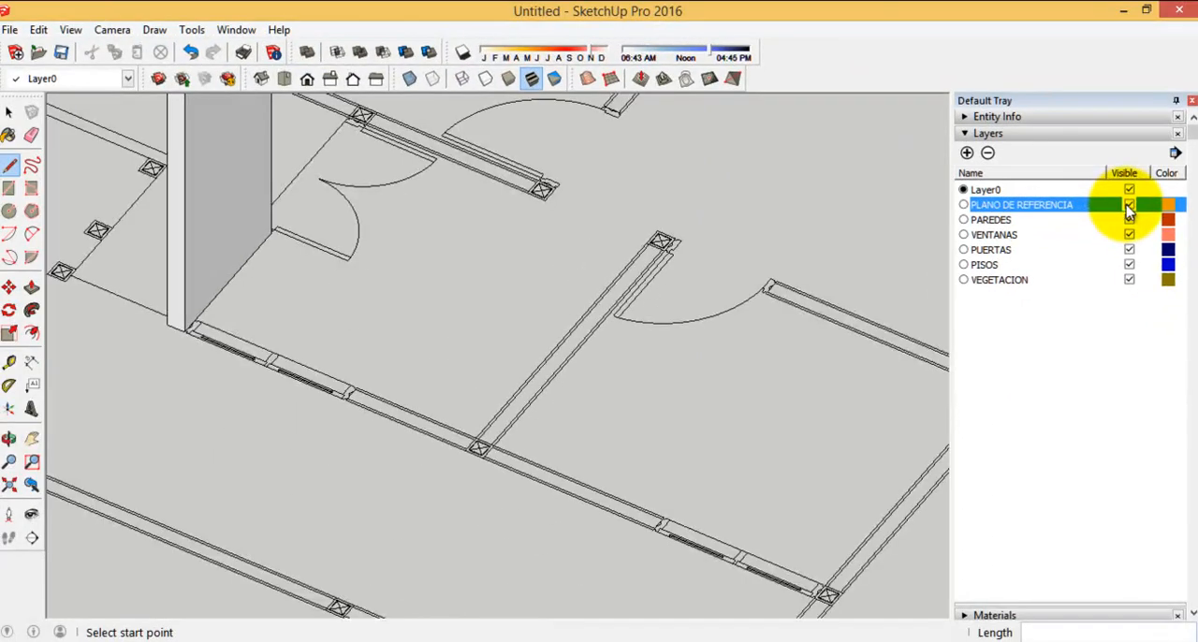
left_click(1129, 206)
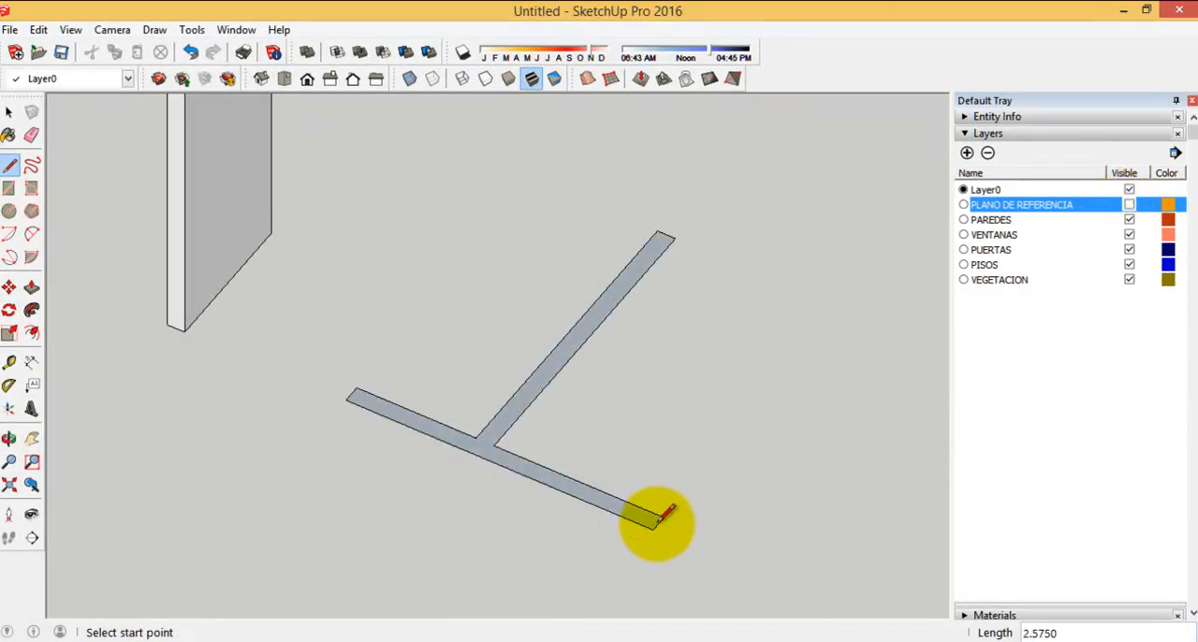
Extrude the T-shaped wall face upward by 3 with Push/Pull, matching the top of the existing short wall
mouse_move(580, 430)
middle_mouse_down()
mouse_move(278, 441)
mouse_move(711, 441)
mouse_move(523, 445)
middle_mouse_up()
scroll(523, 571, "down", 2)
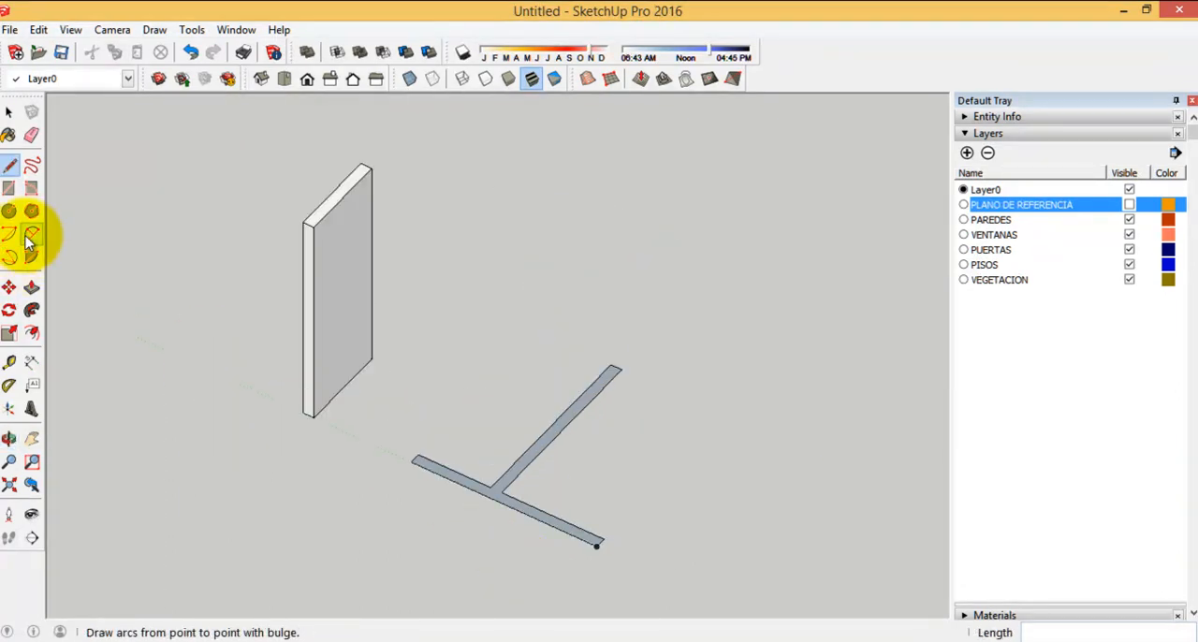
left_click_drag(473, 487, 307, 236)
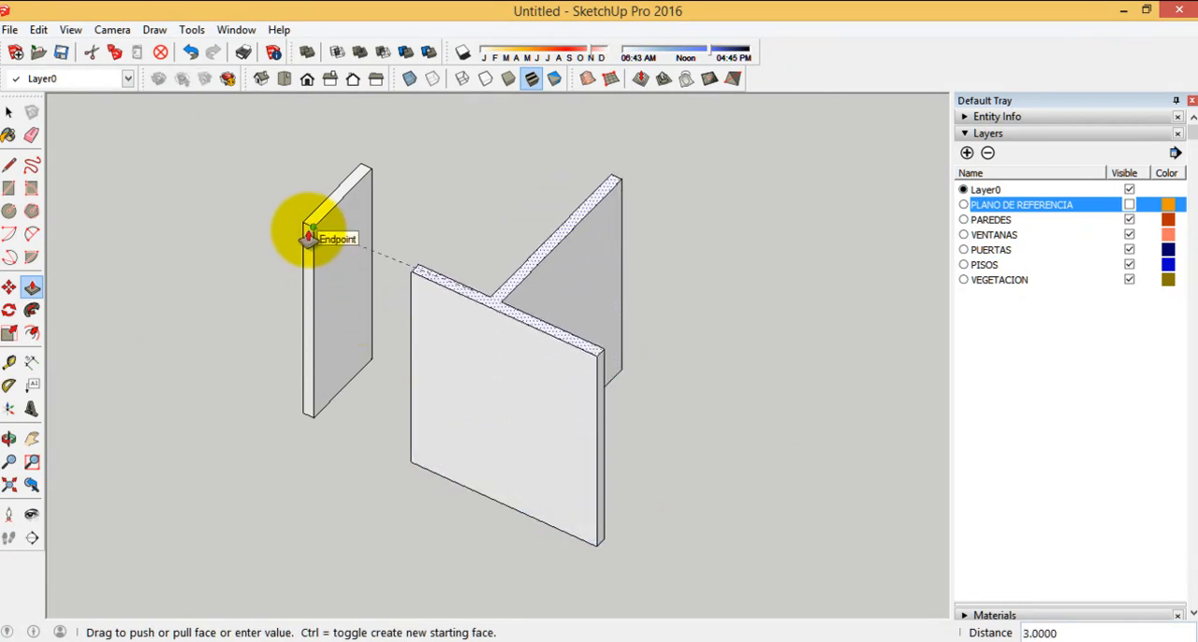
Redisplay the PLANO DE REFERENCIA layer to bring back the floor plan beneath the extruded walls
scroll(308, 236, "up", 2)
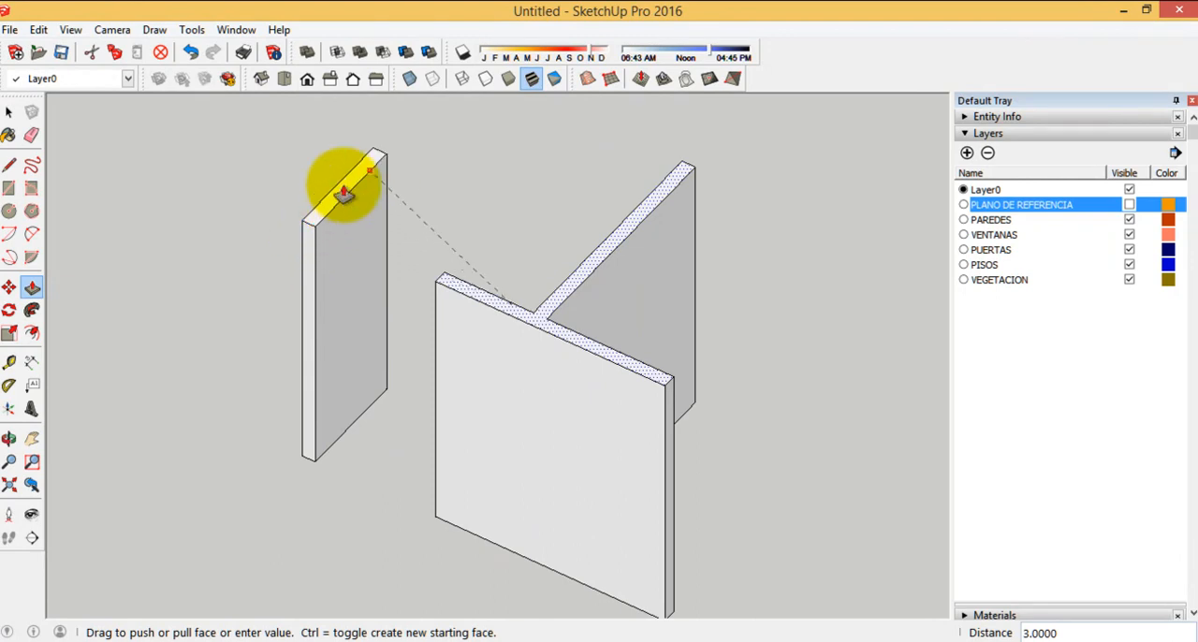
scroll(310, 359, "down", 3)
middle_click_drag(309, 358, 964, 328)
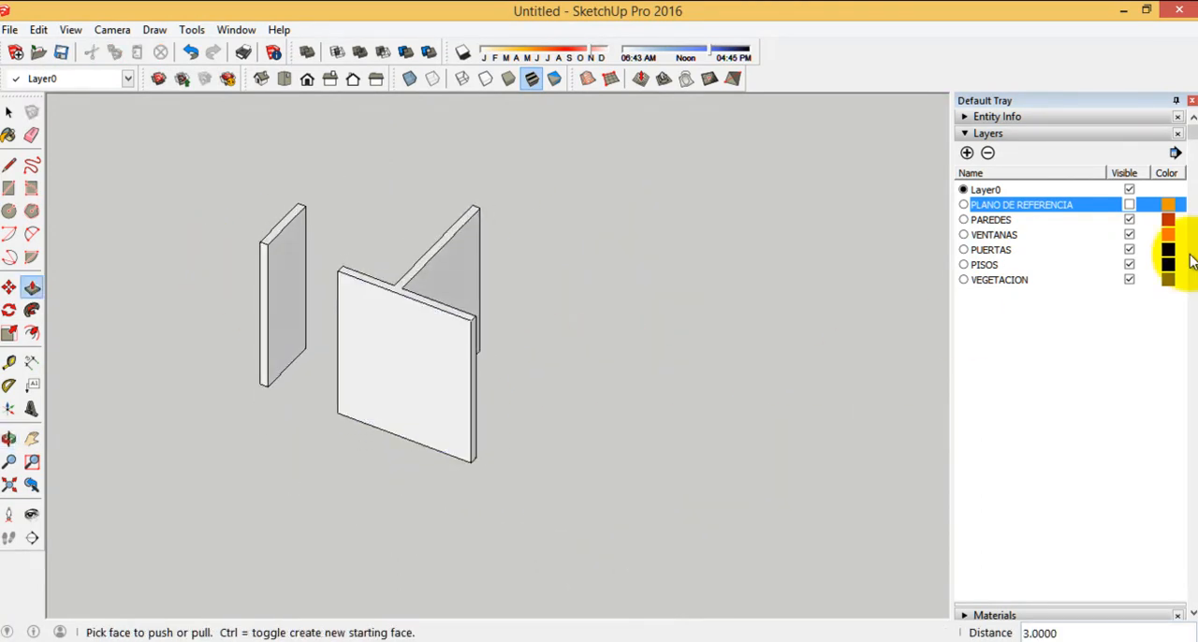
left_click(1128, 204)
Trace the next L-shaped wall from its door-side column along the outer edge to the window, then 0.15 across the wall's end
middle_click_drag(596, 378, 759, 478)
middle_click_drag(379, 467, 681, 460)
scroll(540, 344, "down", 5)
scroll(468, 398, "up", 6)
middle_click_drag(635, 390, 784, 243)
scroll(716, 167, "up", 5)
scroll(719, 177, "down", 5)
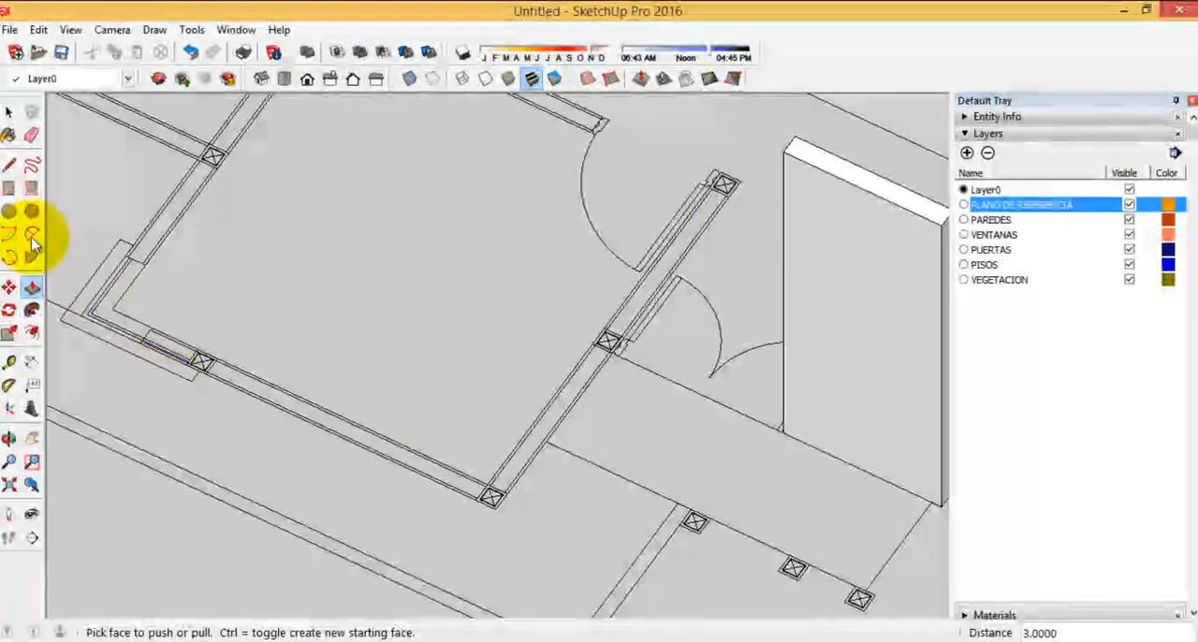
left_click(10, 165)
scroll(730, 187, "up", 5)
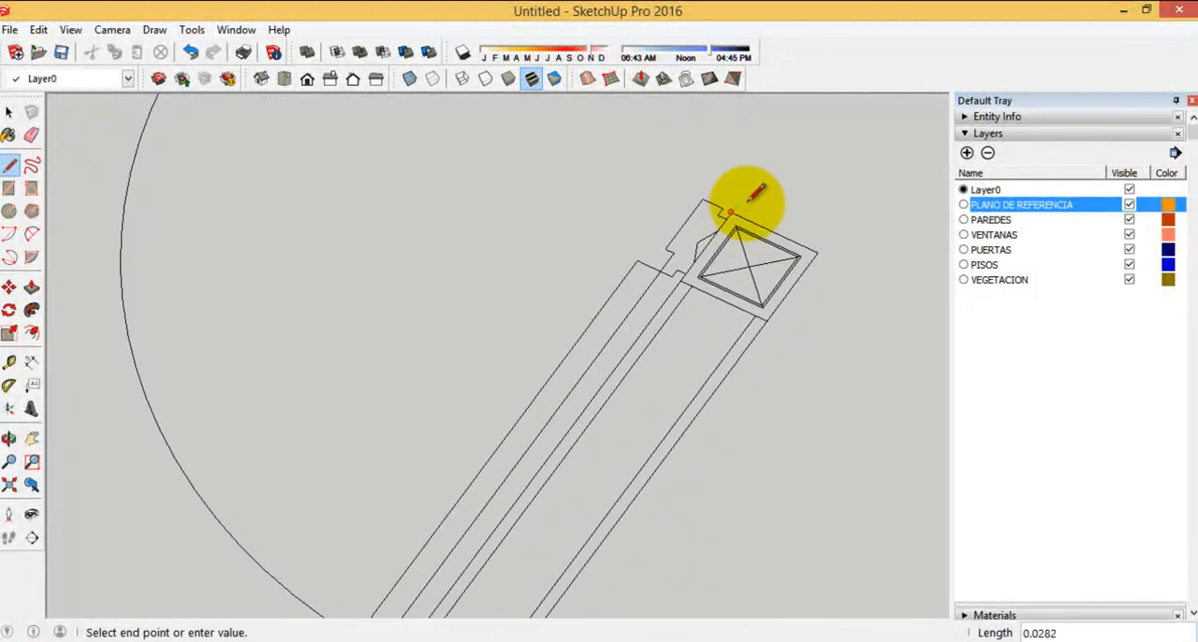
scroll(828, 159, "down", 7)
scroll(563, 498, "up", 7)
left_click(615, 391)
scroll(810, 547, "down", 6)
scroll(329, 293, "up", 9)
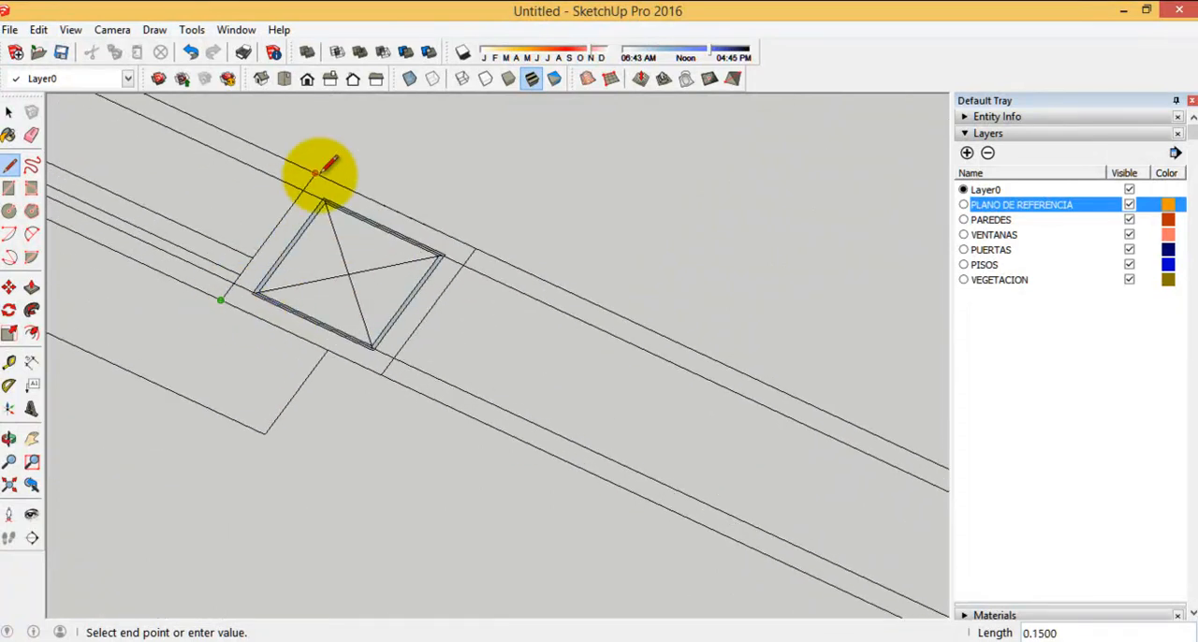
Trace the inner edge of the L-shaped wall back through the corner to the door-side column, closing the face
scroll(116, 175, "down", 7)
scroll(506, 352, "up", 5)
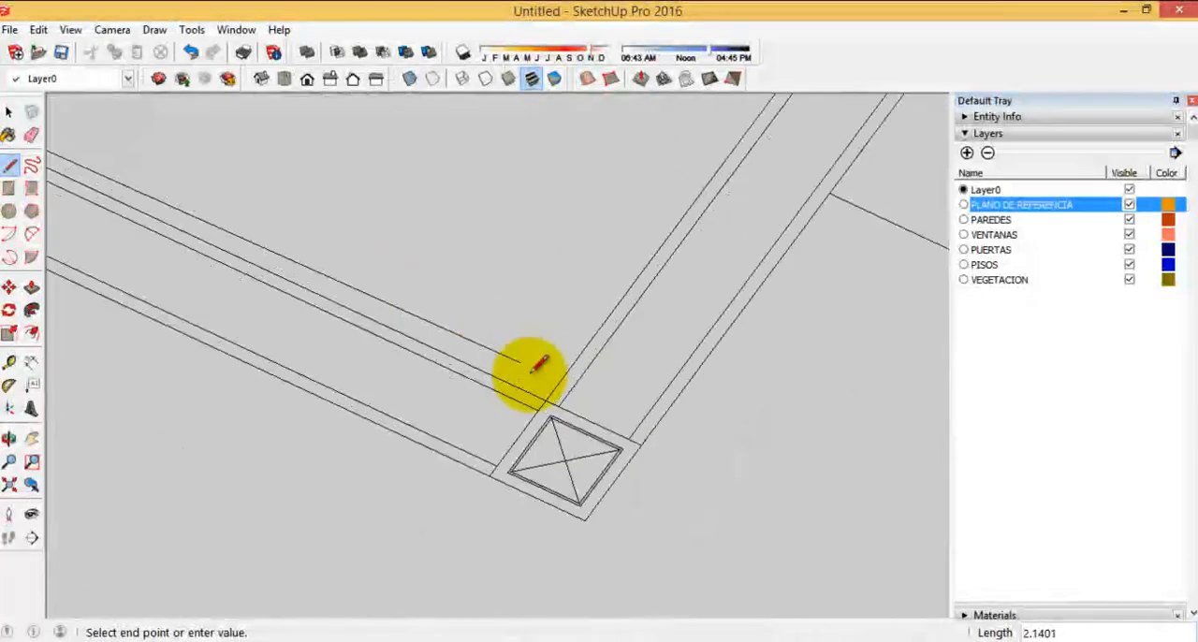
left_click(559, 396)
scroll(543, 449, "down", 5)
scroll(847, 131, "up", 6)
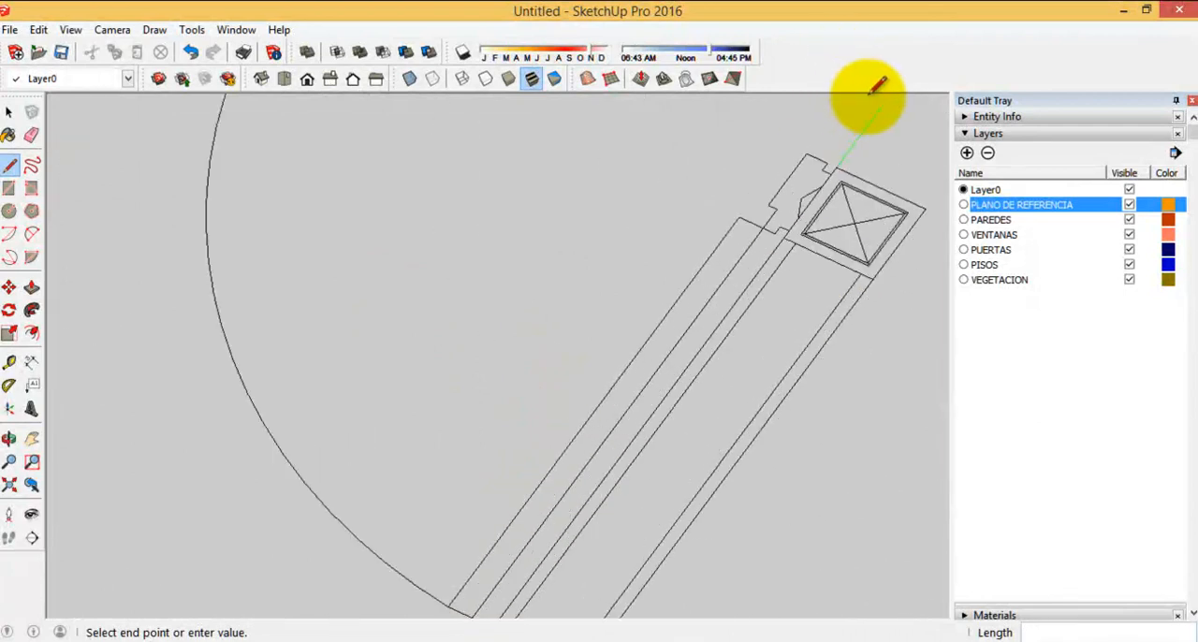
left_click(833, 175)
scroll(735, 257, "down", 7)
Extrude the L-shaped wall face upward by 3 with Push/Pull, matching the top of the neighbouring wall
middle_click_drag(571, 272, 549, 353)
left_click(32, 286)
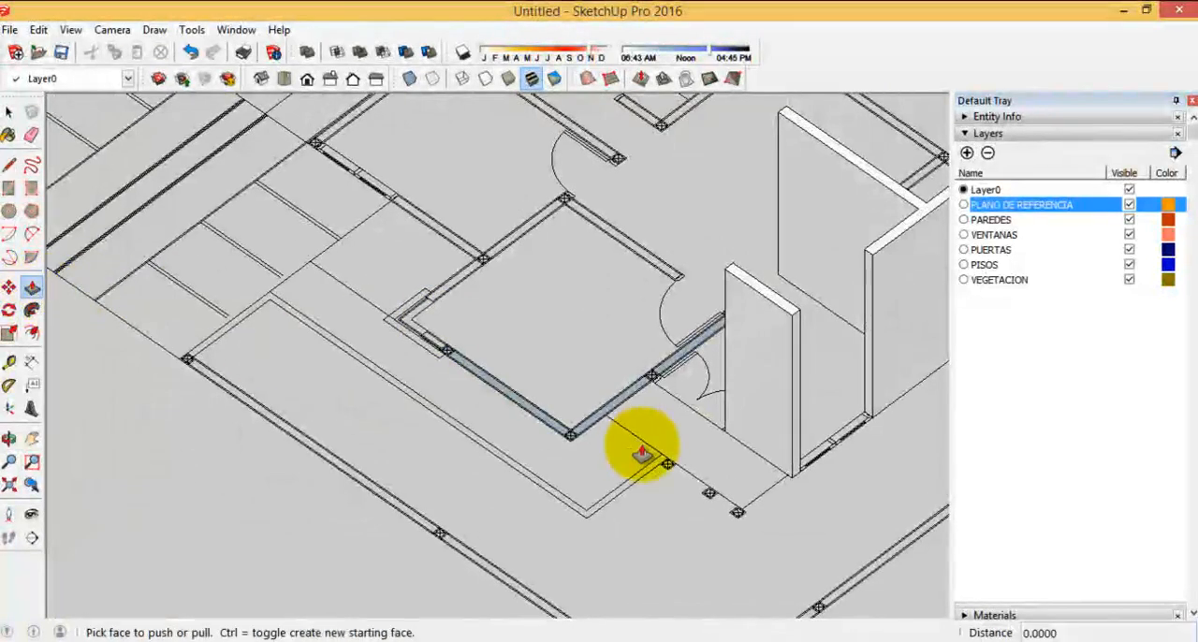
left_click_drag(766, 335, 791, 322)
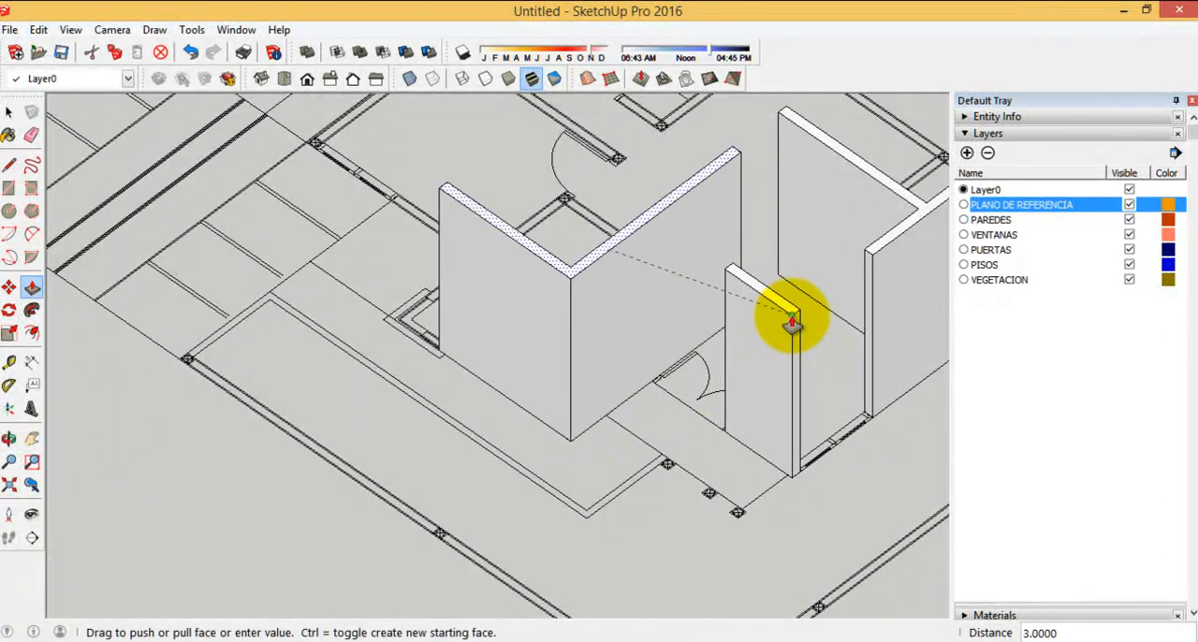
Start the branched bedroom wall outline with a 0.15 line across its door-side end, continuing along the inner edge to the corner
scroll(510, 421, "down", 3)
middle_click_drag(510, 421, 421, 436)
scroll(425, 445, "up", 5)
scroll(427, 444, "up", 3)
scroll(594, 404, "down", 3)
middle_click_drag(487, 412, 470, 438)
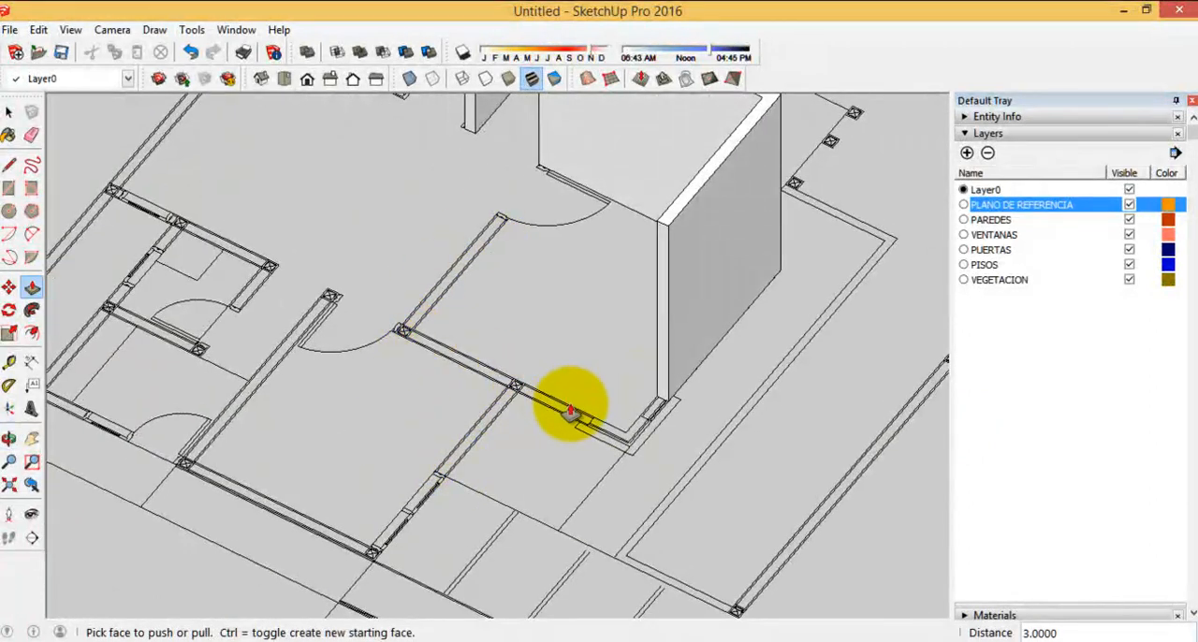
left_click(10, 165)
scroll(476, 262, "up", 4)
scroll(558, 150, "up", 3)
scroll(558, 150, "up", 2)
left_click(512, 163)
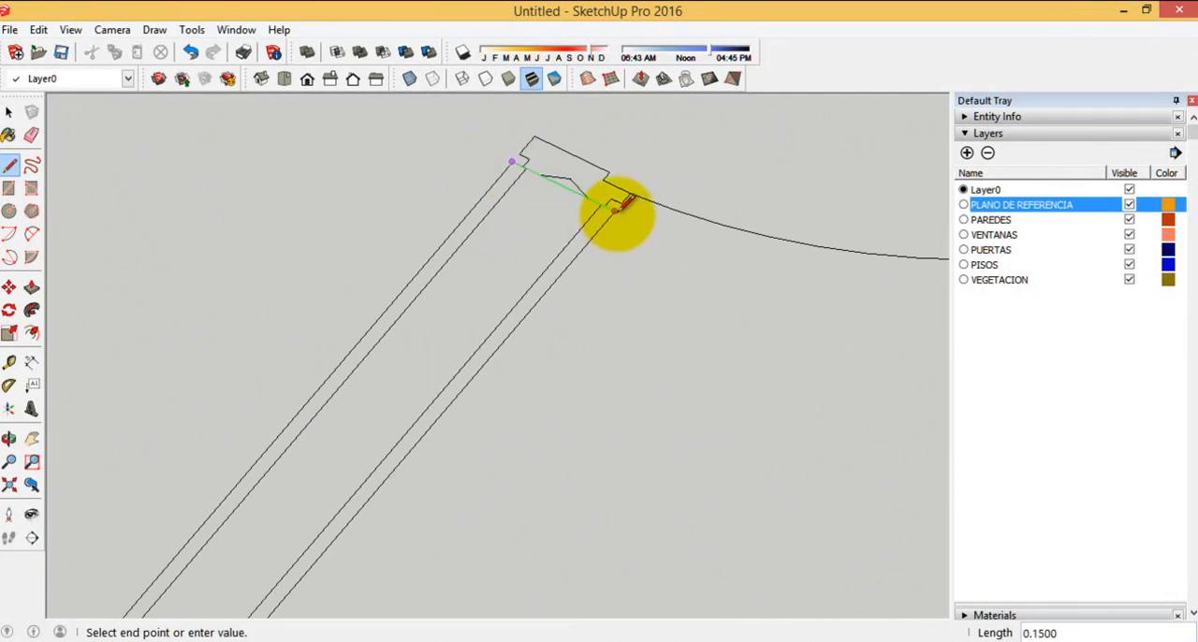
scroll(659, 118, "down", 5)
scroll(423, 412, "up", 5)
left_click(423, 373)
Extend the outline 2.425 to the corner window, across the wall's end, and 0.925 back to the branch wall
scroll(238, 226, "down", 2)
scroll(577, 422, "down", 3)
scroll(612, 383, "up", 5)
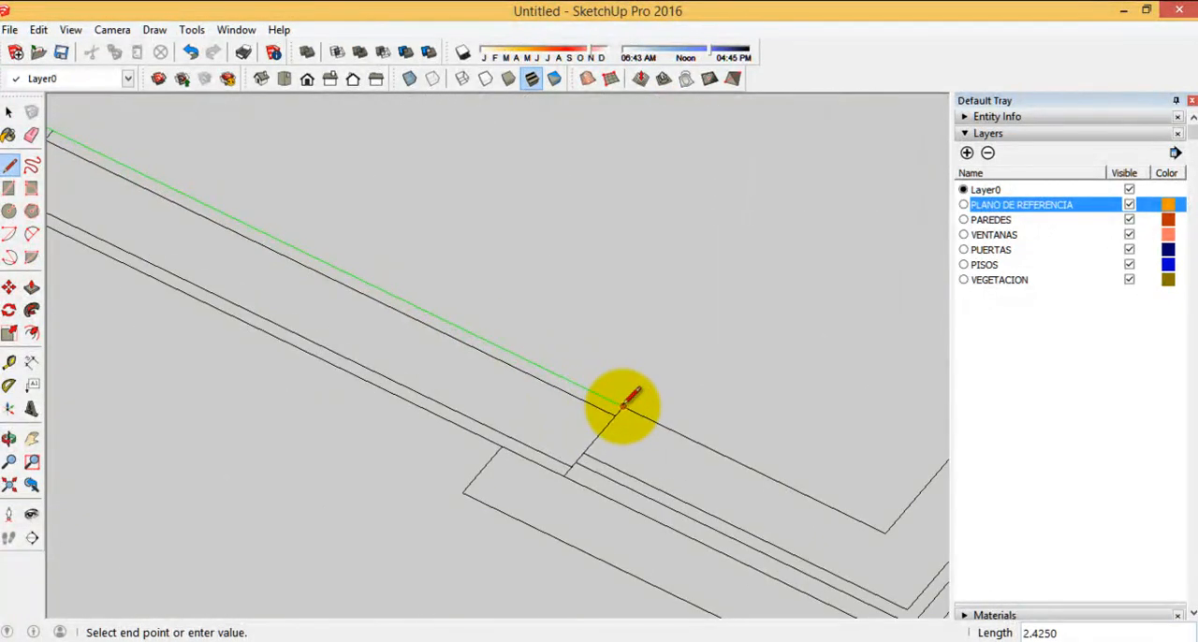
scroll(686, 494, "down", 5)
scroll(426, 367, "up", 4)
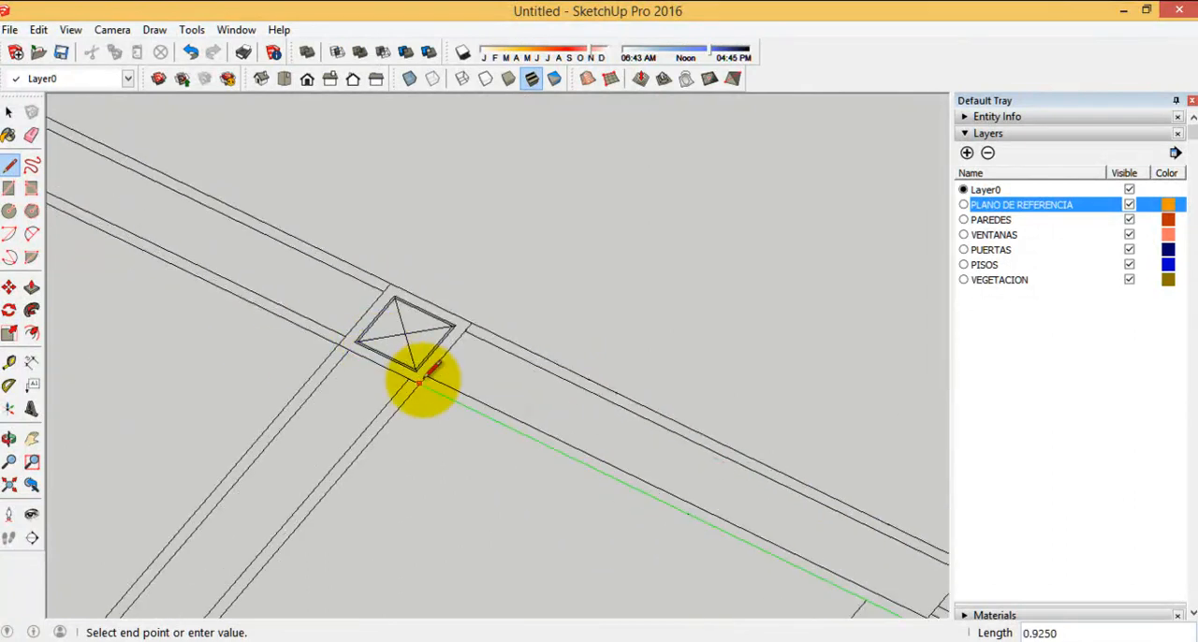
scroll(548, 208, "down", 3)
Trace the branch wall's near edge for 1.5 to its window end, and cross that end to the opposite edge
scroll(234, 557, "up", 5)
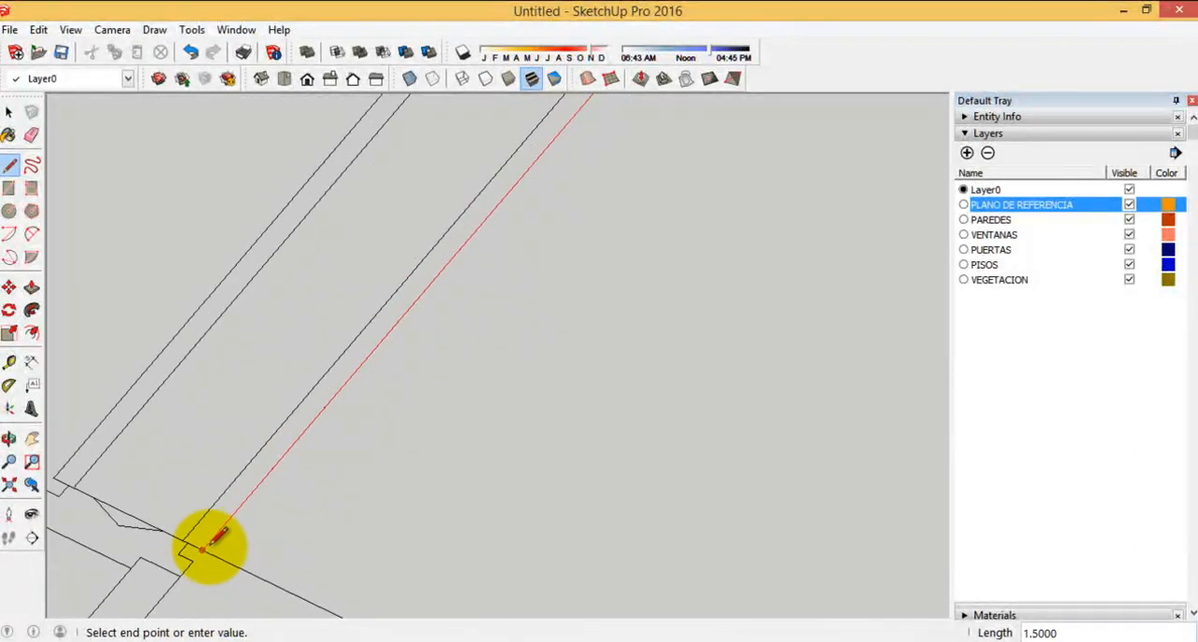
scroll(499, 293, "down", 3)
scroll(220, 472, "up", 5)
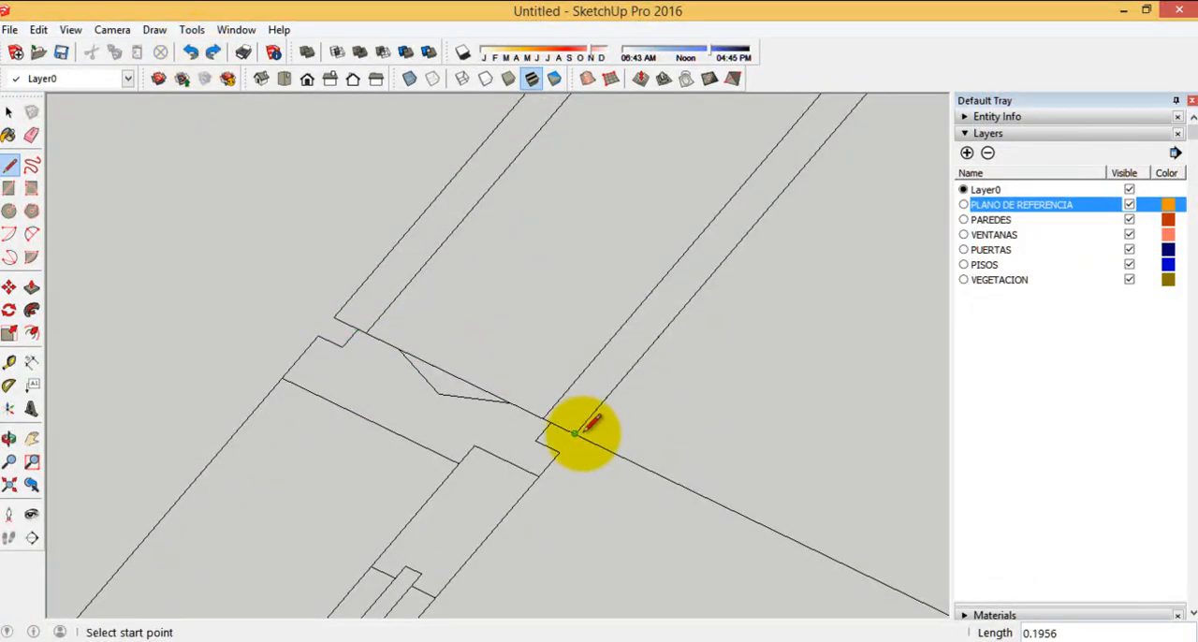
scroll(271, 608, "down", 3)
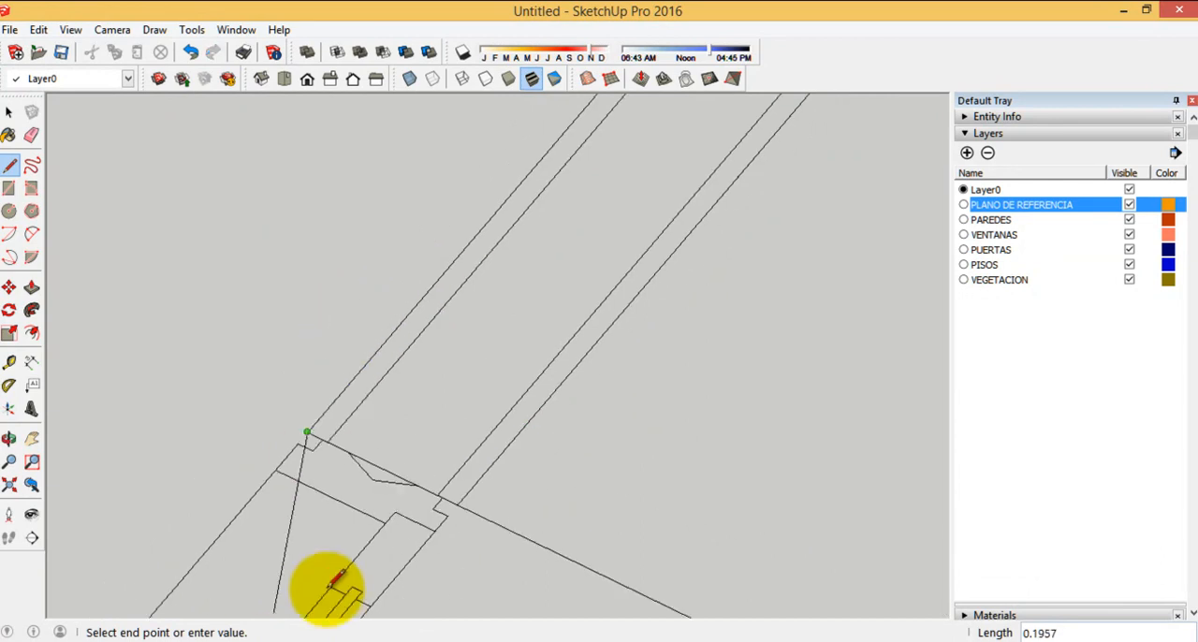
Trace 1.5 back up the branch wall, along the outer edge to the corner column, and up to the door end to close the face
scroll(524, 341, "up", 5)
scroll(570, 367, "up", 2)
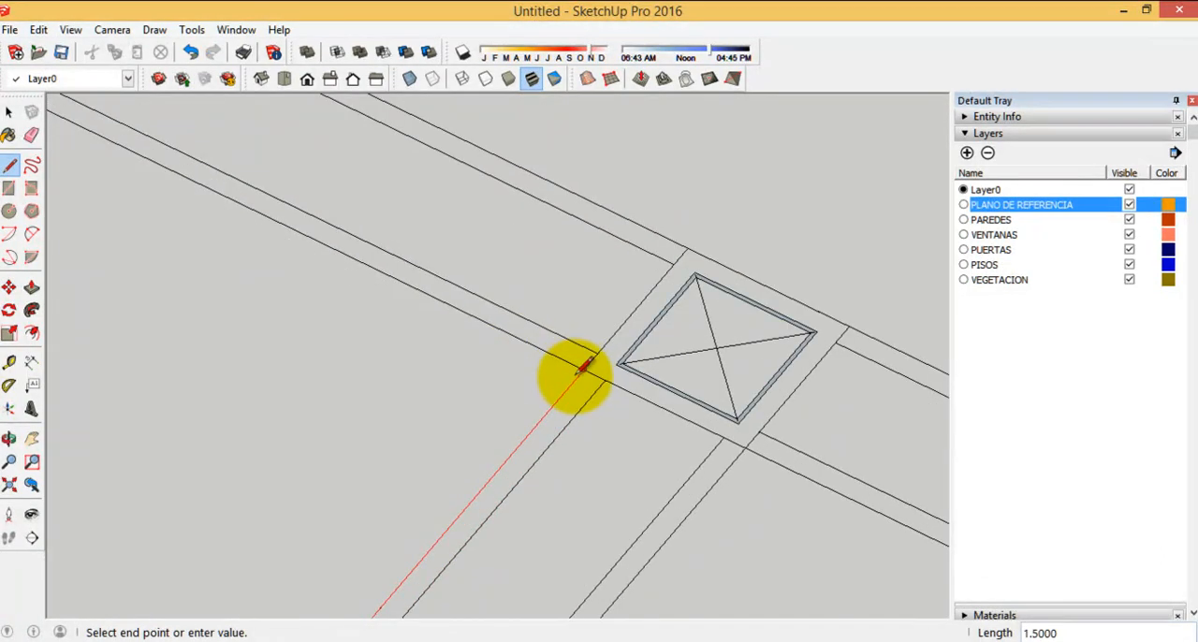
scroll(767, 421, "down", 3)
scroll(294, 160, "up", 5)
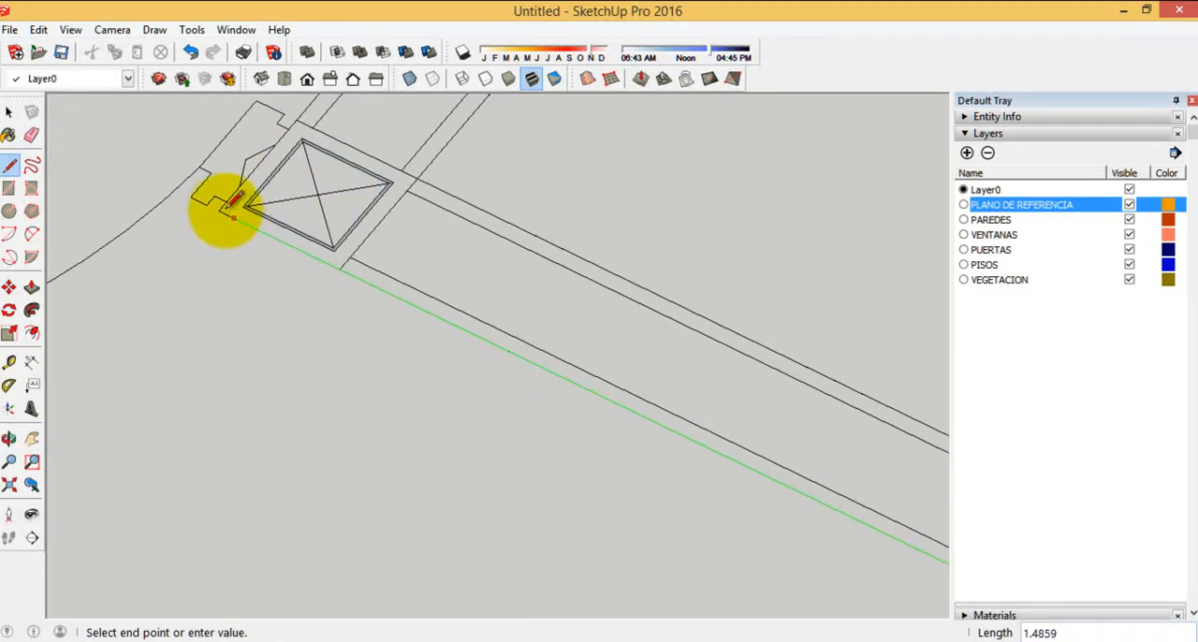
scroll(321, 534, "down", 3)
scroll(441, 343, "up", 6)
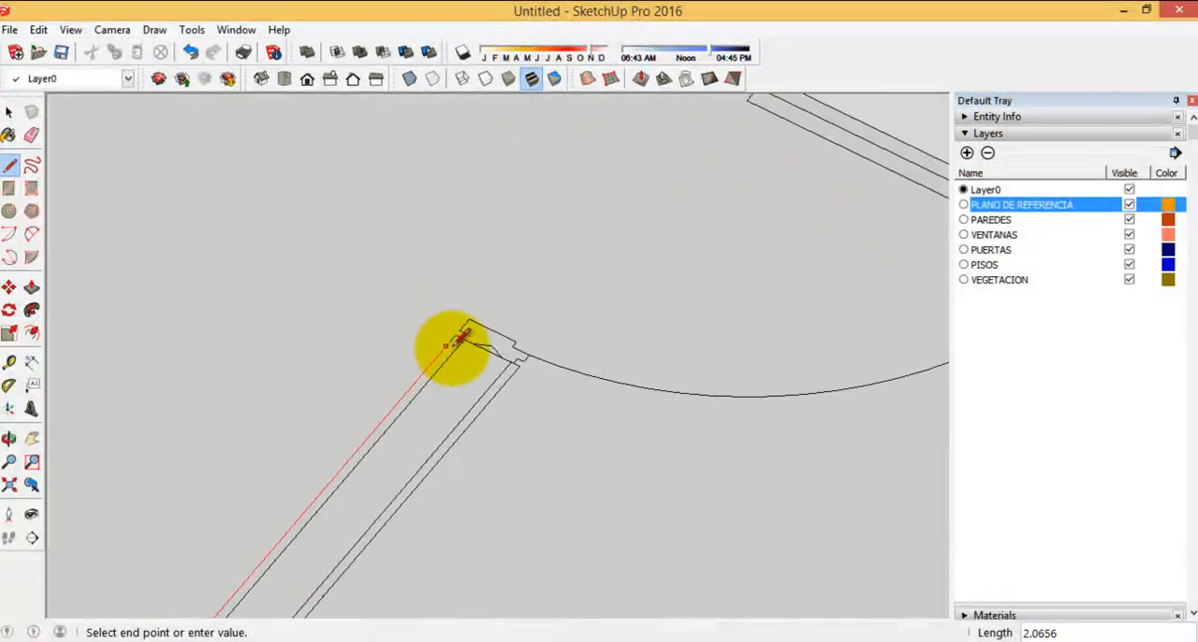
left_click(456, 324)
Extrude the branched wall face upward by 3 with Push/Pull to match the existing walls' tops
scroll(428, 187, "down", 5)
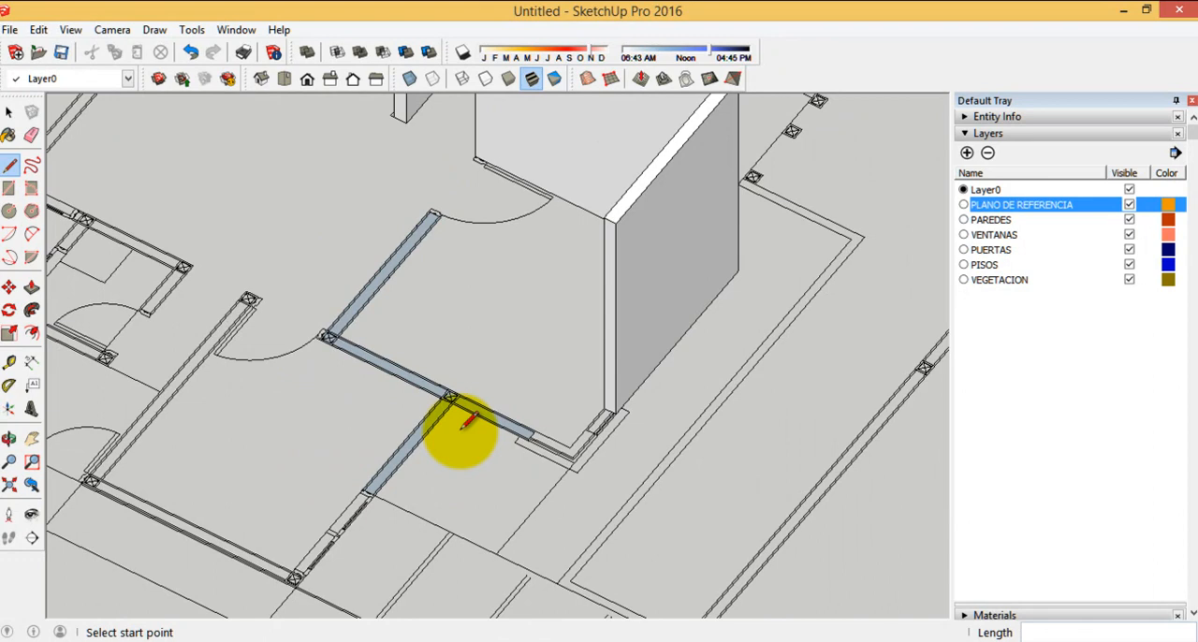
left_click_drag(447, 397, 609, 230)
scroll(619, 248, "down", 3)
Trace the remaining bedroom's L-shaped wall from the door-side column down to the corner, then 2.65 along the outer edge to the window column
middle_click_drag(684, 355, 577, 440)
scroll(518, 398, "up", 5)
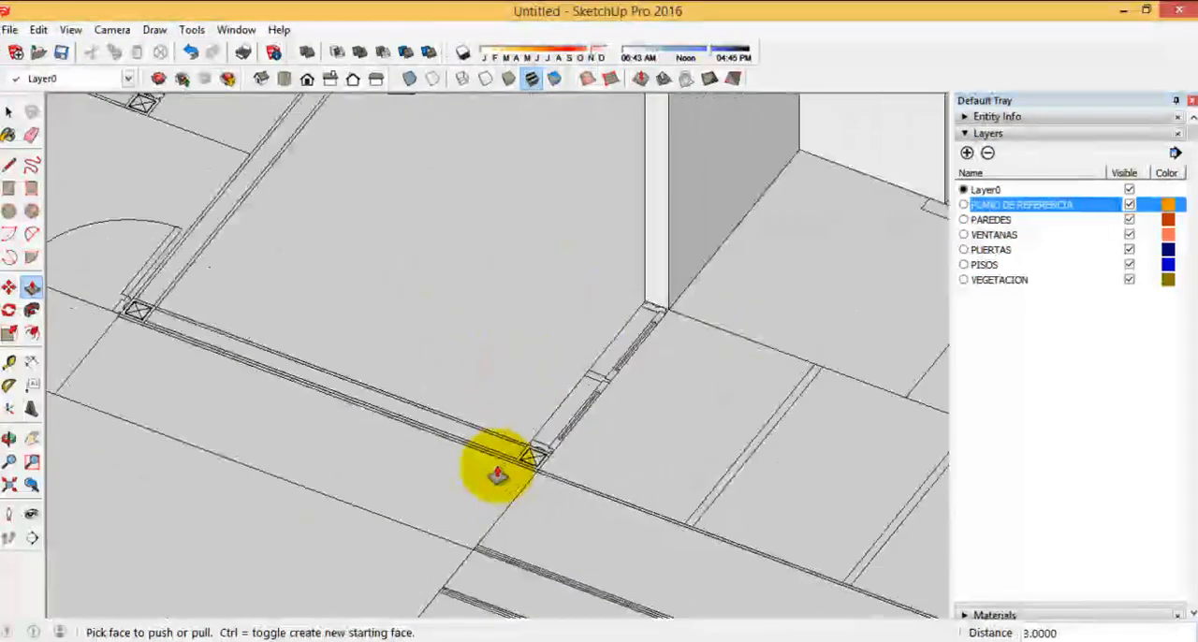
scroll(497, 474, "down", 5)
scroll(421, 393, "up", 3)
middle_click_drag(428, 396, 475, 409)
scroll(245, 302, "up", 1)
left_click(10, 165)
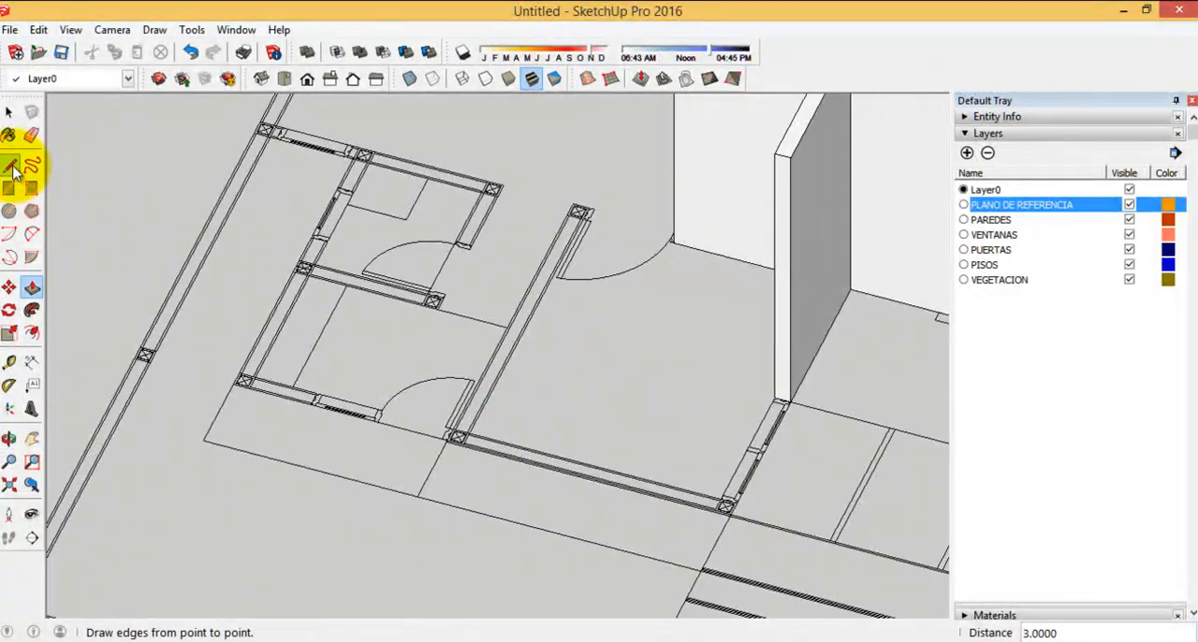
scroll(455, 449, "up", 2)
scroll(617, 225, "up", 4)
left_click(614, 220)
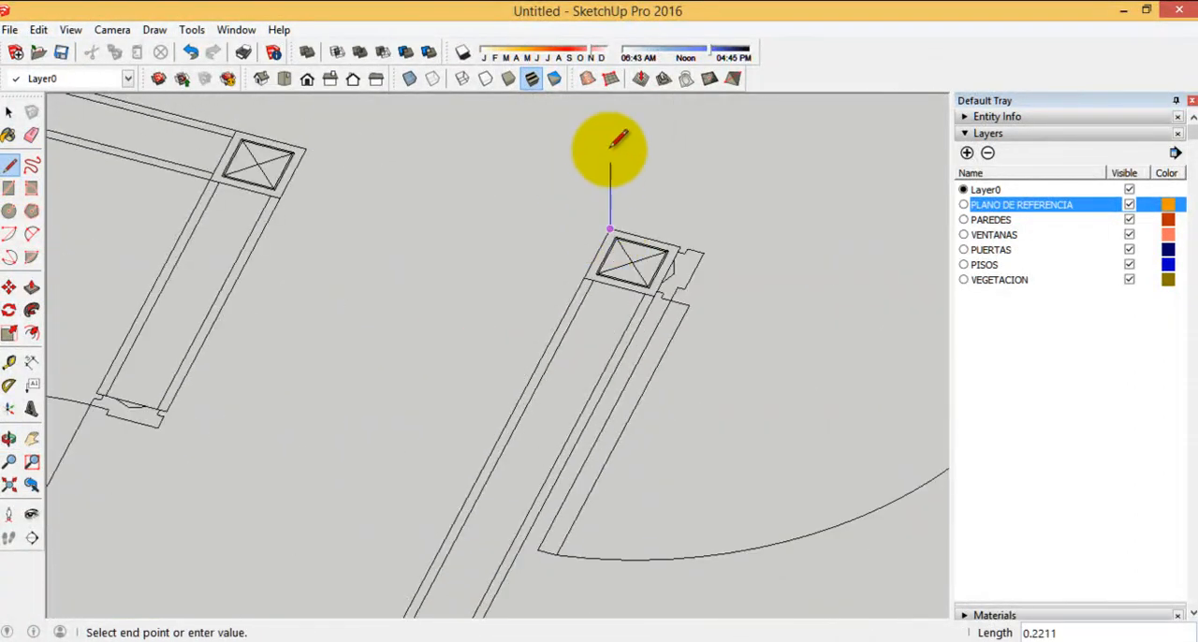
scroll(577, 187, "down", 3)
scroll(477, 396, "up", 5)
left_click(437, 412)
scroll(221, 355, "down", 4)
middle_click_drag(221, 355, 827, 525, "shift")
scroll(654, 451, "up", 5)
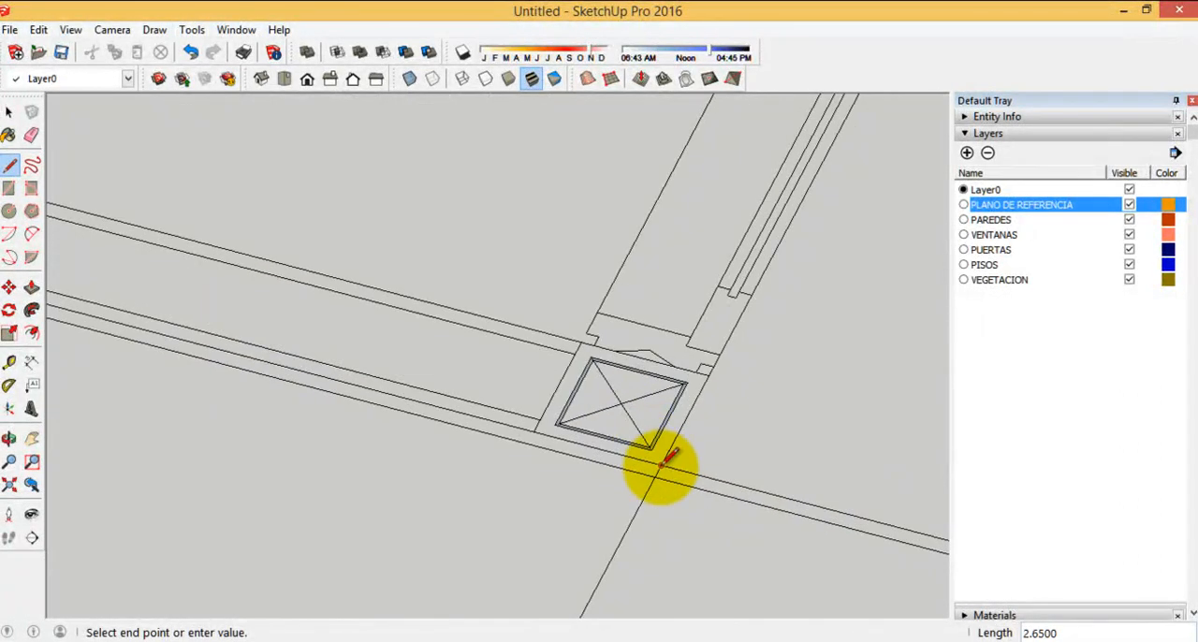
Continue the outline across the window column's end and back along the inner edge to the door-side column
scroll(973, 578, "down", 3)
scroll(869, 492, "down", 5)
scroll(157, 240, "up", 4)
scroll(182, 354, "down", 5)
scroll(631, 308, "up", 6)
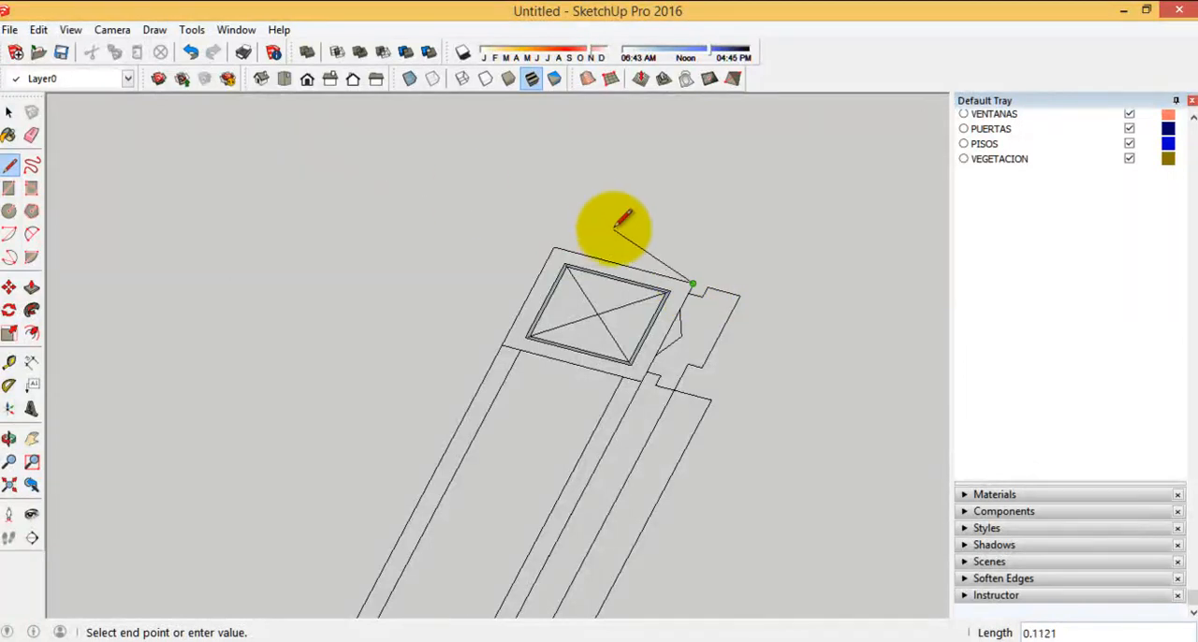
Bring the layer list back into view and hide the PLANO DE REFERENCIA layer to expose the traced outline
left_click(9, 112)
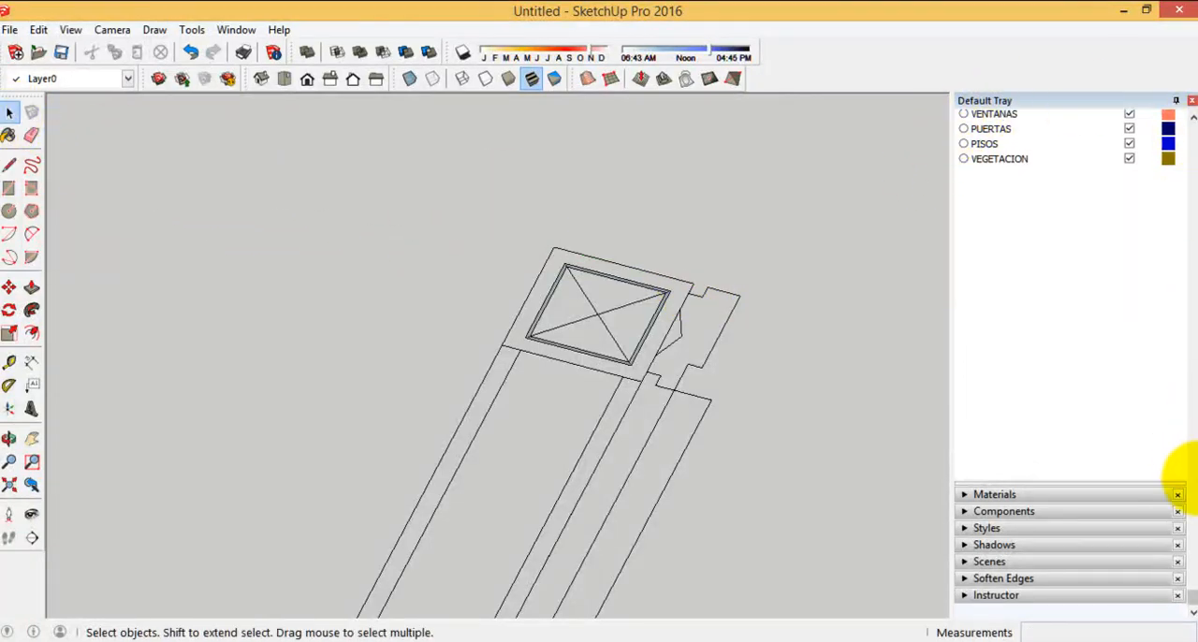
left_click_drag(1184, 592, 1187, 139)
left_click(983, 134)
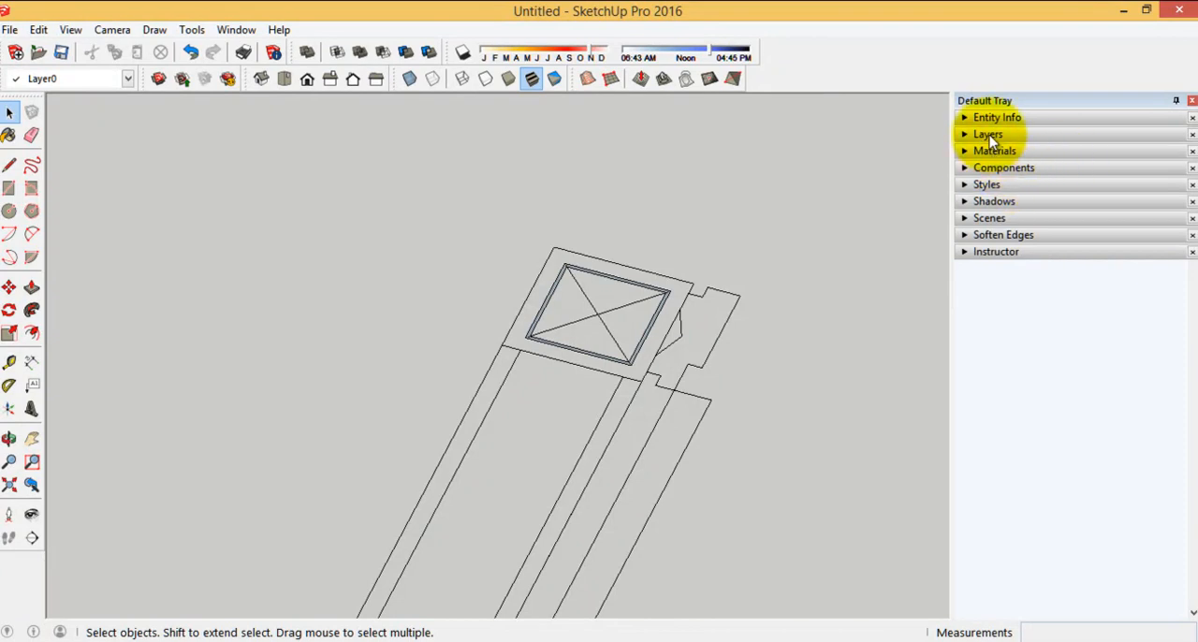
left_click(988, 134)
left_click(1130, 205)
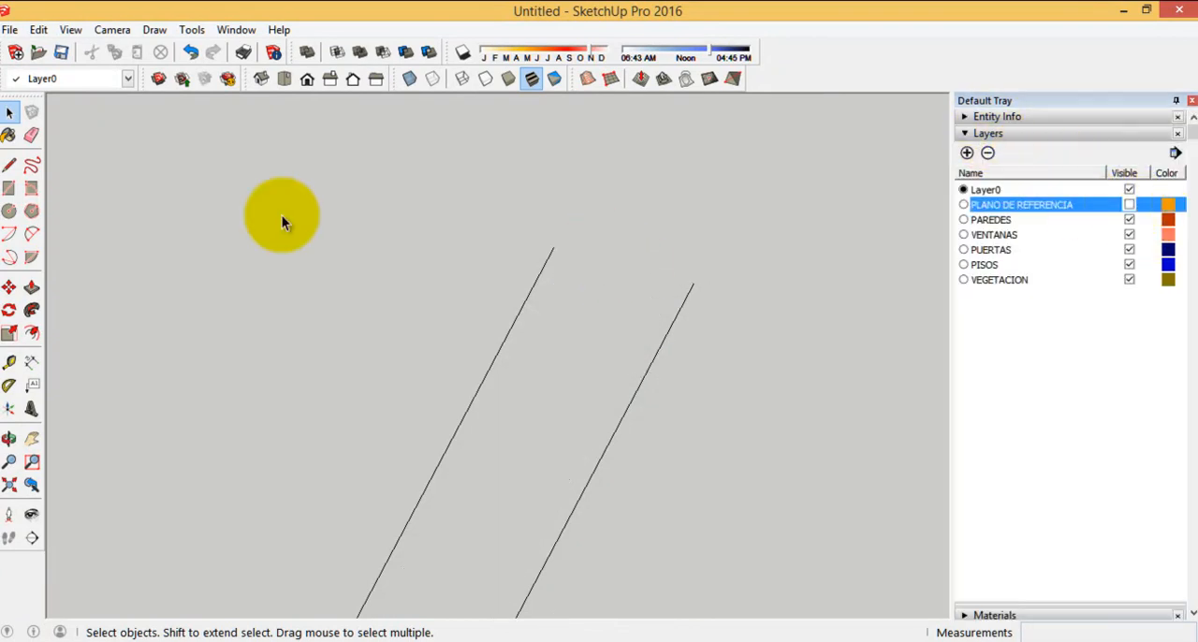
Close the L-shaped outline with a line across its open door-side end and extrude the face upward by 3
left_click(693, 282)
scroll(552, 243, "down", 6)
middle_click_drag(687, 361, 531, 349)
left_click(31, 287)
left_click_drag(534, 442, 671, 265)
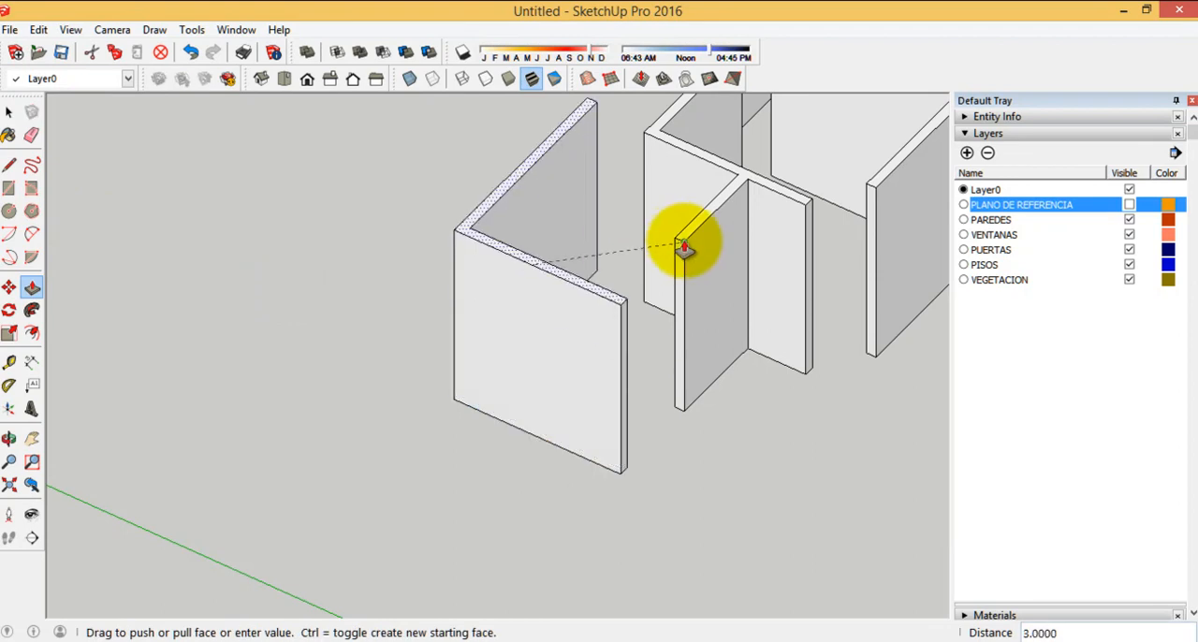
Turn the PLANO DE REFERENCIA layer's visibility back on for tracing the remaining walls
scroll(575, 410, "down", 4)
middle_click_drag(700, 412, 658, 419)
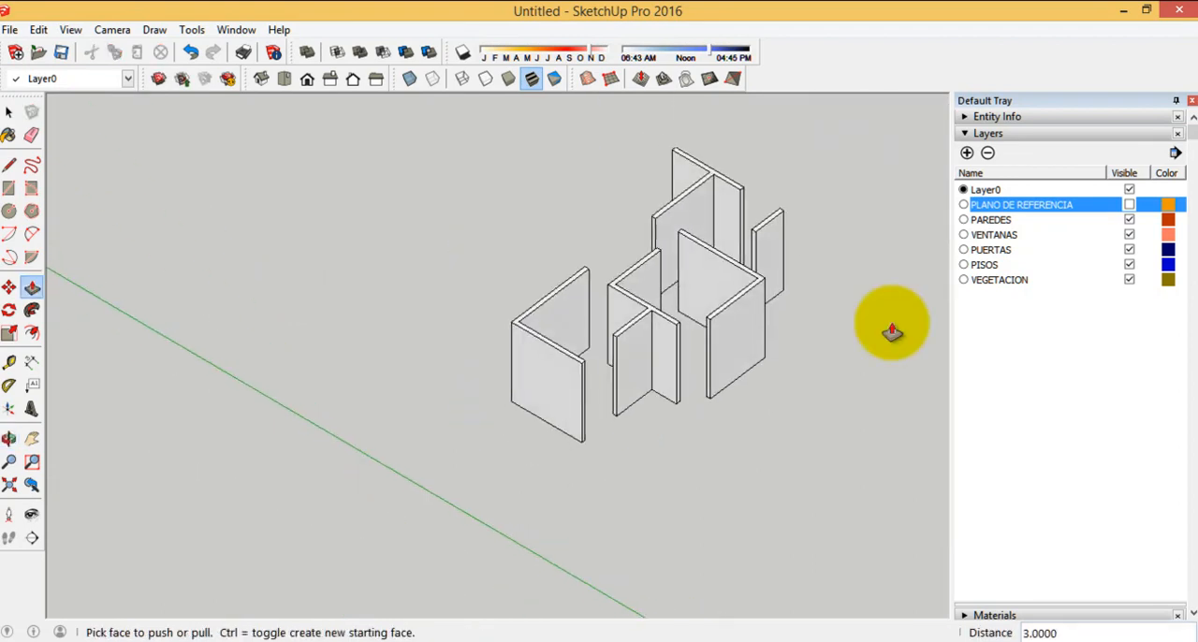
left_click(1130, 205)
Start the small rooms' wall outline with a line from the window's end to the interior partition's junction column
middle_click_drag(775, 374, 414, 484)
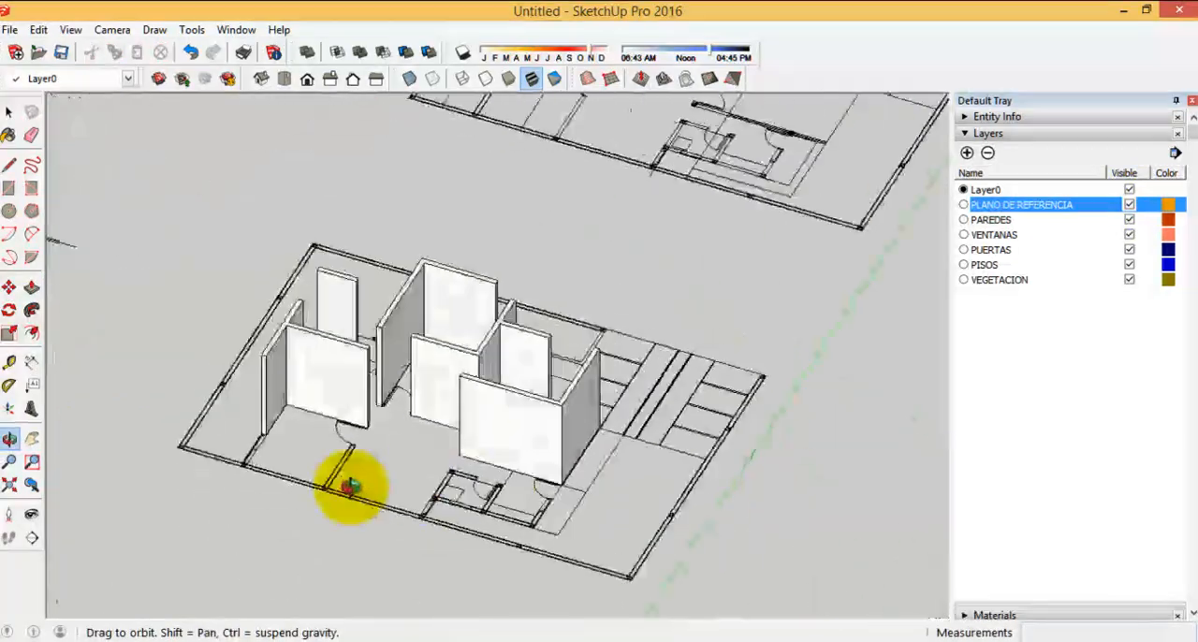
scroll(468, 515, "up", 5)
key("p")
scroll(539, 518, "up", 4)
scroll(515, 449, "down", 1)
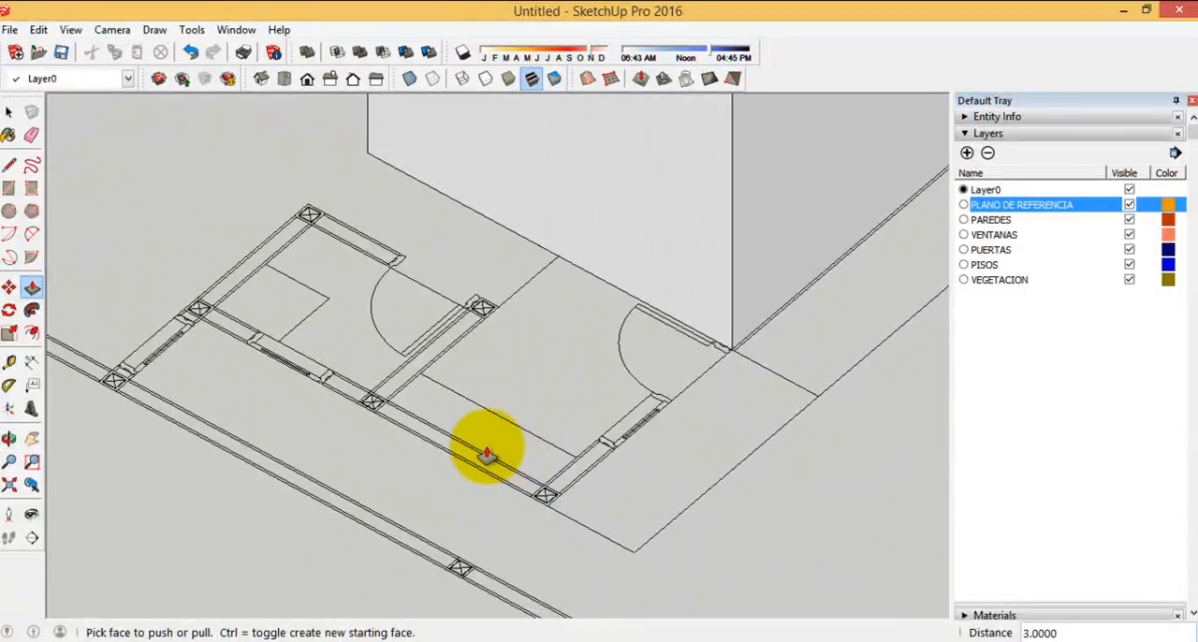
scroll(9, 196, "up", 1)
scroll(495, 428, "up", 4)
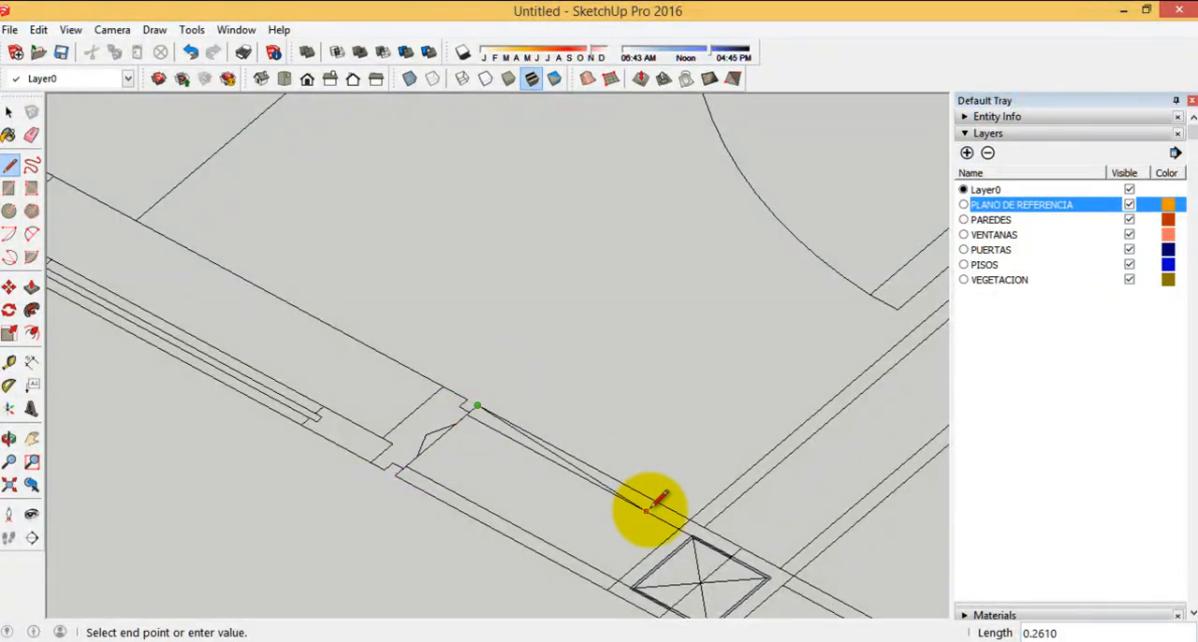
scroll(645, 506, "up", 2)
left_click(704, 522)
scroll(304, 420, "down", 5)
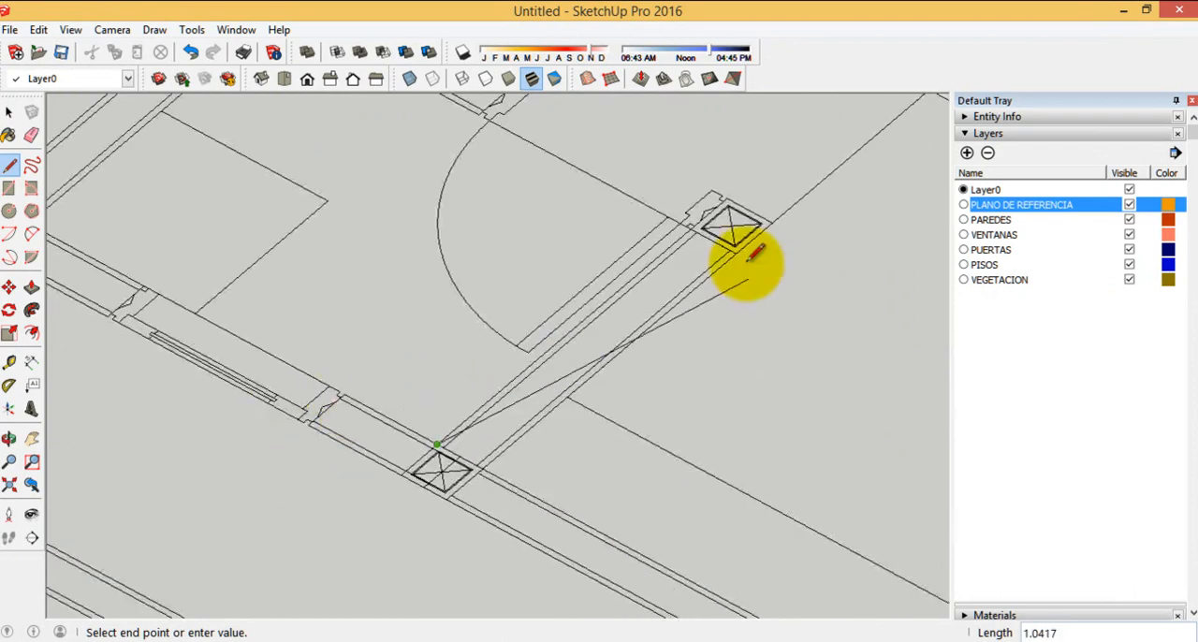
Continue the outline along the interior partition, across its end column and back to the junction column
scroll(754, 204, "up", 5)
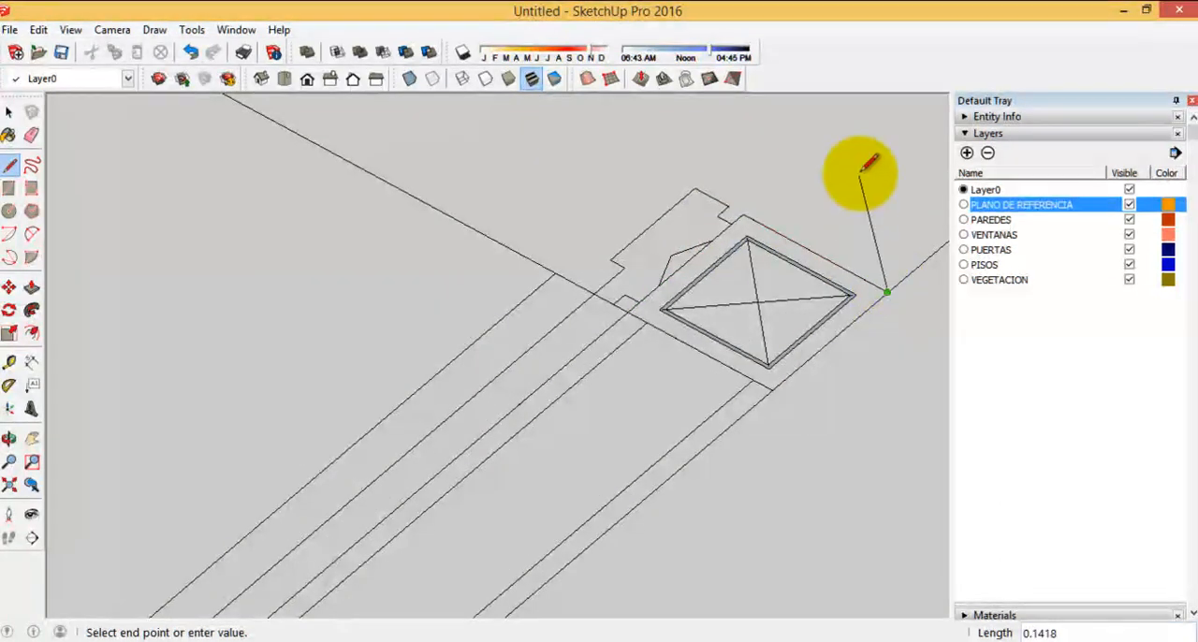
scroll(856, 198, "down", 5)
scroll(604, 420, "up", 4)
scroll(711, 358, "up", 1)
left_click(635, 389)
Continue the outline along the inner edge to the corner column and around the short wall end beside the window
scroll(343, 247, "down", 3)
scroll(345, 240, "down", 3)
scroll(663, 416, "up", 3)
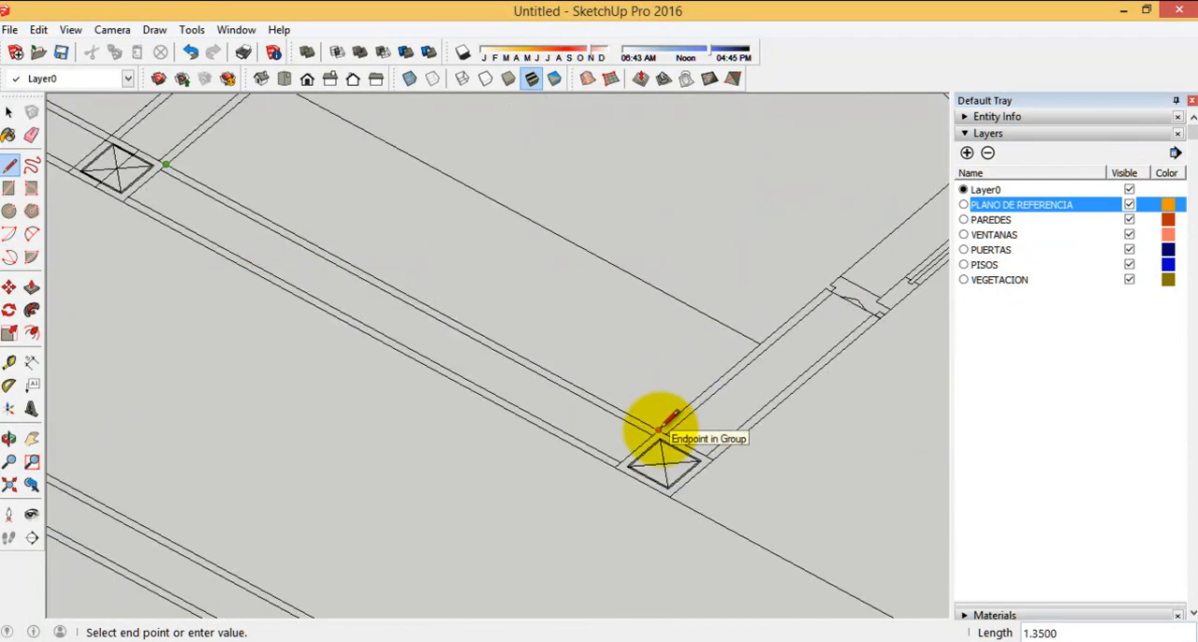
left_click(663, 426)
scroll(837, 286, "up", 3)
scroll(865, 316, "up", 4)
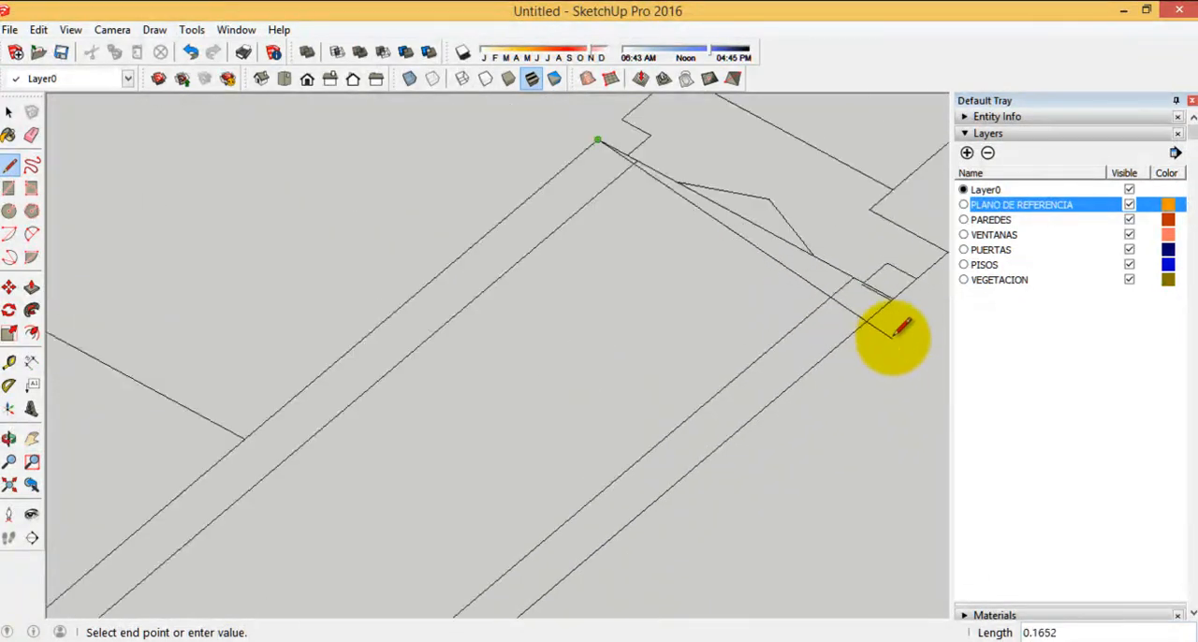
scroll(922, 183, "down", 4)
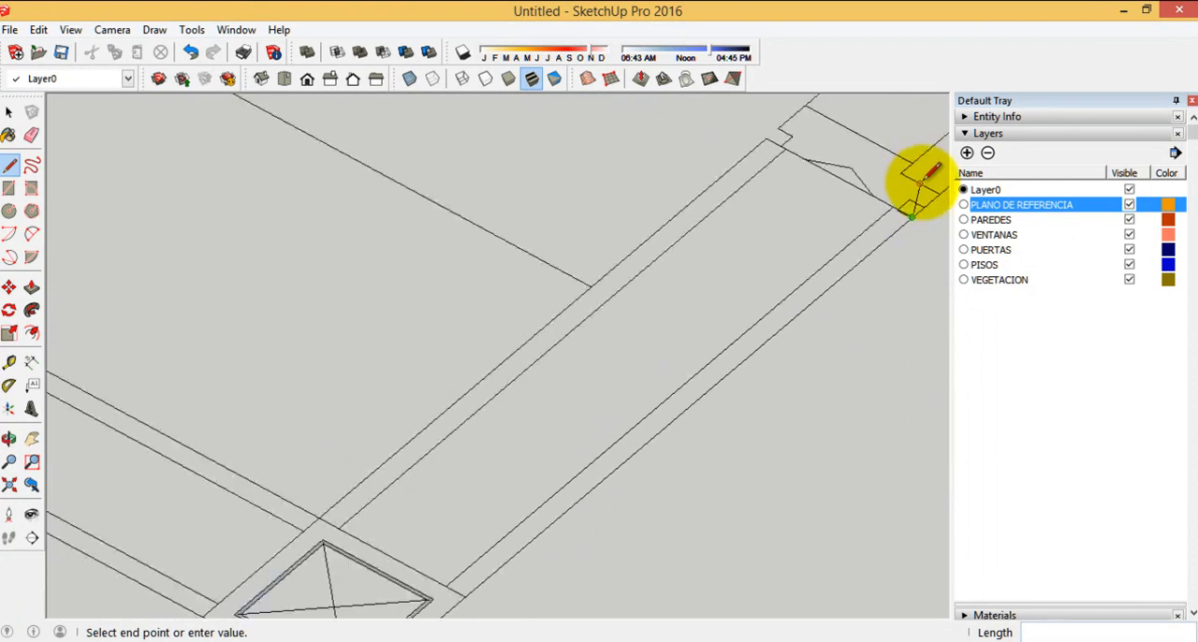
scroll(599, 473, "up", 5)
Close the branched outline along the outer edge back to the window's end and extrude the face upward by 3
scroll(814, 510, "down", 5)
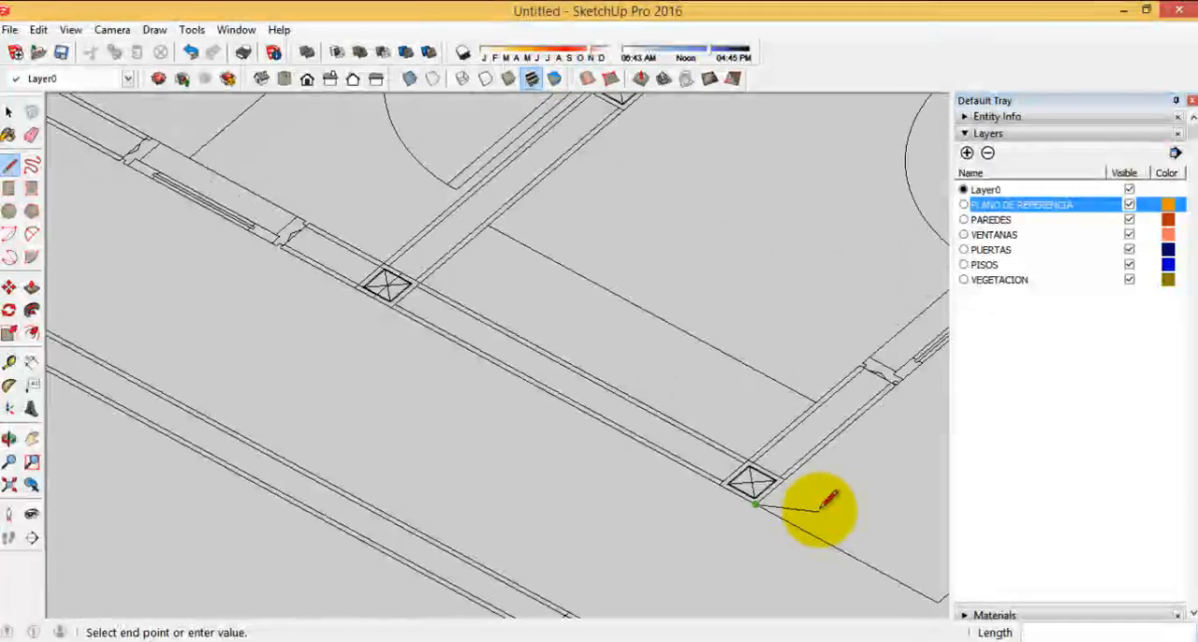
scroll(455, 340, "up", 5)
left_click(436, 305)
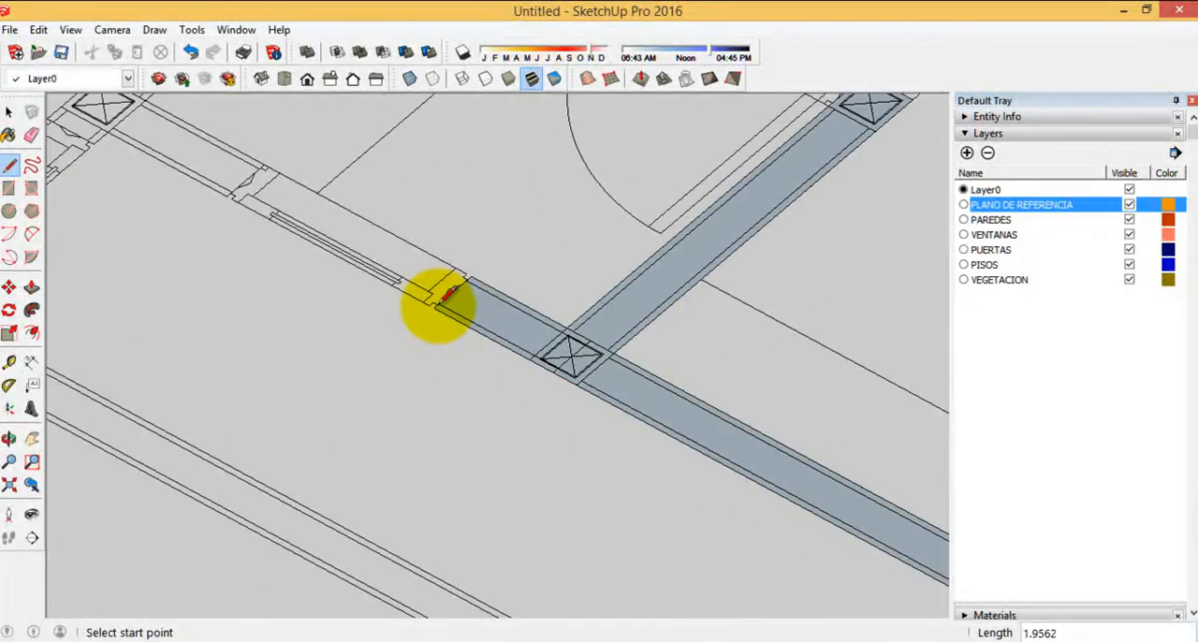
scroll(412, 374, "down", 3)
scroll(636, 374, "down", 2)
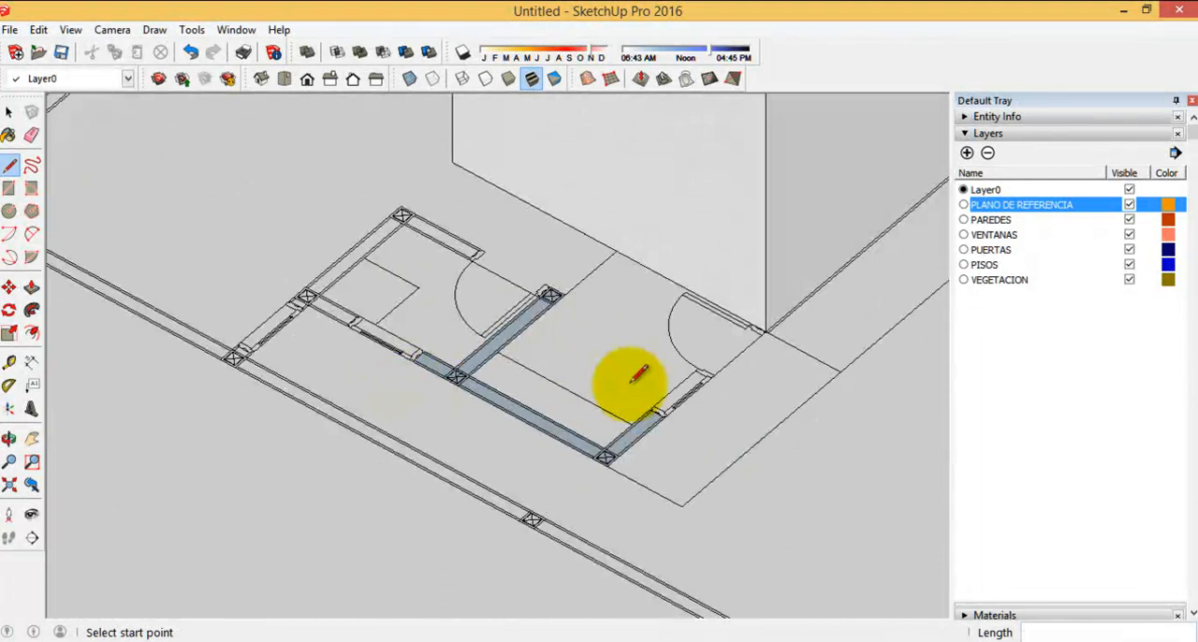
left_click(32, 288)
scroll(561, 393, "up", 3)
left_click(561, 393)
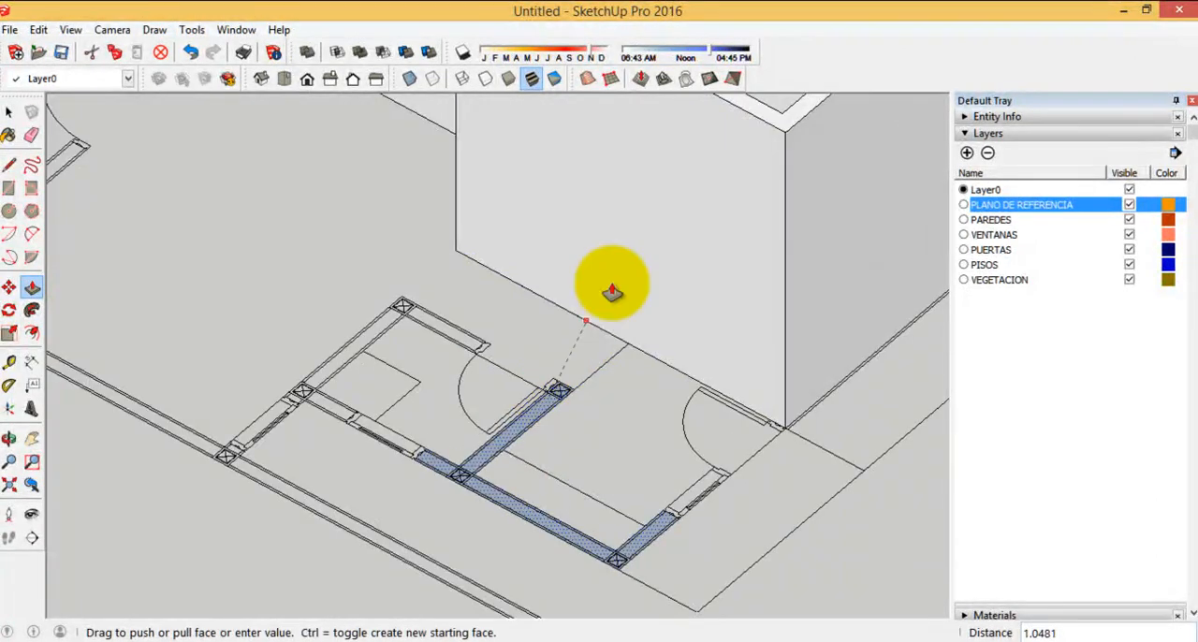
left_click(784, 134)
Start outlining the opposite L-shaped wall of the small room from its door-side end to the corner column's inner corner
scroll(793, 270, "down", 3)
middle_click_drag(375, 361, 693, 267)
scroll(516, 235, "up", 5)
middle_click_drag(476, 302, 566, 327)
scroll(140, 201, "up", 2)
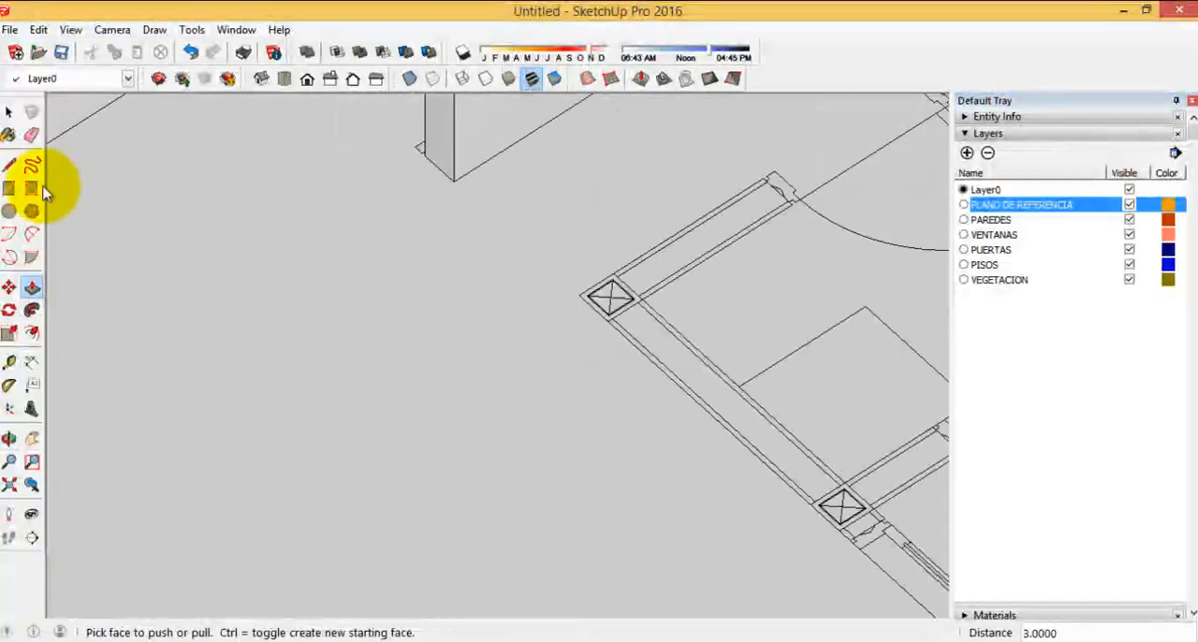
scroll(347, 296, "down", 3)
scroll(565, 258, "up", 5)
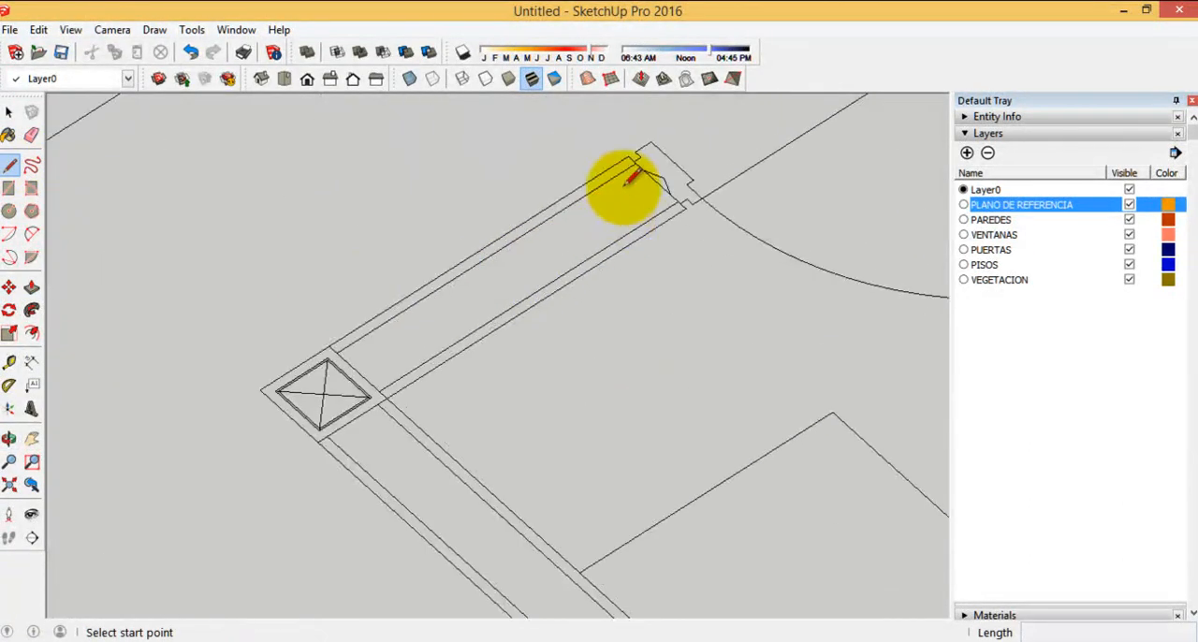
scroll(593, 127, "down", 4)
scroll(516, 219, "up", 5)
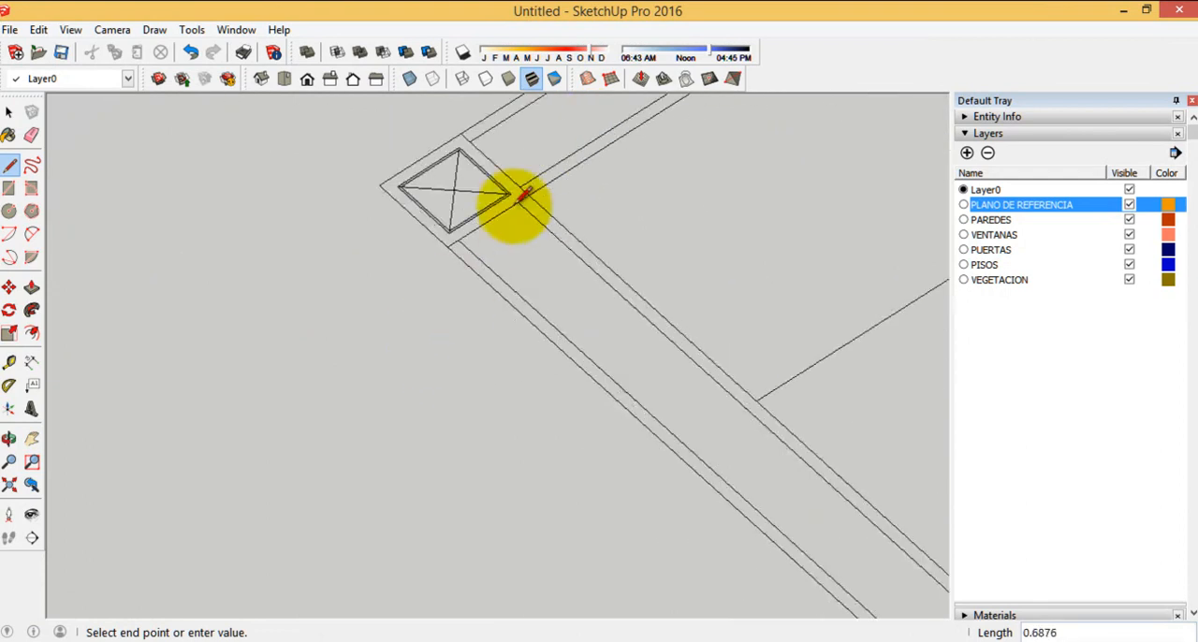
left_click(534, 195)
Continue the outline along the inner edge to the next column, around the branch wall's end and back to that column
scroll(240, 179, "down", 4)
scroll(581, 403, "up", 2)
scroll(585, 403, "up", 2)
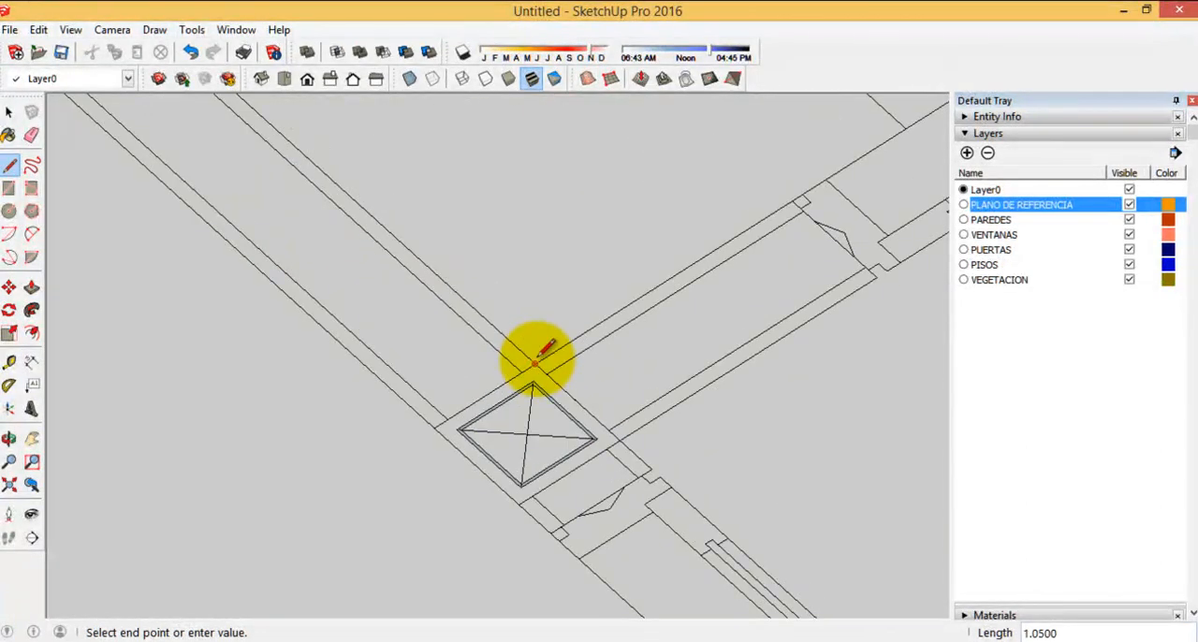
scroll(460, 364, "down", 2)
scroll(686, 273, "up", 4)
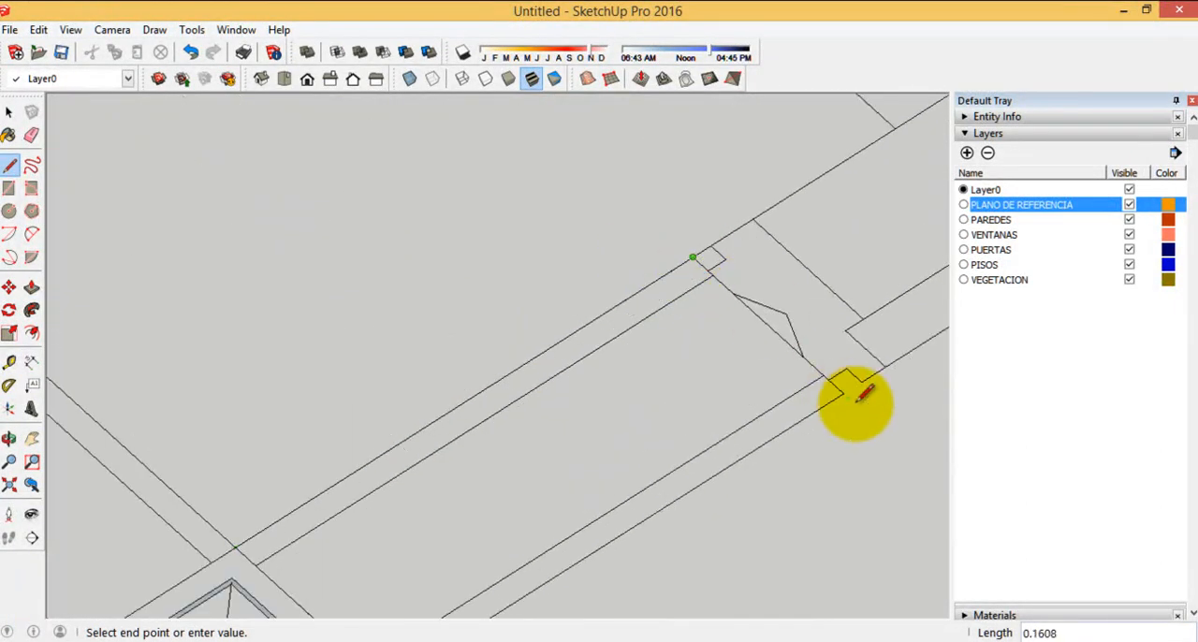
scroll(730, 412, "down", 3)
scroll(561, 476, "up", 4)
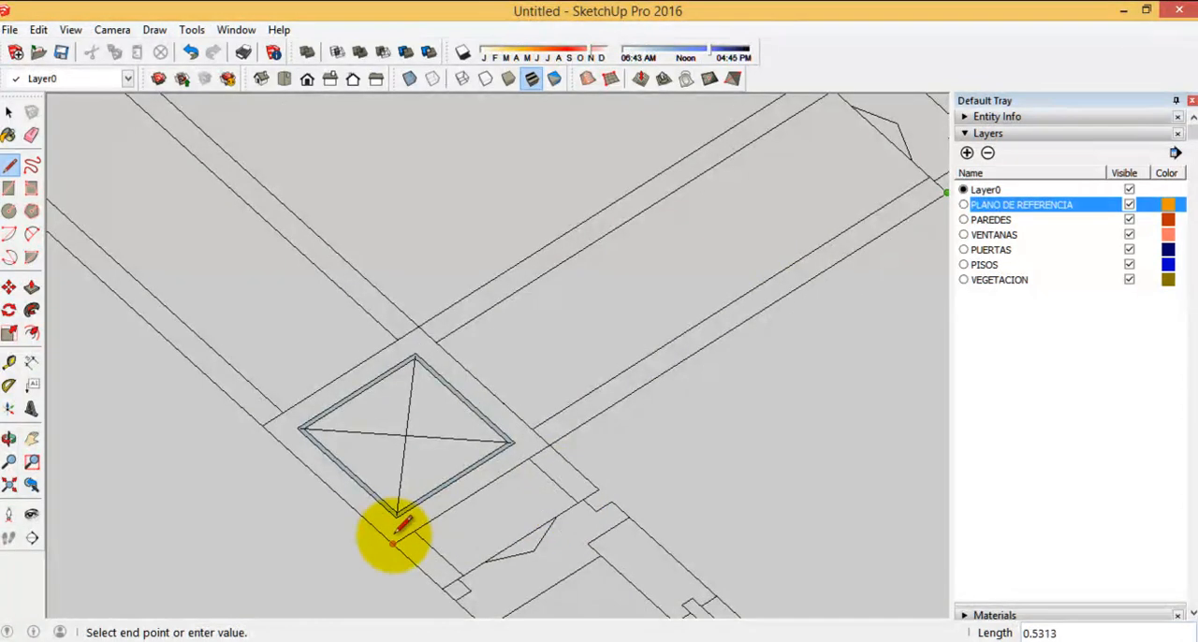
Trace around the short wall end beside the window and close the outline along the wall's outer edge
scroll(400, 351, "down", 4)
scroll(569, 288, "down", 3)
middle_click_drag(553, 374, 578, 391)
scroll(573, 385, "up", 3)
scroll(482, 295, "up", 2)
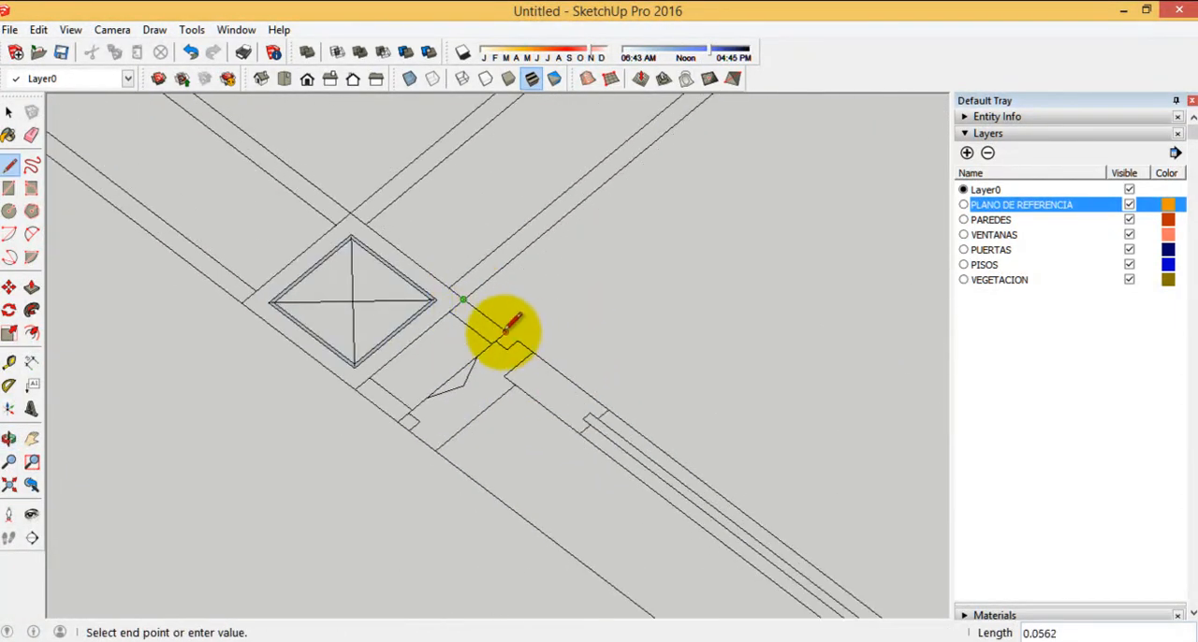
scroll(682, 516, "down", 5)
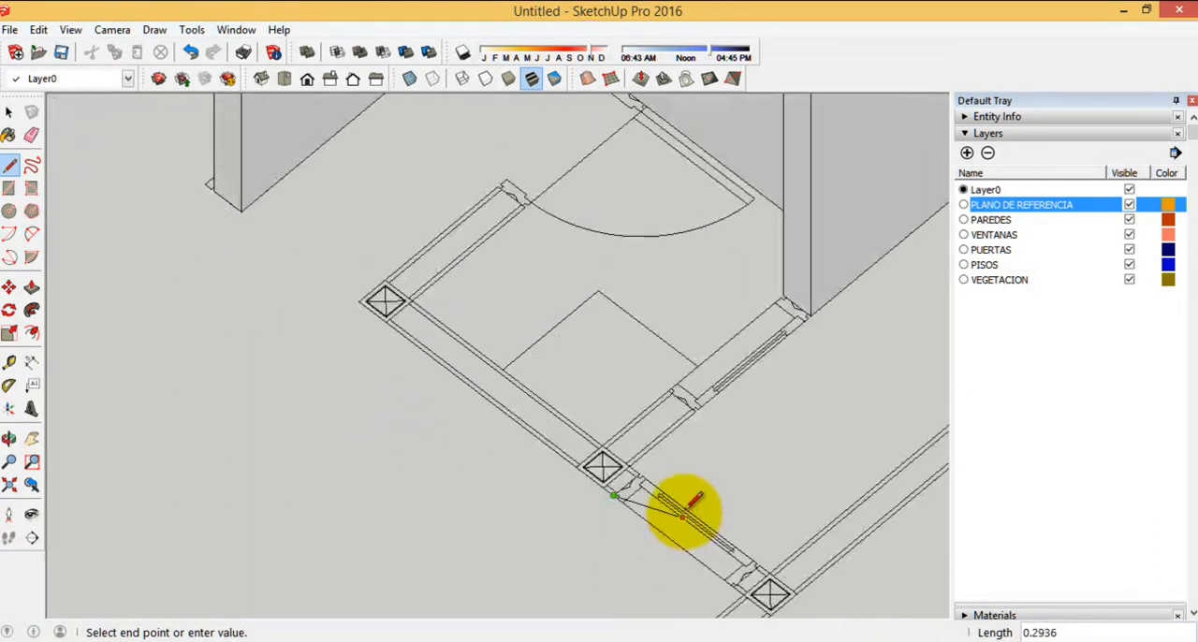
scroll(384, 301, "up", 4)
scroll(534, 174, "down", 3)
scroll(441, 182, "up", 2)
left_click(429, 175)
Draw a rectangle over the short wall piece between the window and the boundary column
scroll(388, 137, "down", 3)
scroll(524, 340, "up", 5)
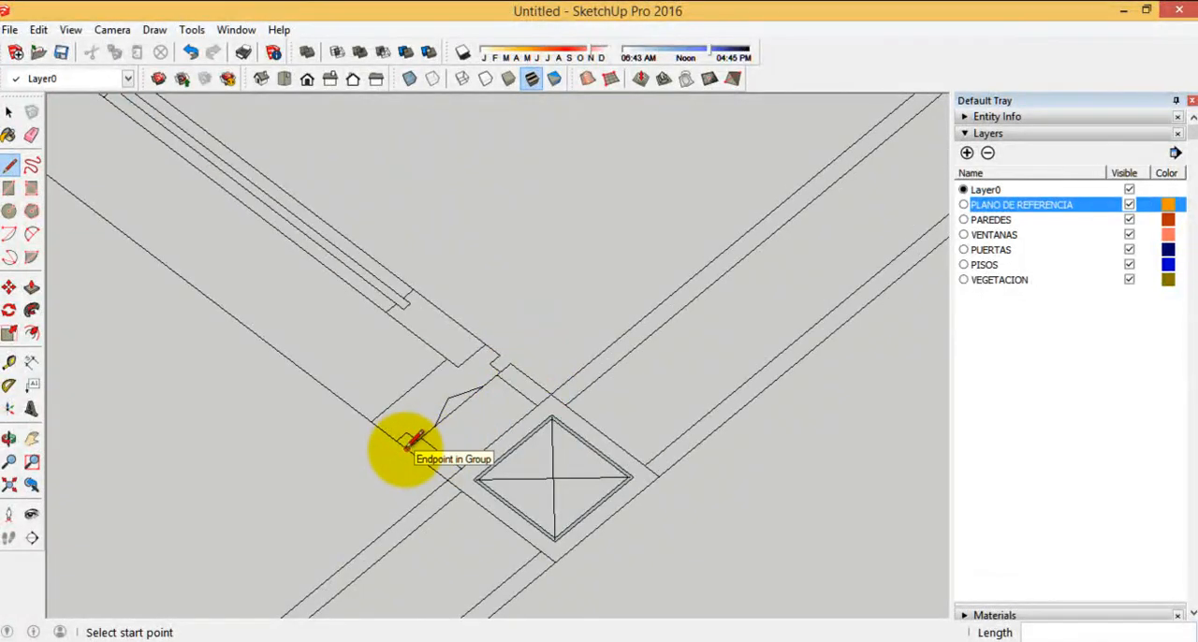
left_click(8, 191)
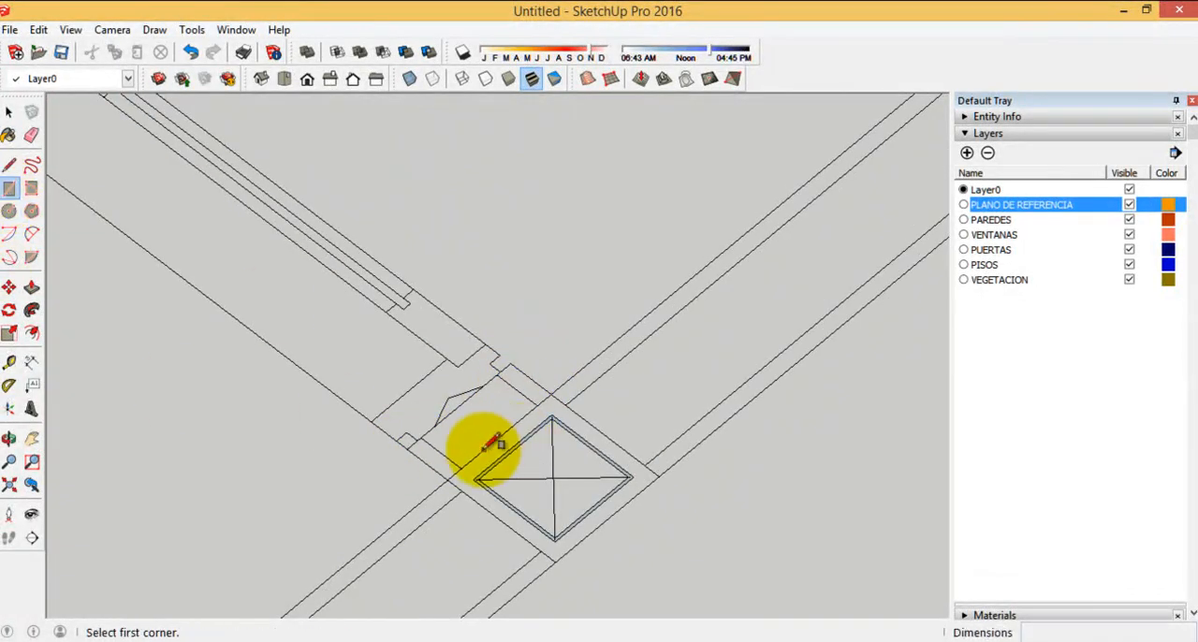
left_click(587, 401)
scroll(590, 403, "down", 3)
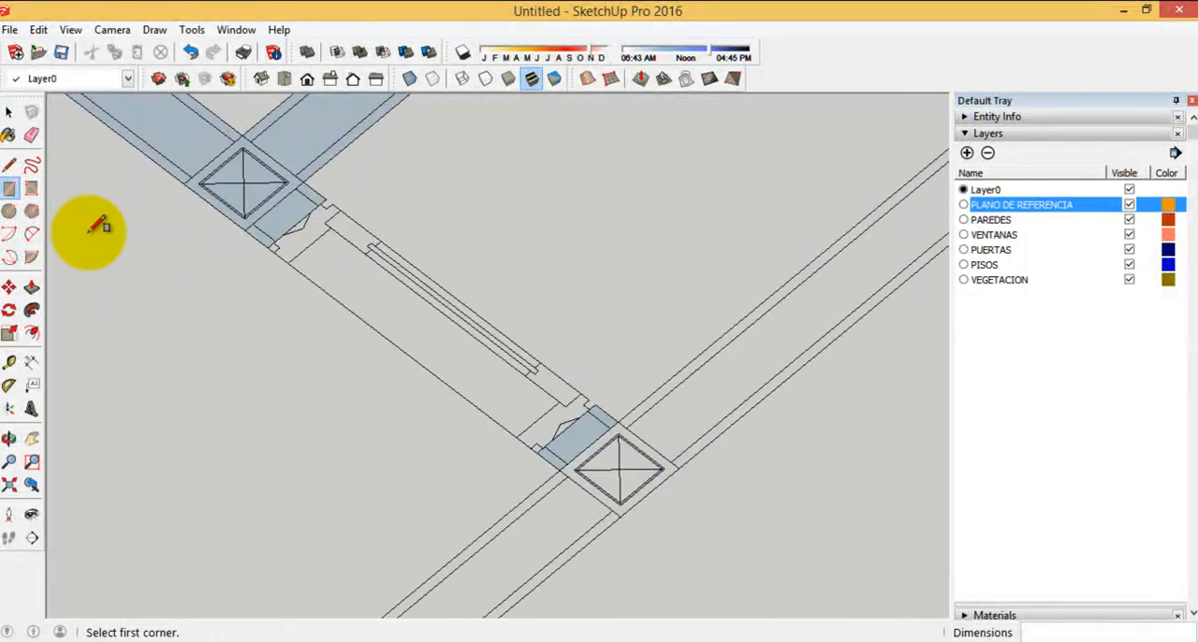
Extrude the branched wall face and the short piece beside the boundary column upward by 3
left_click(32, 288)
scroll(578, 497, "down", 5)
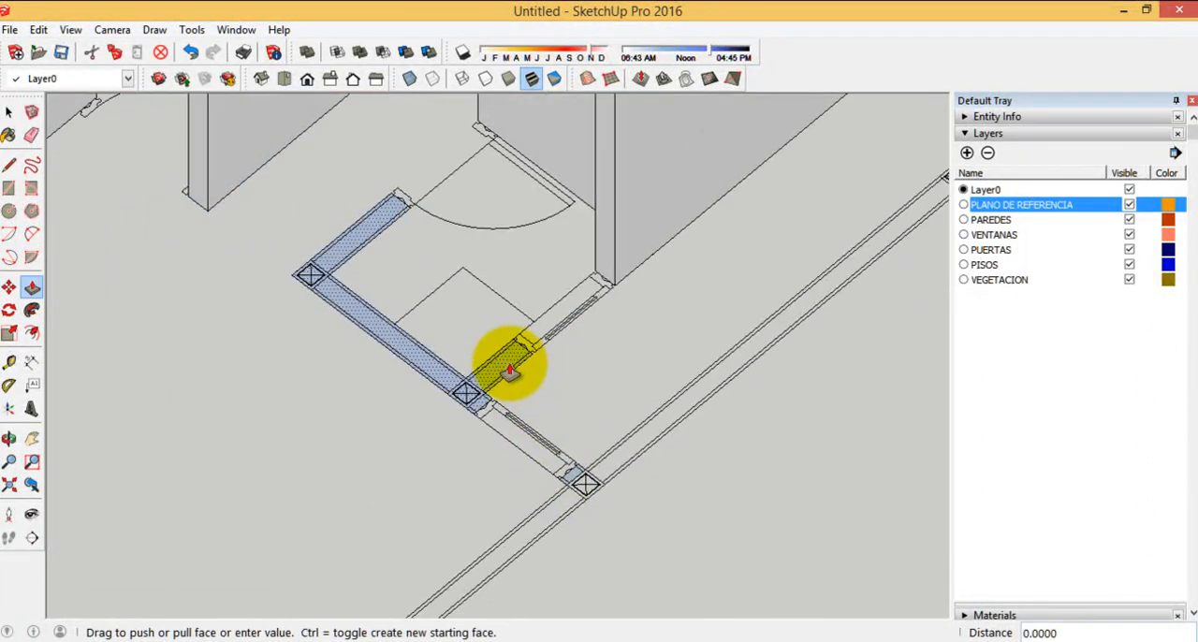
scroll(510, 363, "down", 4)
left_click(568, 162)
scroll(551, 397, "up", 4)
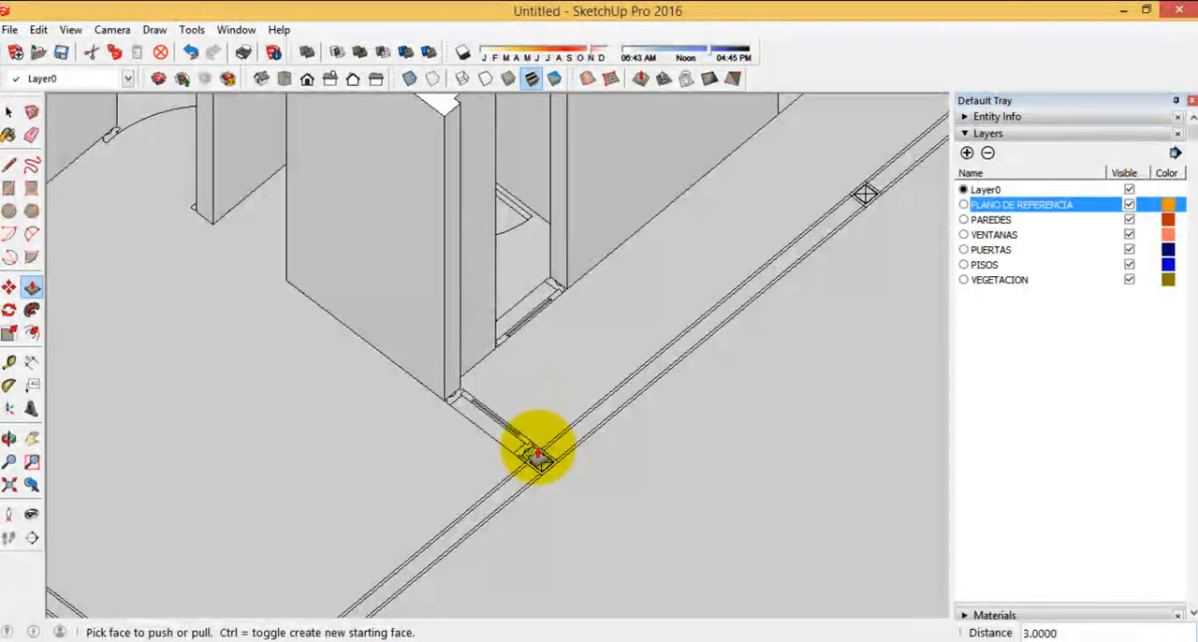
left_click(538, 456)
scroll(368, 304, "down", 2)
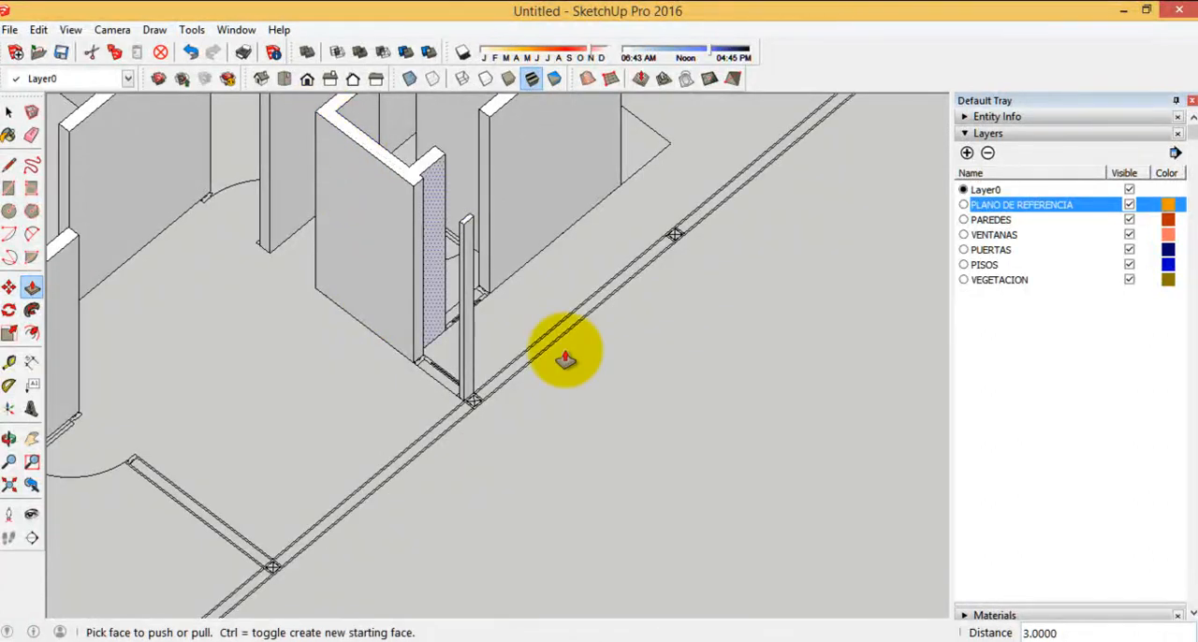
Draw a rectangle over the straight partition between the door opening and the boundary column
scroll(455, 401, "down", 4)
middle_click_drag(455, 401, 509, 366)
scroll(444, 487, "up", 3)
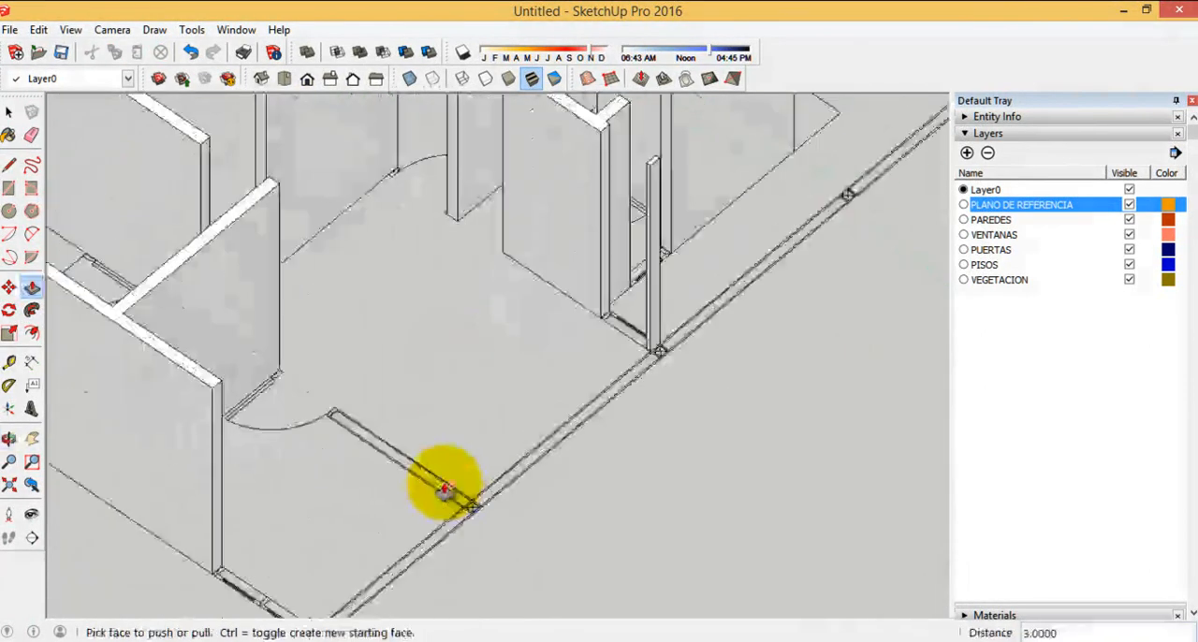
scroll(444, 487, "up", 3)
left_click(9, 187)
scroll(268, 356, "up", 3)
scroll(103, 220, "up", 2)
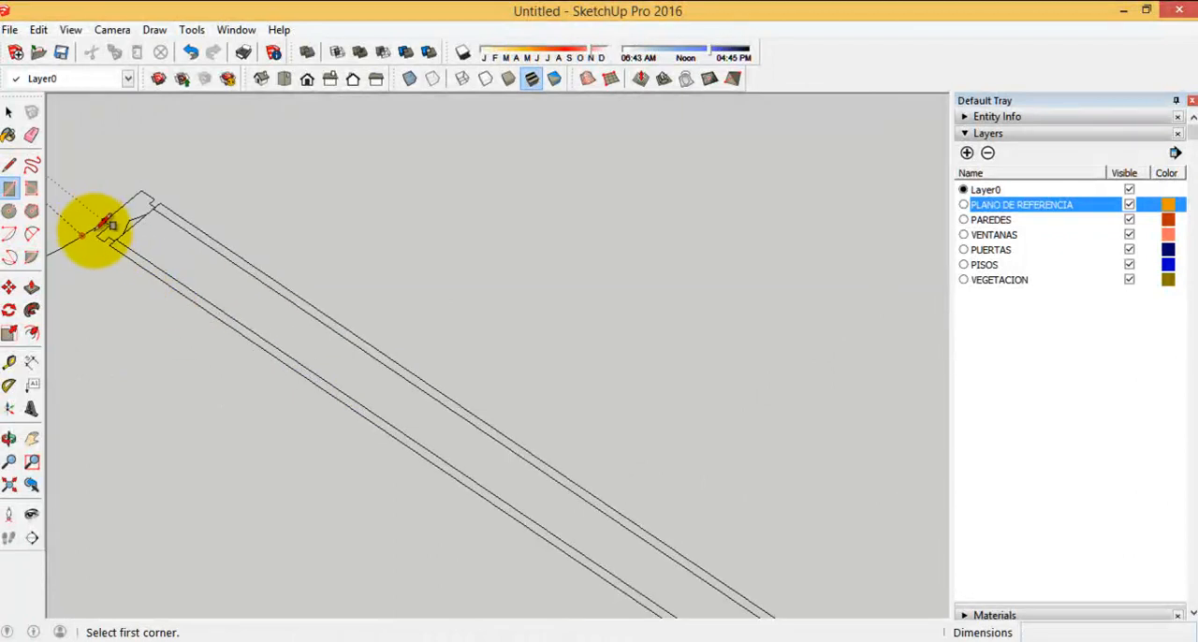
scroll(140, 157, "down", 3)
scroll(560, 421, "up", 4)
left_click(614, 489)
Extrude the straight partition's face upward by 3, level with the neighbouring wall's top
scroll(614, 488, "down", 2)
left_click(31, 286)
scroll(494, 496, "down", 2)
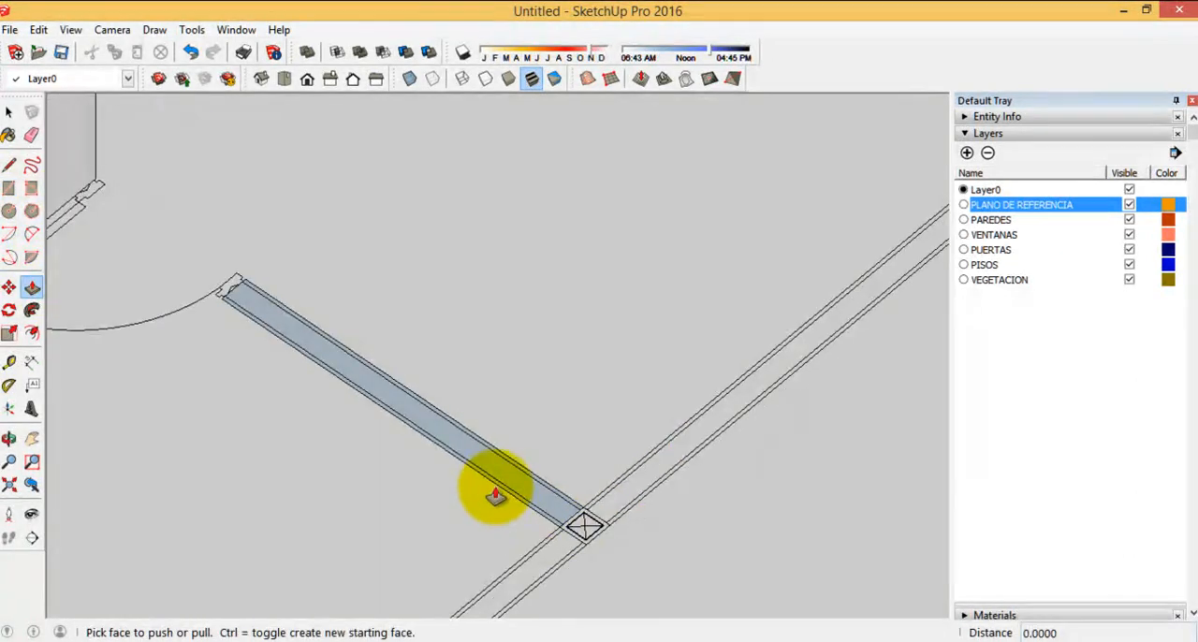
left_click(490, 473)
scroll(443, 436, "down", 3)
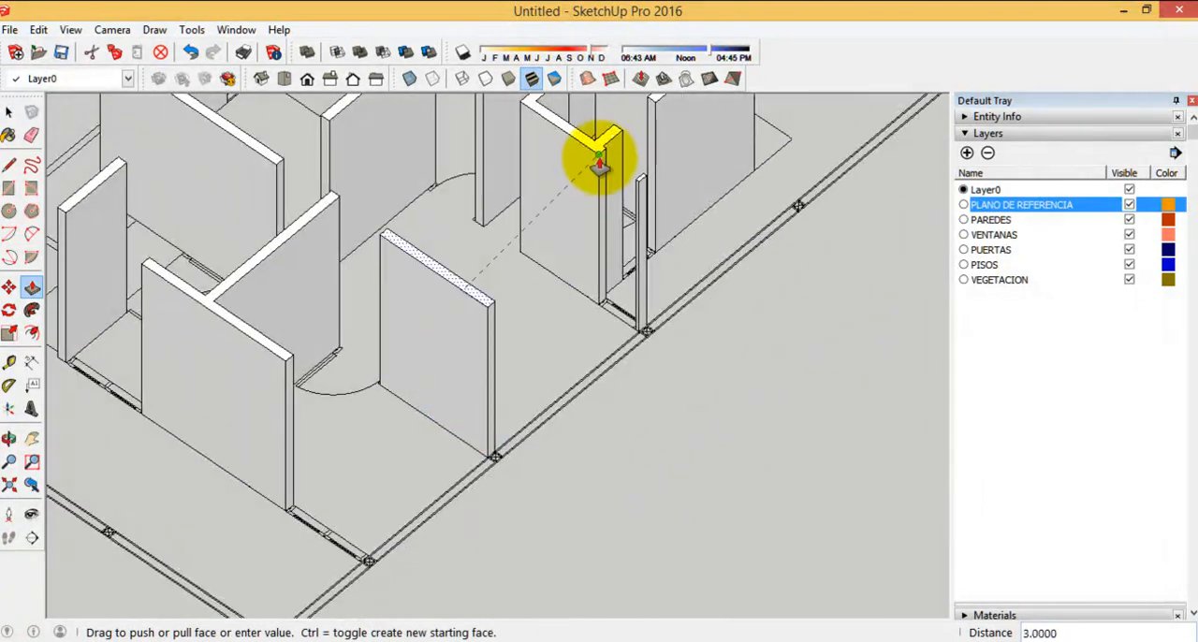
scroll(689, 436, "down", 5)
Examine the extruded walls from several sides and check the boundary wall's plan for parts not yet modelled
middle_click_drag(428, 436, 759, 470)
middle_click_drag(230, 447, 543, 465)
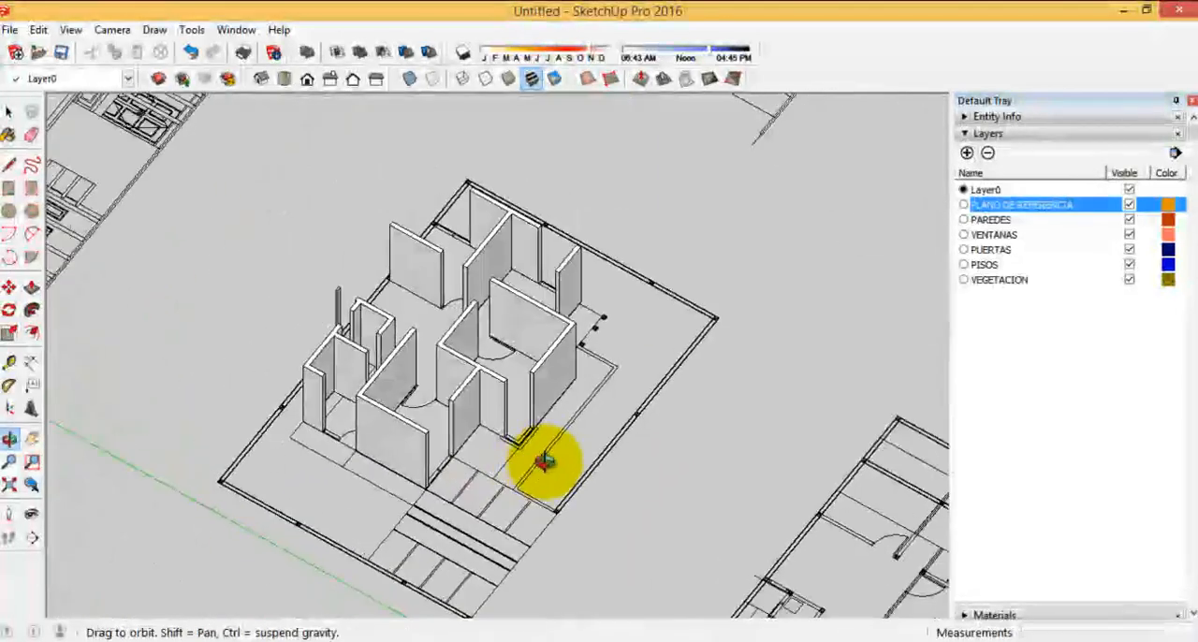
scroll(363, 459, "up", 5)
scroll(346, 457, "up", 4)
scroll(339, 457, "down", 5)
middle_click_drag(708, 430, 663, 564)
scroll(585, 440, "down", 1)
middle_click_drag(585, 440, 102, 308)
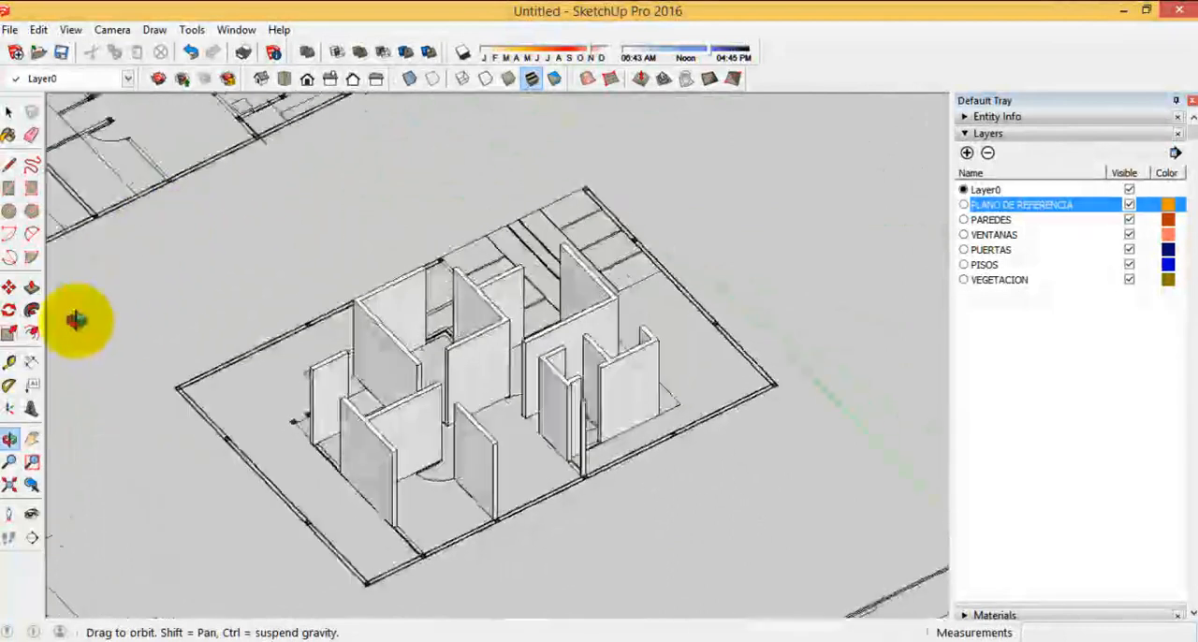
scroll(520, 508, "up", 5)
key("p")
scroll(663, 406, "down", 2)
middle_click_drag(664, 406, 356, 505)
scroll(299, 414, "up", 6)
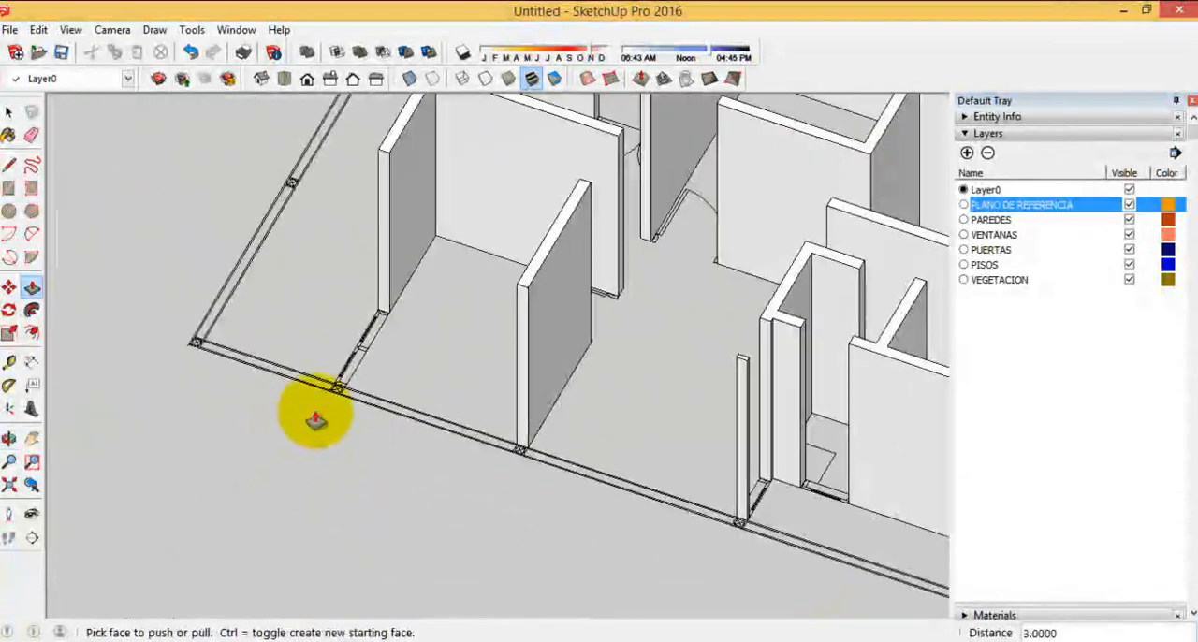
scroll(372, 403, "down", 4)
middle_click_drag(275, 374, 294, 406)
scroll(617, 485, "up", 5)
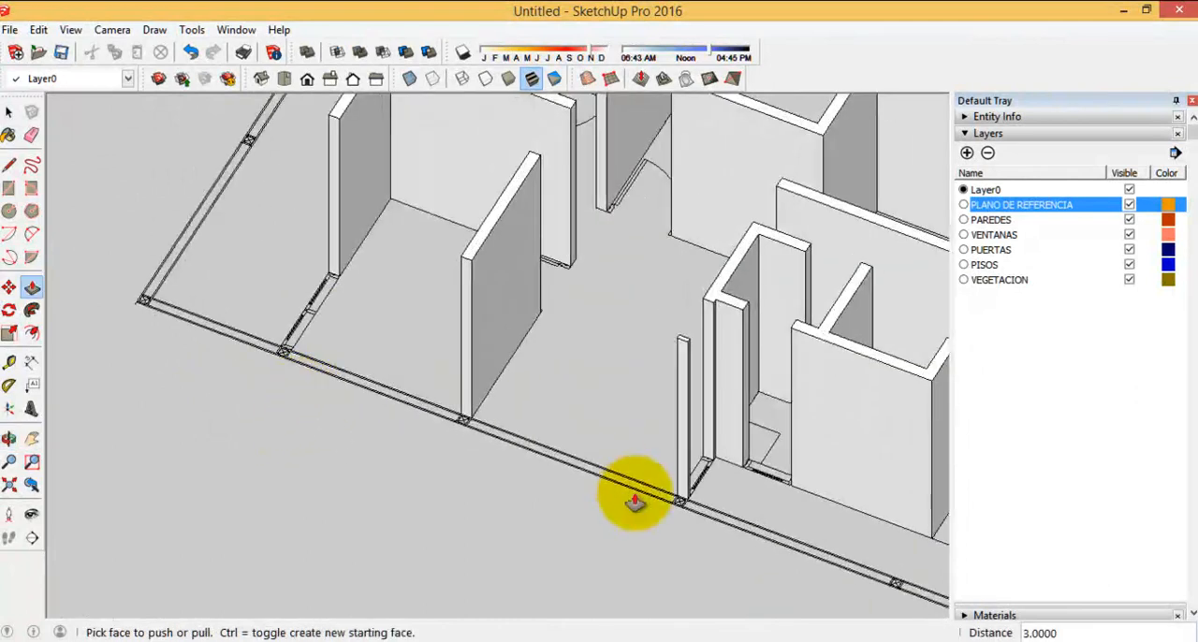
Switch to the SMALL HOUSE drawing in AutoCAD and inspect the boundary wall in the LEFT SIDE VIEW elevation
mouse_move(690, 623)
left_click(758, 562)
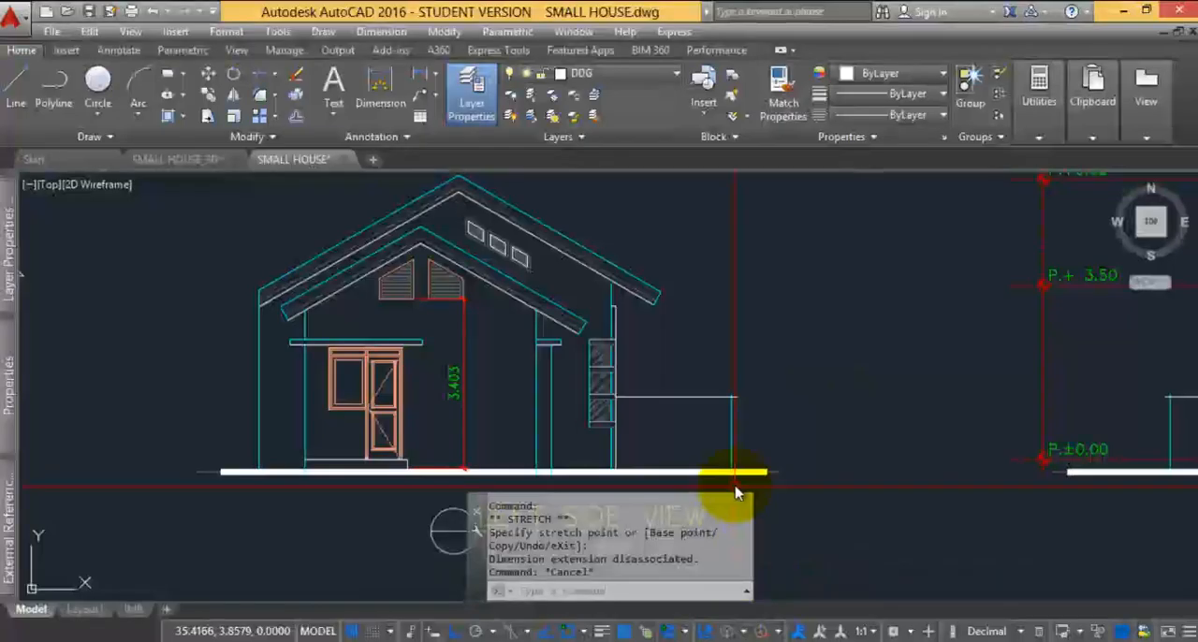
scroll(477, 393, "down", 5)
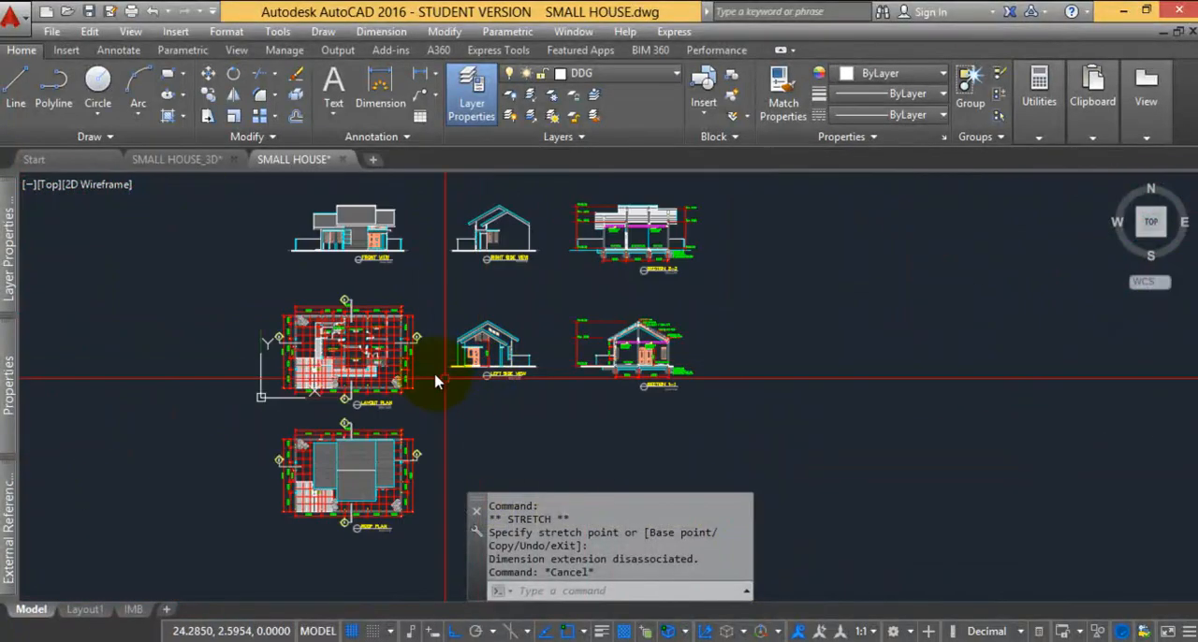
scroll(476, 374, "up", 8)
middle_click_drag(816, 346, 708, 402)
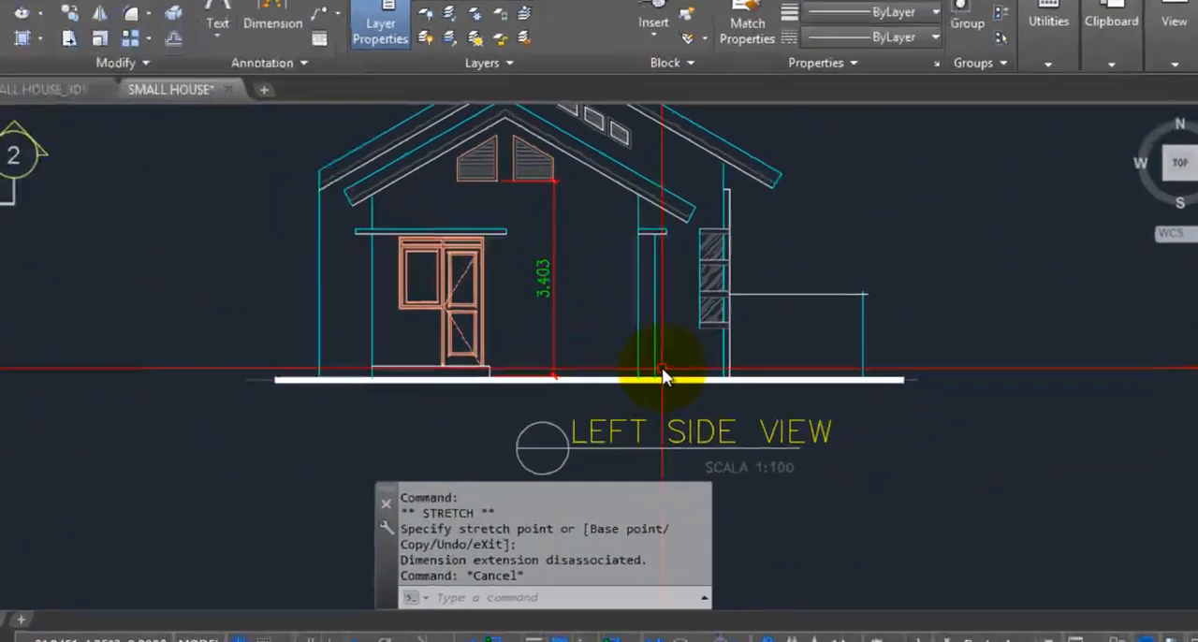
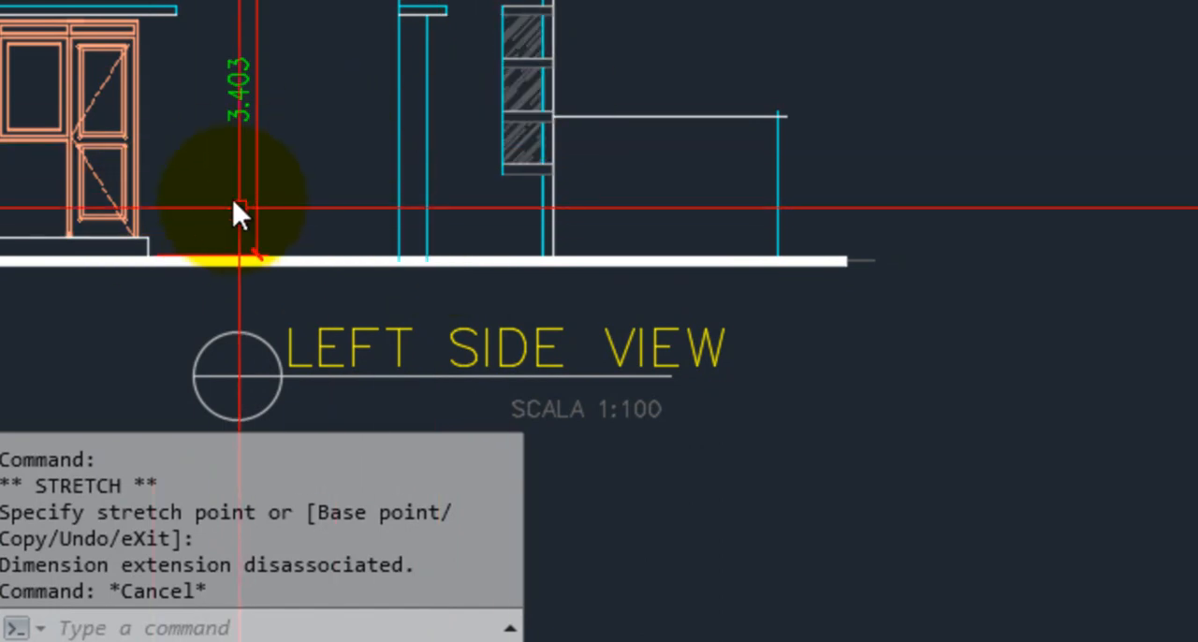
Compare the boundary wall's height in the LEFT SIDE VIEW and FRONT VIEW elevations
middle_click_drag(246, 233, 164, 216)
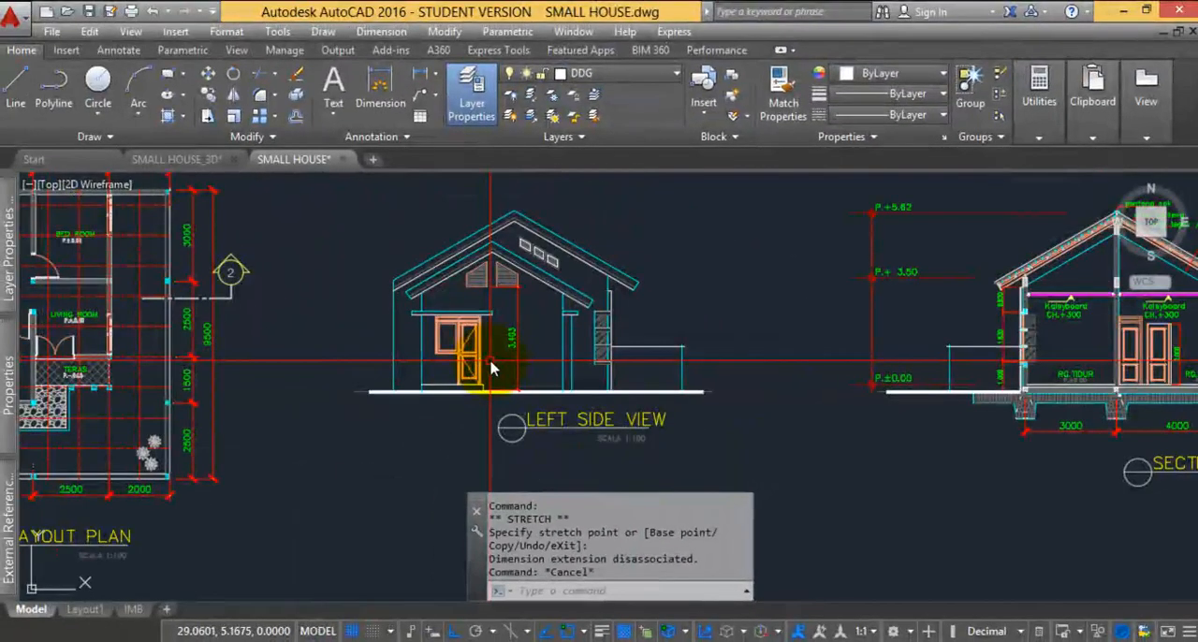
middle_click_drag(658, 401, 658, 398)
middle_click_drag(618, 348, 629, 348)
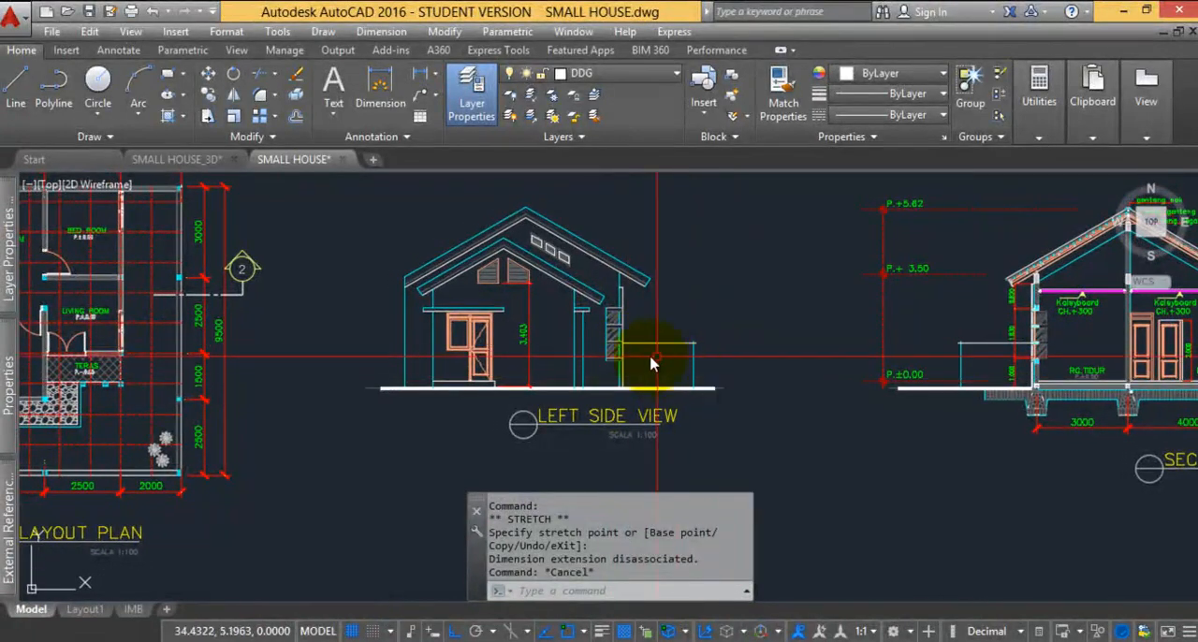
scroll(655, 348, "down", 5)
scroll(477, 249, "up", 5)
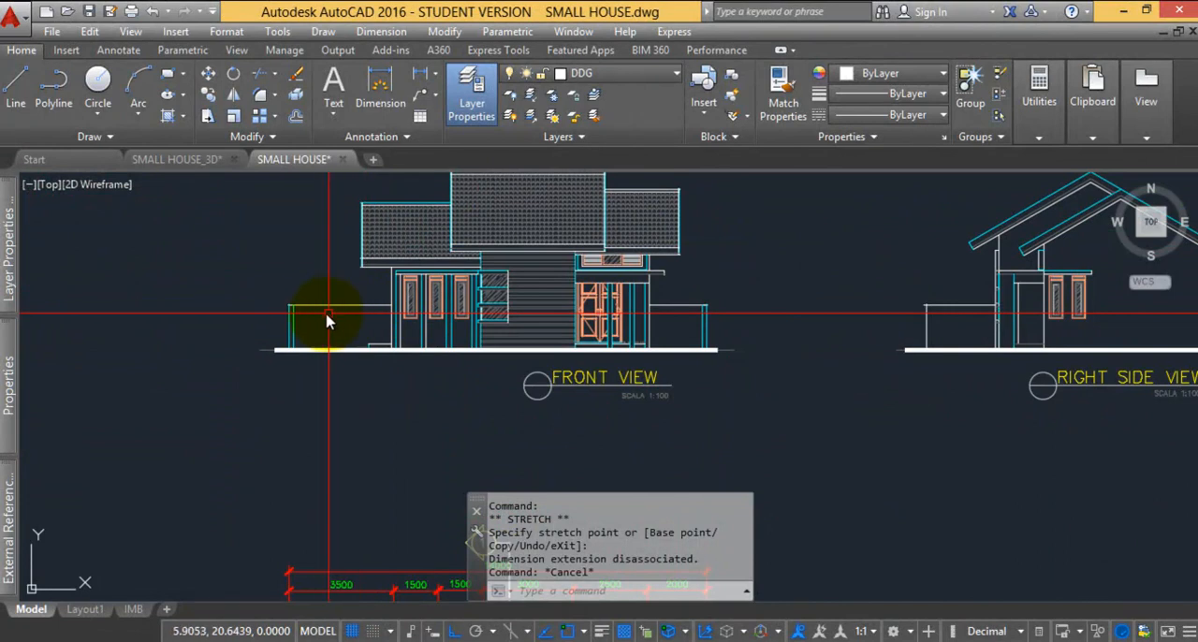
scroll(494, 294, "down", 5)
scroll(685, 310, "up", 4)
scroll(690, 321, "down", 3)
scroll(554, 248, "up", 1)
Examine the boundary wall and its columns behind the bathroom and dining room in the LAYOUT PLAN
scroll(553, 248, "up", 5)
scroll(534, 268, "down", 3)
scroll(668, 233, "up", 3)
middle_click_drag(699, 228, 641, 220)
scroll(510, 256, "up", 2)
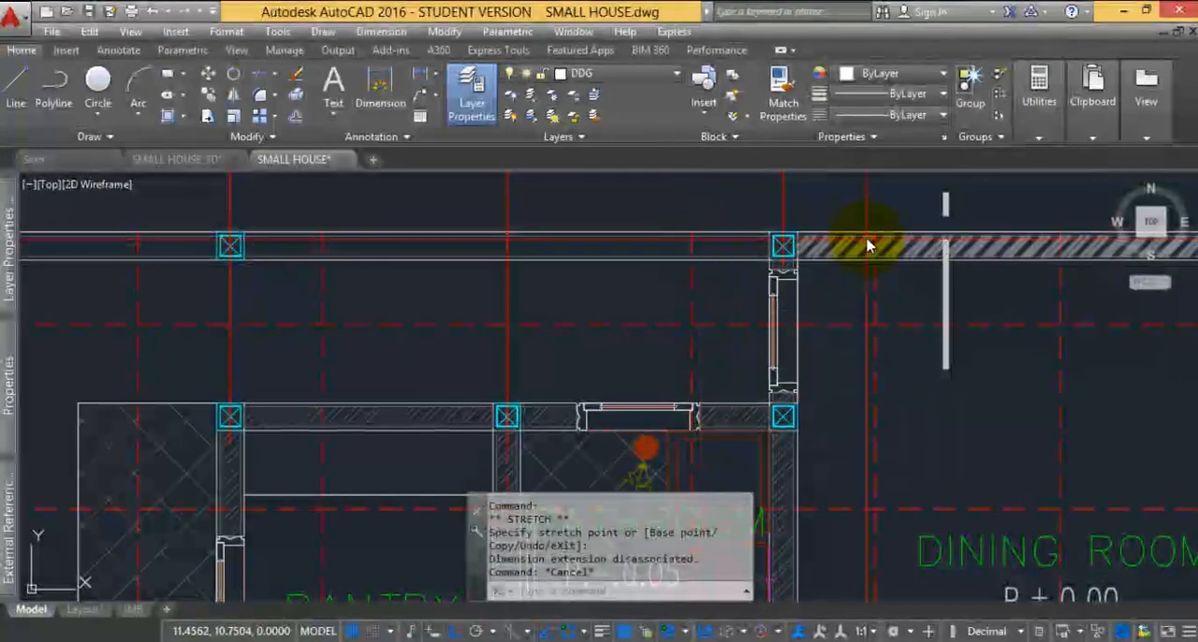
scroll(861, 251, "up", 4)
scroll(692, 252, "down", 2)
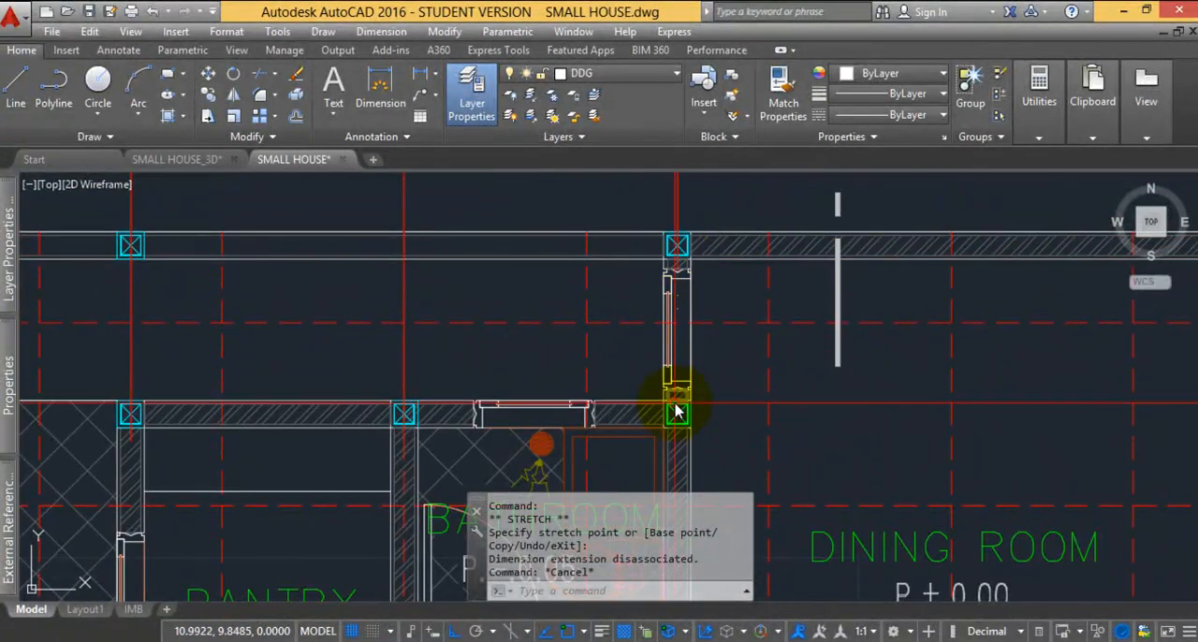
middle_click_drag(161, 418, 273, 367)
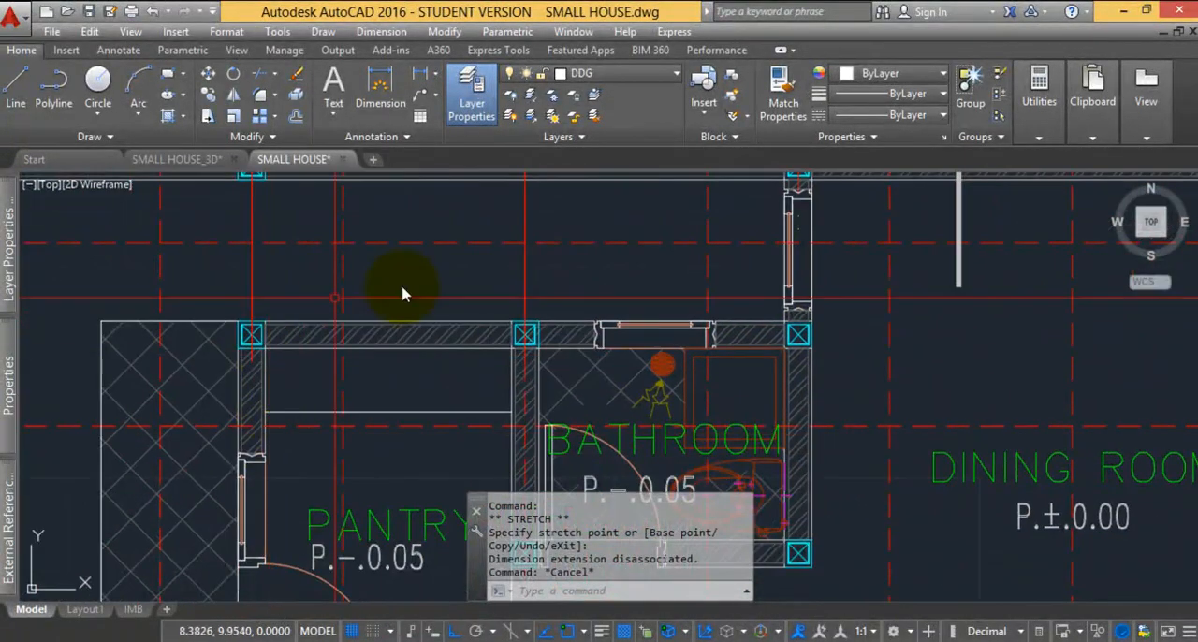
middle_click_drag(662, 227, 609, 334)
scroll(807, 276, "up", 2)
scroll(739, 281, "down", 4)
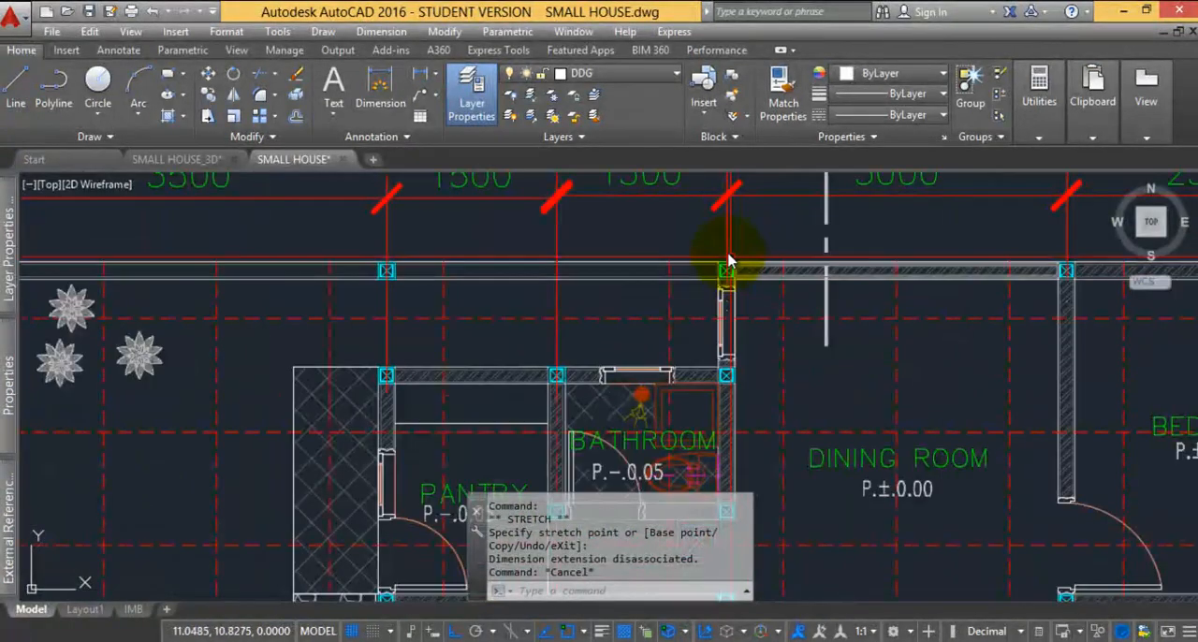
scroll(856, 258, "down", 2)
Follow the boundary wall past the carport and bedroom corner in the plan, and compare it with the FRONT VIEW
middle_click_drag(732, 324, 607, 252)
middle_click_drag(414, 432, 427, 279)
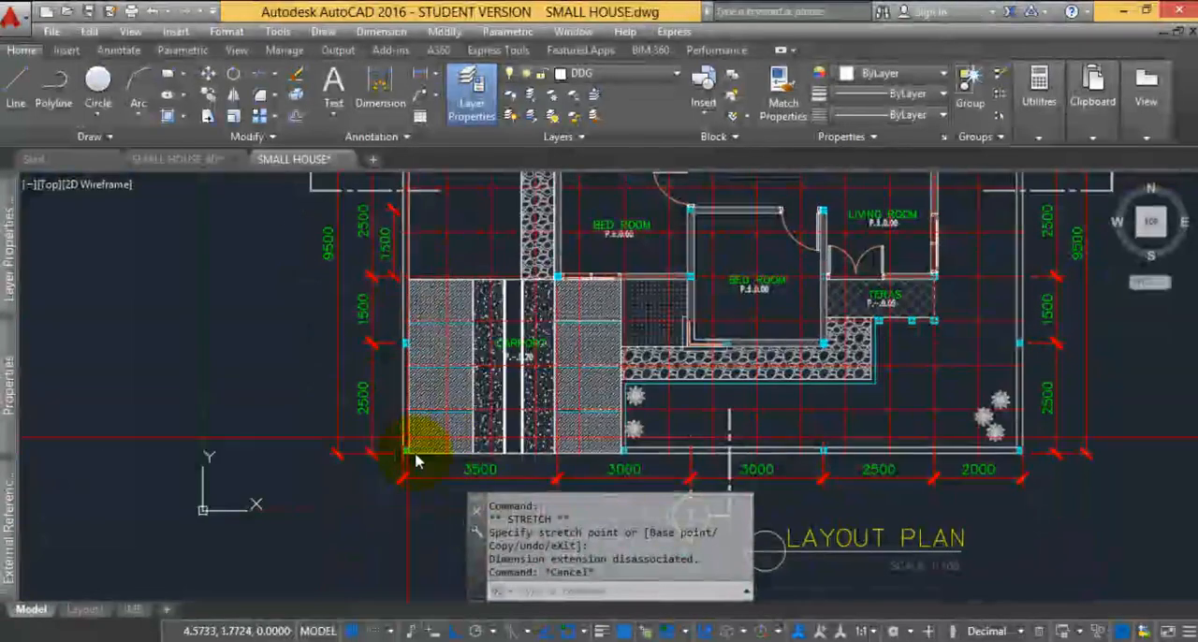
middle_click_drag(964, 460, 860, 454)
middle_click_drag(900, 349, 875, 481)
middle_click_drag(895, 269, 884, 368)
scroll(747, 258, "up", 2)
scroll(735, 270, "up", 1)
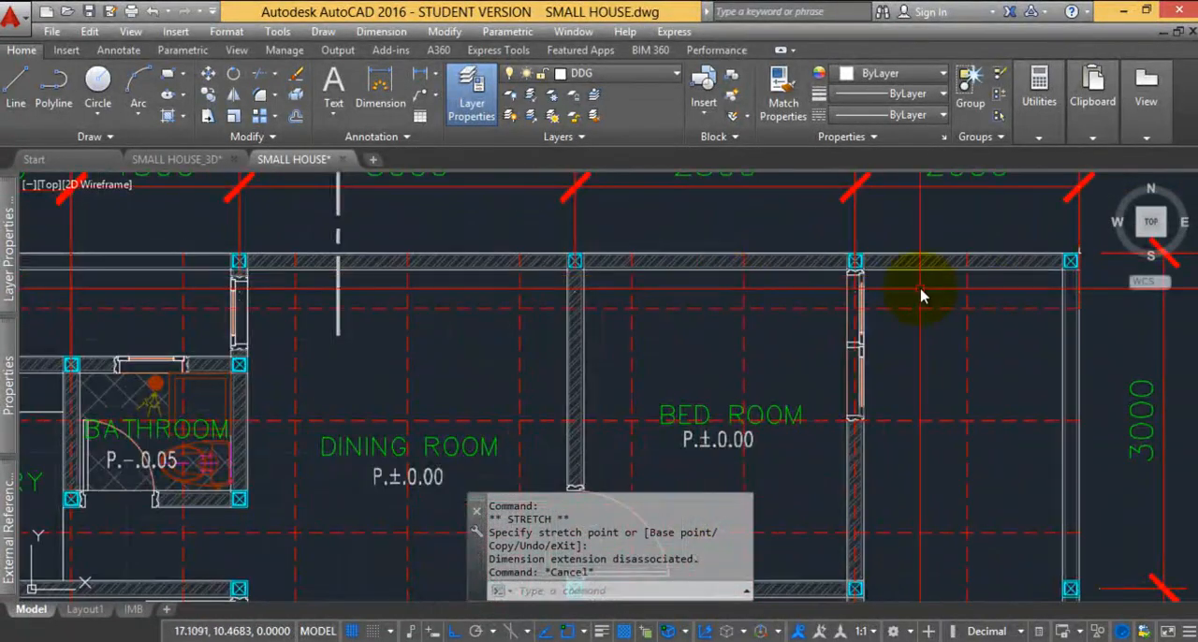
scroll(1044, 236, "up", 2)
middle_click_drag(1035, 270, 911, 269)
scroll(609, 257, "down", 5)
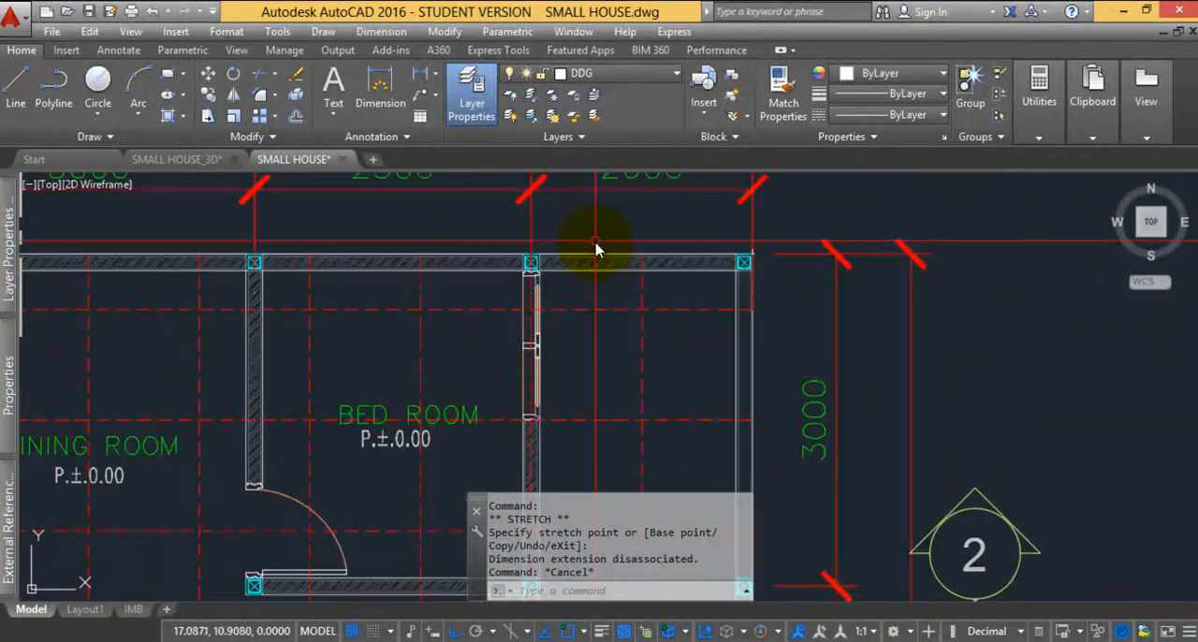
scroll(655, 267, "up", 2)
scroll(670, 350, "down", 5)
scroll(676, 285, "down", 4)
middle_click_drag(694, 285, 695, 343)
scroll(648, 266, "up", 5)
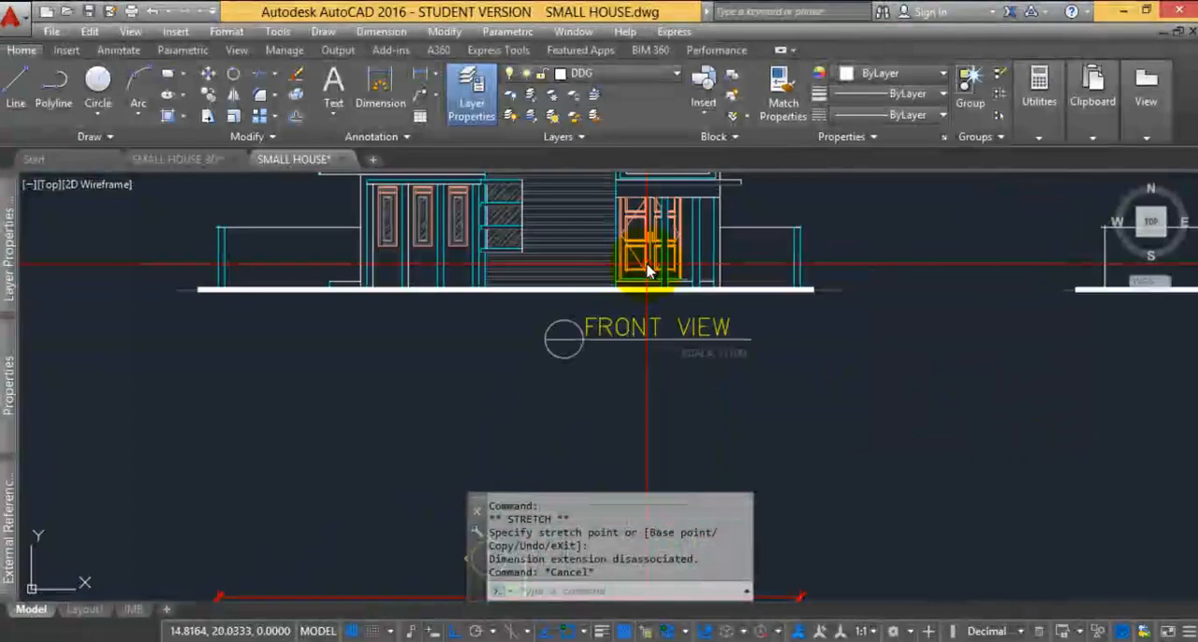
scroll(760, 259, "down", 4)
middle_click_drag(758, 383, 836, 337)
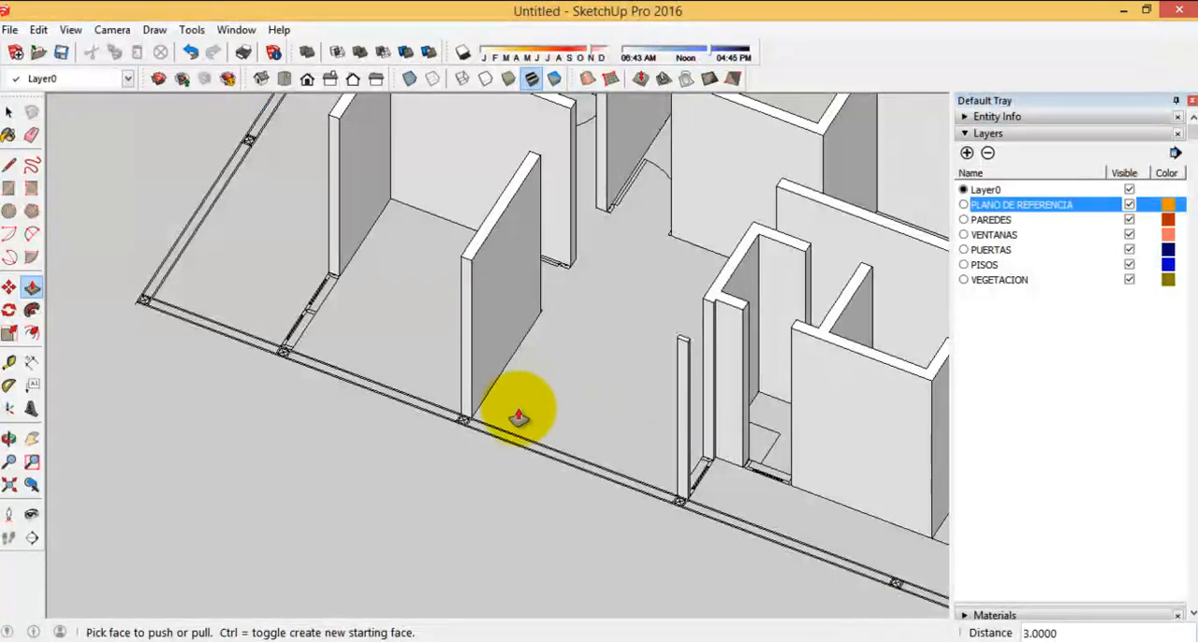
Switch to SketchUp and draw a 5.65 by 0.15 rectangle over the boundary wall stretch closing the dining room and bedroom
scroll(518, 417, "down", 5)
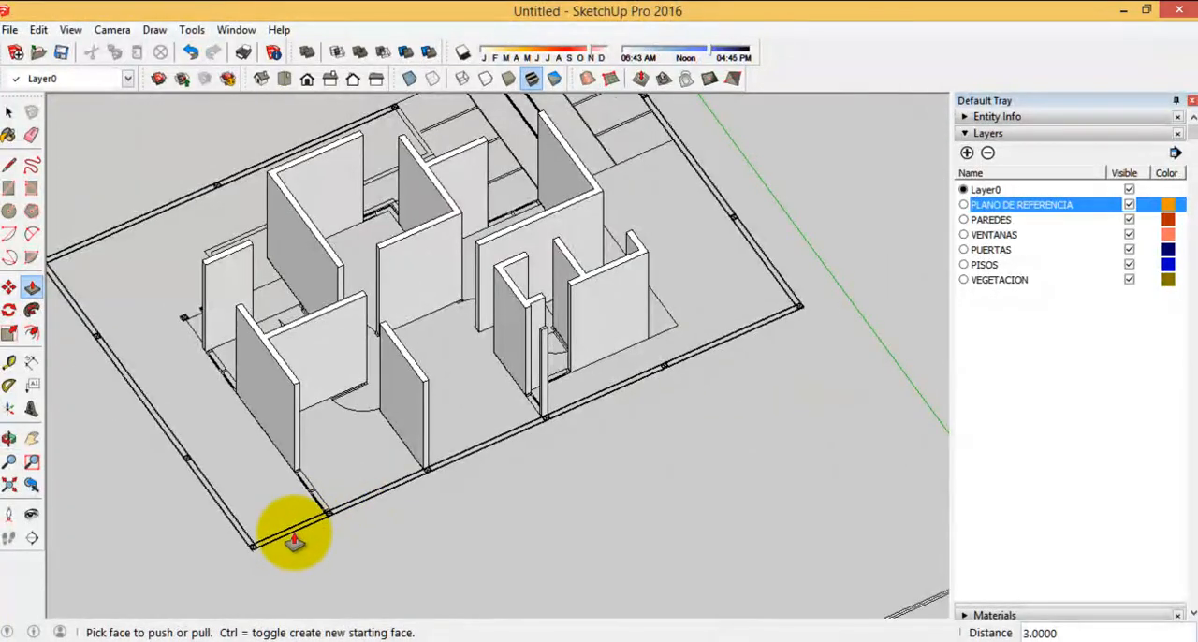
scroll(293, 541, "up", 5)
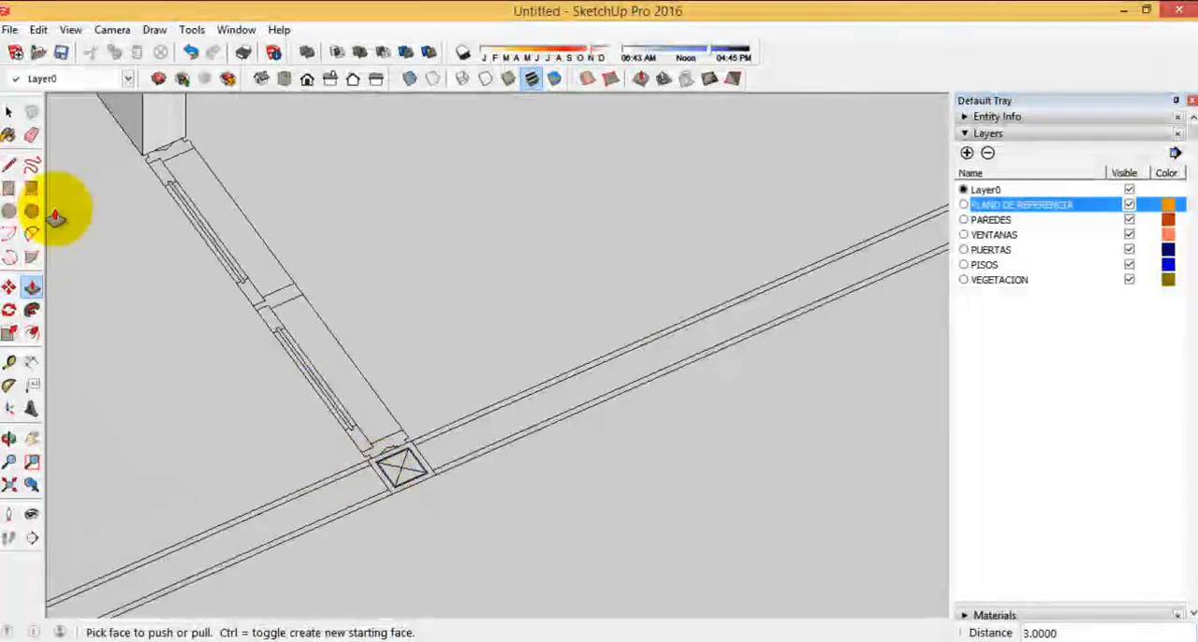
left_click(9, 186)
scroll(384, 449, "up", 2)
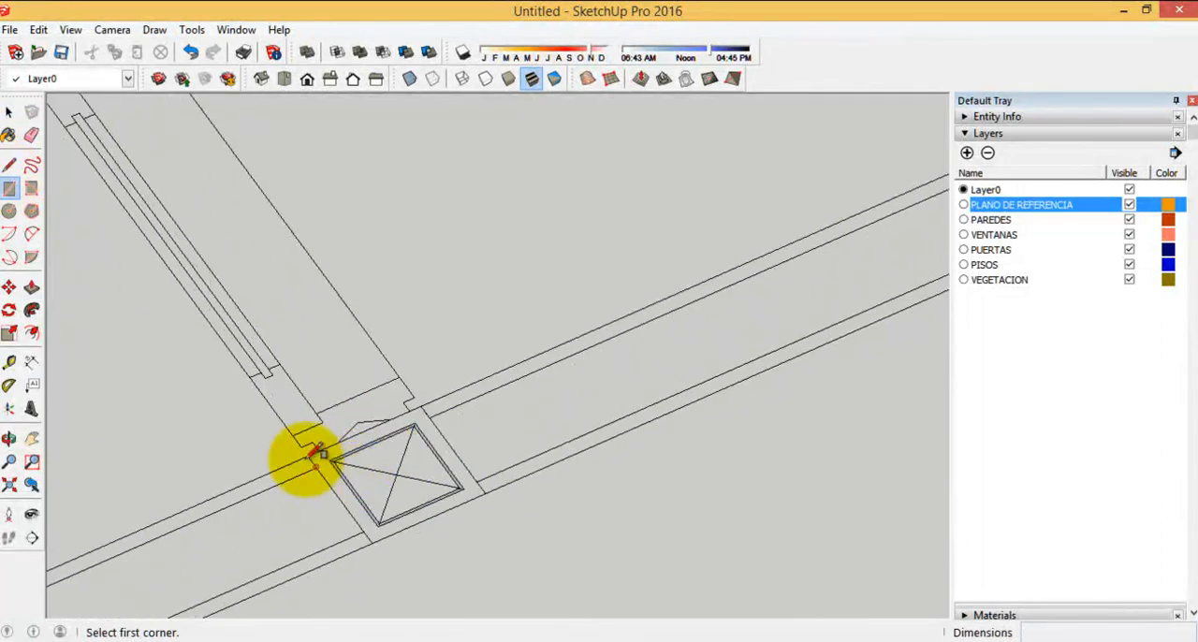
scroll(301, 457, "down", 5)
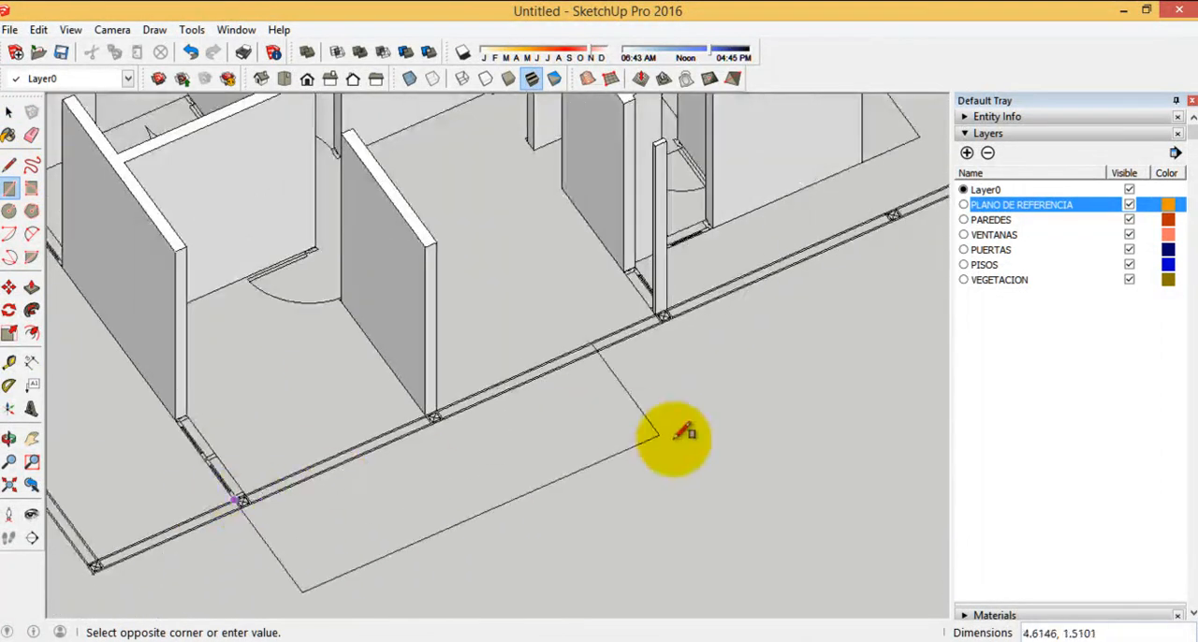
scroll(697, 307, "up", 3)
scroll(697, 309, "up", 3)
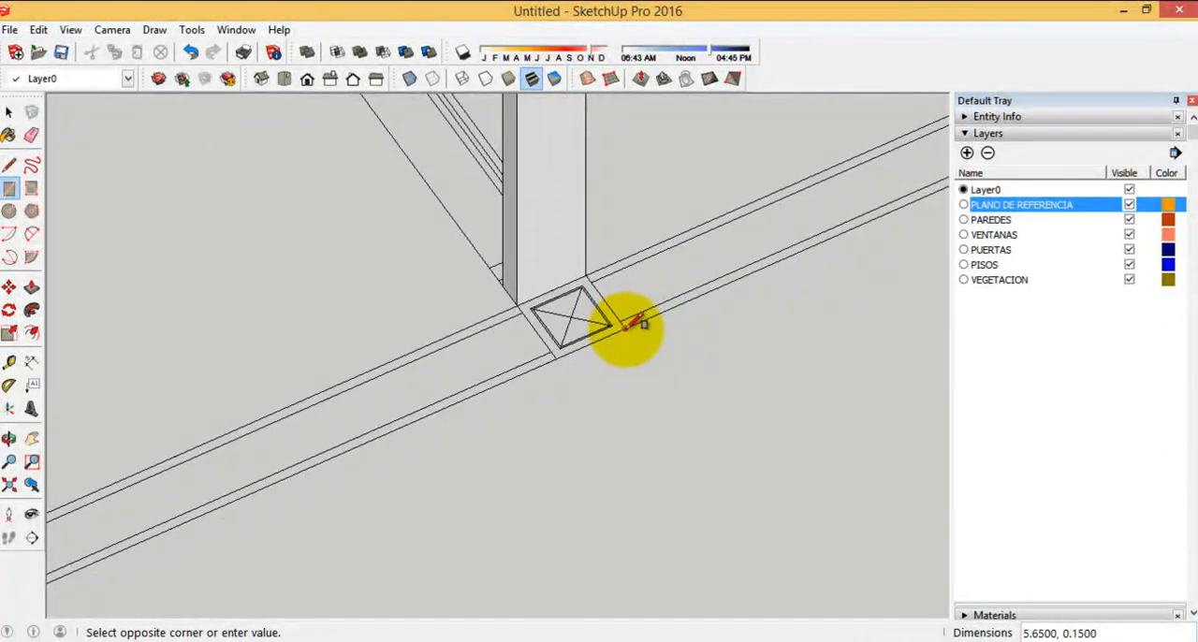
left_click(626, 324)
Extrude the new boundary wall rectangle upward by 3, level with the adjoining walls' tops
scroll(776, 414, "down", 3)
left_click(32, 290)
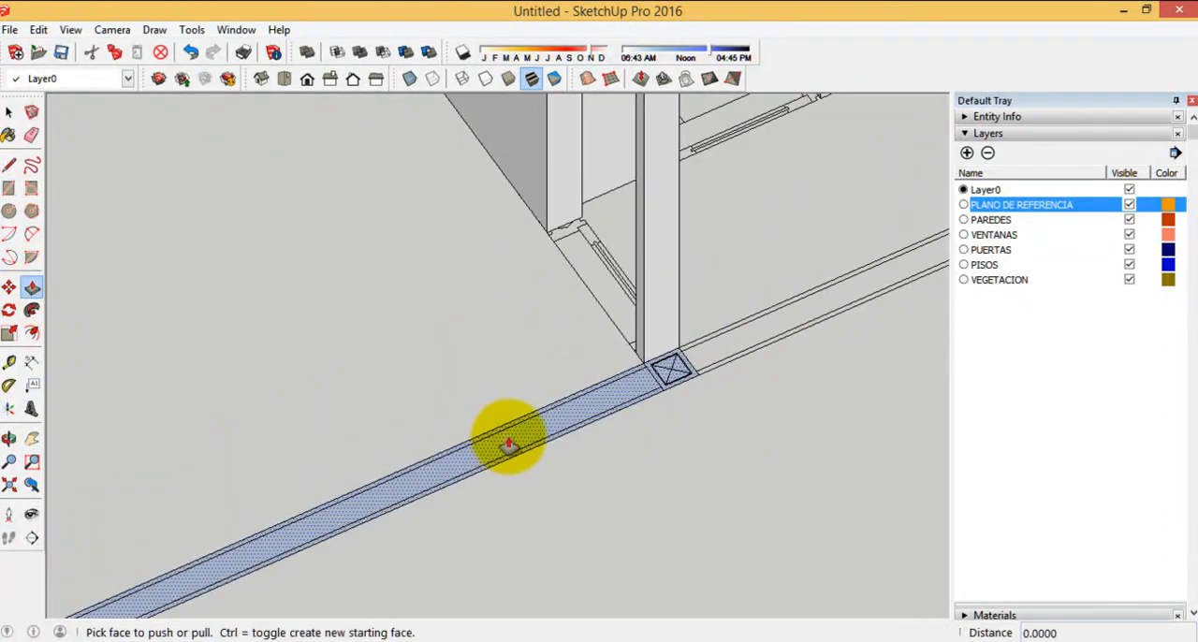
left_click(508, 441)
scroll(701, 427, "down", 6)
left_click(426, 332)
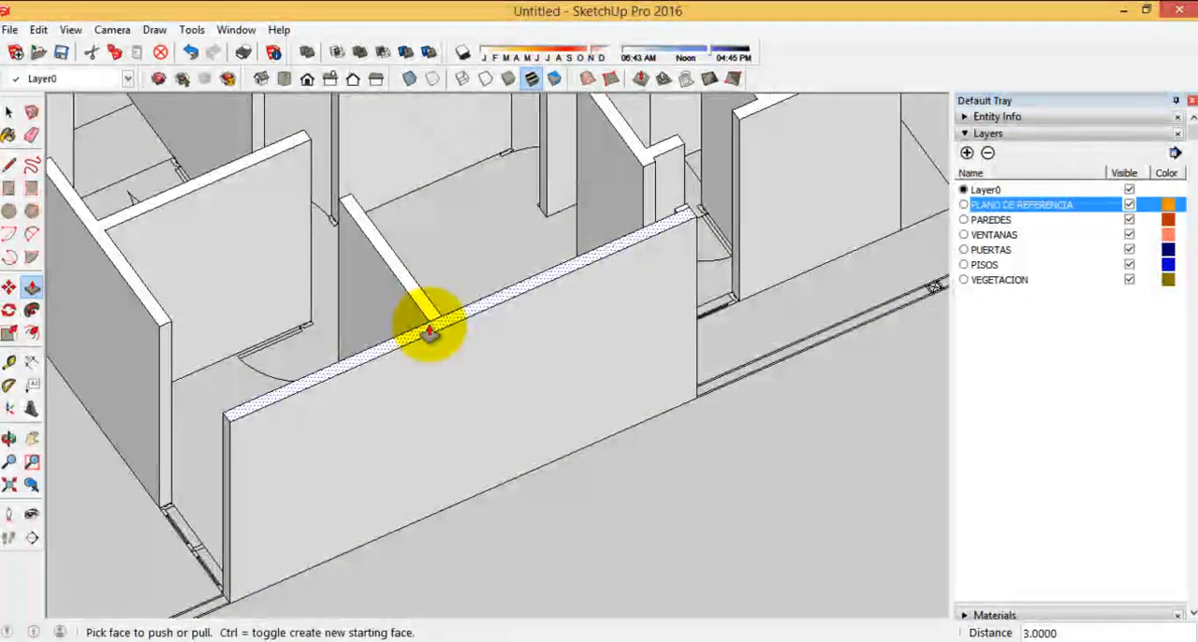
Trace the low boundary wall's inner edge with lines from the extruded wall's end around the near corner to the next corner
scroll(537, 362, "down", 3)
middle_click_drag(537, 362, 675, 356)
scroll(675, 356, "down", 3)
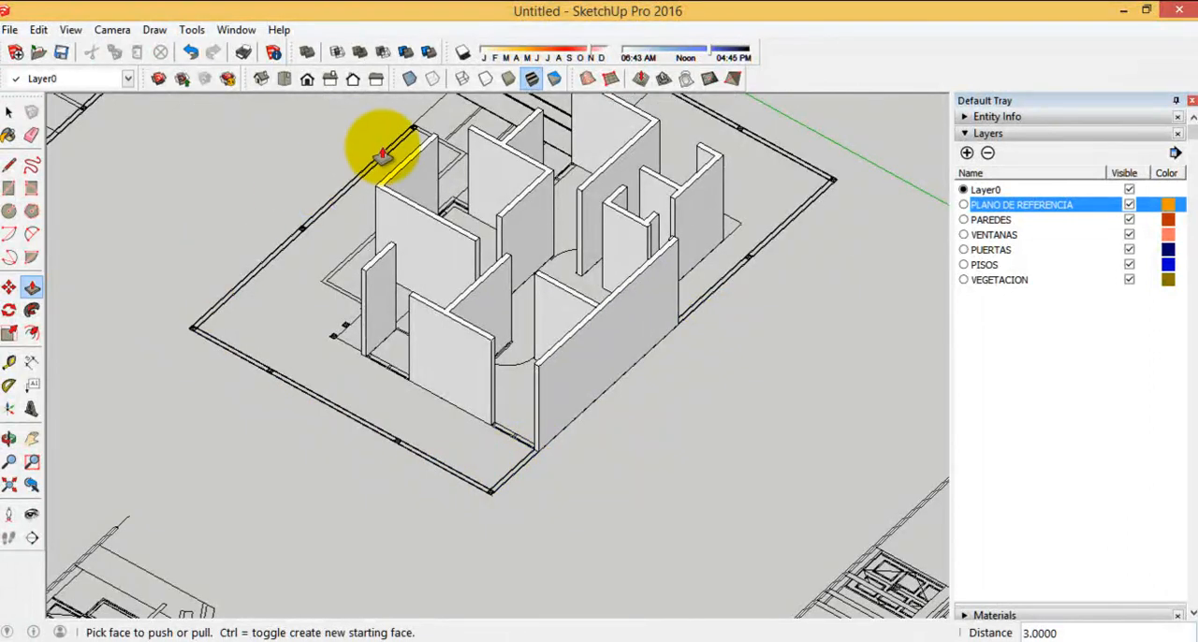
scroll(323, 347, "up", 2)
left_click(10, 165)
scroll(634, 206, "down", 2)
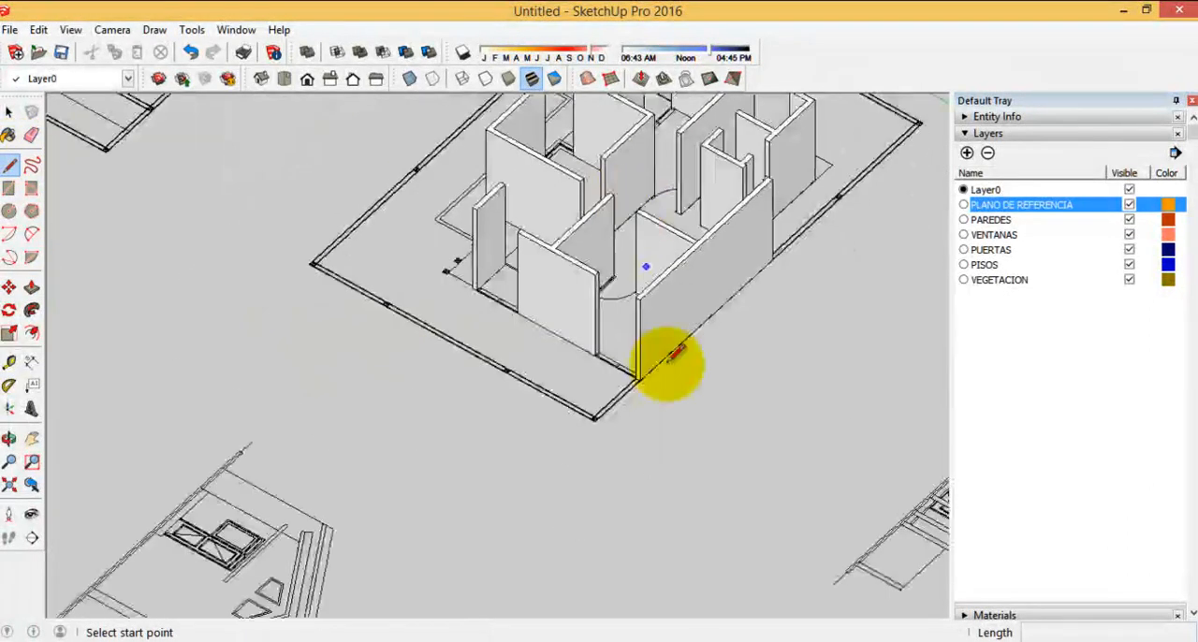
scroll(570, 334, "up", 8)
left_click(607, 346)
scroll(829, 246, "down", 3)
scroll(852, 333, "up", 4)
left_click(854, 298)
scroll(756, 460, "down", 8)
scroll(722, 521, "down", 4)
scroll(352, 269, "up", 5)
left_click(433, 399)
scroll(450, 388, "up", 4)
scroll(281, 496, "down", 5)
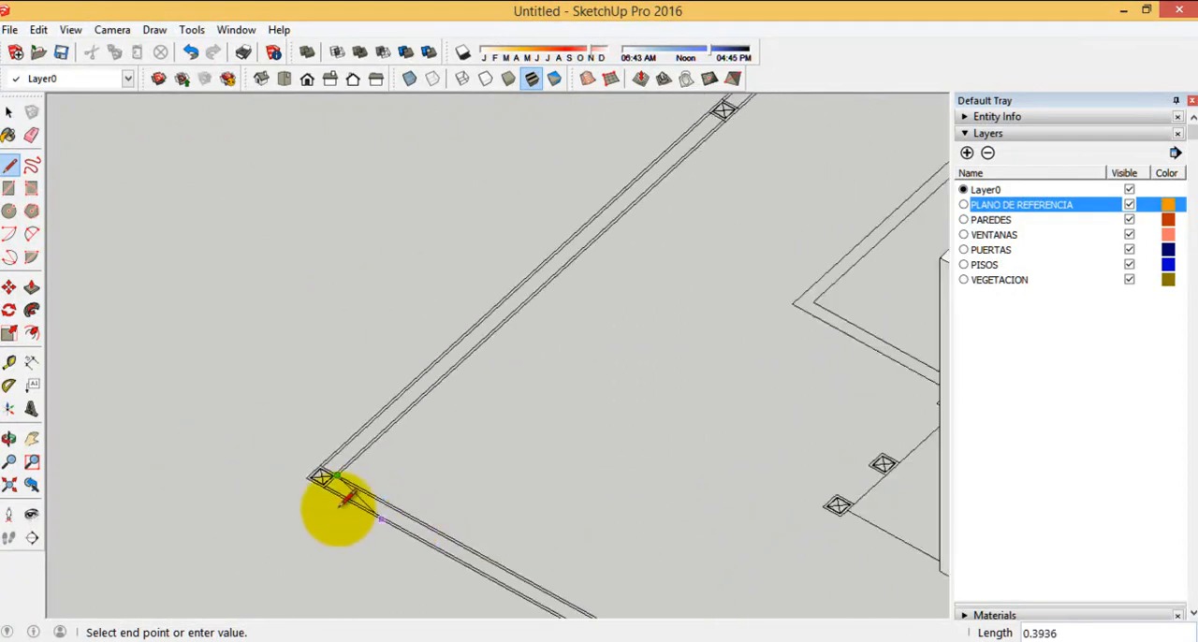
Continue the boundary outline along the next side's inner edge and across the column where the house partition meets it
scroll(407, 517, "down", 4)
scroll(666, 112, "up", 4)
scroll(335, 532, "down", 4)
scroll(642, 321, "up", 5)
scroll(474, 332, "up", 5)
scroll(474, 343, "up", 1)
left_click(408, 198)
scroll(650, 122, "down", 9)
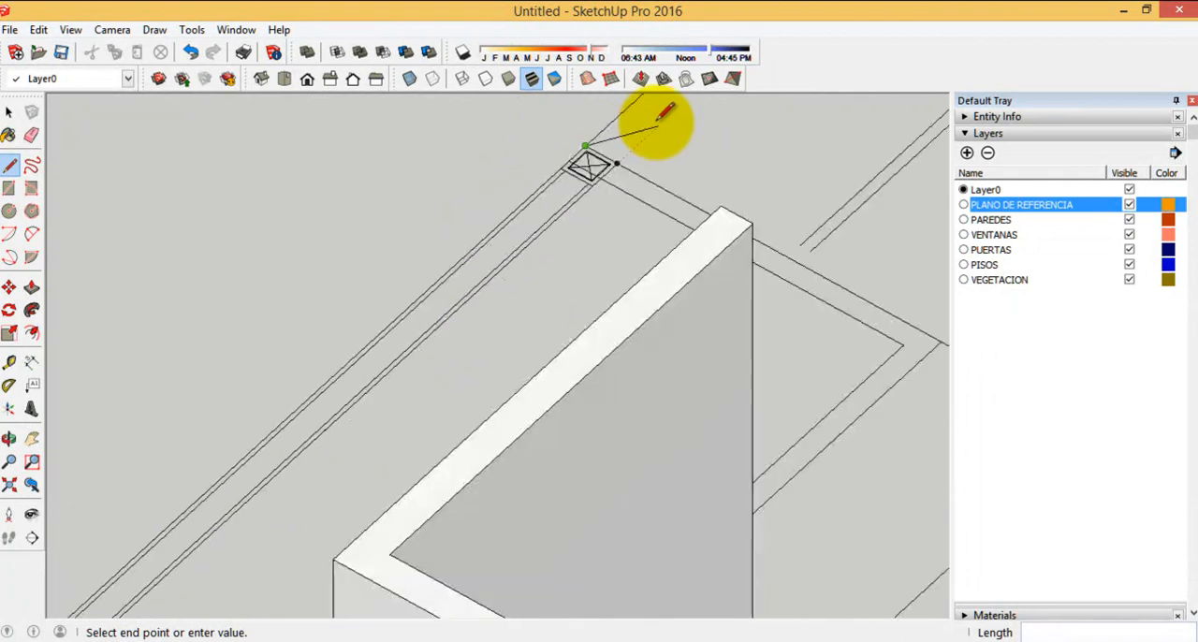
Try a line from the column back to the outer corner, and undo the last line of the boundary outline
scroll(170, 524, "up", 2)
scroll(172, 526, "up", 4)
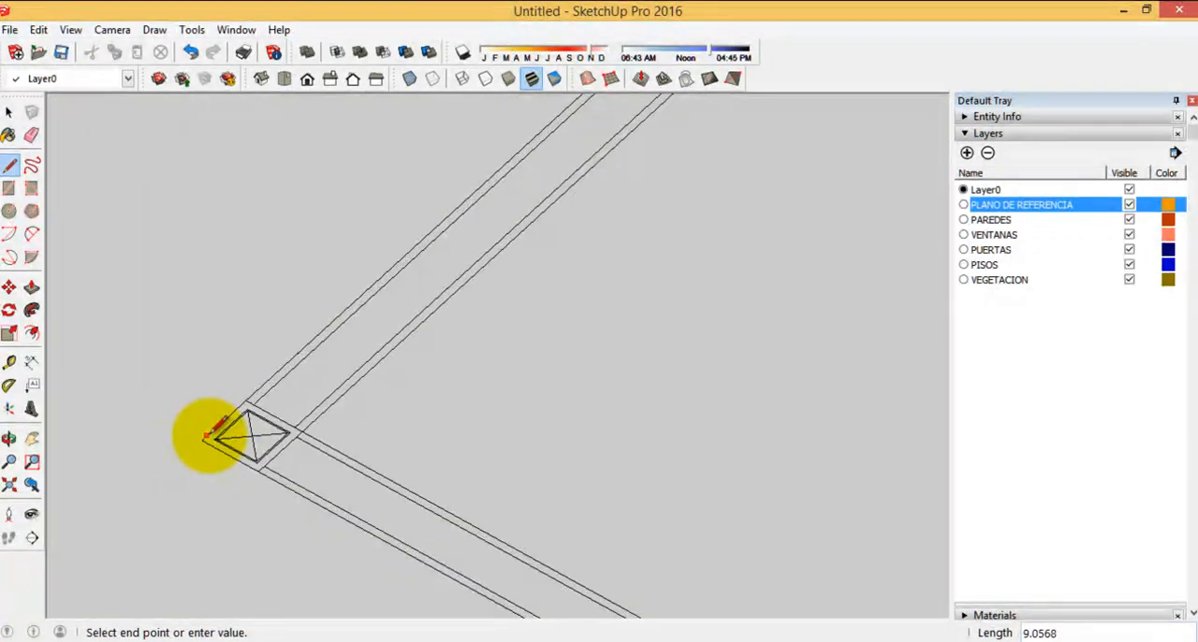
left_click(190, 52)
Trace the boundary wall's outer edge from the column around both corners to the extruded wall's end, closing the outline into a face
scroll(374, 541, "down", 3)
scroll(771, 141, "up", 4)
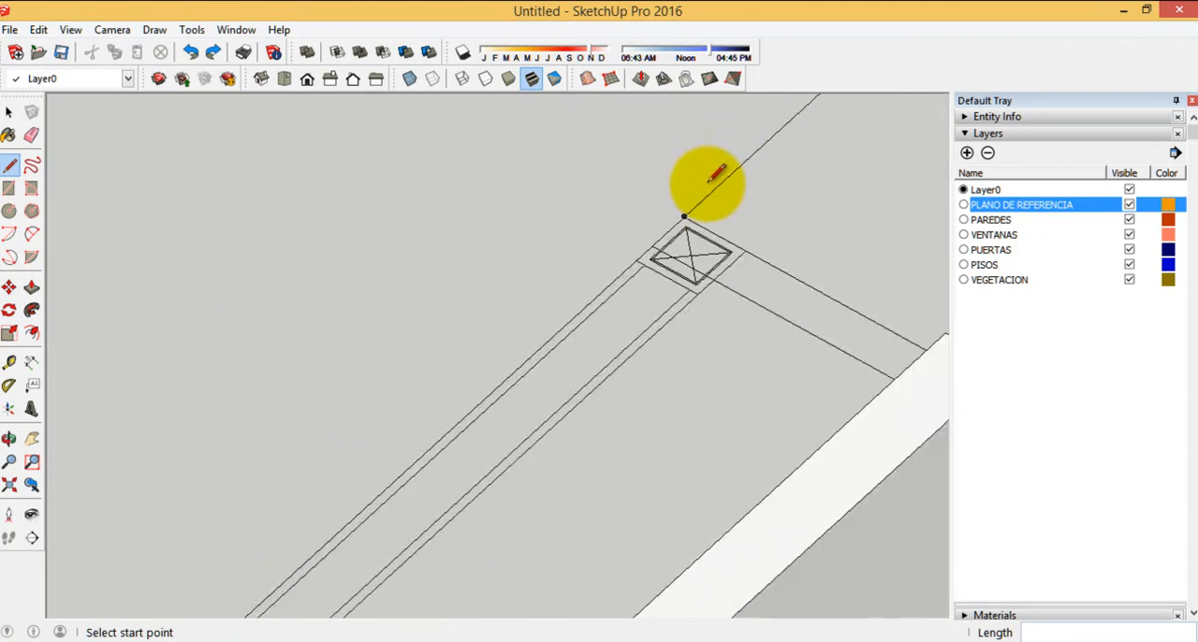
left_click(684, 216)
scroll(787, 126, "down", 5)
scroll(361, 468, "up", 5)
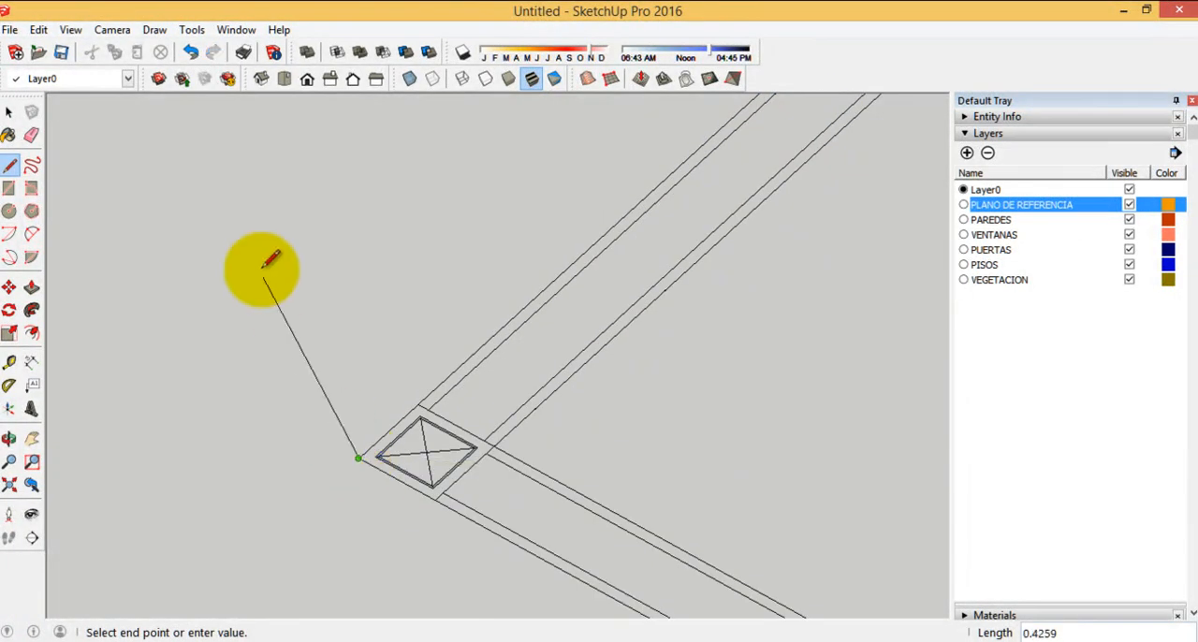
scroll(253, 271, "down", 6)
scroll(583, 415, "up", 6)
scroll(573, 454, "up", 4)
scroll(562, 421, "down", 5)
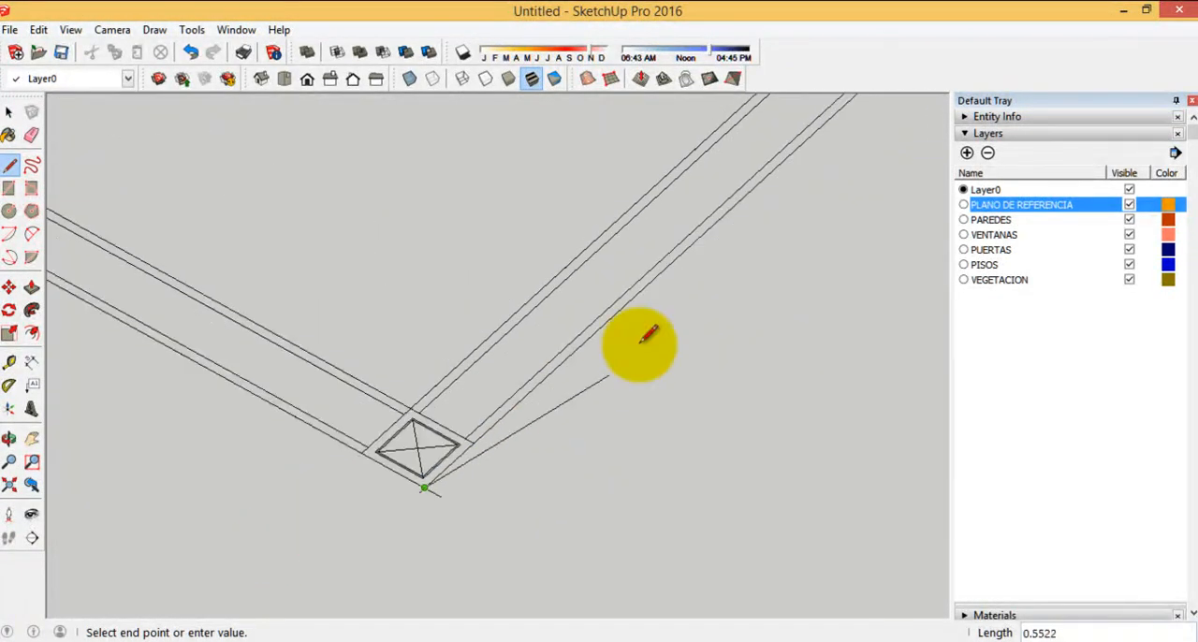
scroll(755, 214, "up", 5)
left_click(711, 249)
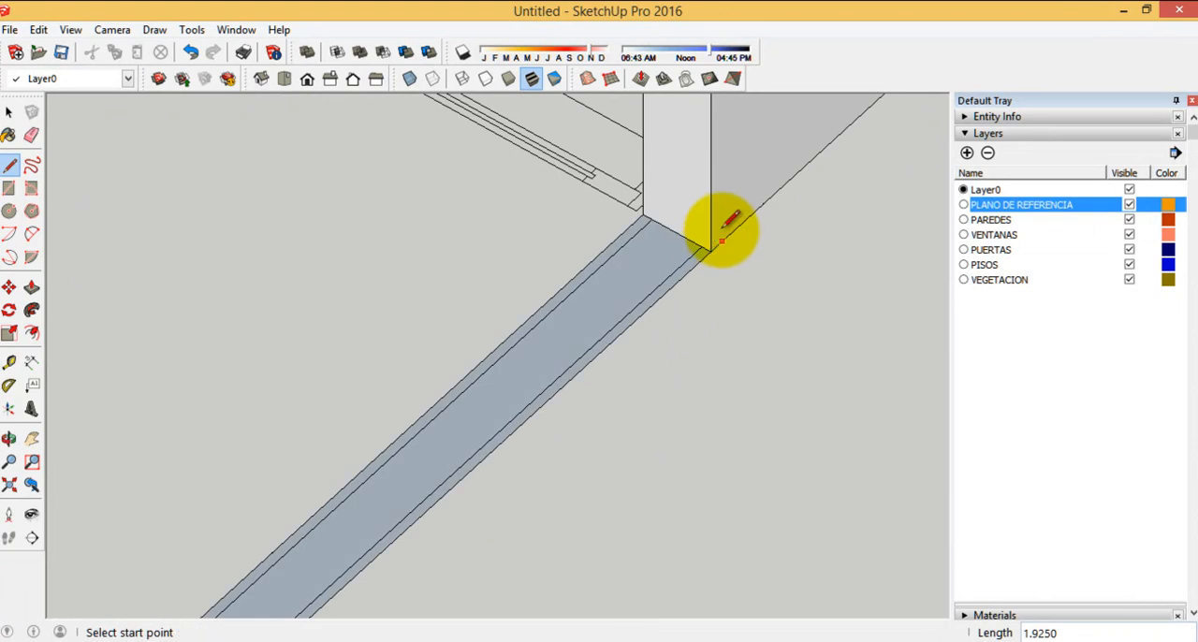
Draw a separate closed strip about 1.43 long on the empty ground beyond the boundary's near corner, splitting one short end into two segments
scroll(717, 497, "down", 3)
scroll(588, 430, "up", 2)
scroll(268, 209, "down", 4)
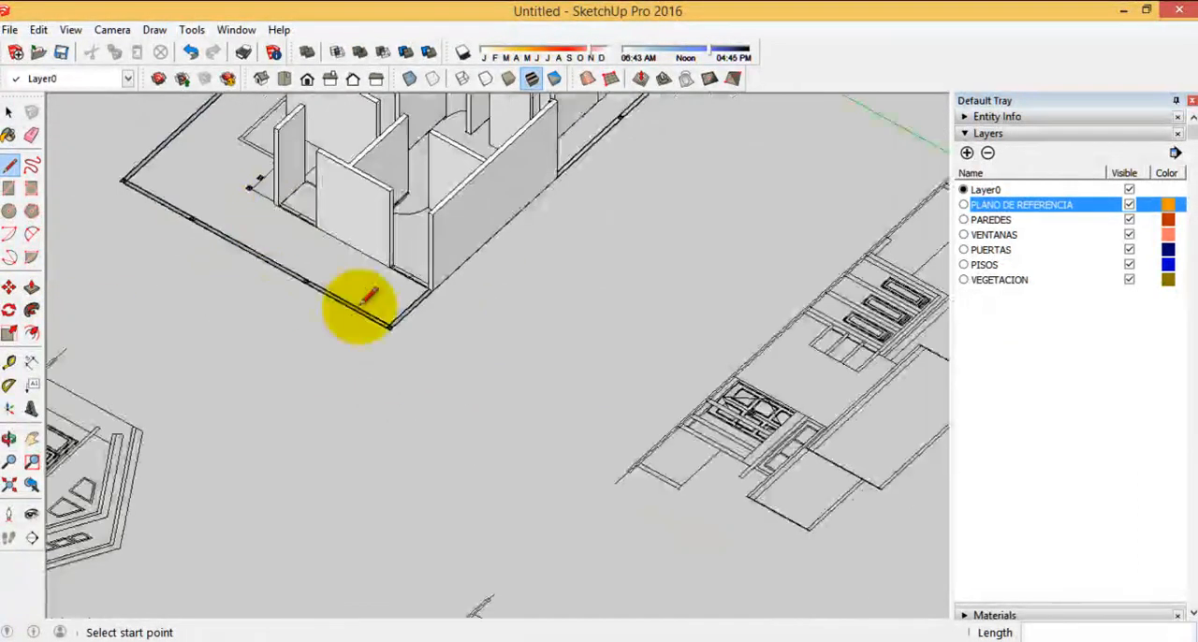
scroll(374, 235, "up", 4)
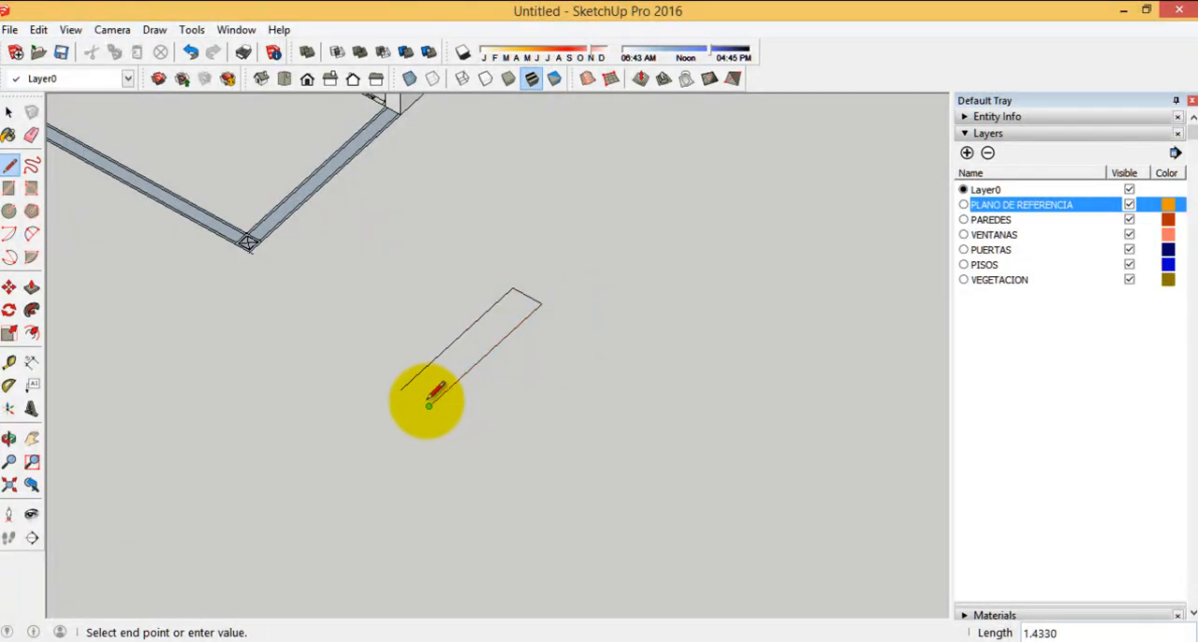
scroll(429, 404, "up", 2)
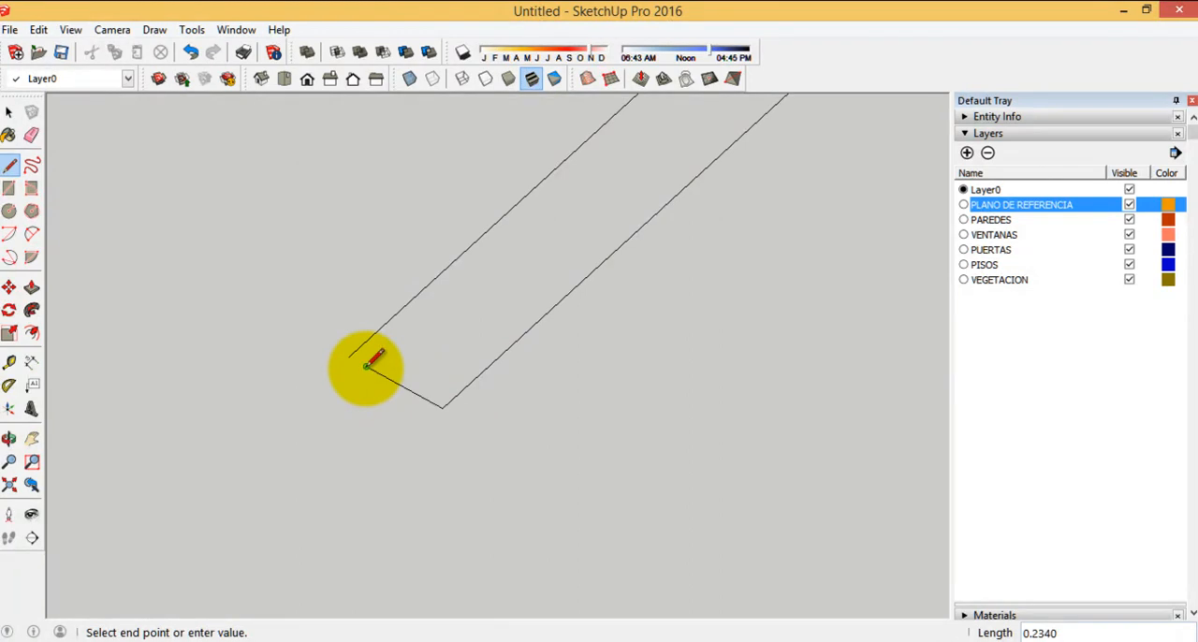
left_click(349, 357)
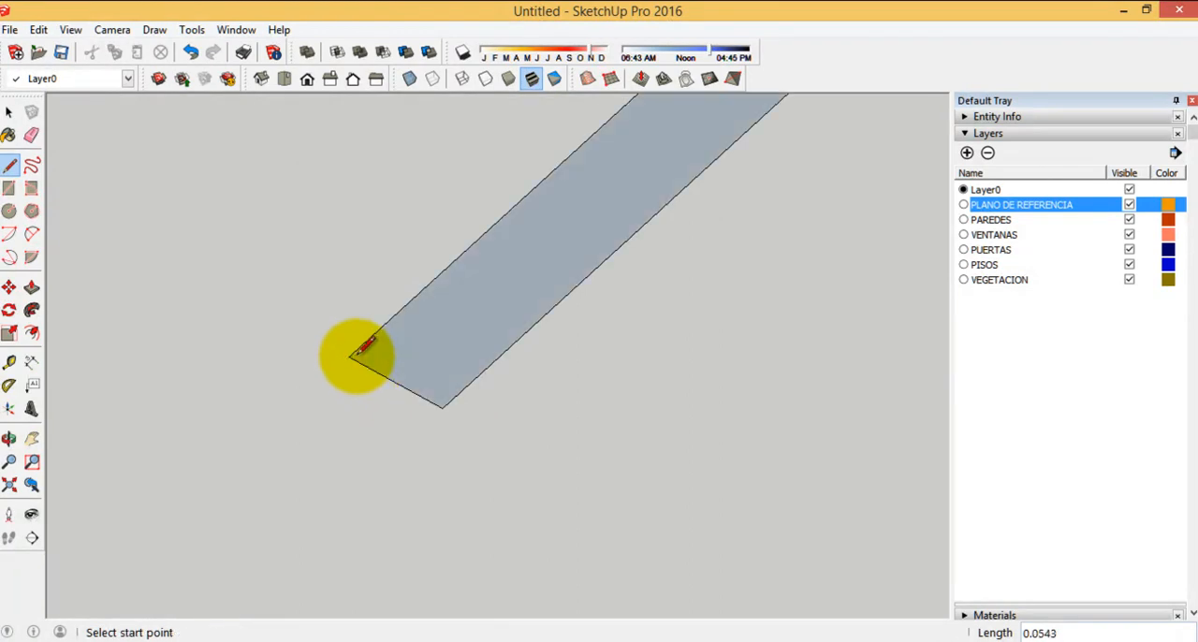
Extrude the separate strip upward by about 0.73 and inspect the split line on its end face
left_click(31, 288)
left_click(446, 329)
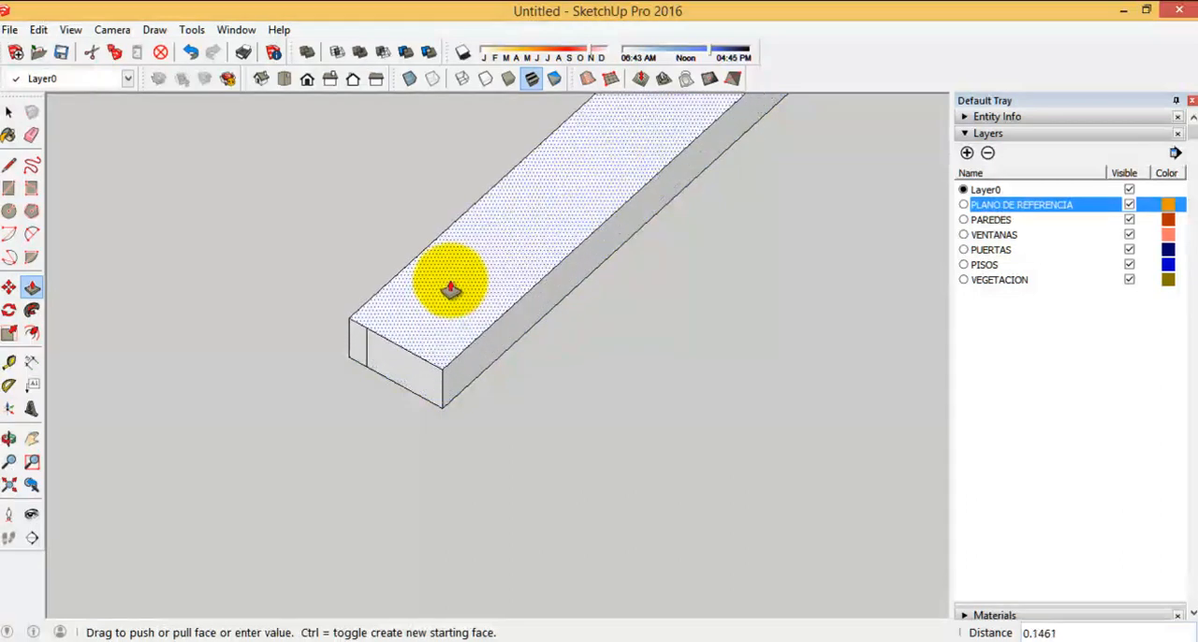
scroll(419, 421, "down", 2)
left_click(446, 283)
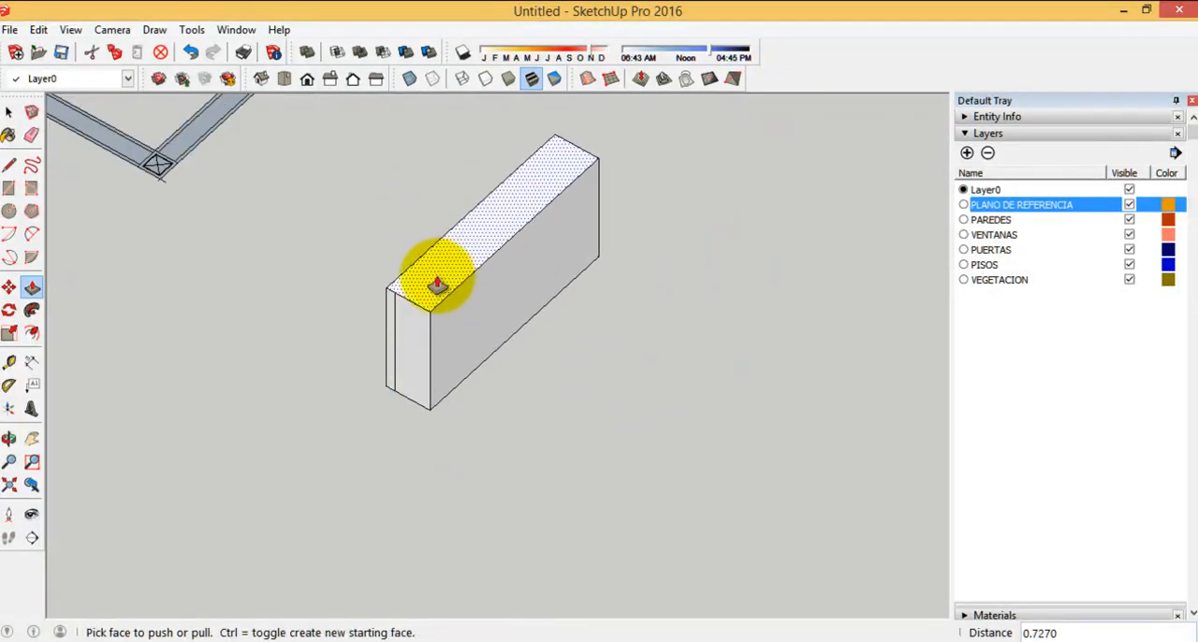
scroll(412, 319, "up", 2)
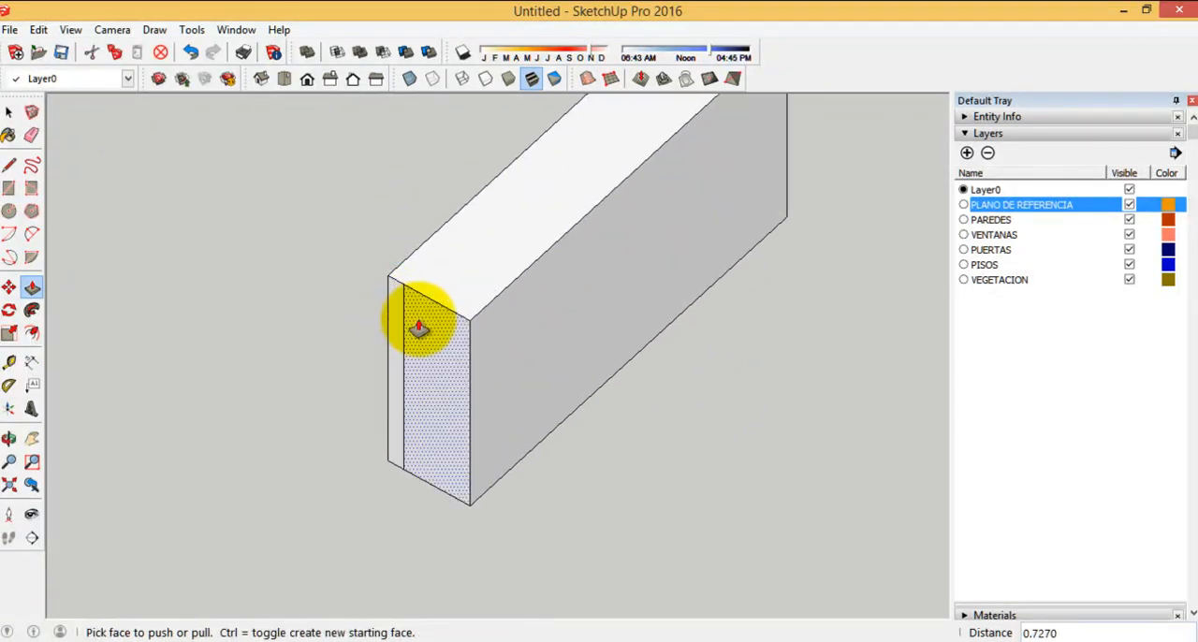
Select the whole extruded strip block, check which layer it is assigned to, and clear the selection
scroll(368, 440, "down", 3)
left_click(7, 112)
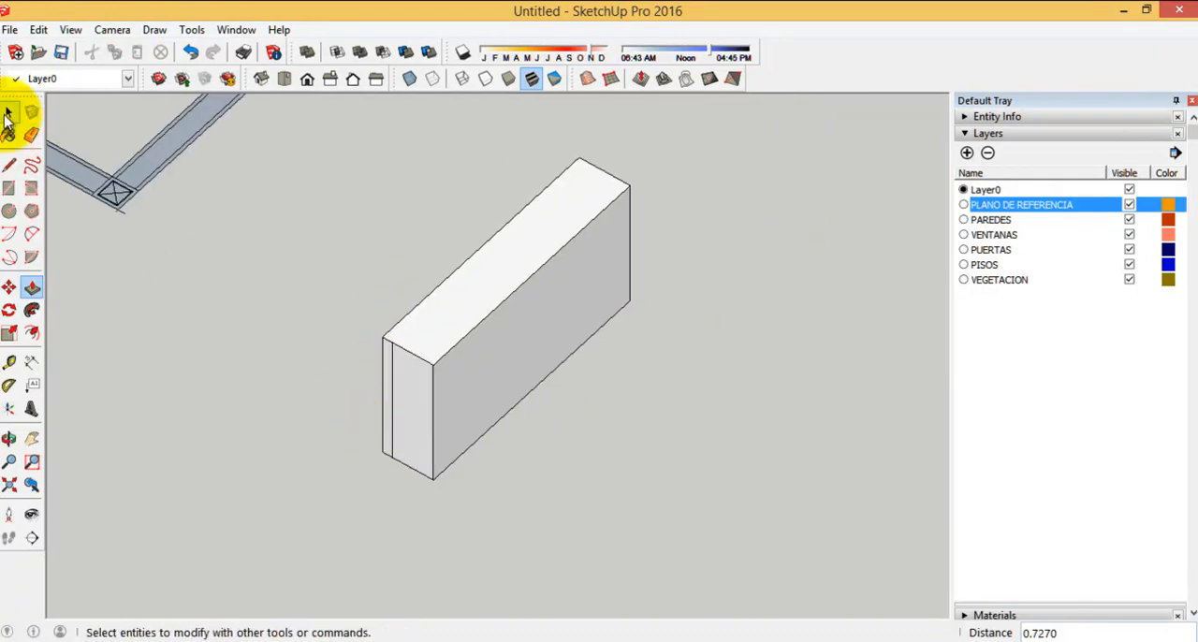
left_click_drag(321, 140, 321, 141)
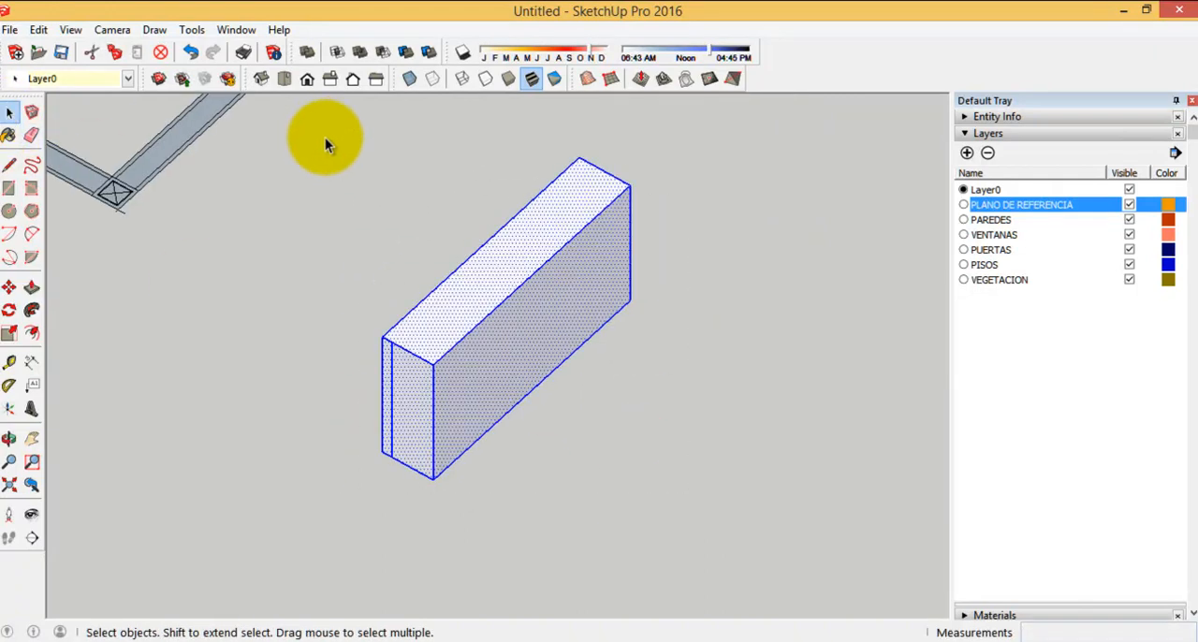
left_click(983, 133)
left_click(981, 119)
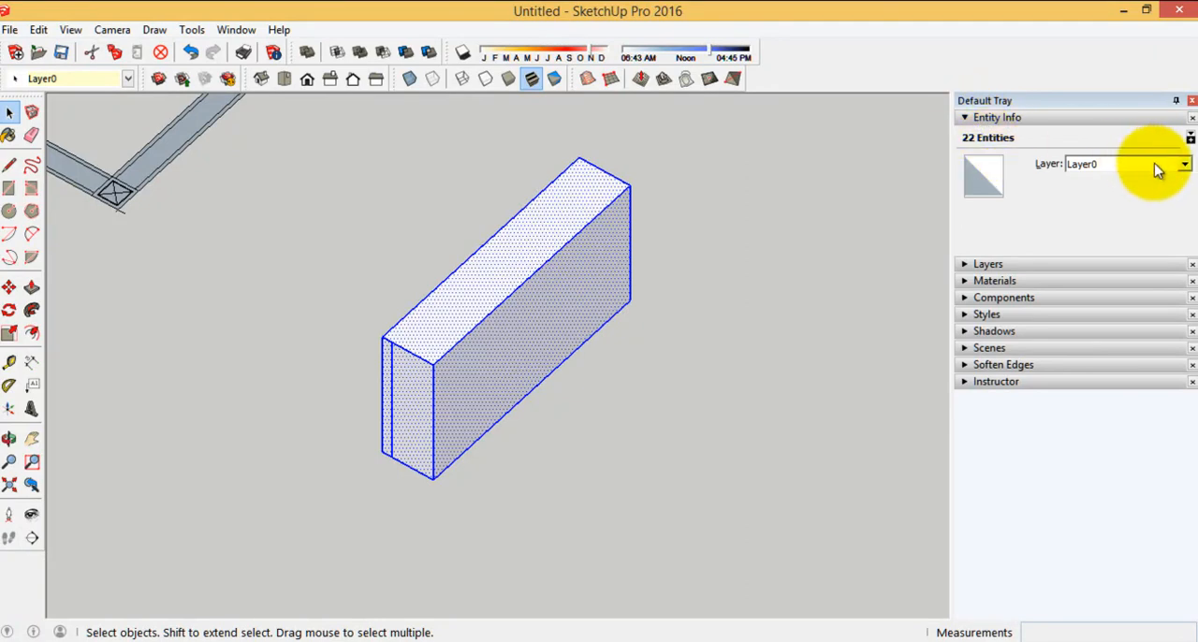
left_click(1185, 172)
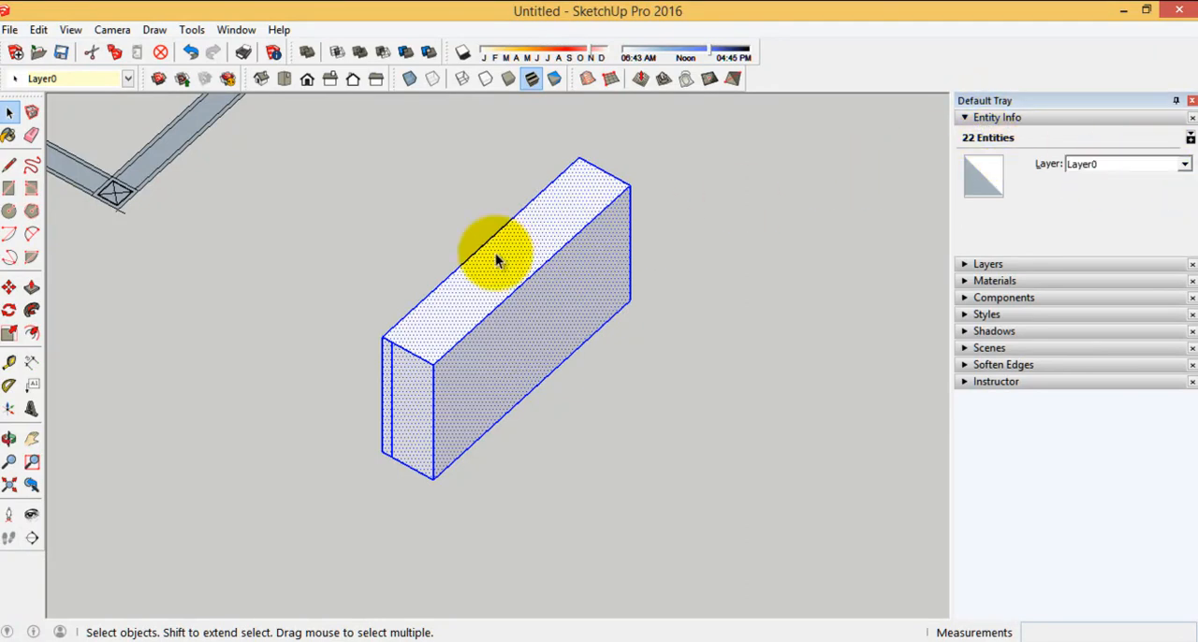
middle_click_drag(500, 253, 488, 252)
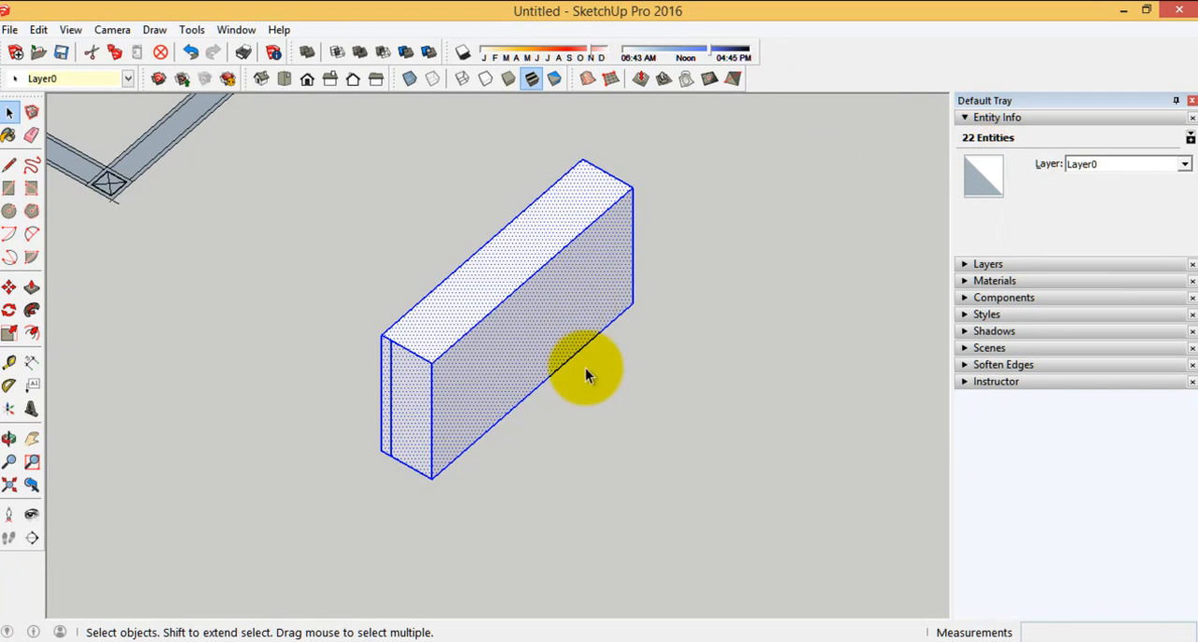
left_click(619, 461)
Draw a rectangle about 1.48 by 0.47 beside the strip block and extrude it by about 2.33
scroll(387, 330, "down", 2)
left_click(8, 188)
left_click(445, 438)
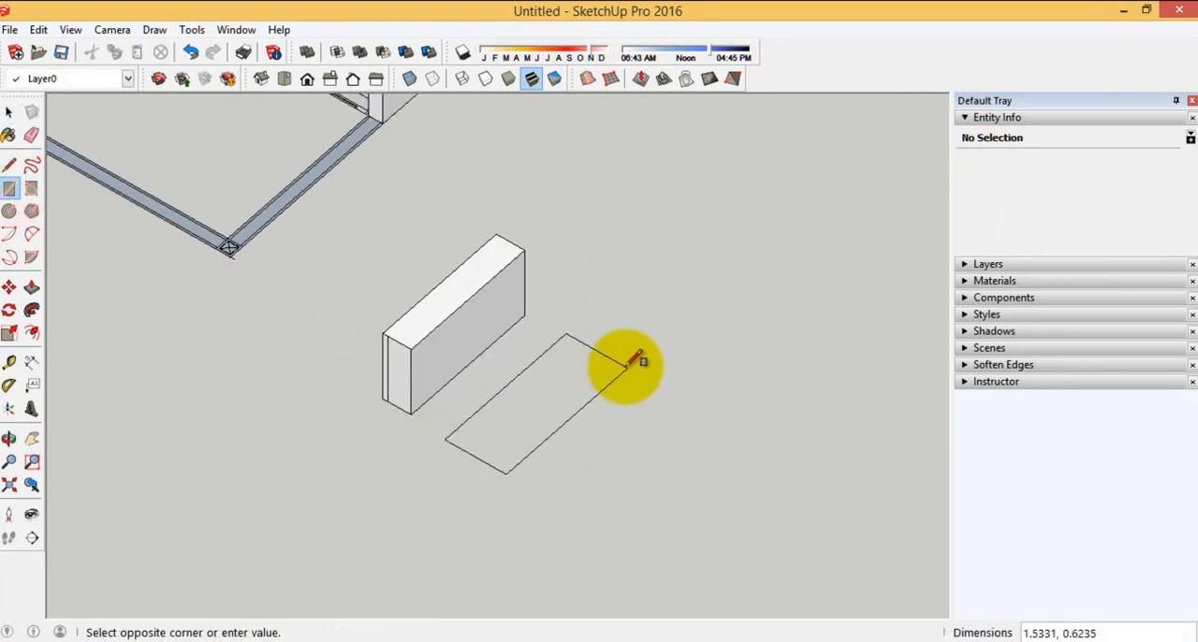
left_click(479, 435)
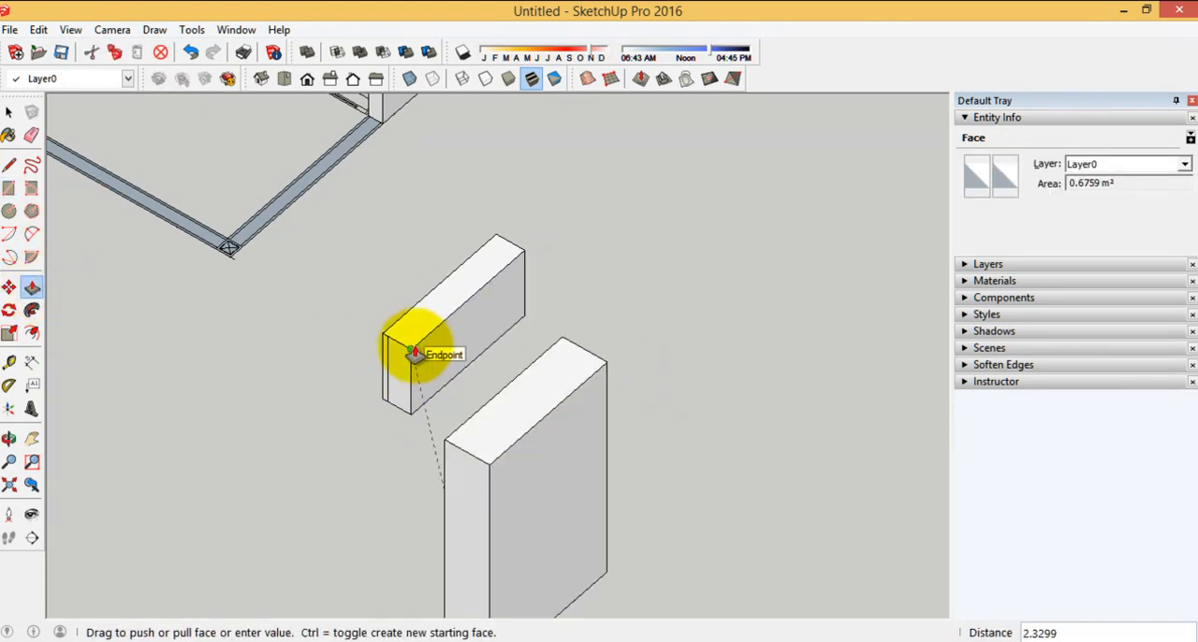
left_click(413, 353)
Delete both separate blocks from the empty ground beyond the boundary
scroll(508, 293, "down", 3)
left_click(418, 341)
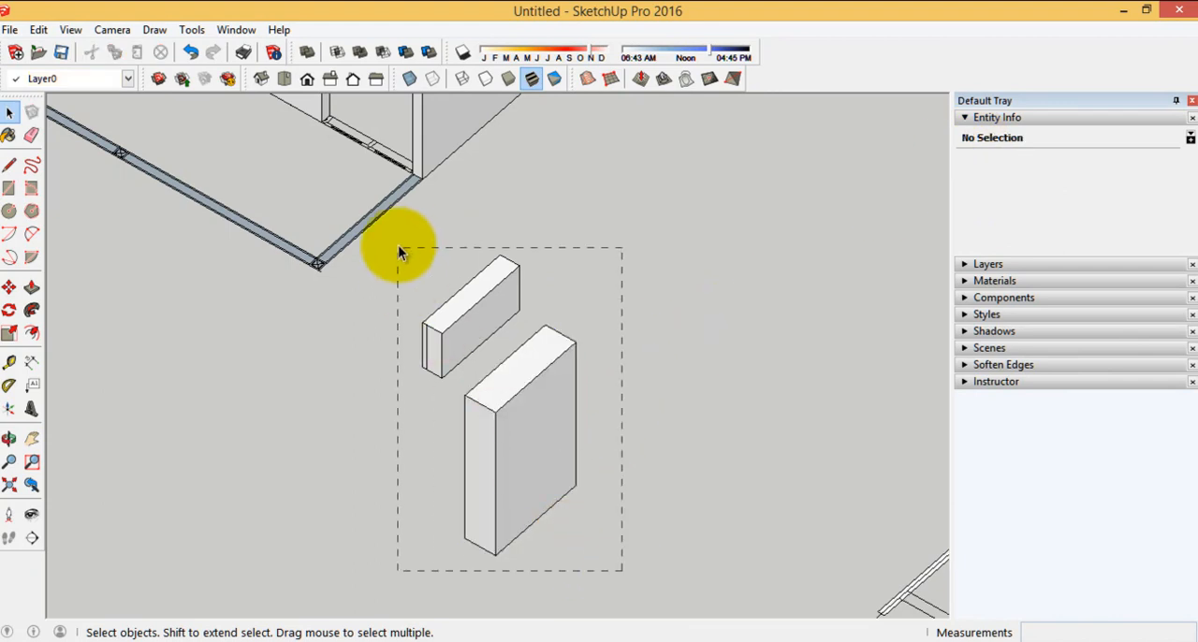
left_click_drag(399, 253, 399, 255)
key("Delete")
Extrude the closed boundary wall face around the house upward by 2
middle_click_drag(738, 483, 232, 246)
scroll(232, 246, "up", 2)
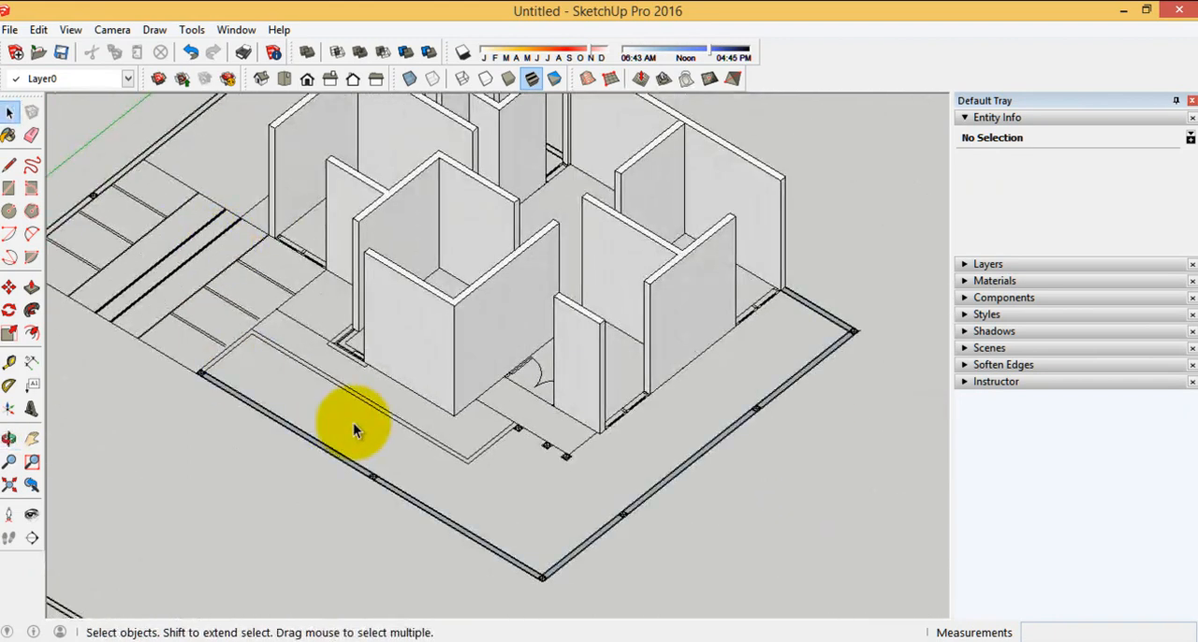
scroll(254, 350, "down", 1)
scroll(712, 335, "up", 6)
left_click(758, 291)
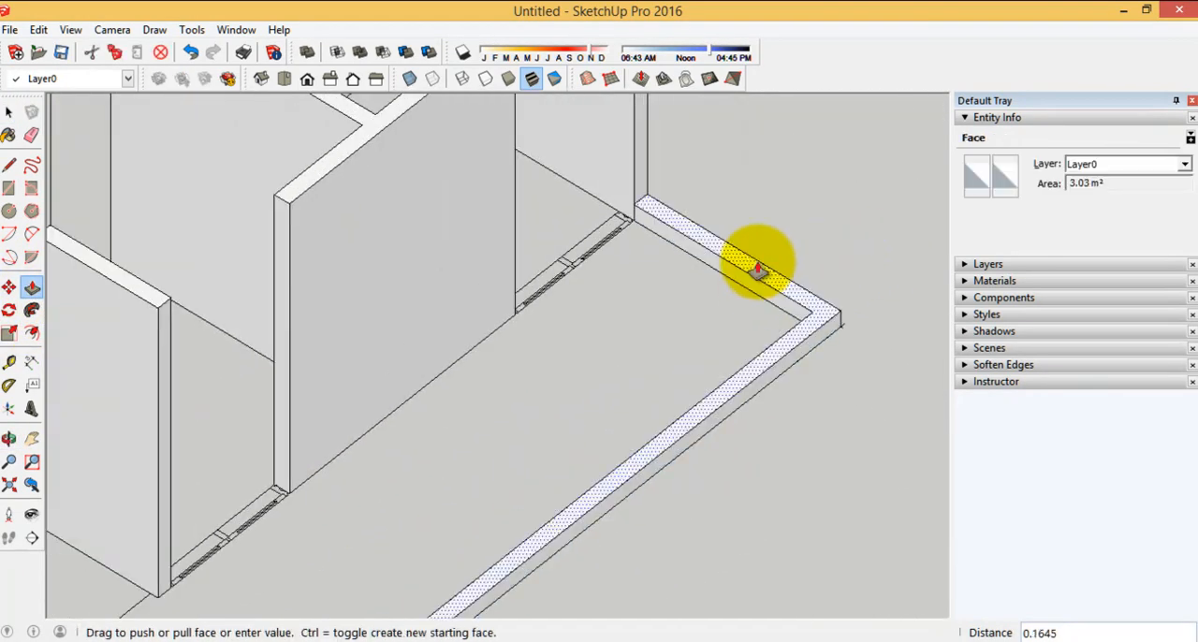
key("Return")
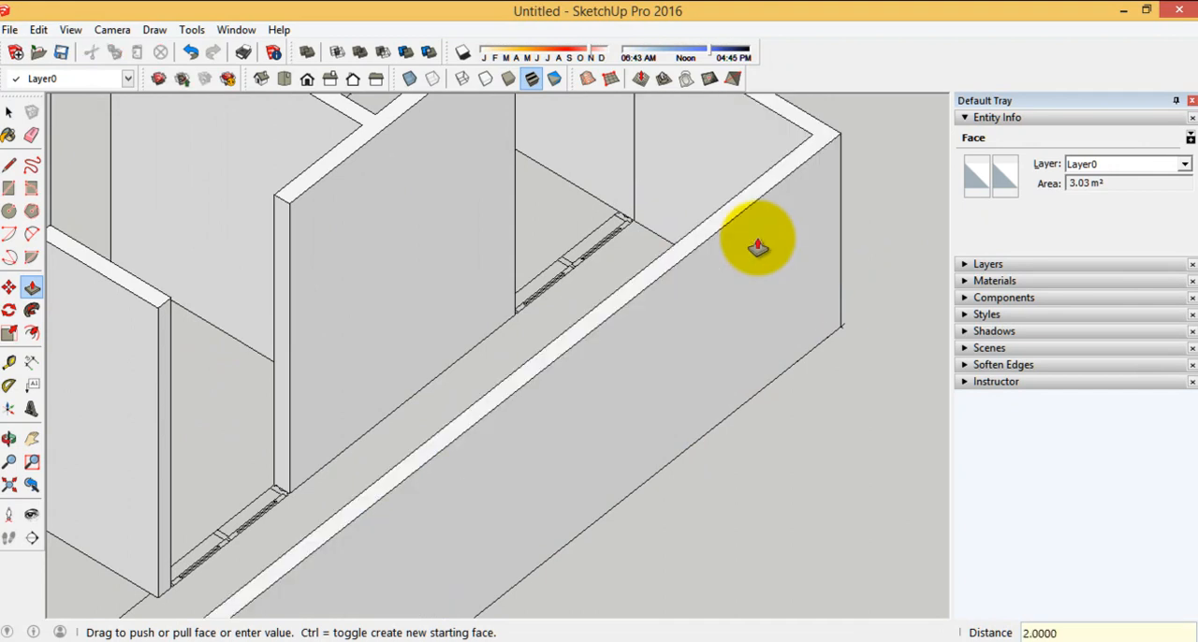
Trace the inner edge of the opposite, still flat boundary wall from the house wall's end to the corner column
scroll(794, 249, "down", 5)
middle_click_drag(781, 343, 994, 342)
scroll(899, 318, "down", 4)
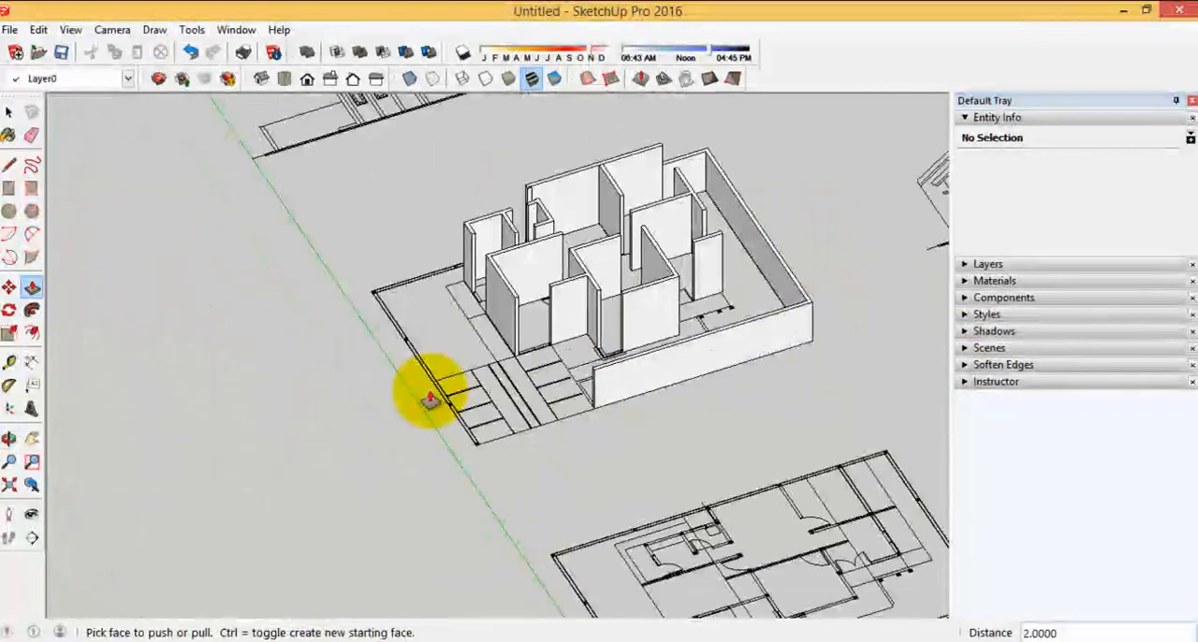
middle_click_drag(428, 403, 571, 389)
scroll(363, 332, "up", 5)
middle_click_drag(253, 322, 828, 314)
scroll(326, 322, "up", 5)
scroll(187, 253, "up", 4)
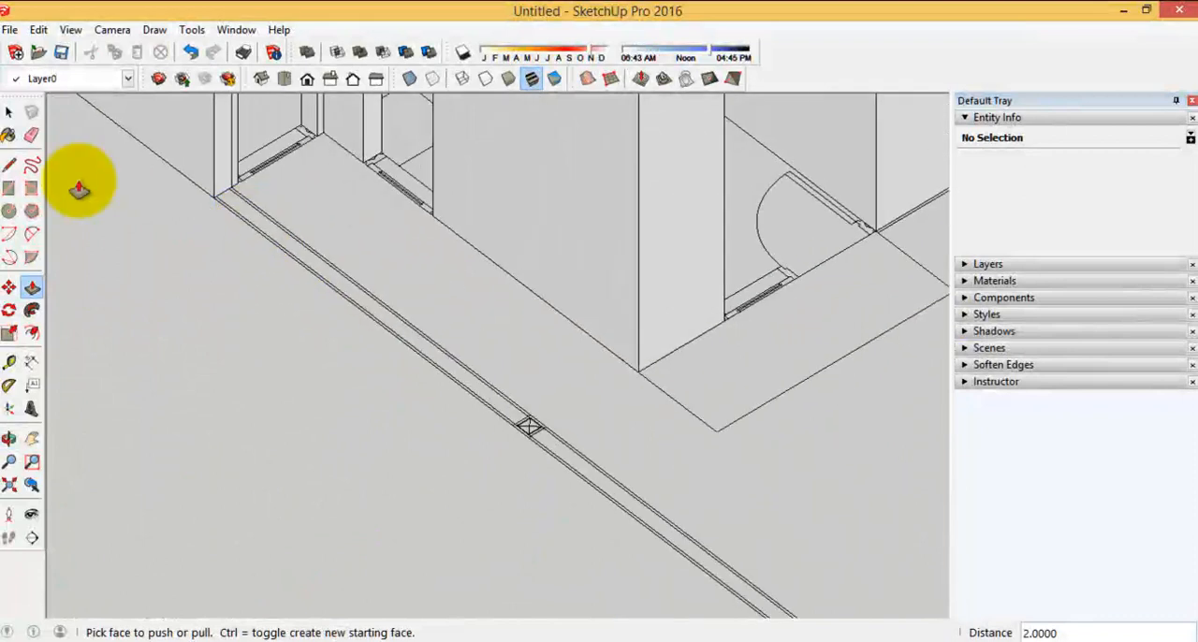
left_click(9, 165)
scroll(234, 183, "up", 2)
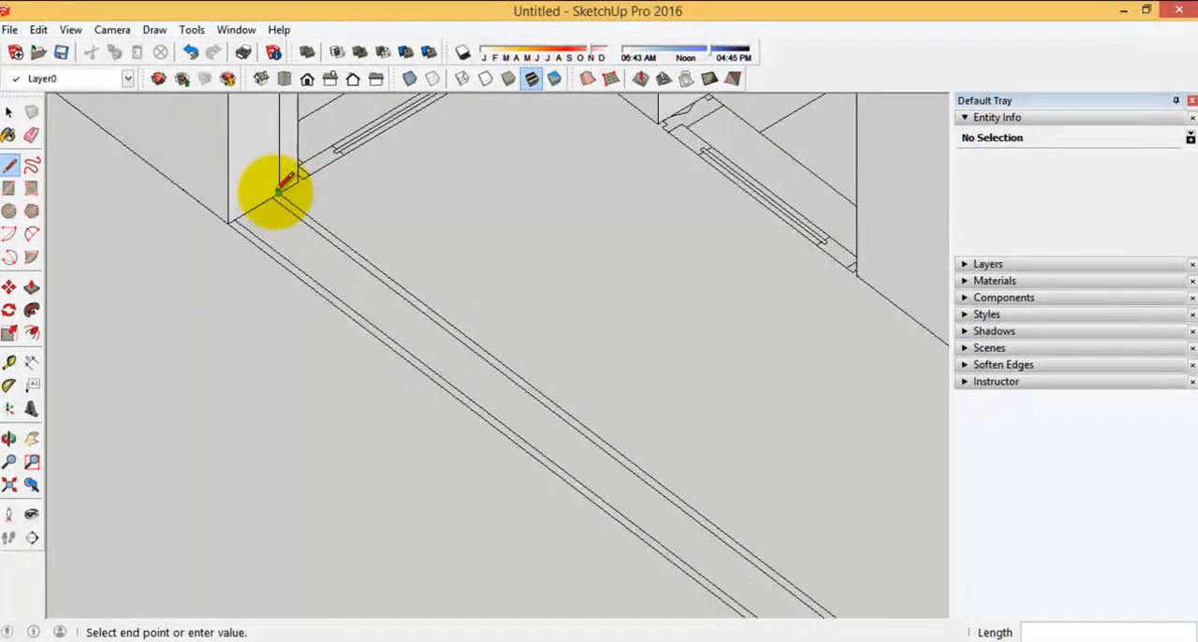
left_click(279, 192)
scroll(140, 152, "down", 6)
scroll(495, 402, "up", 5)
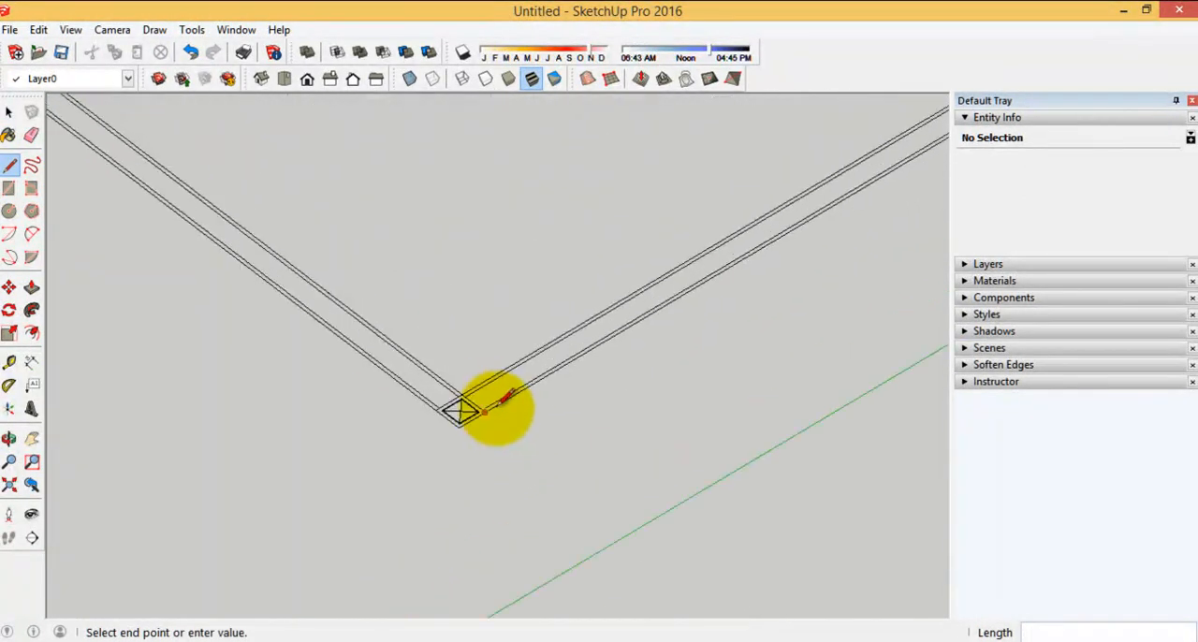
left_click(450, 398)
Continue the inner edge to the boundary's far end and trace the outer edge back to the house wall, closing the outline into a face
scroll(303, 459, "down", 6)
scroll(315, 415, "up", 6)
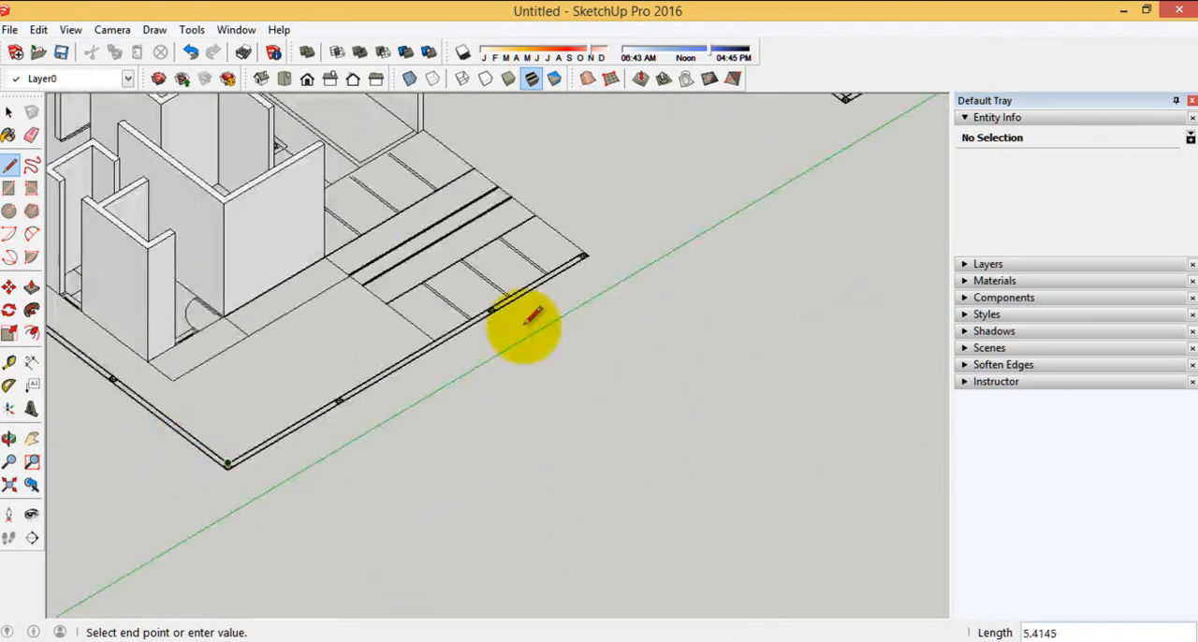
scroll(524, 281, "up", 4)
left_click(569, 312)
scroll(813, 161, "down", 7)
scroll(208, 567, "up", 5)
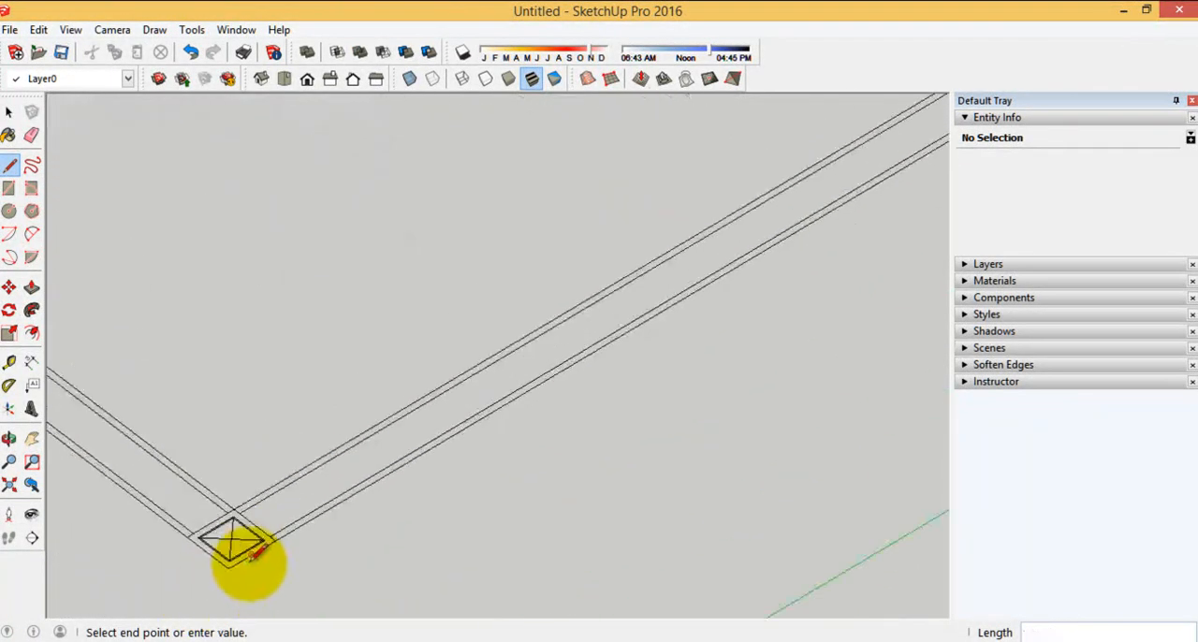
left_click(237, 548)
scroll(674, 497, "down", 3)
scroll(637, 473, "up", 6)
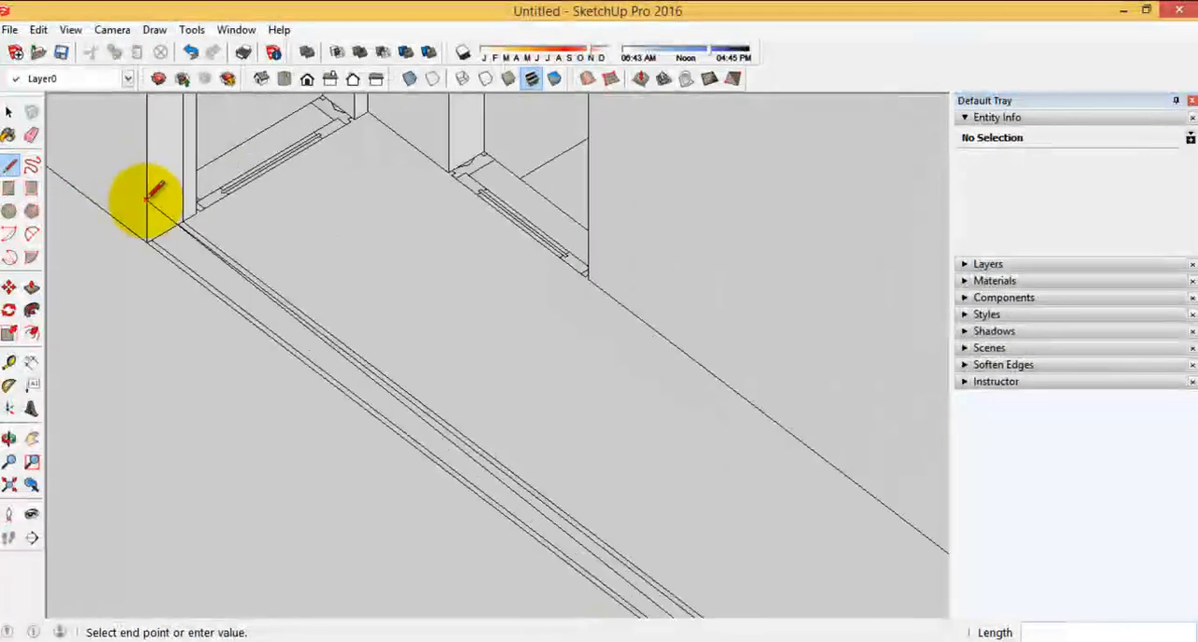
scroll(139, 259, "up", 2)
left_click(139, 260)
scroll(321, 260, "down", 3)
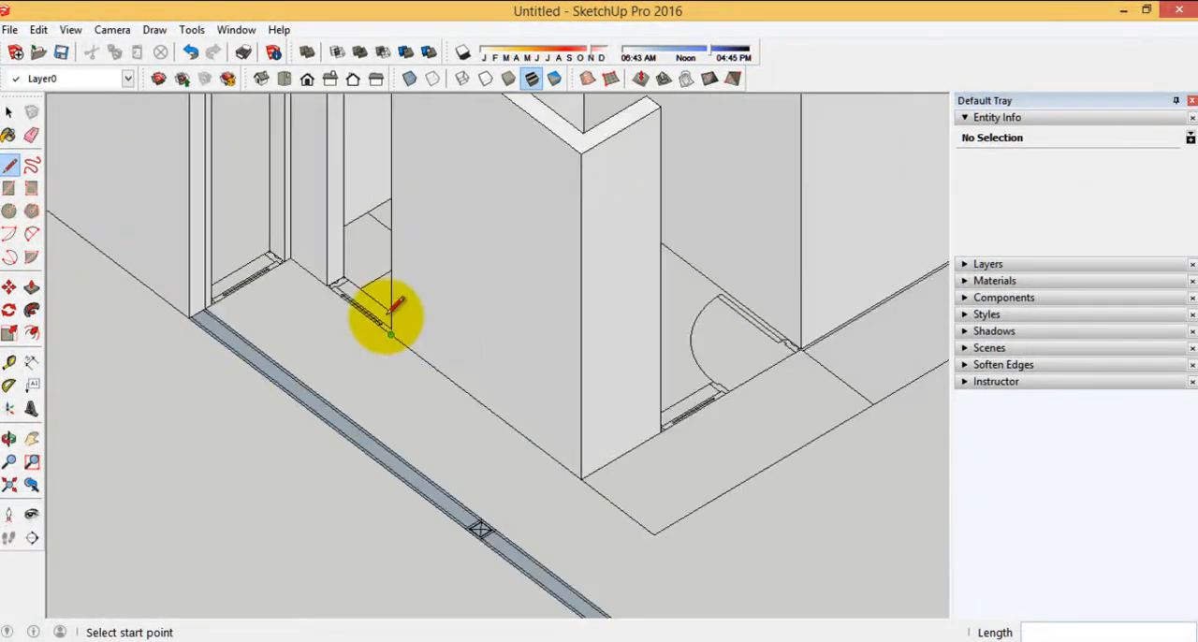
Extrude the newly closed boundary wall face upward by 2
scroll(397, 353, "down", 3)
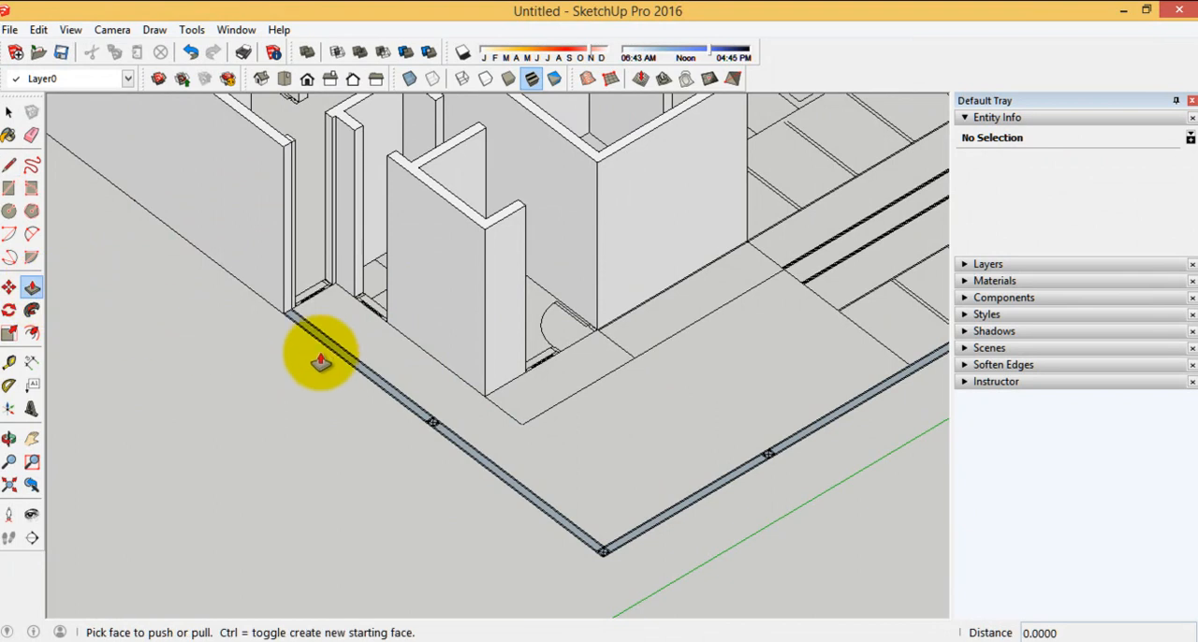
left_click_drag(326, 352, 321, 288)
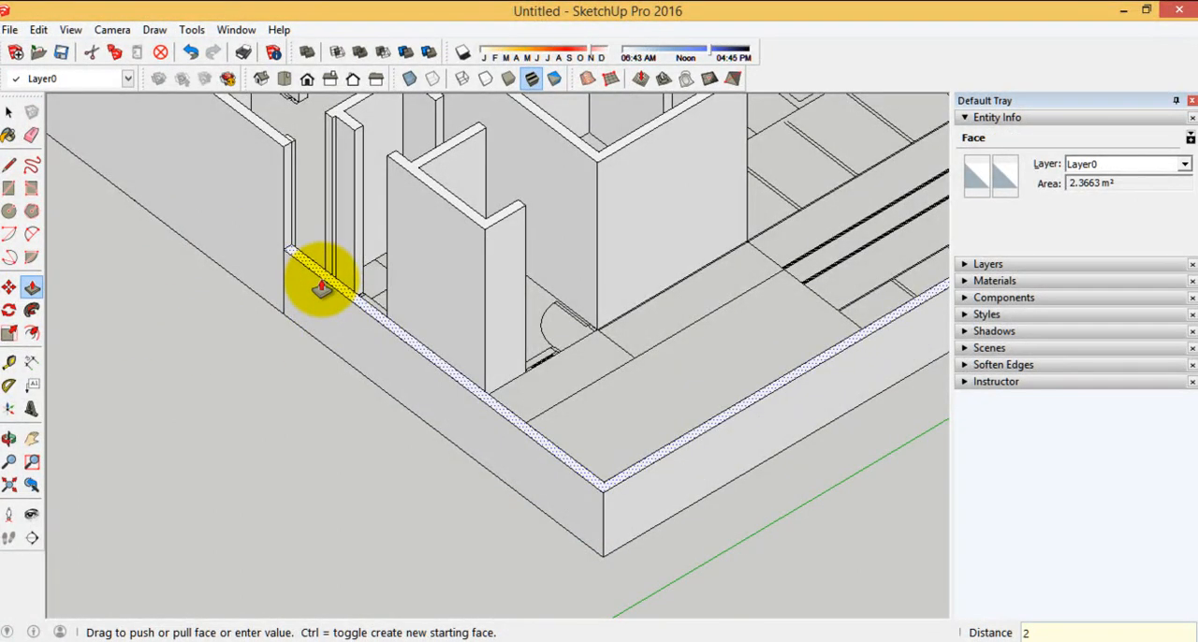
key("Return")
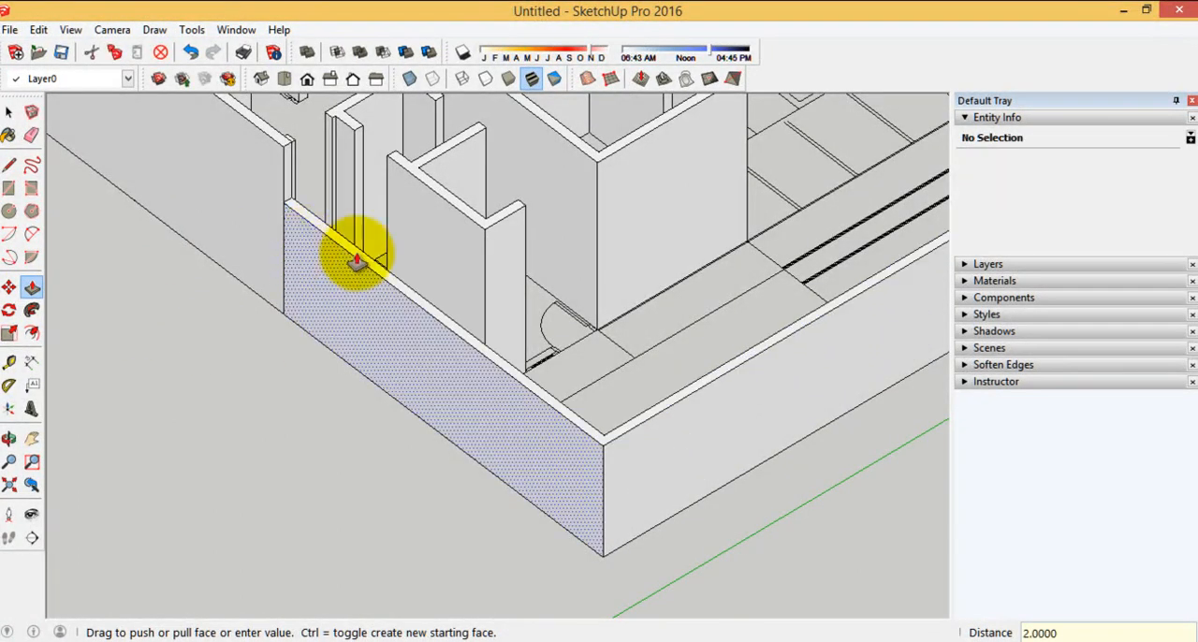
Erase the leftover dividing edges on the top and end face of the tall house wall where it meets the boundary wall
scroll(717, 427, "down", 3)
middle_click_drag(717, 427, 246, 406)
scroll(436, 310, "up", 5)
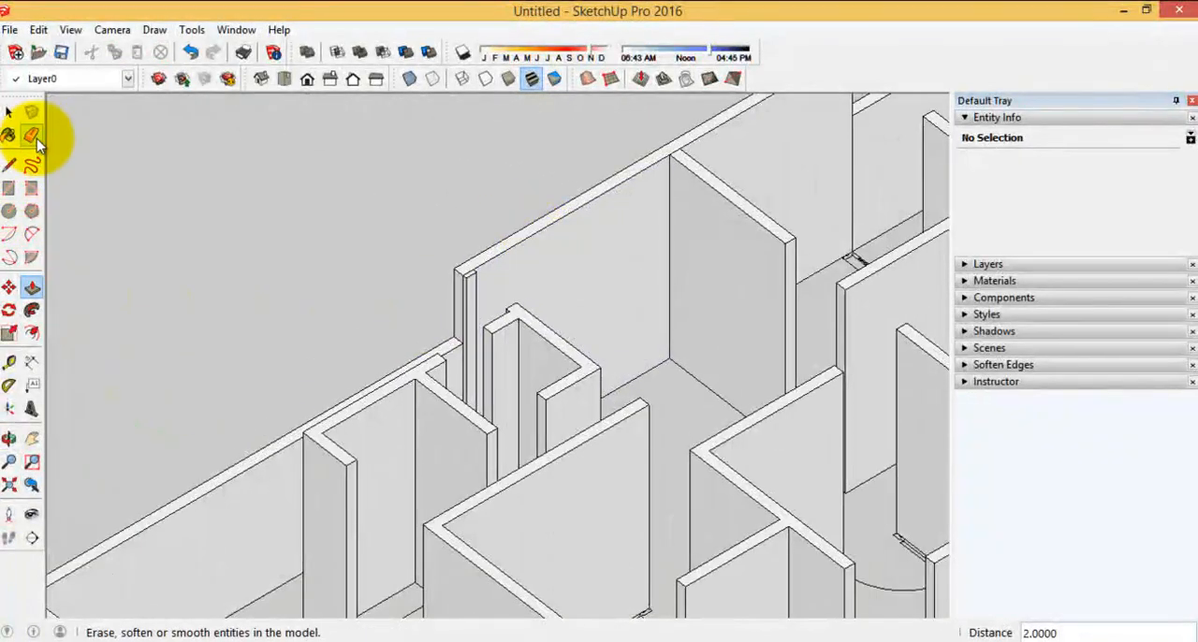
left_click(33, 138)
scroll(449, 219, "up", 6)
mouse_move(450, 299)
middle_mouse_down()
mouse_move(510, 360)
mouse_move(470, 244)
middle_mouse_up()
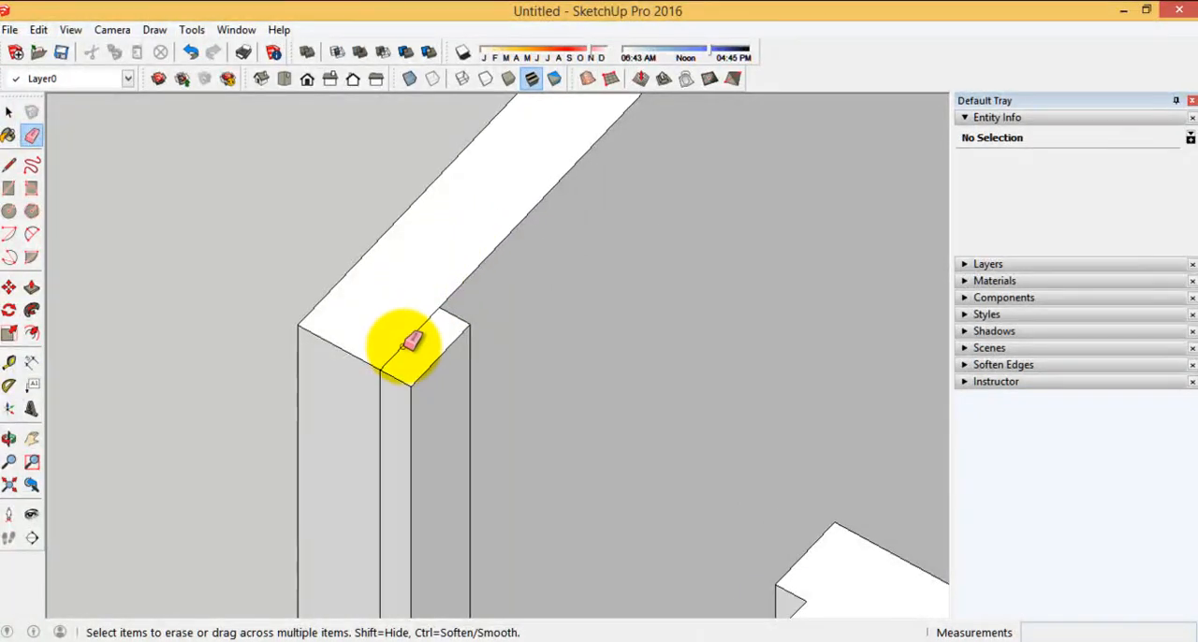
scroll(461, 205, "down", 2)
scroll(495, 165, "down", 1)
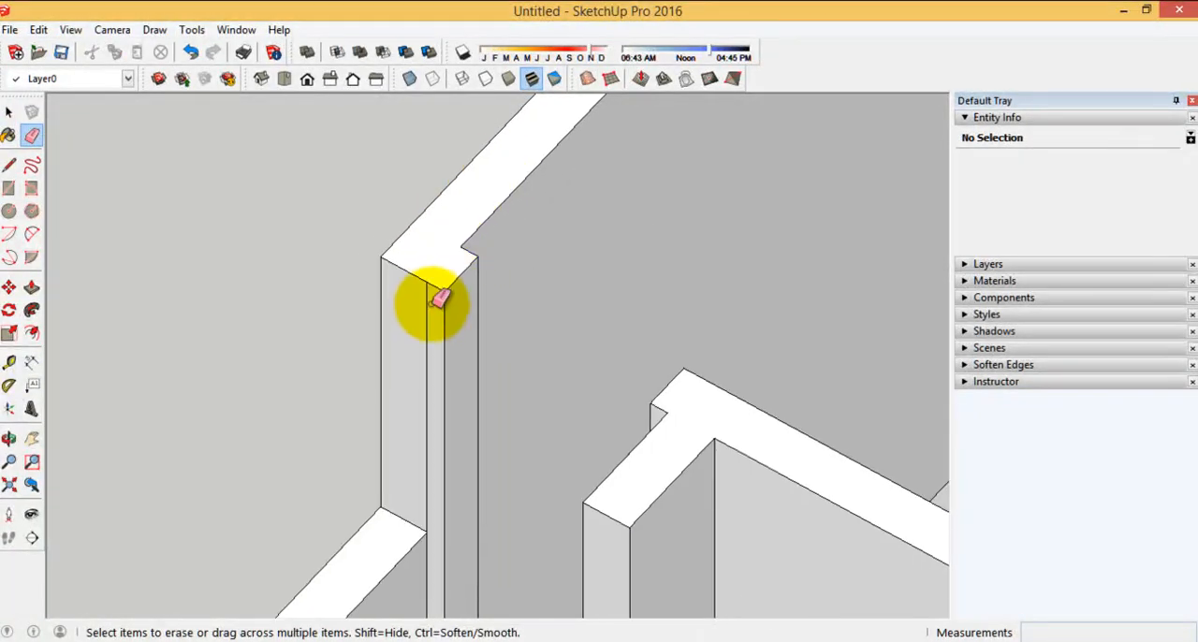
scroll(477, 154, "down", 1)
mouse_move(573, 349)
middle_mouse_down()
mouse_move(227, 385)
mouse_move(443, 403)
mouse_move(468, 318)
middle_mouse_up()
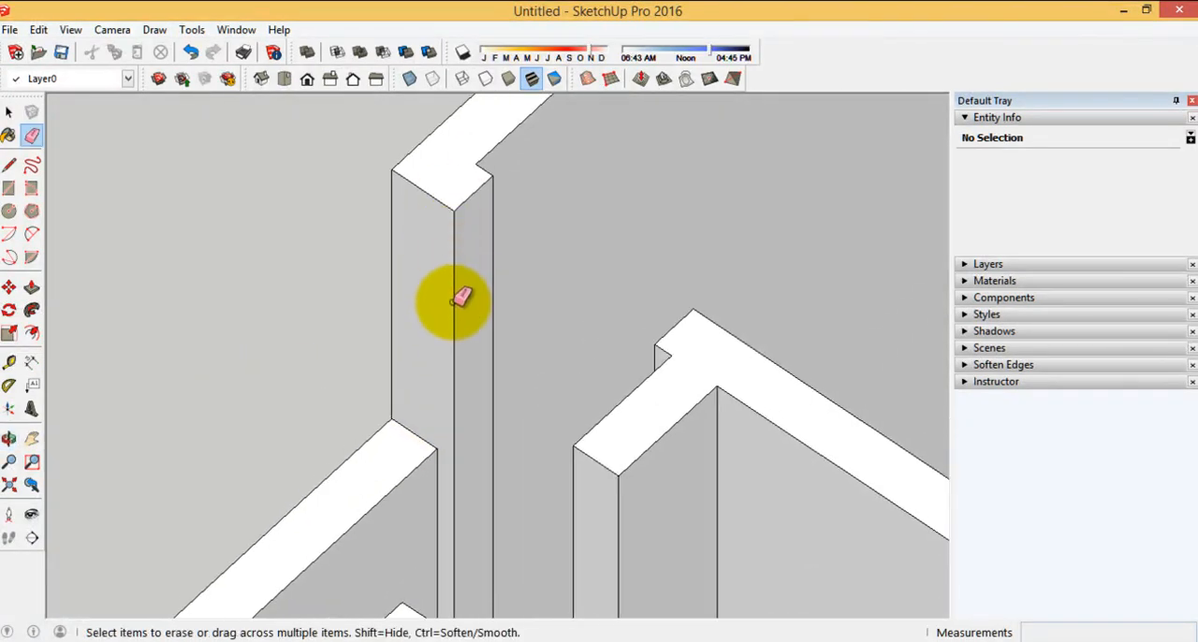
Try erasing the tall wall's corner edge and the edge where the lower wall's top meets it, and undo the erasures
mouse_move(459, 243)
middle_mouse_down()
mouse_move(321, 289)
mouse_move(461, 270)
middle_mouse_up()
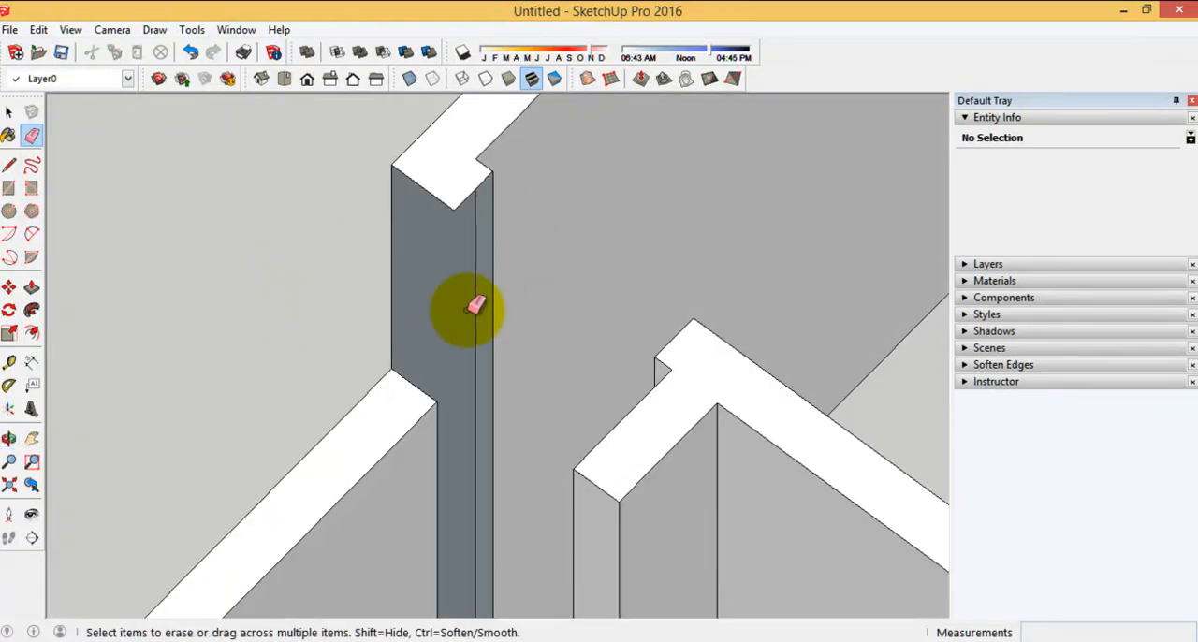
mouse_move(414, 223)
middle_mouse_down()
mouse_move(572, 332)
mouse_move(391, 368)
mouse_move(462, 369)
mouse_move(437, 290)
middle_mouse_up()
left_click(437, 290)
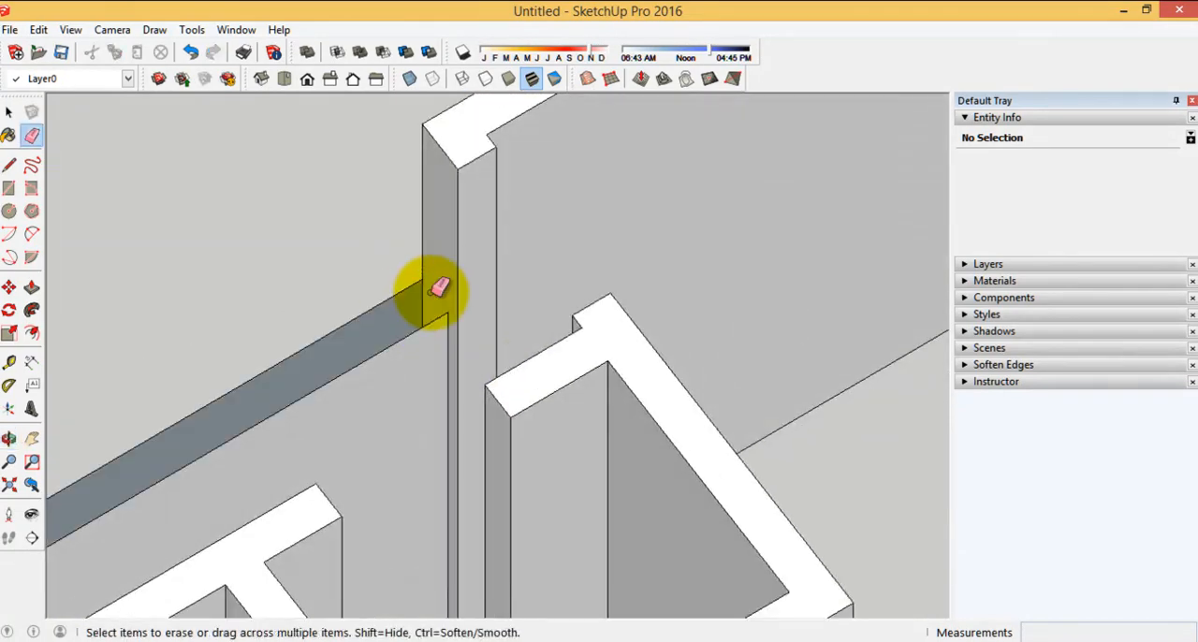
left_click(192, 53)
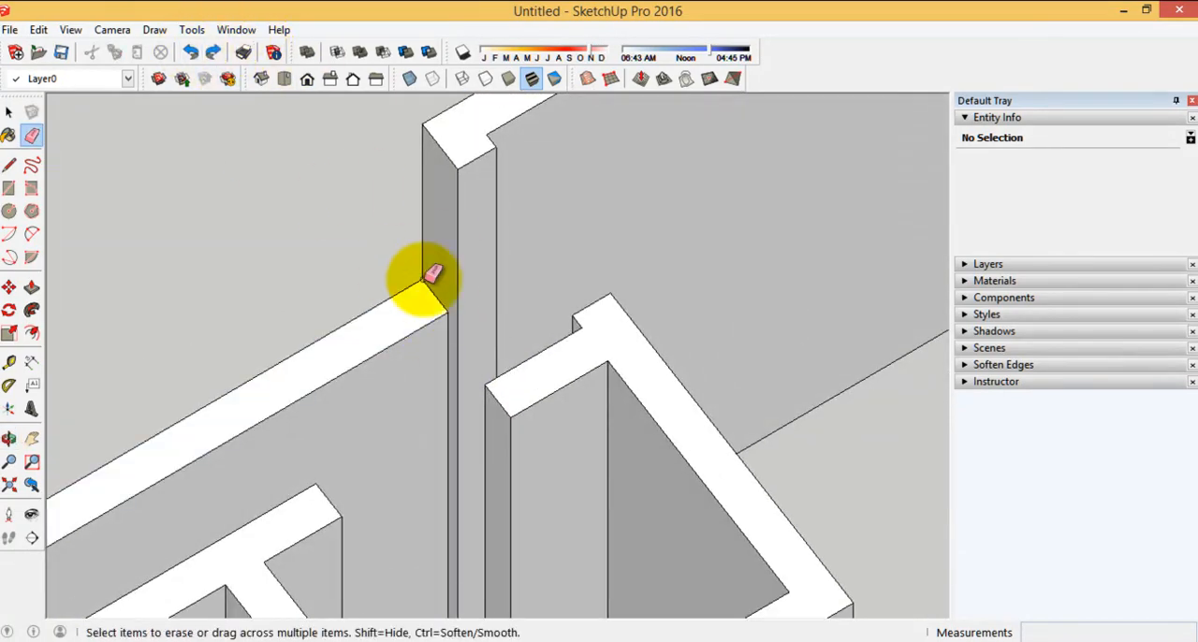
Erase the vertical seam edges on the outer wall face below both junctions between the tall house wall and the lower boundary walls
middle_click_drag(520, 351, 595, 369)
scroll(482, 393, "up", 5)
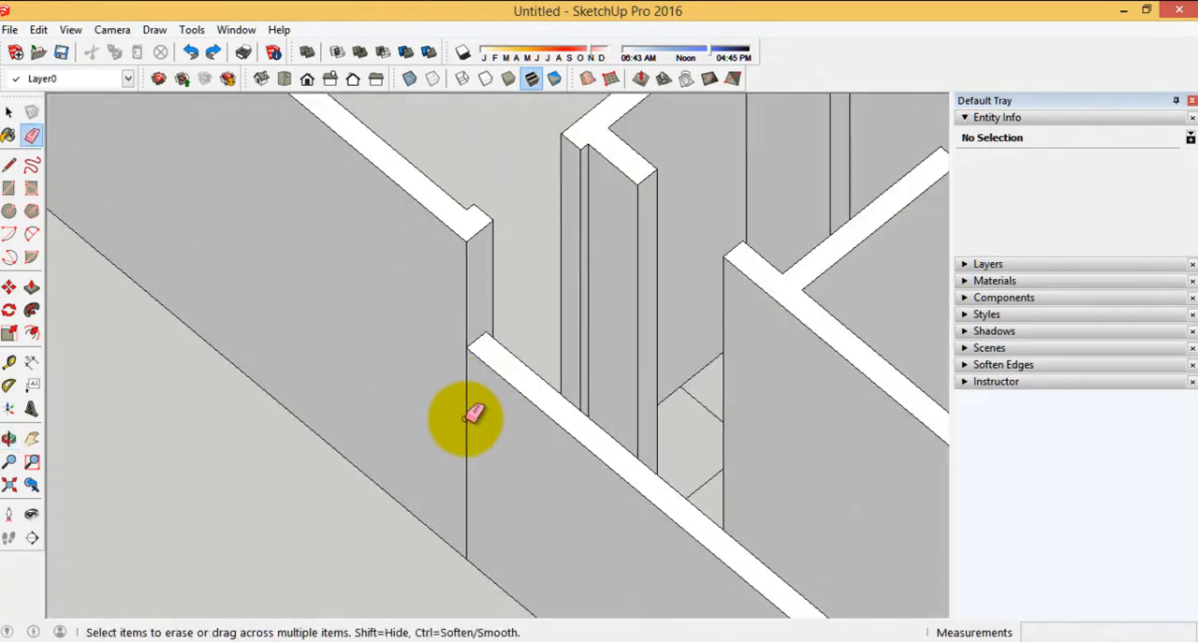
scroll(656, 490, "down", 6)
scroll(384, 314, "up", 4)
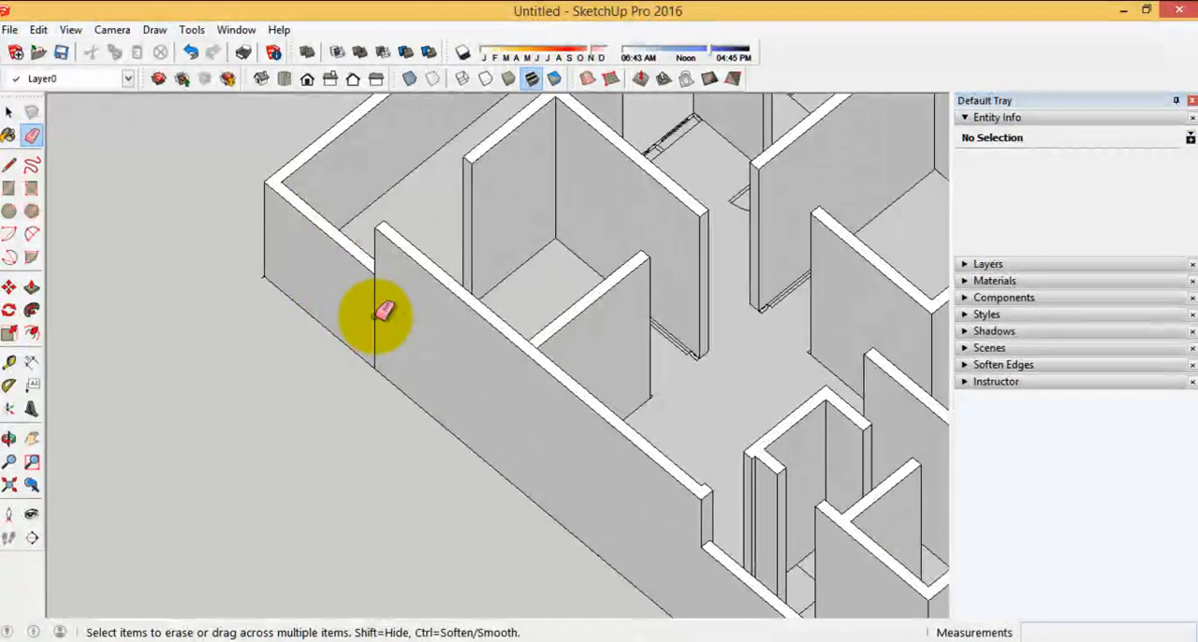
middle_click_drag(754, 395, 594, 396)
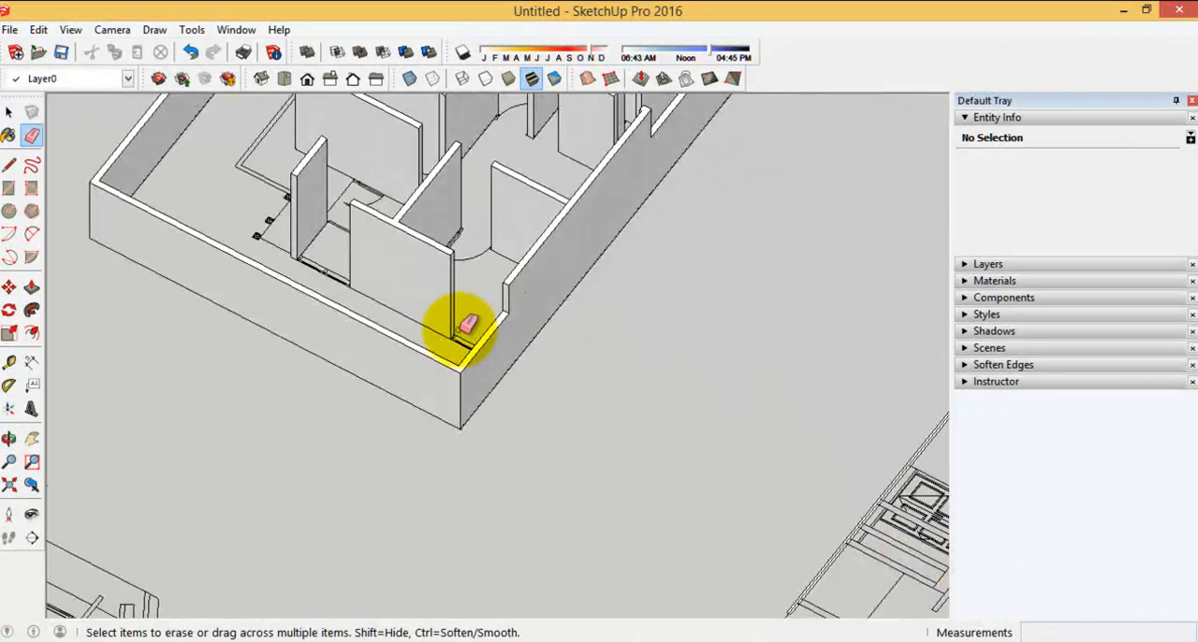
Examine the wall tops and junctions along the outer wall and interior rooms for leftover seam edges
scroll(471, 332, "up", 3)
scroll(649, 415, "down", 4)
scroll(505, 127, "up", 6)
scroll(548, 347, "down", 5)
scroll(692, 289, "up", 5)
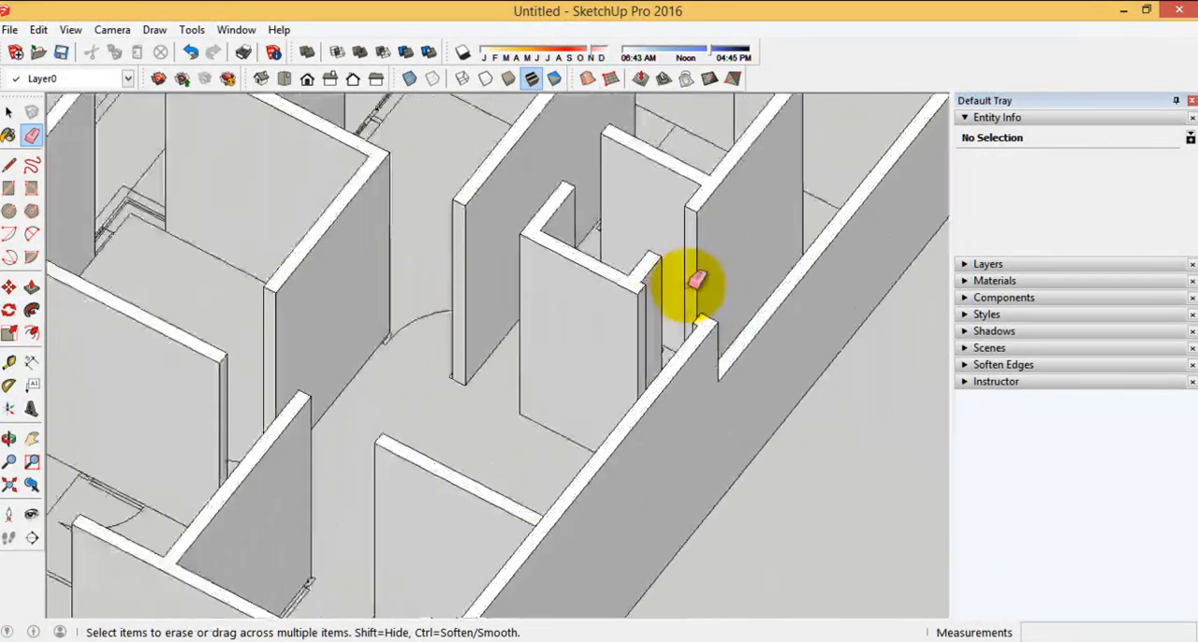
scroll(676, 296, "down", 5)
middle_click_drag(680, 347, 610, 330)
scroll(609, 329, "down", 5)
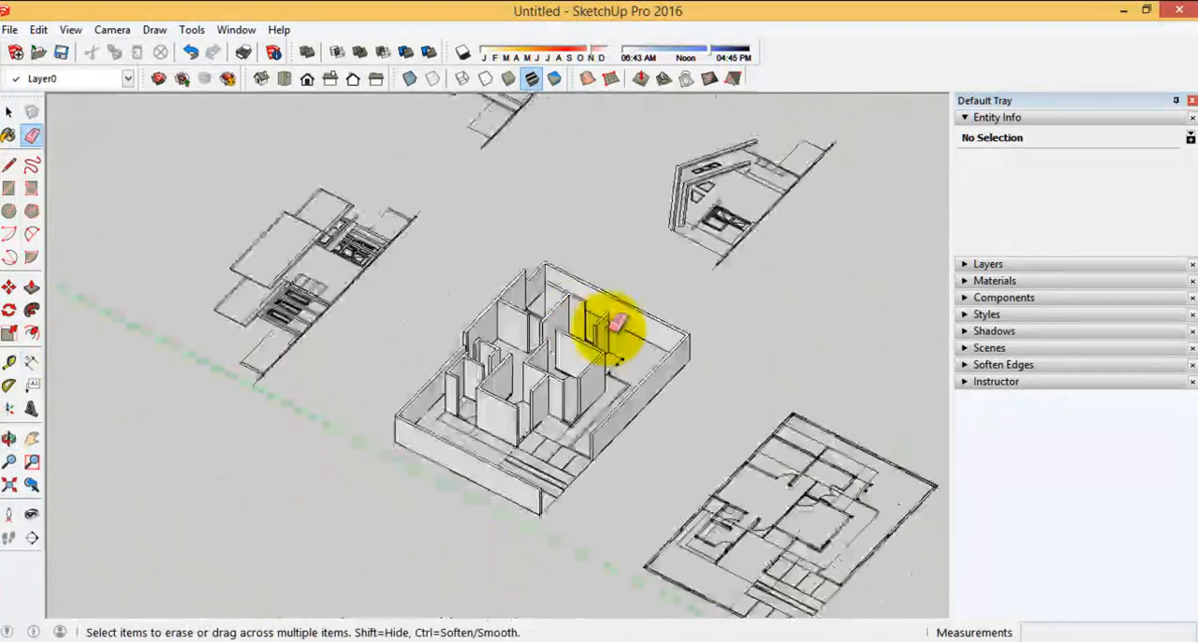
Select all the walls of the small house to check their entity count, and clear the selection
middle_click_drag(499, 381, 474, 379)
left_click(10, 113)
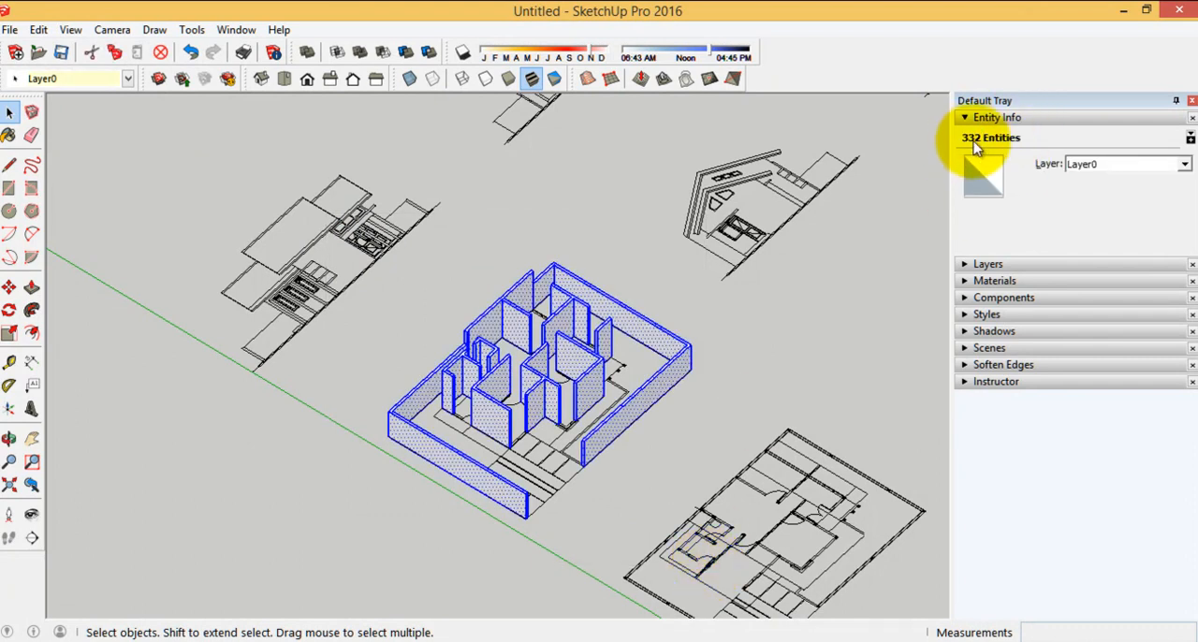
left_click(574, 246)
Erase the leftover seam edge on the wall tops where the interior partition joins the long outer house wall
scroll(420, 363, "up", 5)
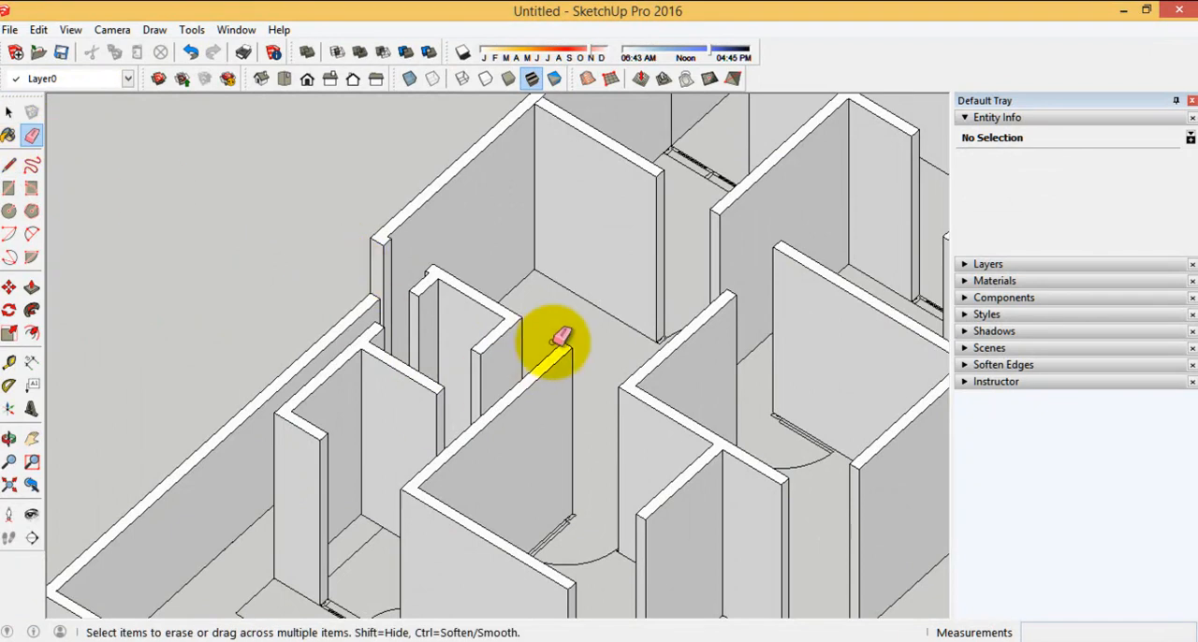
scroll(552, 343, "up", 2)
scroll(287, 259, "down", 4)
scroll(374, 314, "up", 2)
scroll(580, 468, "down", 3)
scroll(660, 342, "down", 1)
scroll(624, 298, "up", 1)
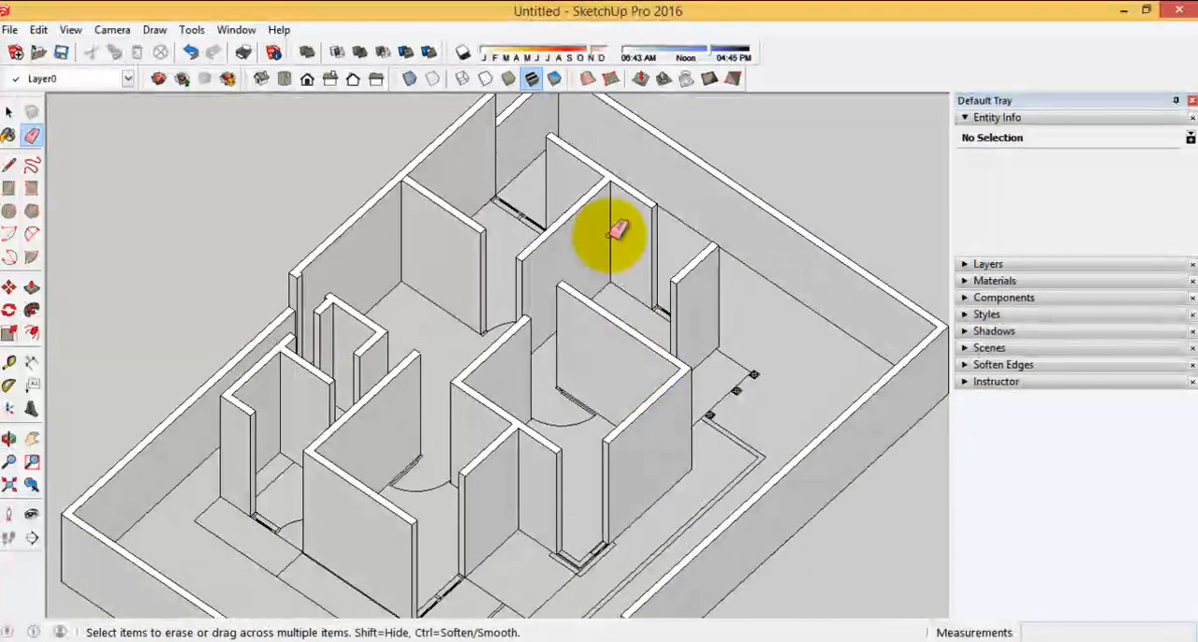
scroll(632, 293, "up", 2)
scroll(289, 165, "up", 4)
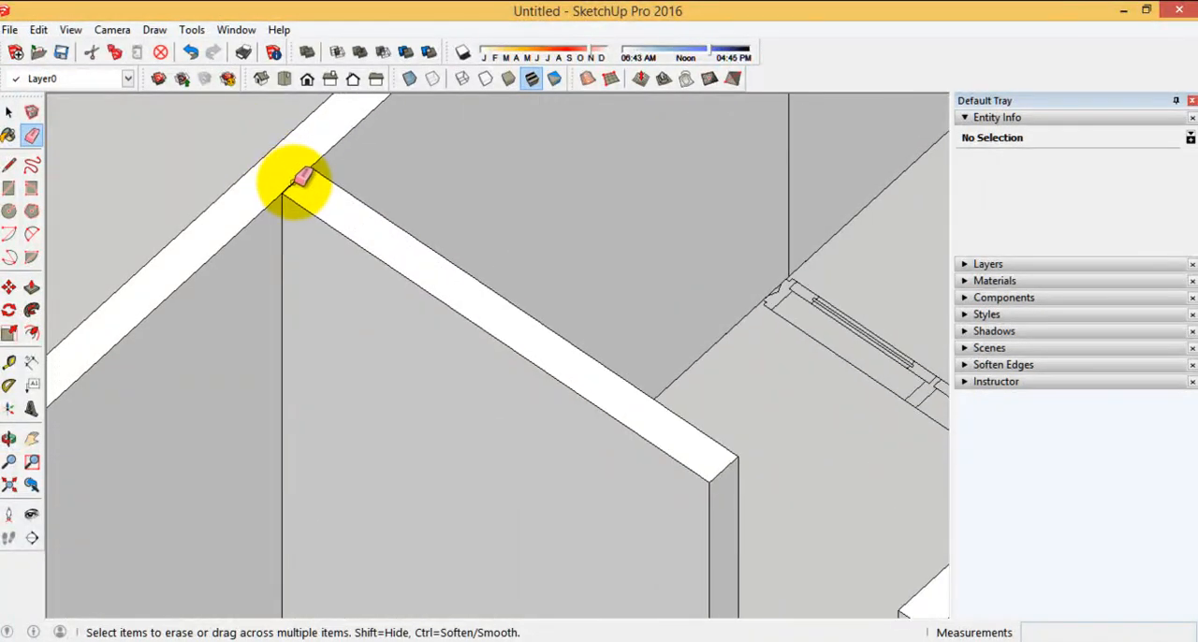
Examine the remaining wall junctions from the opposite side of the house for leftover seam edges
scroll(577, 221, "down", 5)
mouse_move(605, 331)
middle_mouse_down()
mouse_move(594, 281)
mouse_move(701, 287)
mouse_move(533, 369)
mouse_move(326, 399)
middle_mouse_up()
scroll(339, 369, "up", 3)
scroll(505, 279, "down", 3)
mouse_move(492, 309)
middle_mouse_down()
mouse_move(460, 364)
mouse_move(463, 252)
middle_mouse_up()
scroll(462, 252, "down", 3)
mouse_move(459, 346)
middle_mouse_down()
mouse_move(439, 431)
mouse_move(738, 409)
mouse_move(553, 447)
mouse_move(593, 361)
mouse_move(732, 388)
mouse_move(658, 461)
mouse_move(757, 465)
middle_mouse_up()
scroll(414, 348, "up", 5)
mouse_move(415, 348)
middle_mouse_down()
mouse_move(377, 407)
mouse_move(374, 454)
middle_mouse_up()
scroll(428, 548, "down", 5)
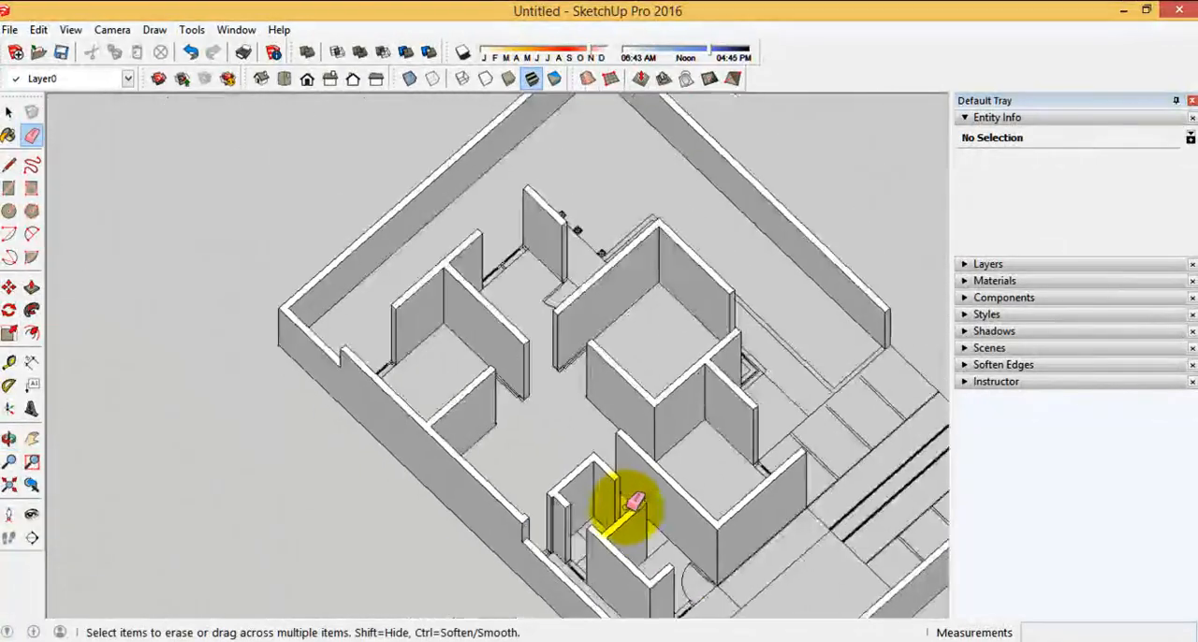
middle_click_drag(634, 503, 316, 334)
scroll(326, 254, "down", 5)
Select the whole cleaned wall model again to recheck its entity count, and deselect it
left_click(8, 114)
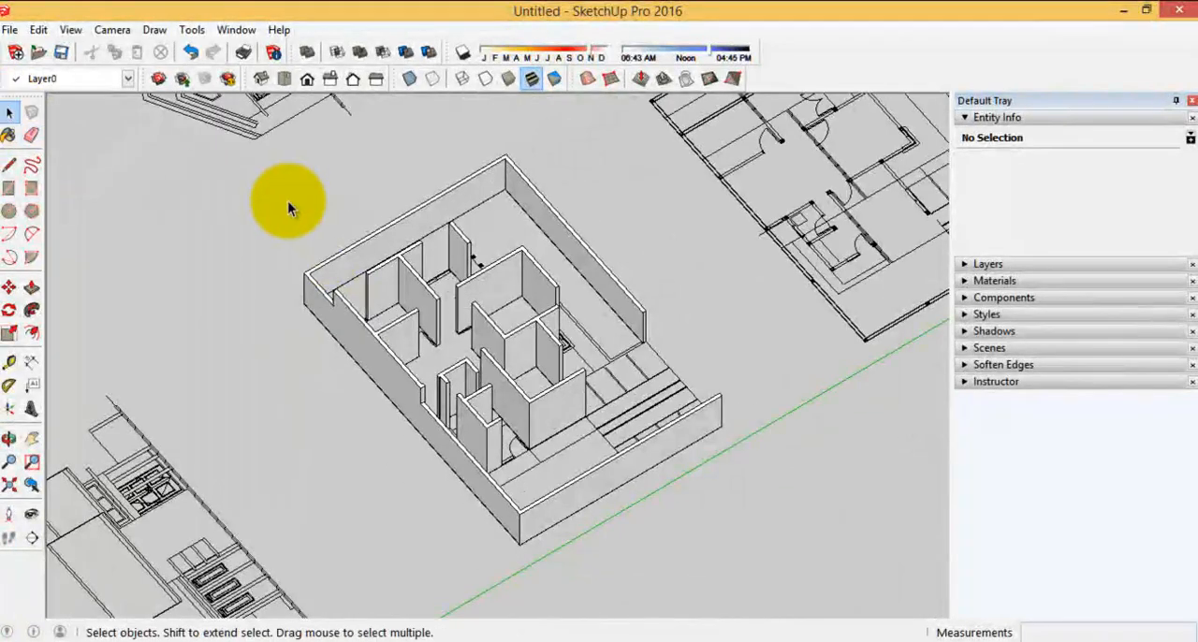
left_click_drag(742, 585, 754, 581)
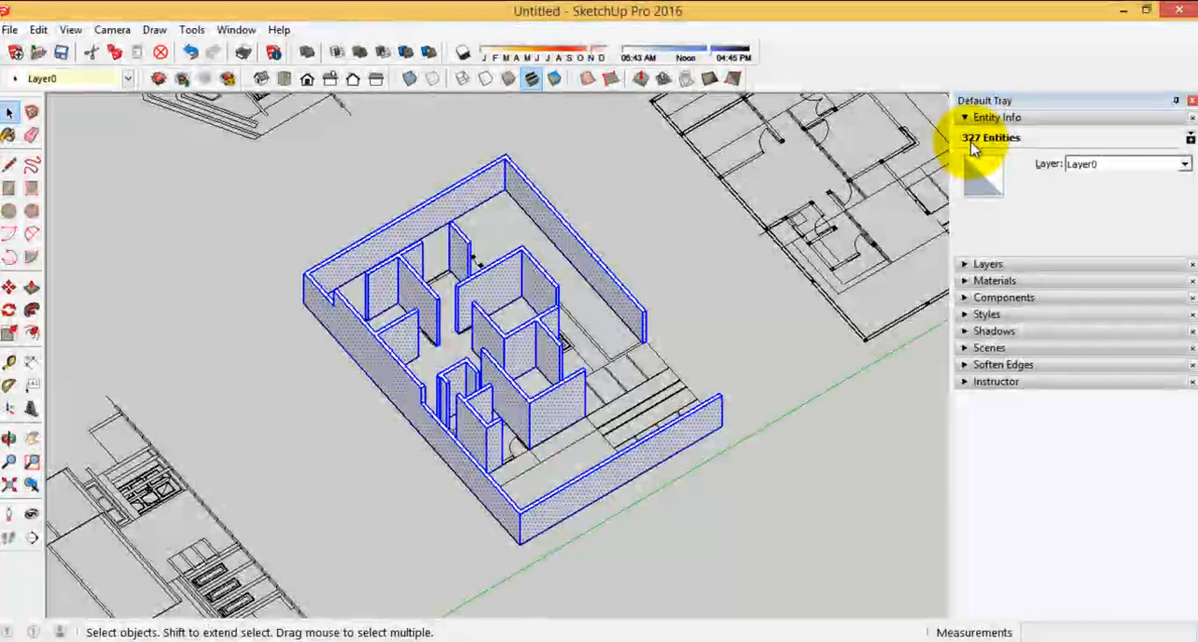
left_click(707, 327)
Review the completed house and boundary walls from several angles, including the rooms, door openings and front entrance
middle_click_drag(770, 389, 323, 290)
scroll(509, 420, "up", 5)
scroll(547, 477, "down", 5)
middle_click_drag(548, 478, 554, 450)
scroll(554, 450, "up", 5)
scroll(341, 400, "up", 4)
middle_click_drag(497, 147, 118, 239)
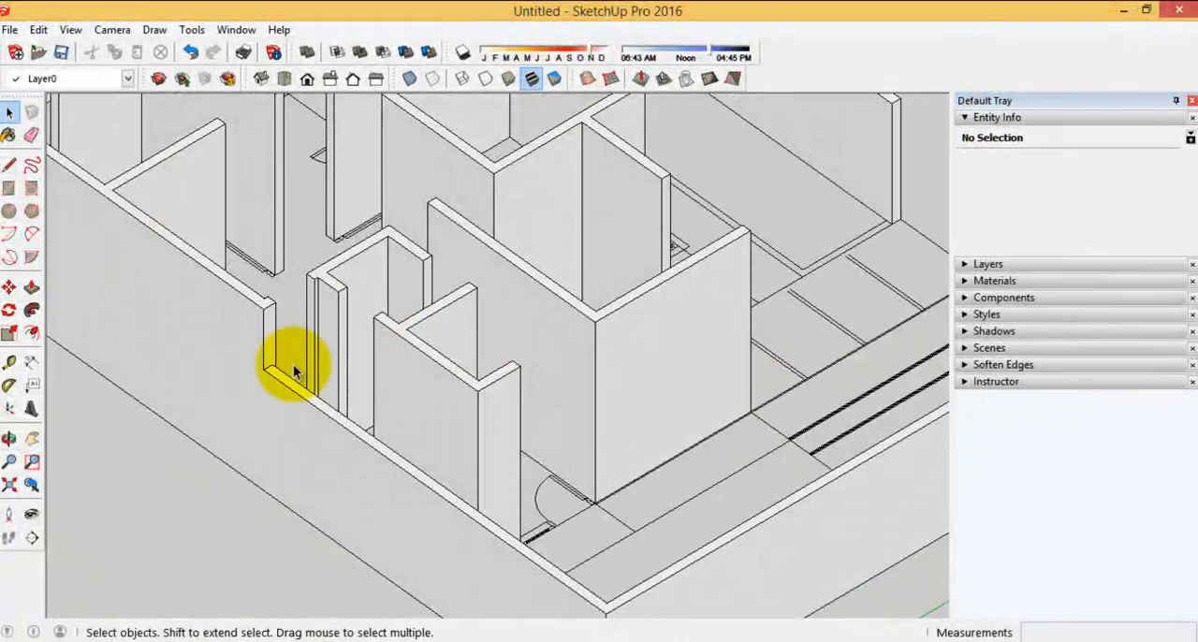
scroll(660, 455, "down", 5)
middle_click_drag(661, 454, 557, 465)
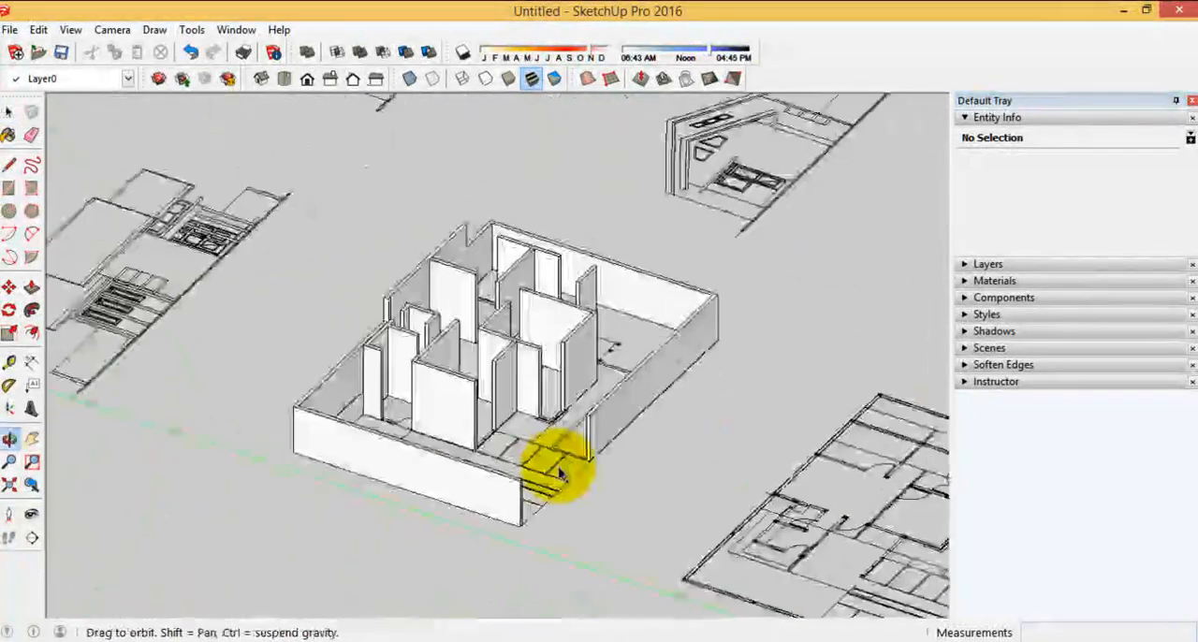
scroll(575, 402, "up", 8)
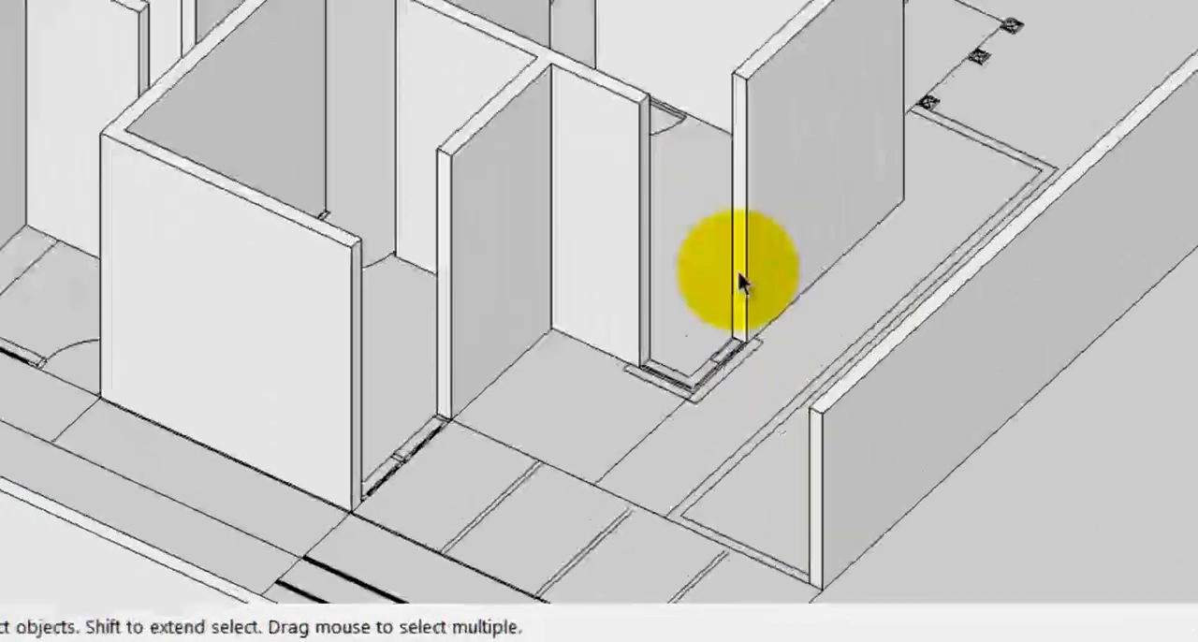
scroll(590, 418, "down", 4)
middle_click_drag(591, 421, 211, 403)
middle_click_drag(142, 175, 791, 155)
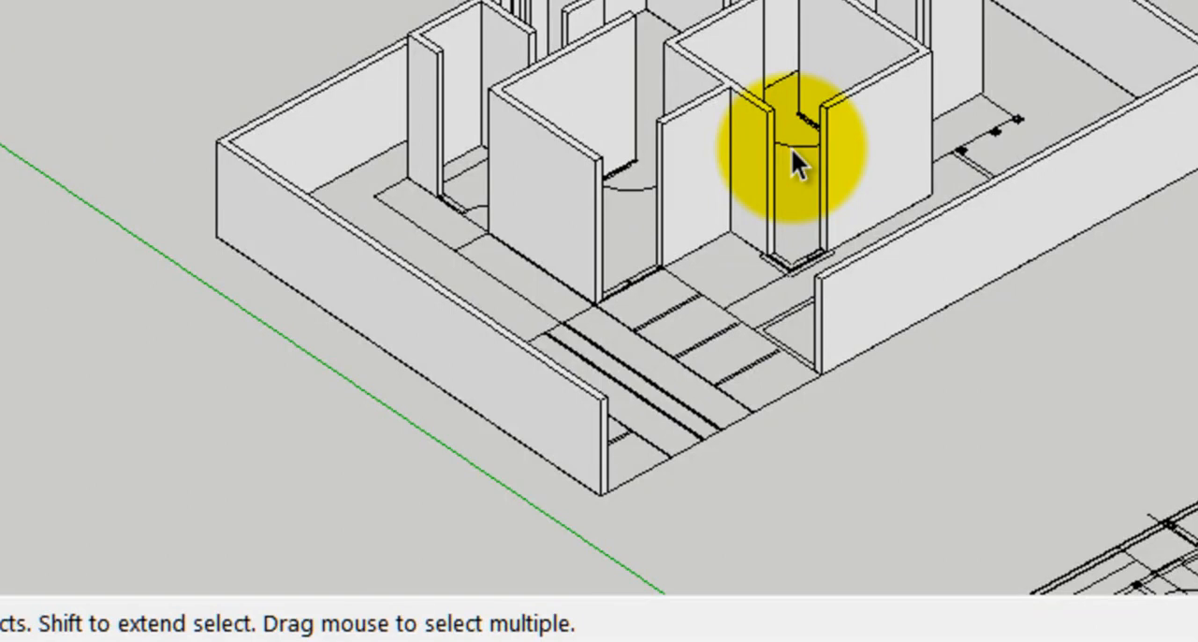